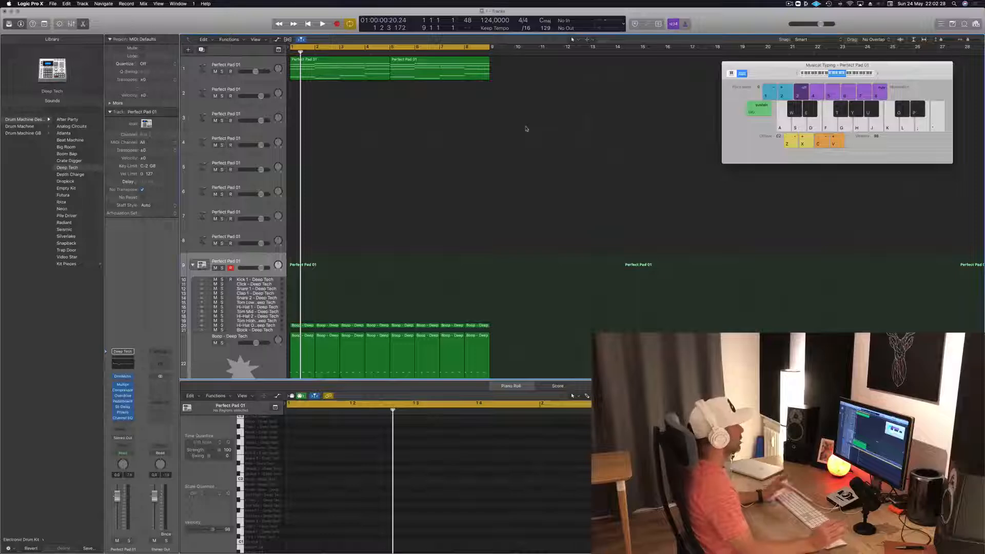
# - Play the eight-bar loop and examine the chord notes of the first Perfect Pad 01 region on track 1
pyautogui.press('space')
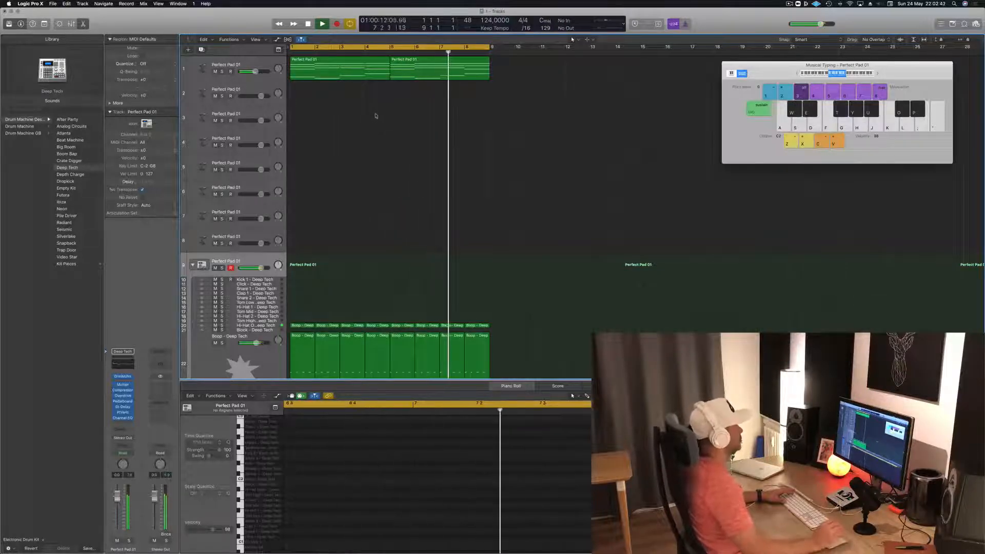
pyautogui.press('space')
pyautogui.click(340, 66)
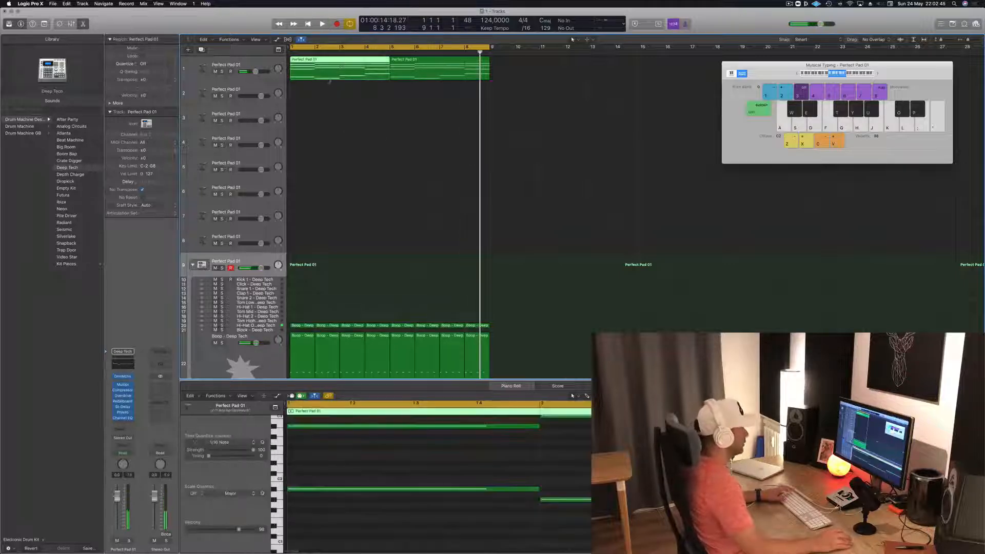
pyautogui.hscroll(-5, 544, 469)
pyautogui.scroll(-5, 545, 468)
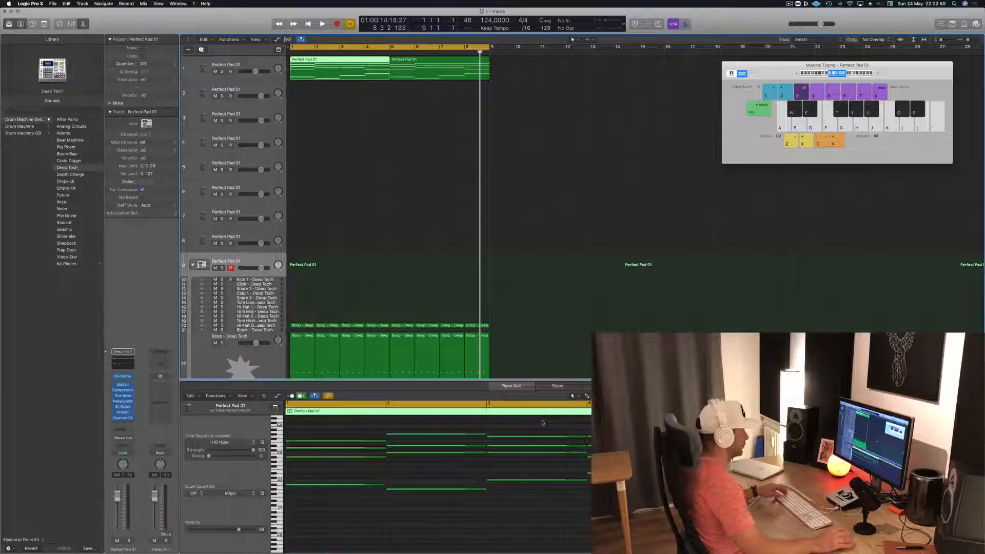
# - Extend the first pad region past bar 6 and swap its third and fourth chords, using the extra space to park the notes
pyautogui.moveTo(389, 76); pyautogui.dragTo(421, 76)
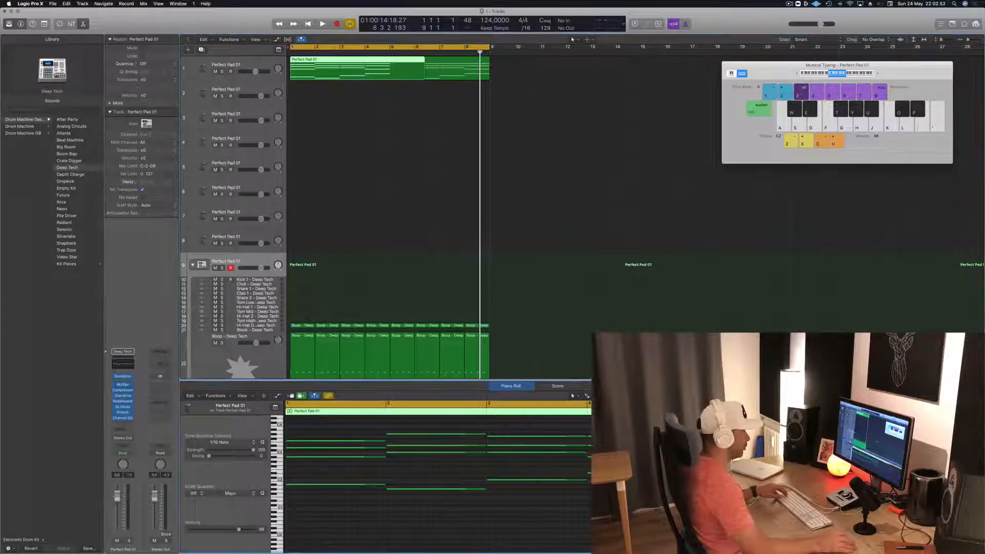
pyautogui.moveTo(508, 426); pyautogui.dragTo(526, 505)
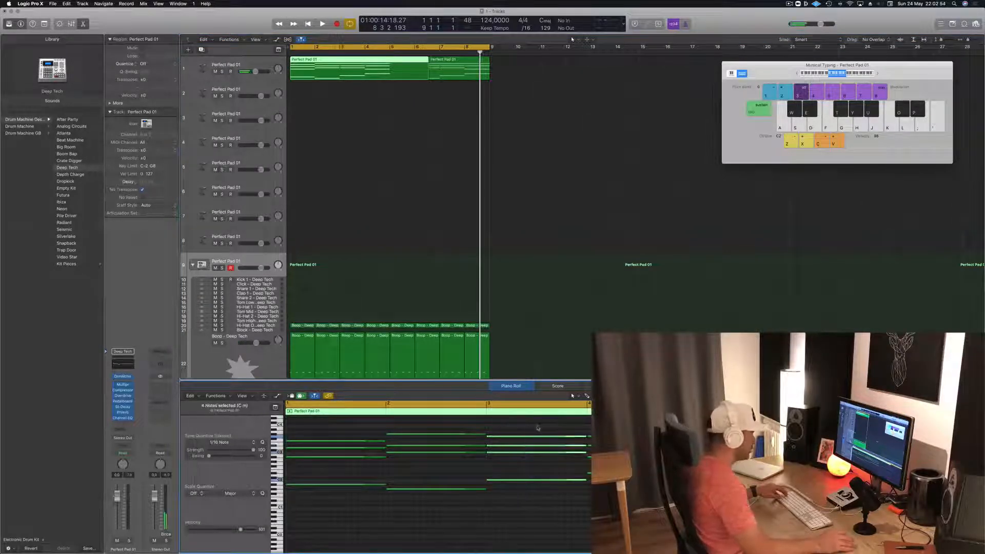
pyautogui.moveTo(536, 438); pyautogui.dragTo(736, 438)
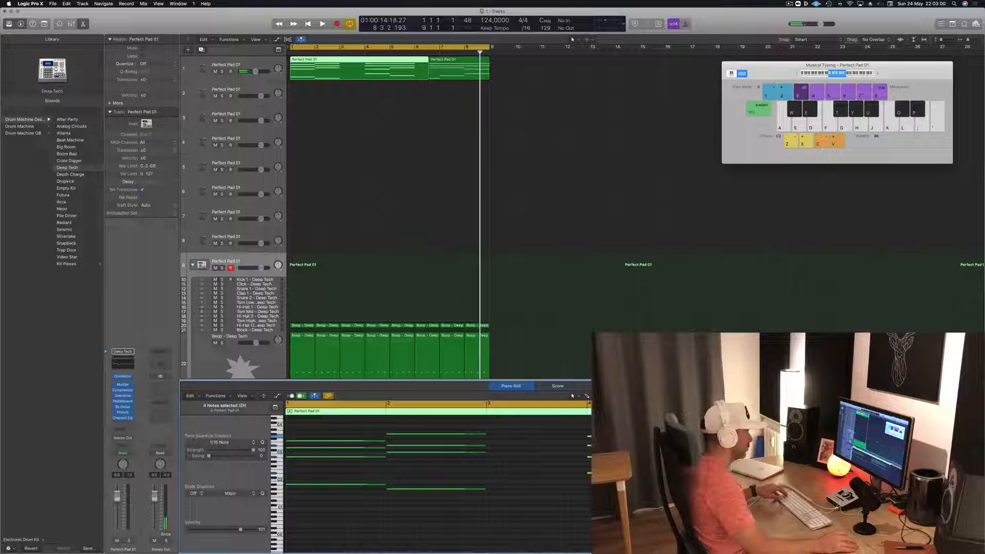
pyautogui.moveTo(565, 437); pyautogui.dragTo(523, 440)
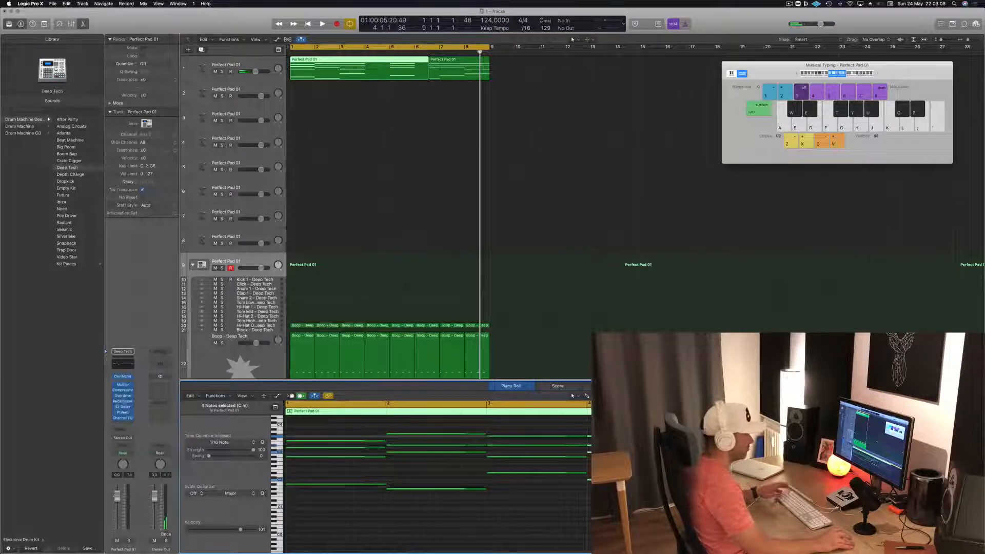
# - Play the changed chords, split the pad region at bar 5 and delete everything after it on track 1
pyautogui.press('space')
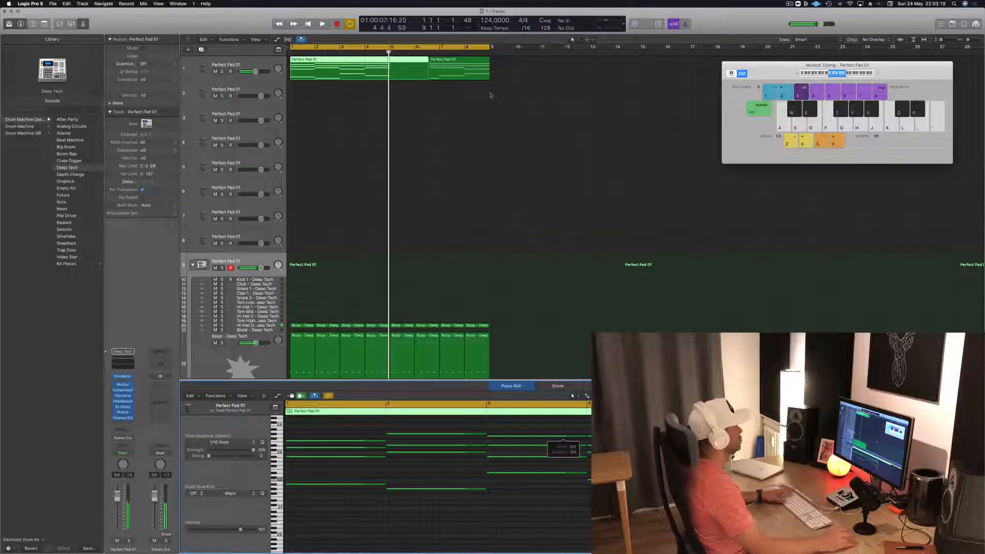
pyautogui.click(389, 60)
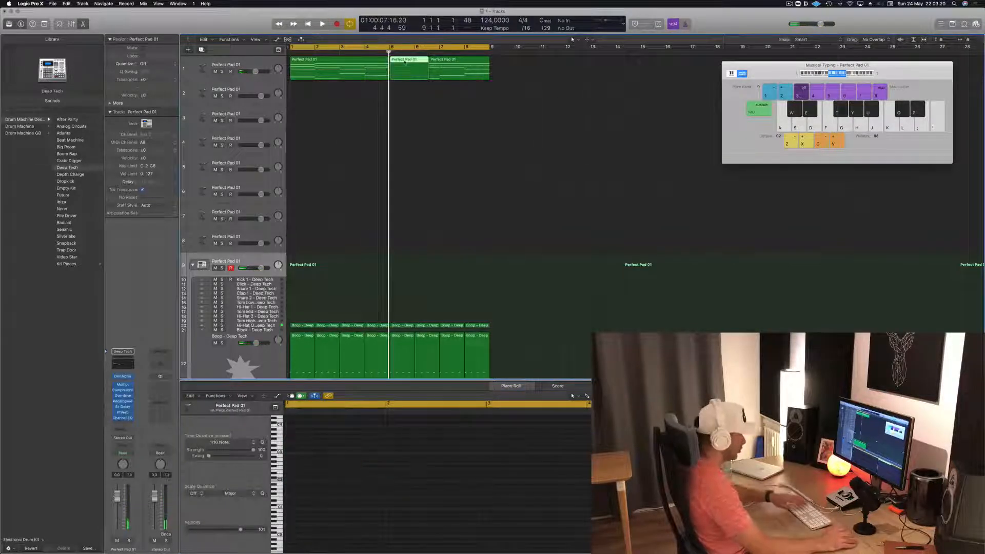
pyautogui.moveTo(443, 66); pyautogui.dragTo(480, 67)
pyautogui.press('Delete')
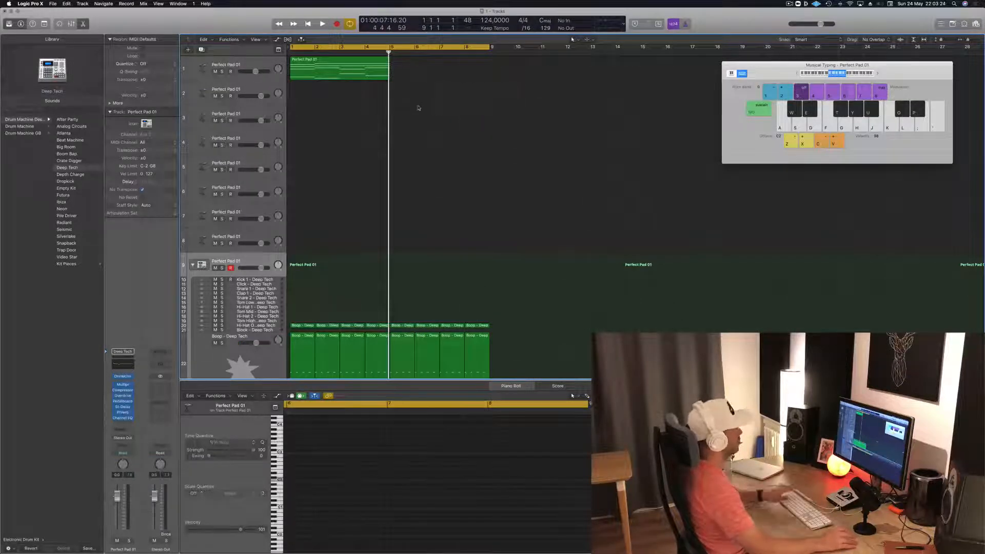
# - Play the remaining four-bar pad region with track 1's Alchemy instrument open beside it
pyautogui.click(344, 65)
pyautogui.press('space')
pyautogui.click(226, 66)
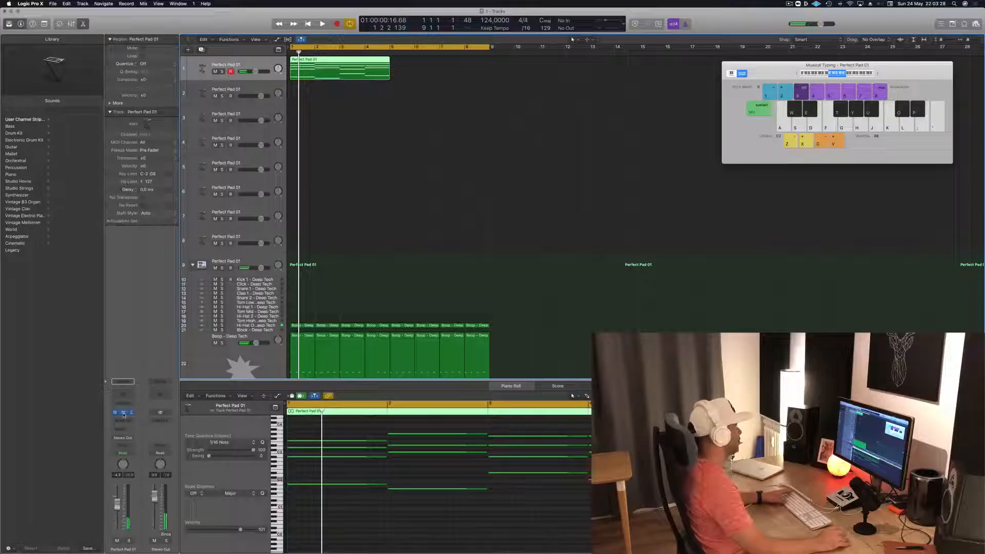
pyautogui.click(123, 413)
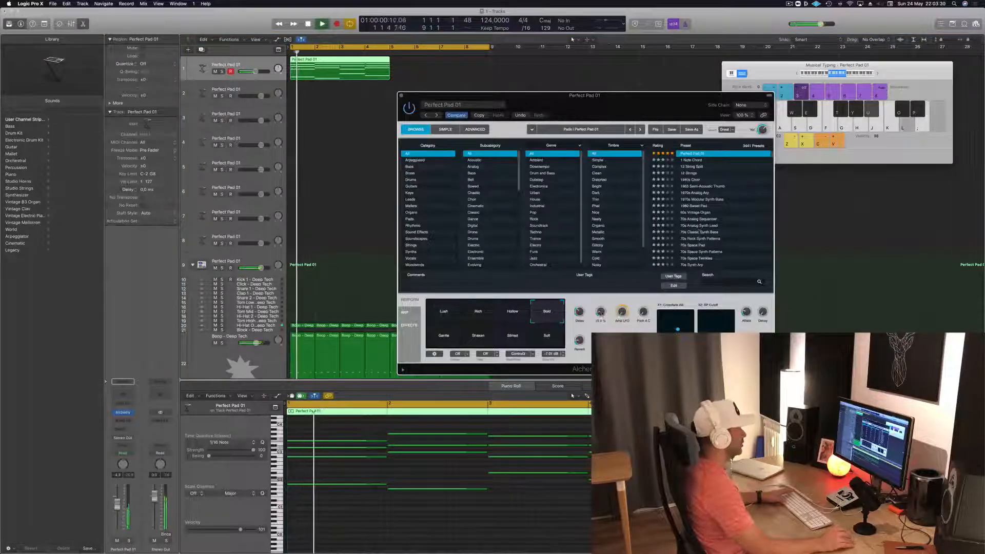
pyautogui.moveTo(635, 106); pyautogui.dragTo(737, 66)
pyautogui.press('space')
pyautogui.click(445, 134)
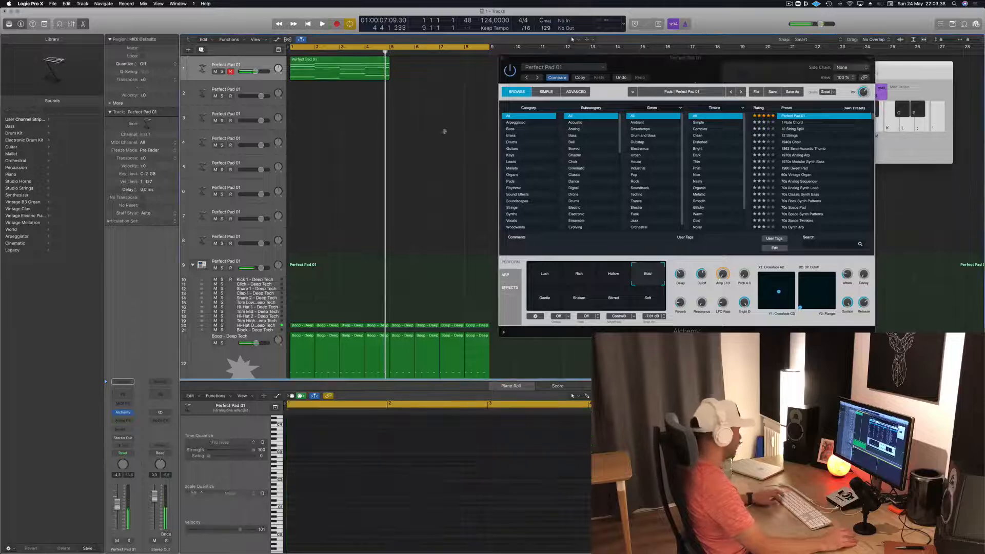
# - Undo the chord swap, the region extension and the deletions on track 1
pyautogui.press('super+z')
pyautogui.press('super+z')
pyautogui.press('super+z')
pyautogui.press('super+z')
pyautogui.press('super+z')
# - Play the original chord loop, close the Alchemy window and select the first pad region
pyautogui.press('space')
pyautogui.click(434, 73)
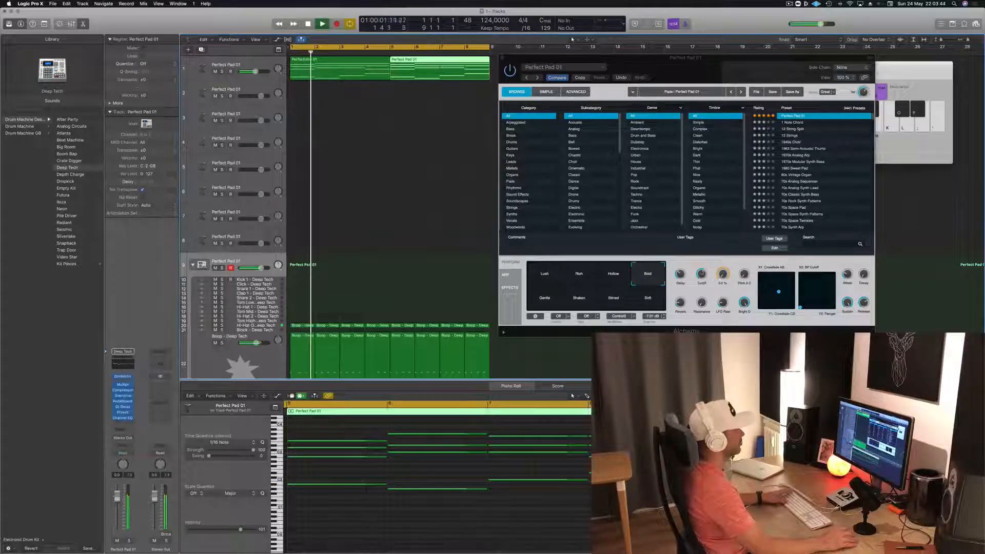
pyautogui.click(702, 274)
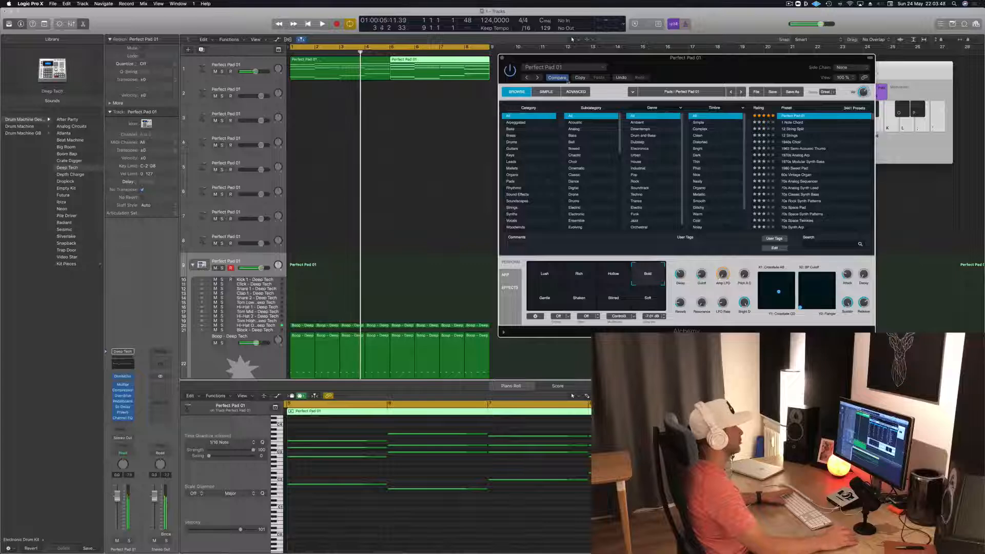
pyautogui.click(503, 58)
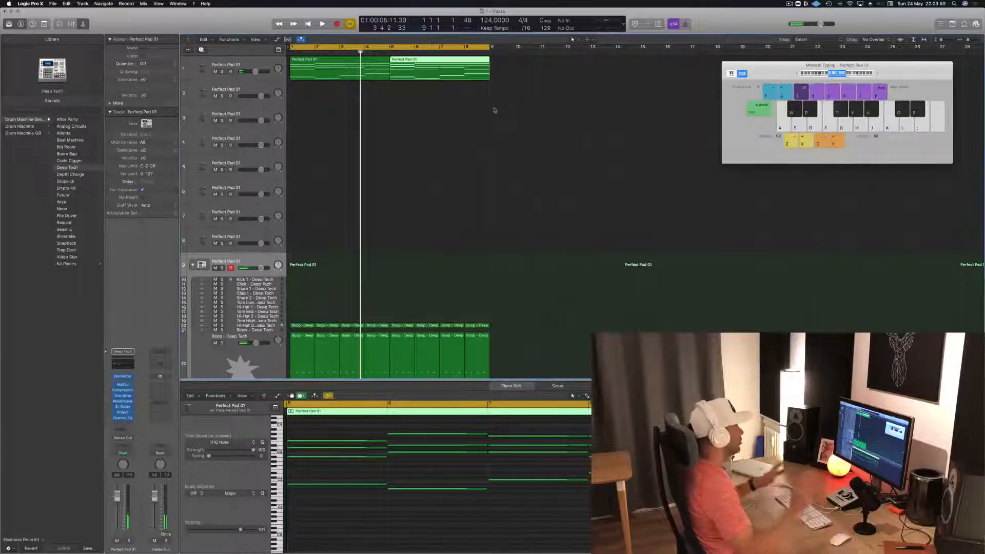
pyautogui.click(461, 127)
pyautogui.click(377, 68)
pyautogui.press('space')
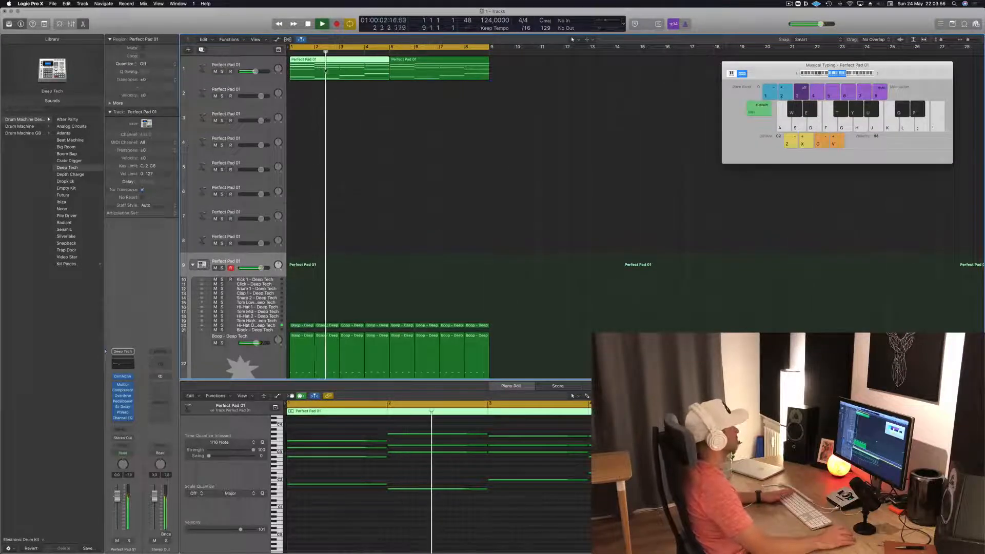
# - Copy the first pad region onto track 2 at bar 1 and select that track
pyautogui.press('space')
pyautogui.moveTo(329, 65)
pyautogui.mouseDown()
pyautogui.moveTo(326, 91)
pyautogui.moveTo(326, 72)
pyautogui.mouseUp()
pyautogui.press('space')
pyautogui.click(206, 93)
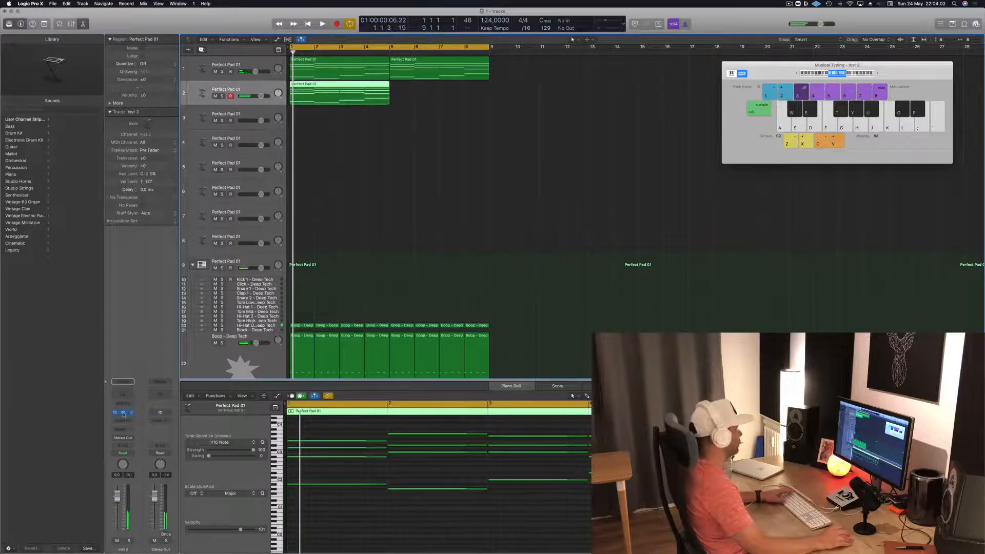
# - Open track 2's Alchemy instrument, filter to the Bass category, try 808 Bass and load 70s Synth Lead Hero
pyautogui.click(123, 412)
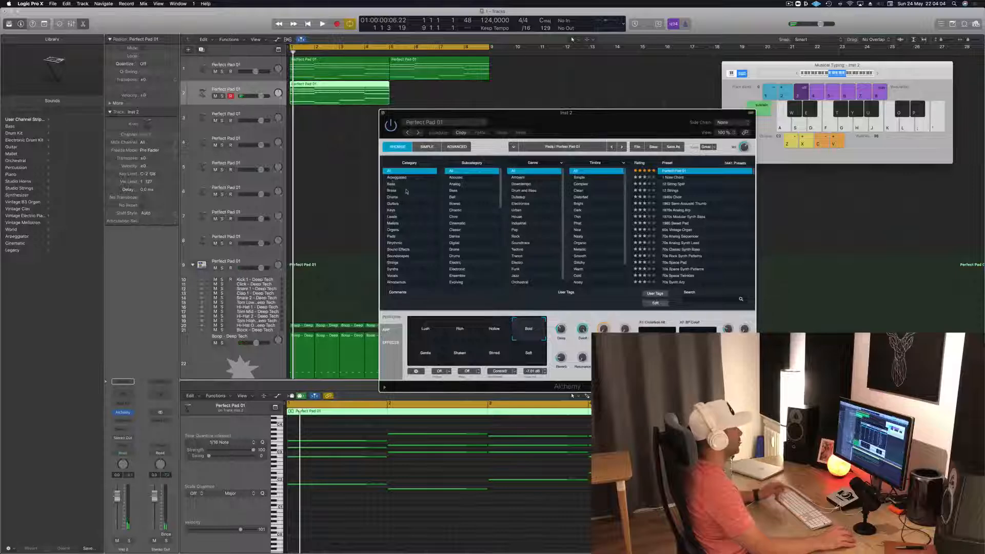
pyautogui.click(392, 184)
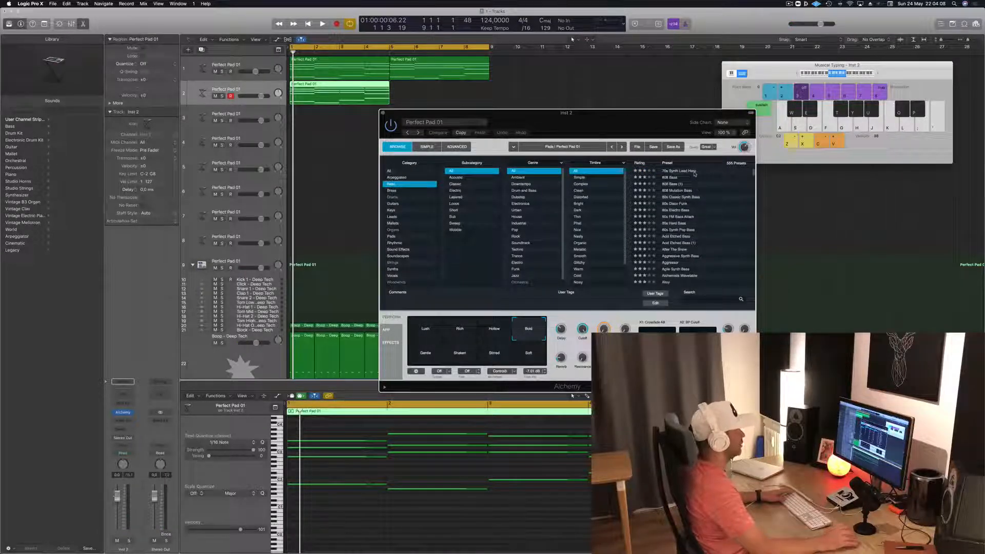
pyautogui.click(674, 178)
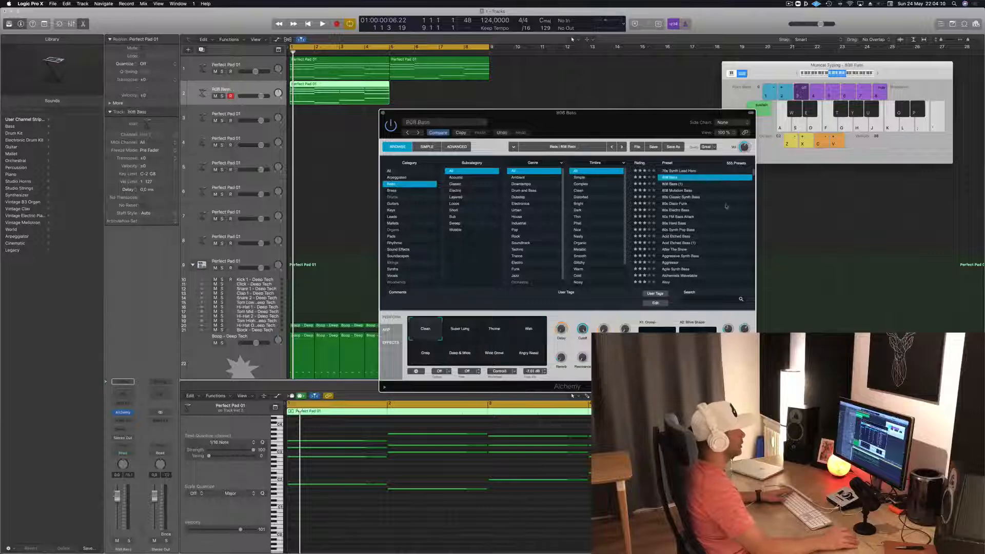
pyautogui.click(680, 210)
pyautogui.click(681, 171)
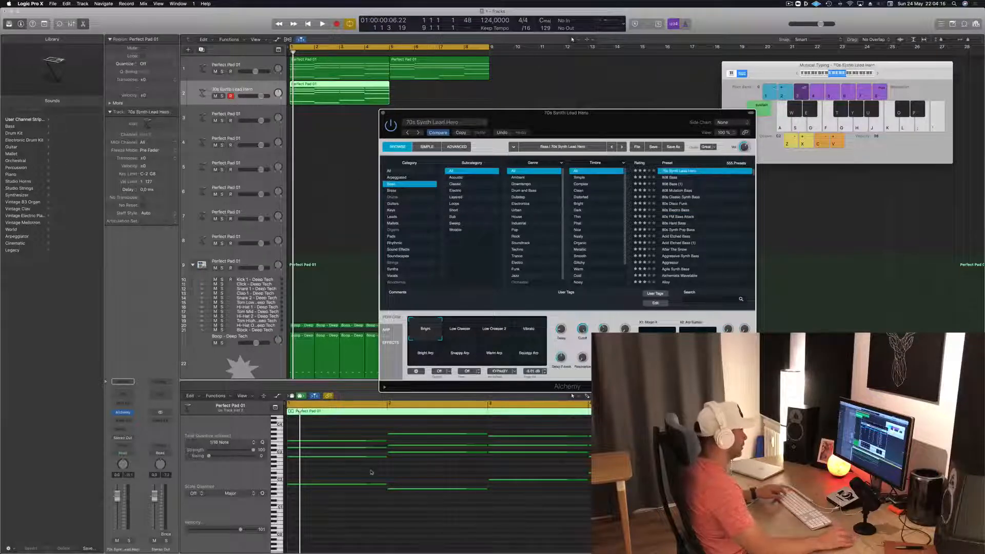
# - Delete the upper chord notes from the track 2 region, keeping only the four lowest notes, and play it
pyautogui.scroll(-3, 369, 469)
pyautogui.moveTo(309, 429); pyautogui.dragTo(537, 462)
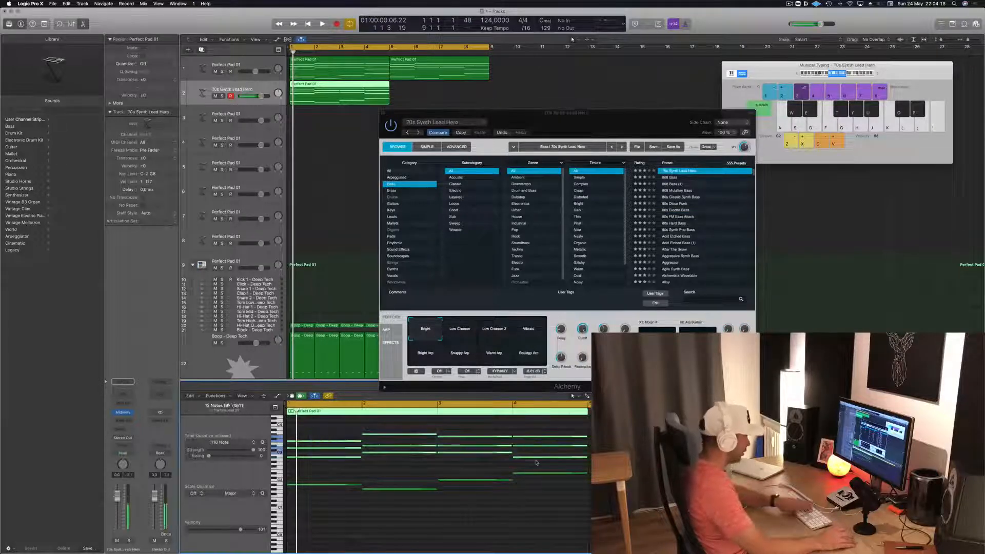
pyautogui.press('Delete')
pyautogui.press('space')
# - Shorten the four remaining bass notes together to brief stabs and play the result
pyautogui.press('space')
pyautogui.press('space')
pyautogui.moveTo(340, 453); pyautogui.dragTo(564, 538)
pyautogui.moveTo(360, 486); pyautogui.dragTo(300, 487)
pyautogui.scroll(5, 356, 493)
pyautogui.press('space')
pyautogui.press('space')
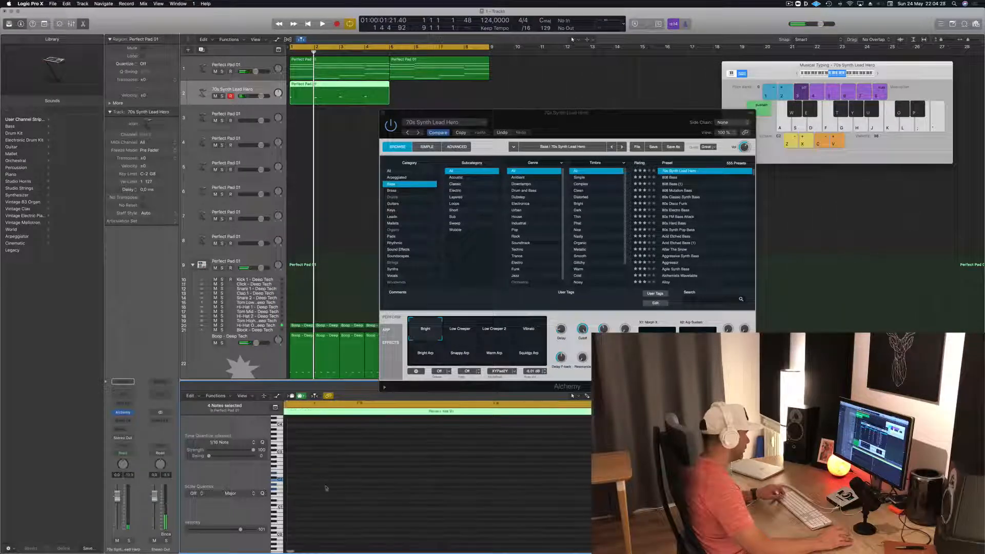
# - Copy the four short bass notes slightly later so each note repeats, and play the pattern
pyautogui.moveTo(314, 485); pyautogui.dragTo(416, 486)
pyautogui.press('space')
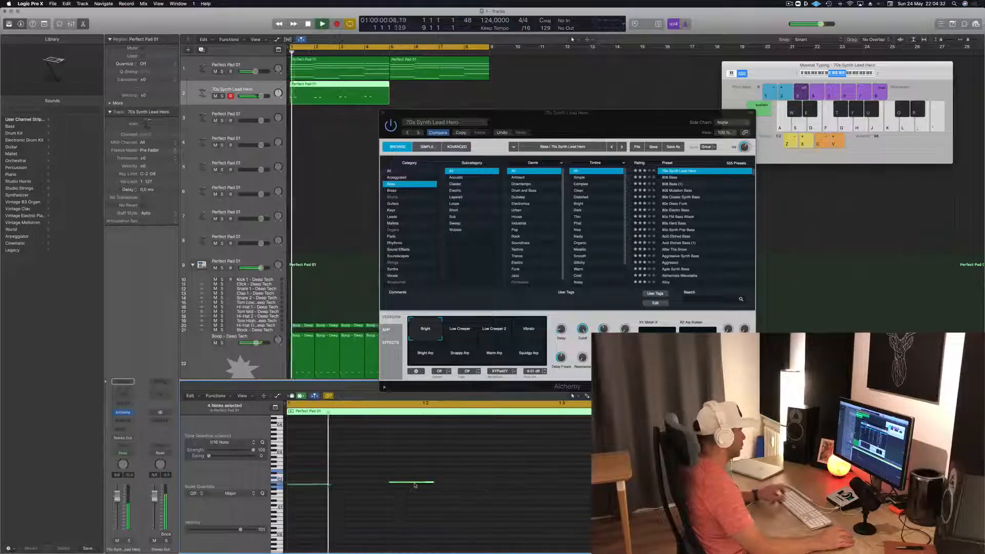
# - Load the Lazarus bass preset in track 2's Alchemy and play it
pyautogui.scroll(2, 682, 192)
pyautogui.click(675, 171)
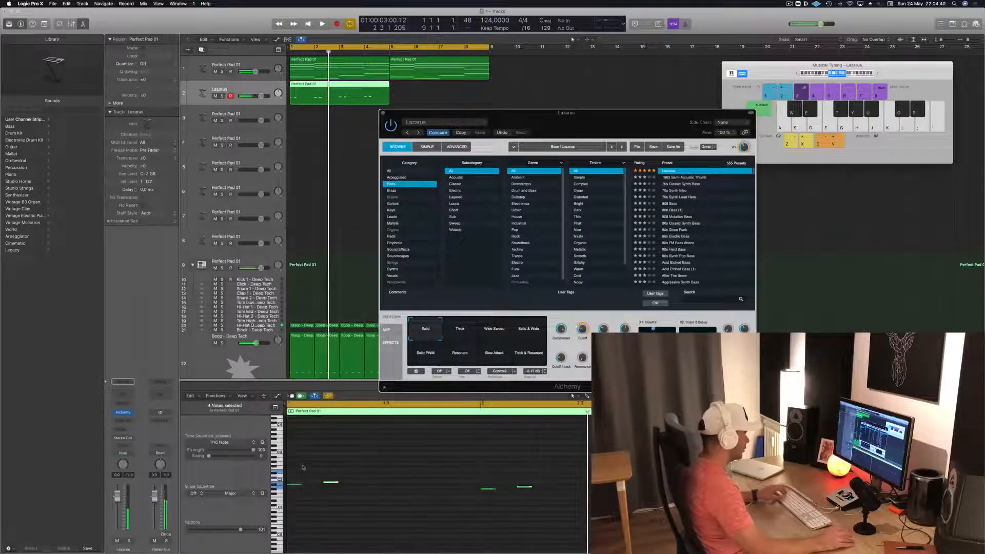
pyautogui.press('space')
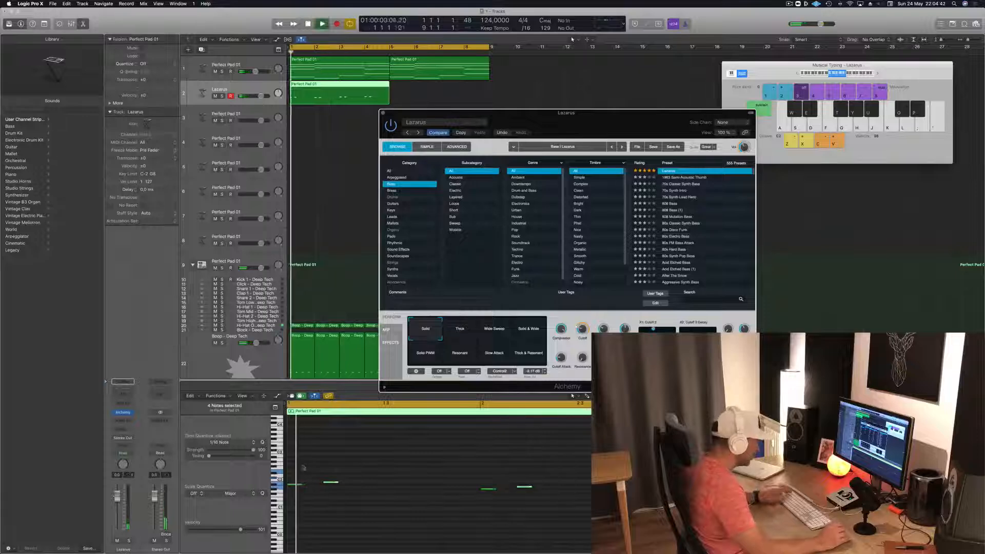
# - Move the four repeated bass notes to the same pitch as the notes before them and play the line
pyautogui.press('space')
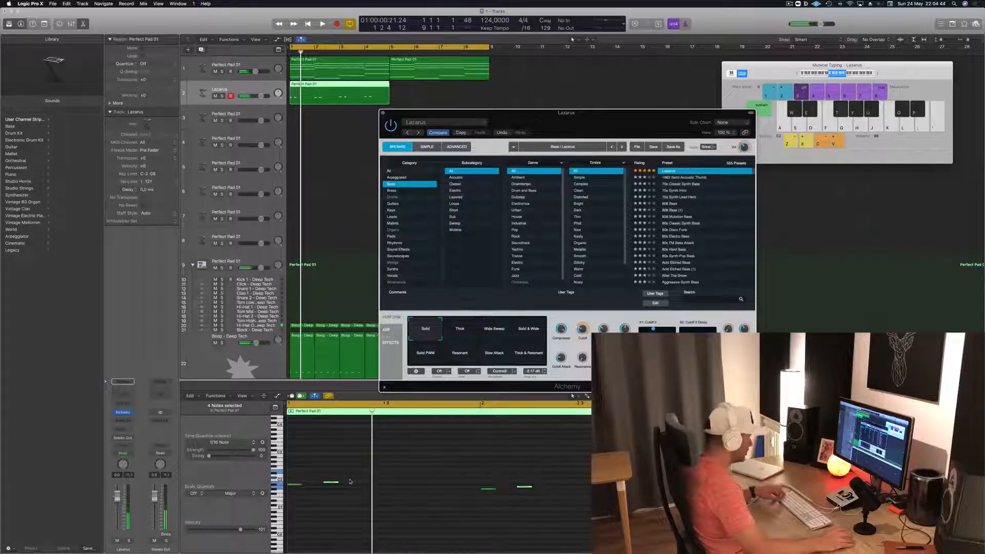
pyautogui.moveTo(295, 484); pyautogui.dragTo(333, 484)
pyautogui.press('space')
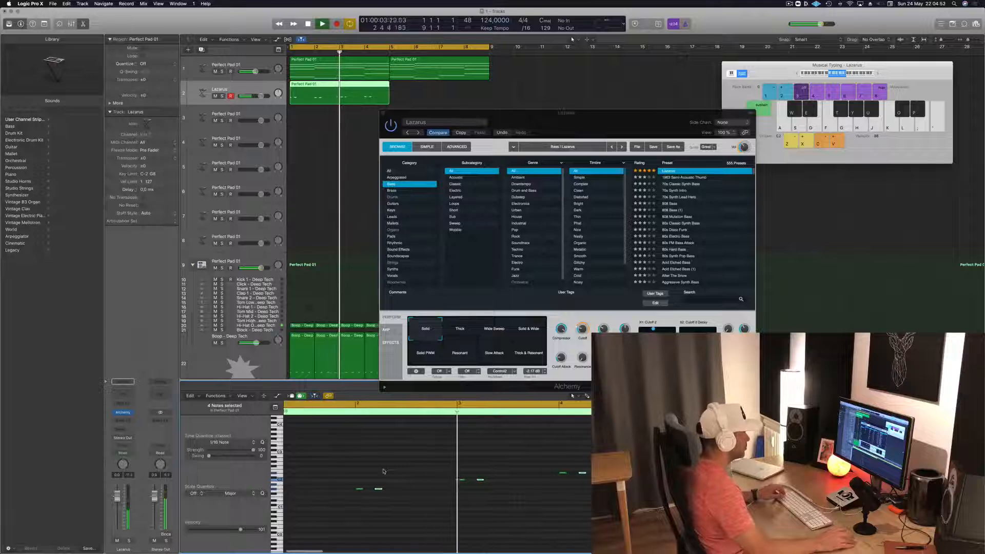
# - Copy the bass region on track 2 to bar 5 and play the loop
pyautogui.moveTo(593, 112); pyautogui.dragTo(737, 114)
pyautogui.press('space')
pyautogui.moveTo(330, 89); pyautogui.dragTo(430, 93)
pyautogui.press('space')
# - Listen to the Boop - Deep Tech track in solo, and turn its solo off again
pyautogui.moveTo(700, 114); pyautogui.dragTo(697, 89)
pyautogui.press('space')
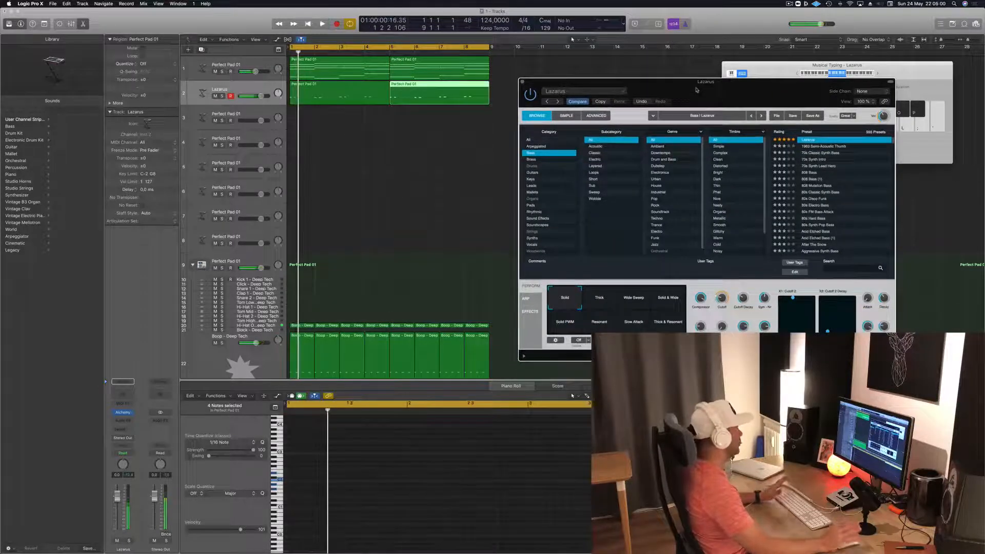
pyautogui.press('space')
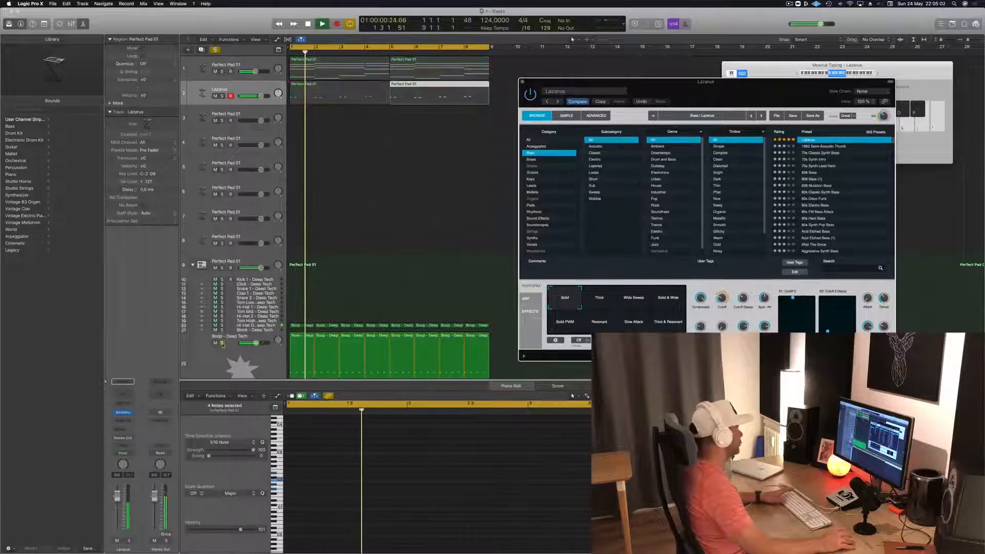
pyautogui.click(221, 343)
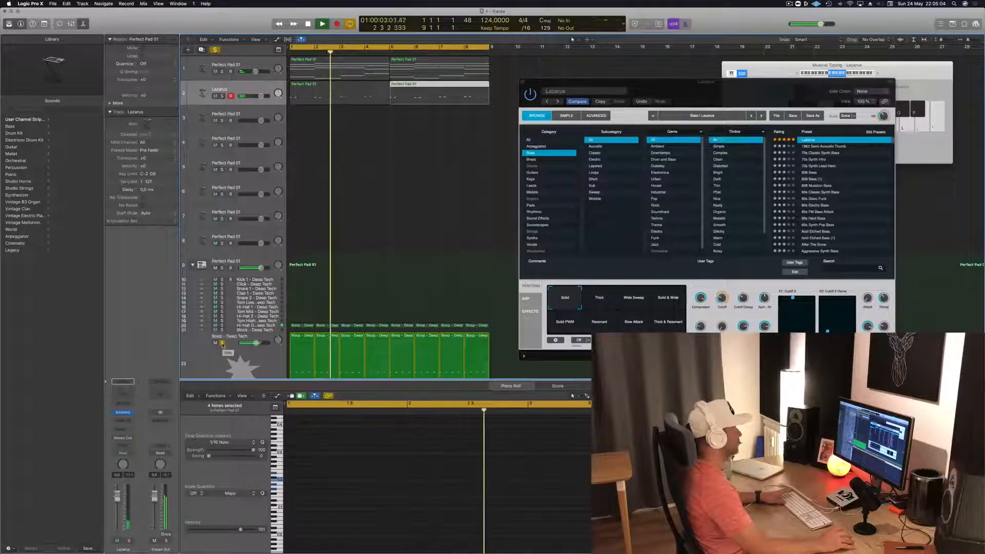
pyautogui.click(222, 343)
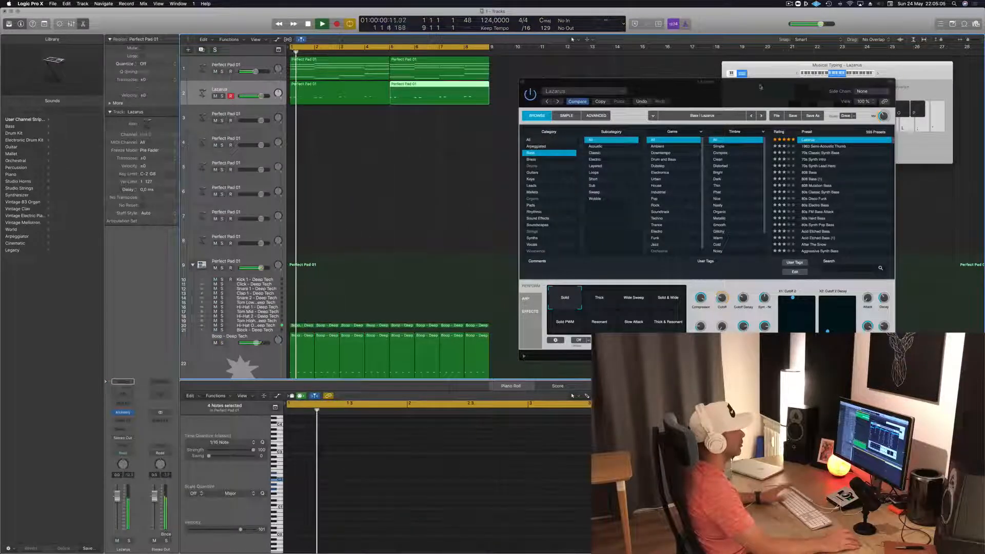
# - Close Alchemy, then copy the two-note bass pattern along each bar of the first bass region to make six notes per bar, and play it
pyautogui.moveTo(756, 92); pyautogui.dragTo(618, 168)
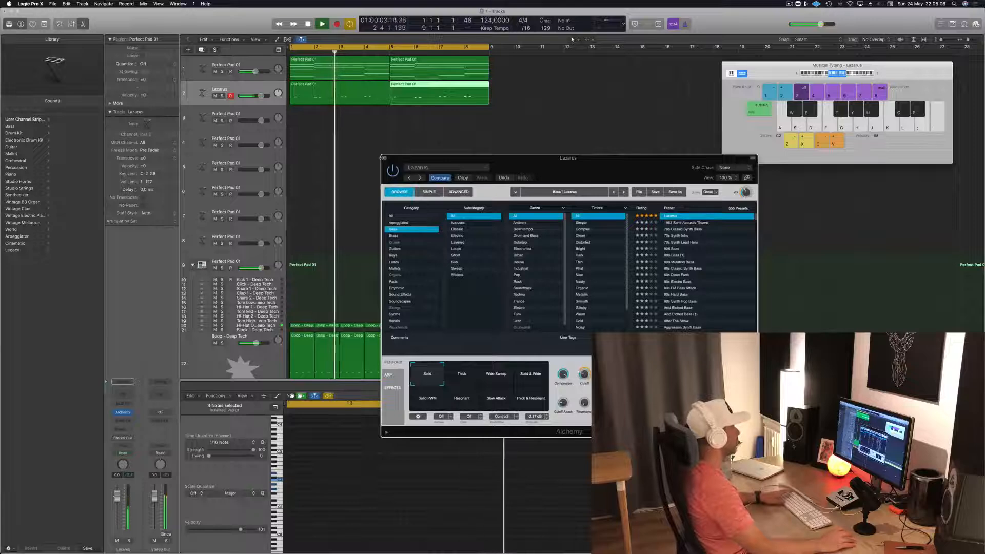
pyautogui.click(385, 158)
pyautogui.click(351, 93)
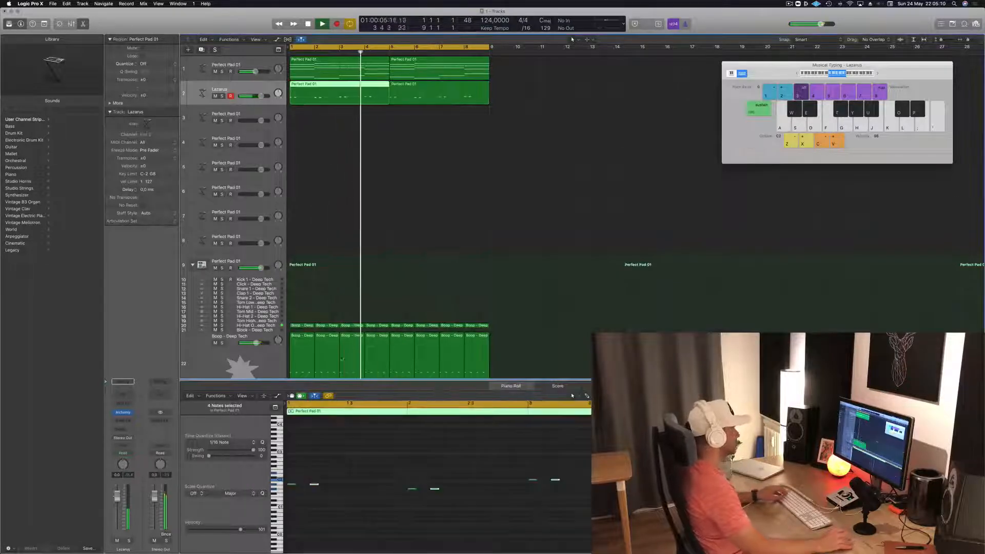
pyautogui.press('space')
pyautogui.click(356, 479)
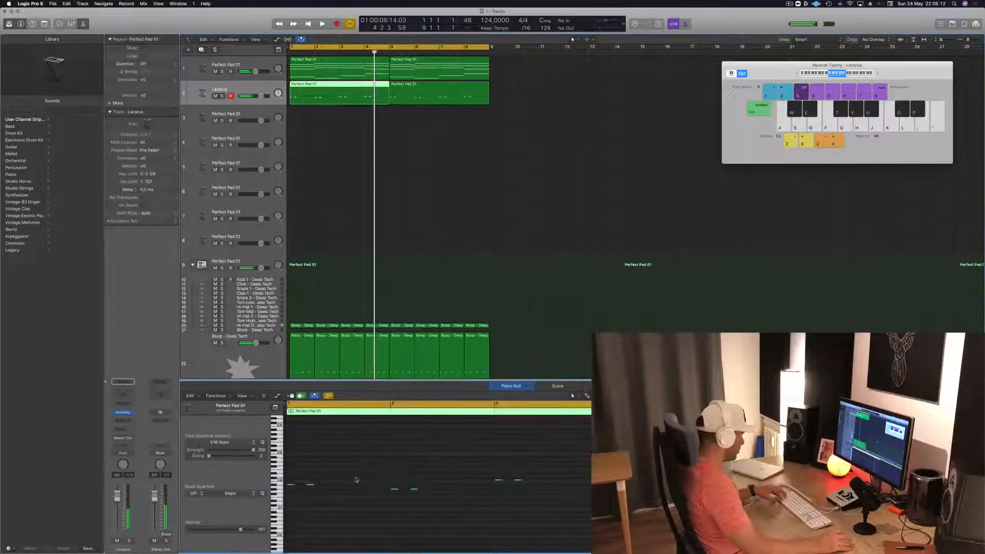
pyautogui.moveTo(290, 486); pyautogui.dragTo(362, 484)
pyautogui.press('space')
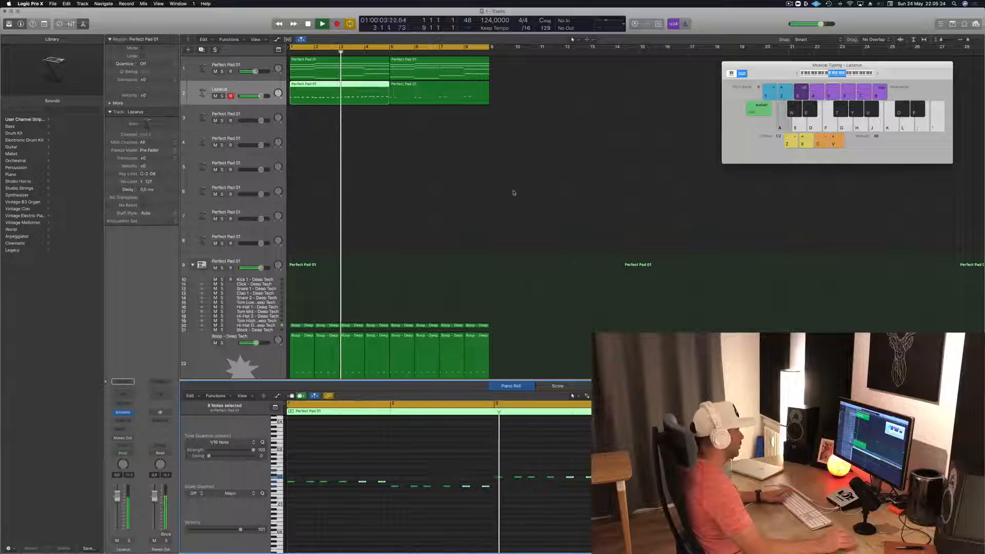
pyautogui.scroll(-2, 449, 241)
pyautogui.scroll(2, 445, 205)
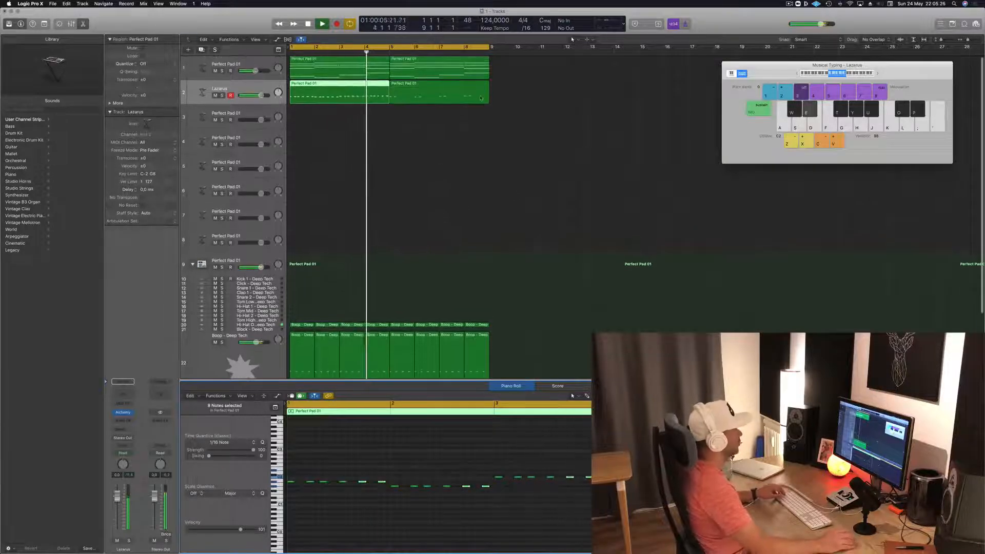
# - Replace the bass region at bar 5 with a copy of the edited first bass region
pyautogui.click(431, 85)
pyautogui.press('Delete')
pyautogui.press('space')
pyautogui.moveTo(318, 88); pyautogui.dragTo(419, 86)
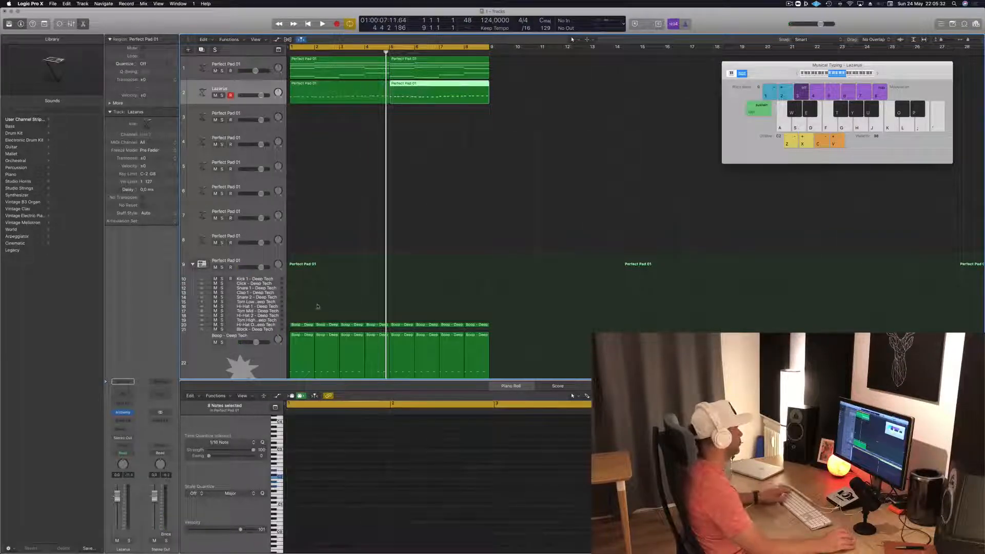
# - Play the loop and view the chord notes of the first pad region on track 1
pyautogui.click(305, 336)
pyautogui.press('space')
pyautogui.click(343, 154)
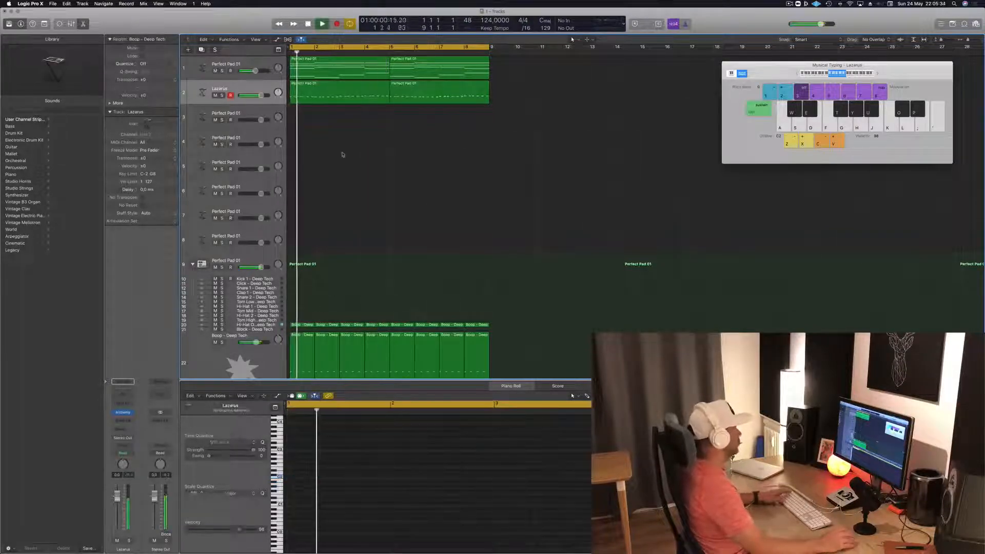
pyautogui.click(329, 67)
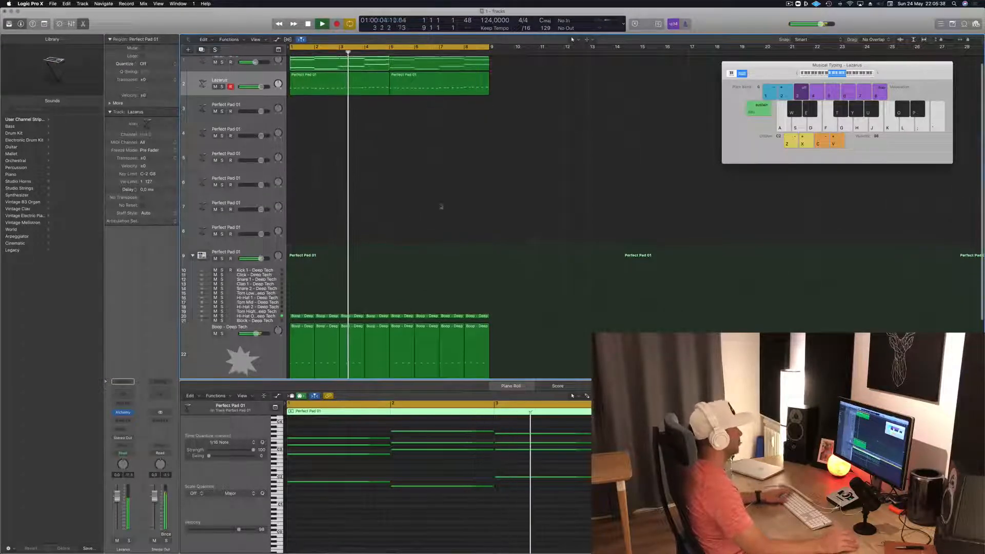
pyautogui.press('super+Left')
pyautogui.press('super+Left')
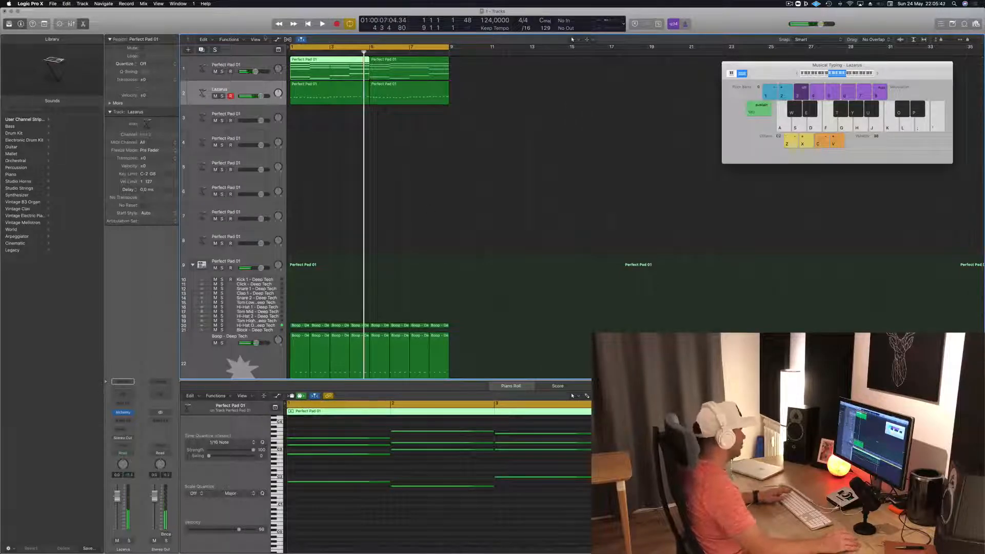
# - Create a software instrument track below the Lazarus track with Studio Horns in stereo
pyautogui.click(237, 95)
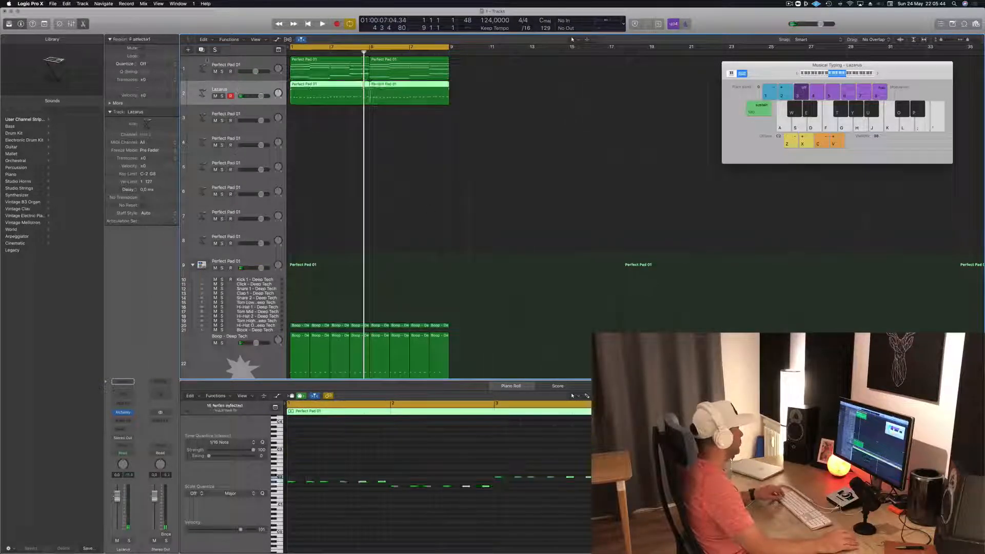
pyautogui.click(188, 50)
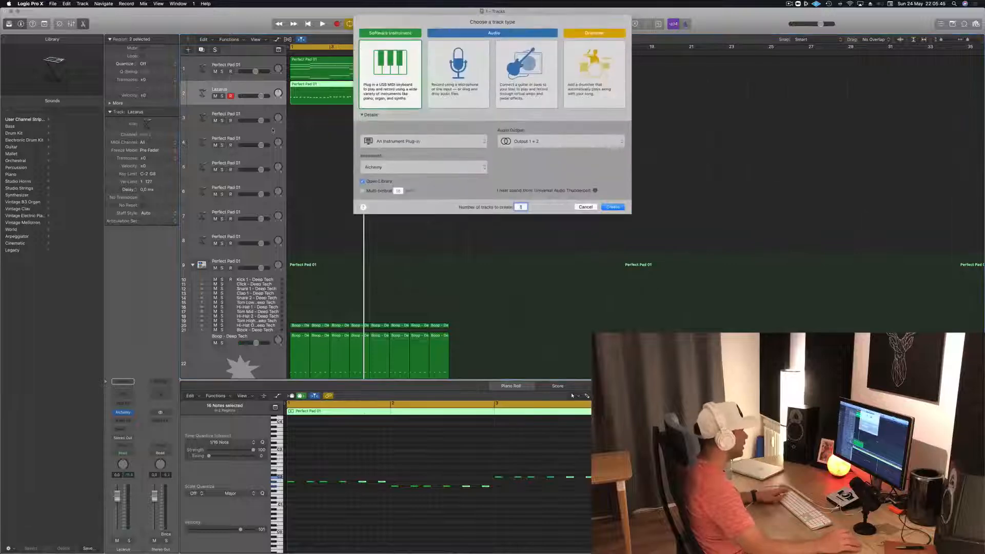
pyautogui.click(442, 167)
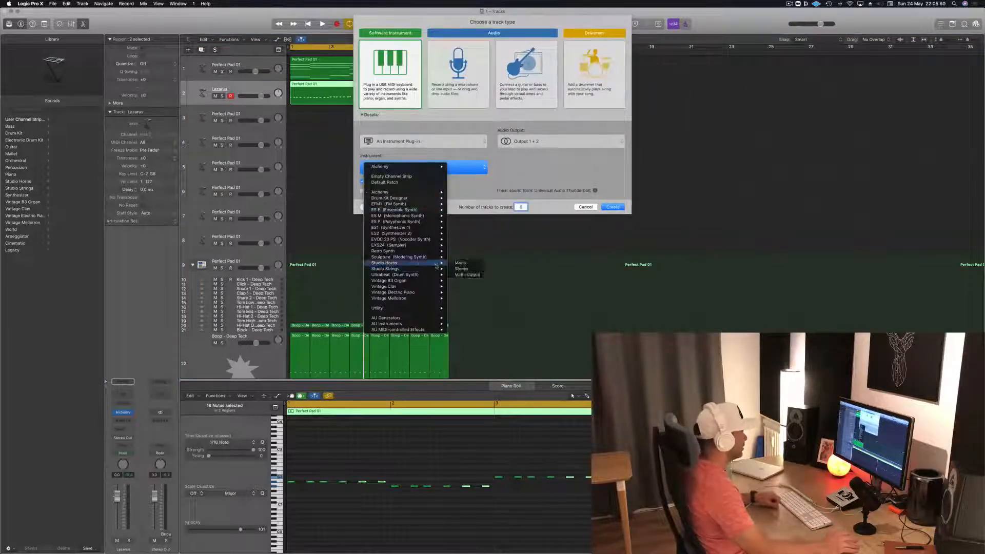
pyautogui.click(472, 269)
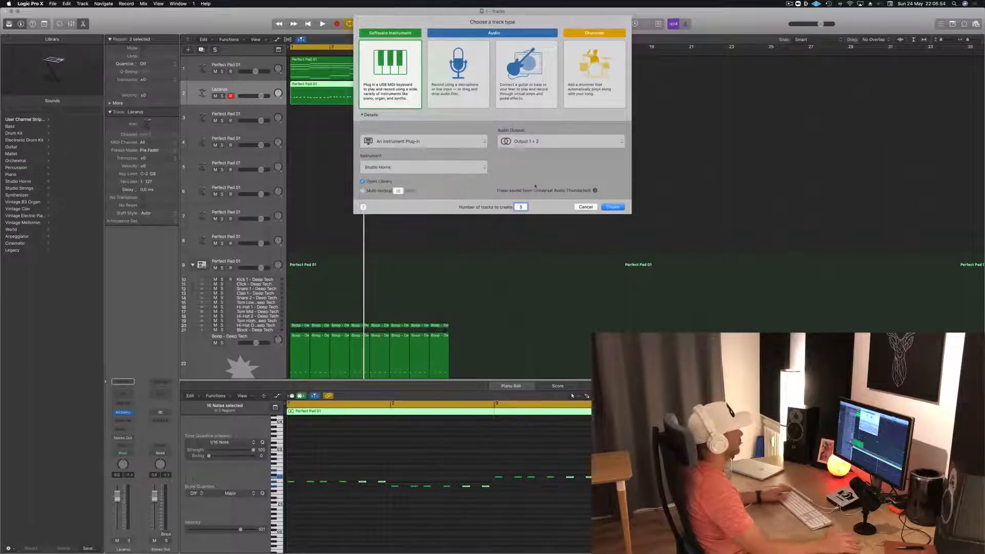
pyautogui.press('Return')
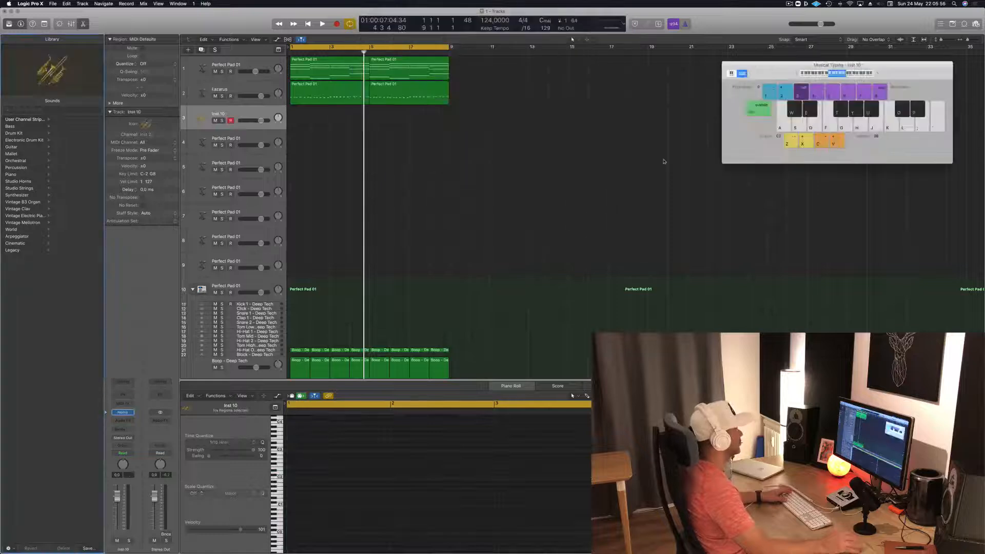
# - Copy the first pad region to the Studio Horns track and delete every note except the top note of each chord
pyautogui.moveTo(320, 67); pyautogui.dragTo(319, 117)
pyautogui.moveTo(662, 455); pyautogui.dragTo(662, 441)
pyautogui.press('BackSpace')
pyautogui.click(255, 111)
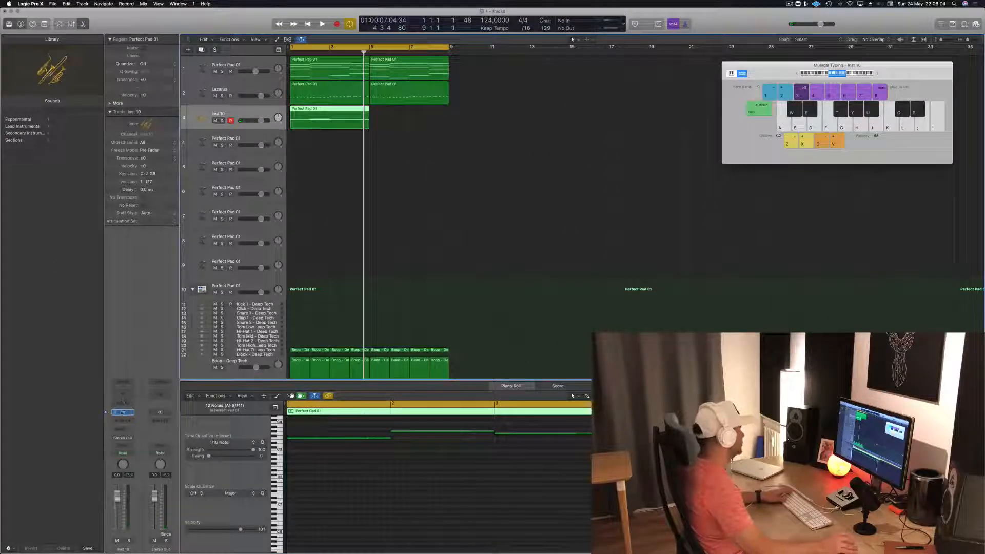
# - Open Studio Horns, look through its instruments and articulations, and play the loop with Trumpet 1
pyautogui.click(124, 413)
pyautogui.moveTo(178, 27); pyautogui.dragTo(449, 98)
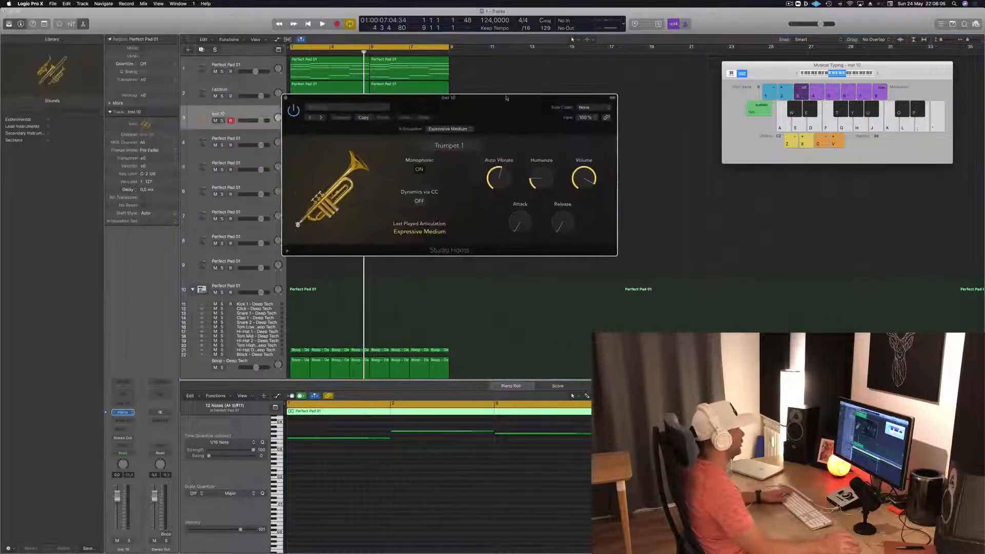
pyautogui.click(453, 147)
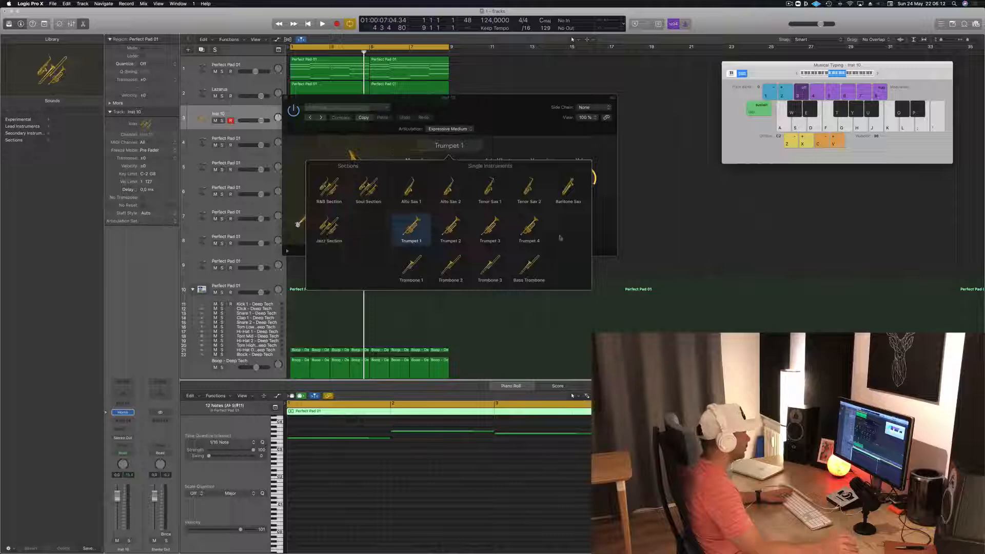
pyautogui.click(537, 141)
pyautogui.click(462, 129)
pyautogui.click(533, 110)
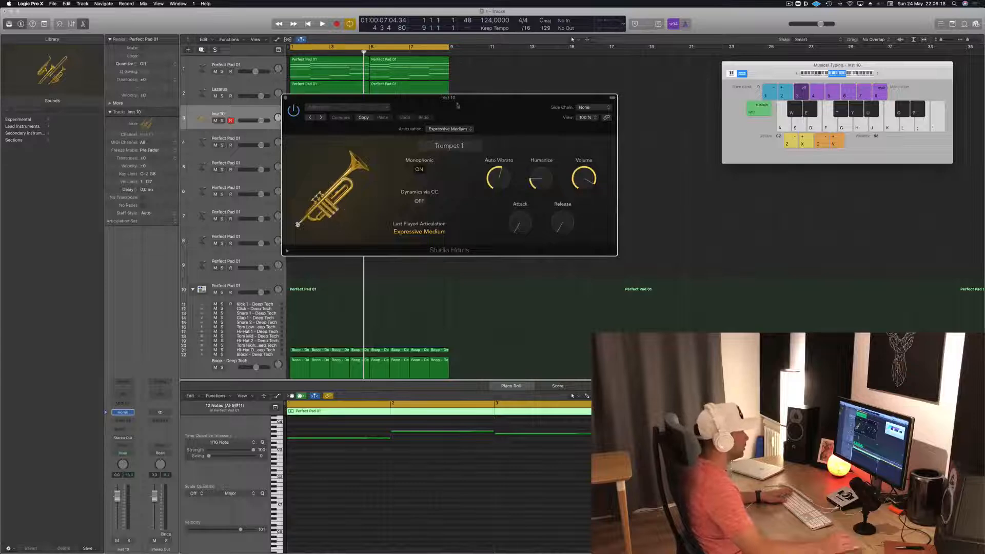
pyautogui.moveTo(460, 105); pyautogui.dragTo(650, 122)
pyautogui.press('space')
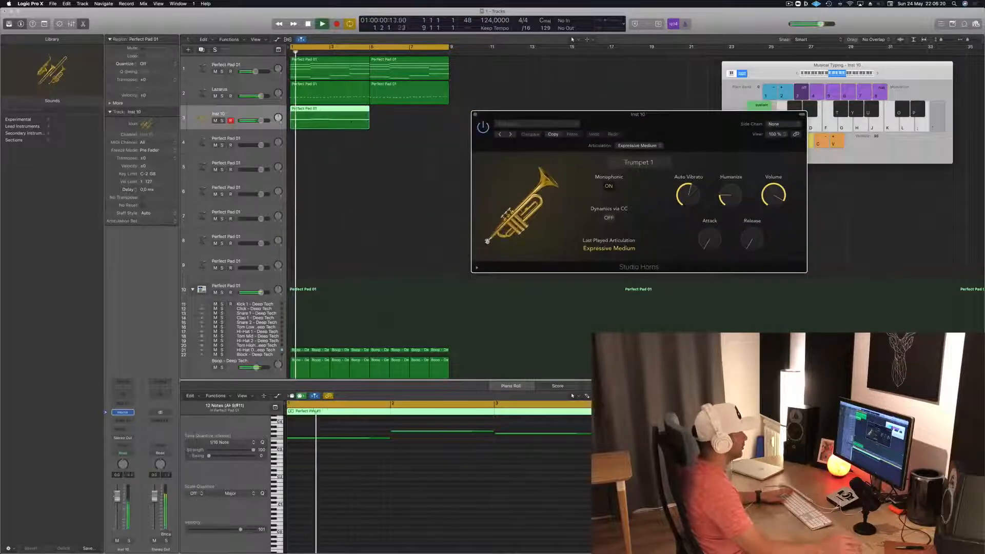
# - Delete the region on the horns track and load the Experimental preset Trombone Pad
pyautogui.moveTo(387, 121); pyautogui.dragTo(309, 133)
pyautogui.press('Delete')
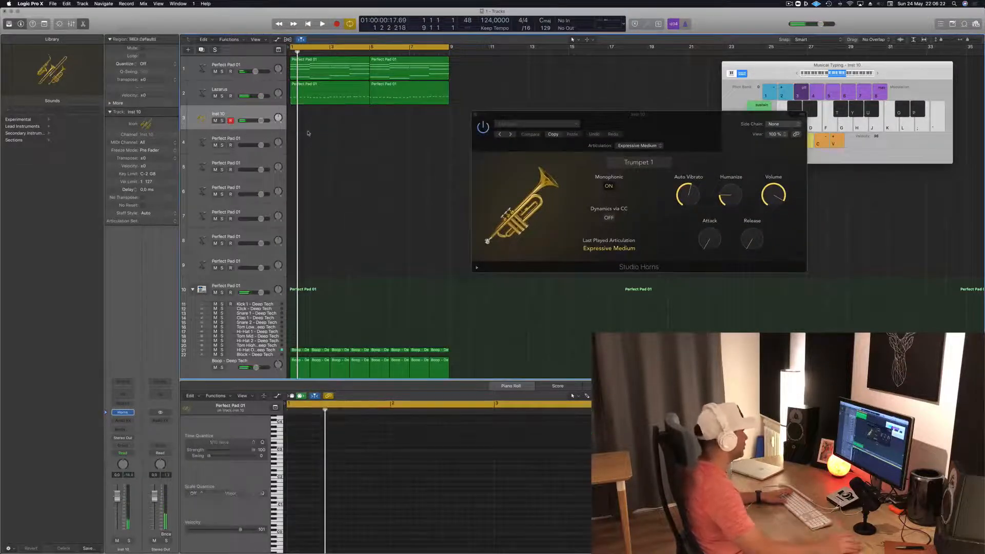
pyautogui.click(21, 126)
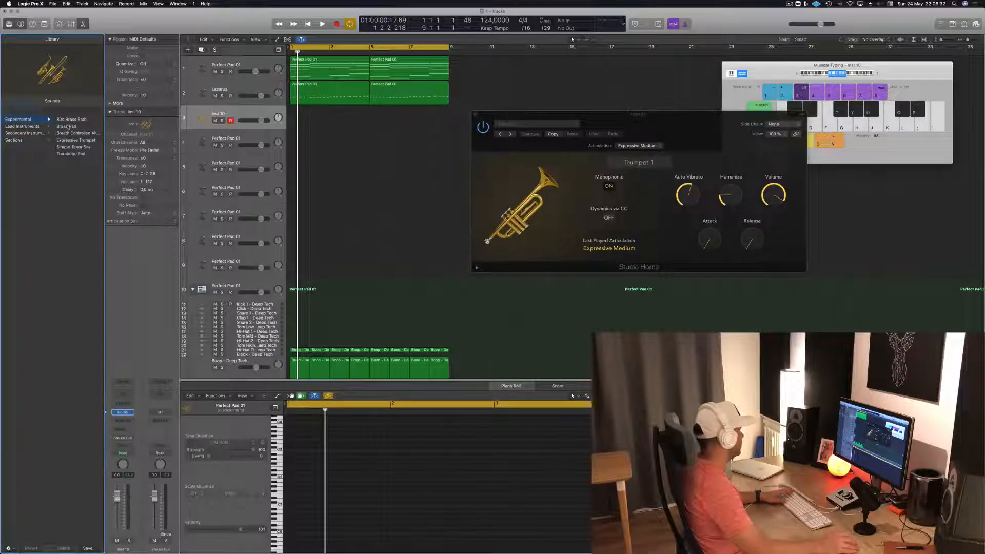
pyautogui.click(71, 155)
# - Copy the first pad region to the Trombone Pad track and remove the lower notes, keeping only the top line
pyautogui.moveTo(331, 65); pyautogui.dragTo(332, 113)
pyautogui.moveTo(319, 522); pyautogui.dragTo(641, 450)
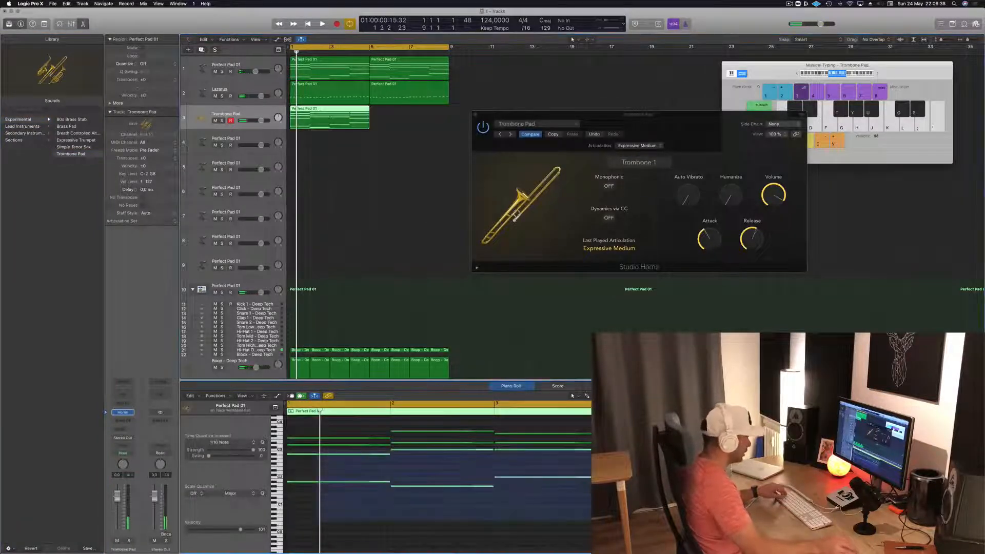
pyautogui.press('Delete')
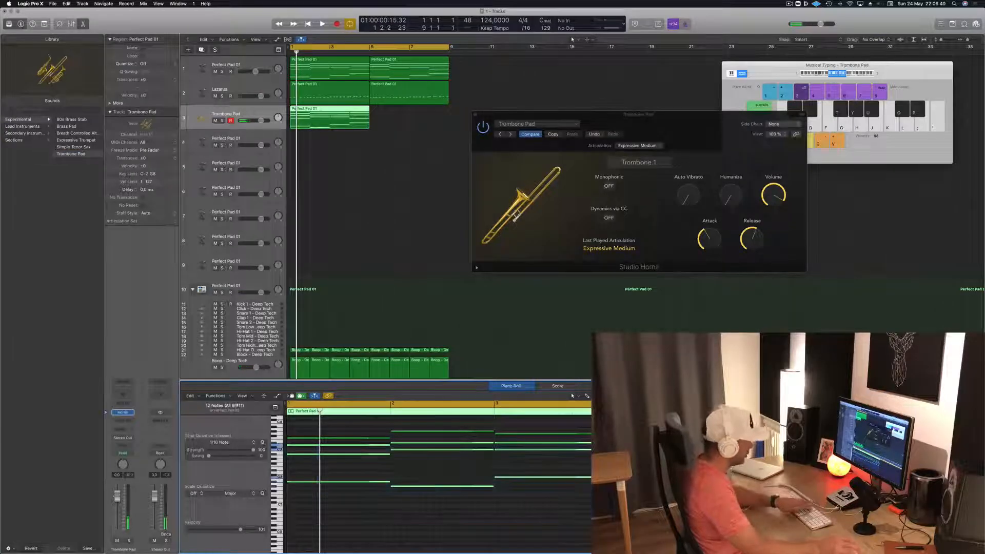
# - Listen to the trombone line together with the loop, then stop playback and select its region
pyautogui.press('space')
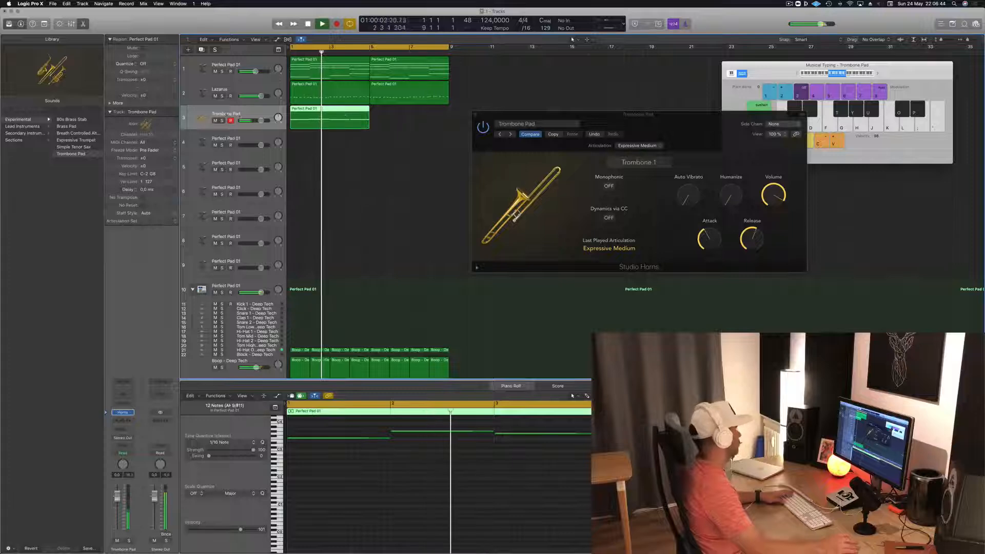
pyautogui.press('space')
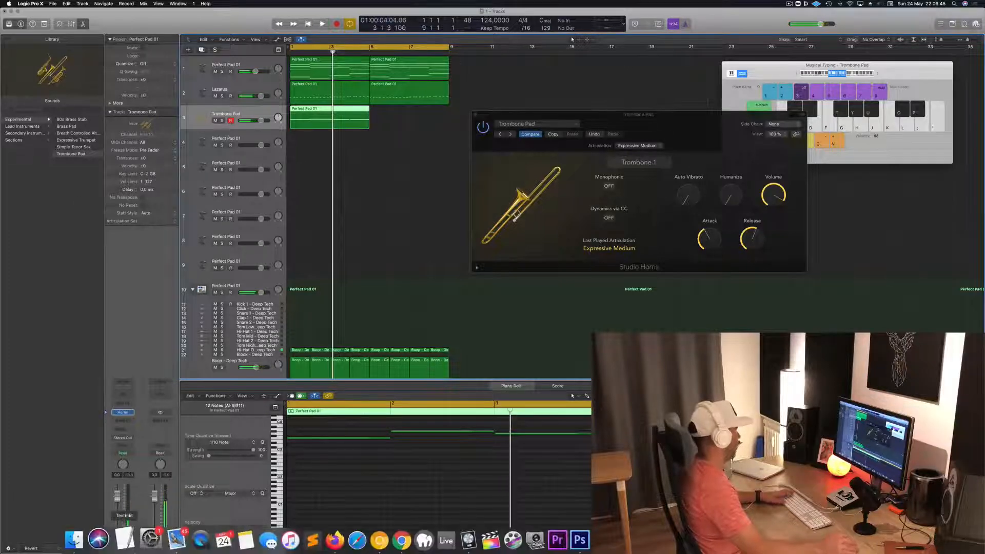
pyautogui.press('Return')
pyautogui.press('space')
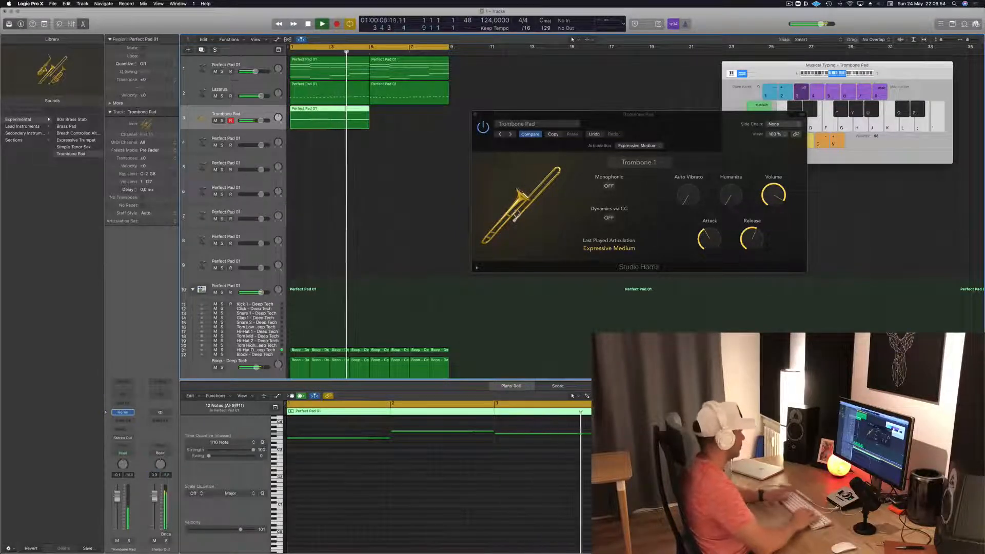
pyautogui.click(321, 240)
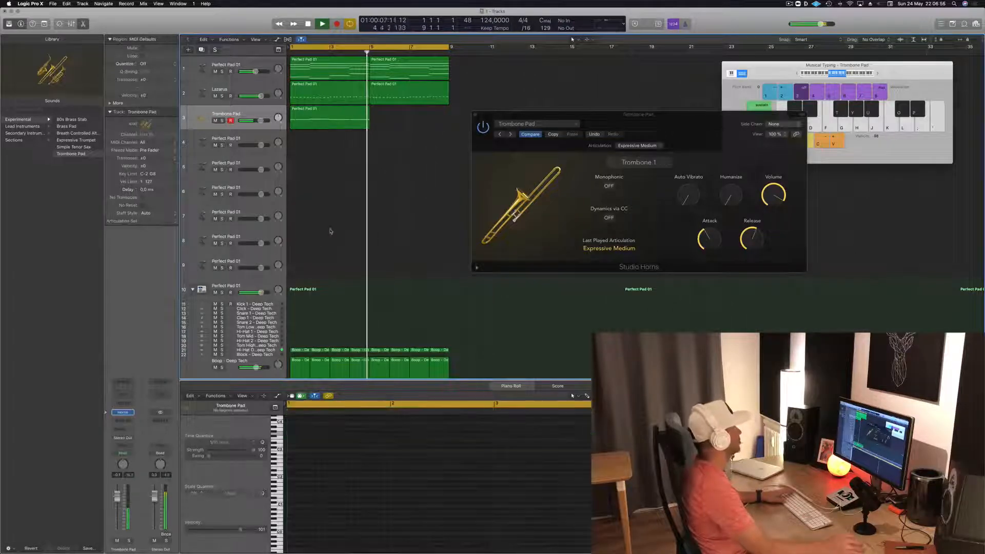
pyautogui.click(343, 114)
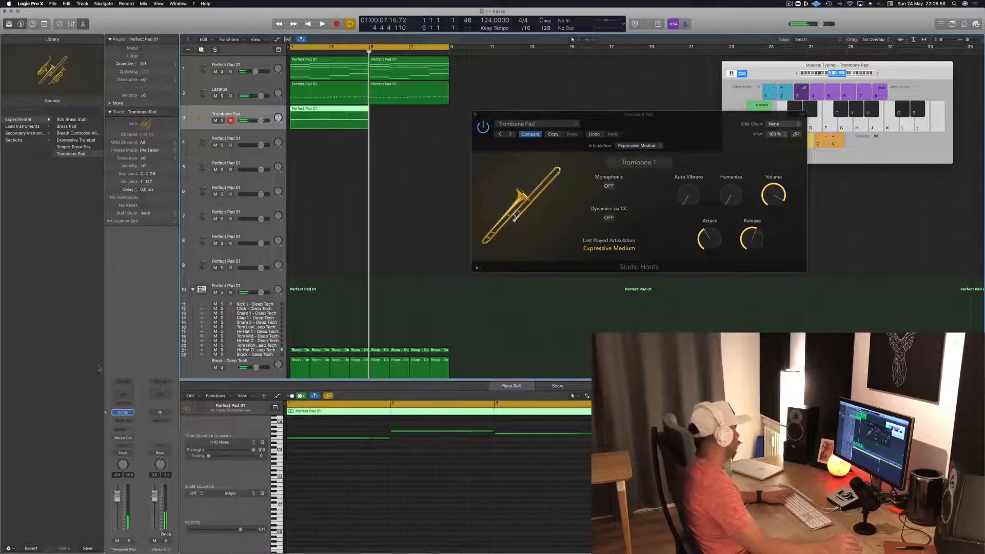
# - Replace the instrument on track 3 with Studio Strings in stereo and add a send to Bus 3
pyautogui.click(130, 413)
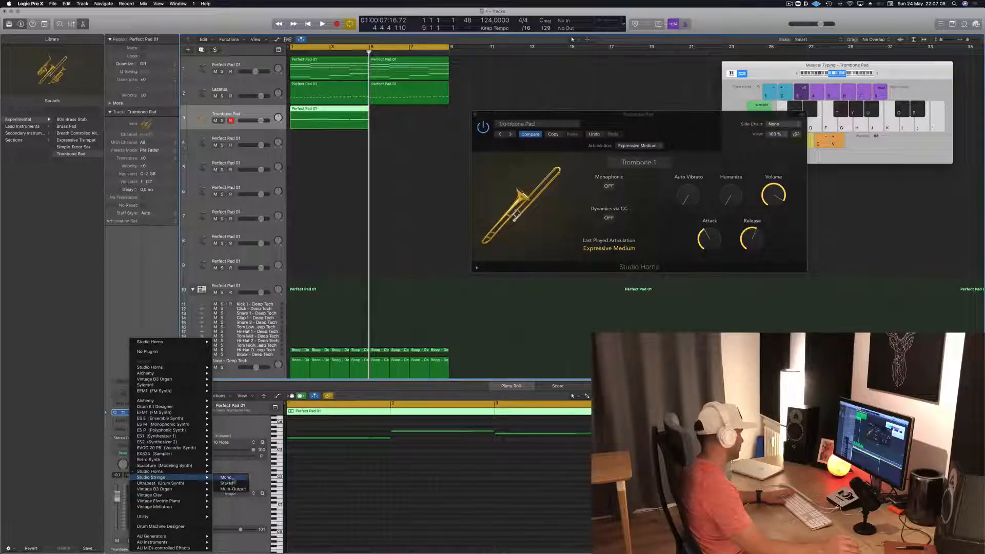
pyautogui.click(227, 483)
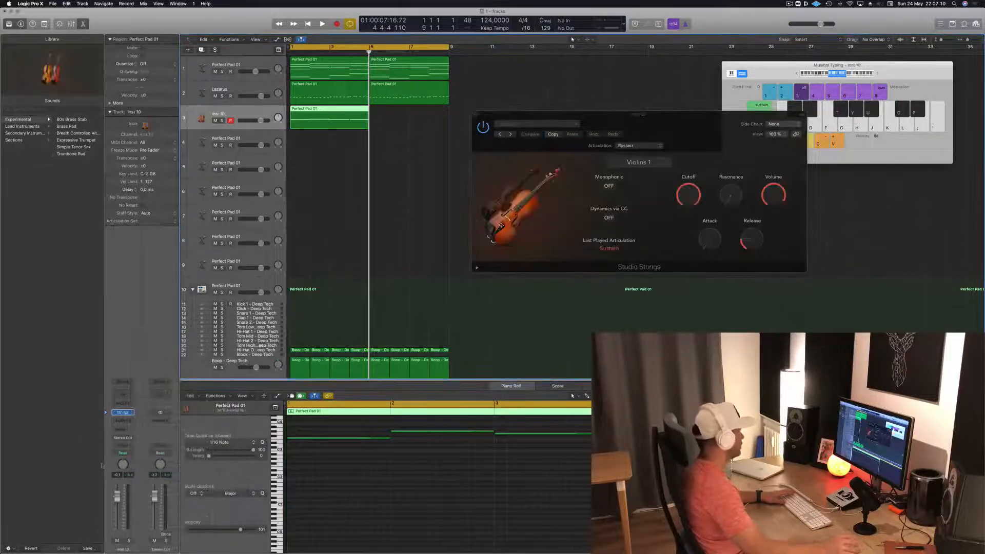
pyautogui.click(124, 430)
pyautogui.moveTo(134, 444)
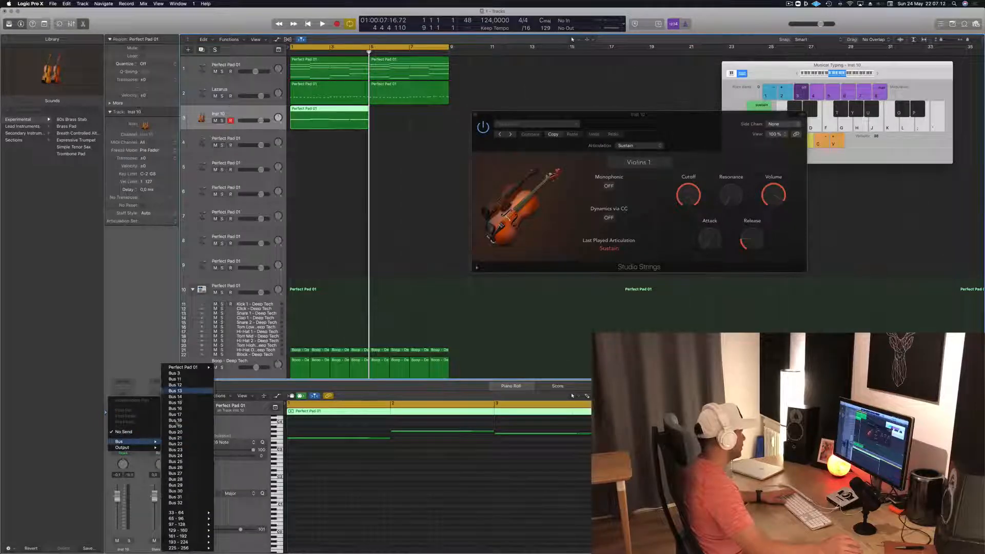
pyautogui.click(182, 374)
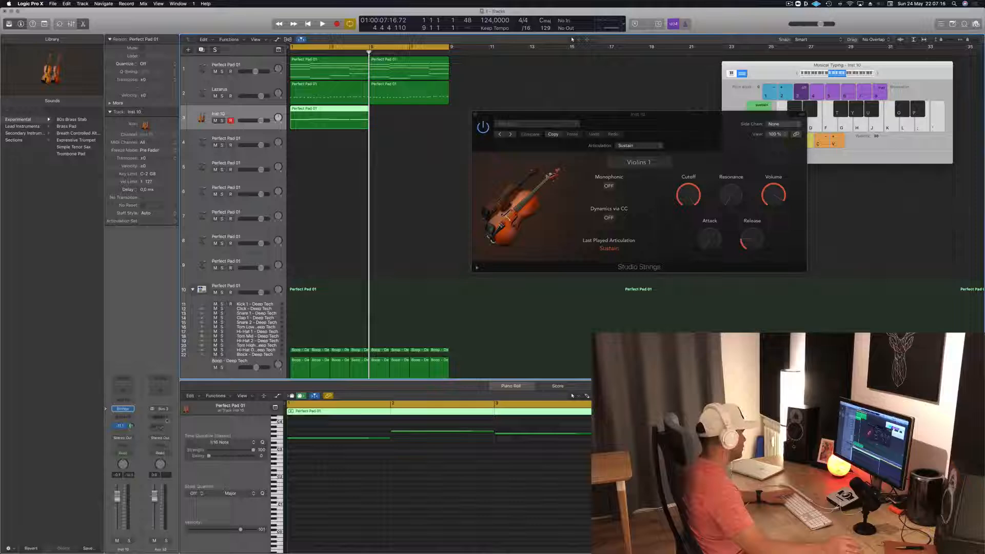
# - Insert SilverVerb in stereo on the Bus 3 aux and load the preset with 92% reflectivity and room size 162
pyautogui.click(160, 419)
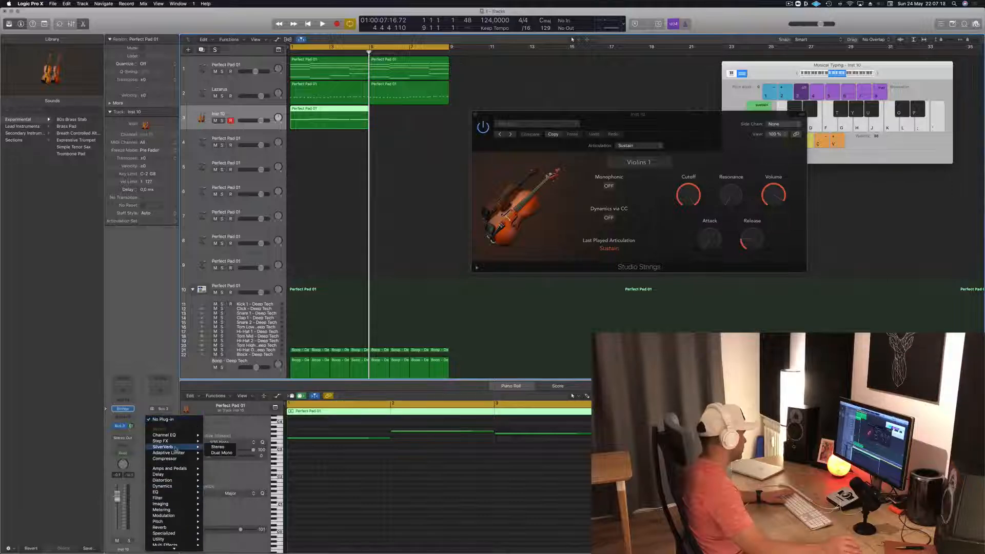
pyautogui.click(221, 447)
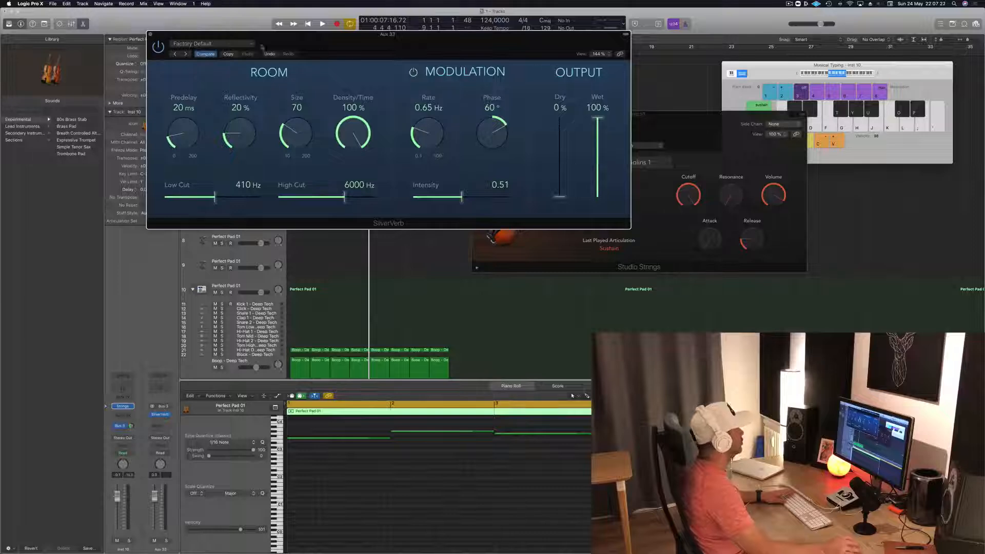
pyautogui.click(225, 44)
pyautogui.click(189, 168)
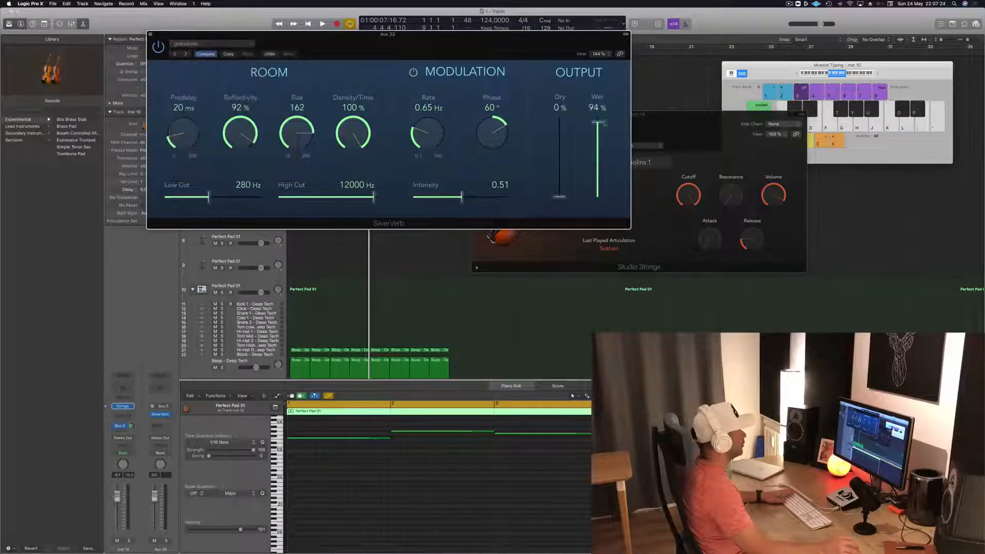
# - Set the SilverVerb wet output to 100%, lower the strings track's volume and listen to it with the loop
pyautogui.moveTo(541, 41); pyautogui.dragTo(784, 22)
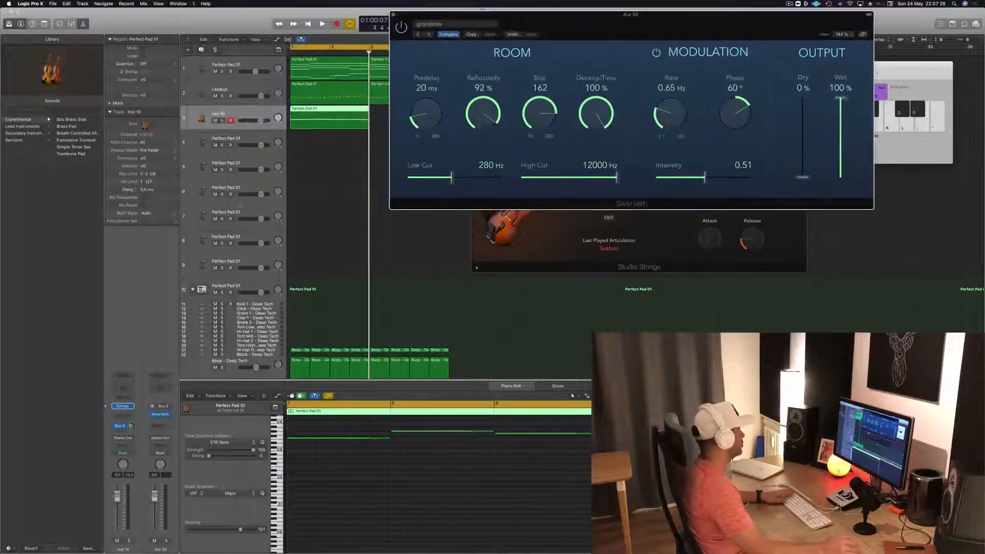
pyautogui.click(572, 395)
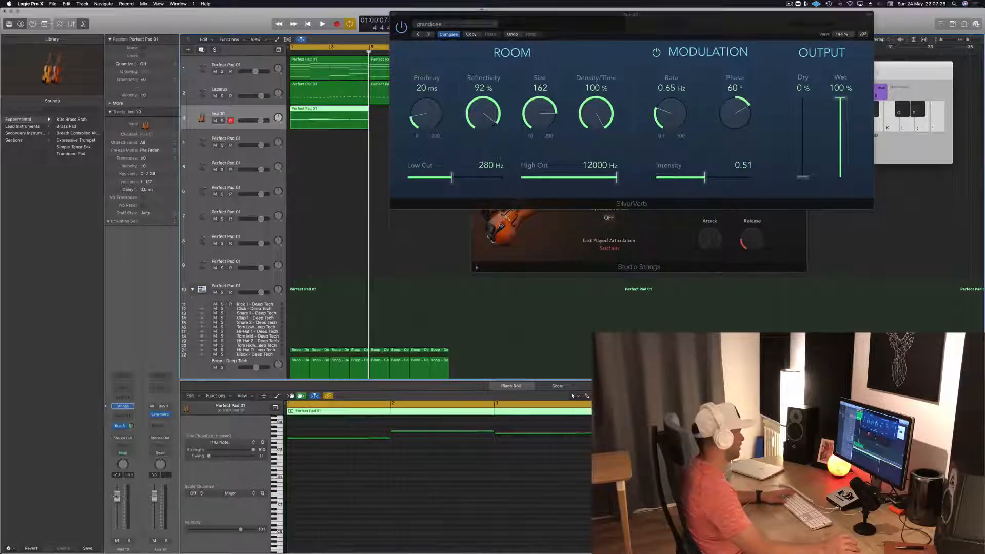
pyautogui.press('space')
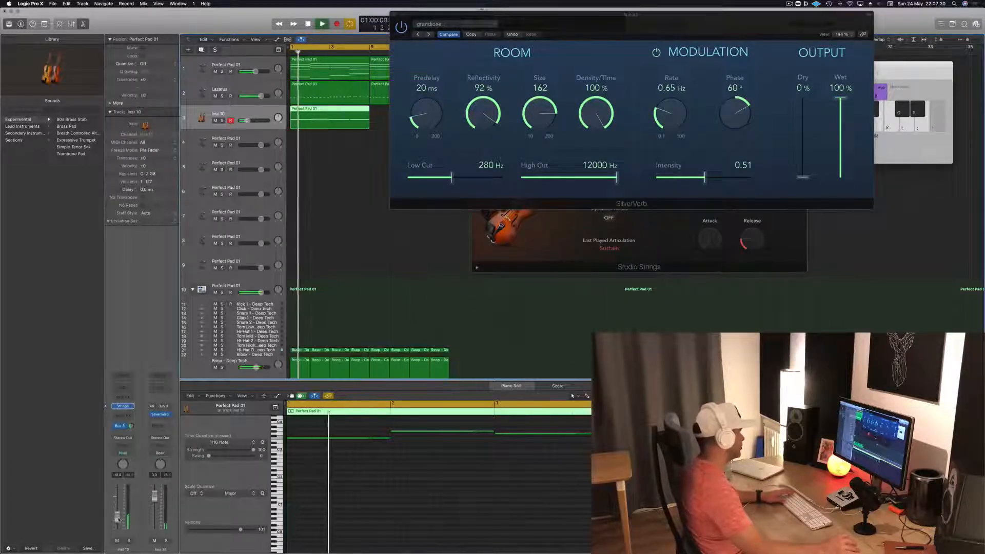
pyautogui.moveTo(633, 15); pyautogui.dragTo(739, 58)
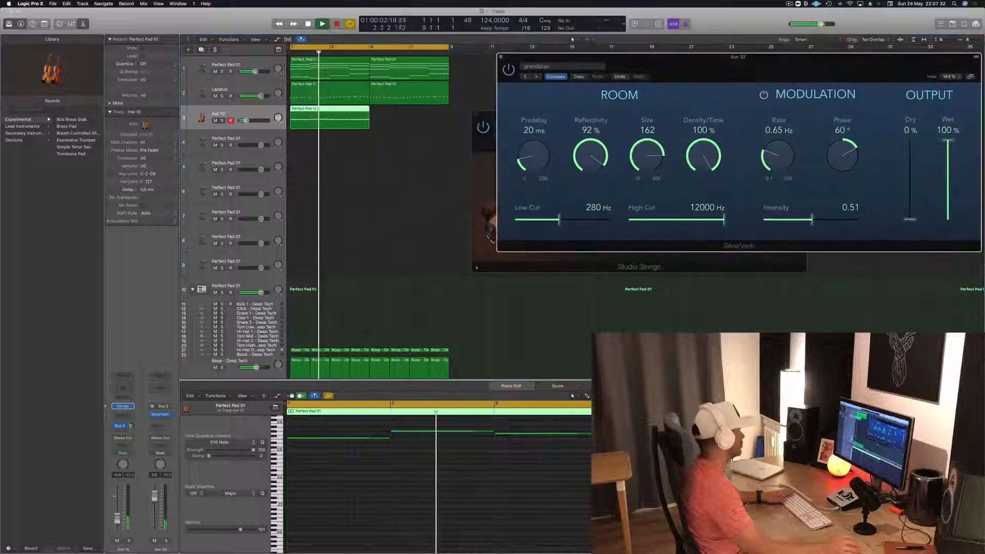
pyautogui.click(438, 134)
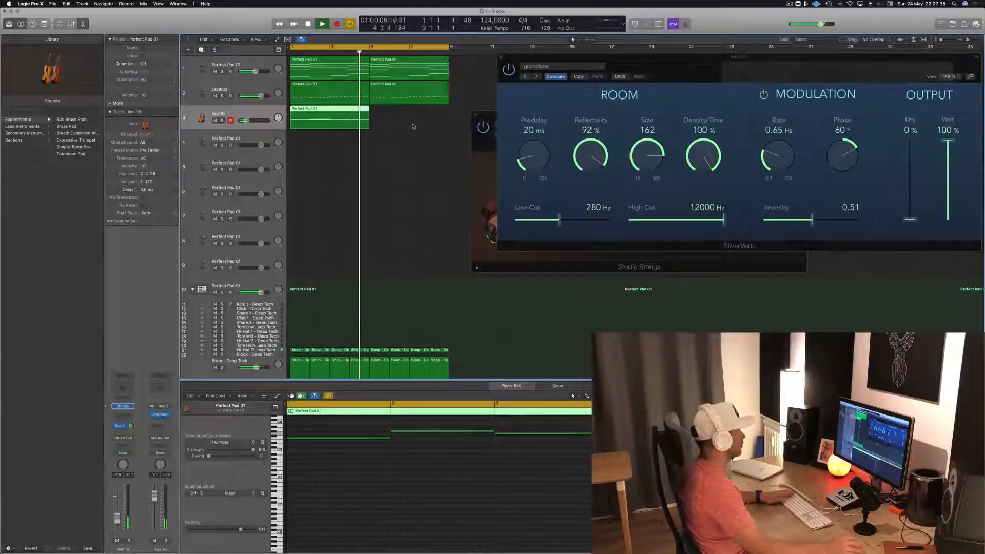
pyautogui.press('Return')
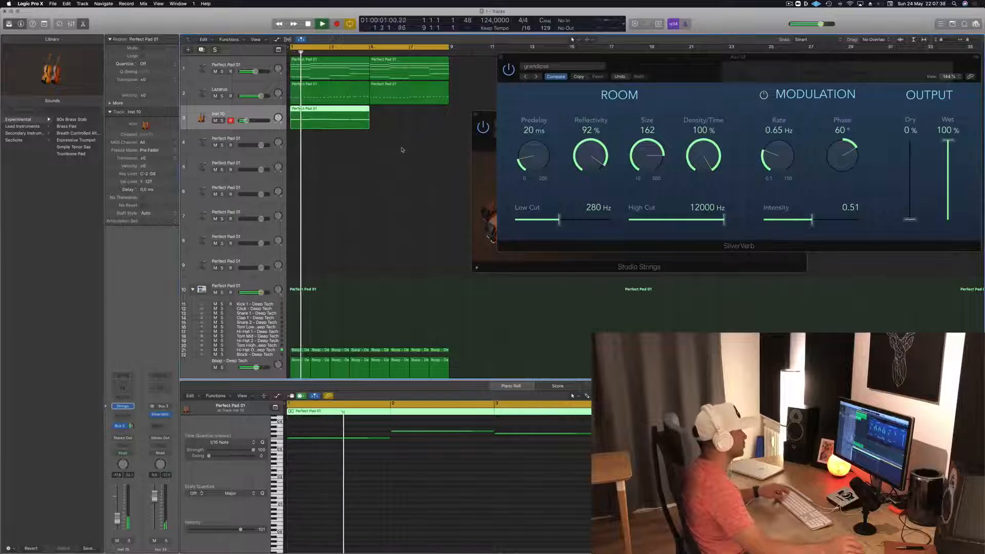
# - Compare the first pad region's chords with the string line on track 3 and select one string note
pyautogui.hscroll(-1, 401, 148)
pyautogui.click(340, 75)
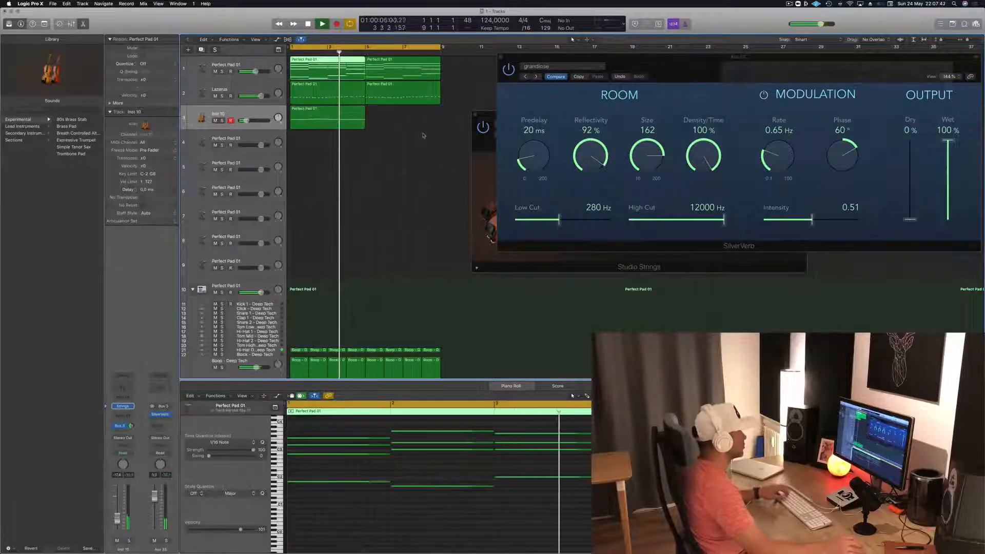
pyautogui.click(345, 115)
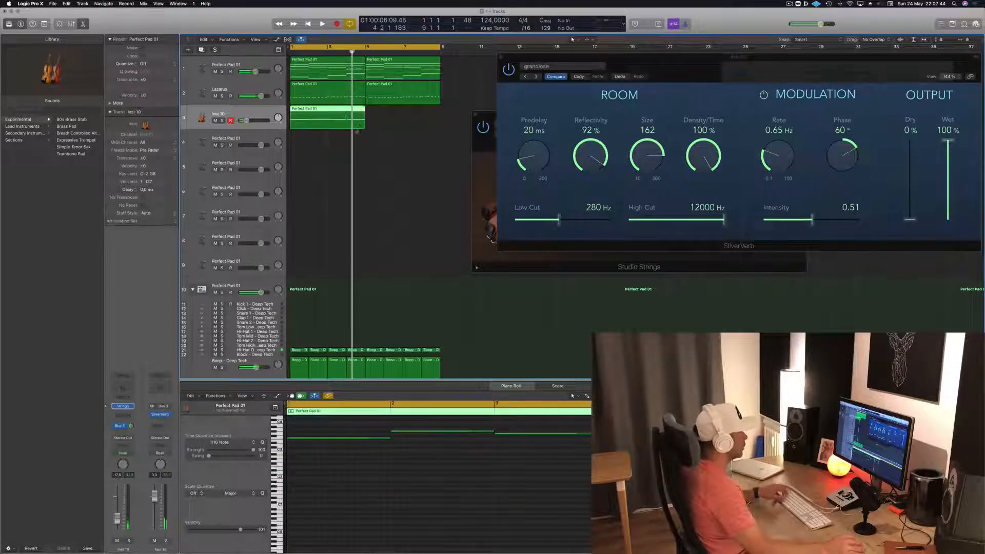
pyautogui.click(341, 62)
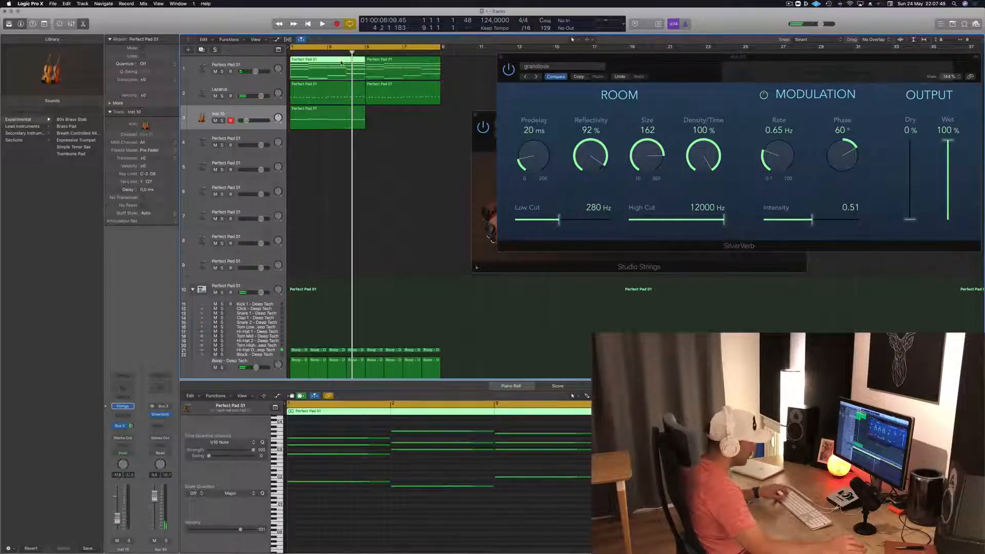
pyautogui.click(360, 113)
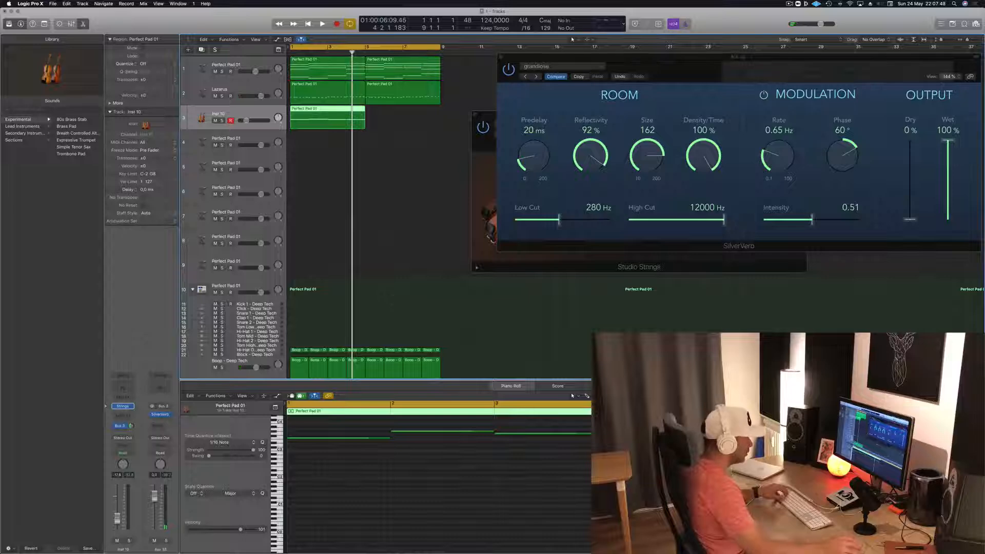
pyautogui.click(506, 434)
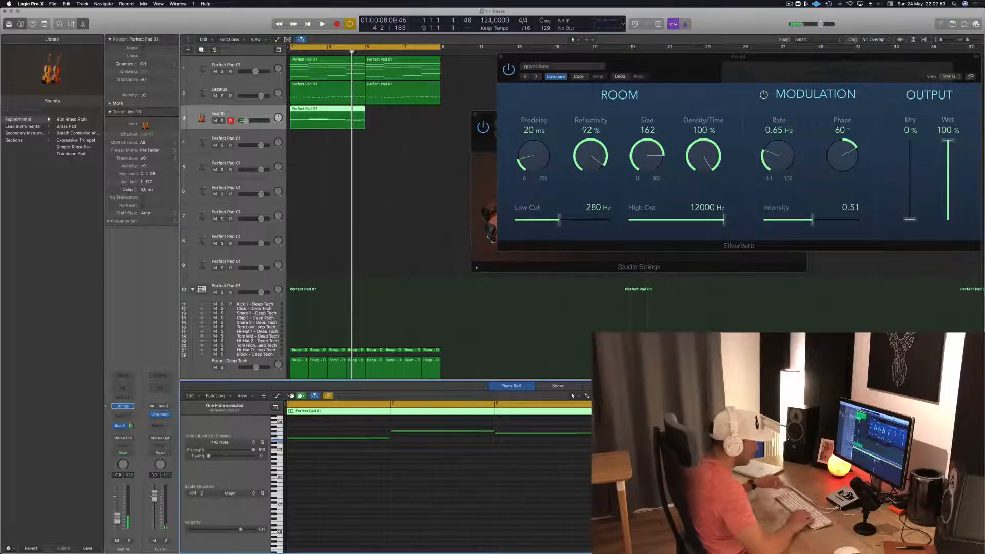
# - Copy the string region to bar 5 and listen to the string line with the loop
pyautogui.press('space')
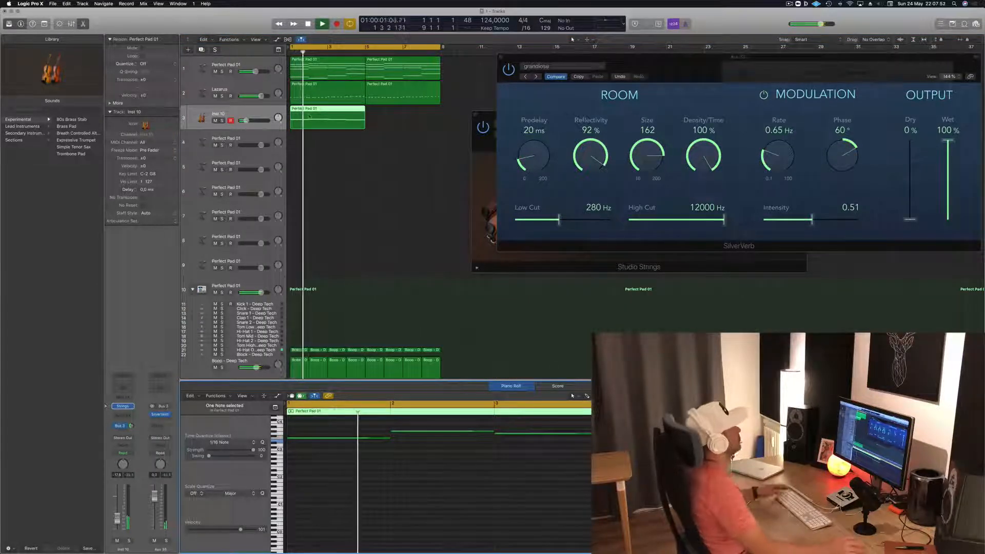
pyautogui.moveTo(320, 110); pyautogui.dragTo(397, 114)
pyautogui.click(244, 112)
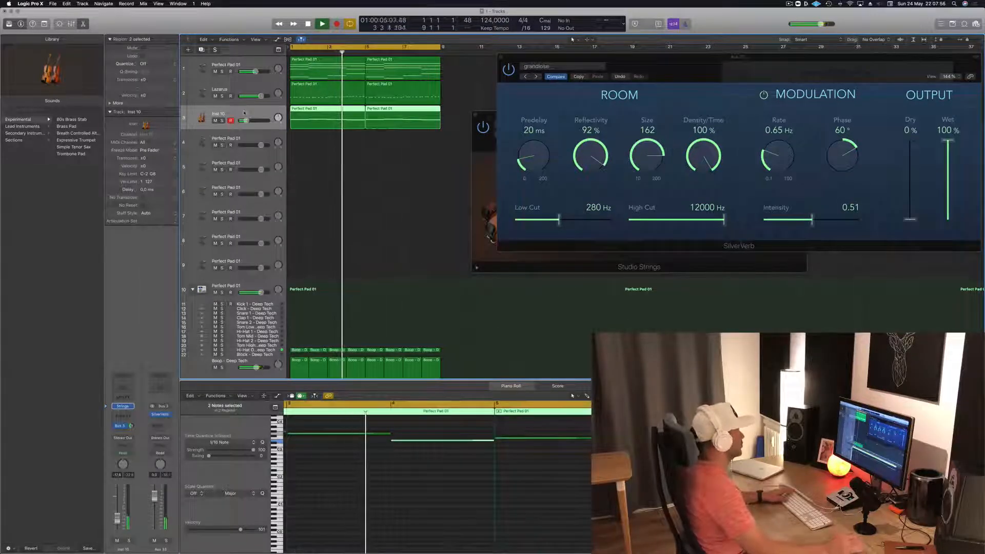
pyautogui.press('space')
pyautogui.click(451, 450)
pyautogui.press('space')
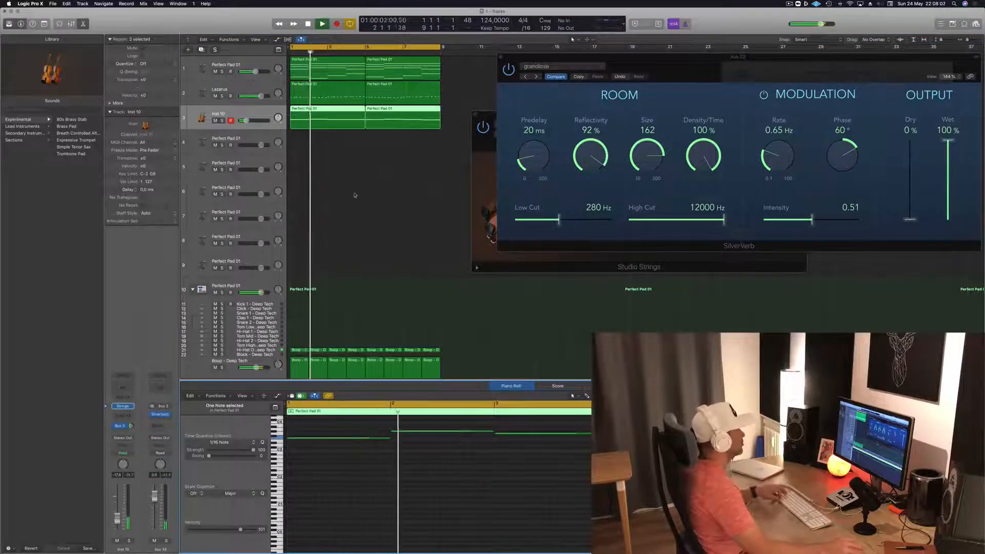
# - Delete the copied string region and duplicate the first string region at bar 5 again
pyautogui.click(337, 134)
pyautogui.click(340, 117)
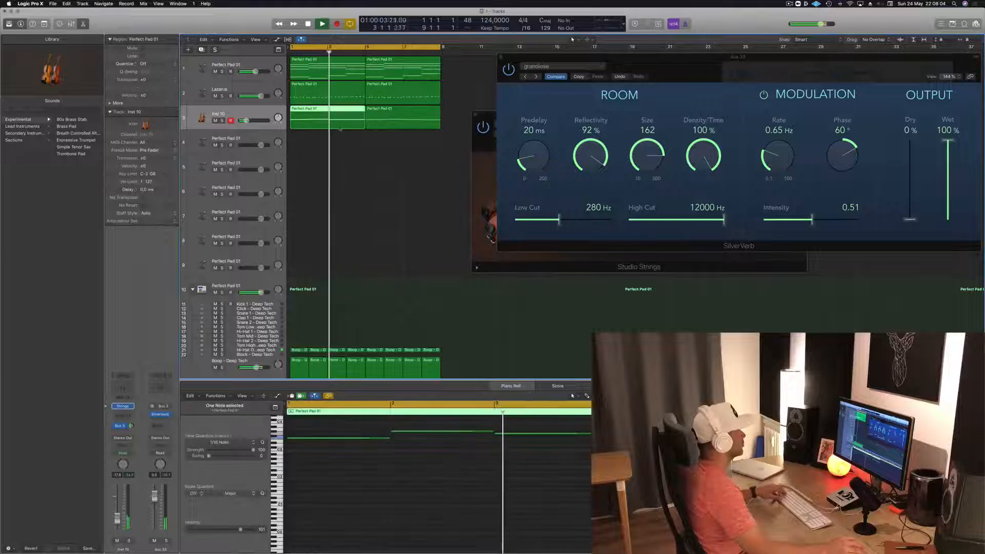
pyautogui.press('super+Left')
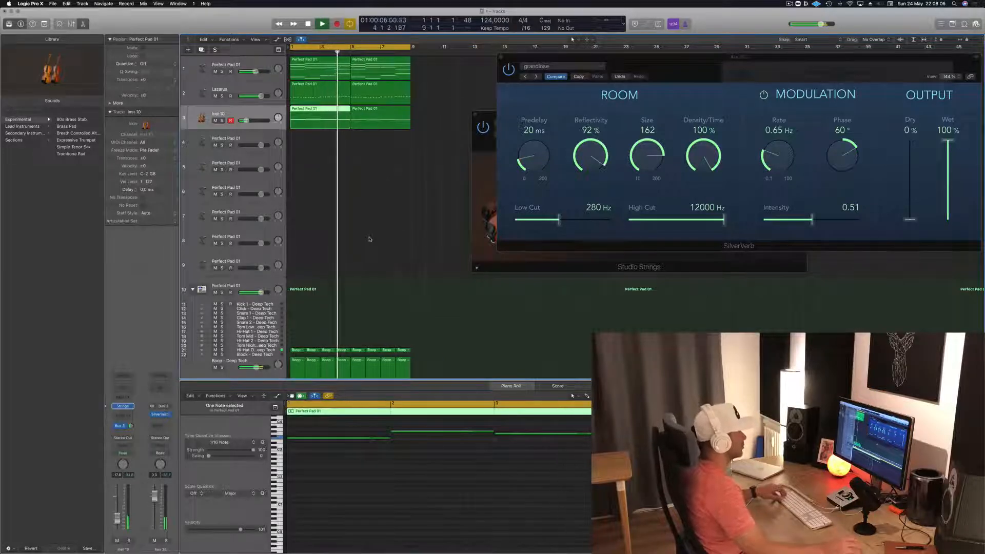
pyautogui.press('space')
pyautogui.click(385, 118)
pyautogui.press('Delete')
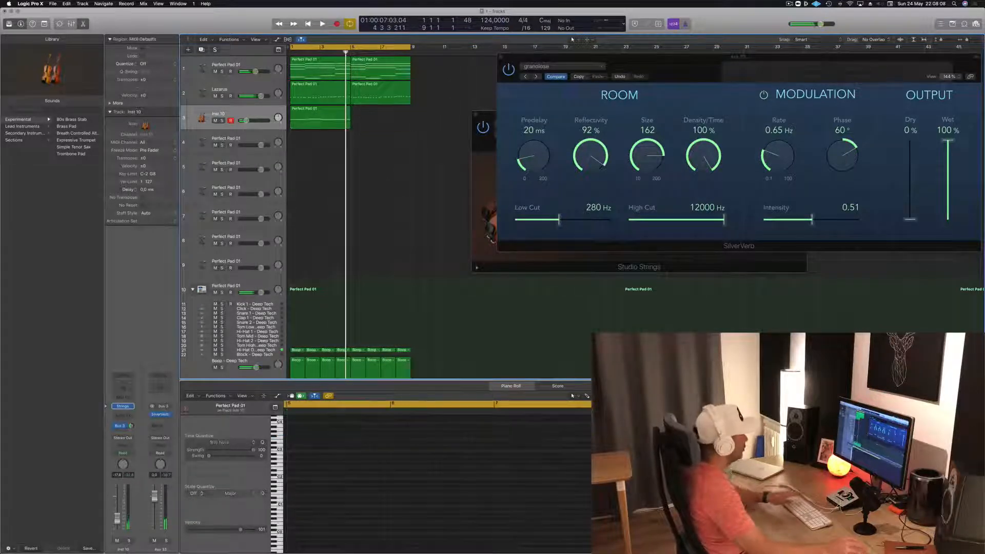
pyautogui.moveTo(302, 118); pyautogui.dragTo(372, 124)
pyautogui.hotkey('shift', 'space')
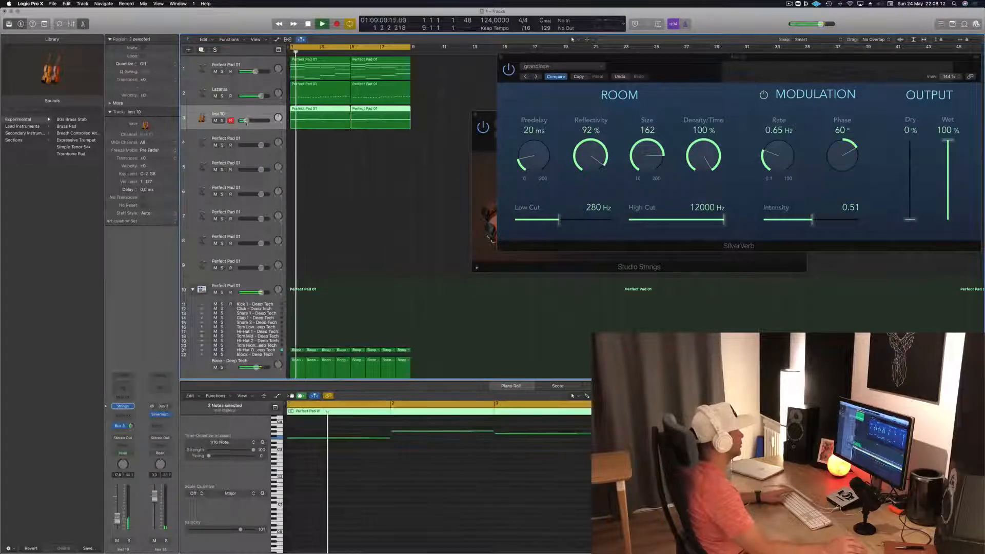
# - Load the Experimental preset Full Strings for Layers in track 3's Studio Strings and audition it with the loop
pyautogui.click(123, 407)
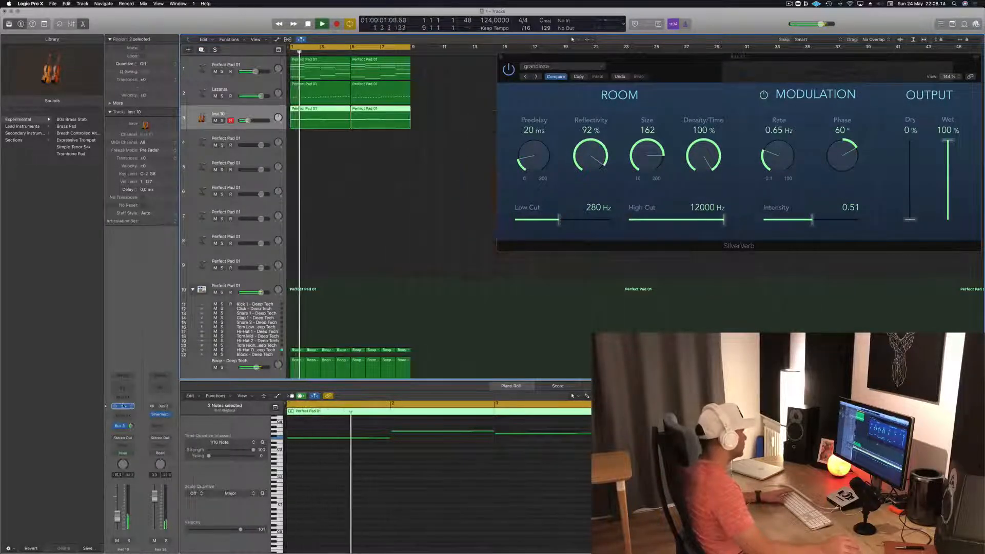
pyautogui.click(123, 406)
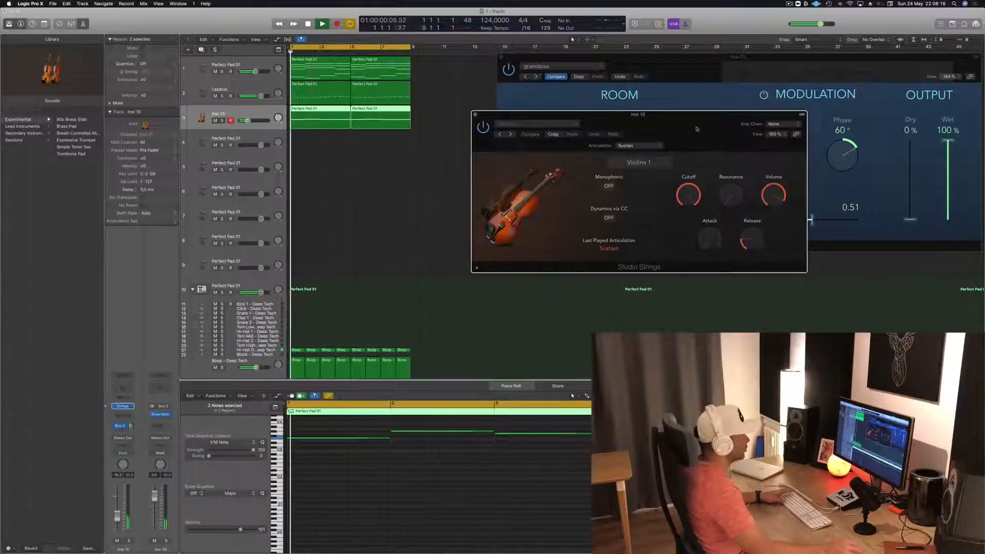
pyautogui.moveTo(607, 137); pyautogui.dragTo(465, 136)
pyautogui.click(397, 121)
pyautogui.moveTo(425, 252)
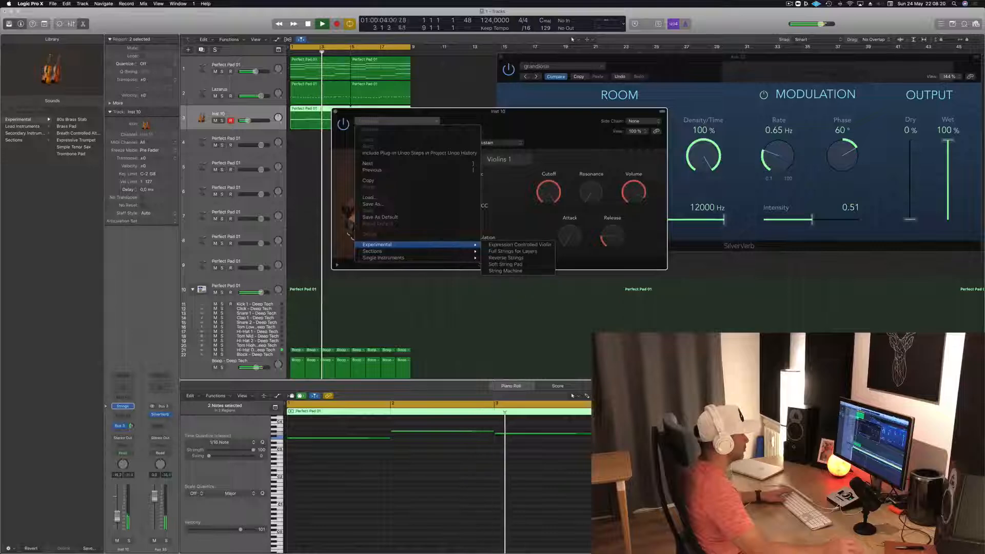
pyautogui.click(497, 251)
pyautogui.moveTo(546, 114); pyautogui.dragTo(617, 137)
pyautogui.press('space')
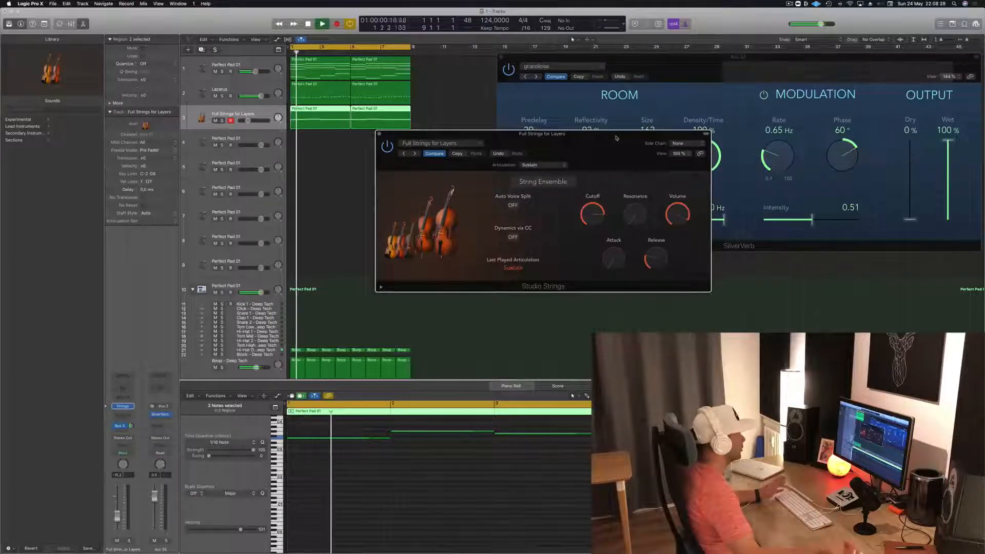
pyautogui.moveTo(616, 137); pyautogui.dragTo(604, 172)
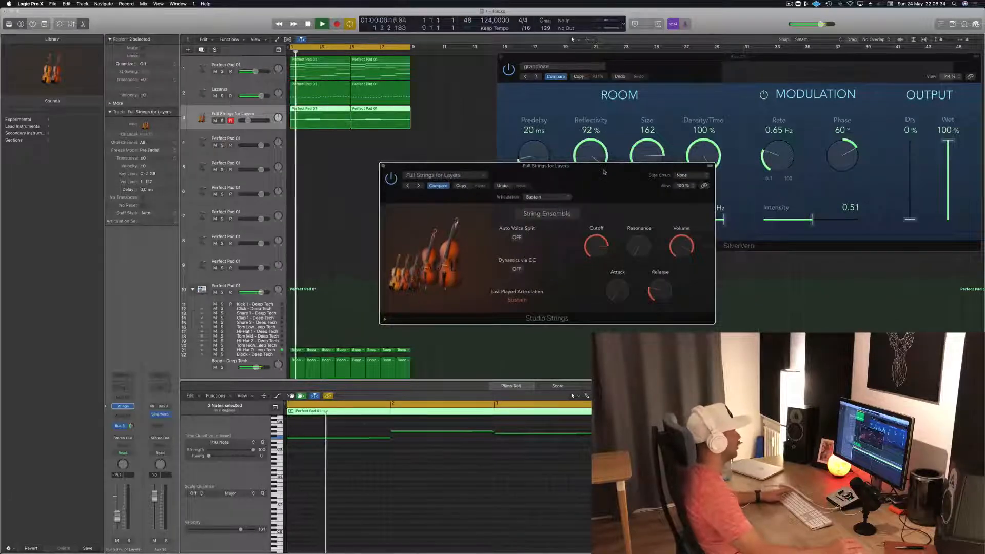
pyautogui.moveTo(604, 172)
pyautogui.mouseDown()
pyautogui.moveTo(640, 165)
pyautogui.moveTo(612, 167)
pyautogui.mouseUp()
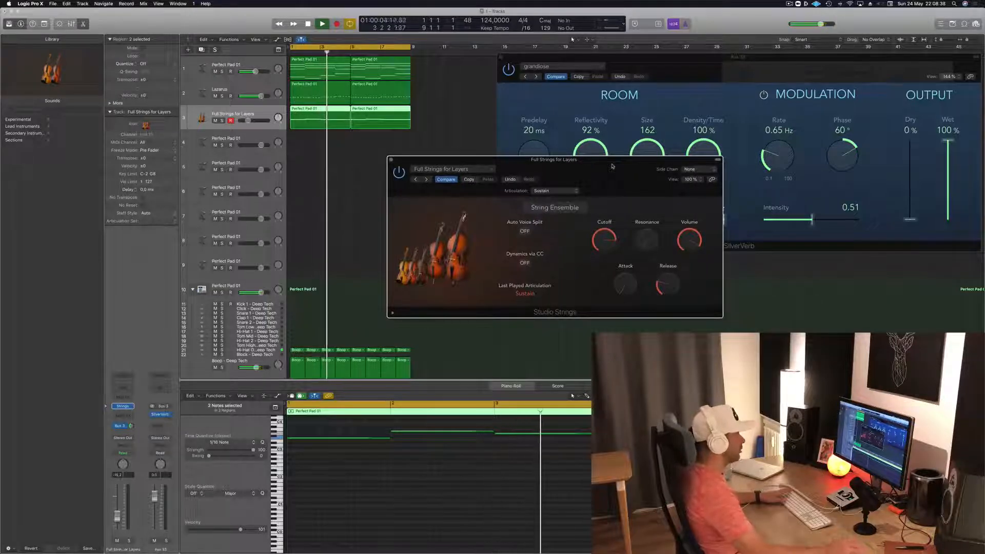
# - Try the Reverse Strings and Disco Strings presets in Studio Strings while playing the loop
pyautogui.press('space')
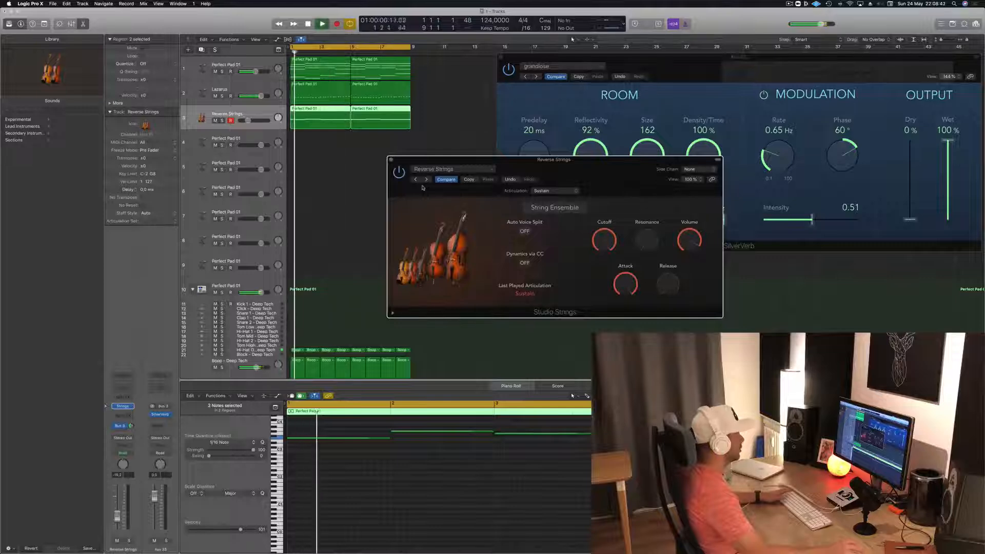
pyautogui.click(458, 171)
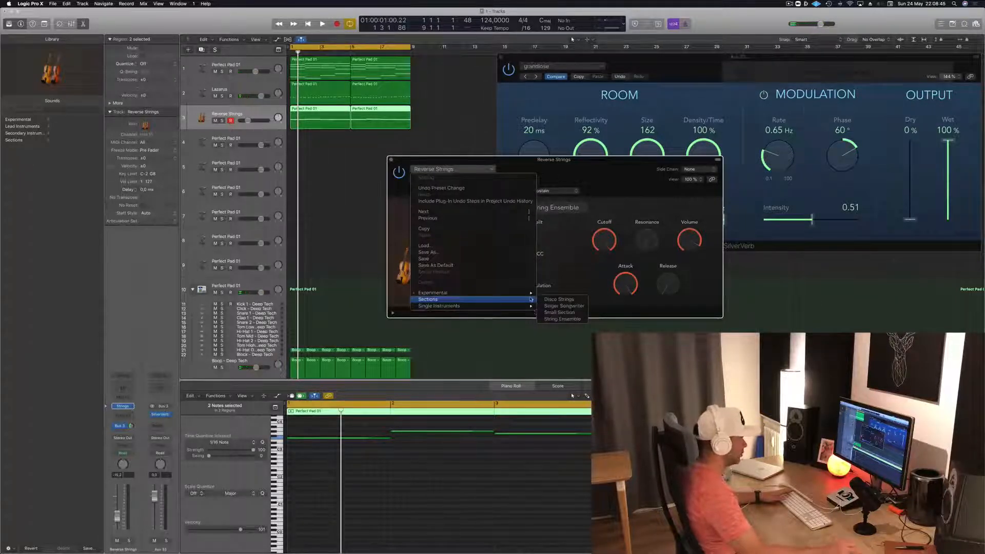
pyautogui.click(580, 299)
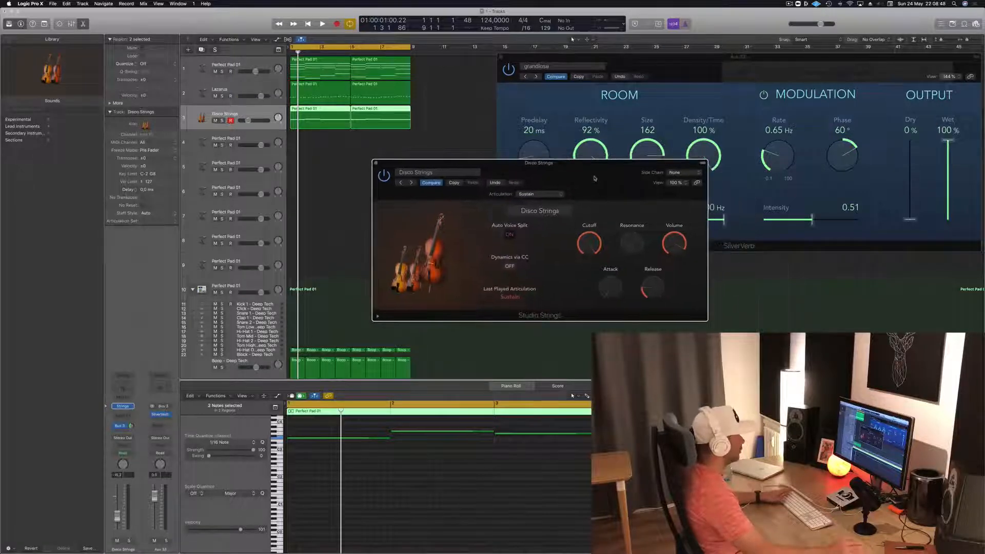
pyautogui.press('space')
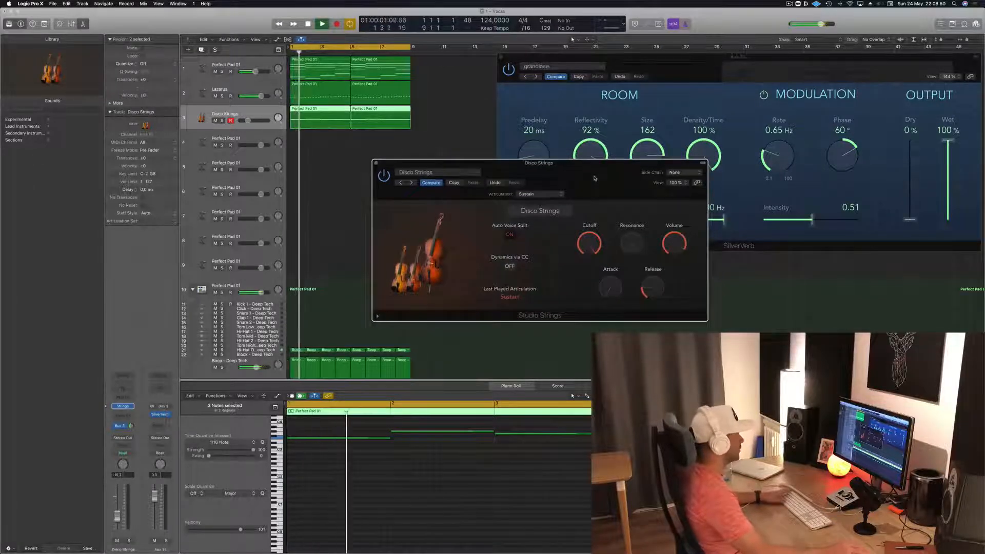
pyautogui.moveTo(585, 180); pyautogui.dragTo(570, 179)
pyautogui.press('space')
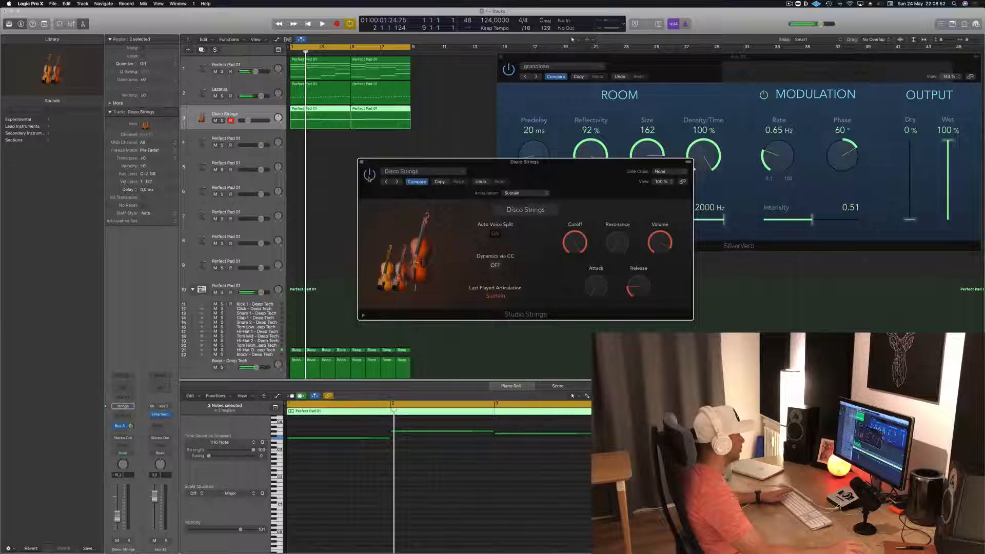
pyautogui.press('space')
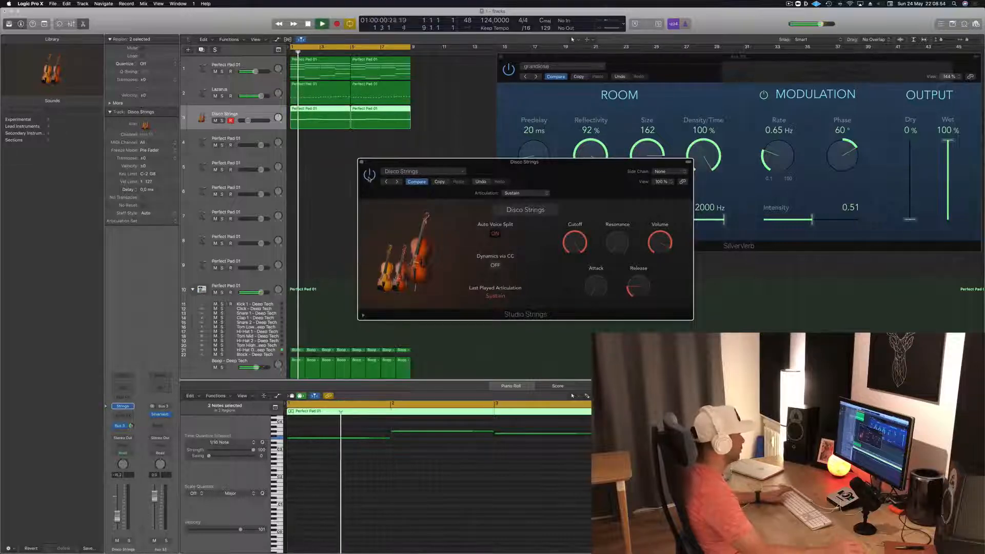
pyautogui.moveTo(583, 168); pyautogui.dragTo(556, 167)
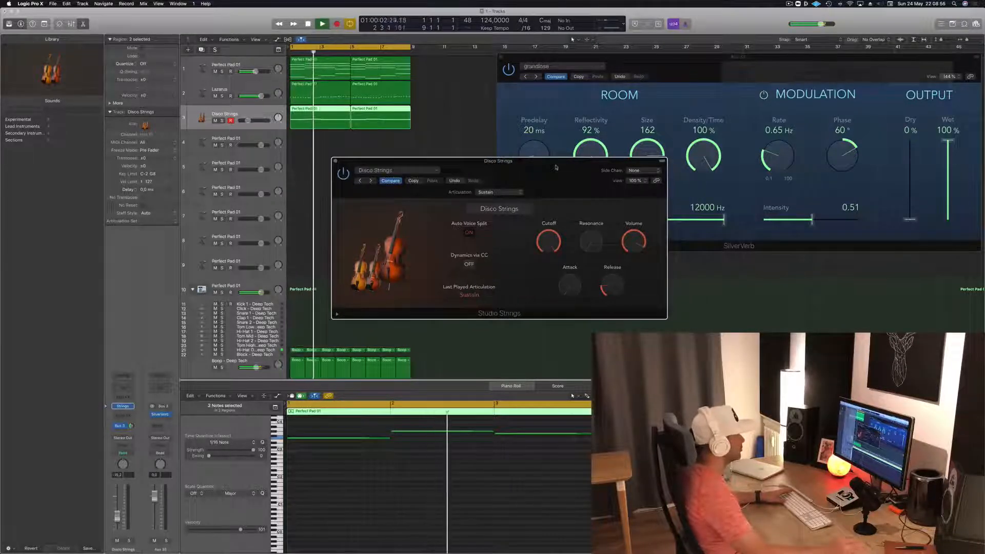
# - Load the single-instrument preset Studio Cellos in Studio Strings and audition it with the loop
pyautogui.click(395, 170)
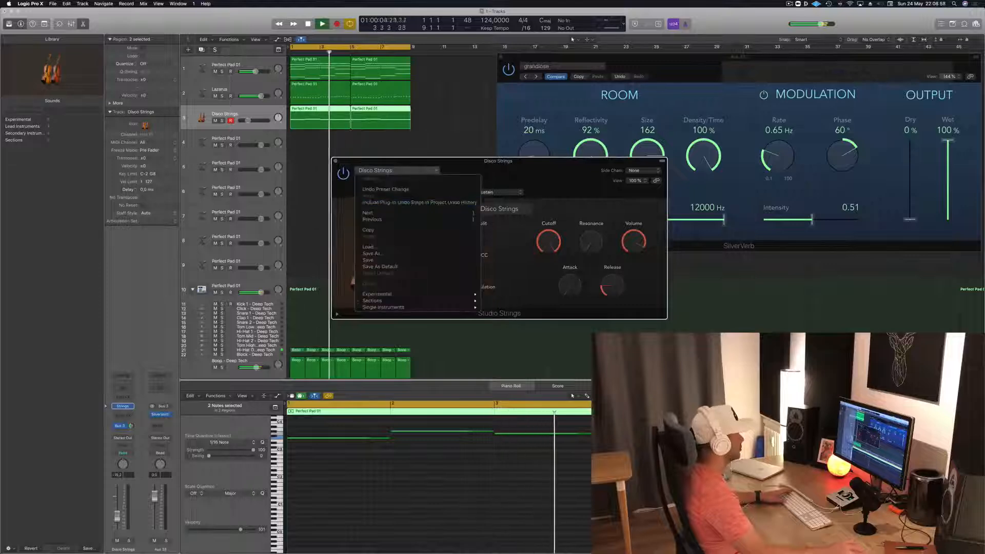
pyautogui.moveTo(416, 307)
pyautogui.click(508, 308)
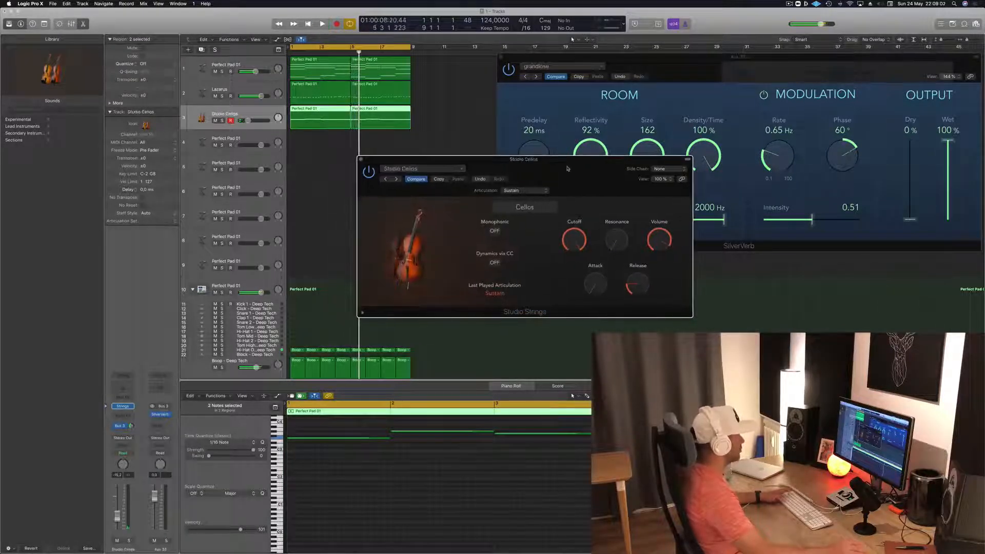
pyautogui.press('space')
pyautogui.moveTo(568, 168); pyautogui.dragTo(592, 167)
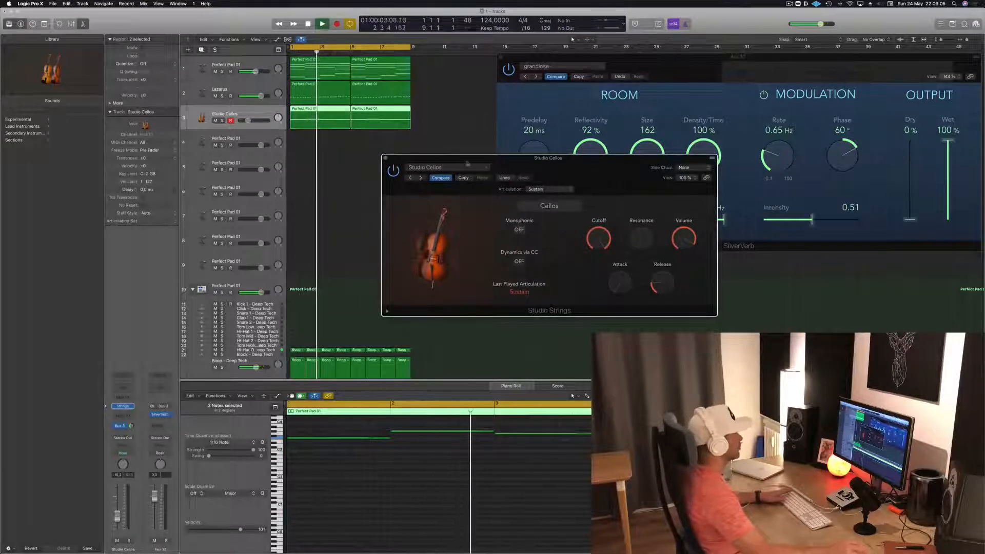
pyautogui.moveTo(643, 158); pyautogui.dragTo(593, 162)
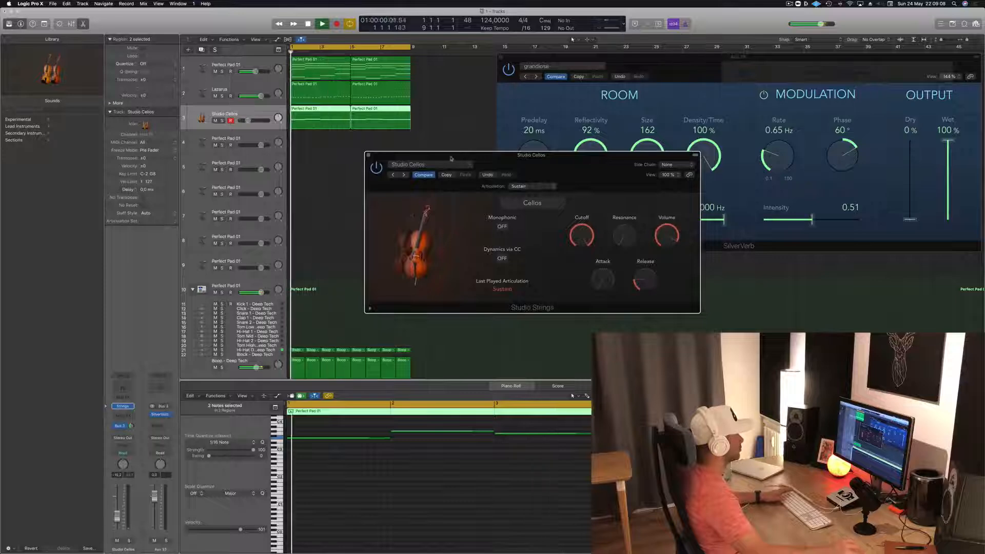
# - Fine-tune the Studio Cellos track's volume while the loop plays, then close the Studio Strings window
pyautogui.moveTo(592, 161); pyautogui.dragTo(617, 130)
pyautogui.moveTo(117, 520); pyautogui.dragTo(117, 524)
pyautogui.moveTo(630, 135); pyautogui.dragTo(578, 186)
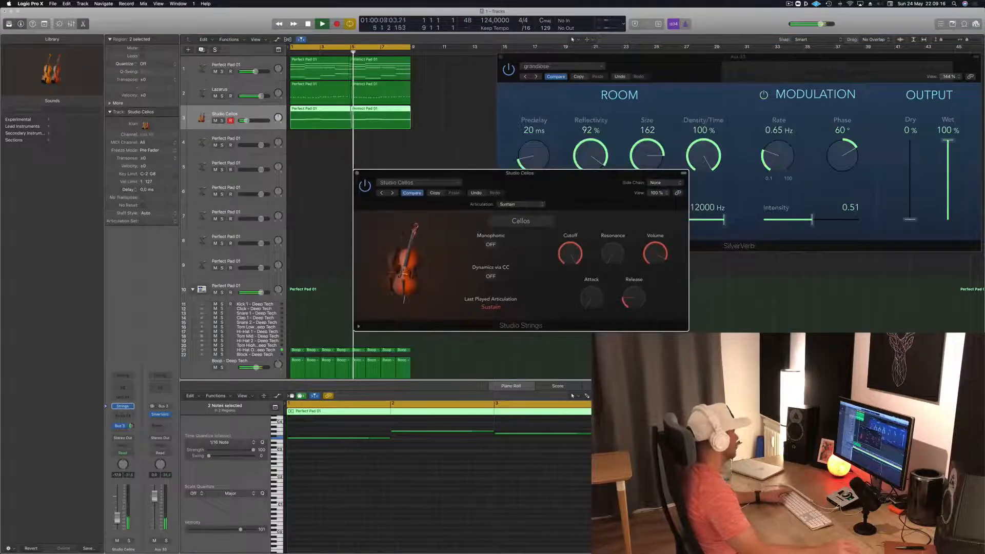
pyautogui.moveTo(118, 521); pyautogui.dragTo(119, 520)
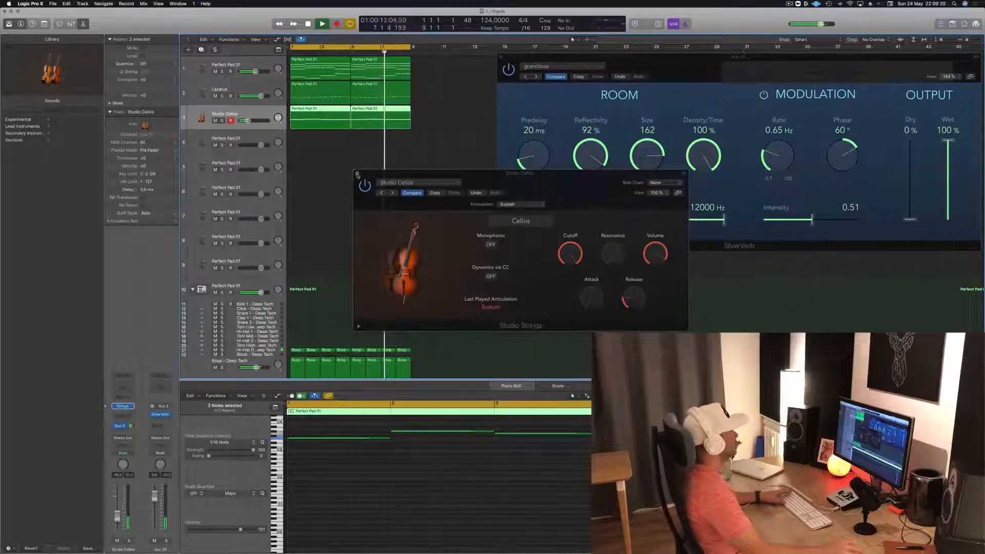
pyautogui.click(358, 175)
# - Copy the first pad chord region from track 1 onto track 4 at bar 1
pyautogui.click(268, 69)
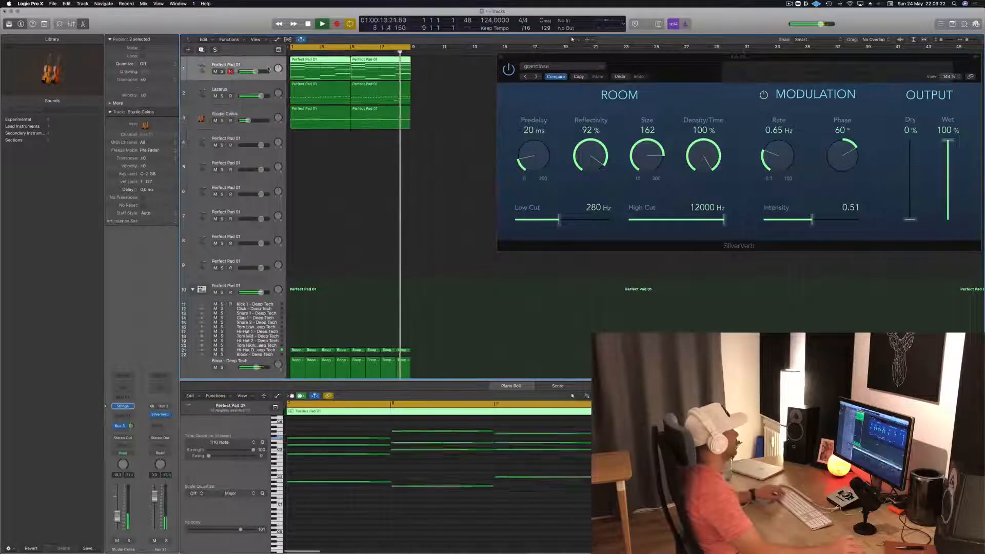
pyautogui.click(354, 222)
pyautogui.moveTo(314, 69); pyautogui.dragTo(314, 137)
pyautogui.press('space')
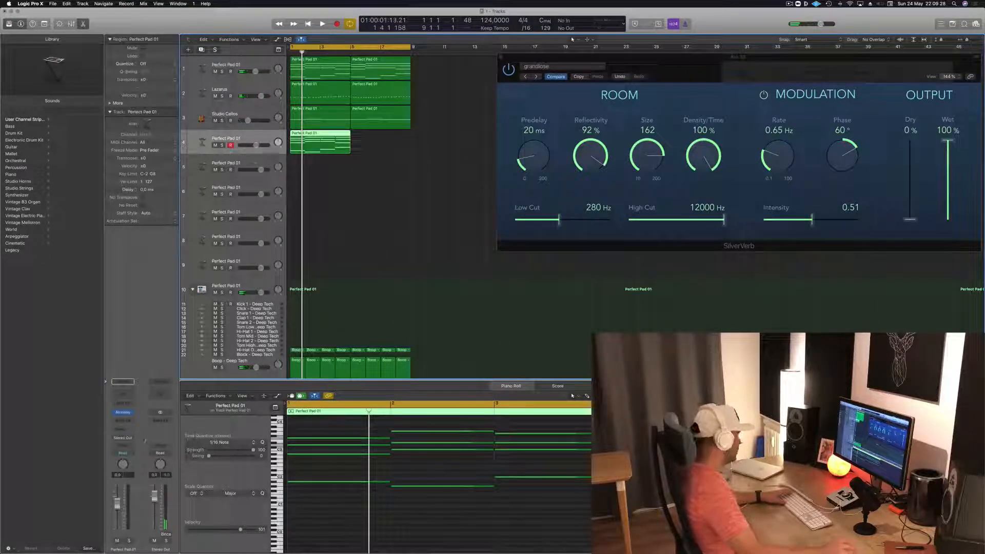
# - Replace track 4's instrument with a stereo Retro Synth and lower the track's volume
pyautogui.click(131, 414)
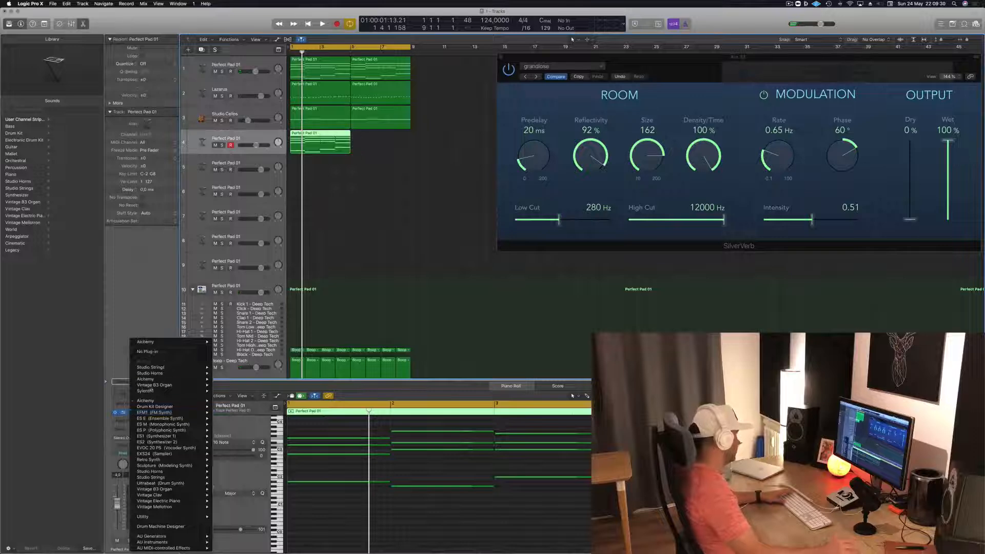
pyautogui.click(154, 379)
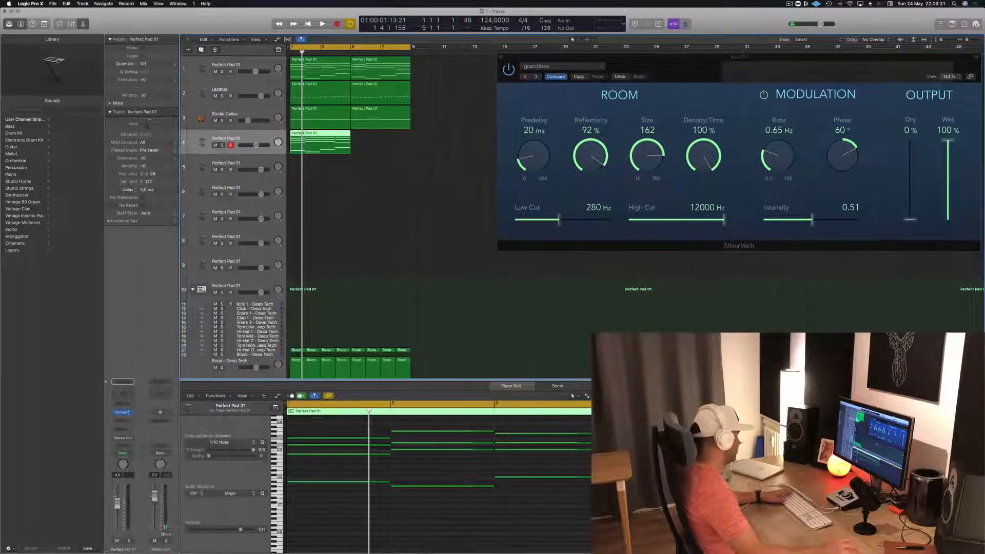
pyautogui.click(130, 413)
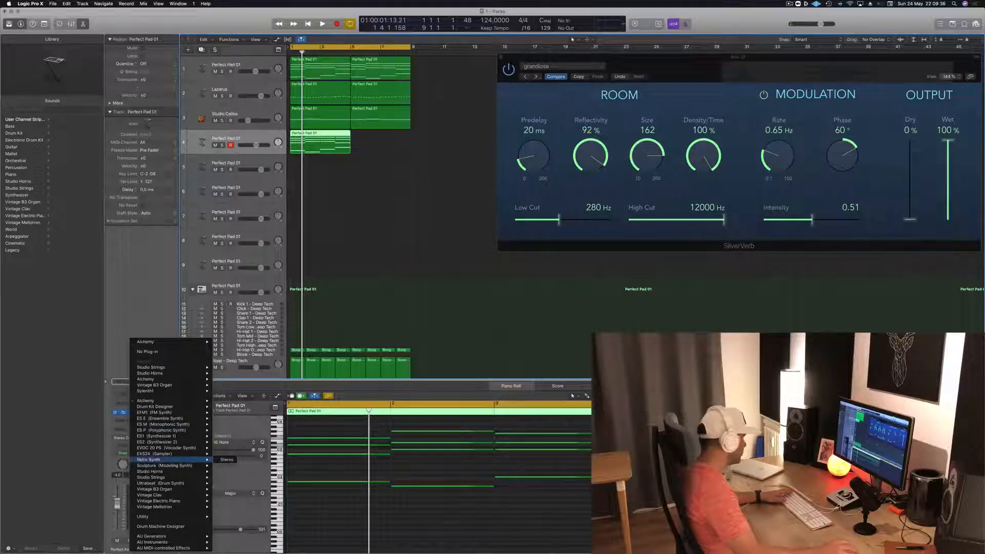
pyautogui.click(227, 460)
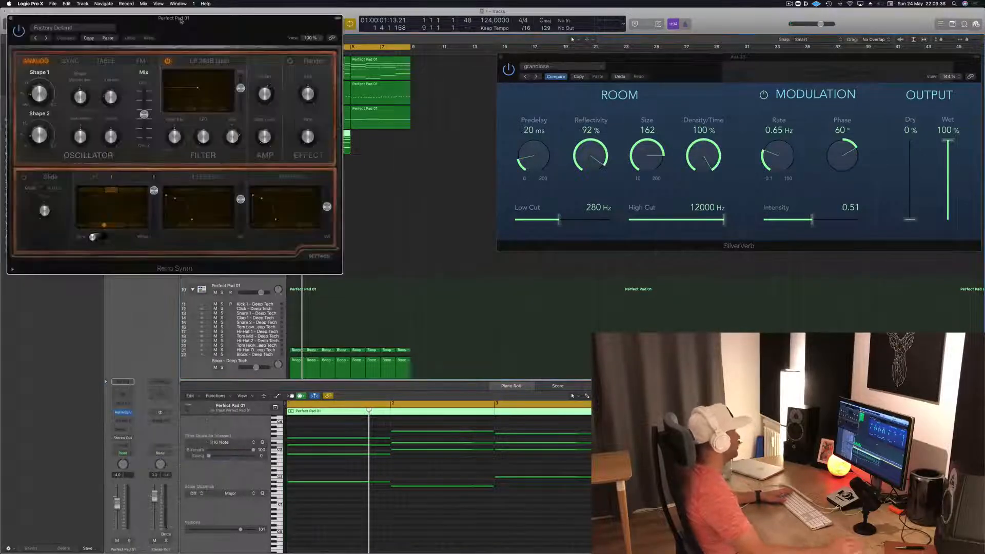
pyautogui.moveTo(181, 21); pyautogui.dragTo(665, 161)
pyautogui.press('space')
pyautogui.moveTo(118, 505); pyautogui.dragTo(117, 532)
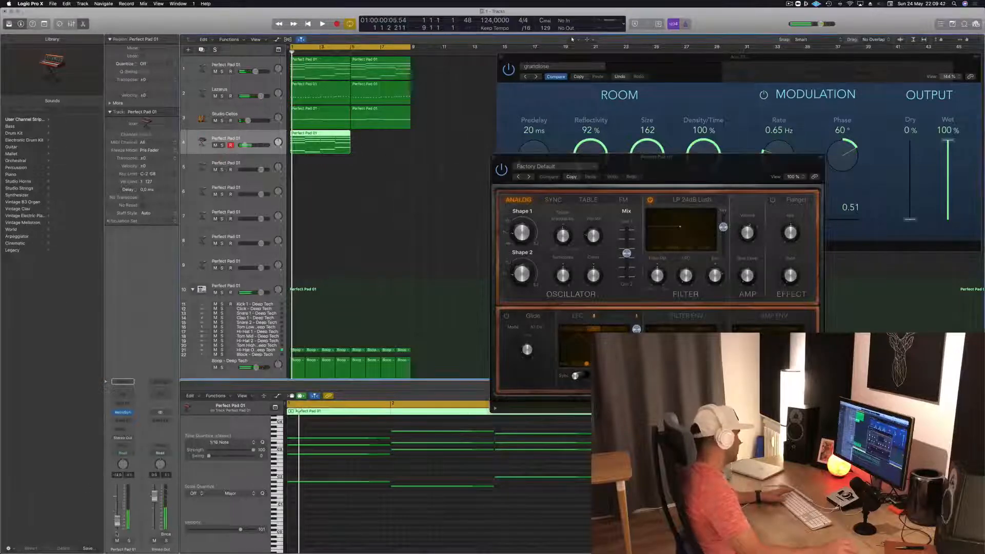
# - Insert an Arpeggiator MIDI effect on track 4
pyautogui.click(122, 404)
pyautogui.click(126, 406)
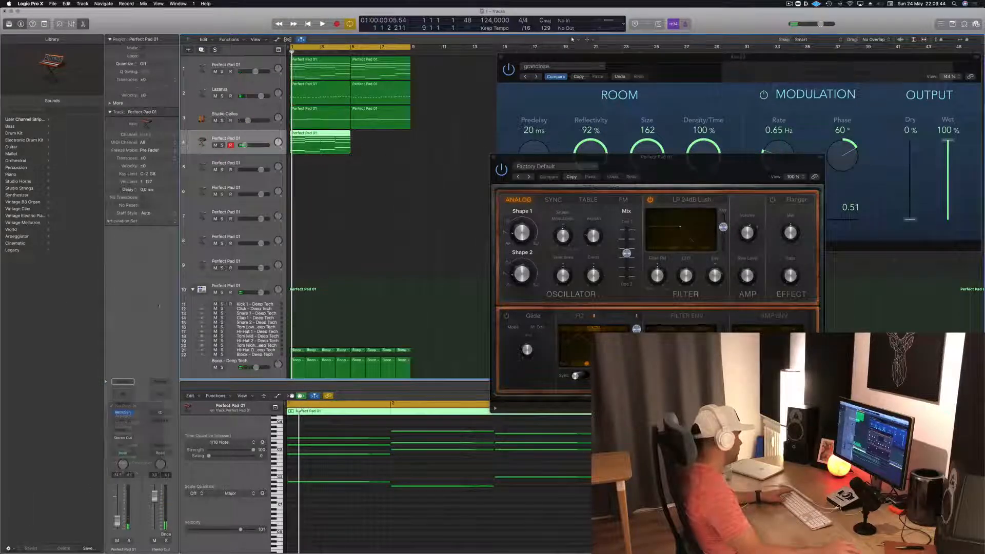
pyautogui.click(128, 407)
pyautogui.click(128, 417)
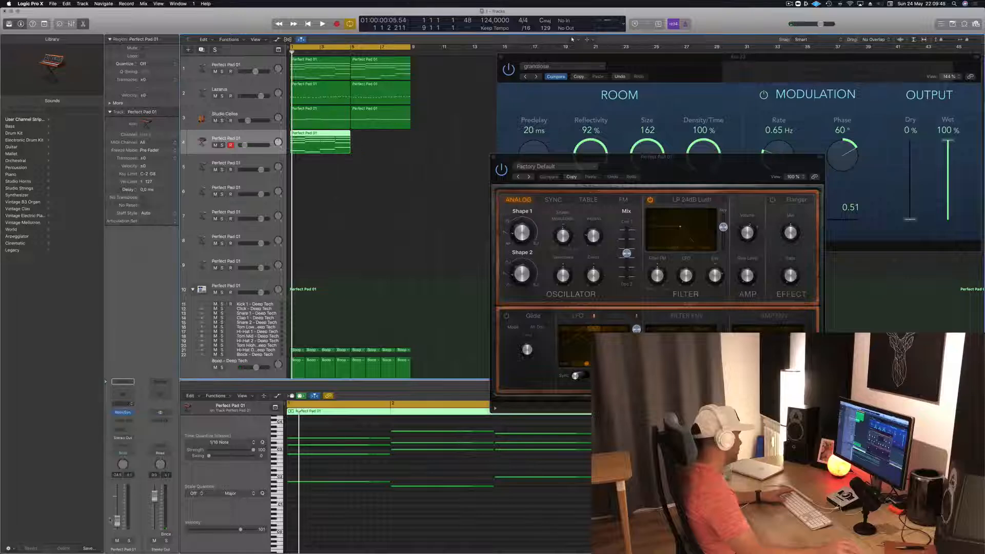
# - Audition the arpeggiated chords with the loop and duplicate track 4's region at bar 5
pyautogui.press('space')
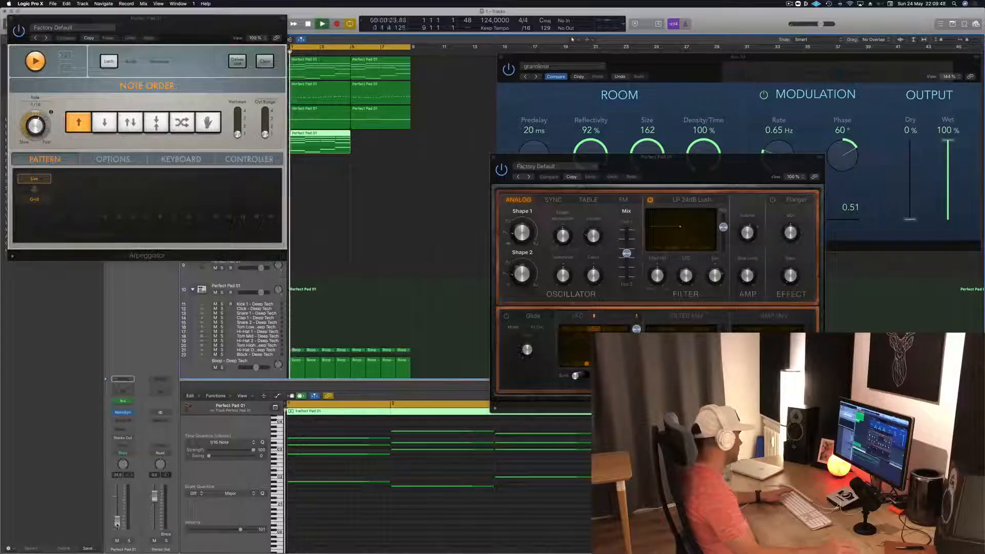
pyautogui.moveTo(32, 18); pyautogui.dragTo(437, 133)
pyautogui.press('space')
pyautogui.click(415, 134)
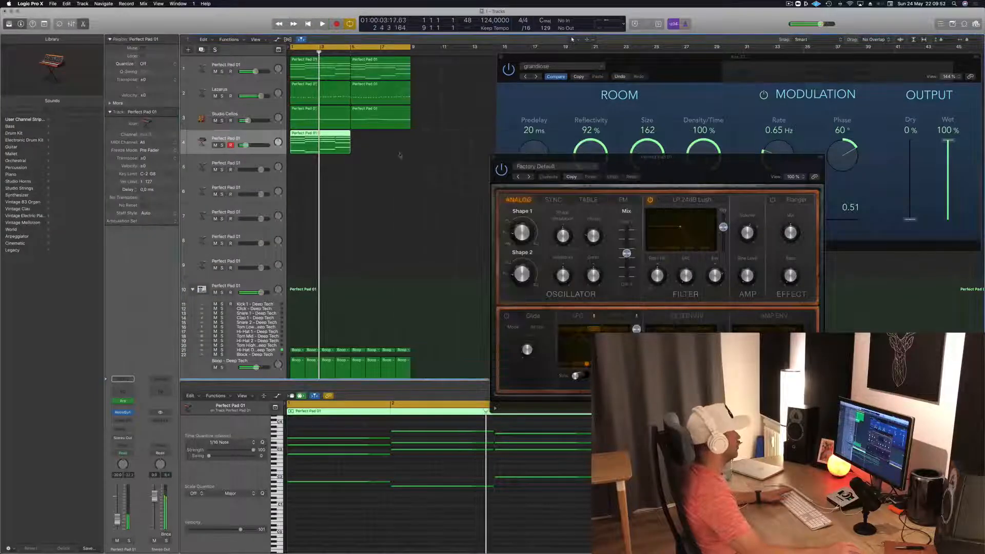
pyautogui.moveTo(323, 137); pyautogui.dragTo(384, 143)
pyautogui.moveTo(623, 157); pyautogui.dragTo(516, 138)
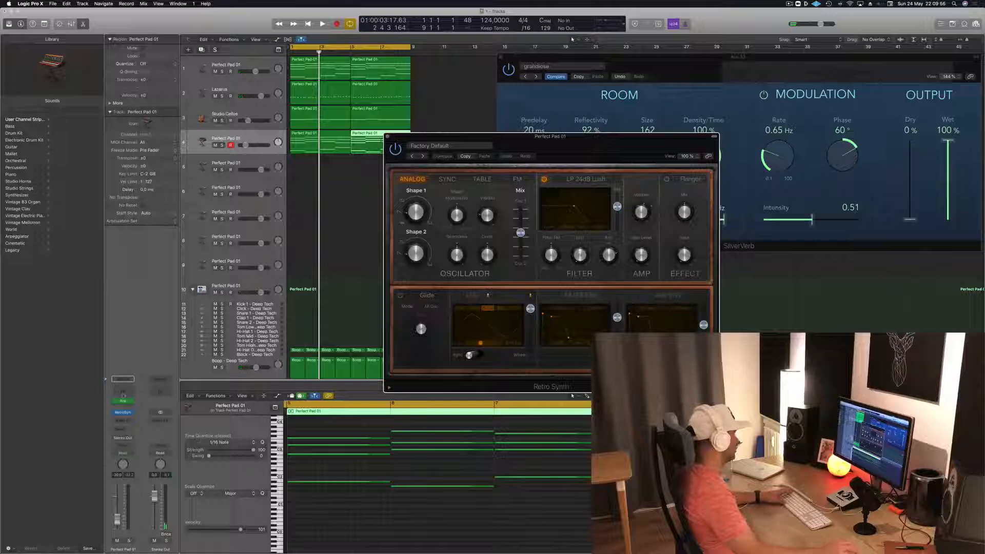
# - Add a Channel EQ to track 4 with the high cut at 1280 Hz and raise the track's volume slightly
pyautogui.click(123, 394)
pyautogui.moveTo(236, 28); pyautogui.dragTo(605, 157)
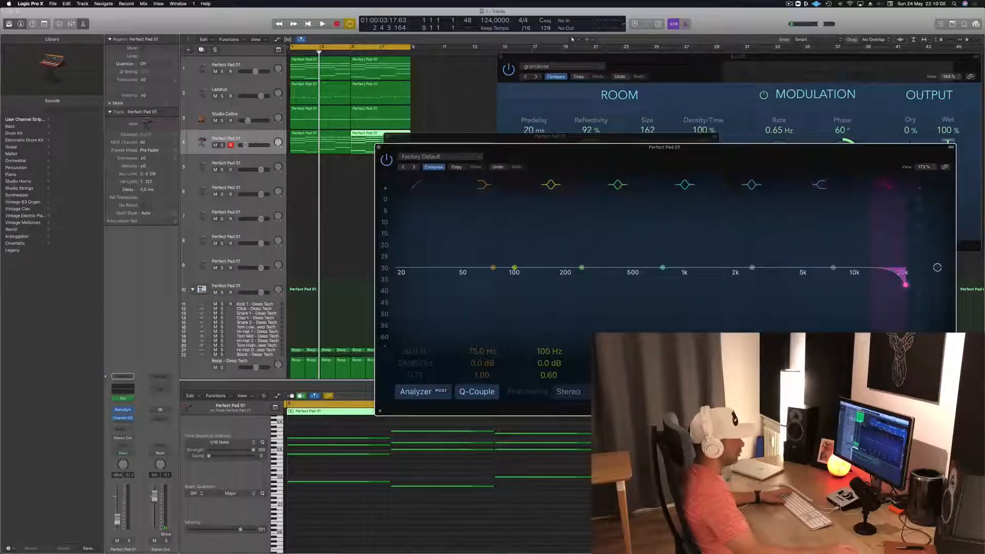
pyautogui.moveTo(905, 285); pyautogui.dragTo(700, 277)
pyautogui.press('space')
pyautogui.moveTo(726, 148); pyautogui.dragTo(696, 126)
pyautogui.press('space')
pyautogui.moveTo(119, 518); pyautogui.dragTo(119, 510)
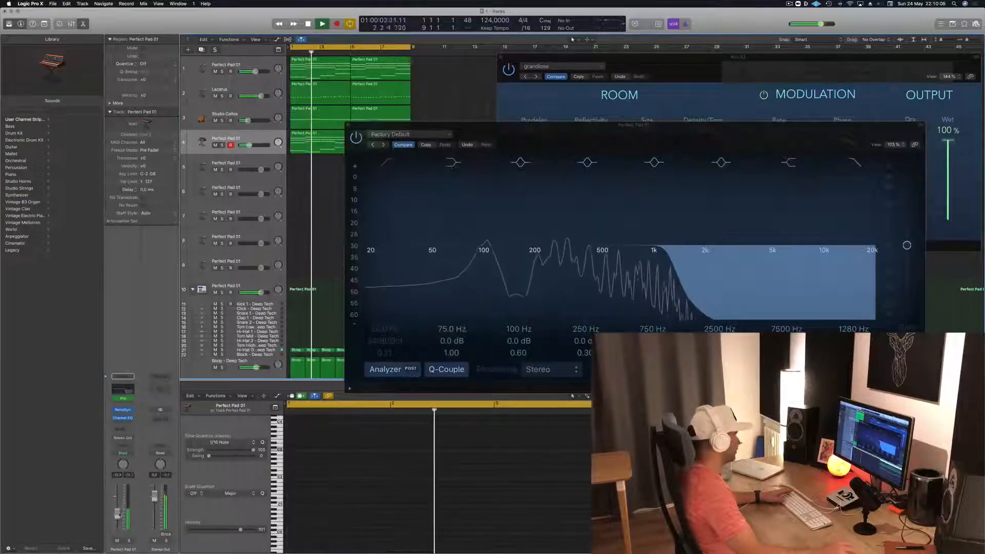
# - Set track 4's Channel EQ to a 91 Hz low cut and a 690 Hz high cut, raising the track's volume slightly
pyautogui.moveTo(372, 260); pyautogui.dragTo(482, 262)
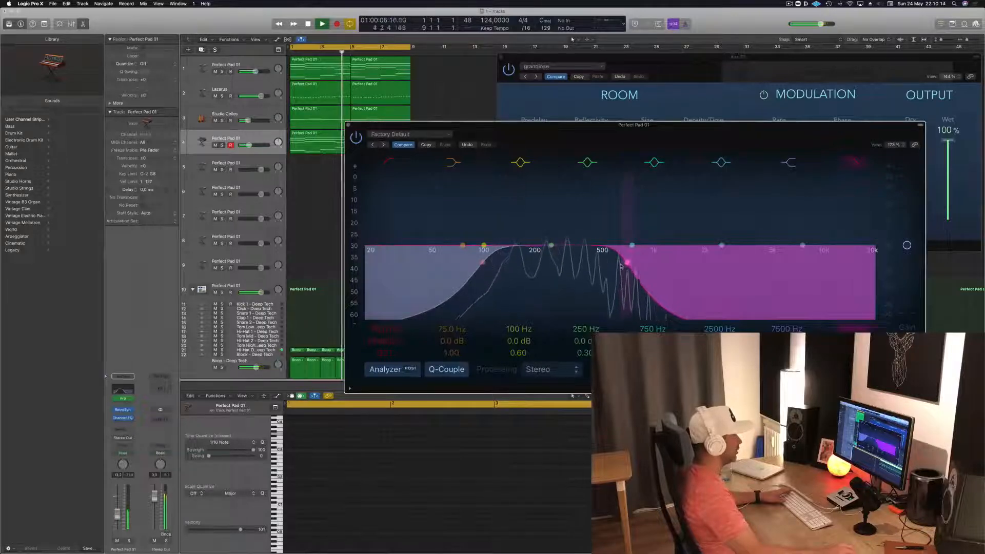
pyautogui.press('space')
pyautogui.moveTo(482, 266); pyautogui.dragTo(478, 265)
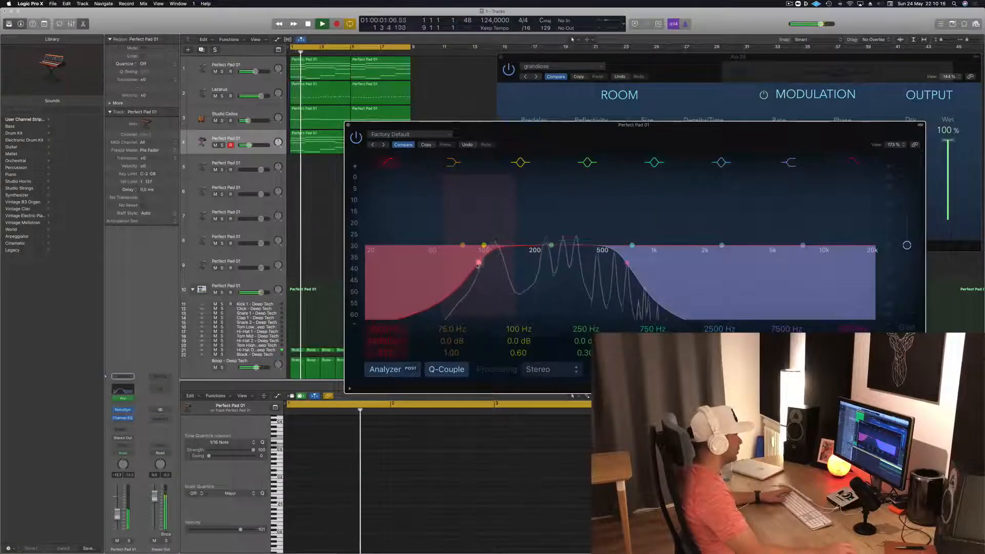
pyautogui.moveTo(117, 515); pyautogui.dragTo(117, 514)
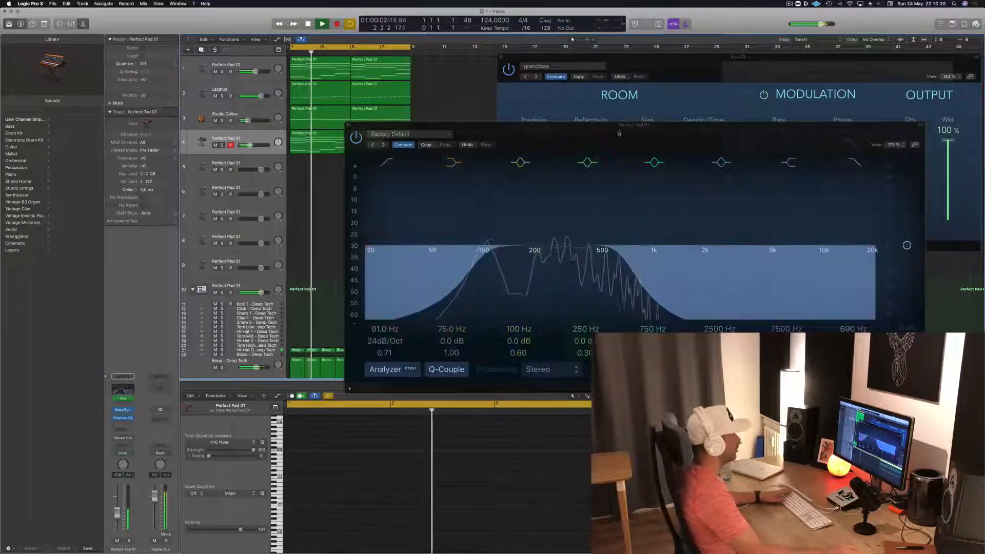
# - Audition Retro Synth presets with the loop, including Antimatter Synth, Bright Cycle and Digicream
pyautogui.moveTo(620, 127); pyautogui.dragTo(508, 335)
pyautogui.moveTo(581, 142); pyautogui.dragTo(581, 121)
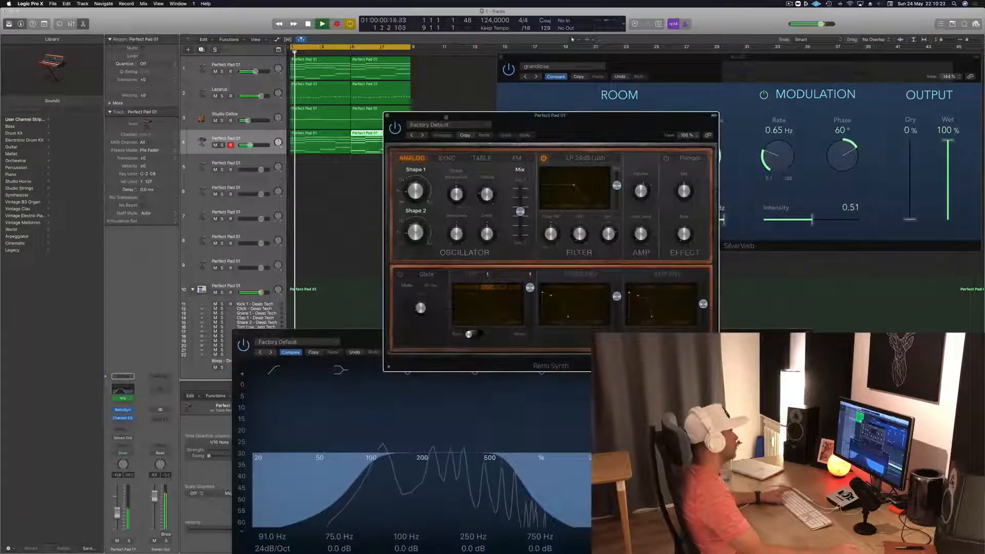
pyautogui.click(423, 135)
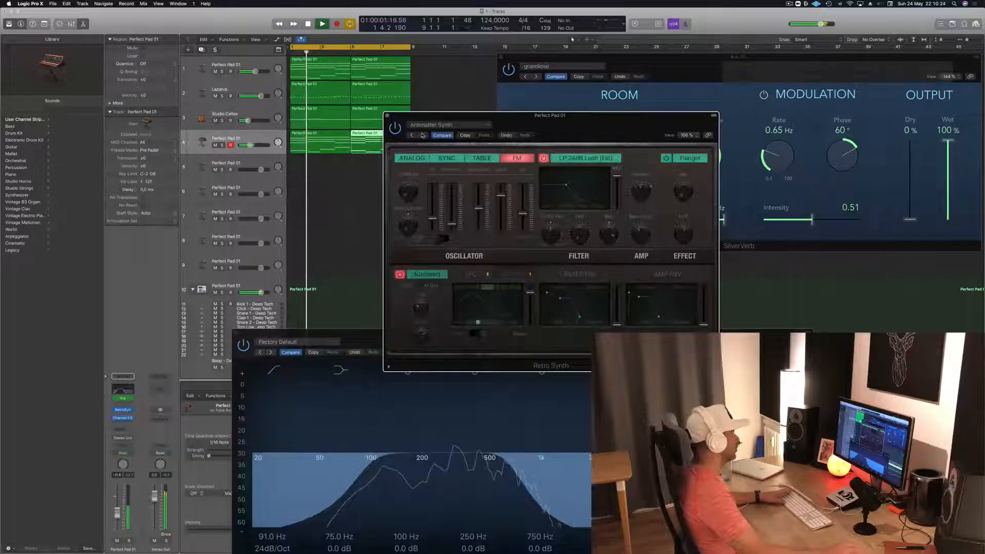
pyautogui.click(422, 135)
pyautogui.click(422, 135)
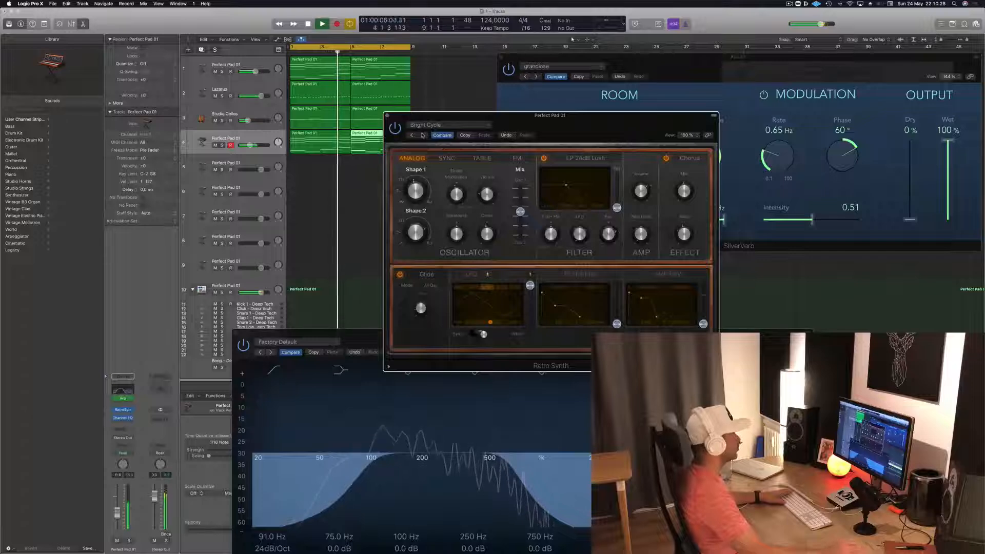
pyautogui.click(422, 135)
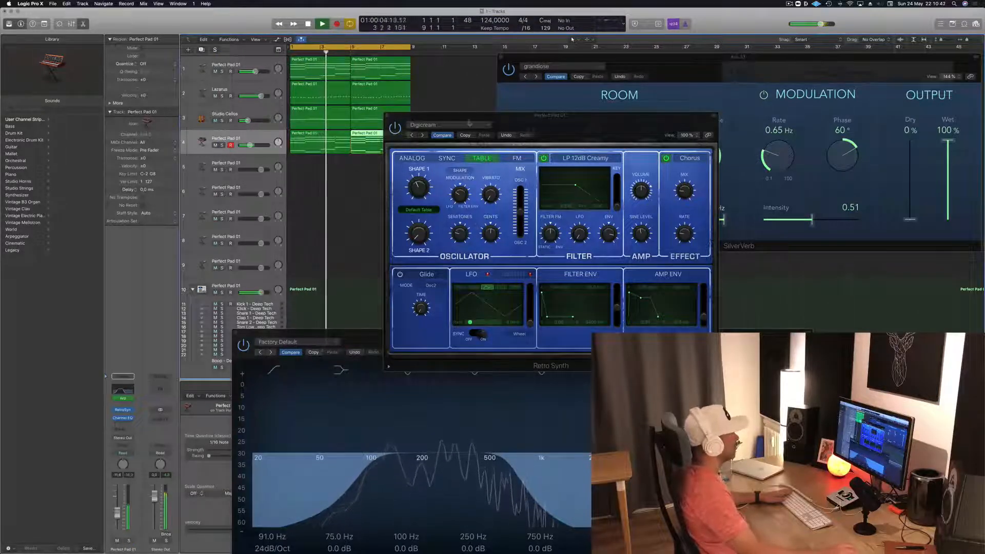
# - Copy the Digicream settings and audition the Retro Synth presets that follow it
pyautogui.click(465, 136)
pyautogui.click(423, 136)
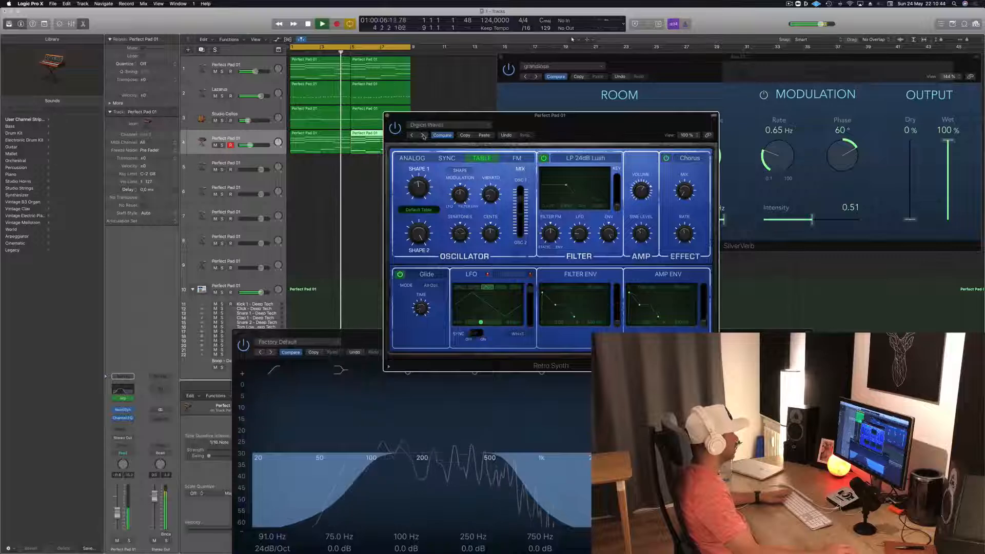
pyautogui.click(423, 135)
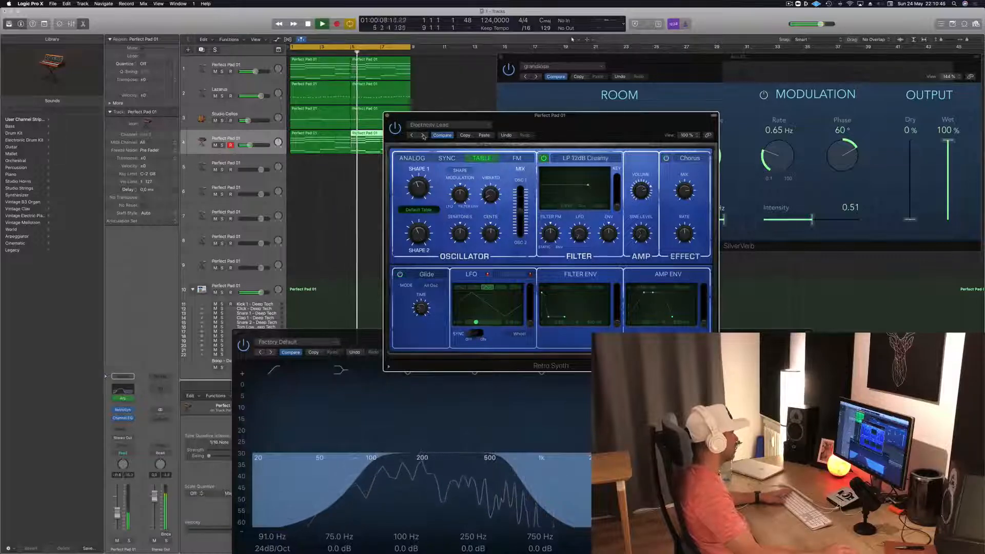
pyautogui.click(423, 136)
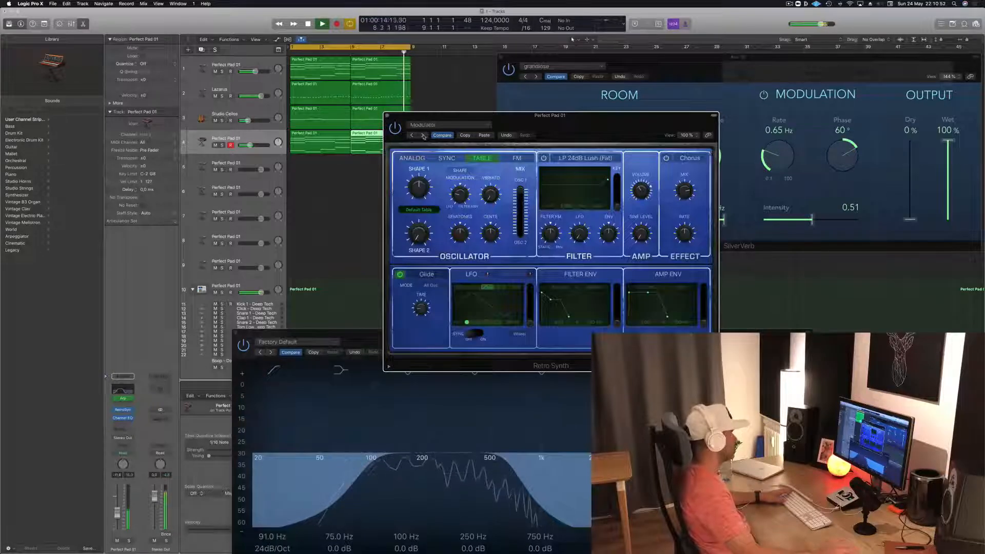
# - Load the Simple Analog Lead preset in Retro Synth and audition it with the loop
pyautogui.moveTo(626, 123); pyautogui.dragTo(570, 79)
pyautogui.click(568, 66)
pyautogui.click(448, 79)
pyautogui.moveTo(449, 78); pyautogui.dragTo(586, 56)
pyautogui.press('space')
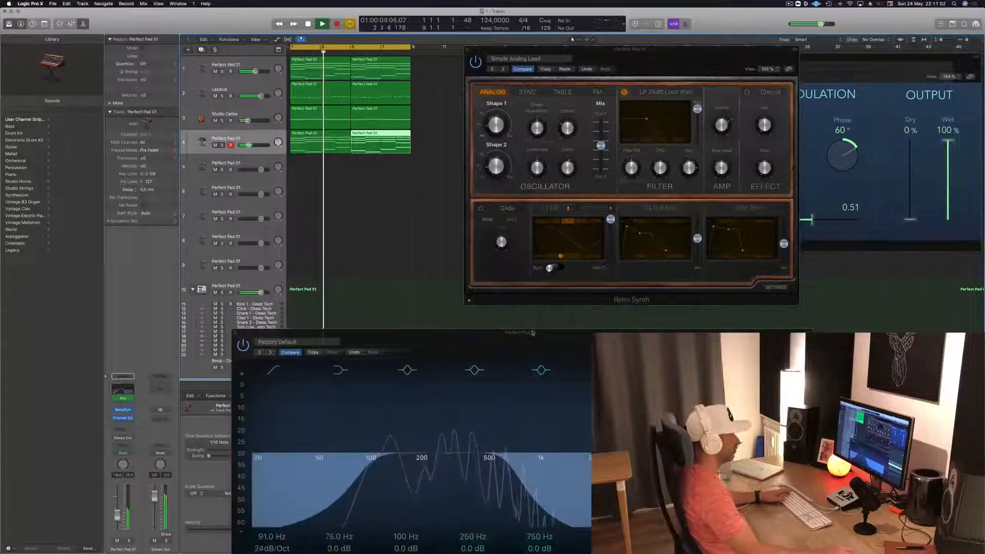
# - Lower the high-cut frequency of track 4's Channel EQ slightly and close the EQ and Retro Synth windows
pyautogui.moveTo(512, 337); pyautogui.dragTo(477, 223)
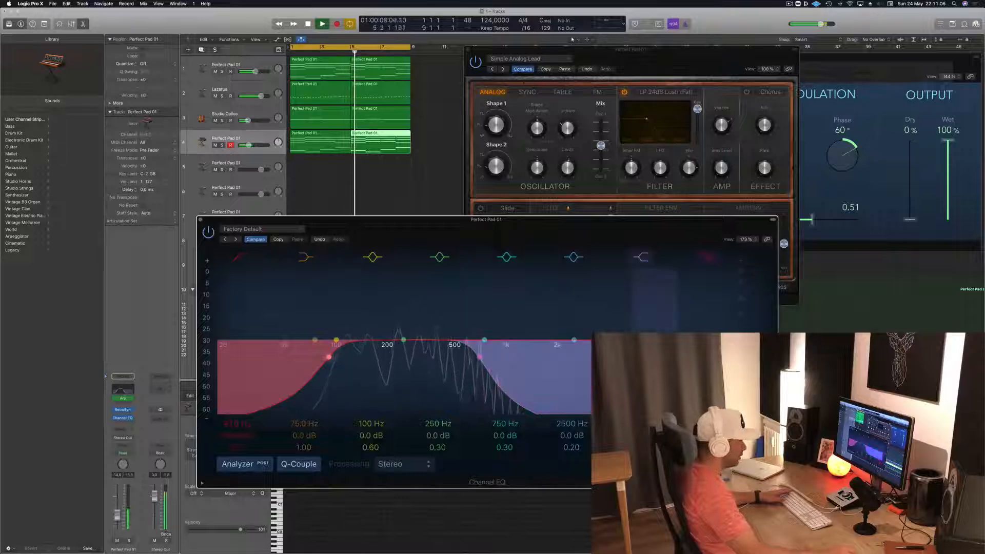
pyautogui.moveTo(479, 350); pyautogui.dragTo(469, 357)
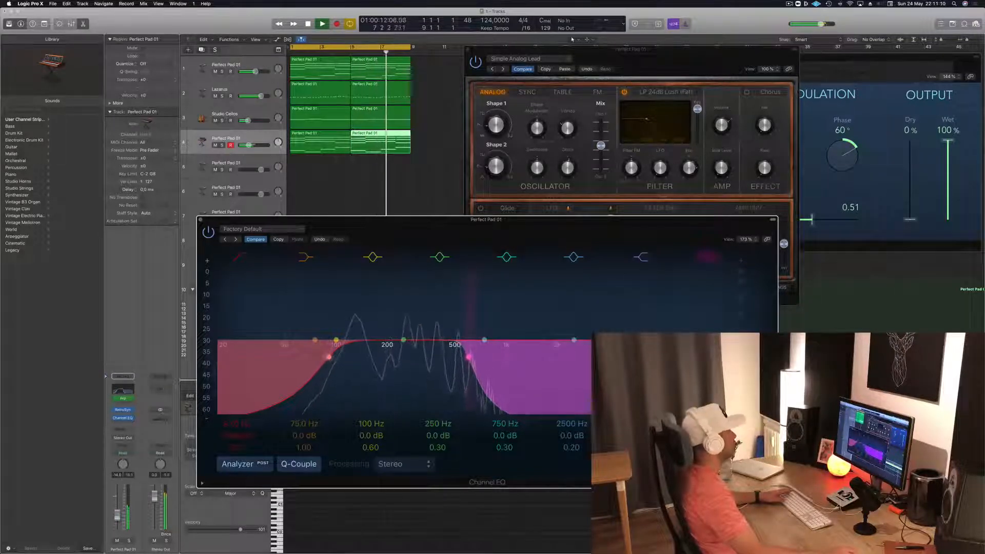
pyautogui.click(202, 221)
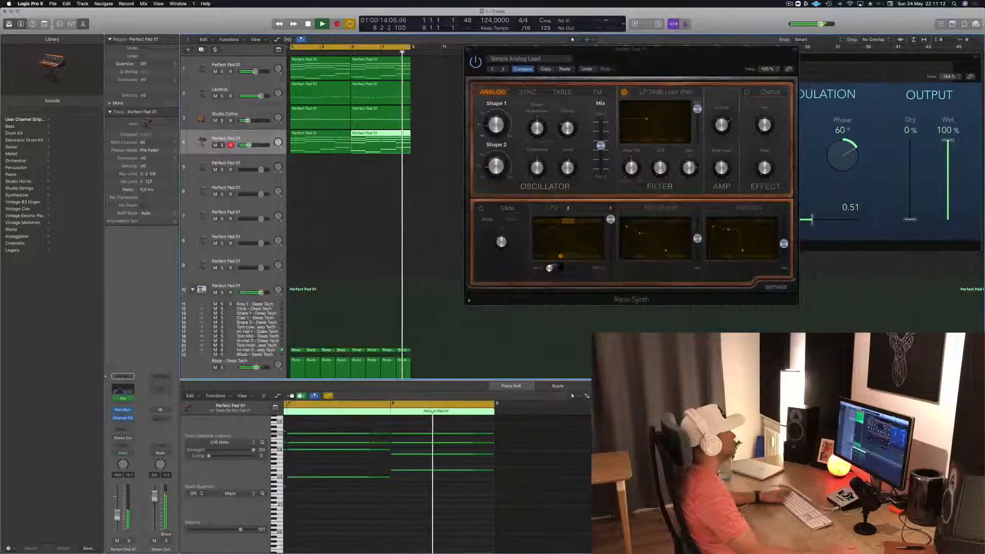
pyautogui.press('super+w')
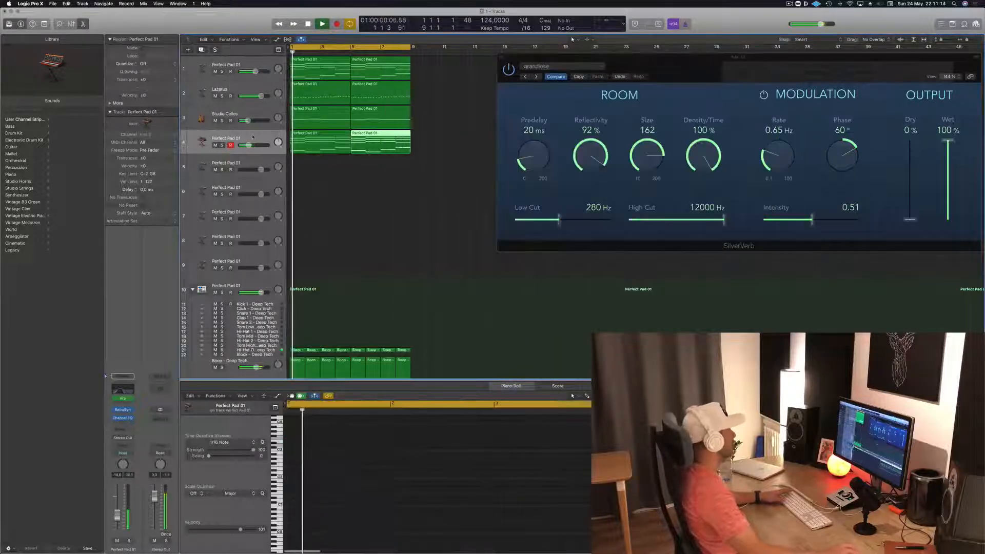
# - Add a send on track 4 to the SilverVerb reverb bus
pyautogui.click(217, 150)
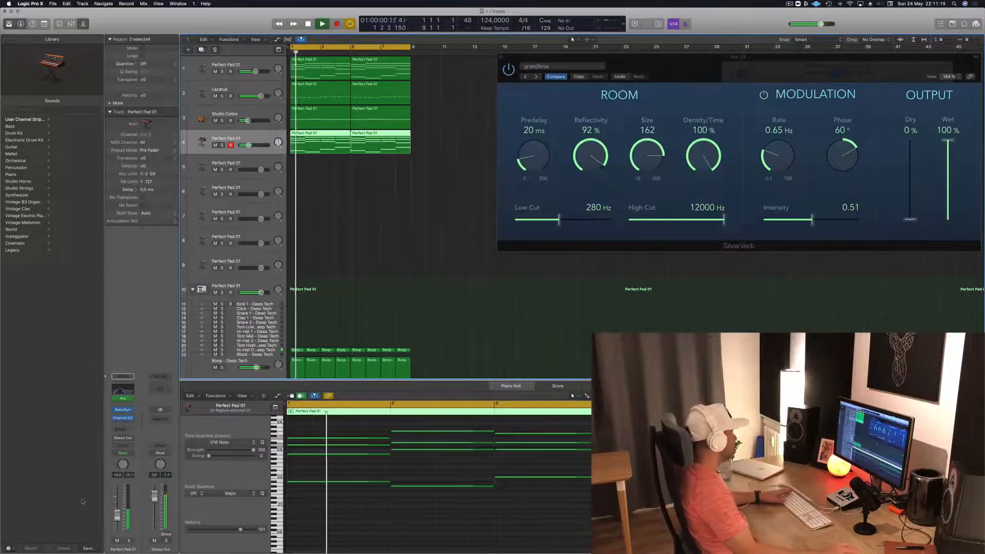
pyautogui.click(123, 429)
pyautogui.moveTo(132, 442)
pyautogui.click(183, 374)
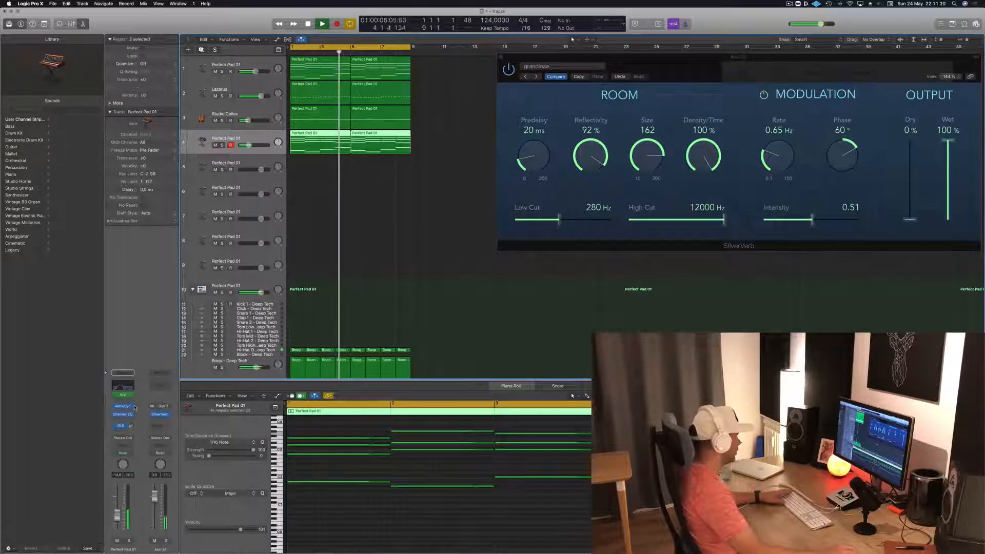
# - Add a Channel EQ to the SilverVerb aux channel and set its low cut to 205 Hz
pyautogui.click(160, 385)
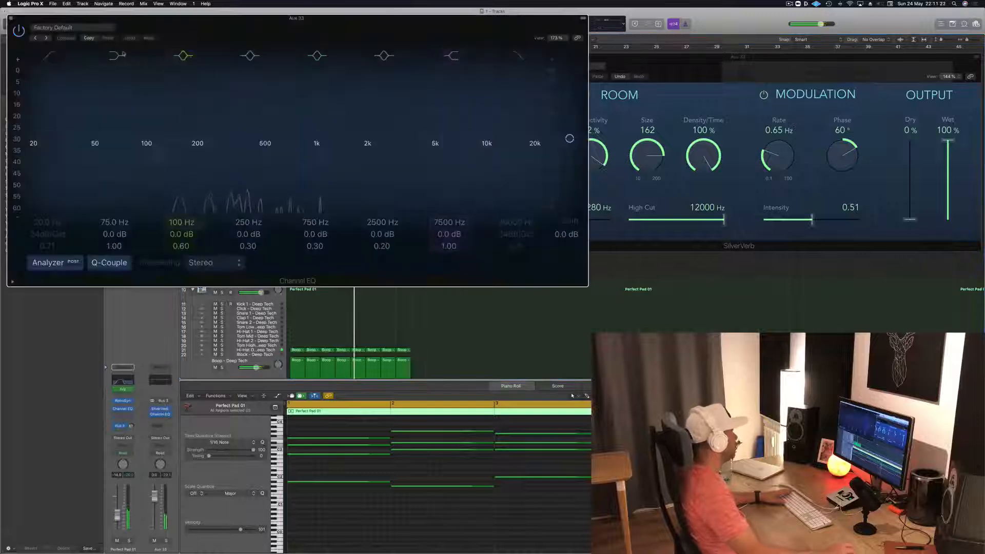
pyautogui.moveTo(57, 62); pyautogui.dragTo(239, 133)
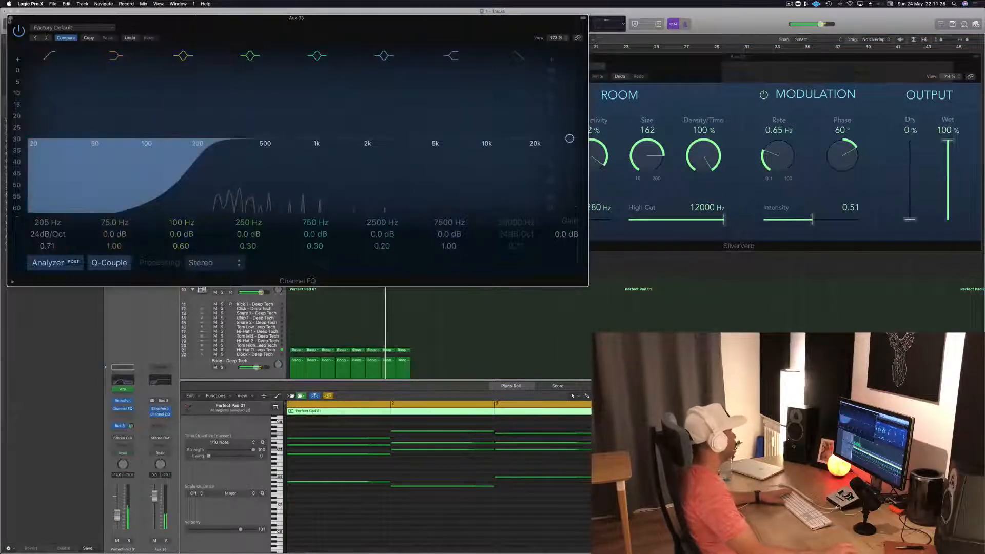
# - Close the aux channel's Channel EQ and SilverVerb windows and show the Musical Typing keyboard
pyautogui.click(10, 18)
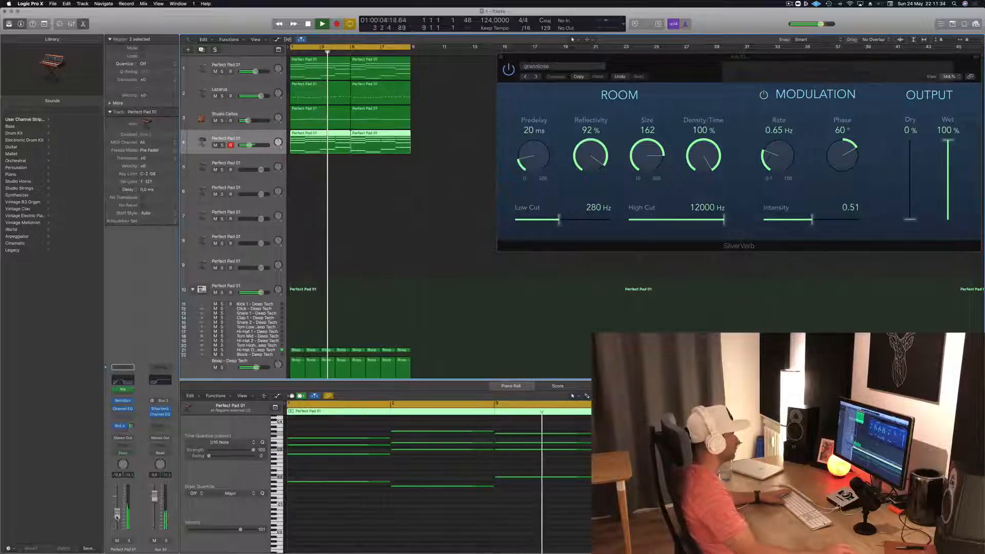
pyautogui.press('super+k')
pyautogui.press('Return')
# - Open the Alchemy instrument on the Lazarus bass track and adjust its Cutoff while the loop plays
pyautogui.click(226, 93)
pyautogui.press('Return')
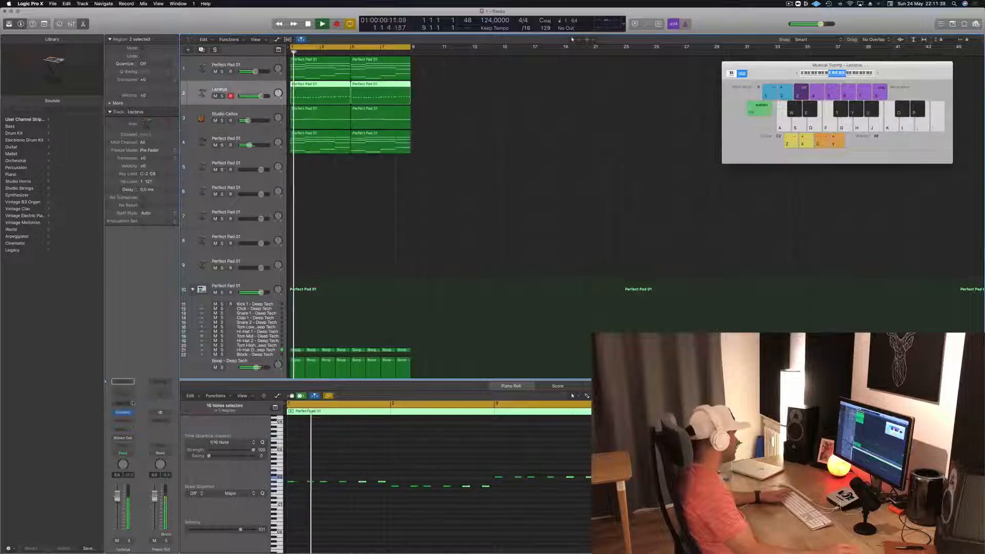
pyautogui.click(123, 413)
pyautogui.press('Return')
pyautogui.moveTo(585, 375); pyautogui.dragTo(586, 391)
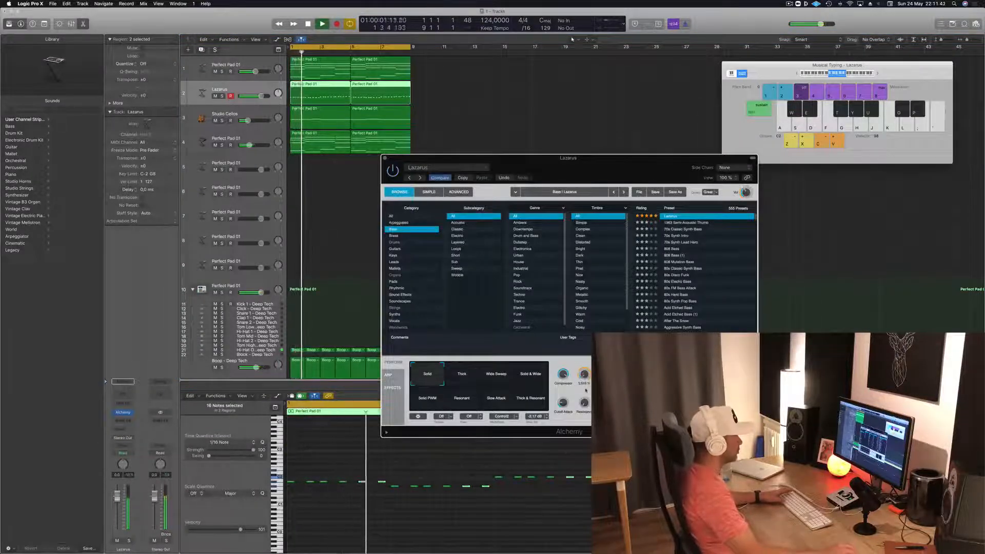
# - Audition Alchemy's performance snapshots, including Solid, Solid & Wide and Thick & Resonant, and settle on Thick
pyautogui.click(472, 379)
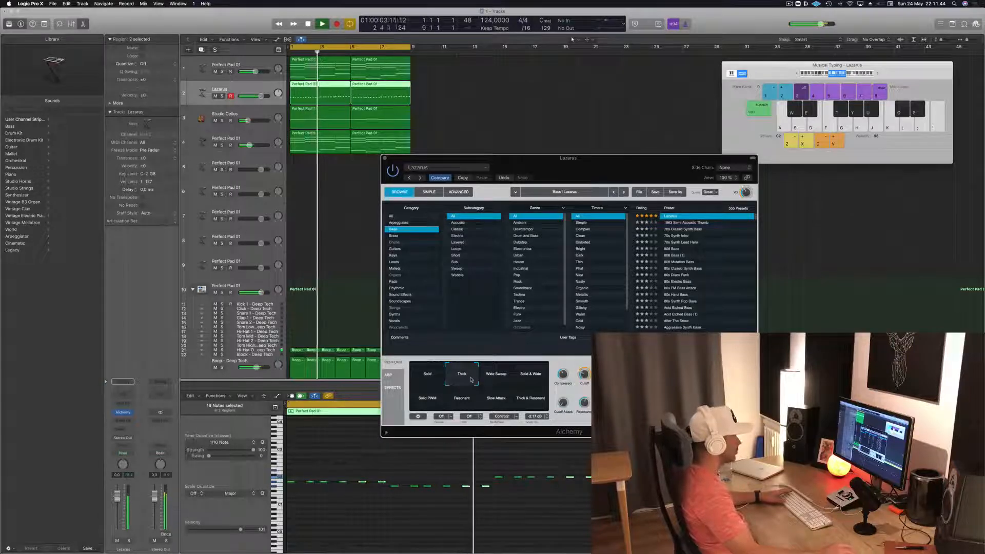
pyautogui.click(496, 379)
pyautogui.click(524, 378)
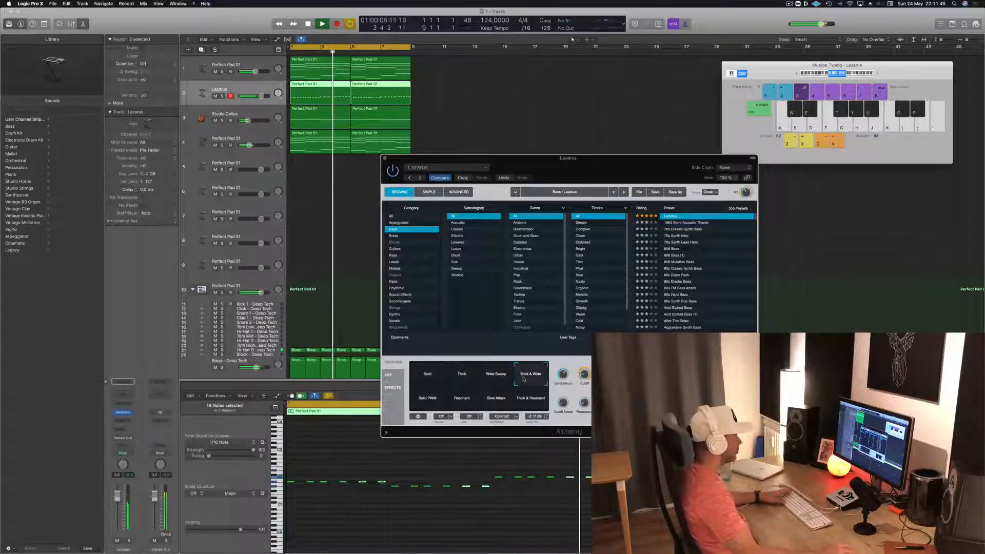
pyautogui.click(442, 405)
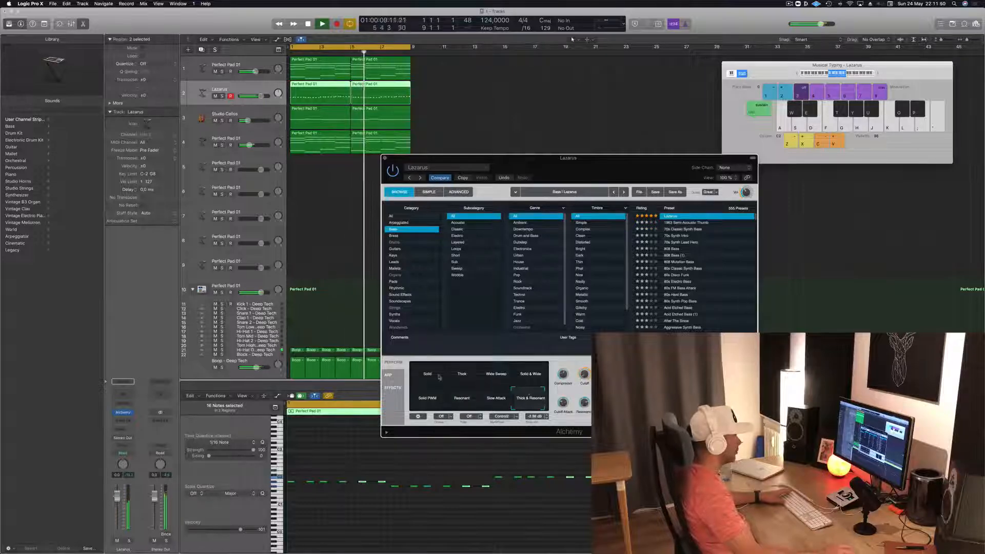
pyautogui.click(461, 375)
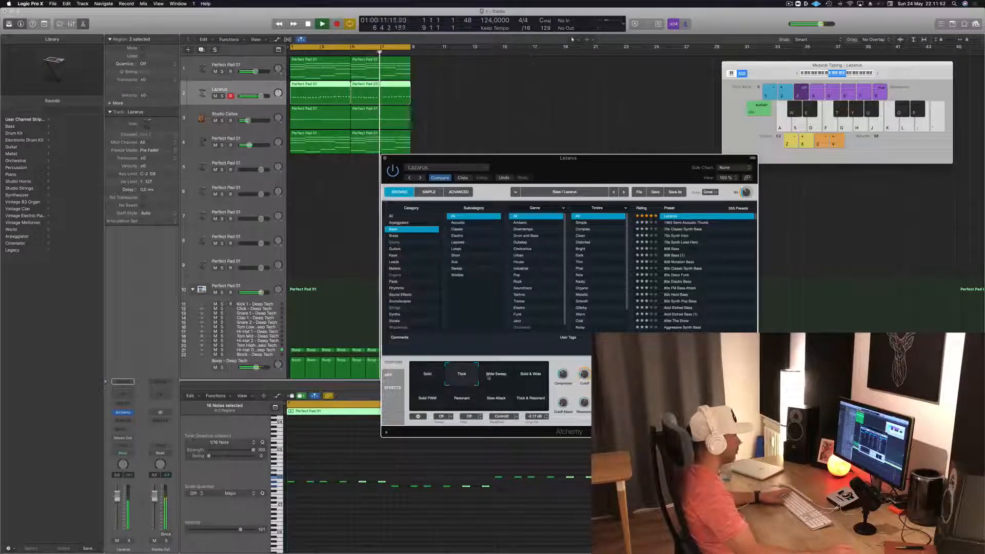
pyautogui.click(434, 380)
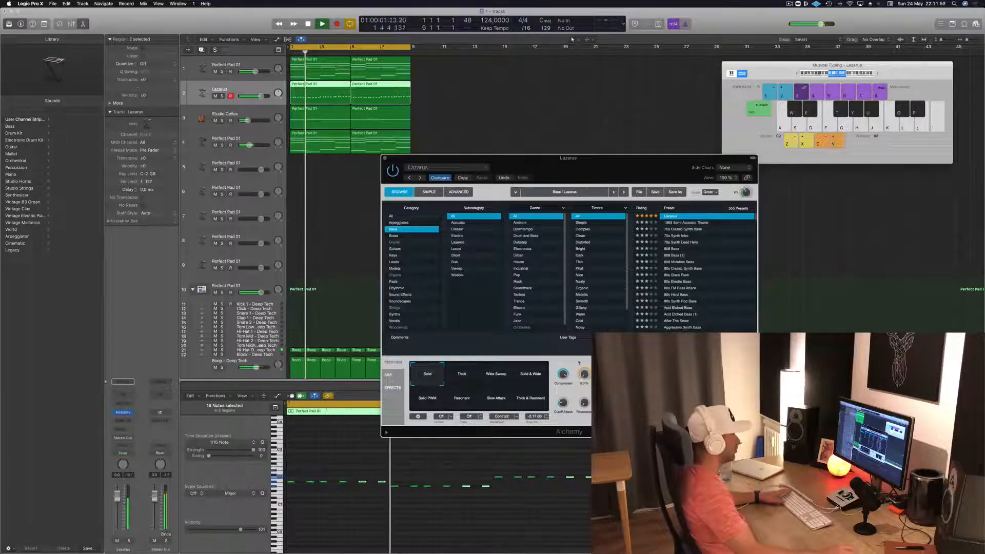
pyautogui.click(462, 375)
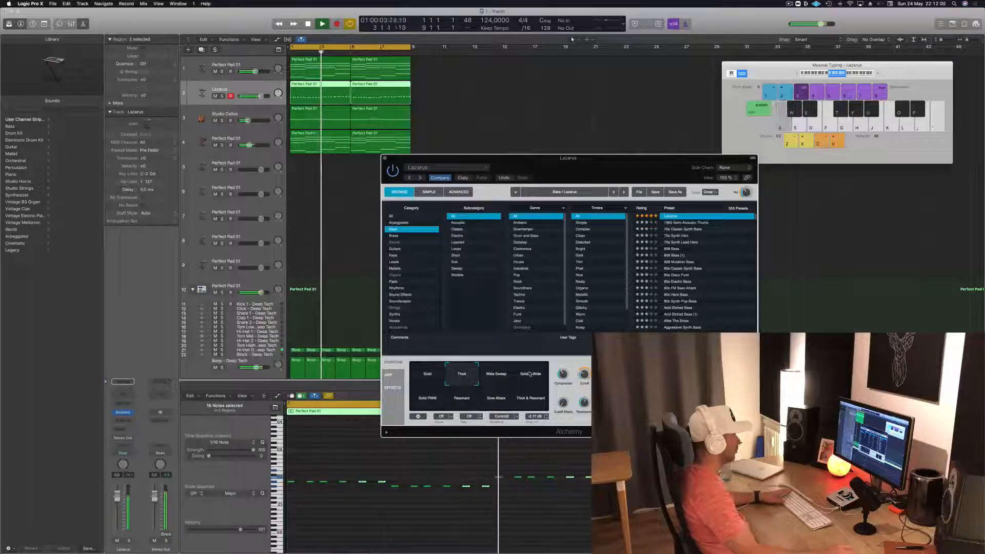
# - Lower the Lazarus track's volume slightly and adjust Alchemy's Resonance while checking the loop playback
pyautogui.moveTo(117, 496); pyautogui.dragTo(117, 498)
pyautogui.press('space')
pyautogui.press('space')
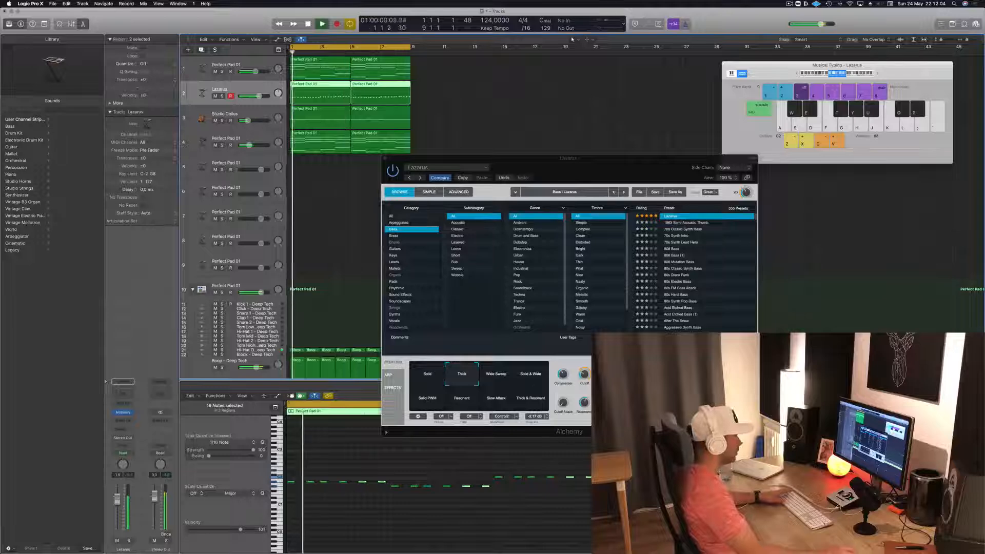
pyautogui.moveTo(584, 403); pyautogui.dragTo(582, 377)
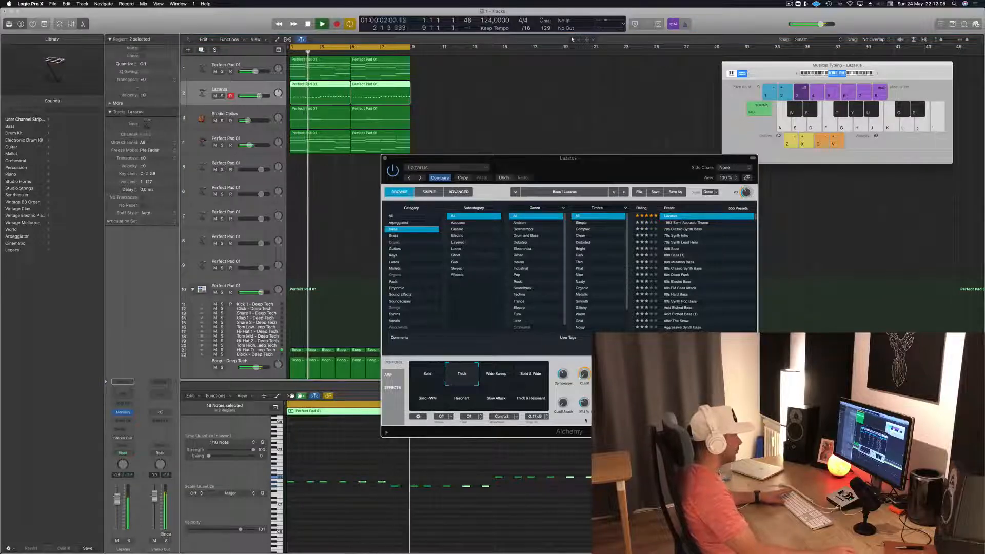
pyautogui.press('space')
pyautogui.press('space')
pyautogui.moveTo(117, 500); pyautogui.dragTo(118, 500)
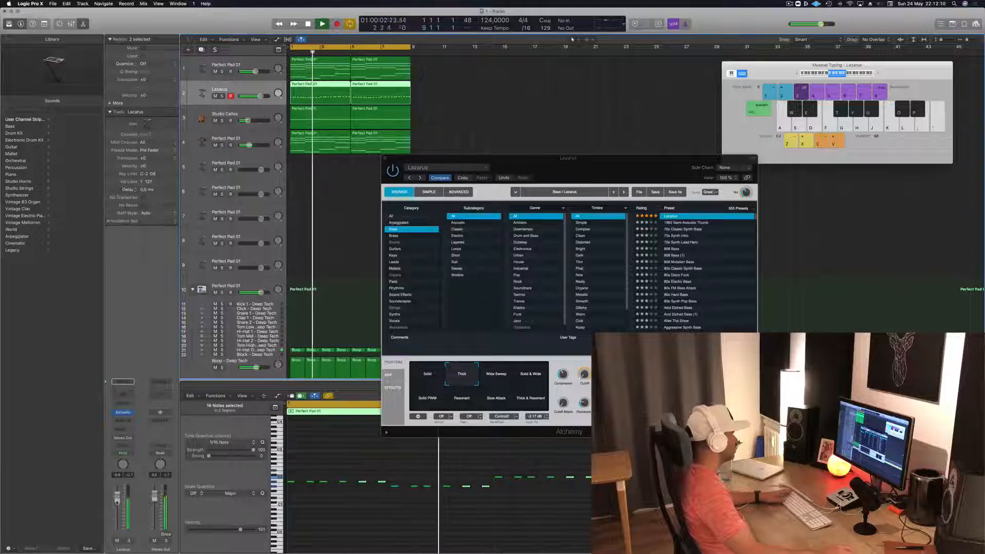
# - Solo the Lazarus bass briefly to check its sound and close the Alchemy window
pyautogui.hotkey('ctrl', 's')
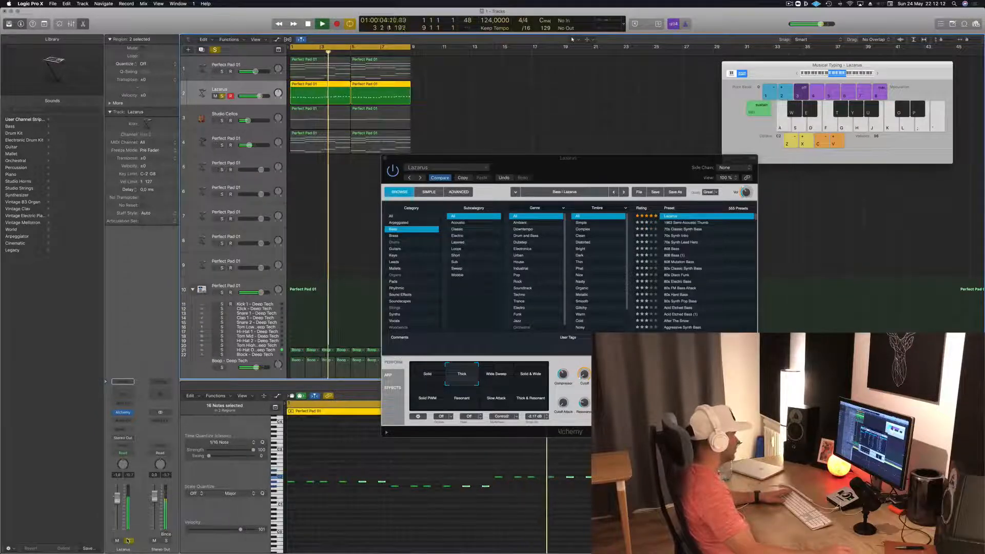
pyautogui.hotkey('ctrl', 's')
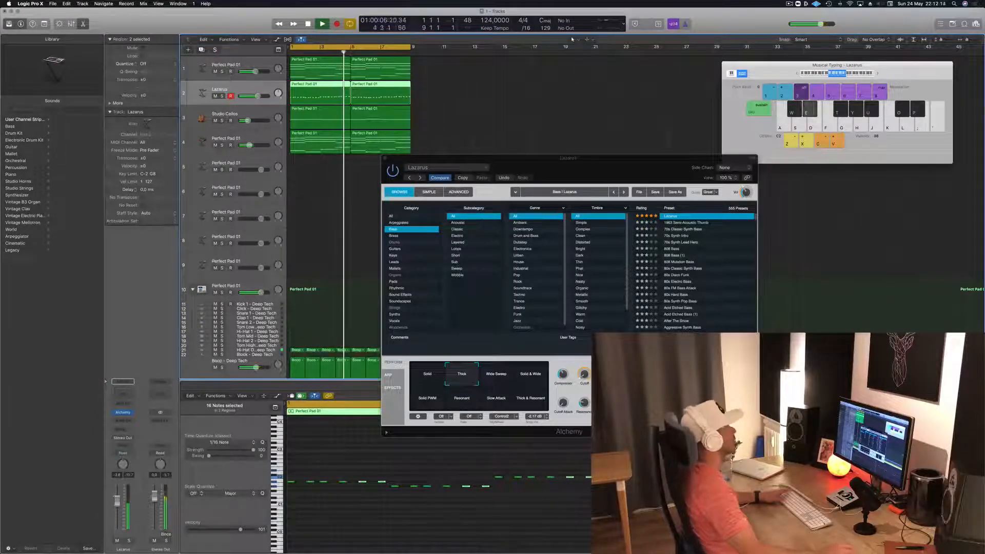
pyautogui.press('Return')
pyautogui.moveTo(384, 160); pyautogui.dragTo(389, 157)
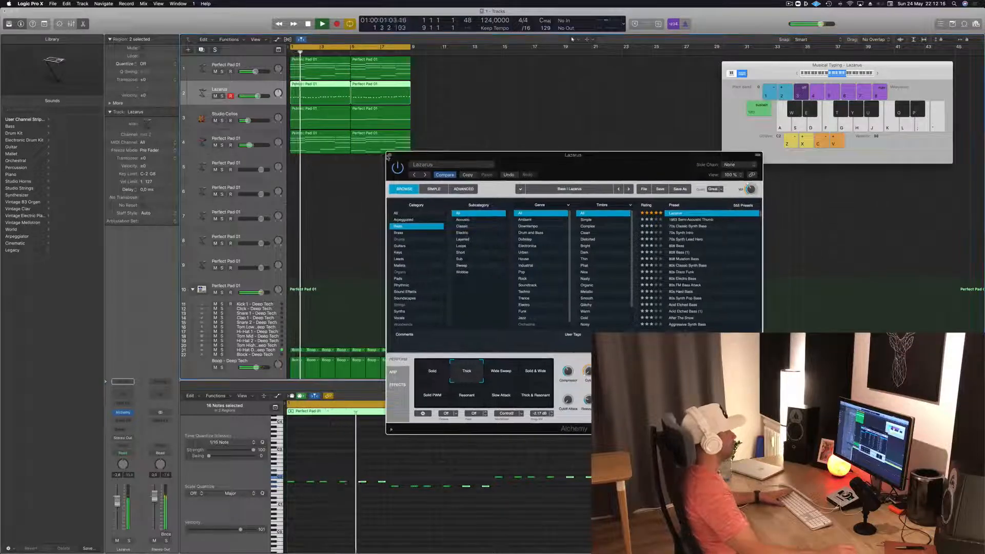
pyautogui.click(390, 155)
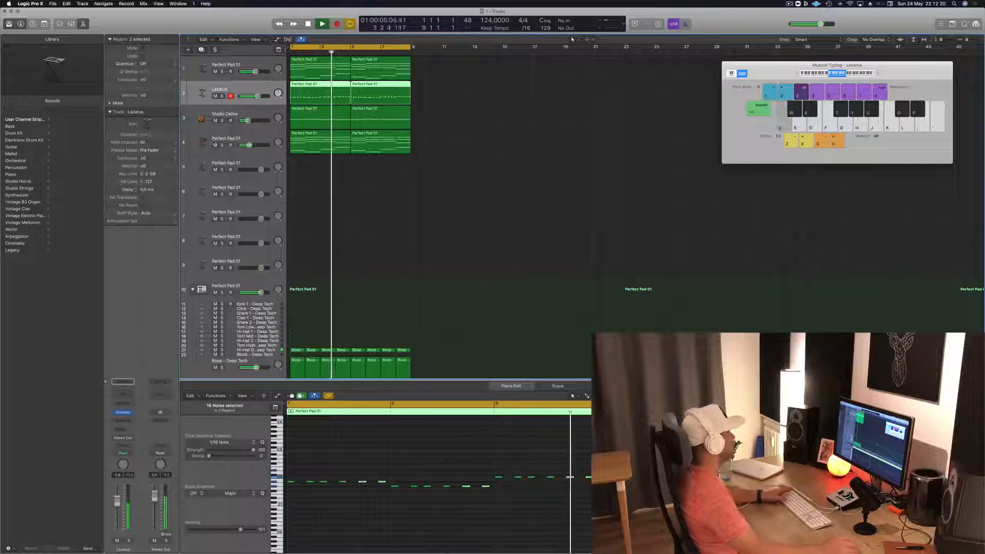
# - Check the Studio Cellos track in solo and duplicate it as a new empty track directly below
pyautogui.click(235, 162)
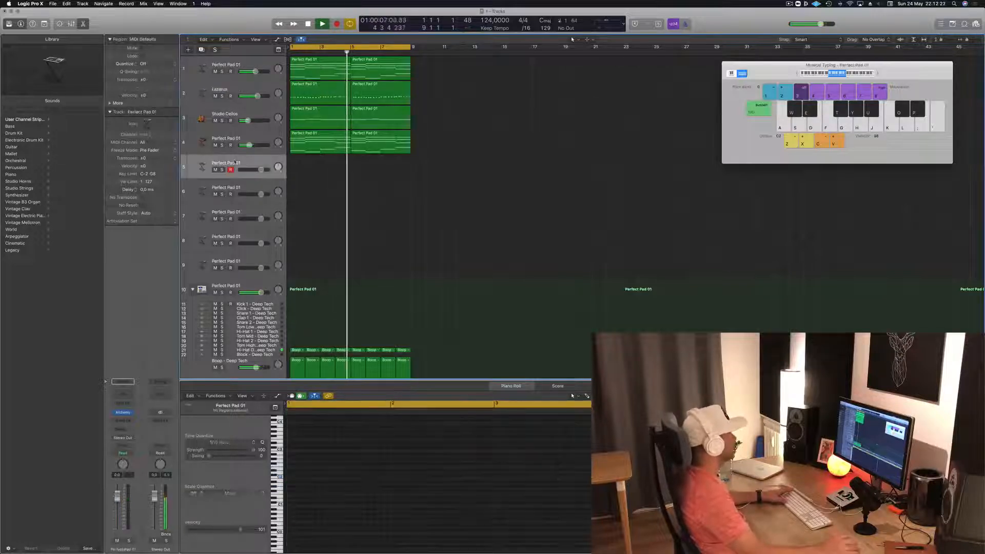
pyautogui.click(222, 121)
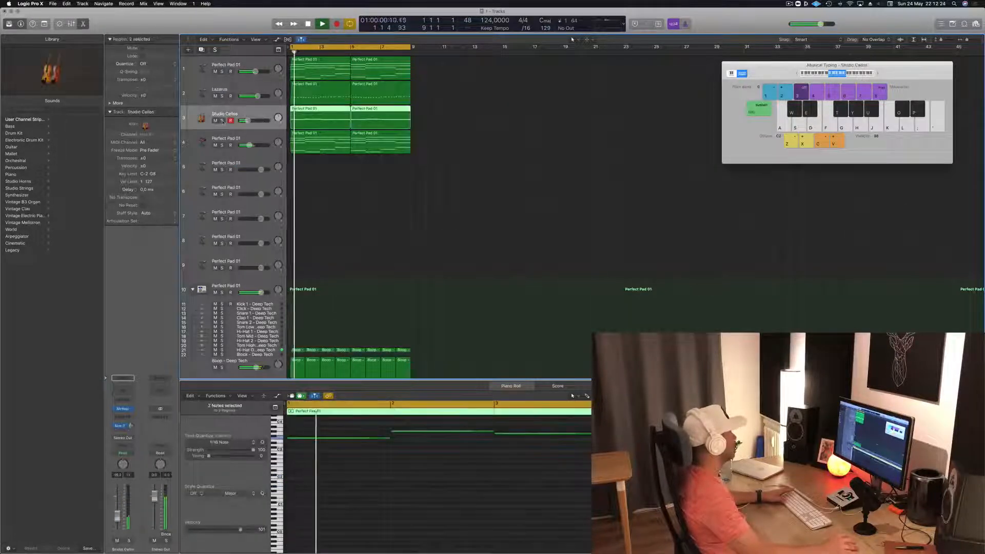
pyautogui.click(222, 122)
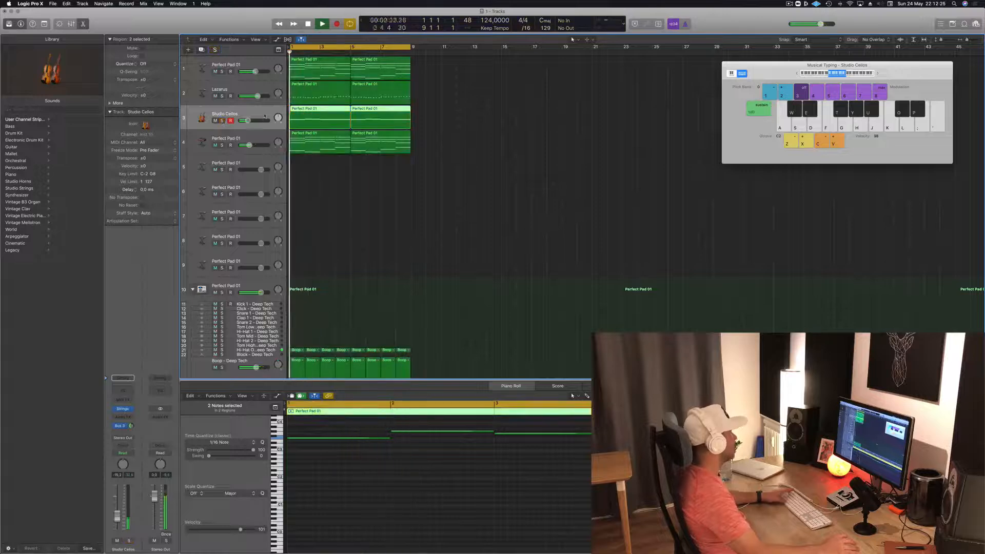
pyautogui.press('Return')
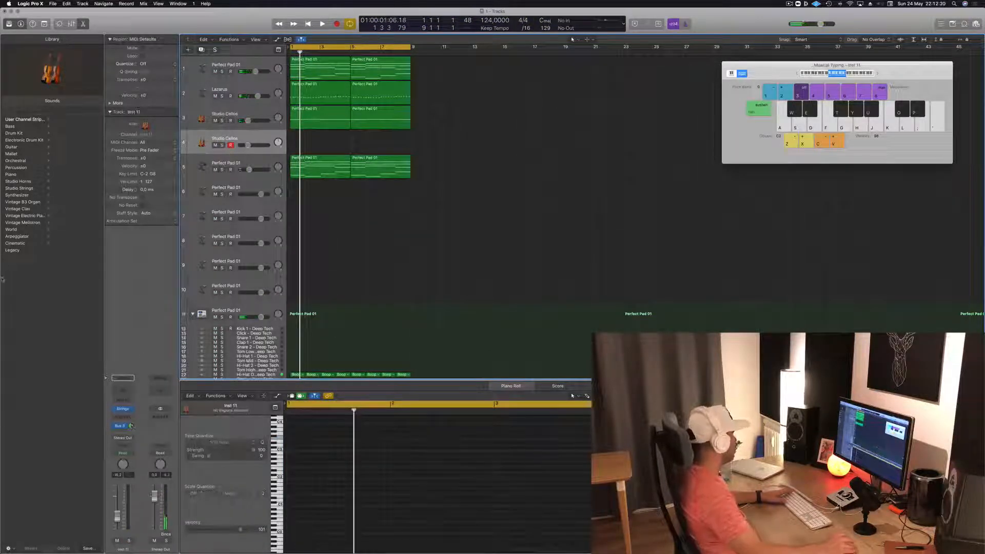
# - Load the French Horn patch from the Legacy Logic Orchestral Brass sounds onto the duplicated track
pyautogui.click(12, 250)
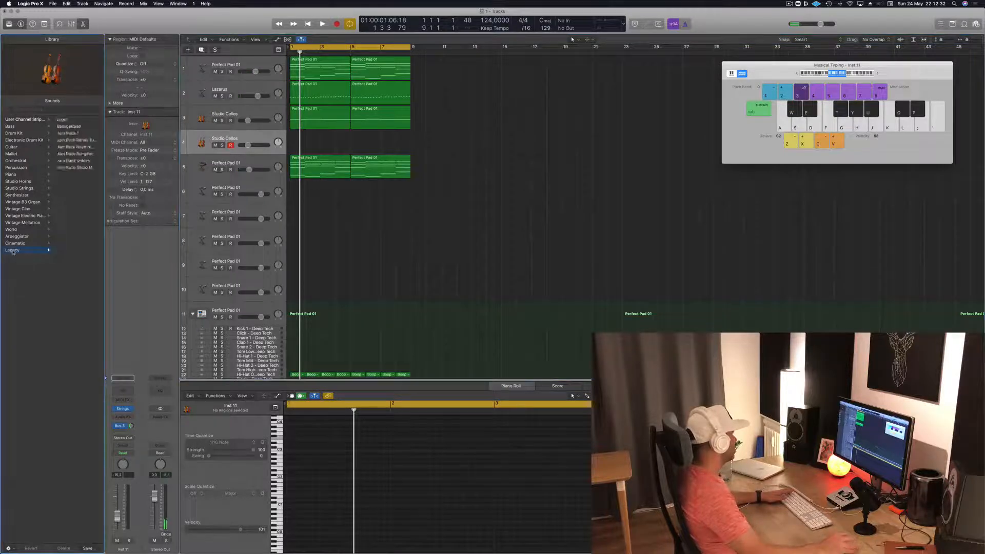
pyautogui.click(71, 121)
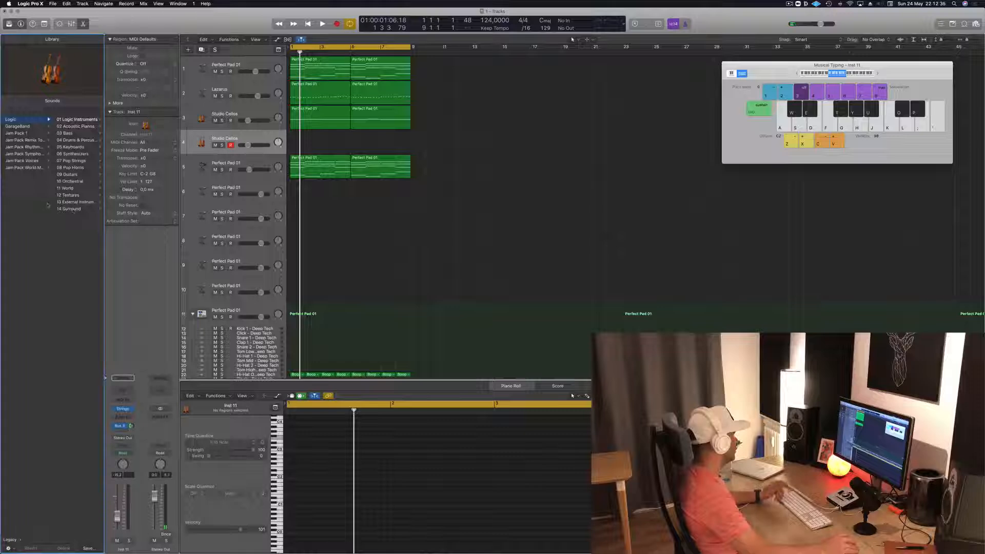
pyautogui.click(67, 182)
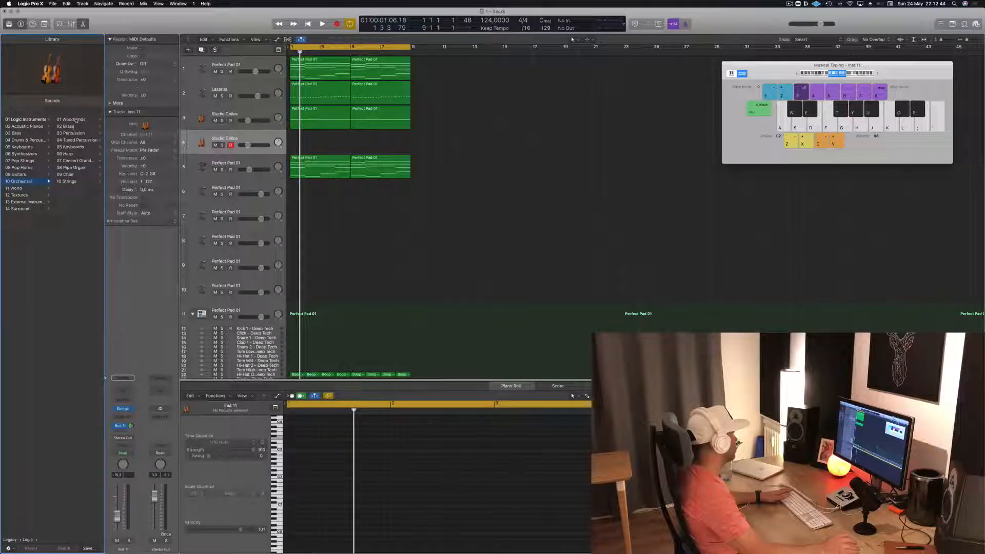
pyautogui.click(73, 127)
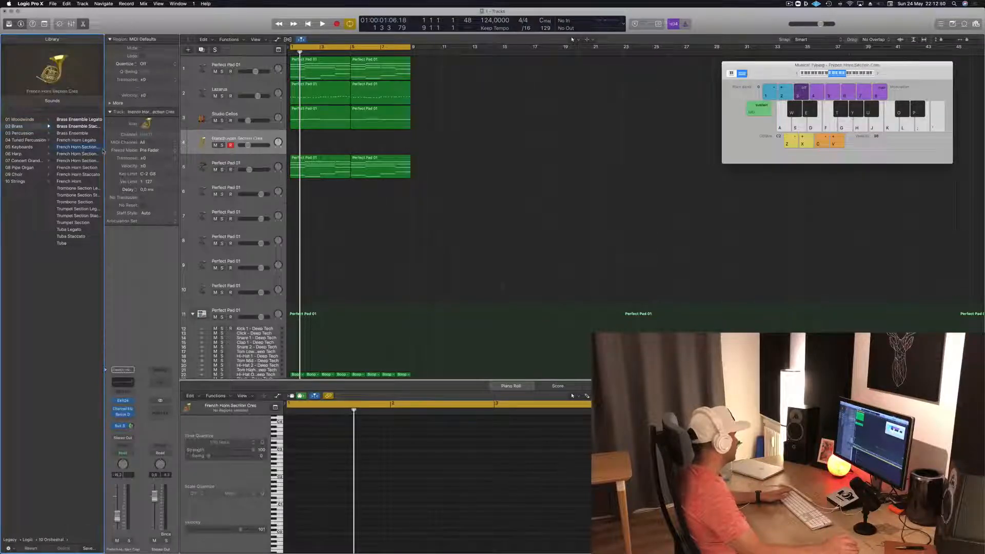
pyautogui.moveTo(103, 149); pyautogui.dragTo(212, 148)
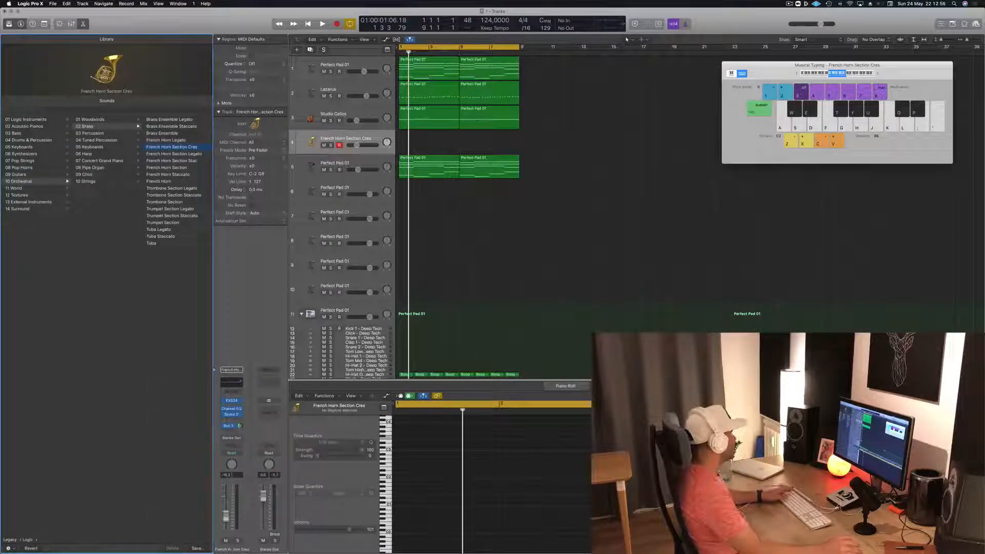
pyautogui.click(156, 183)
# - Copy the Studio Cellos regions onto the French Horn track, unmute it and play the loop
pyautogui.moveTo(431, 109); pyautogui.dragTo(492, 145)
pyautogui.press('super+z')
pyautogui.click(324, 145)
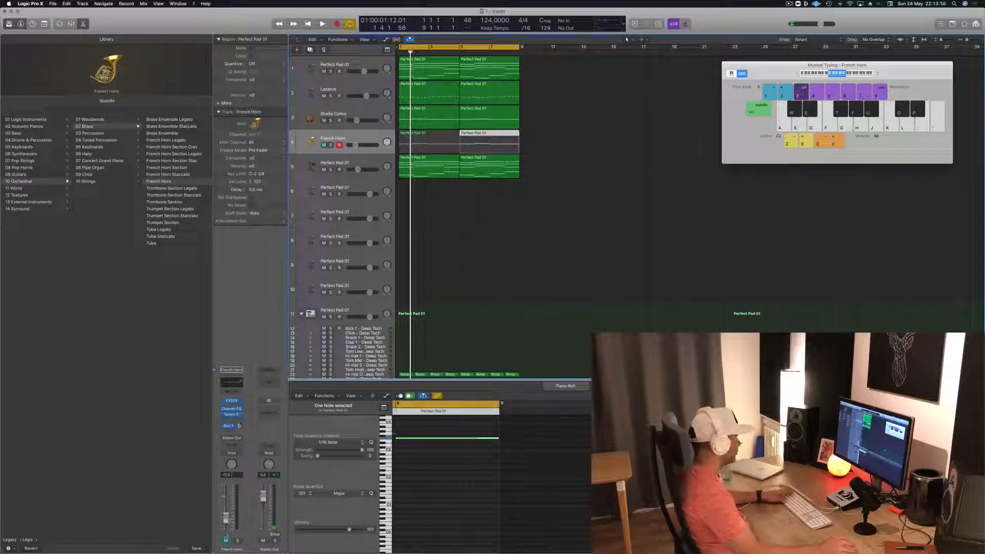
pyautogui.hotkey('ctrl', 'm')
pyautogui.press('space')
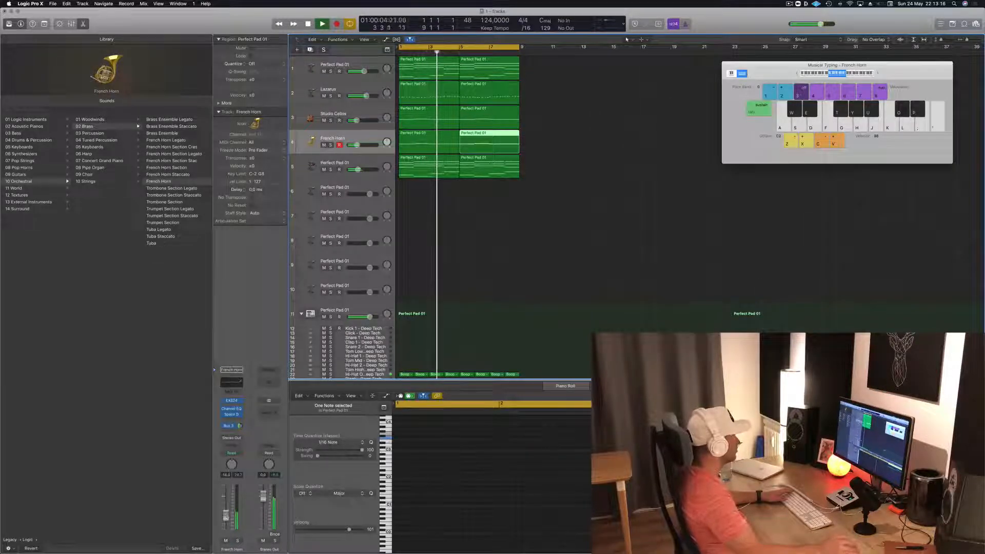
# - Bypass Space Designer on the French Horn track, raise its volume slightly and solo it
pyautogui.click(526, 222)
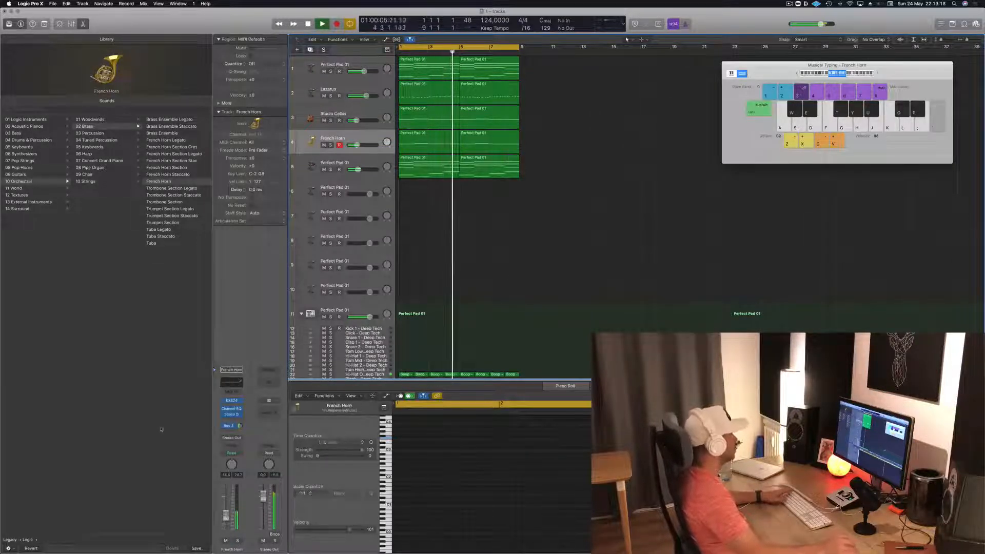
pyautogui.click(228, 426)
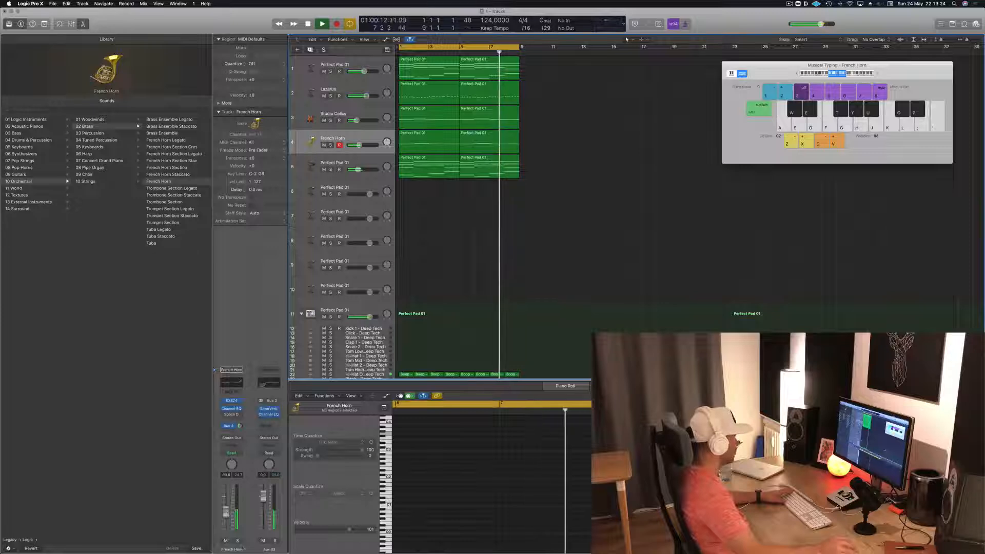
pyautogui.click(239, 542)
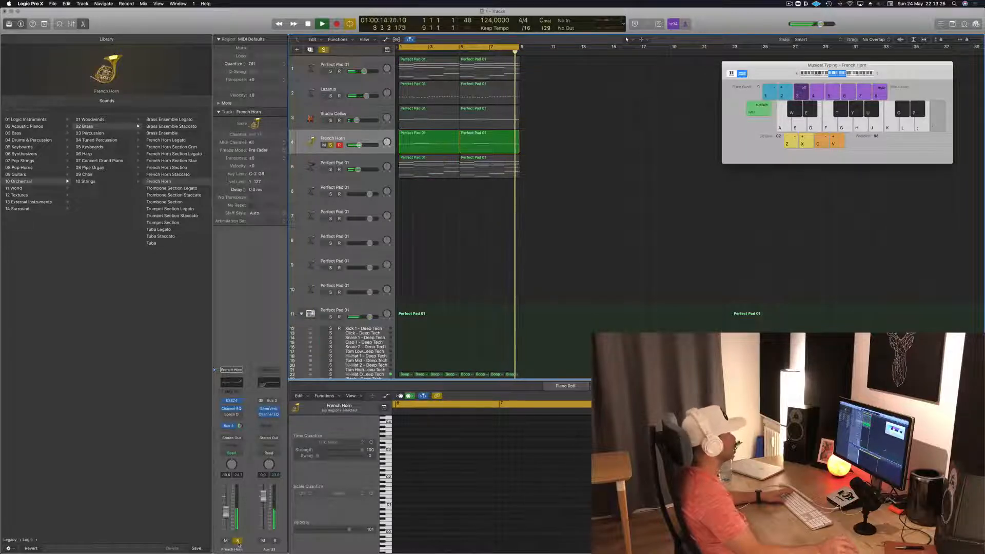
# - Try transposing all notes in both French Horn regions an octave lower and an octave higher
pyautogui.moveTo(600, 152); pyautogui.dragTo(425, 140)
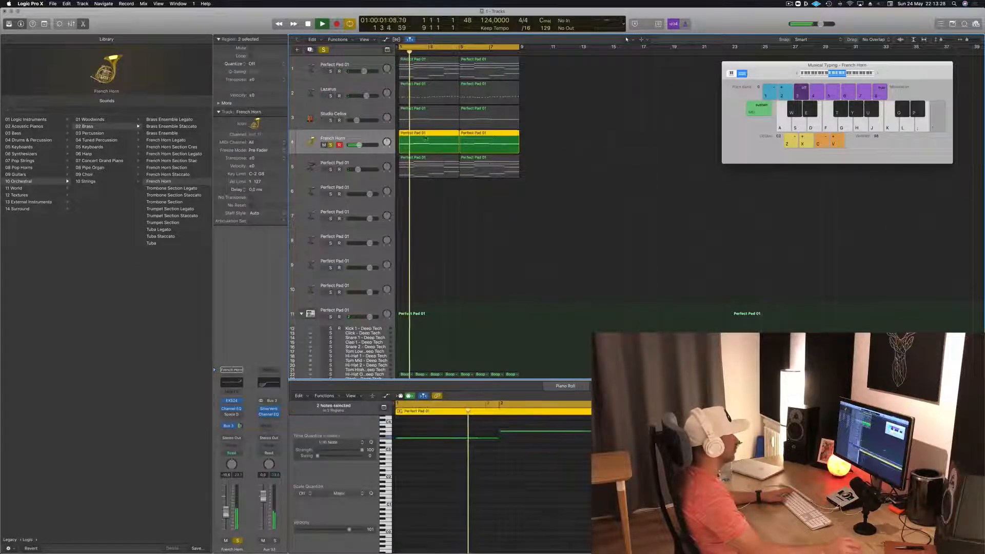
pyautogui.click(431, 483)
pyautogui.press('super+a')
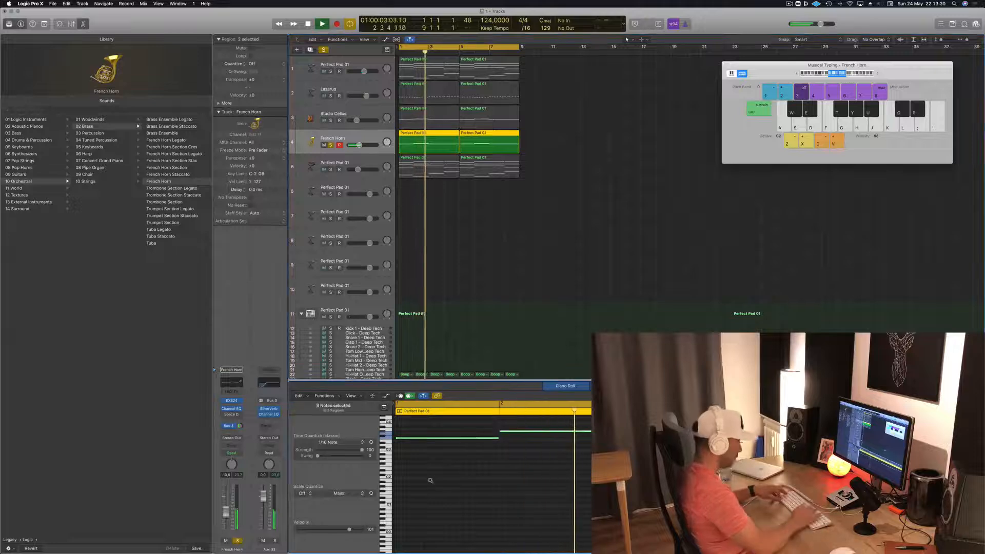
pyautogui.hotkey('alt', 'shift', 'Down')
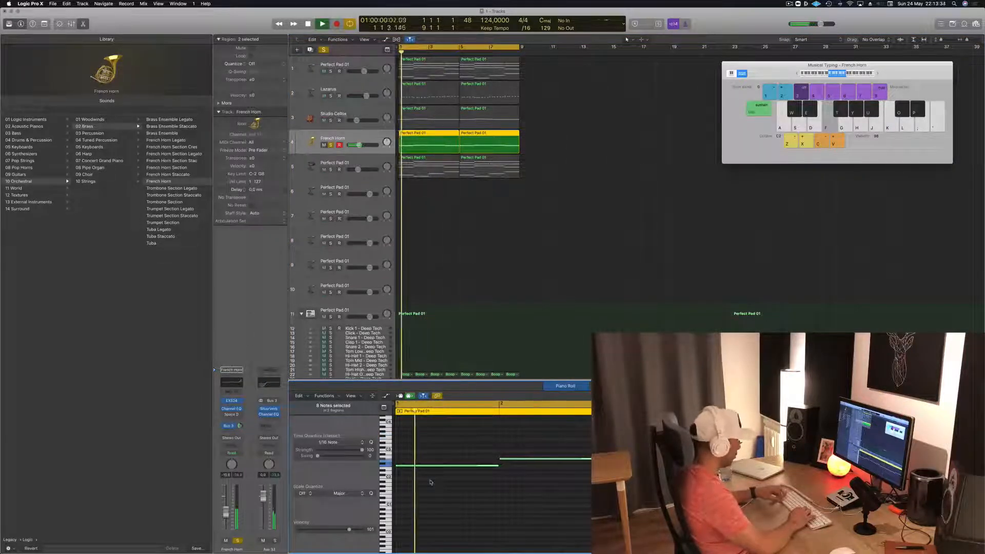
pyautogui.hotkey('alt', 'shift', 'Up')
pyautogui.hotkey('alt', 'shift', 'Up')
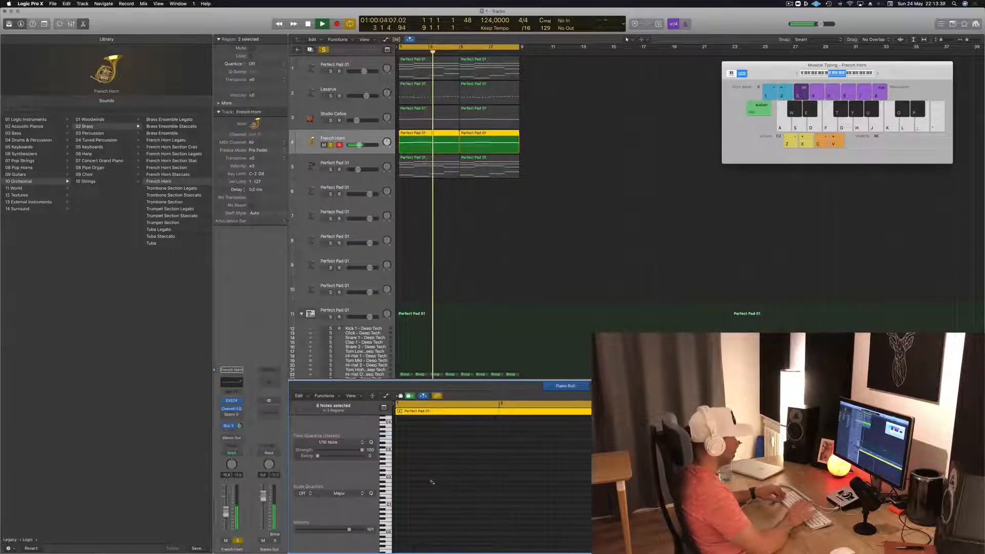
pyautogui.hotkey('alt', 'shift', 'Down')
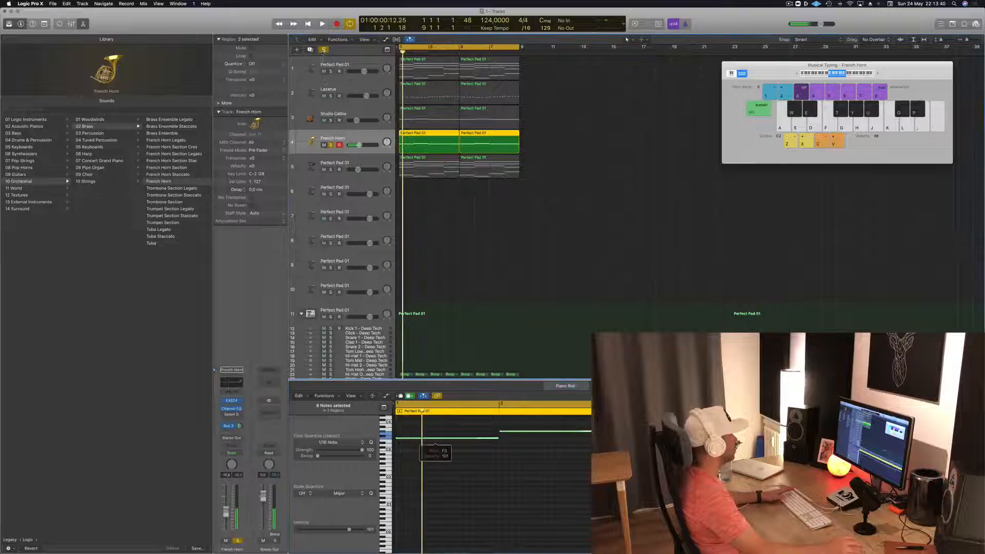
# - Unsolo the French Horn track, lower its volume slightly and play the loop with all tracks
pyautogui.click(585, 204)
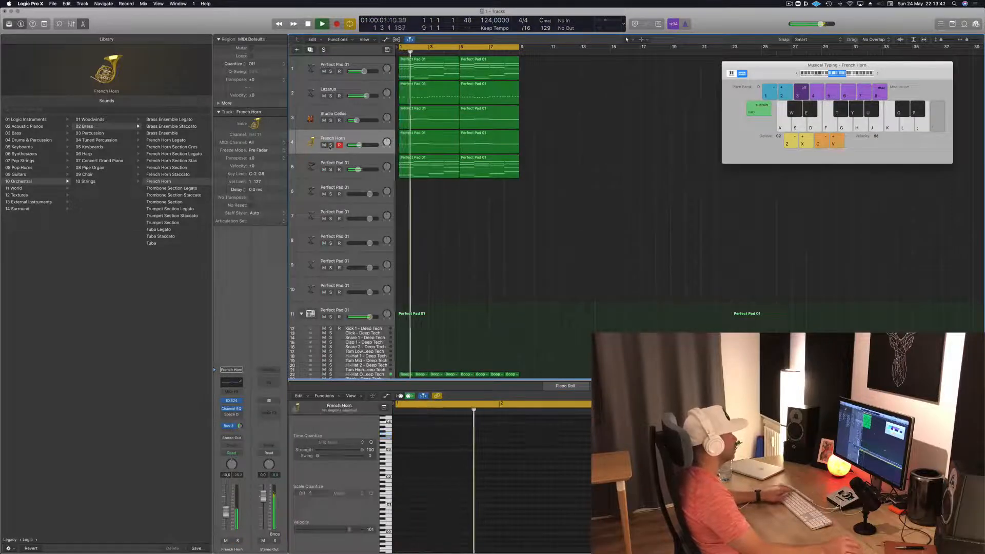
pyautogui.click(371, 139)
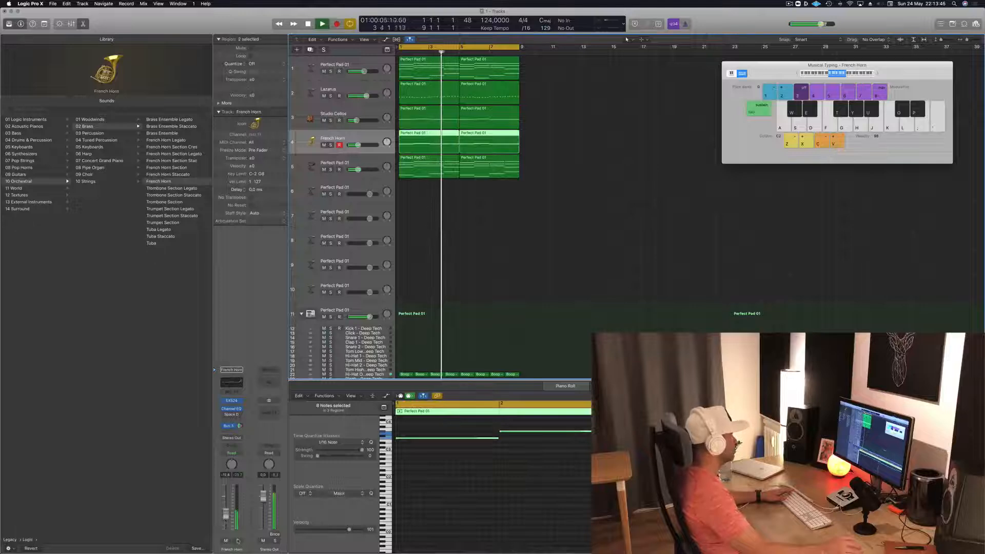
pyautogui.click(471, 282)
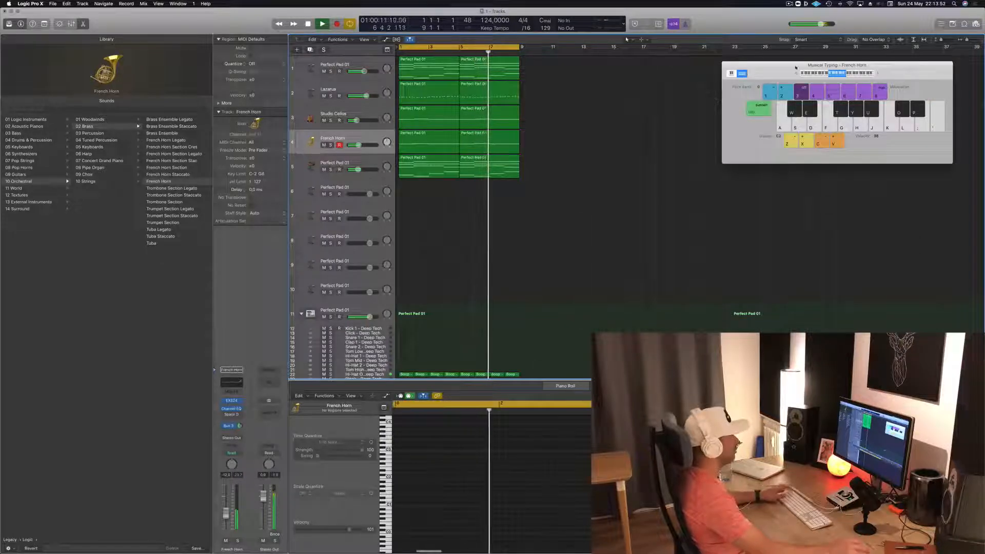
pyautogui.moveTo(796, 66); pyautogui.dragTo(777, 84)
pyautogui.scroll(-5, 537, 227)
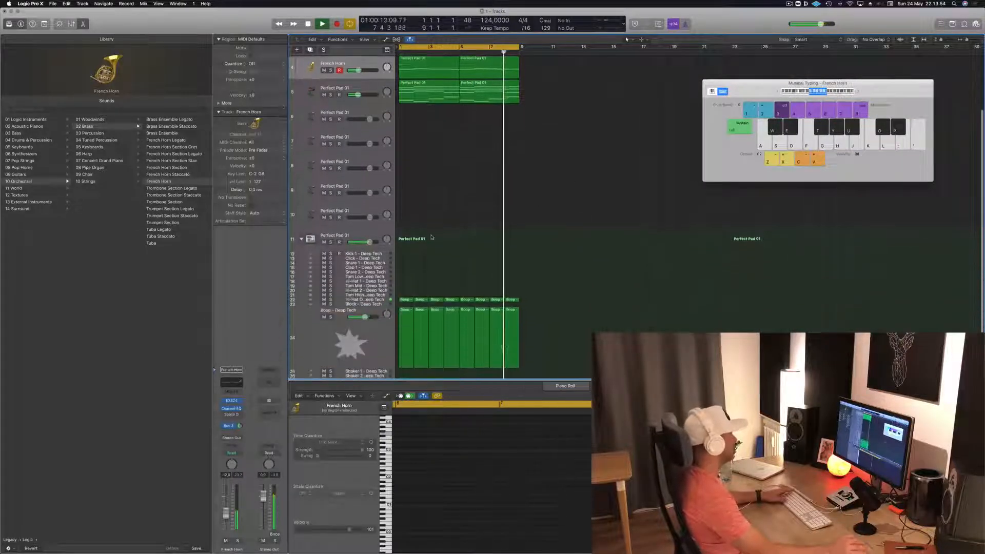
# - Copy the first Boop region onto the Kick 1 track, transpose its notes to the kick's pitch and repeat it through bar 8
pyautogui.press('space')
pyautogui.click(405, 302)
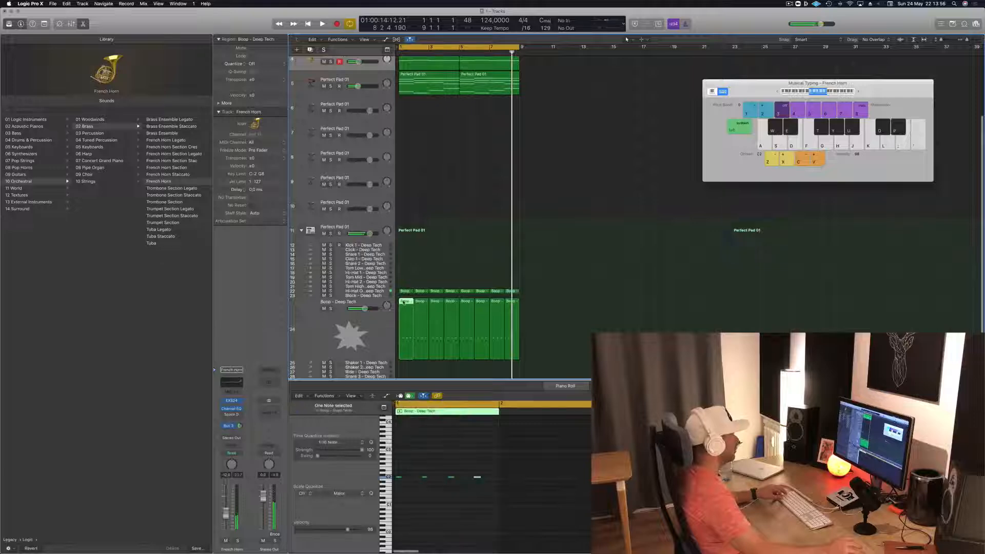
pyautogui.moveTo(402, 287); pyautogui.dragTo(402, 246)
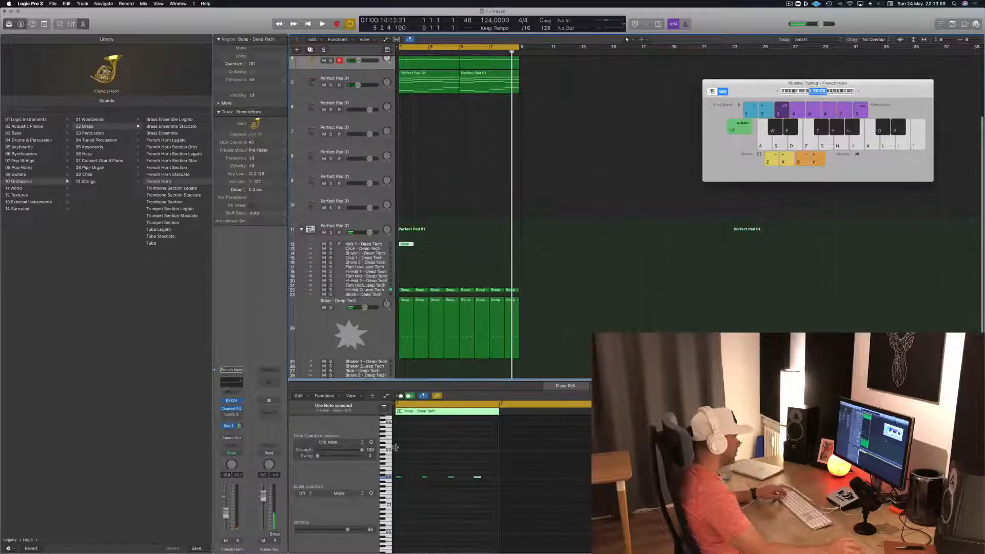
pyautogui.moveTo(486, 474); pyautogui.dragTo(393, 484)
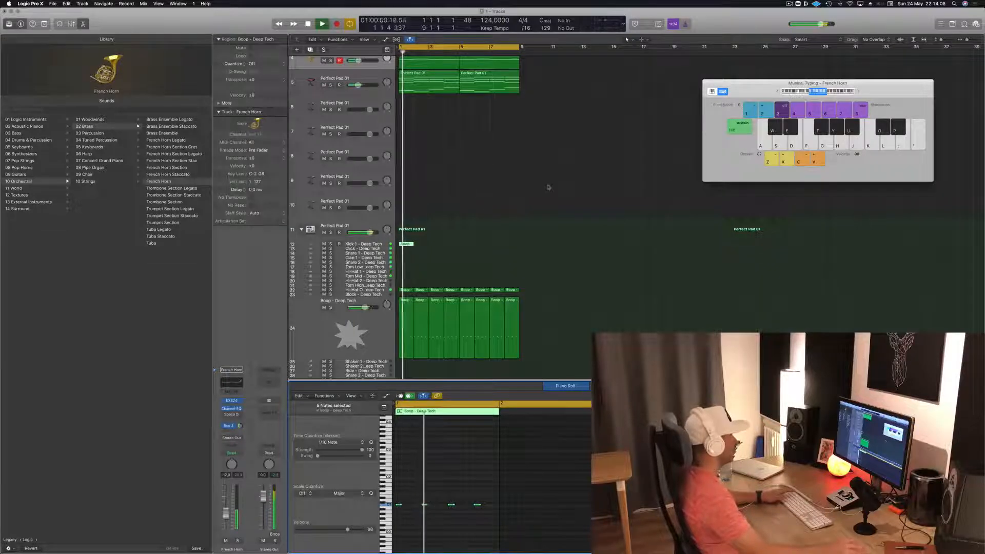
pyautogui.moveTo(407, 245); pyautogui.dragTo(514, 247)
pyautogui.press('space')
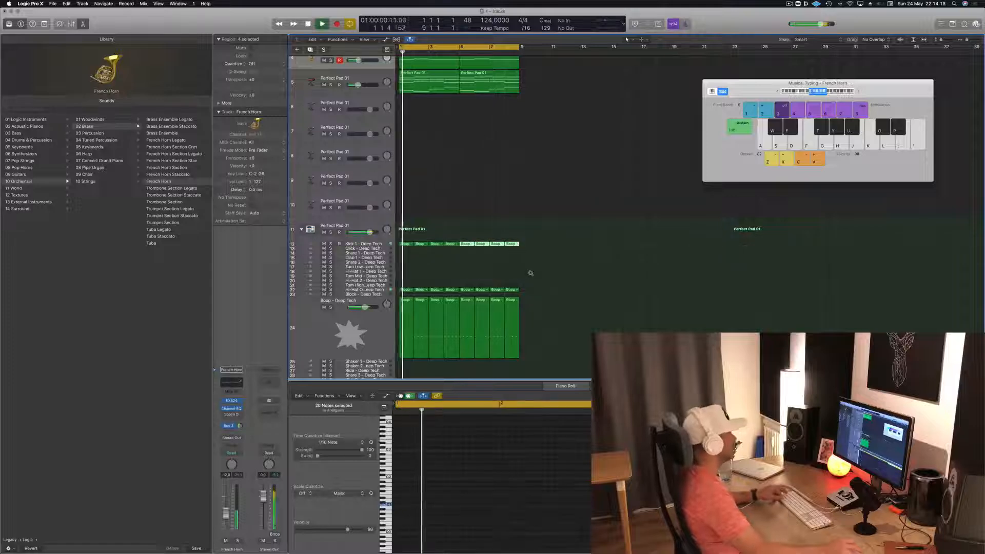
# - Repeat the eight-bar regions of all tracks three times to fill 32 bars
pyautogui.click(503, 216)
pyautogui.scroll(3, 564, 200)
pyautogui.scroll(3, 570, 203)
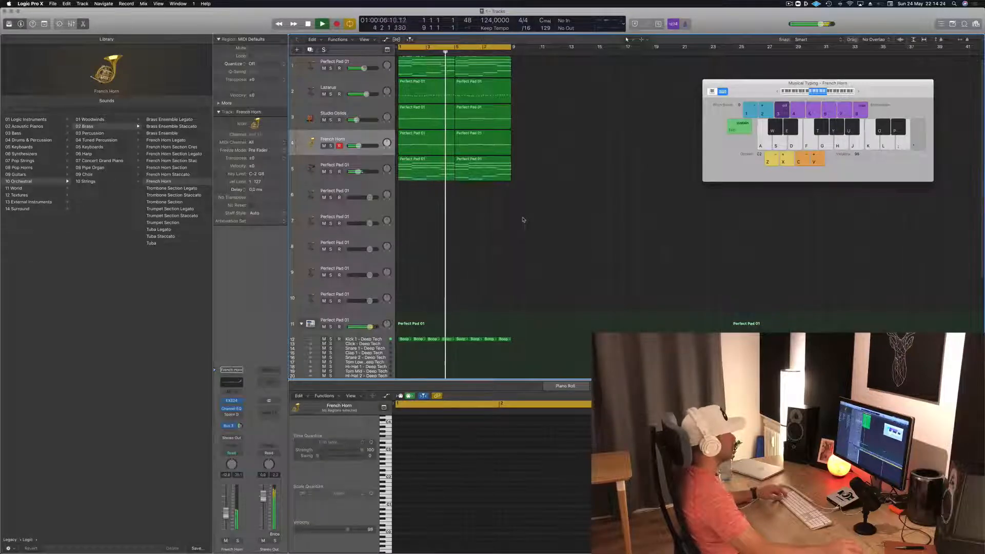
pyautogui.scroll(2, 524, 220)
pyautogui.scroll(-3, 523, 220)
pyautogui.scroll(-2, 524, 220)
pyautogui.press('space')
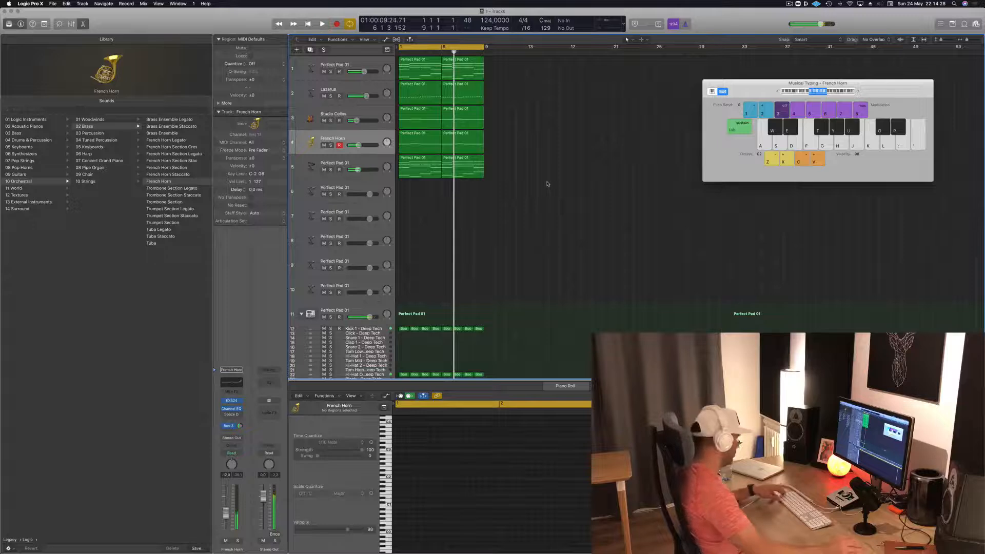
pyautogui.press('super+r')
pyautogui.press('super+r')
pyautogui.press('super+r')
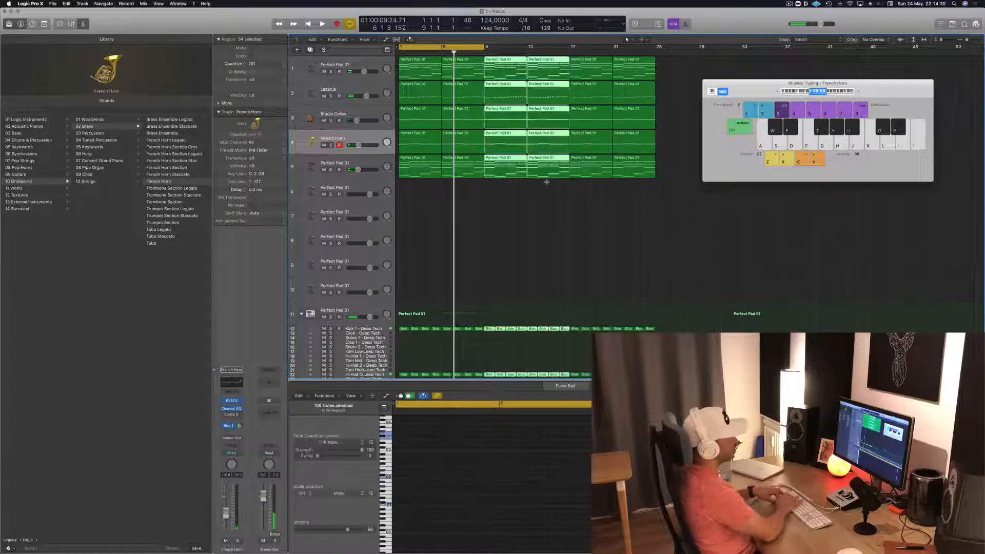
pyautogui.press('space')
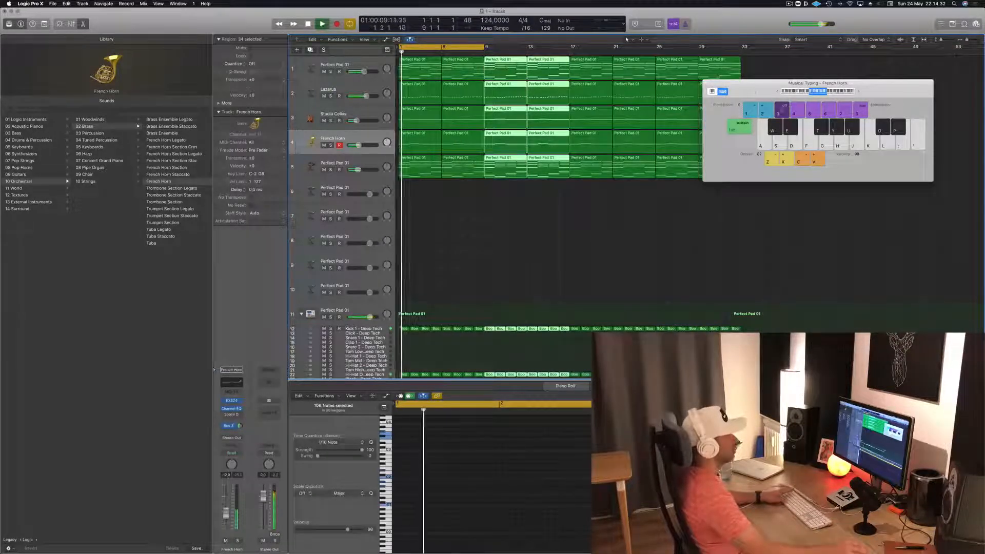
# - Extend the cycle range to the end of the regions at bar 33 and play from the start
pyautogui.moveTo(757, 93); pyautogui.dragTo(843, 139)
pyautogui.moveTo(486, 50); pyautogui.dragTo(742, 50)
pyautogui.press('space')
pyautogui.press('space')
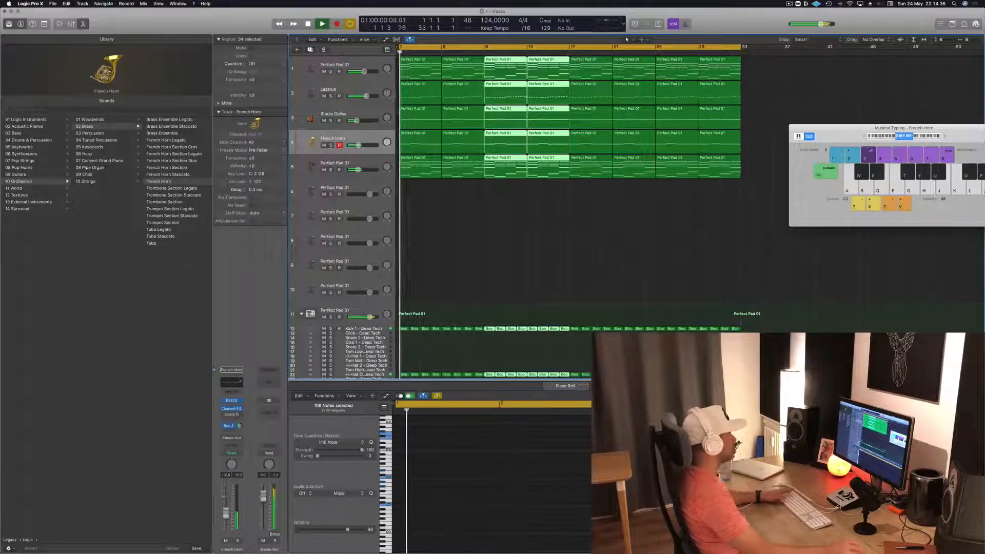
pyautogui.press('space')
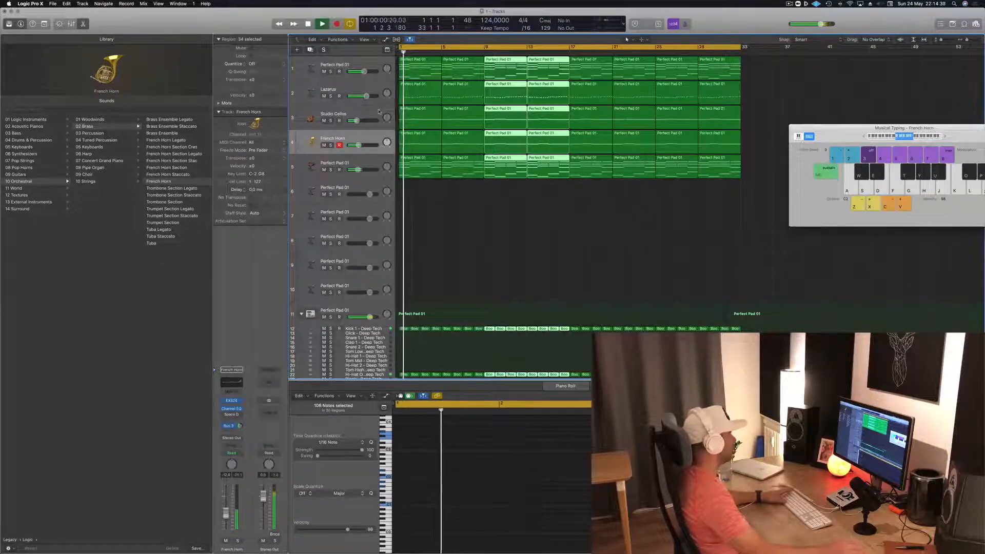
# - Lower the volume of the Perfect Pad 01 synth on track 5 slightly while the arrangement plays
pyautogui.click(380, 161)
pyautogui.press('space')
pyautogui.press('space')
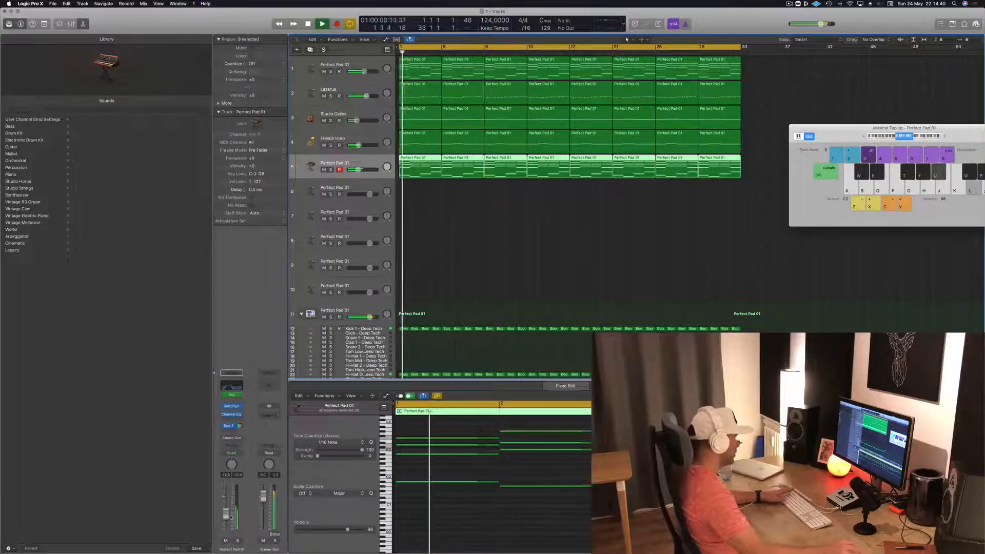
pyautogui.press('k')
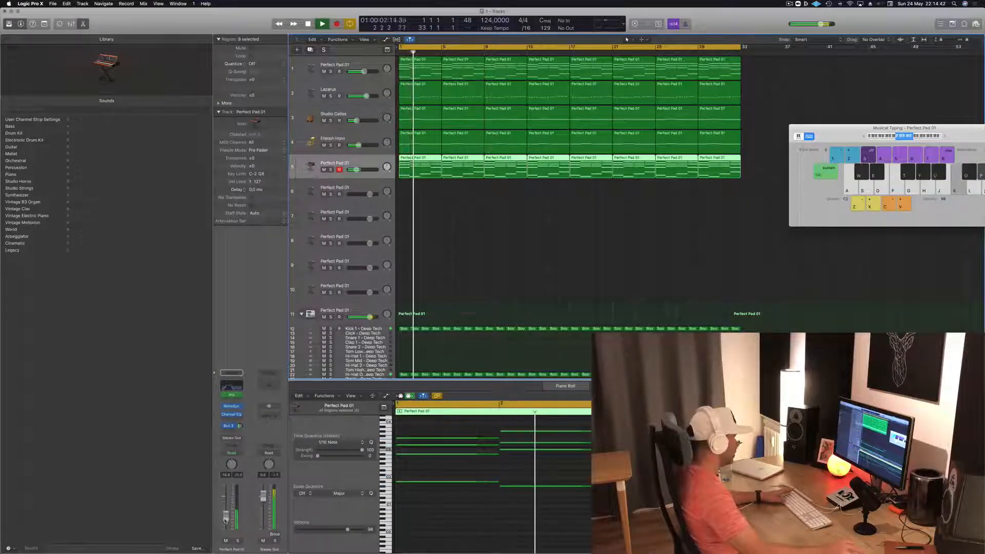
pyautogui.click(466, 257)
# - Copy all 32 kick regions onto the Bleep - Deep Tech track and transpose their notes to that track's pitch
pyautogui.scroll(-5, 466, 258)
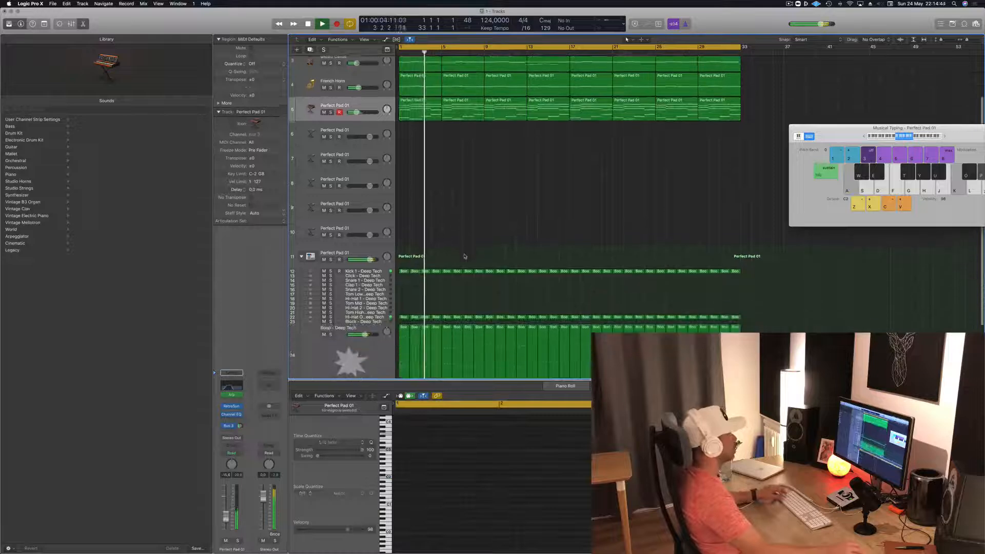
pyautogui.press('space')
pyautogui.moveTo(761, 193); pyautogui.dragTo(399, 362)
pyautogui.click(451, 505)
pyautogui.press('super+a')
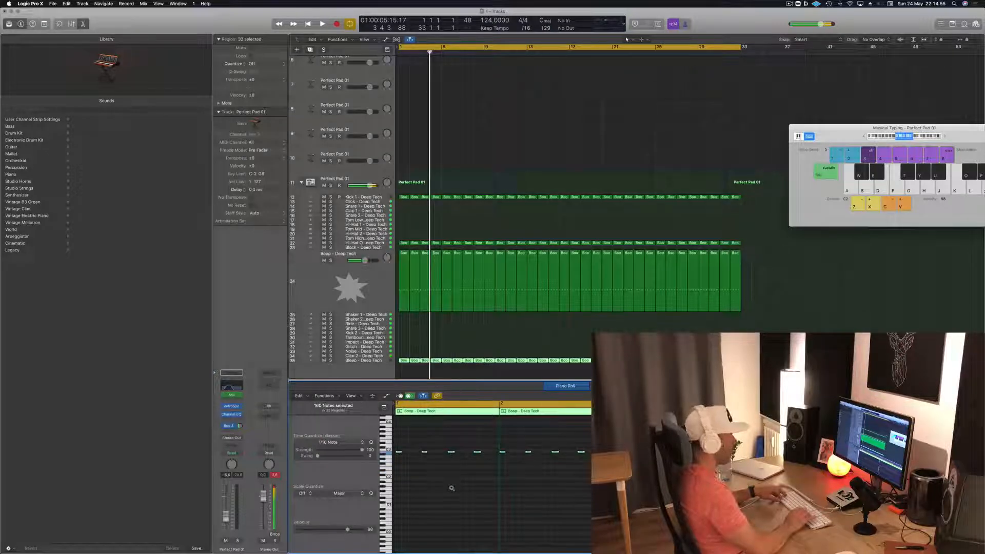
pyautogui.press('Return')
pyautogui.press('space')
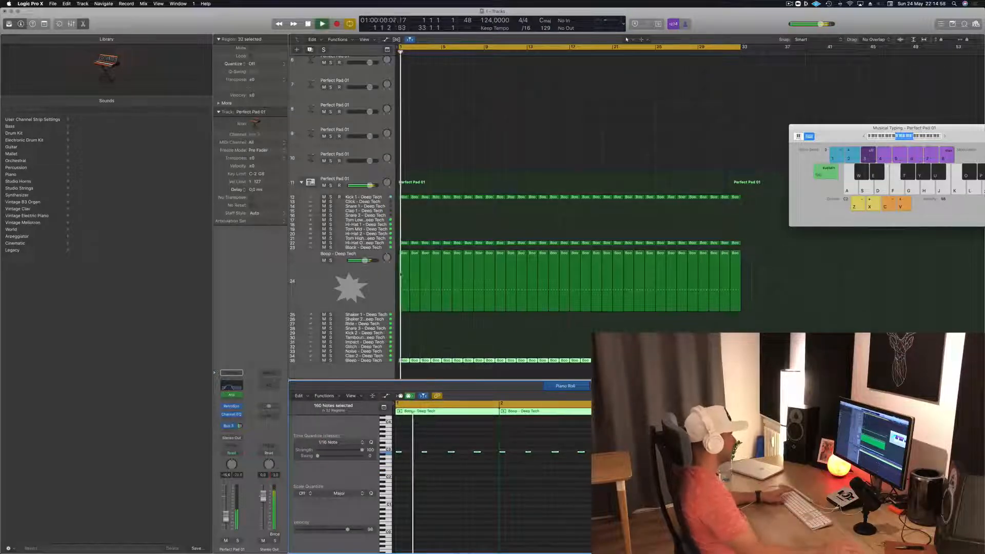
# - Replace the Bleep - Deep Tech sound with the Block - After Party percussion kit piece and listen to it
pyautogui.click(384, 360)
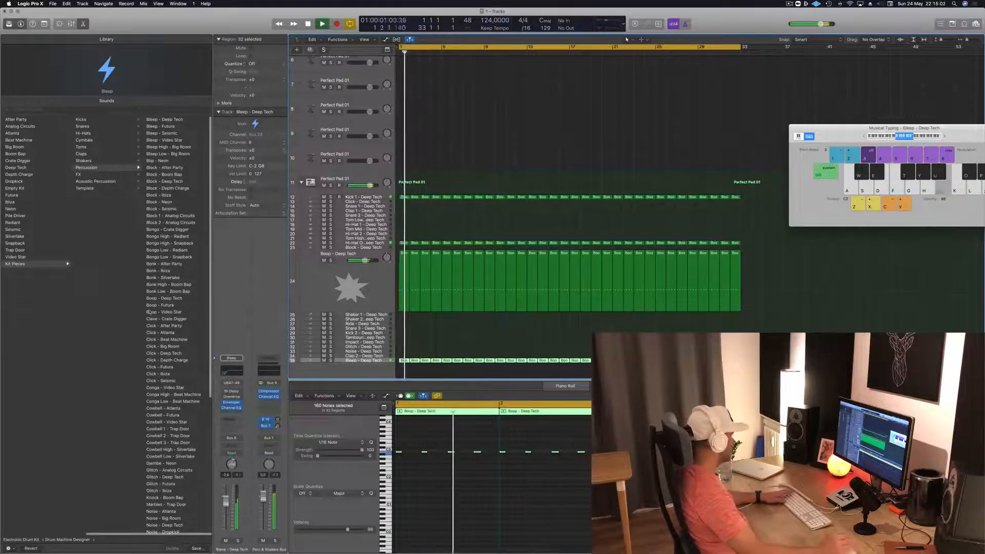
pyautogui.scroll(-1, 173, 308)
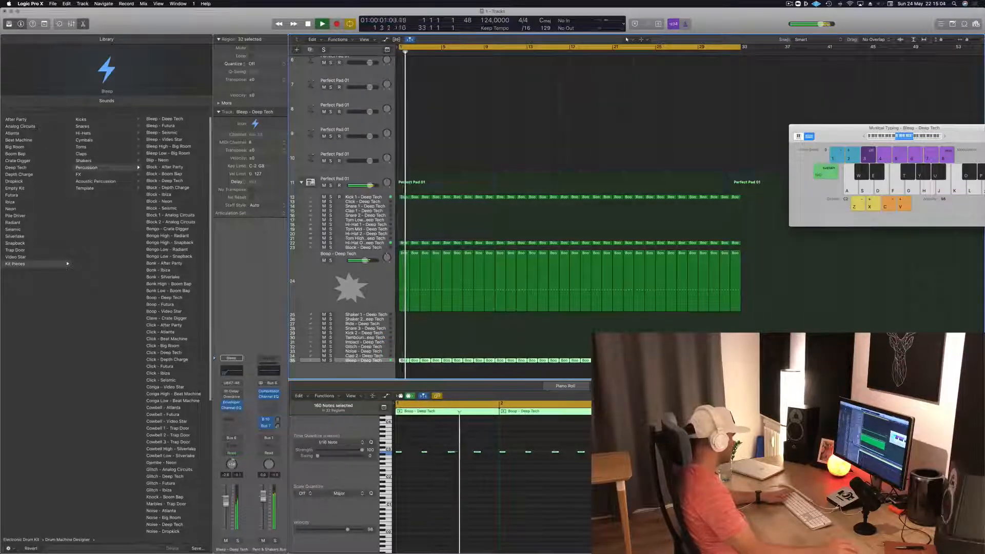
pyautogui.click(169, 167)
pyautogui.press('space')
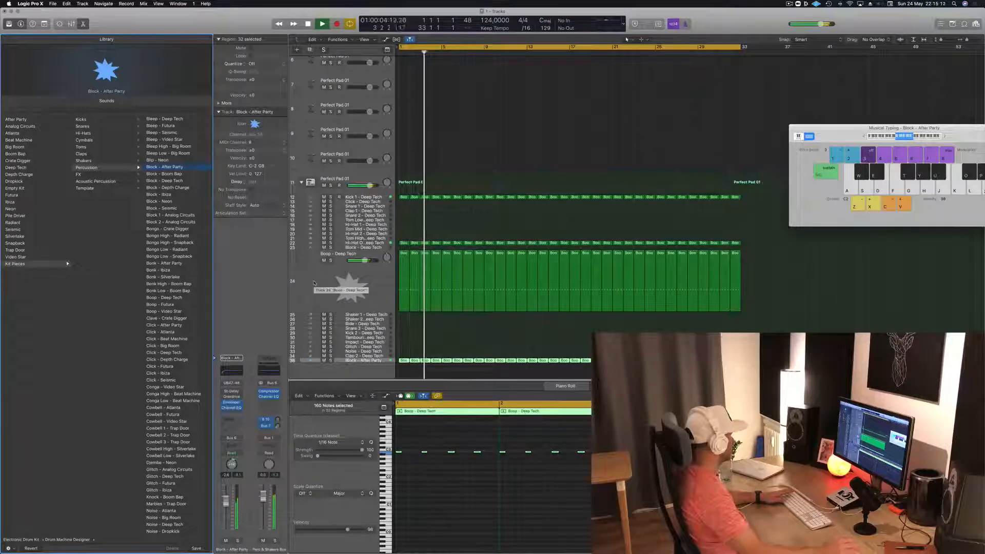
pyautogui.press('space')
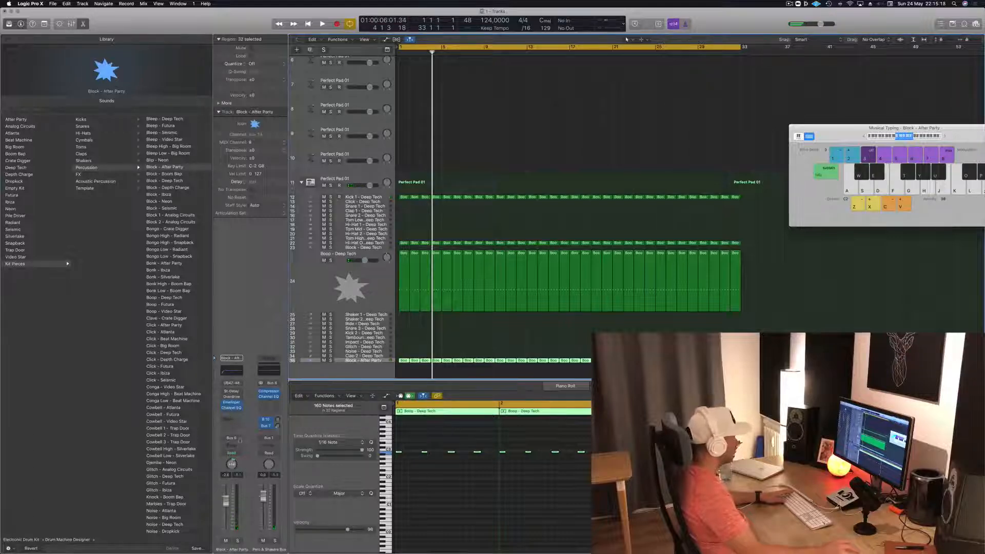
# - Set the Block - After Party track to no output and replay the arrangement from the start
pyautogui.click(239, 440)
pyautogui.click(239, 454)
pyautogui.press('Return')
pyautogui.press('space')
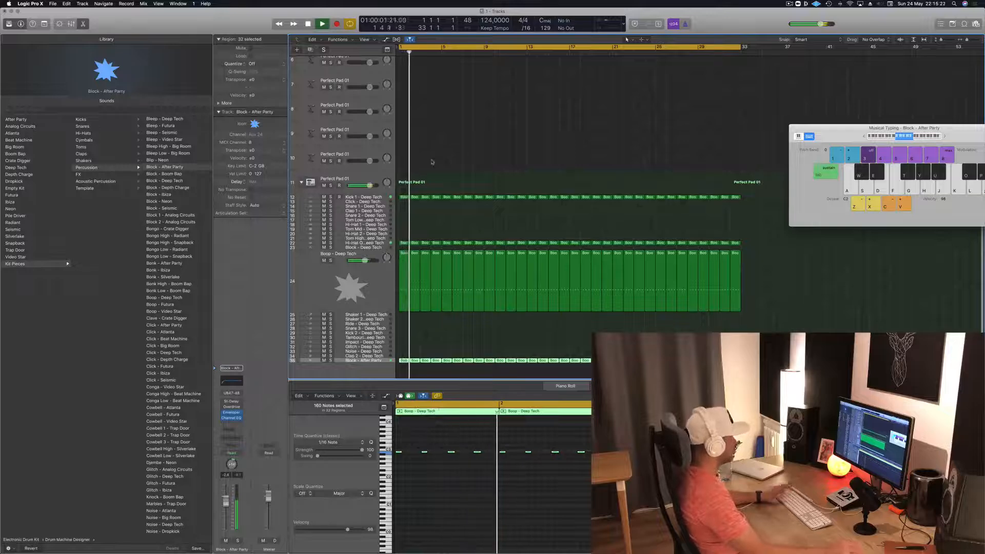
pyautogui.press('Return')
# - Insert a stereo Compressor after the Channel EQ on the Perfect Pad 01 synth on track 5
pyautogui.scroll(5, 416, 139)
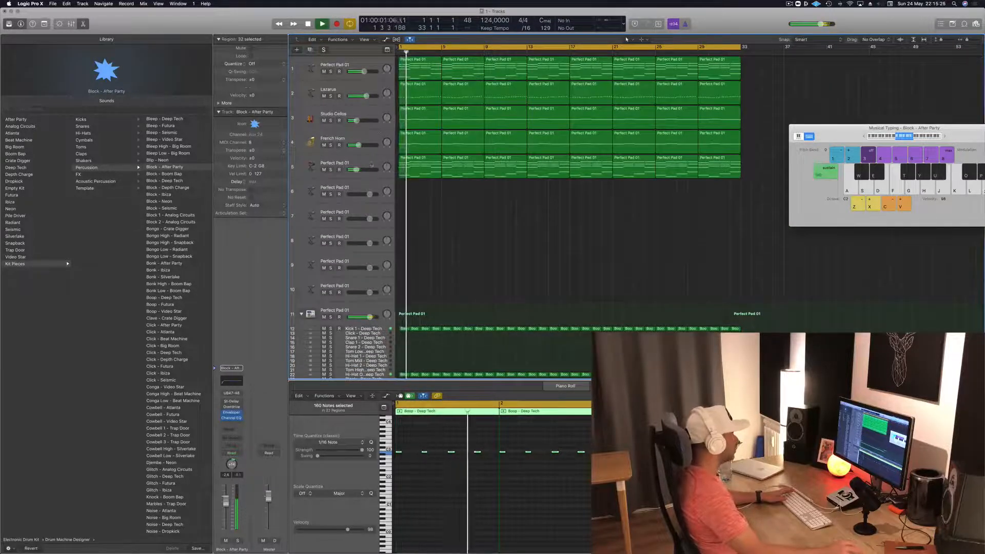
pyautogui.click(372, 156)
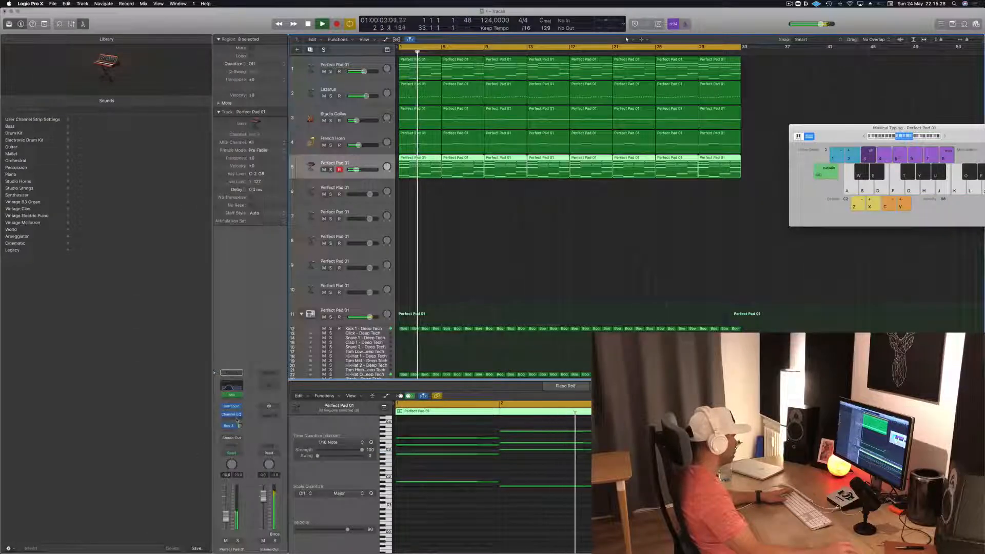
pyautogui.click(239, 417)
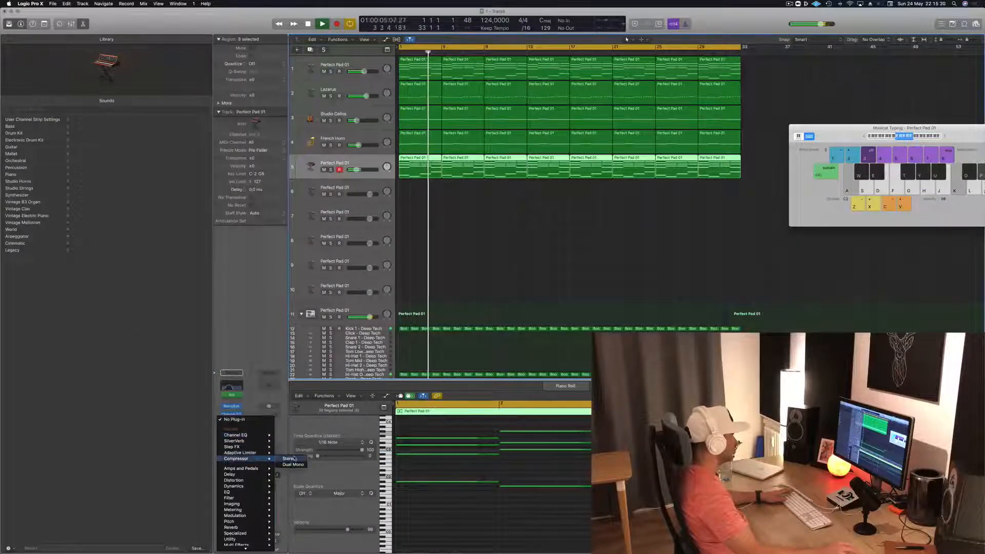
pyautogui.click(287, 460)
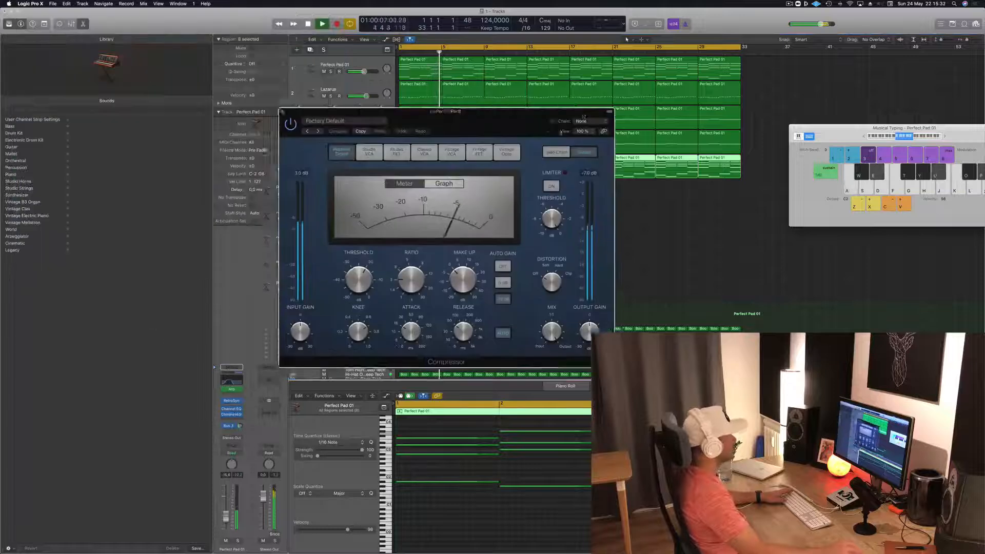
# - Examine the bus sources available for the compressor's side chain, and move the plug-in window aside
pyautogui.moveTo(644, 155)
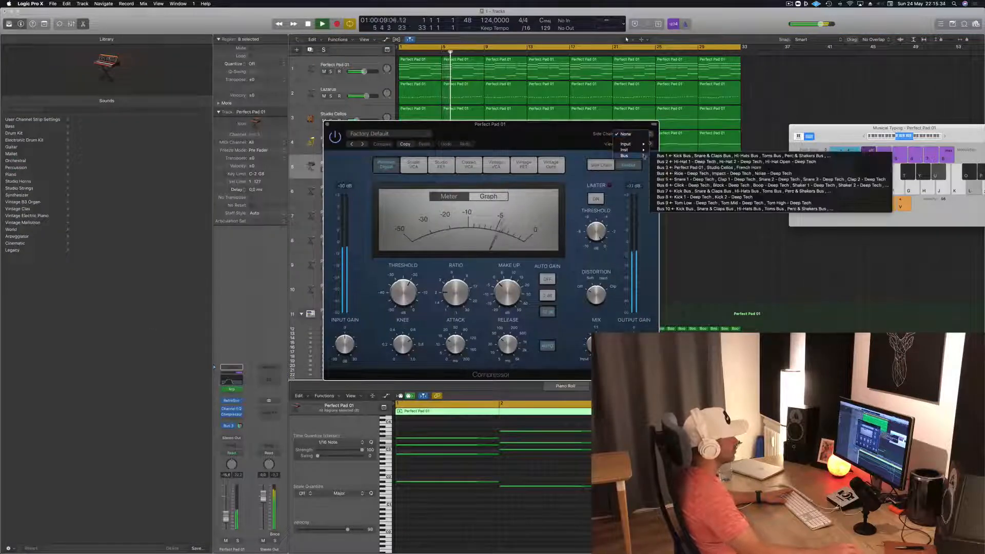
pyautogui.click(708, 248)
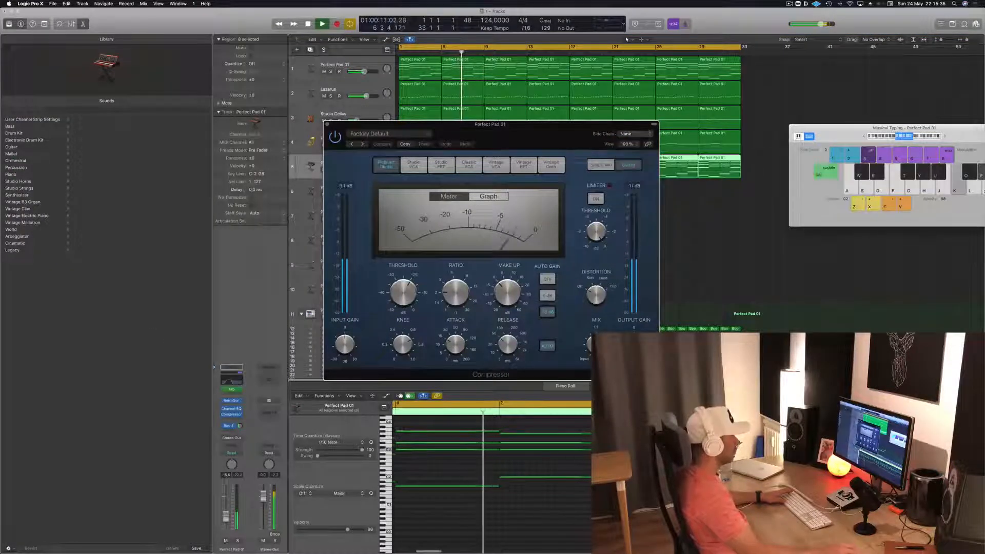
pyautogui.press('space')
pyautogui.click(708, 248)
pyautogui.moveTo(513, 124); pyautogui.dragTo(873, 111)
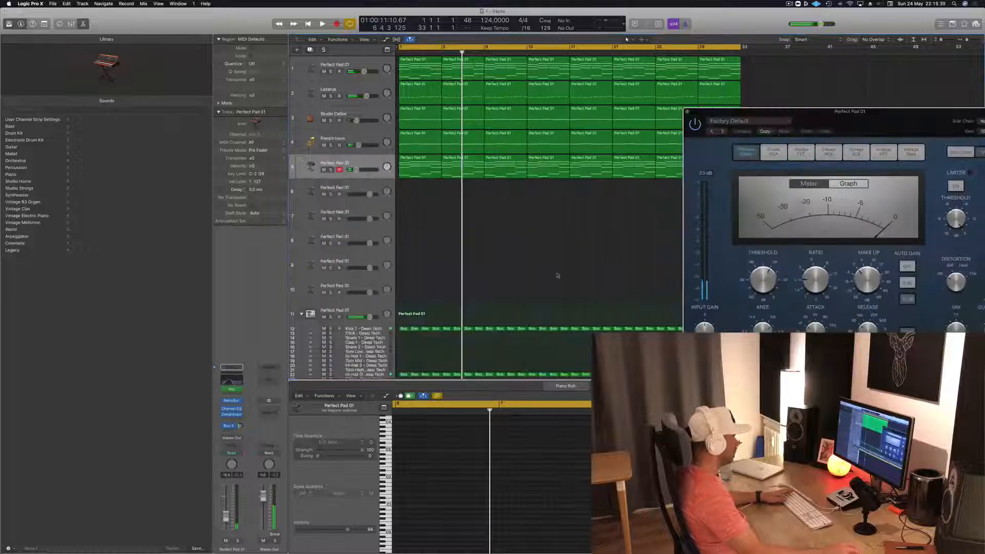
# - Rename the Block - After Party track SIDECHAIN and bring the compressor window back into full view
pyautogui.scroll(-5, 373, 301)
pyautogui.scroll(-1, 373, 301)
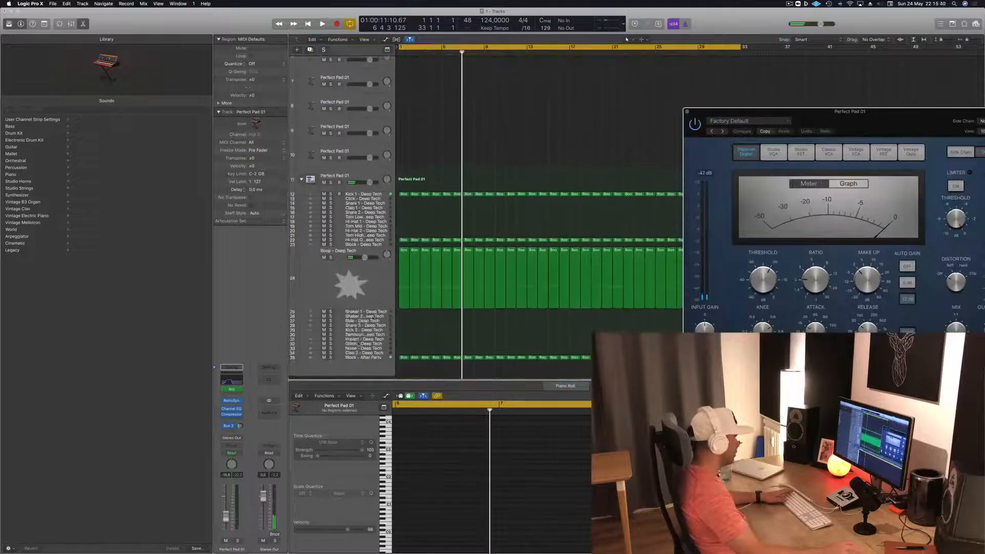
pyautogui.click(355, 361)
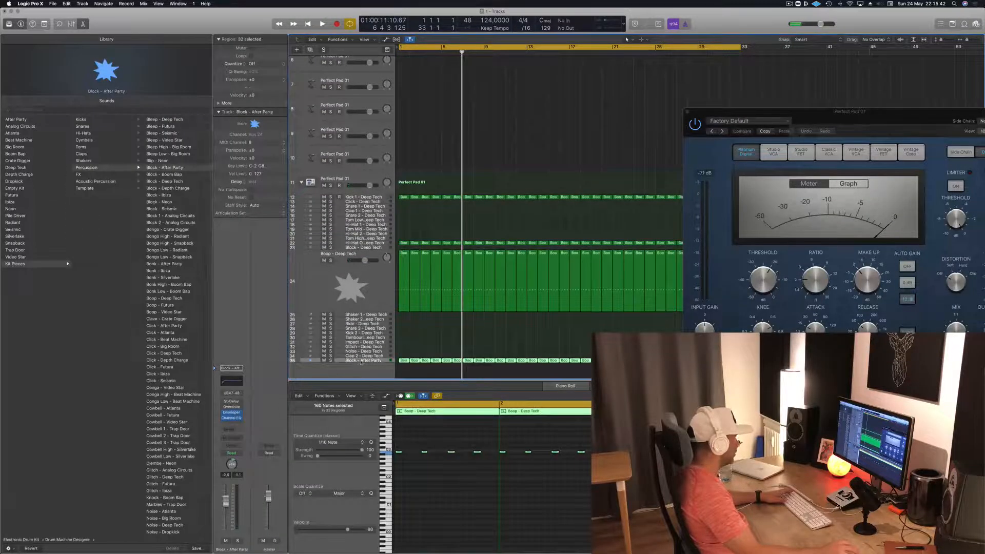
pyautogui.write('SIDECHAIN')
pyautogui.press('Return')
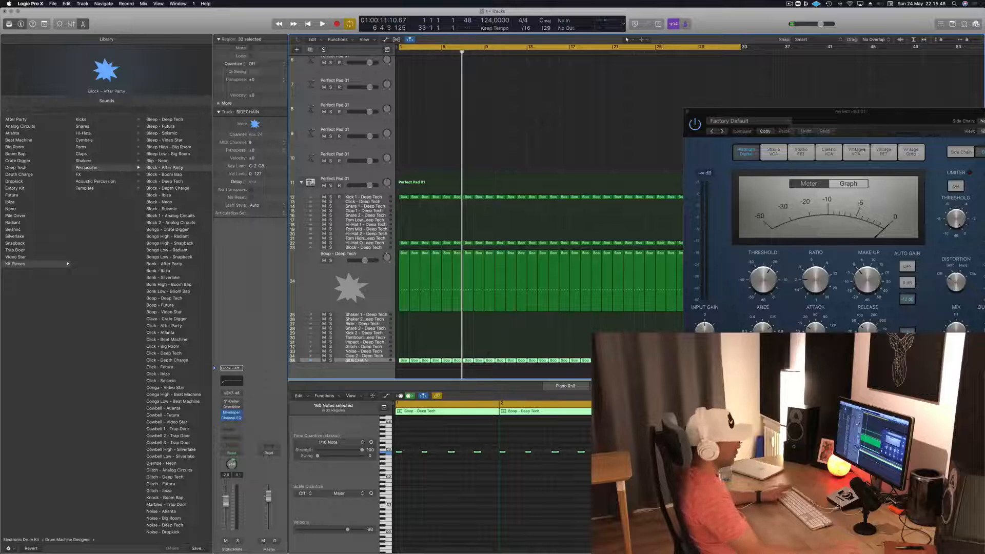
pyautogui.moveTo(895, 127); pyautogui.dragTo(722, 148)
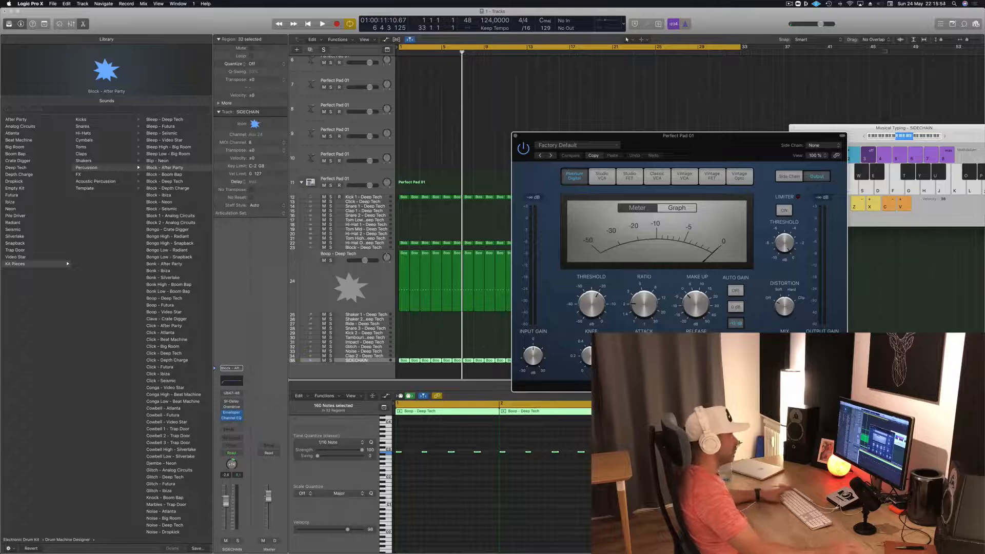
# - Show the compressor's side-chain detection and filter settings, then replay the arrangement from the start
pyautogui.click(795, 175)
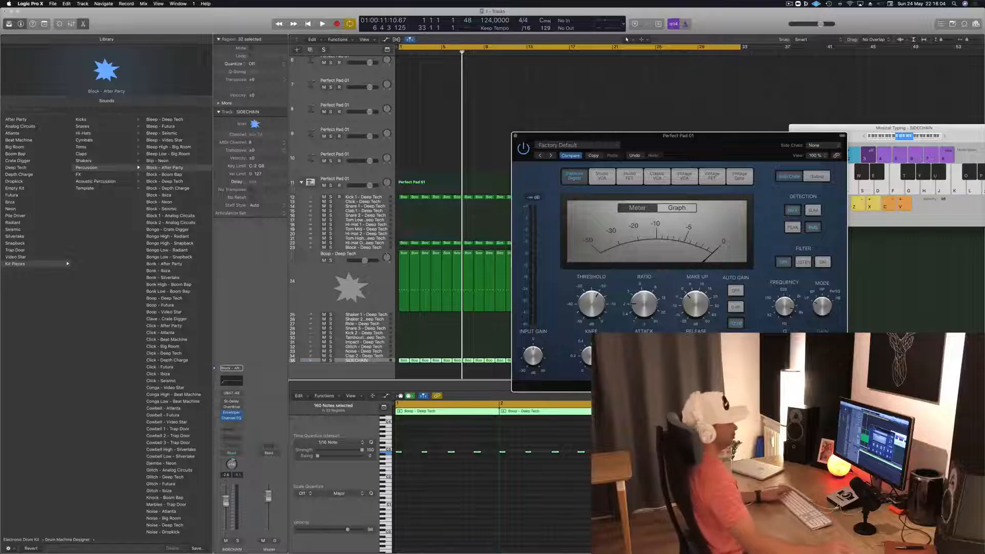
pyautogui.moveTo(730, 162)
pyautogui.mouseDown()
pyautogui.moveTo(727, 148)
pyautogui.moveTo(740, 155)
pyautogui.mouseUp()
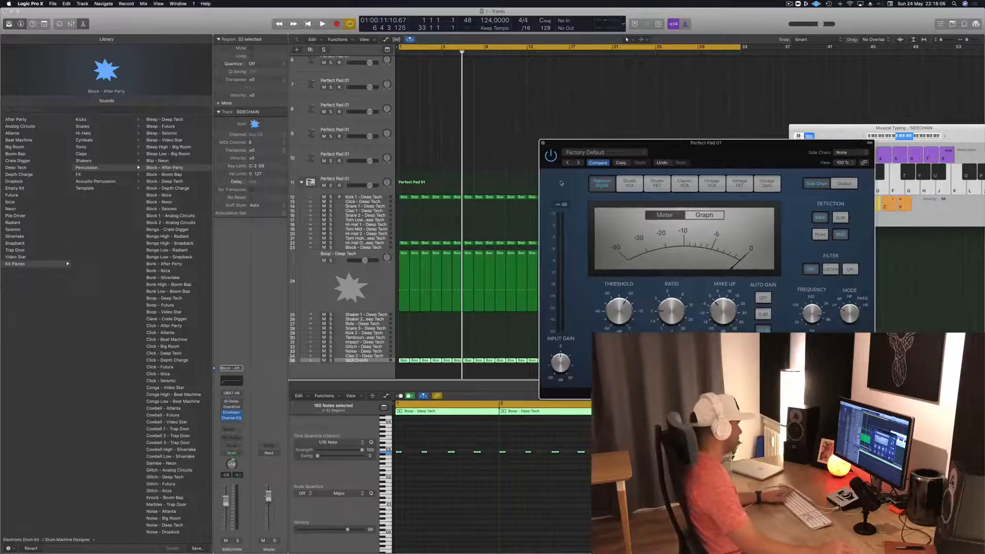
pyautogui.click(497, 146)
pyautogui.hscroll(-1, 497, 145)
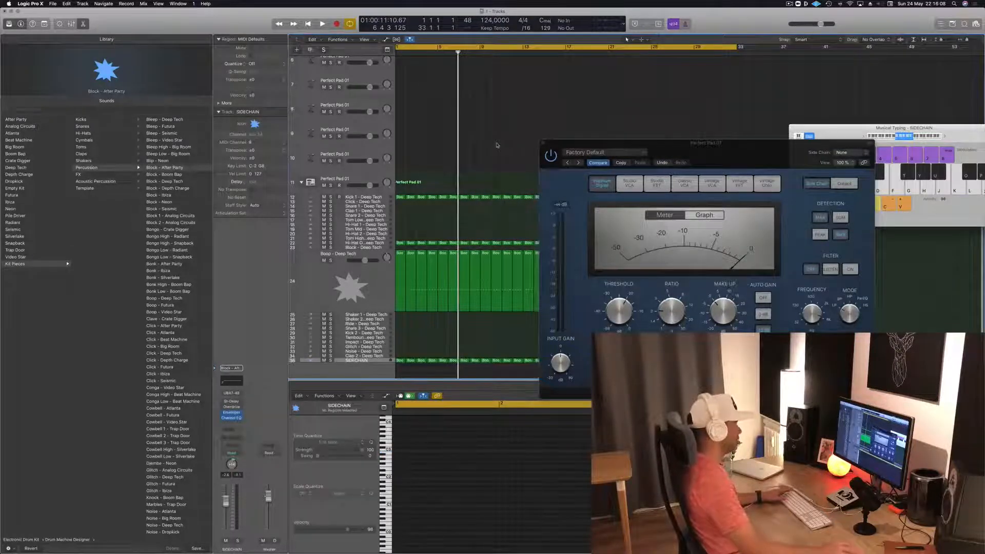
pyautogui.press('space')
pyautogui.scroll(5, 468, 160)
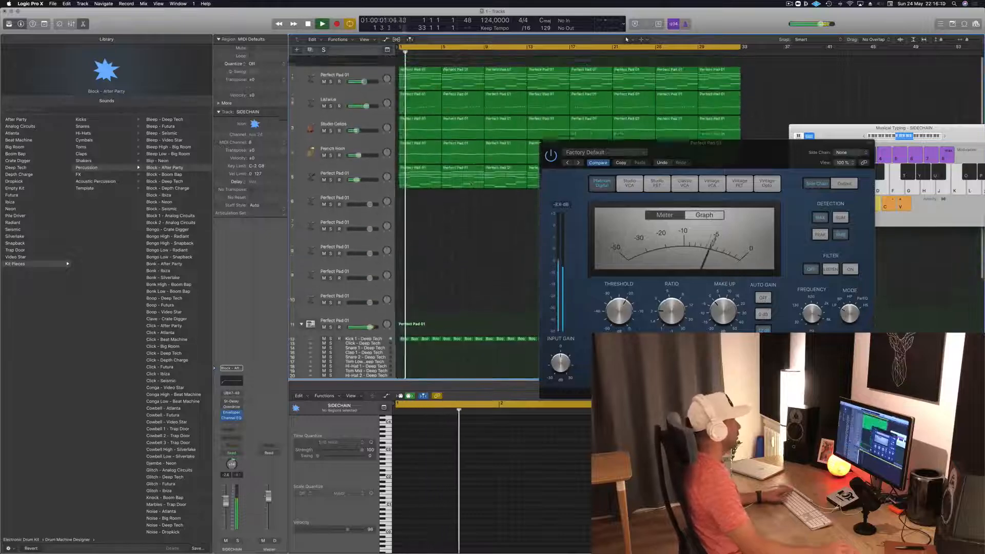
# - Select the Perfect Pad 01 synth on track 5 and examine the instrument sources available for its compressor's side chain
pyautogui.click(335, 163)
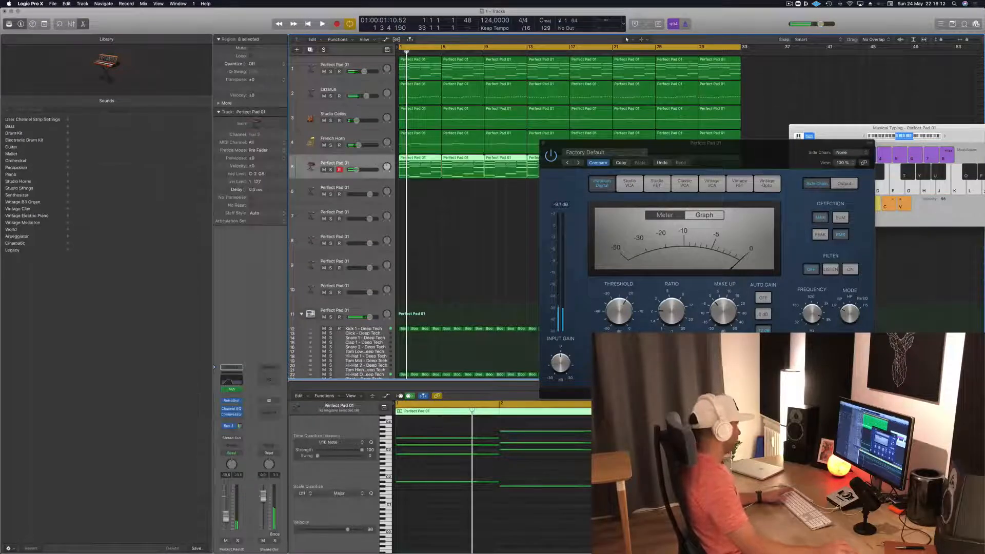
pyautogui.press('space')
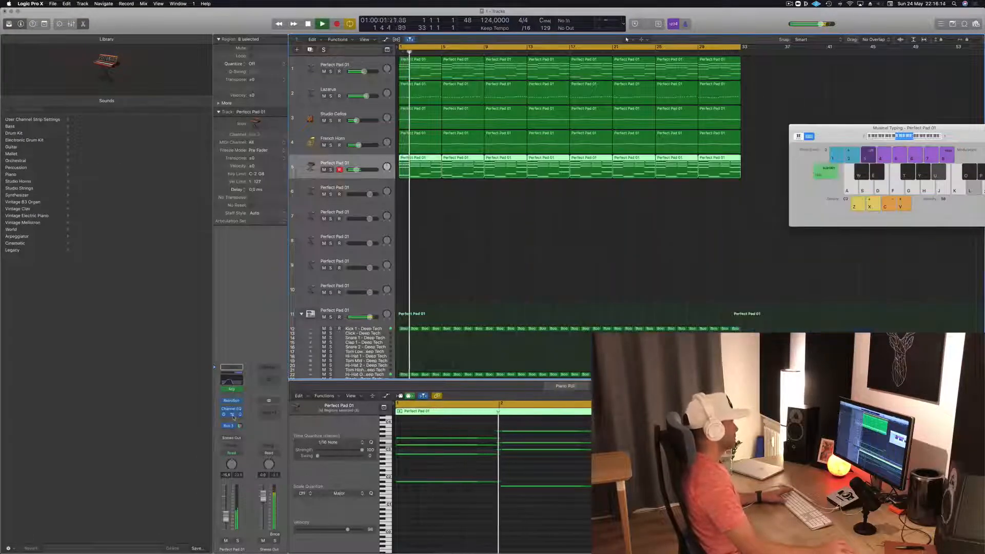
pyautogui.click(232, 414)
pyautogui.click(233, 415)
pyautogui.click(843, 152)
pyautogui.moveTo(844, 175)
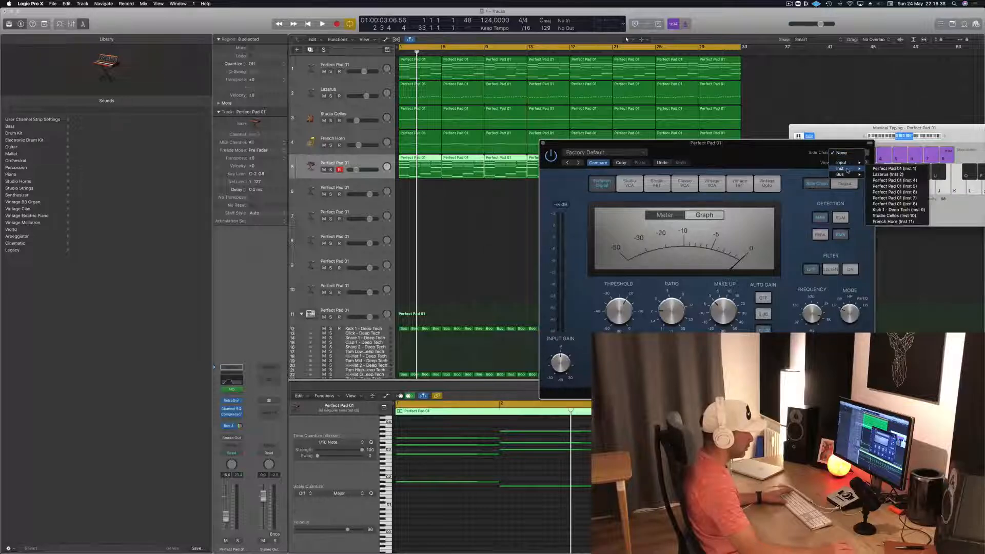
pyautogui.click(759, 160)
pyautogui.moveTo(759, 161); pyautogui.dragTo(753, 159)
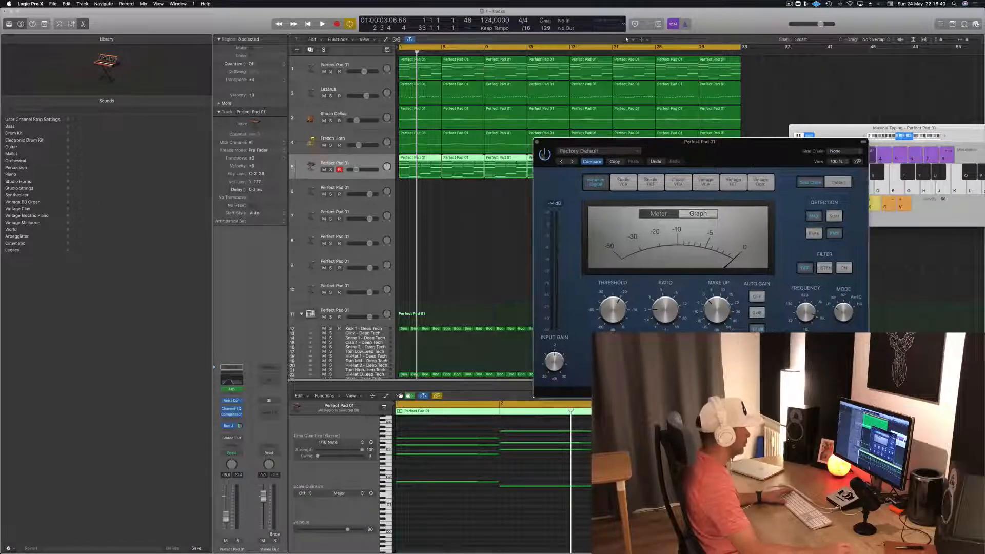
# - Close the compressor window, select the SIDECHAIN track and play a short passage to check its signal
pyautogui.click(537, 141)
pyautogui.scroll(-5, 468, 242)
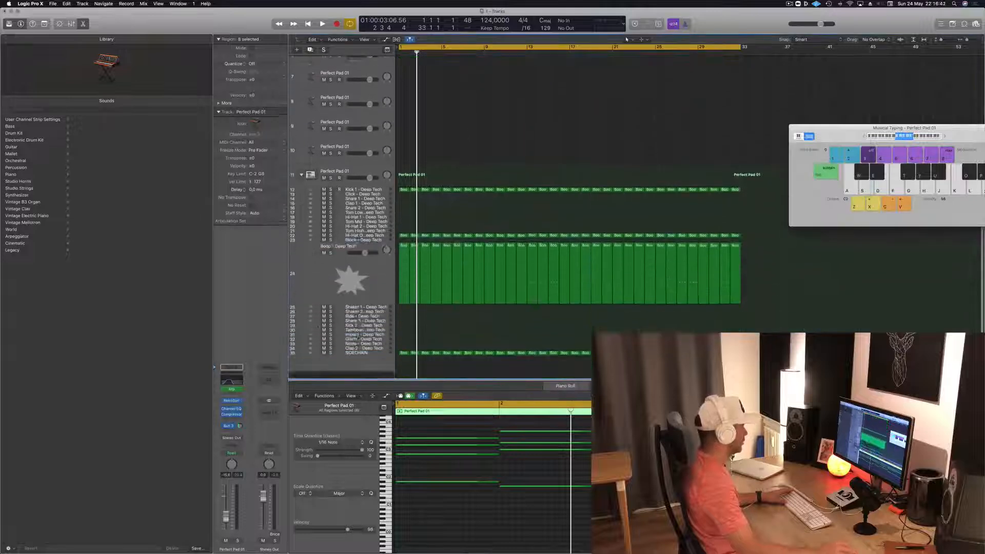
pyautogui.click(379, 362)
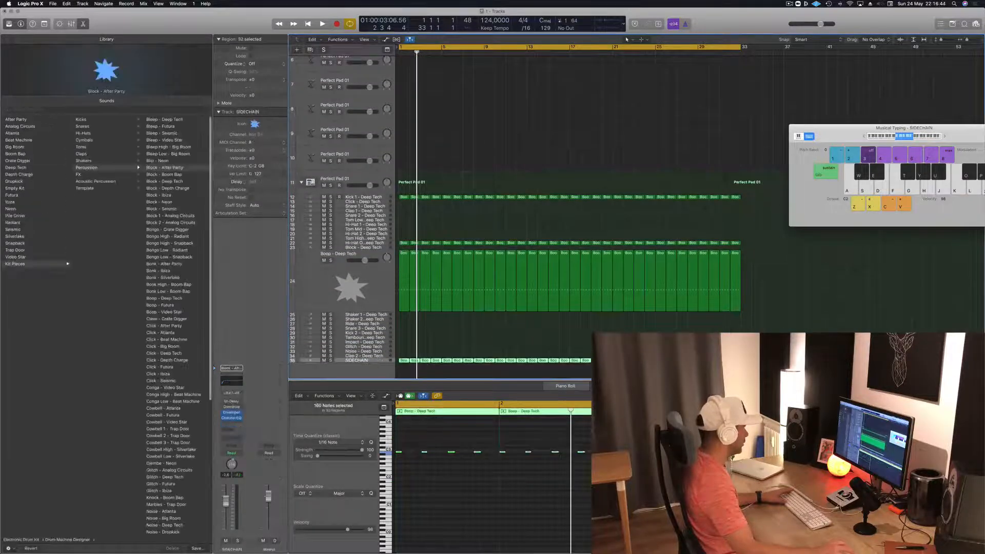
pyautogui.press('Return')
pyautogui.press('space')
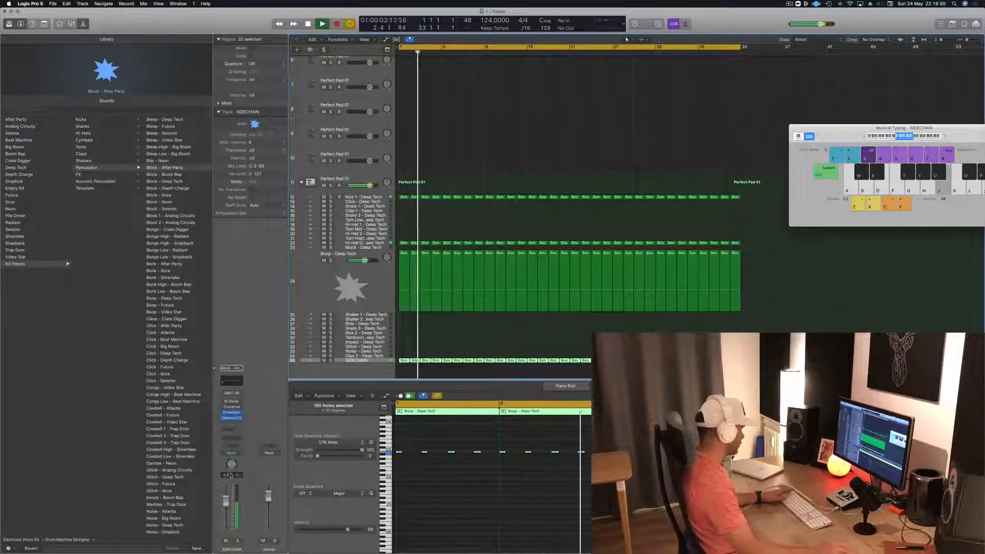
pyautogui.press('space')
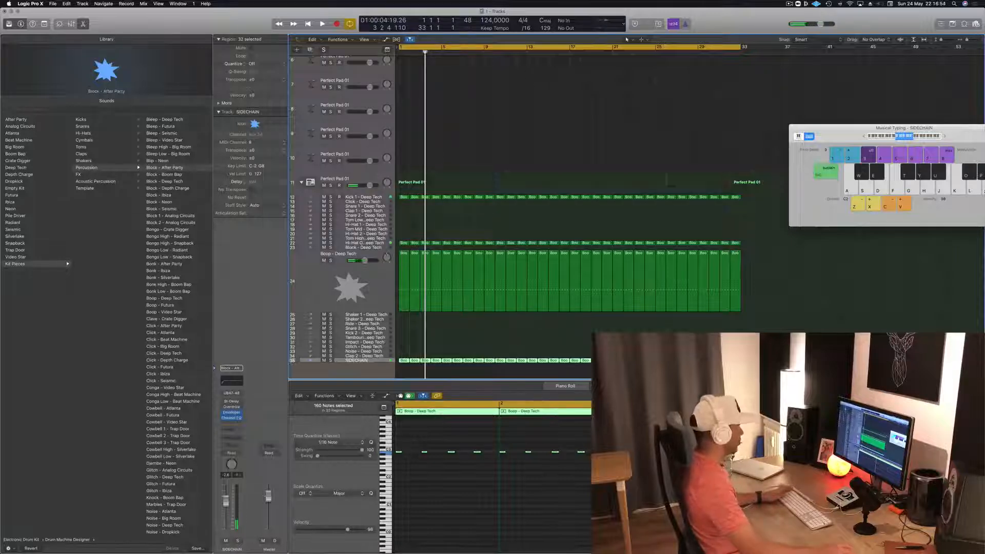
# - Return to the track 5 synth, reopen its compressor and review the side-chain instrument list for the SIDECHAIN track
pyautogui.press('Up')
pyautogui.press('Up')
pyautogui.press('Up')
pyautogui.press('Up')
pyautogui.press('Up')
pyautogui.press('Up')
pyautogui.press('Up')
pyautogui.press('Up')
pyautogui.press('Up')
pyautogui.press('Up')
pyautogui.press('Up')
pyautogui.press('Up')
pyautogui.press('Up')
pyautogui.press('Up')
pyautogui.press('Up')
pyautogui.press('Up')
pyautogui.press('Up')
pyautogui.press('Up')
pyautogui.press('Up')
pyautogui.press('Up')
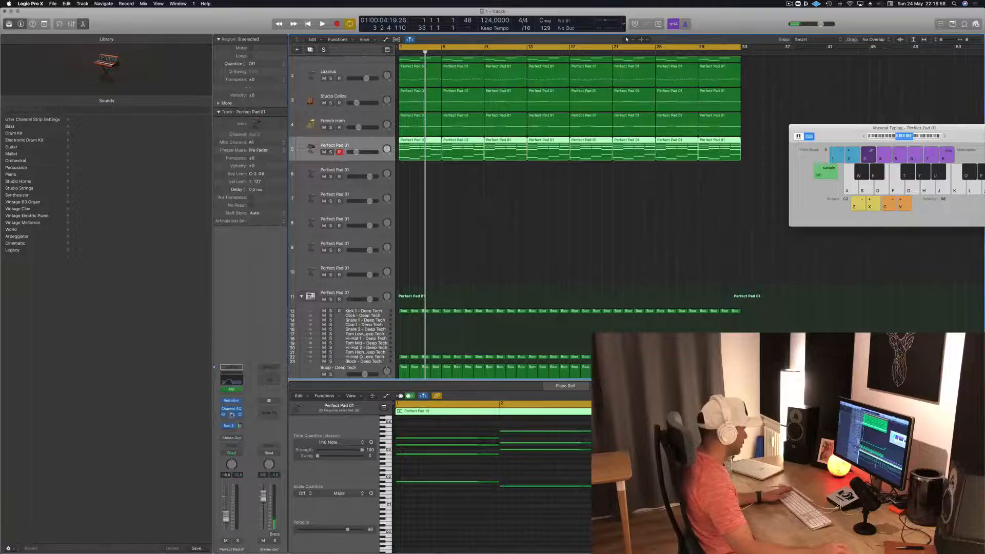
pyautogui.click(232, 415)
pyautogui.click(232, 416)
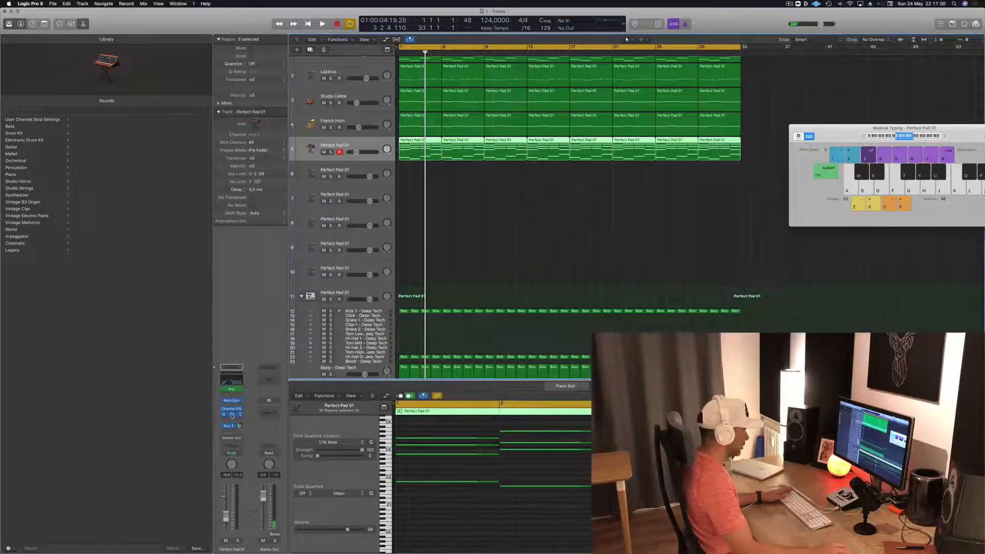
pyautogui.click(232, 416)
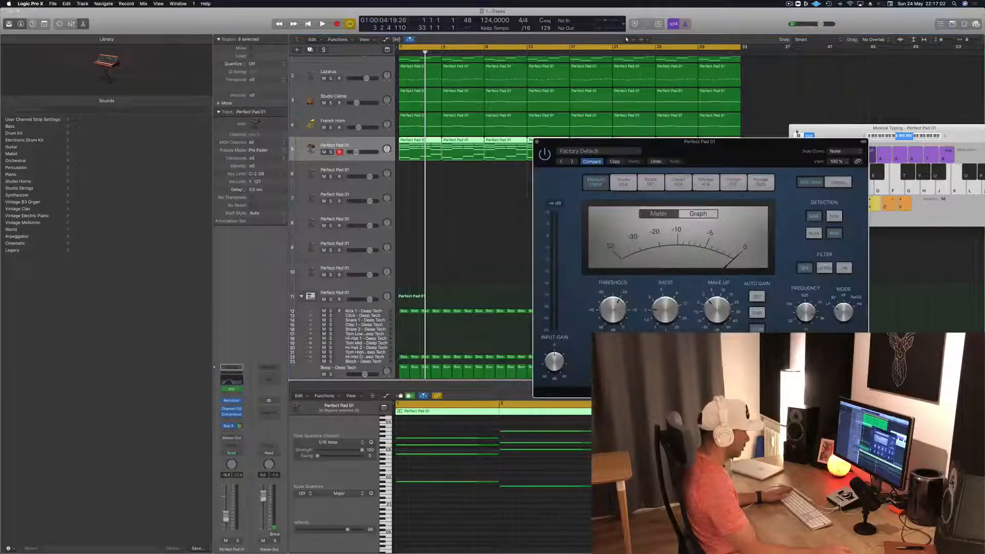
pyautogui.click(840, 151)
pyautogui.moveTo(845, 170)
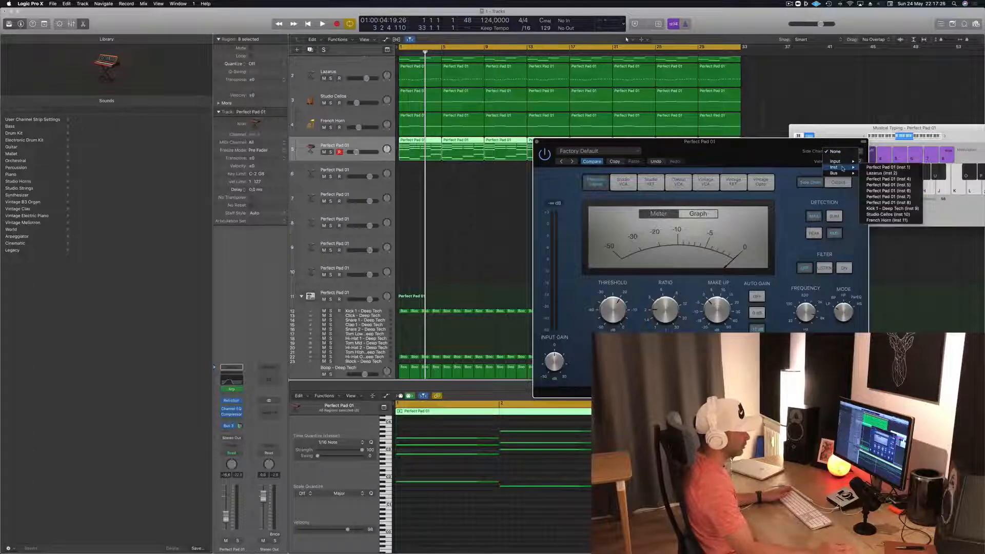
pyautogui.click(454, 214)
# - Add a Bus 11 send to the SIDECHAIN track and set the new aux channel to no output
pyautogui.scroll(-5, 501, 227)
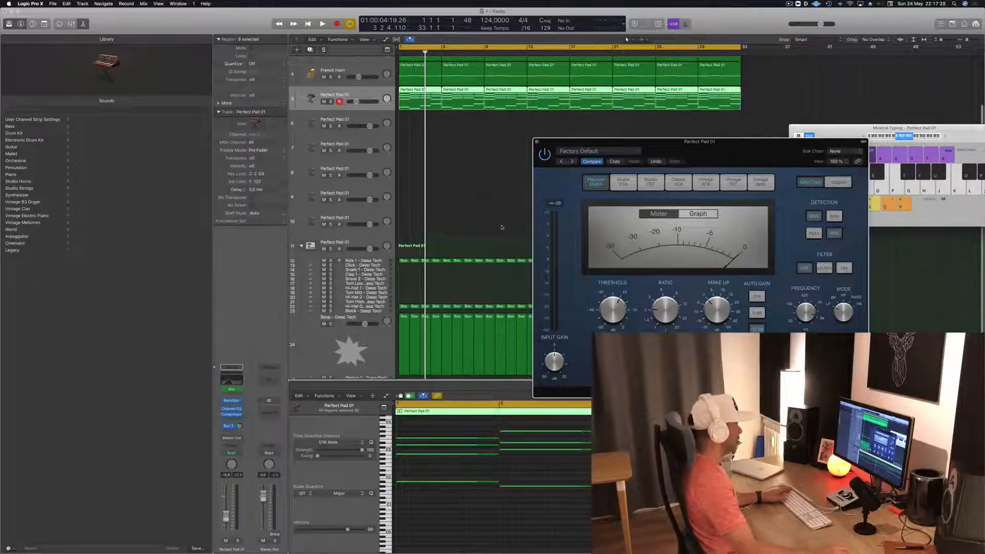
pyautogui.press('Return')
pyautogui.press('space')
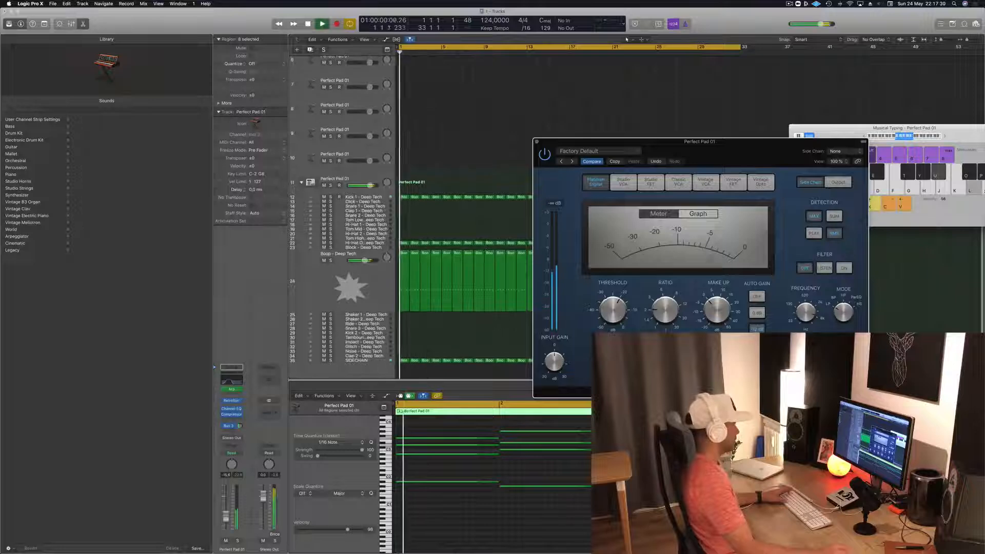
pyautogui.click(375, 362)
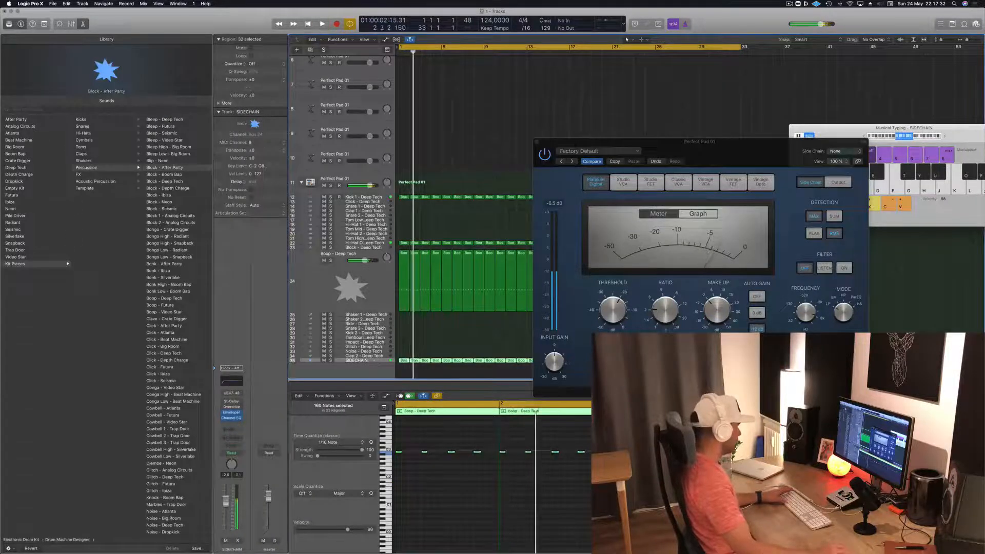
pyautogui.click(229, 426)
pyautogui.moveTo(235, 442)
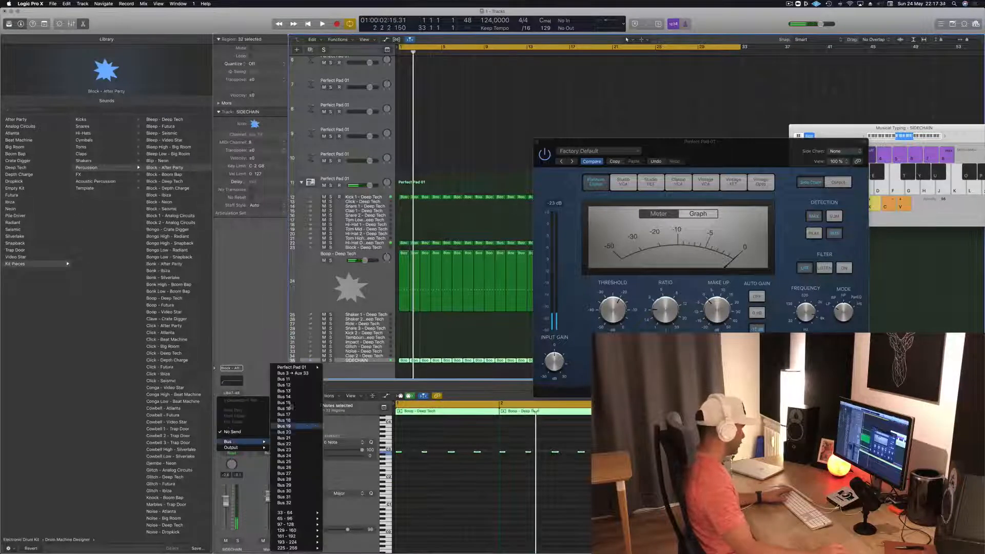
pyautogui.click(304, 381)
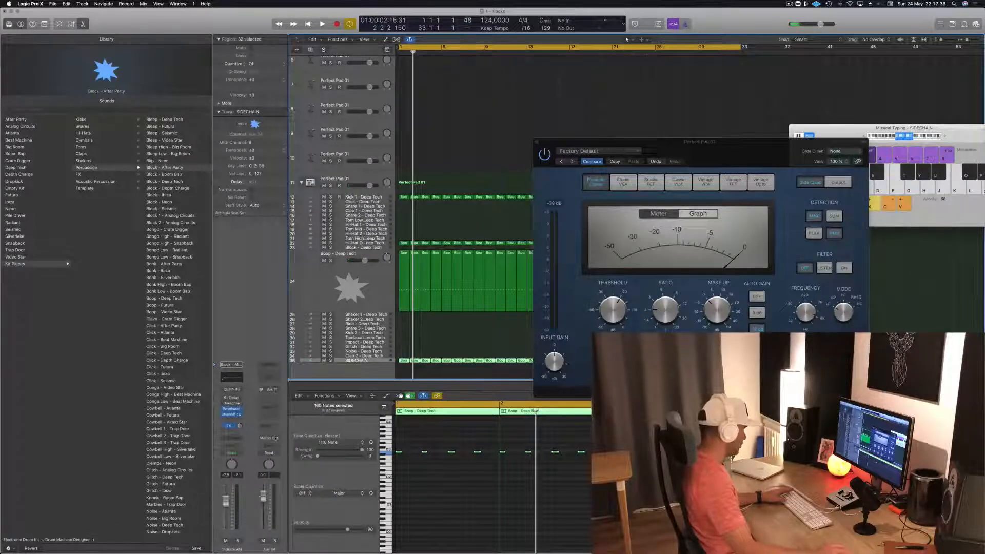
pyautogui.click(275, 439)
pyautogui.click(276, 454)
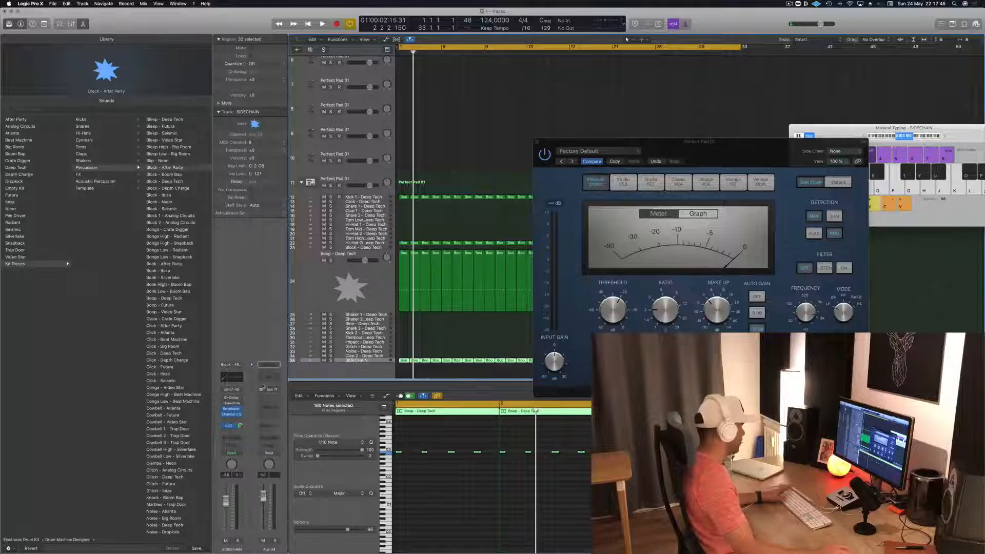
# - Set the track 5 compressor's side chain to Bus 11 from the SIDECHAIN track and reposition the plug-in window
pyautogui.press('space')
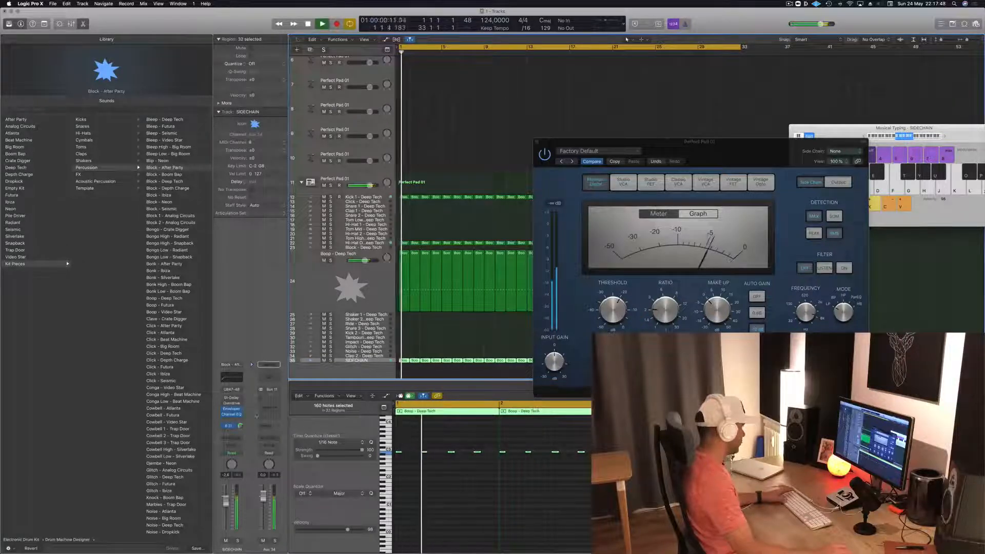
pyautogui.click(840, 151)
pyautogui.moveTo(840, 174)
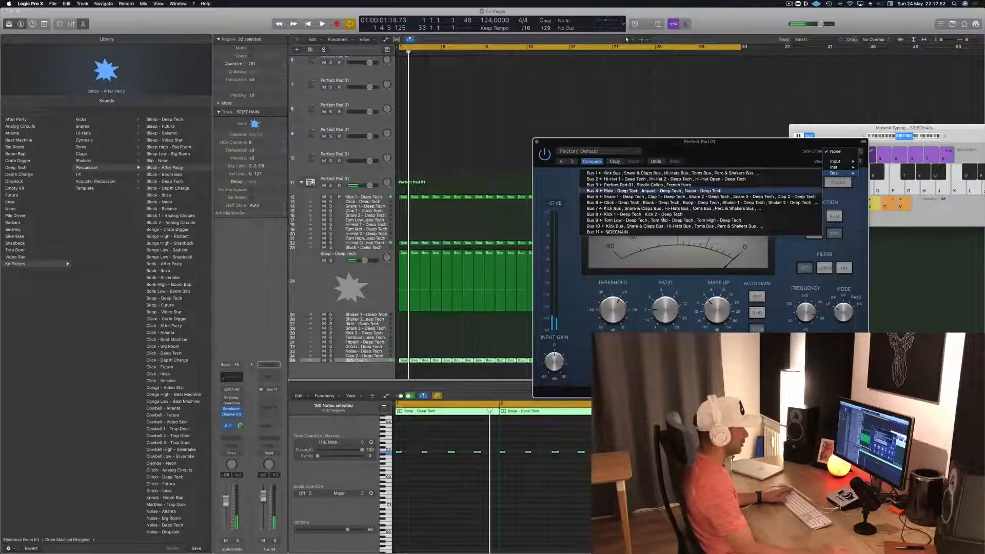
pyautogui.click(635, 232)
pyautogui.press('space')
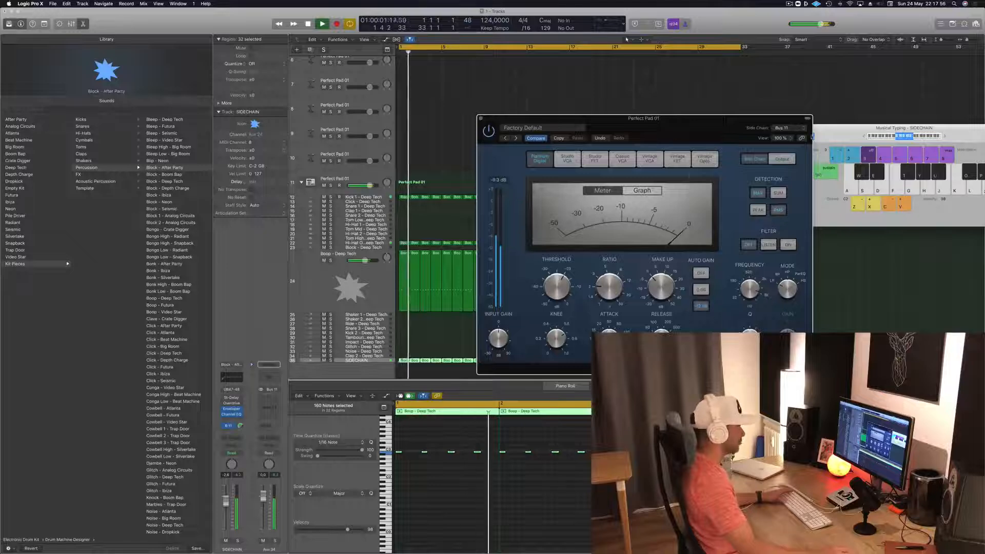
pyautogui.moveTo(672, 140); pyautogui.dragTo(704, 151)
# - Switch the compressor's detection to Peak, lower the threshold and raise the ratio while replaying the arrangement
pyautogui.press('space')
pyautogui.press('space')
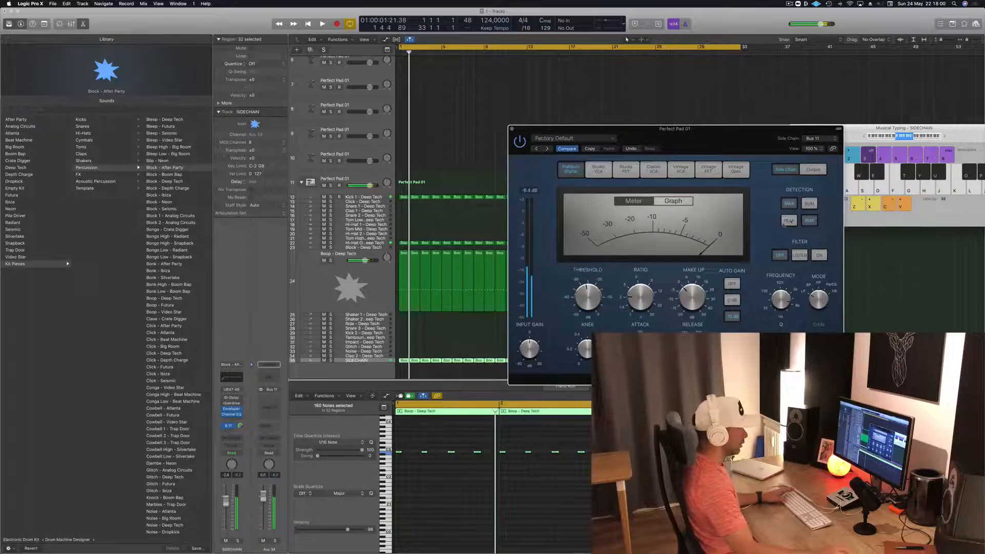
pyautogui.press('space')
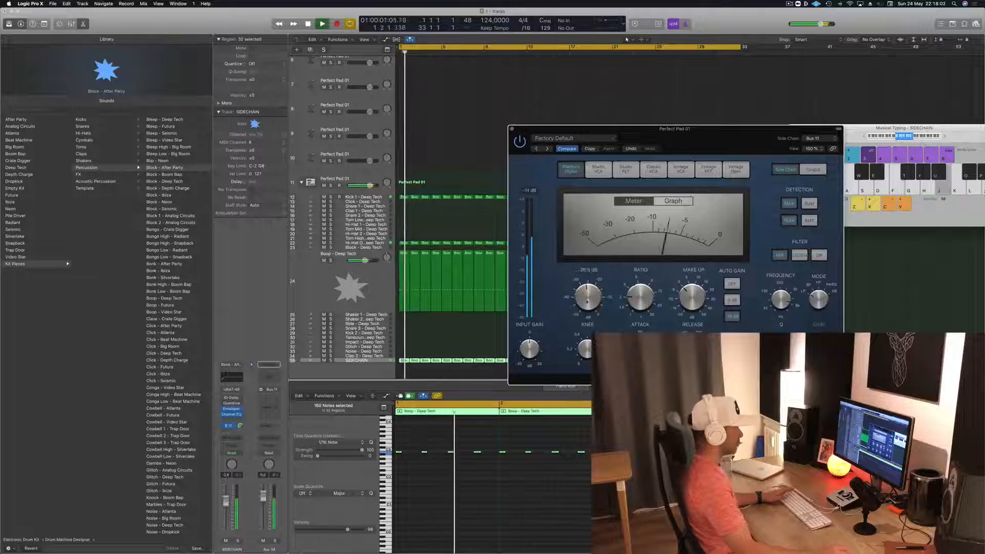
pyautogui.moveTo(646, 291); pyautogui.dragTo(648, 283)
pyautogui.press('space')
pyautogui.press('space')
pyautogui.press('space')
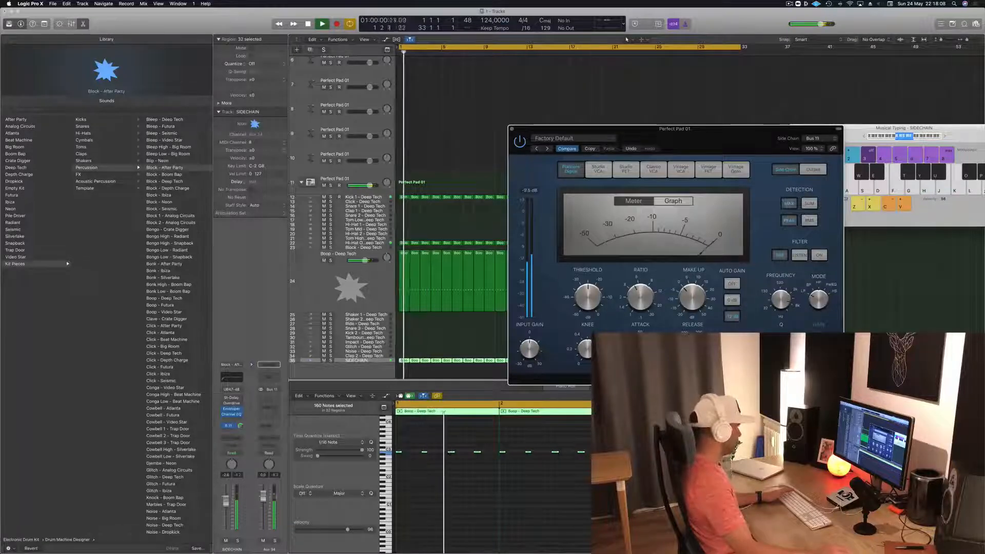
# - Select the Perfect Pad 01 synth on track 5 and switch the compressor display to Graph during playback
pyautogui.scroll(5, 373, 163)
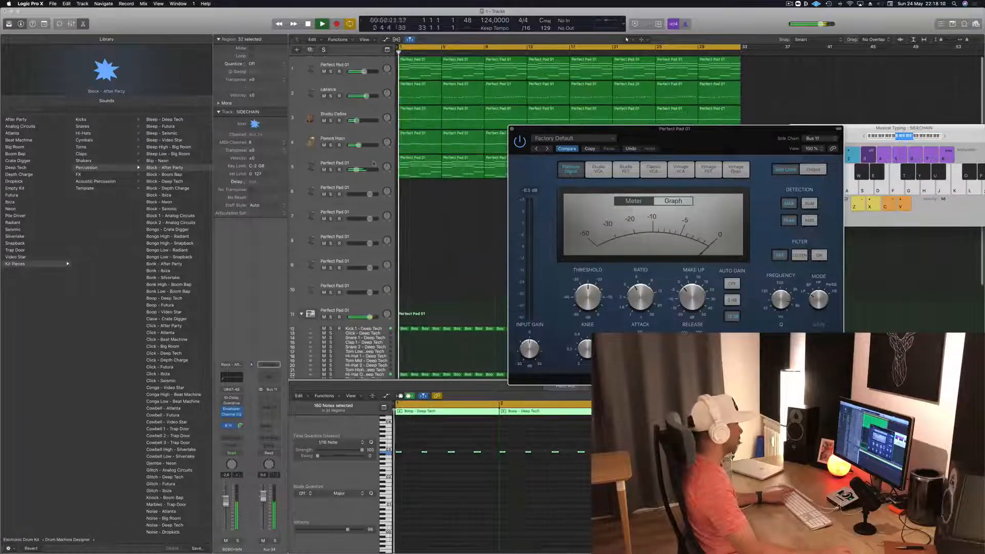
pyautogui.click(374, 163)
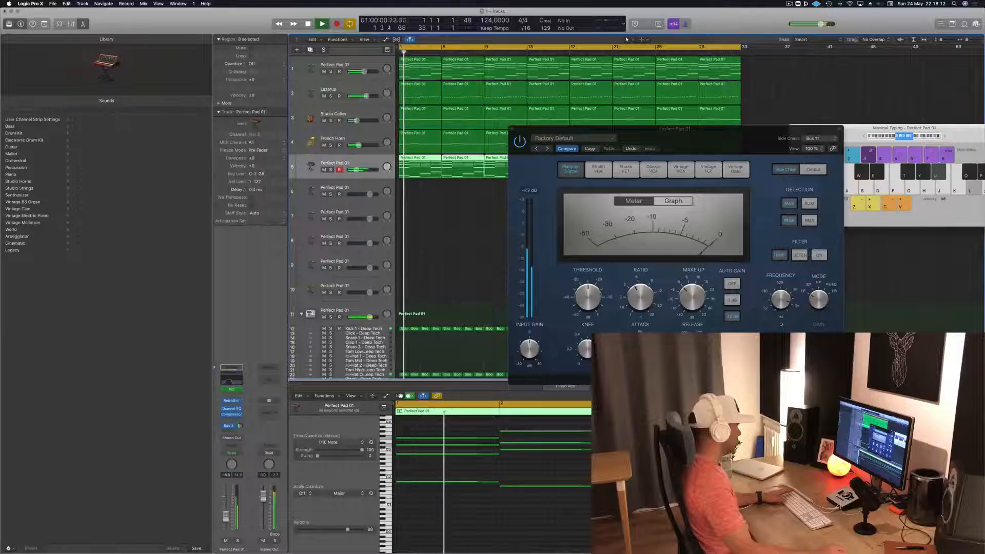
pyautogui.press('space')
pyautogui.press('space')
pyautogui.click(674, 201)
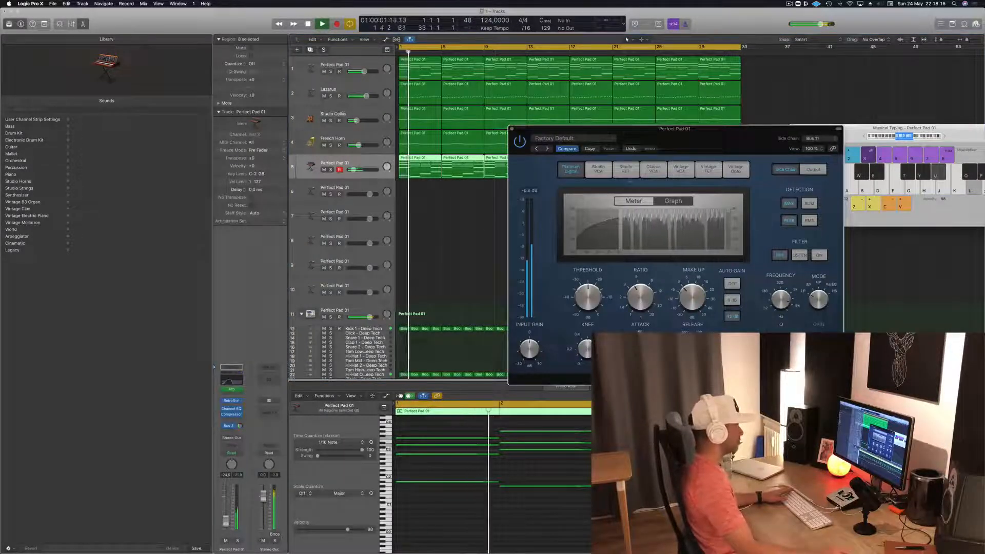
# - Lower the compressor's threshold to about -29 dB and turn the track 5 synth's volume down slightly
pyautogui.moveTo(596, 304); pyautogui.dragTo(593, 311)
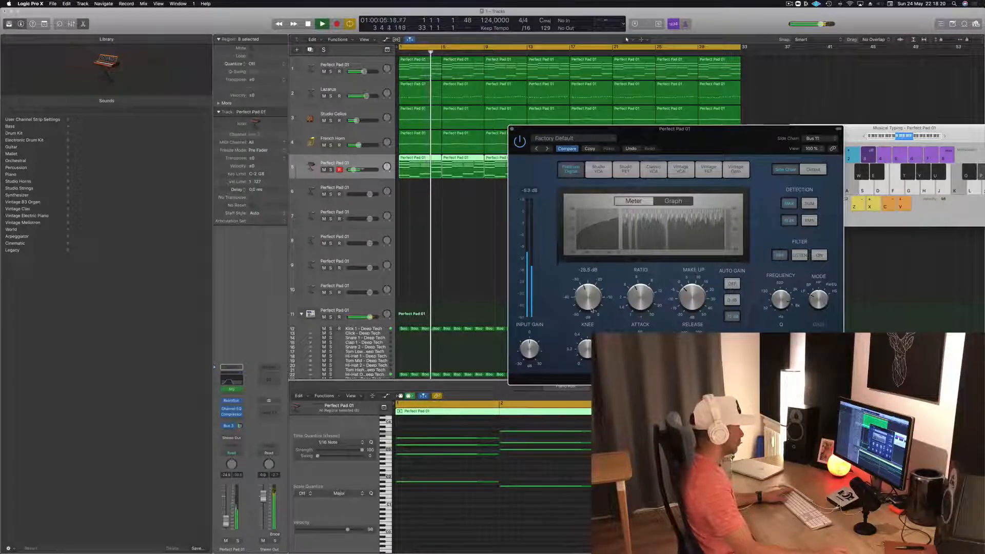
pyautogui.press('space')
pyautogui.press('space')
pyautogui.moveTo(226, 522); pyautogui.dragTo(226, 524)
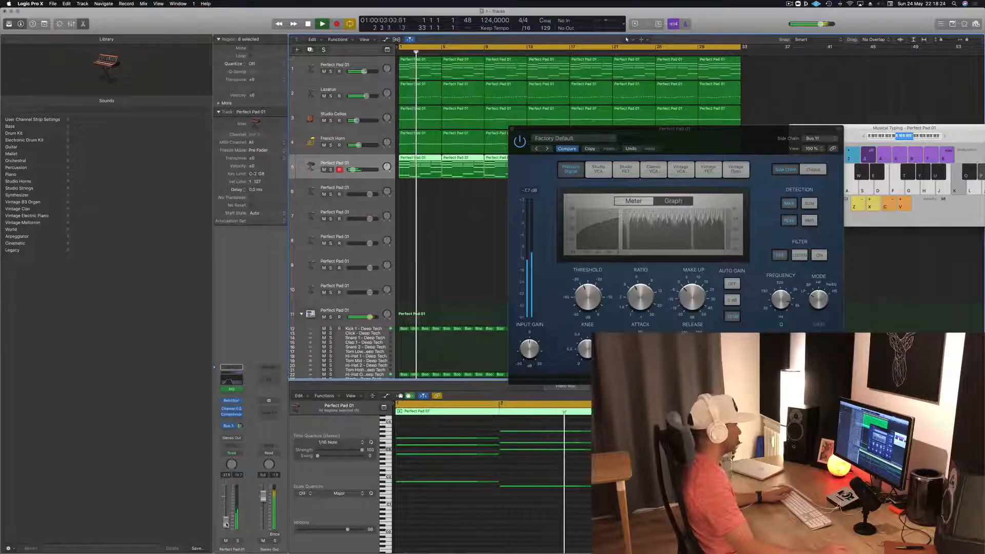
# - Close the compressor window and replay the arrangement from the start
pyautogui.moveTo(735, 151); pyautogui.dragTo(636, 181)
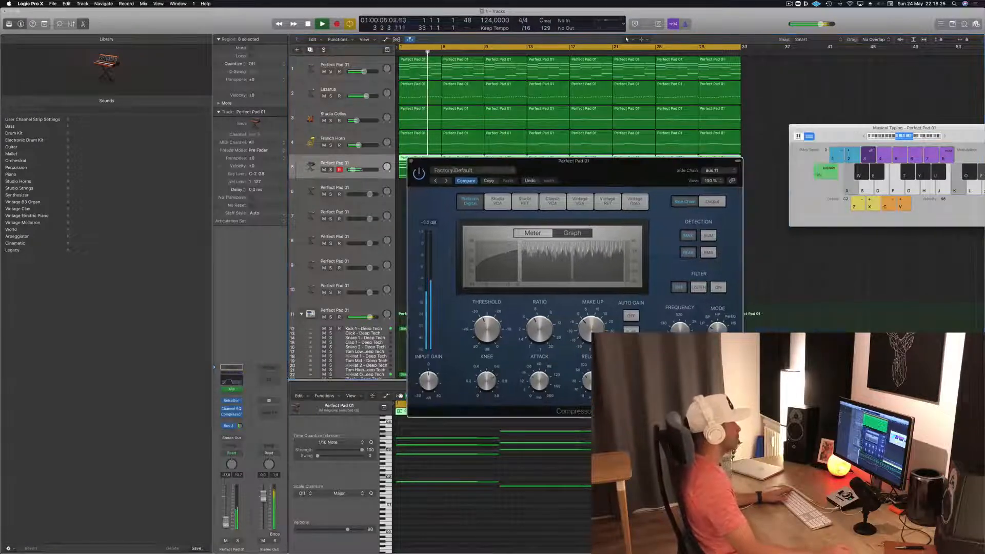
pyautogui.click(412, 160)
pyautogui.press('Return')
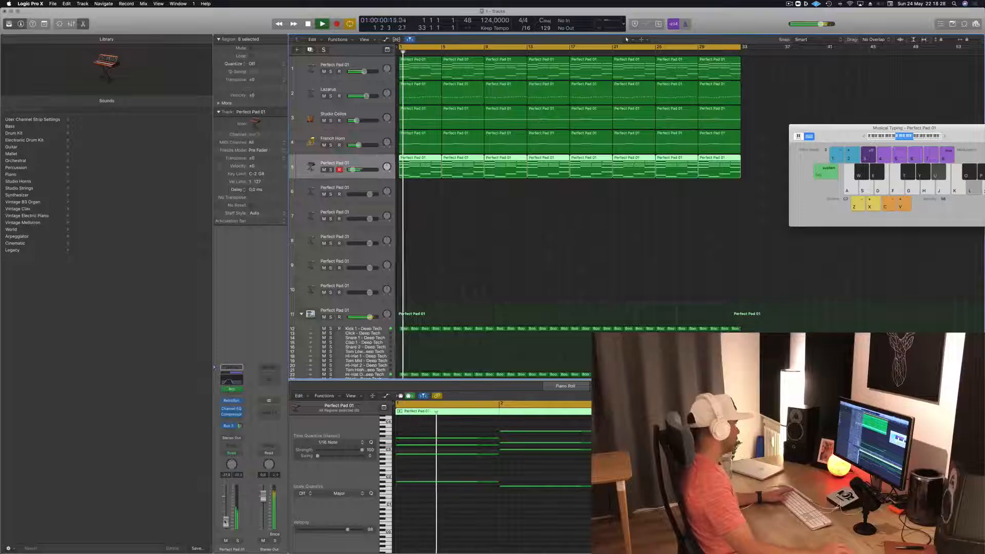
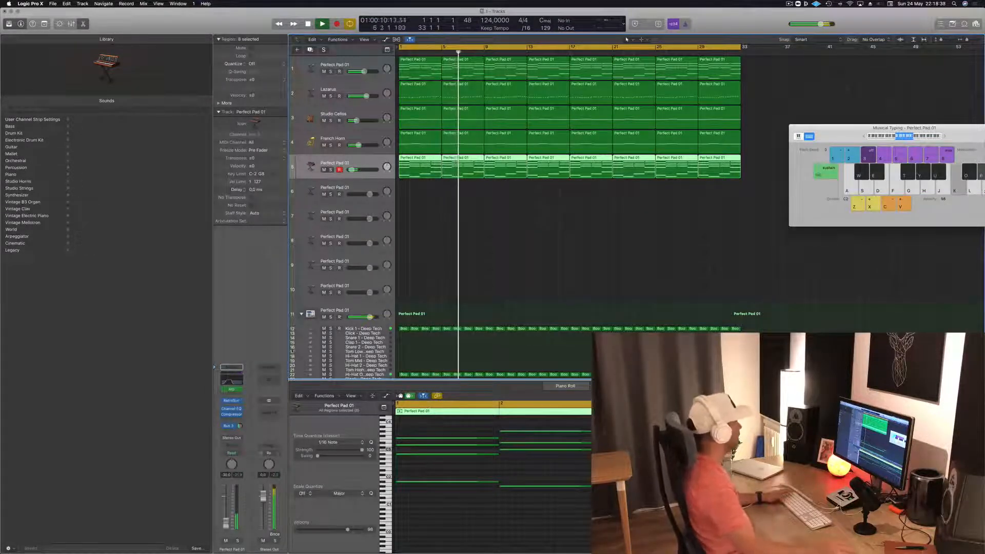
# - Open the track 5 synth's Channel EQ, move its window aside and replay the arrangement from the start
pyautogui.press('Return')
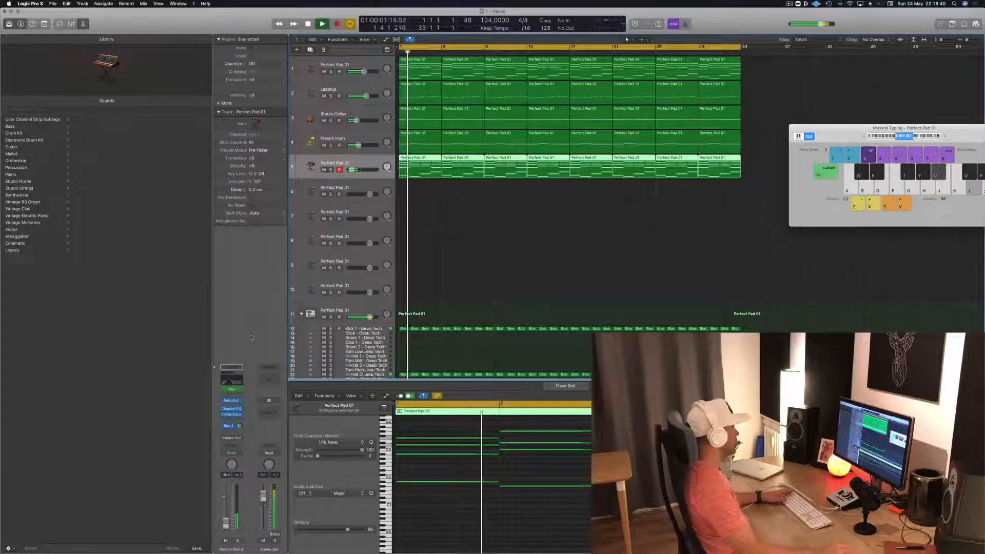
pyautogui.click(231, 409)
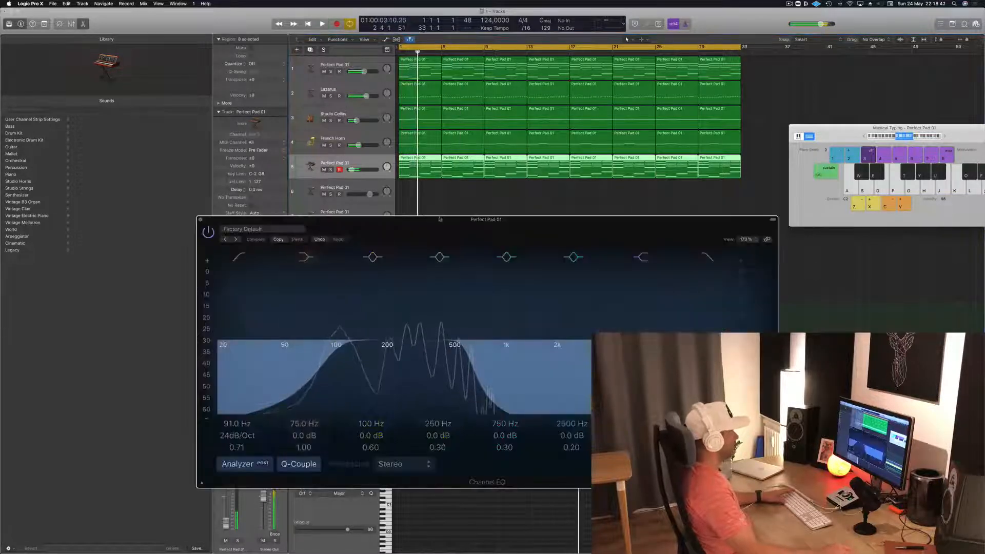
pyautogui.moveTo(456, 220); pyautogui.dragTo(554, 221)
pyautogui.press('Return')
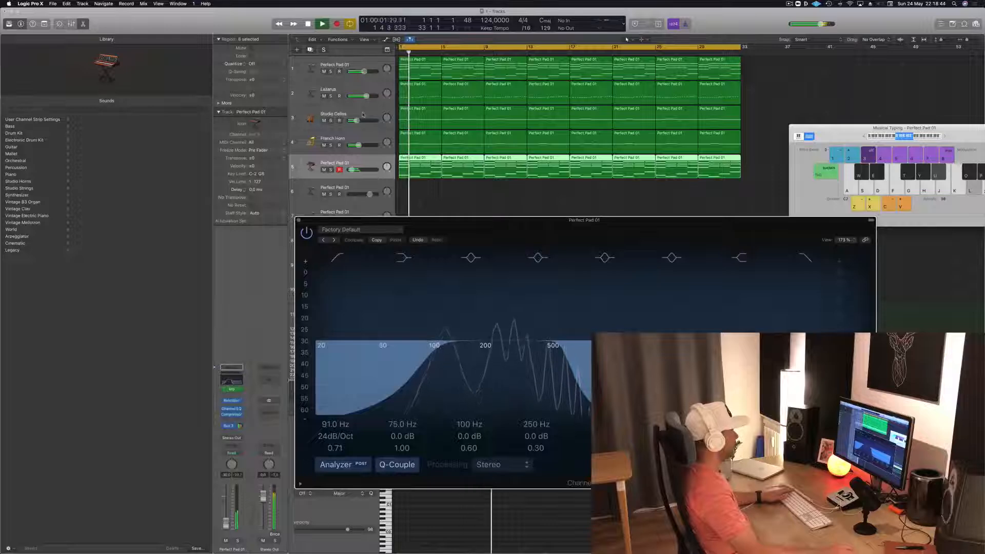
# - Listen to the mix with the Studio Cellos and French Horn tracks selected in turn, closing the synth's EQ window
pyautogui.click(379, 116)
pyautogui.press('Return')
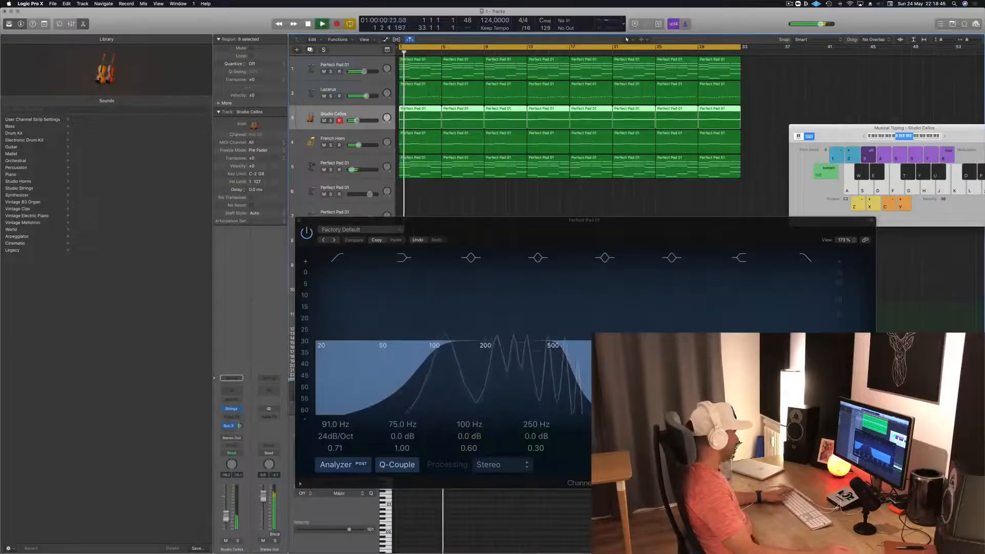
pyautogui.press('Return')
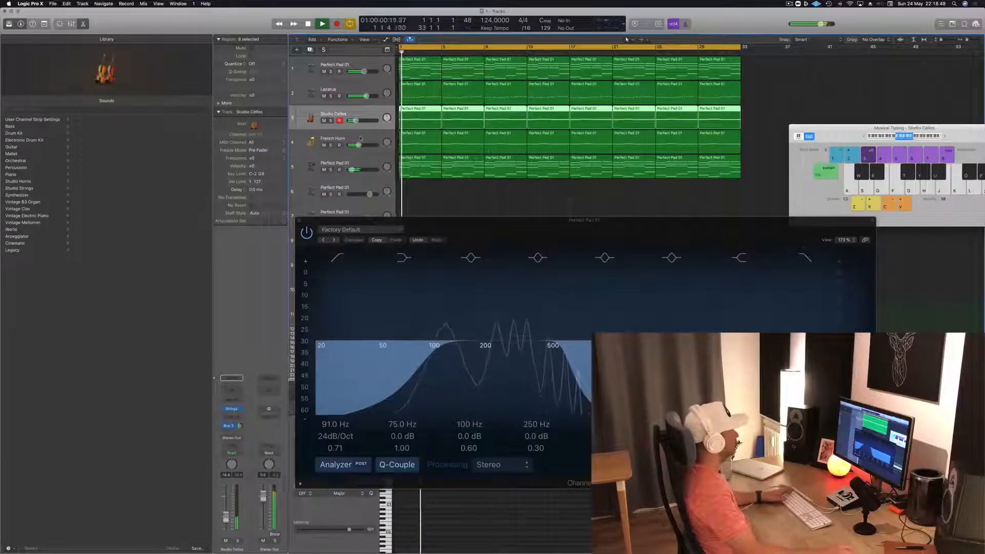
pyautogui.press('Down')
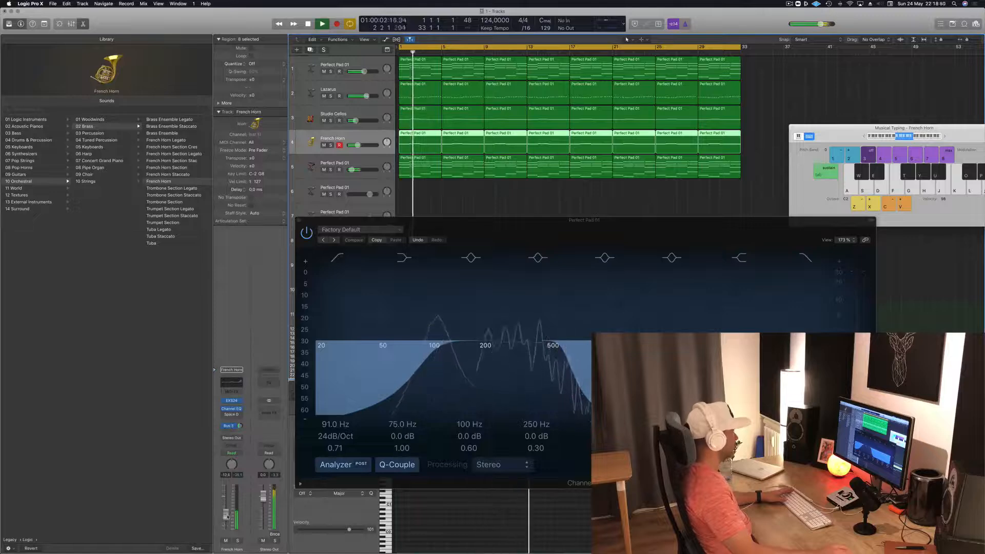
pyautogui.click(300, 221)
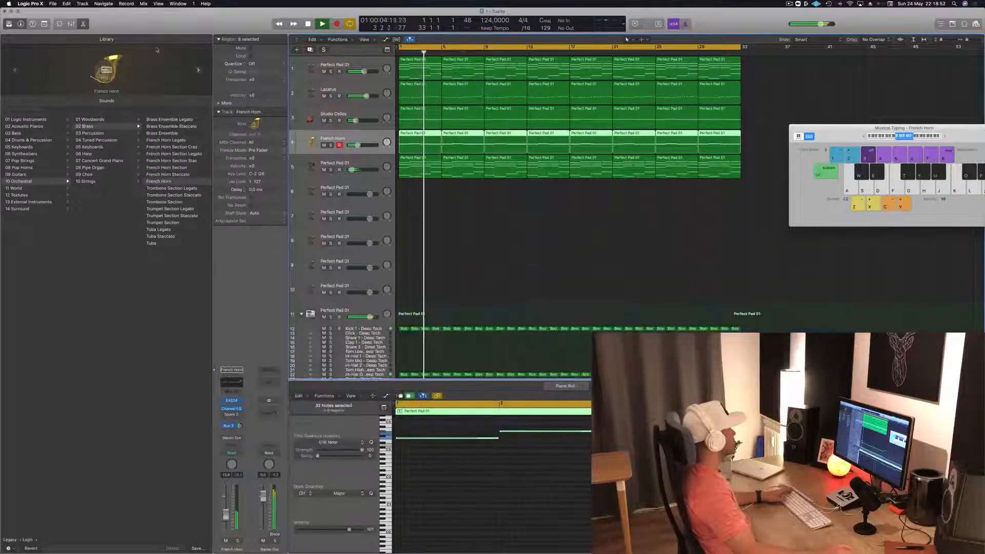
# - Hide the Library, stretch the arrangement horizontally and replay it from the start
pyautogui.click(9, 24)
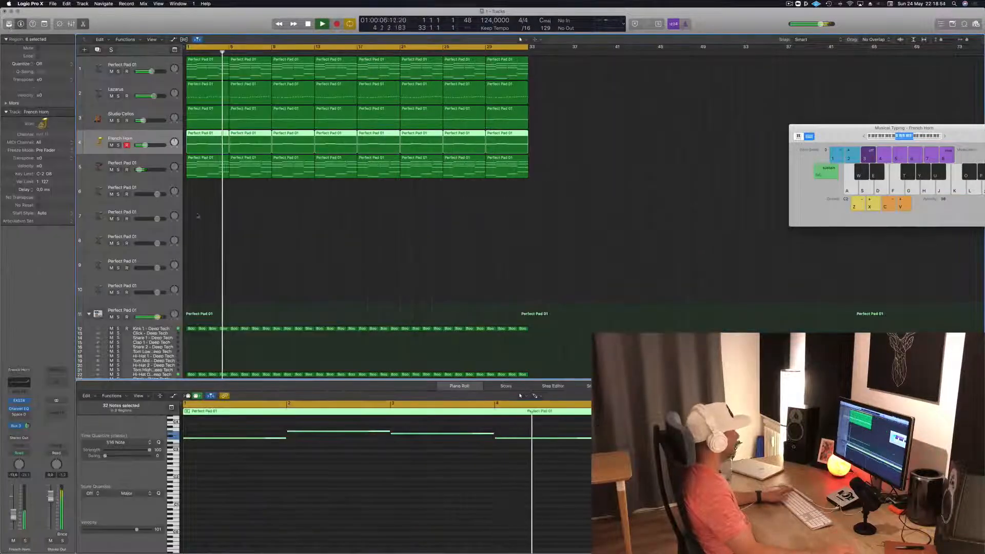
pyautogui.click(359, 220)
pyautogui.press('super+Right')
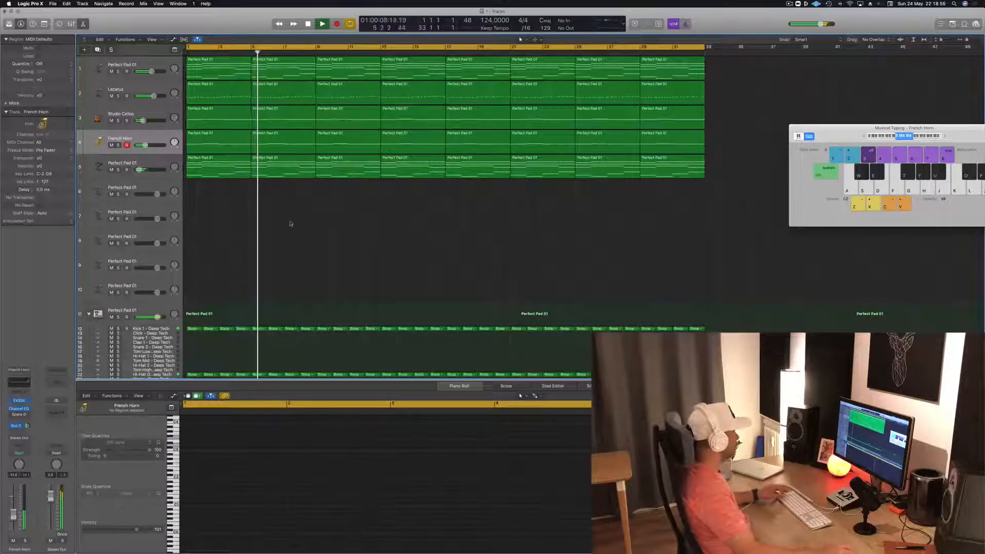
pyautogui.press('Return')
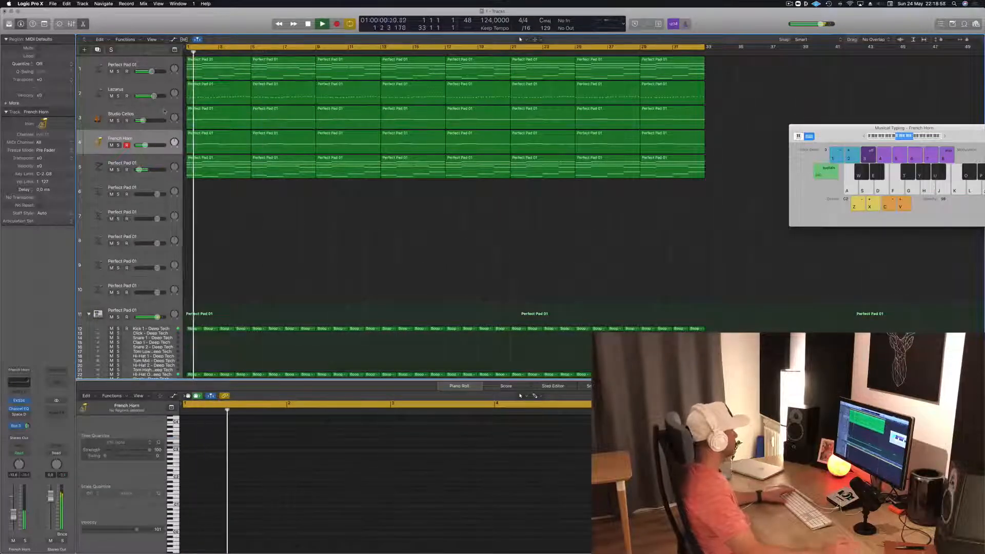
# - Mute the Studio Cellos and French Horn tracks during playback and deselect all regions
pyautogui.click(109, 119)
pyautogui.press('Return')
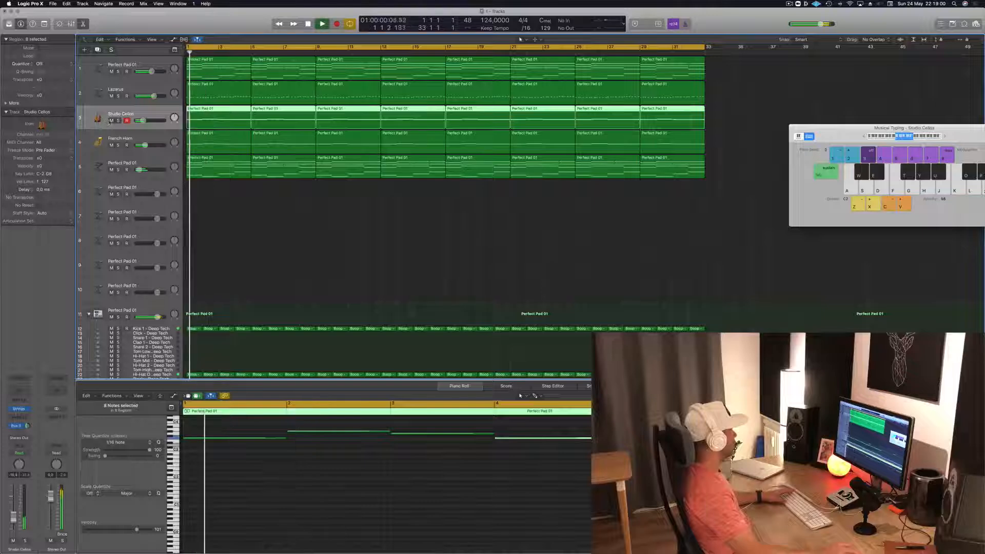
pyautogui.click(112, 121)
pyautogui.click(111, 145)
pyautogui.click(367, 244)
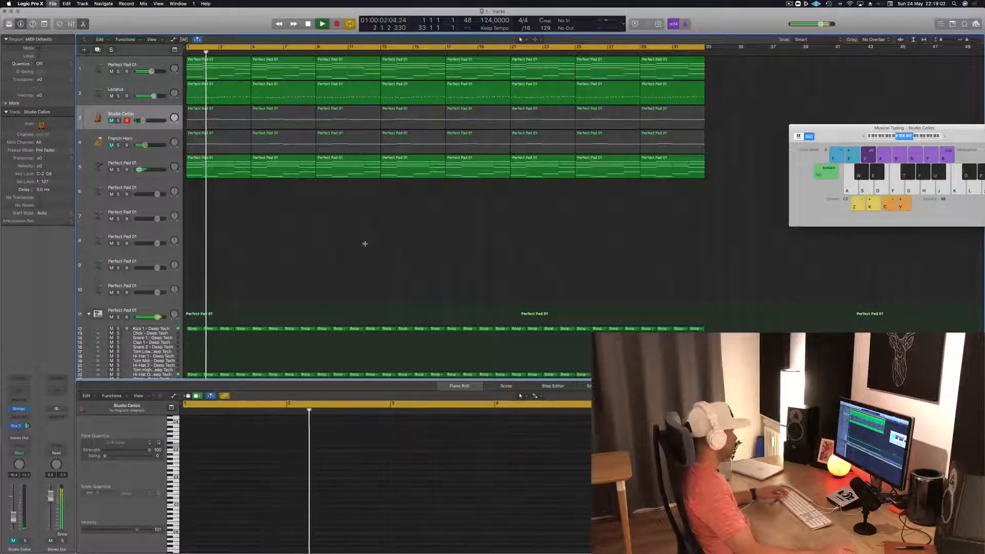
# - Compare the mix by ending the Lazarus solo and briefly muting the Perfect Pad 01 on track 1
pyautogui.scroll(2, 361, 254)
pyautogui.scroll(-1, 370, 252)
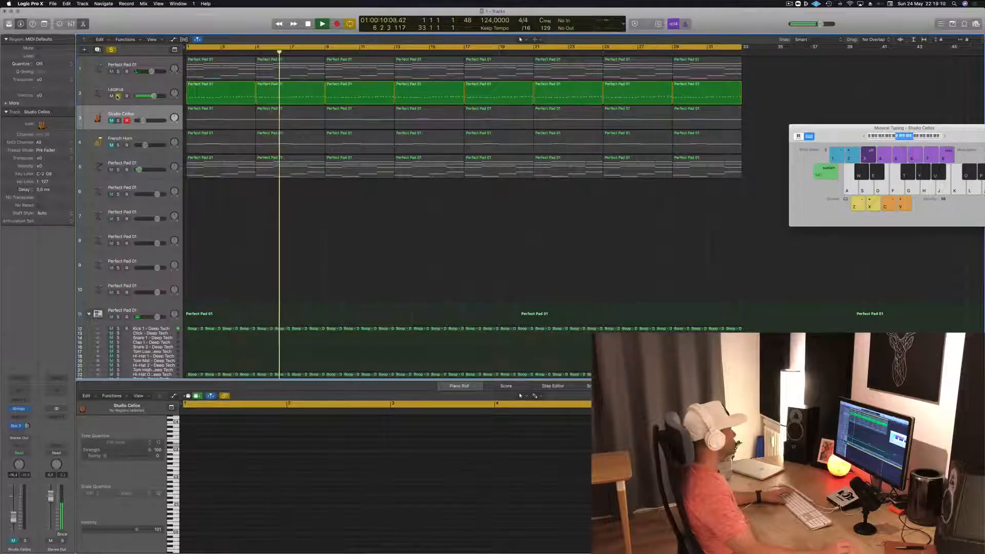
pyautogui.click(118, 95)
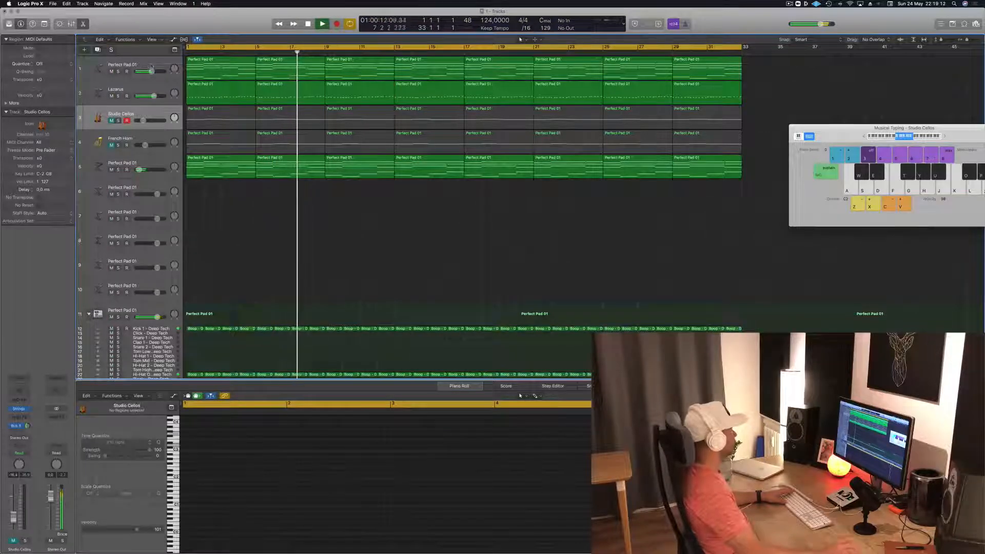
pyautogui.click(112, 72)
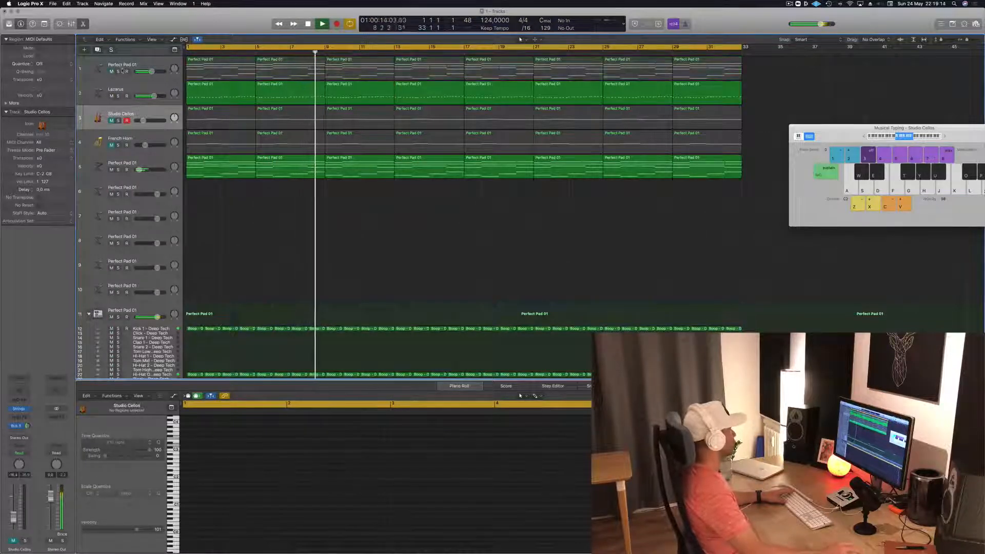
pyautogui.click(112, 72)
# - Add an empty copy of the track 1 Perfect Pad 01 track and move Lazarus below the lower Perfect Pad 01 synth
pyautogui.click(100, 65)
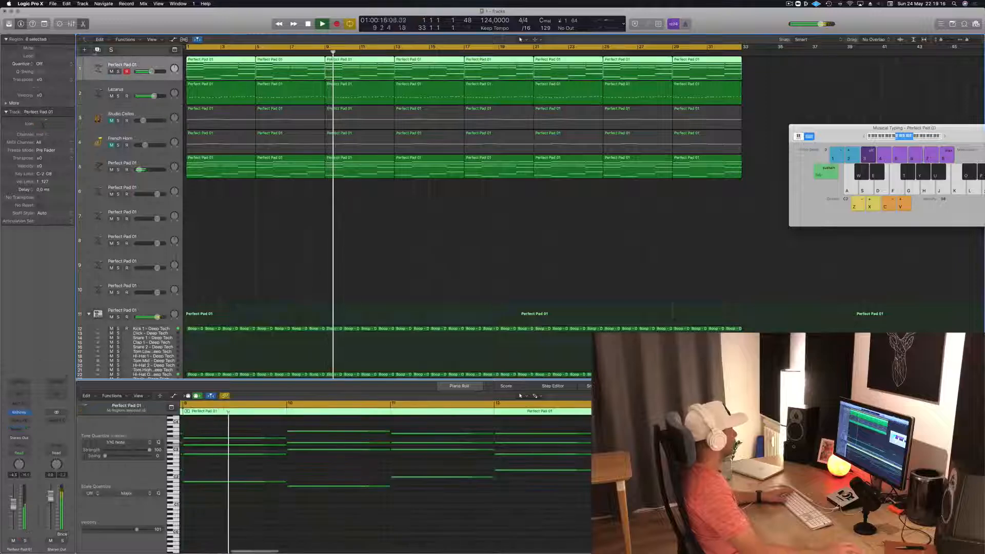
pyautogui.click(98, 50)
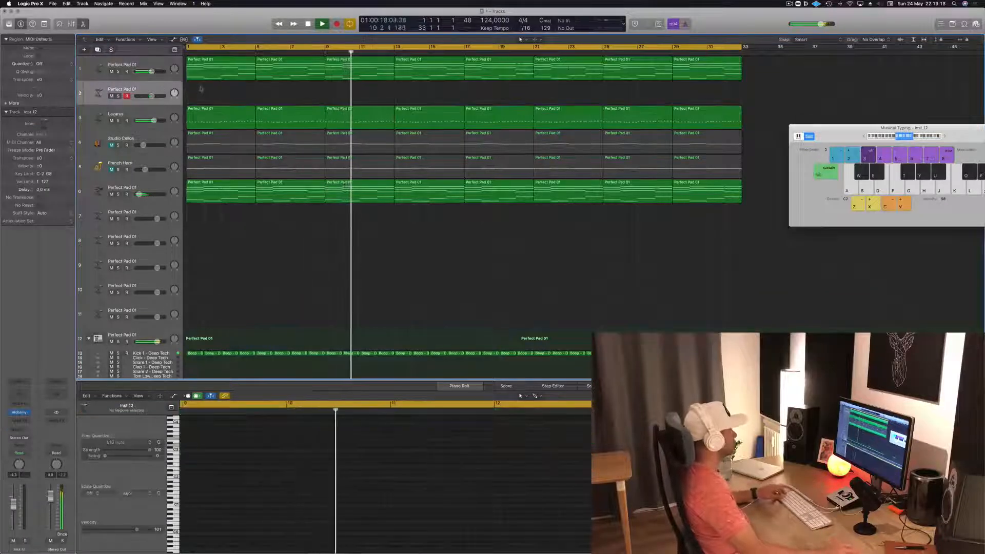
pyautogui.moveTo(121, 117); pyautogui.dragTo(139, 170)
pyautogui.press('space')
# - Lower the high-cut frequency in the track 5 synth's Channel EQ while replaying, and close the EQ window
pyautogui.click(130, 164)
pyautogui.press('space')
pyautogui.press('space')
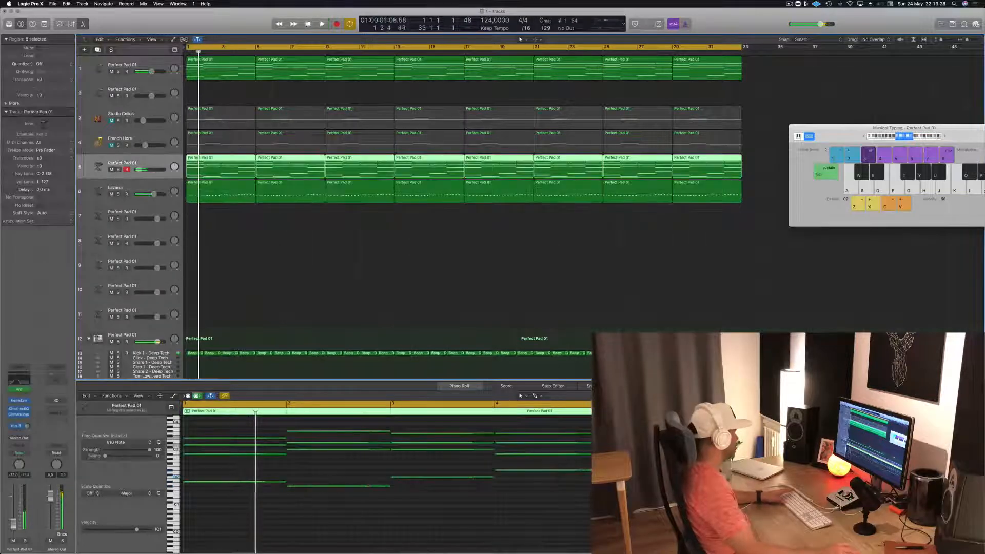
pyautogui.click(19, 409)
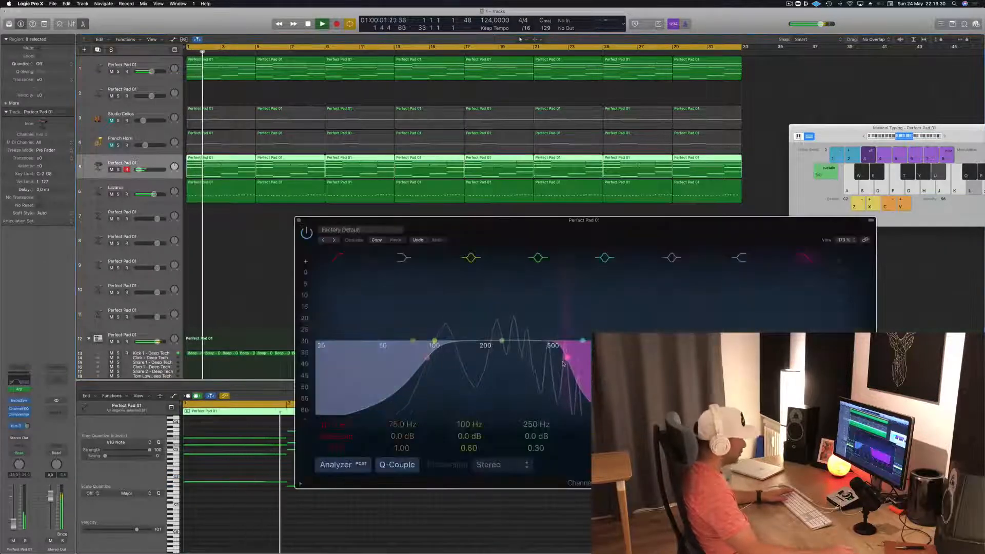
pyautogui.moveTo(560, 365); pyautogui.dragTo(530, 365)
pyautogui.press('space')
pyautogui.press('space')
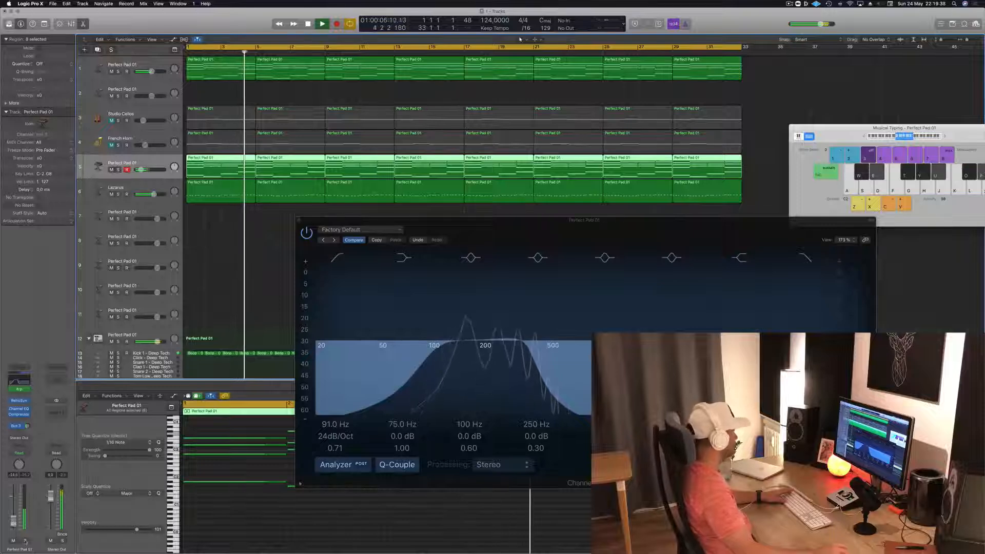
pyautogui.click(297, 222)
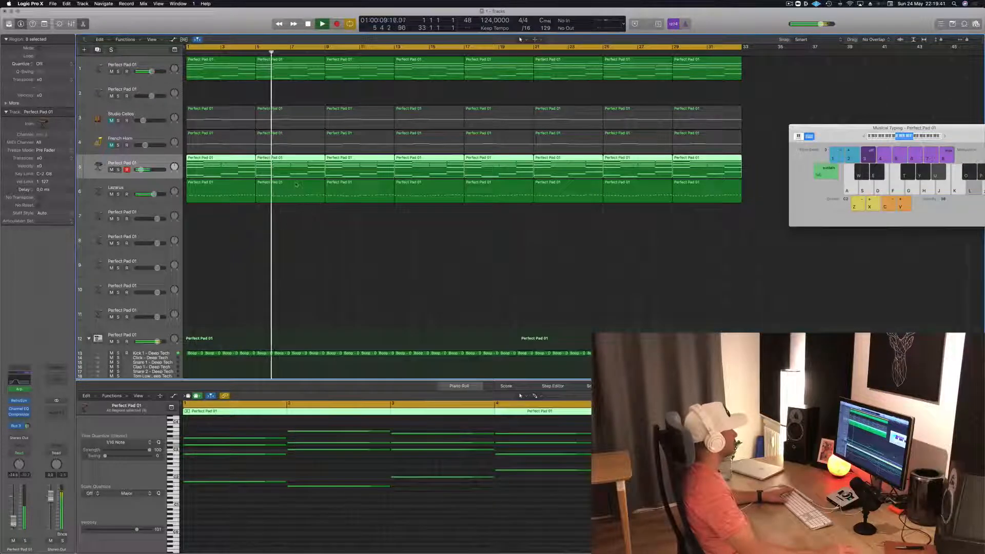
# - Lower the track 1 pad's volume slightly and add a Channel EQ with a low cut, closing the plug-in windows
pyautogui.click(155, 65)
pyautogui.press('Return')
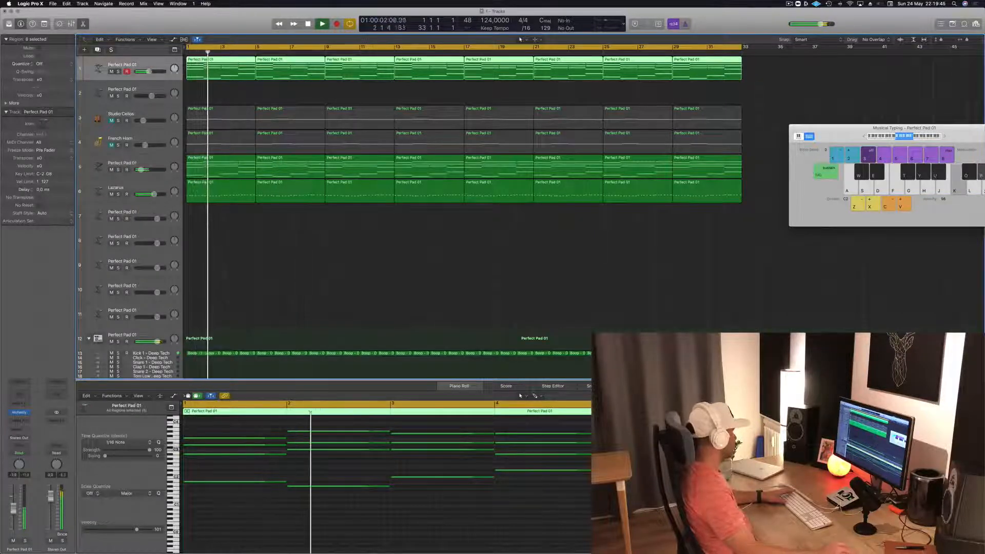
pyautogui.click(20, 412)
pyautogui.click(15, 395)
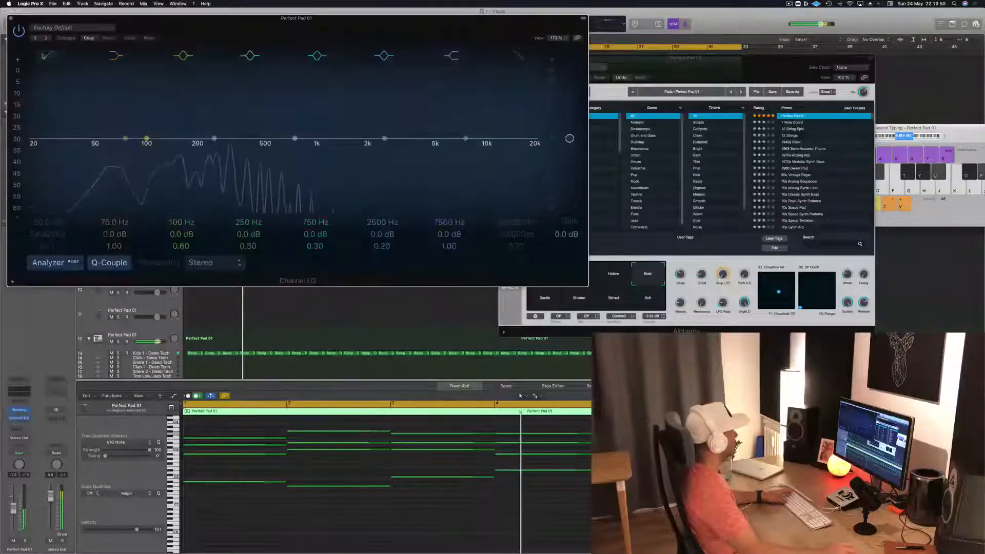
pyautogui.moveTo(57, 147); pyautogui.dragTo(217, 137)
pyautogui.click(10, 18)
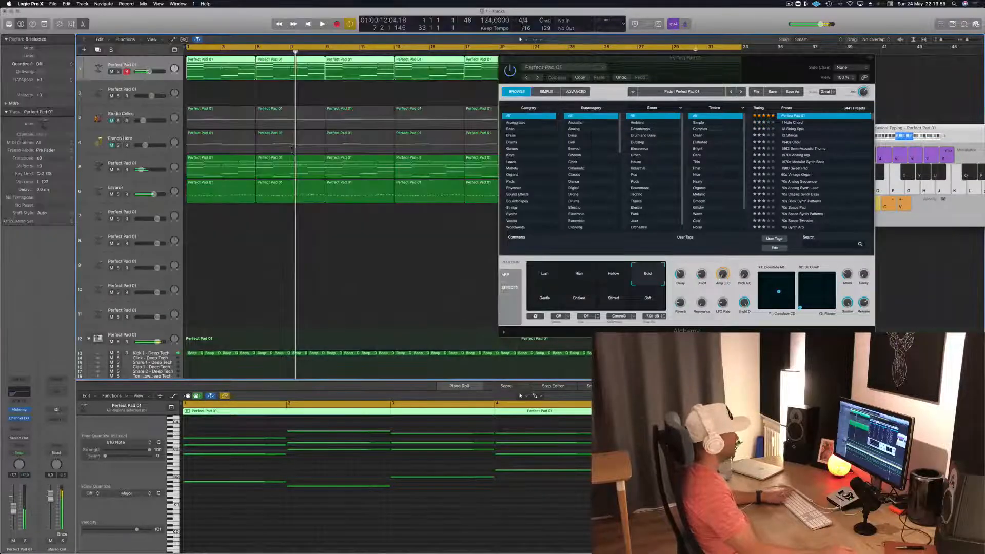
pyautogui.moveTo(545, 54); pyautogui.dragTo(478, 61)
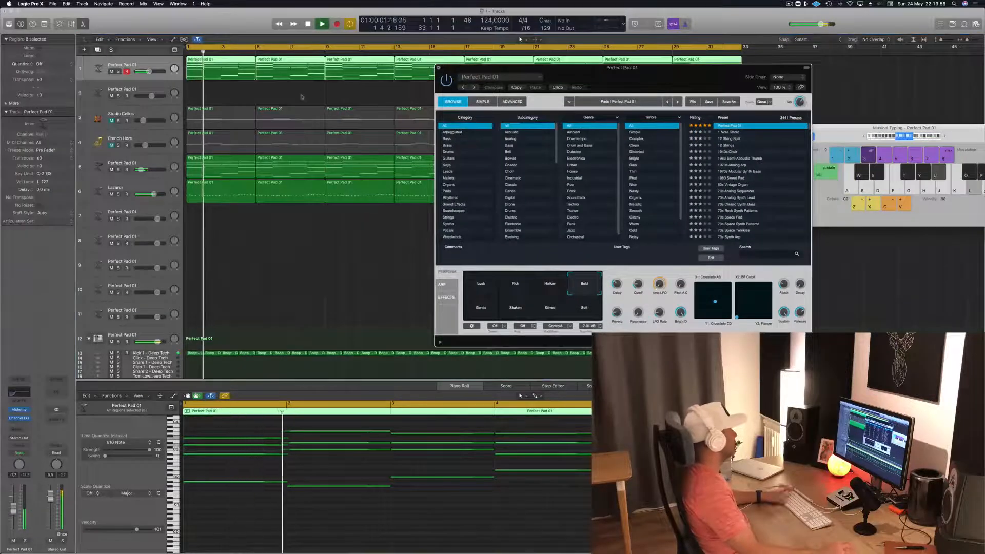
pyautogui.press('super+w')
# - Unmute the Studio Cellos track and lower its volume to about -24 dB during playback
pyautogui.click(111, 121)
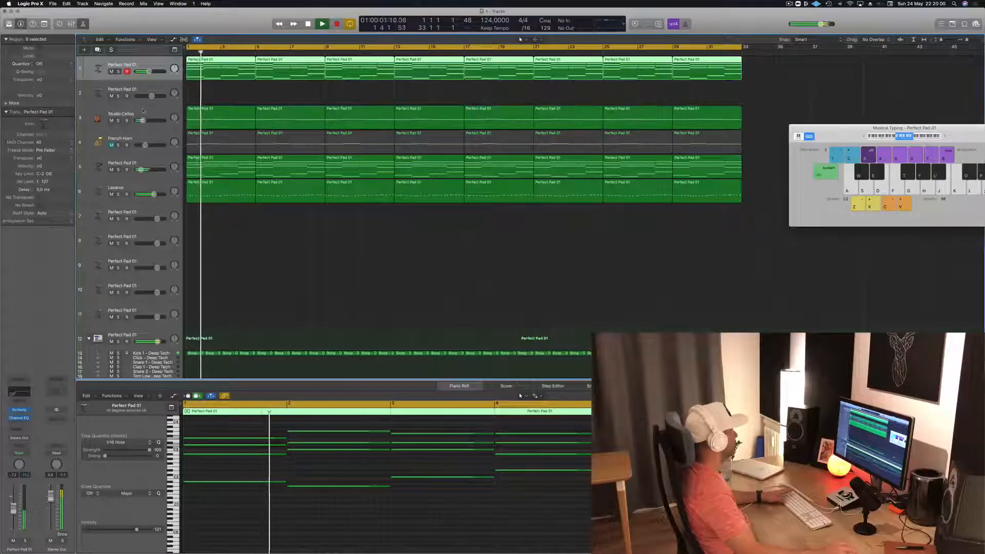
pyautogui.click(144, 120)
pyautogui.press('space')
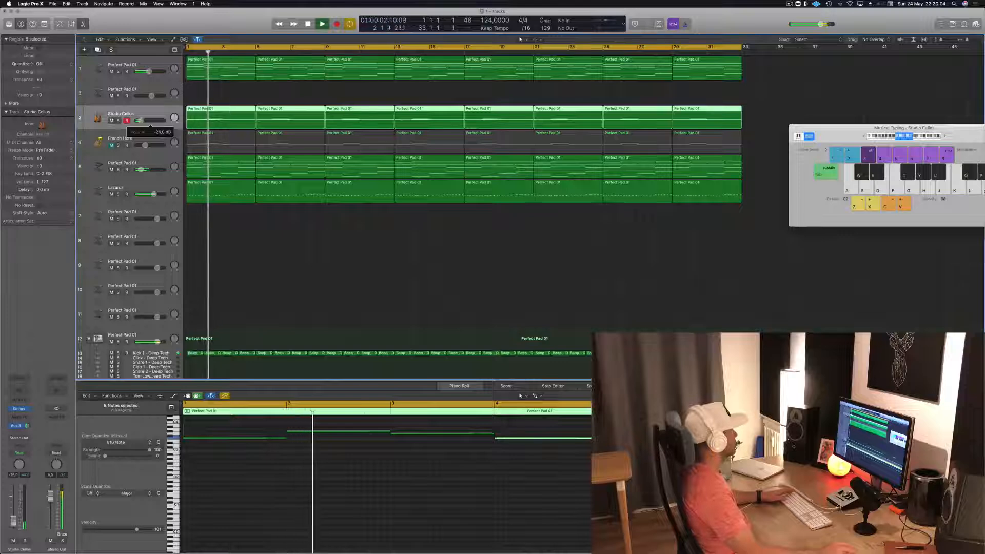
# - Unmute the French Horn track, lower its volume to about -22 dB and deselect its regions
pyautogui.click(117, 149)
pyautogui.click(117, 146)
pyautogui.click(117, 145)
pyautogui.click(112, 146)
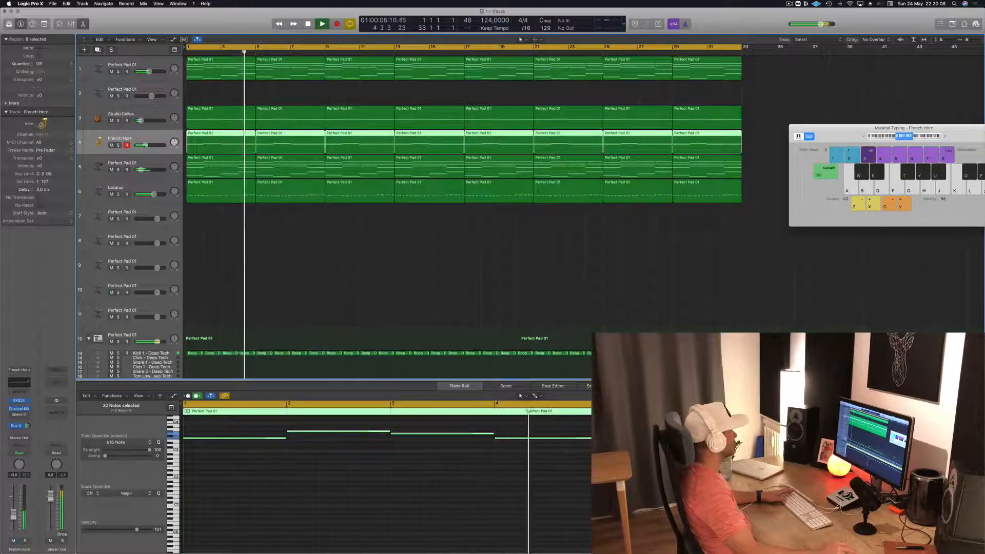
pyautogui.moveTo(141, 145); pyautogui.dragTo(138, 145)
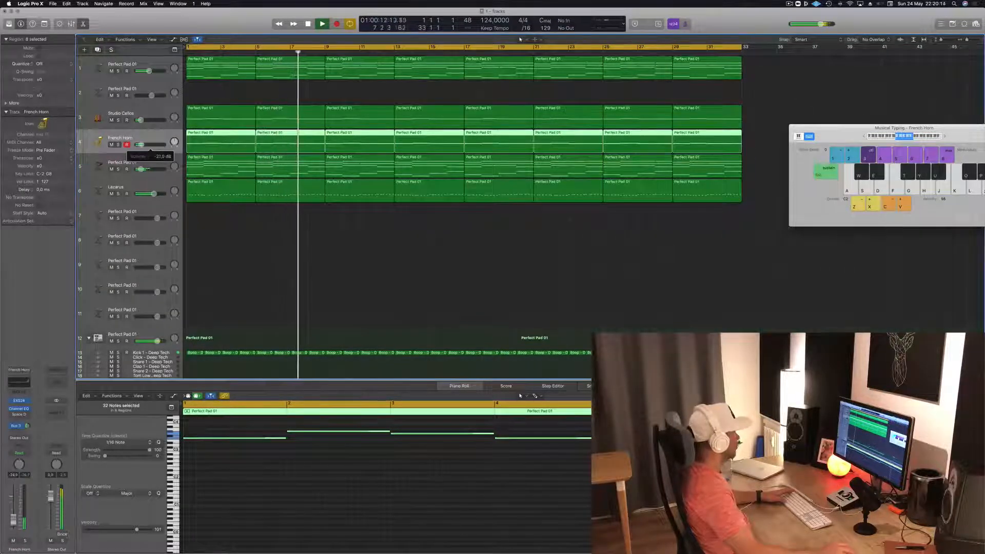
pyautogui.click(336, 231)
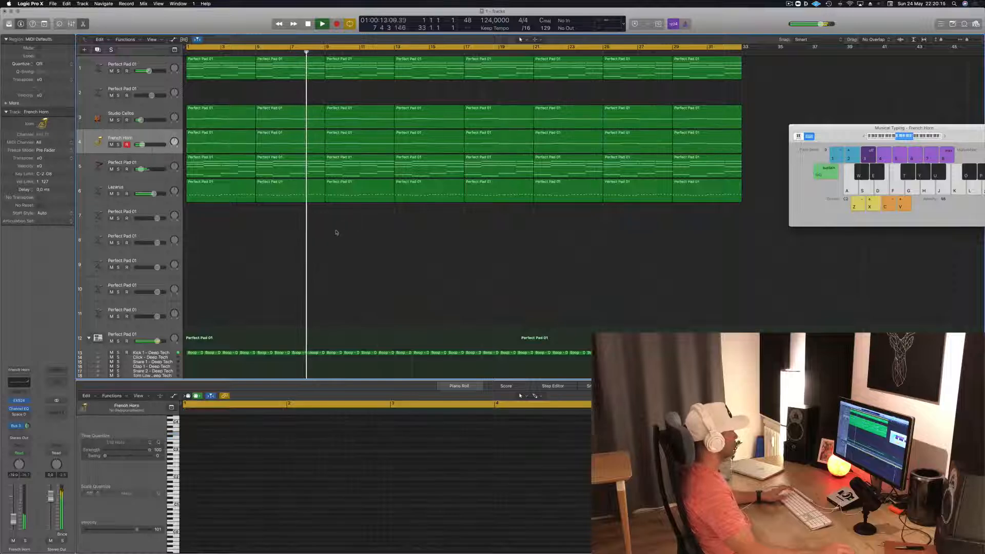
# - Check the Lazarus track's level in the mix and deselect its regions
pyautogui.click(111, 198)
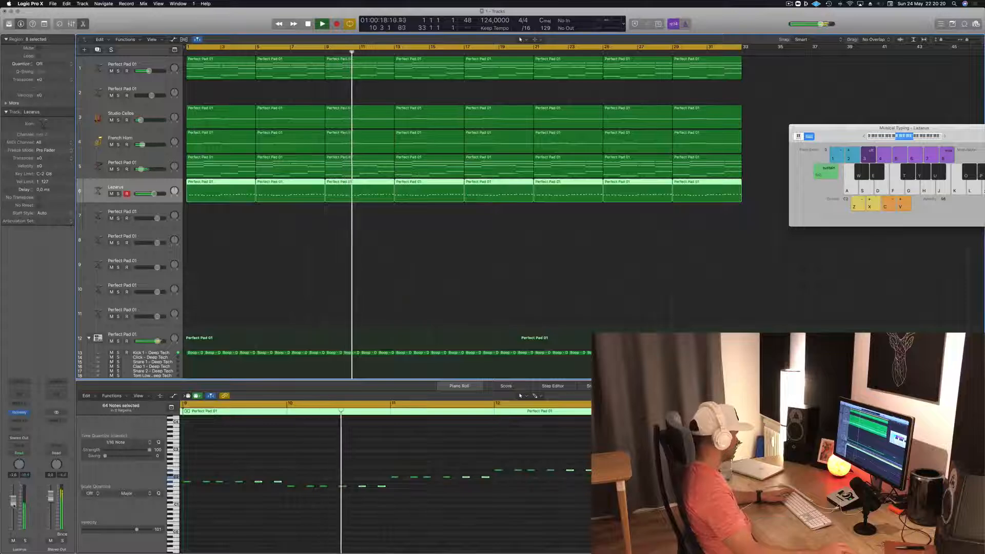
pyautogui.click(381, 273)
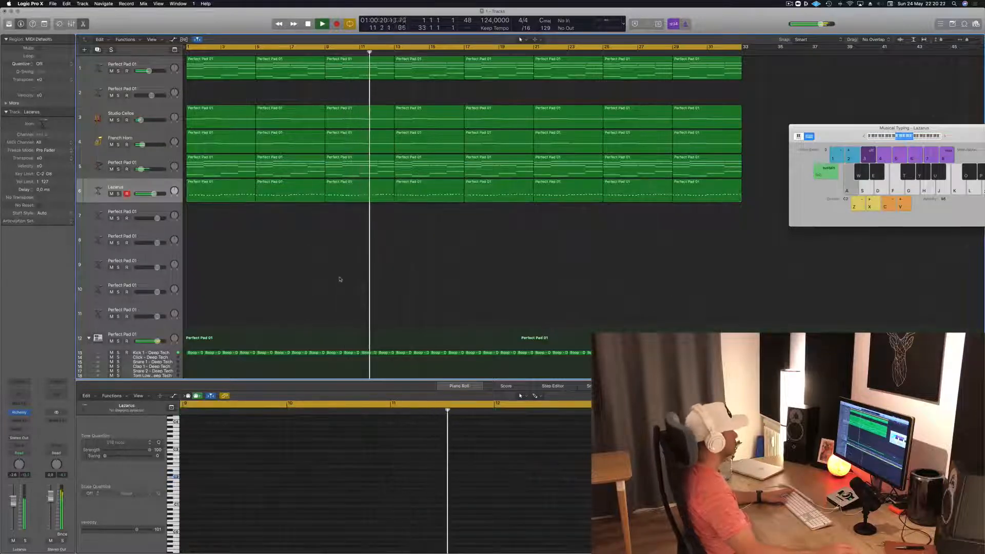
# - Check the levels of the Kick 1, Hi-Hat Open and French Horn tracks during playback from the start
pyautogui.scroll(-3, 340, 280)
pyautogui.scroll(-4, 340, 280)
pyautogui.press('space')
pyautogui.press('space')
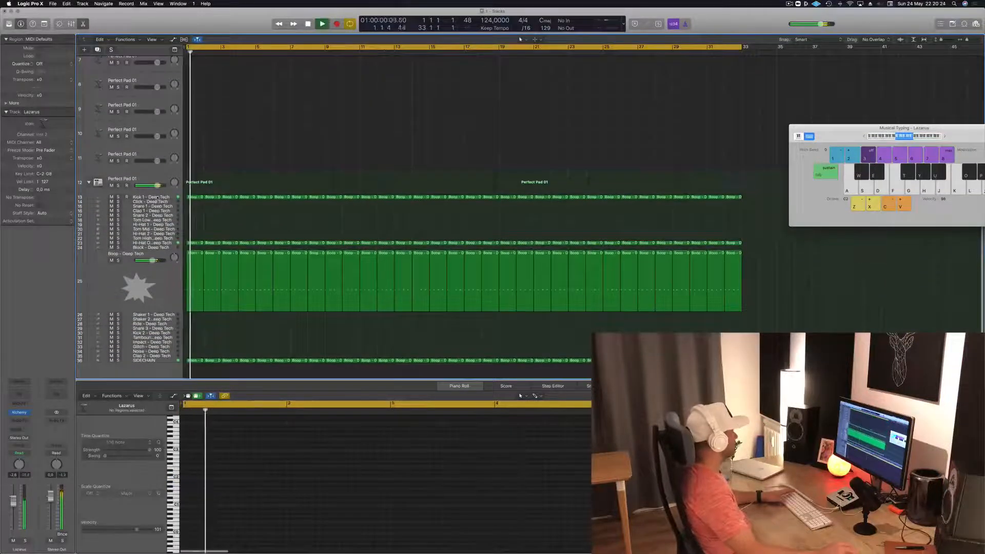
pyautogui.click(98, 197)
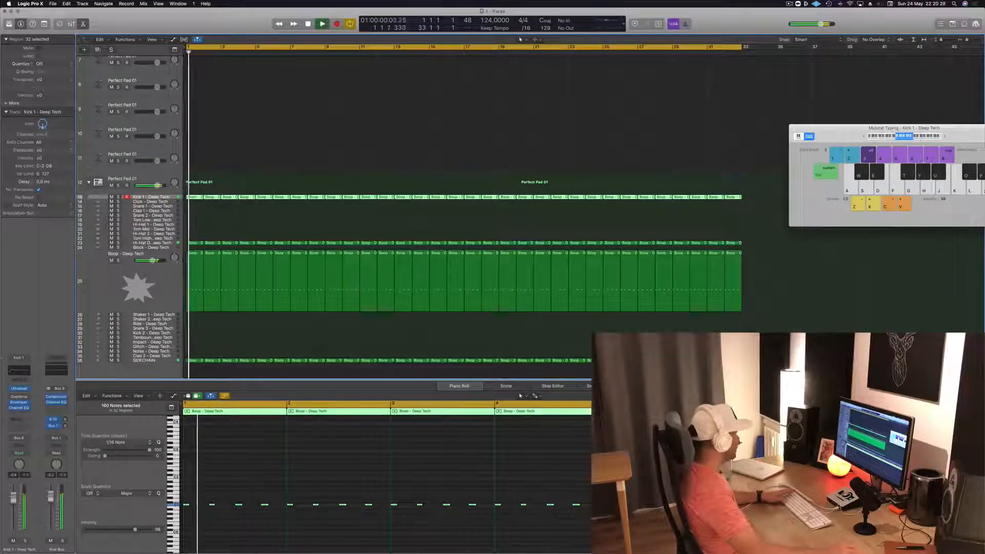
pyautogui.click(98, 243)
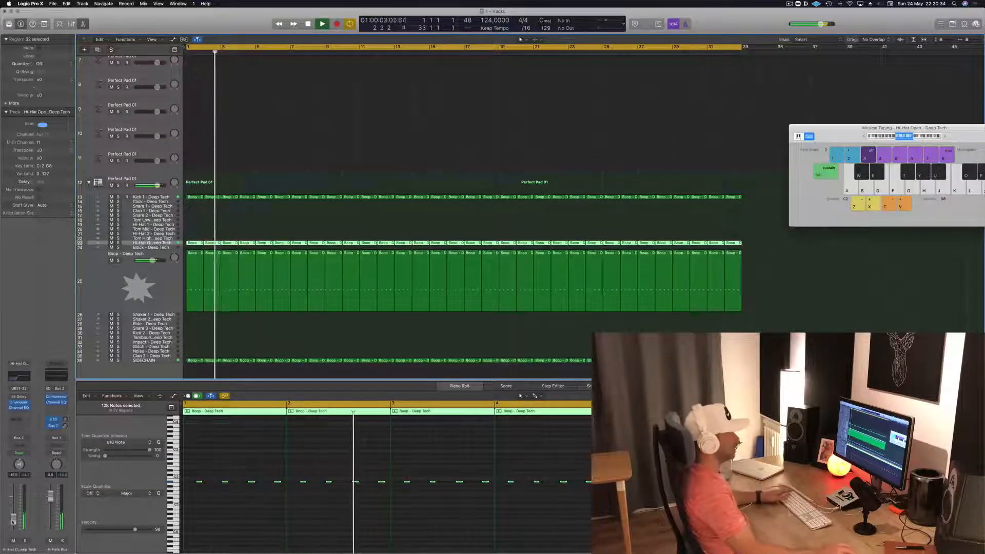
pyautogui.scroll(6, 462, 215)
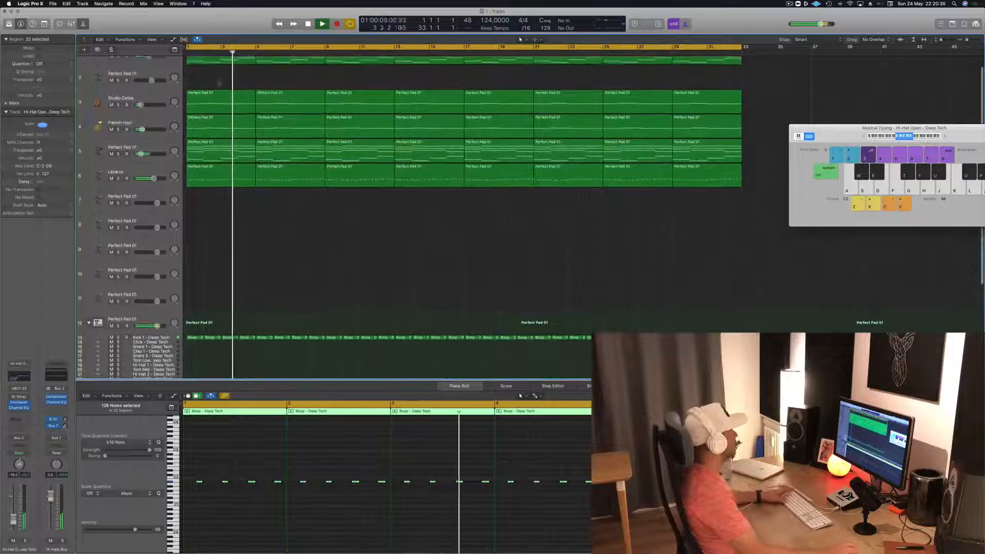
pyautogui.click(152, 124)
pyautogui.scroll(2, 159, 118)
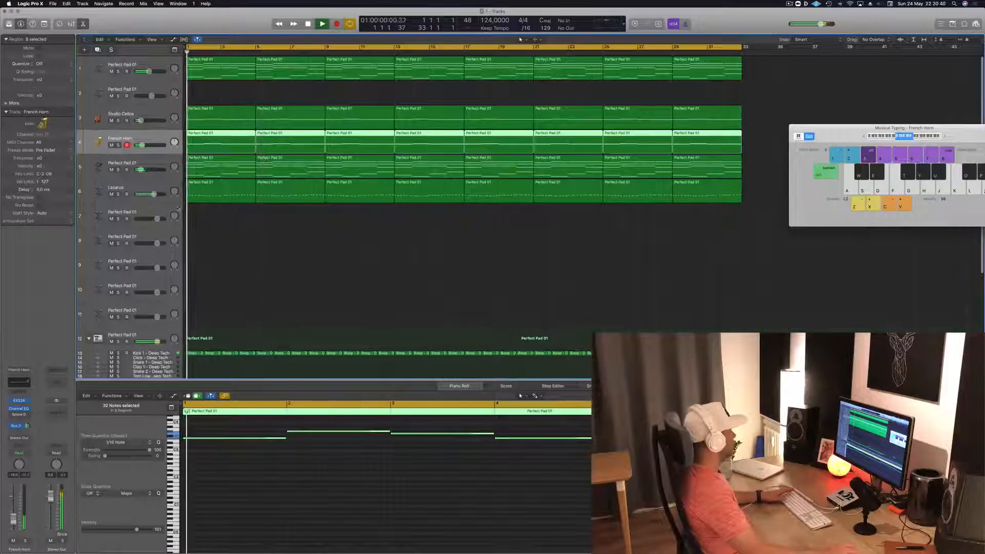
# - Add a send to the Bus 3 reverb on the empty pad track 7 and restart playback
pyautogui.click(152, 213)
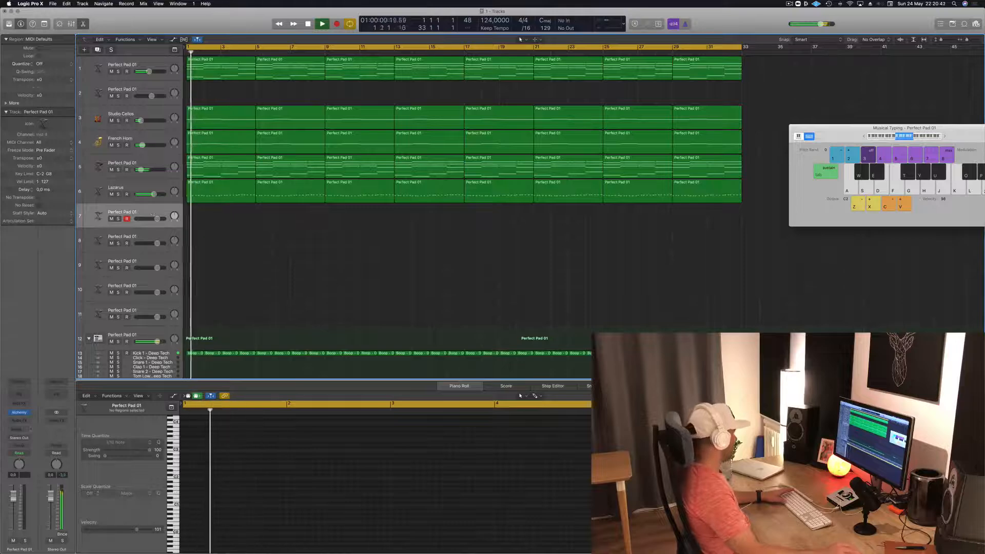
pyautogui.click(18, 430)
pyautogui.moveTo(28, 442)
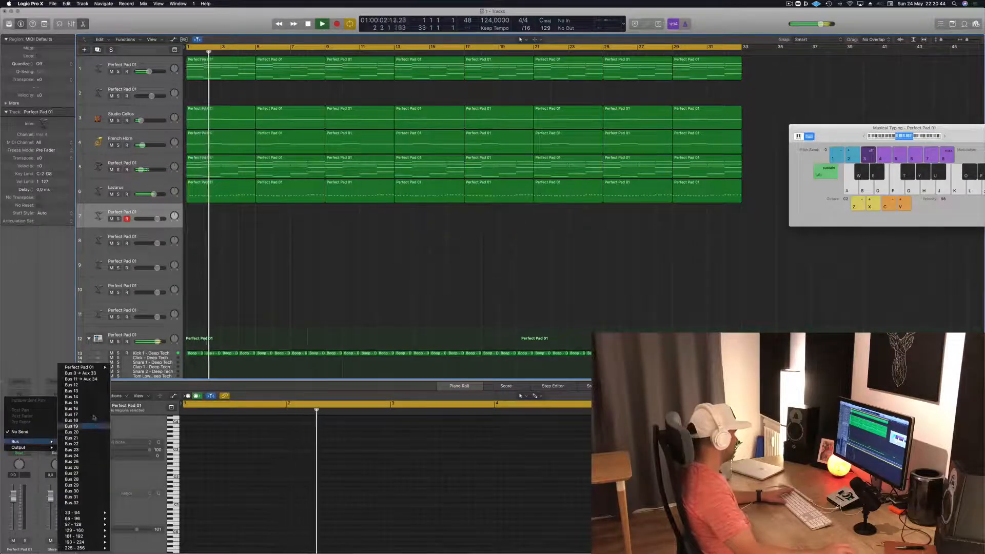
pyautogui.click(94, 373)
pyautogui.press('Return')
pyautogui.press('Return')
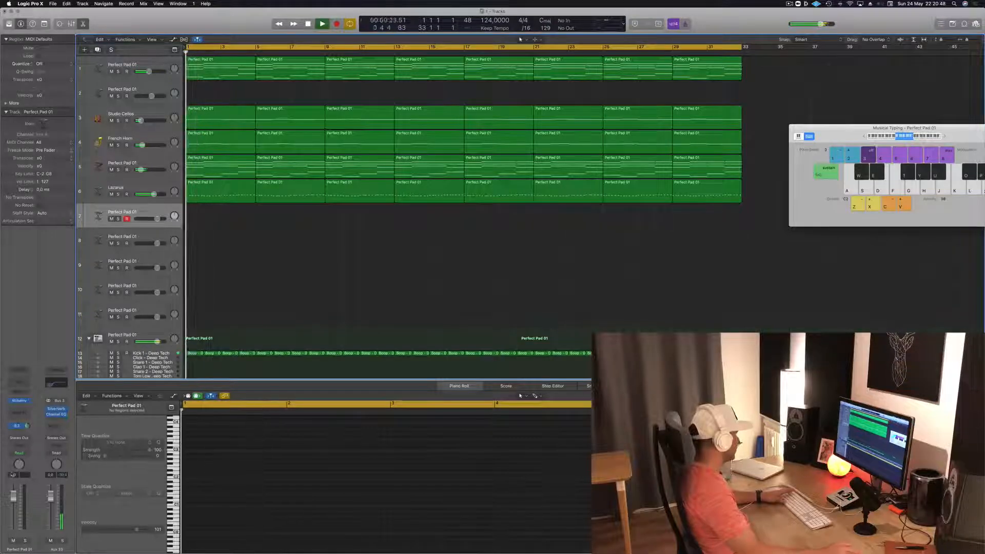
# - Audition notes on track 7 and raise the Musical Typing keyboard by two octaves to C4, moving its window into view
pyautogui.press('h')
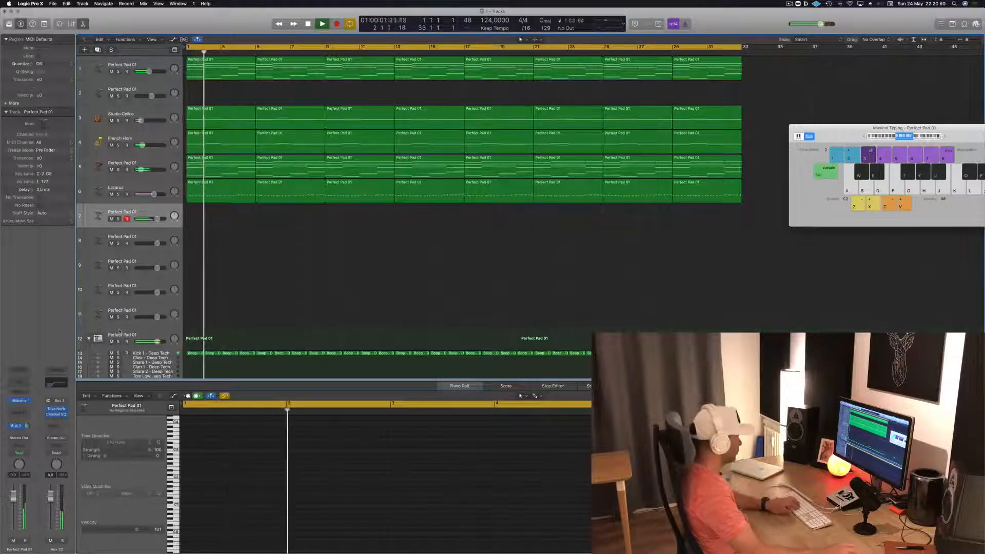
pyautogui.moveTo(981, 136); pyautogui.dragTo(752, 182)
pyautogui.press('x')
pyautogui.press('x')
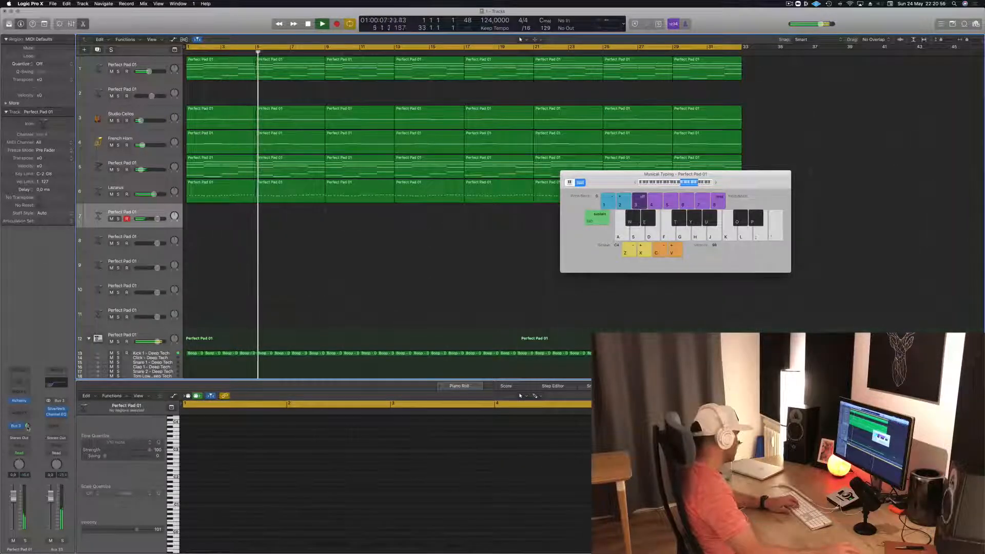
# - Keep track 7's Bus 3 send and add a second send to Bus 12
pyautogui.click(16, 427)
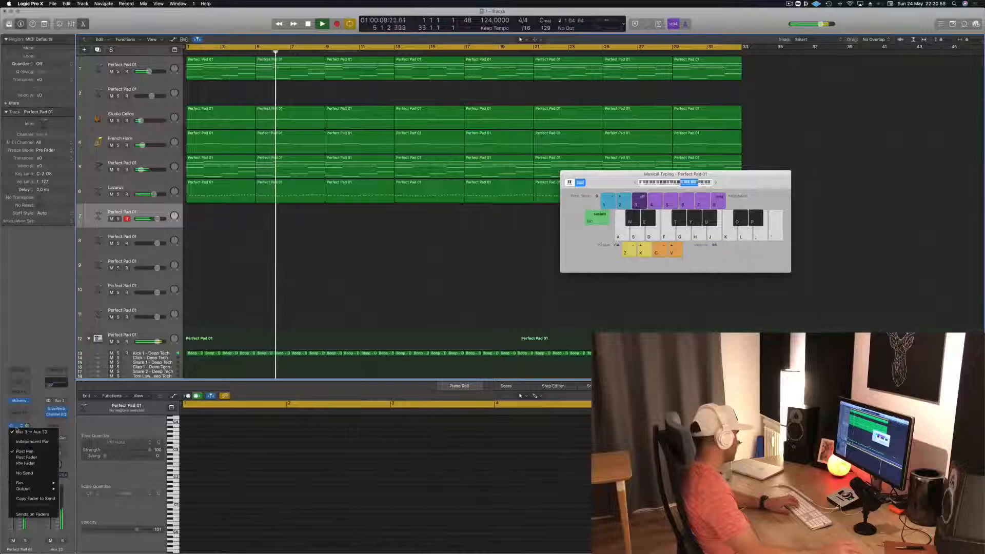
pyautogui.click(26, 417)
pyautogui.click(17, 427)
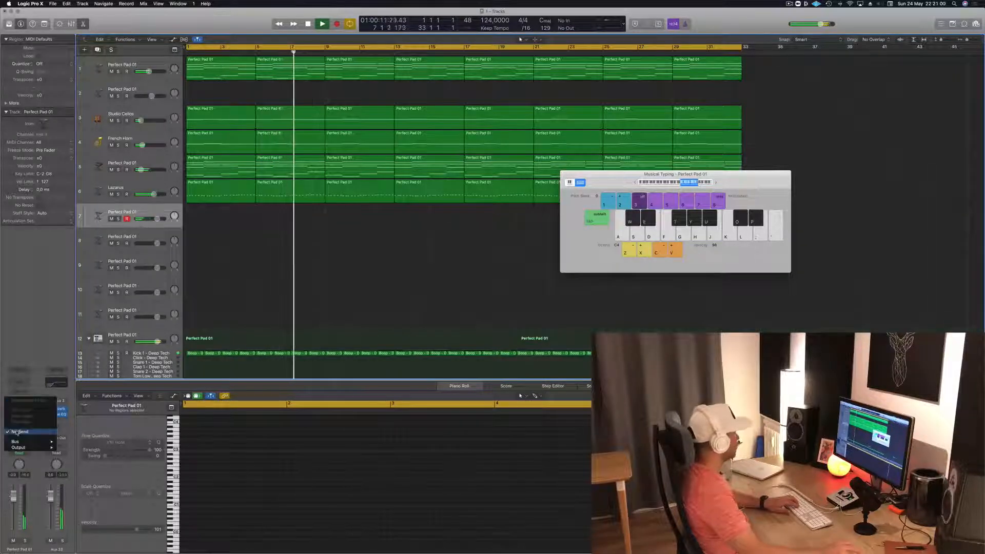
pyautogui.moveTo(31, 442)
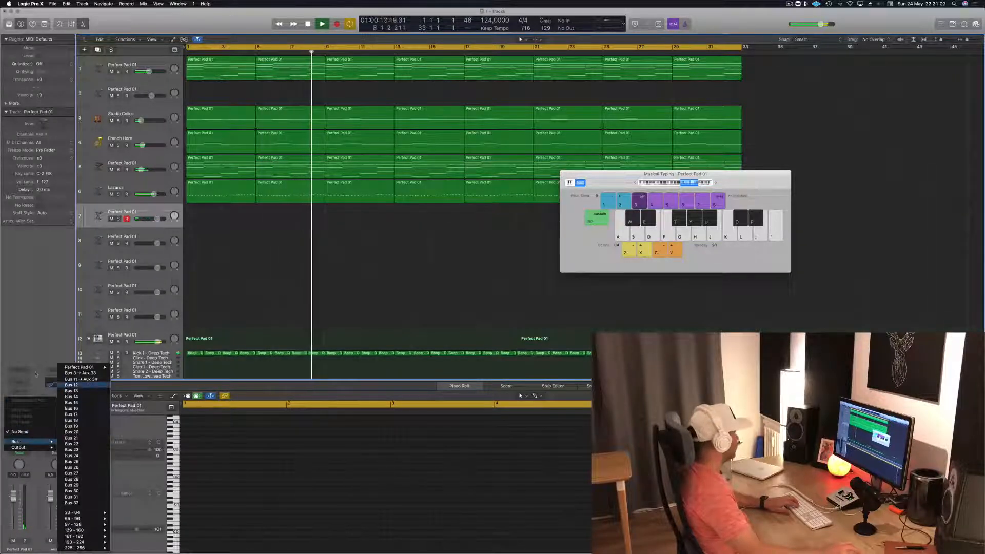
pyautogui.click(72, 385)
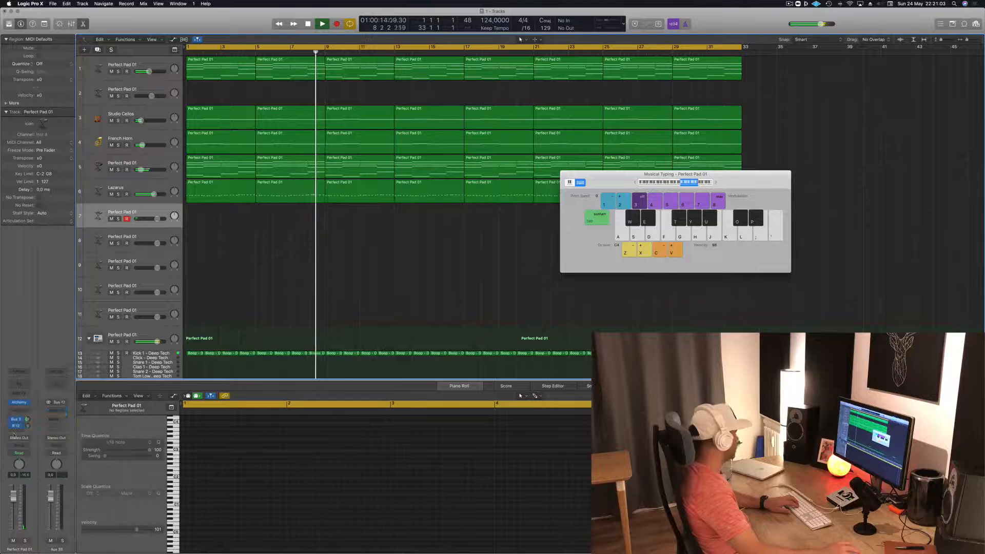
# - Insert a stereo Tape Delay on the Bus 12 aux channel and load its 1/8 Note Triplet preset
pyautogui.click(57, 411)
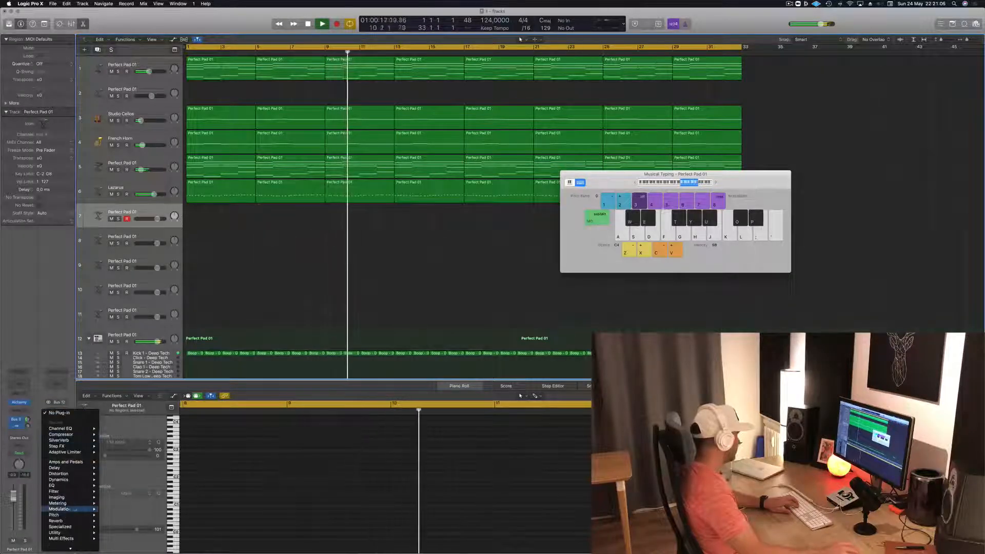
pyautogui.moveTo(56, 468)
pyautogui.moveTo(119, 491)
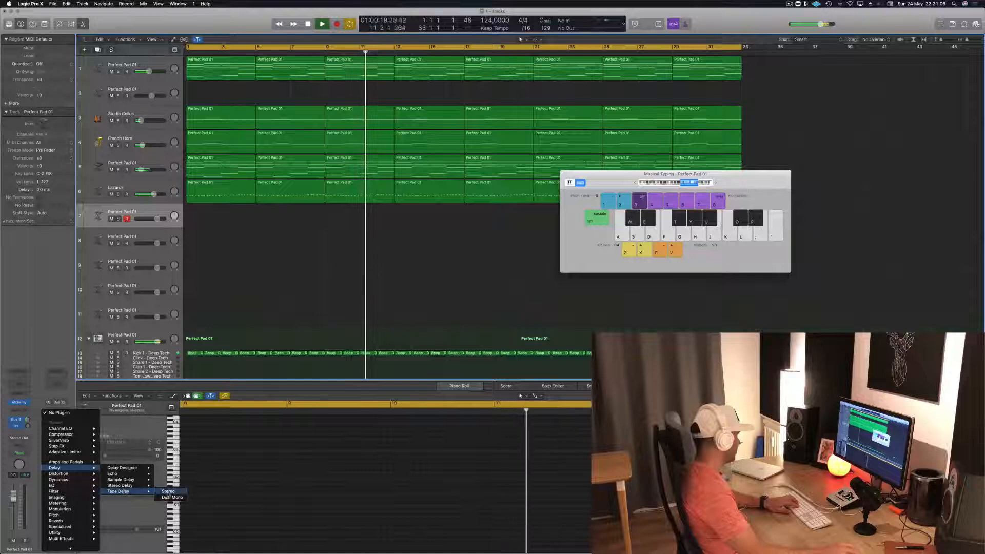
pyautogui.click(169, 491)
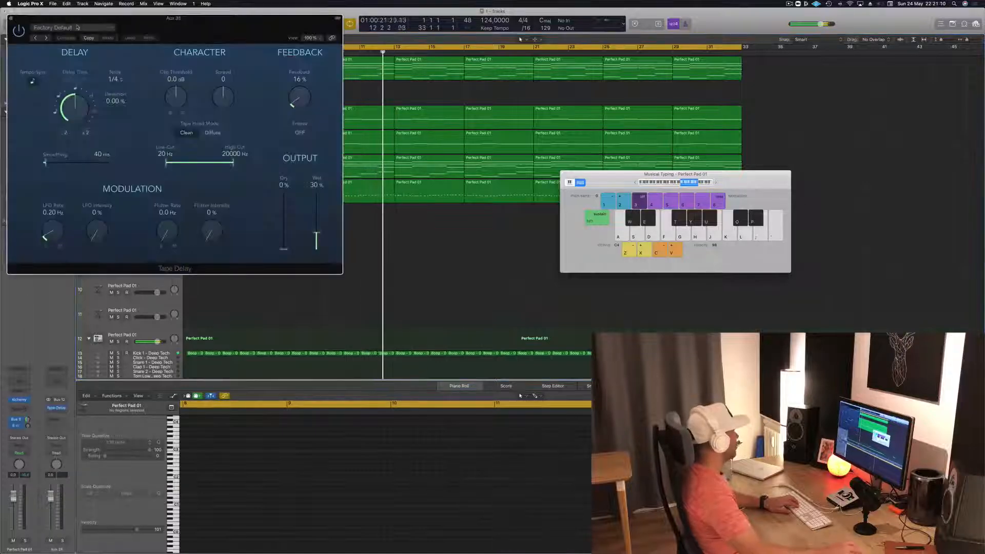
pyautogui.click(78, 28)
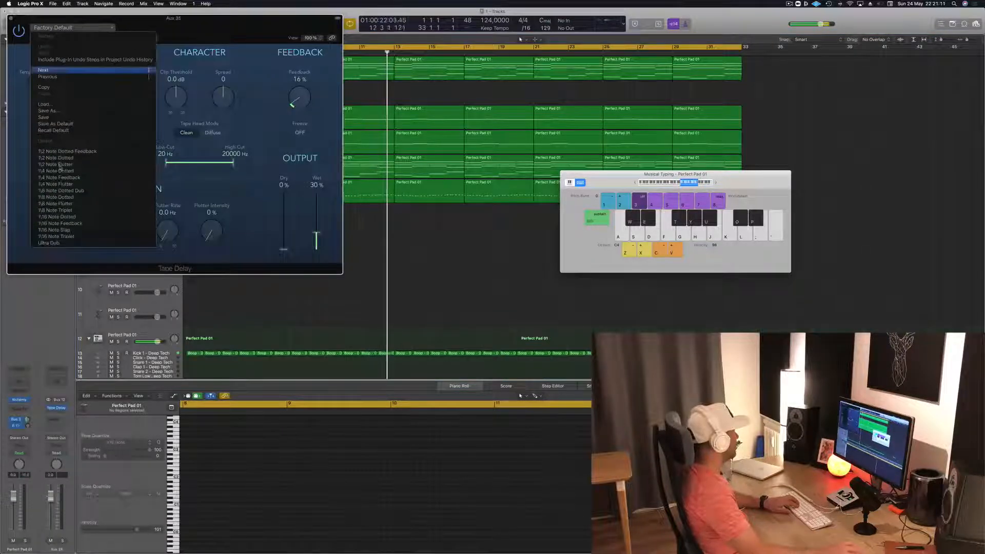
pyautogui.click(62, 211)
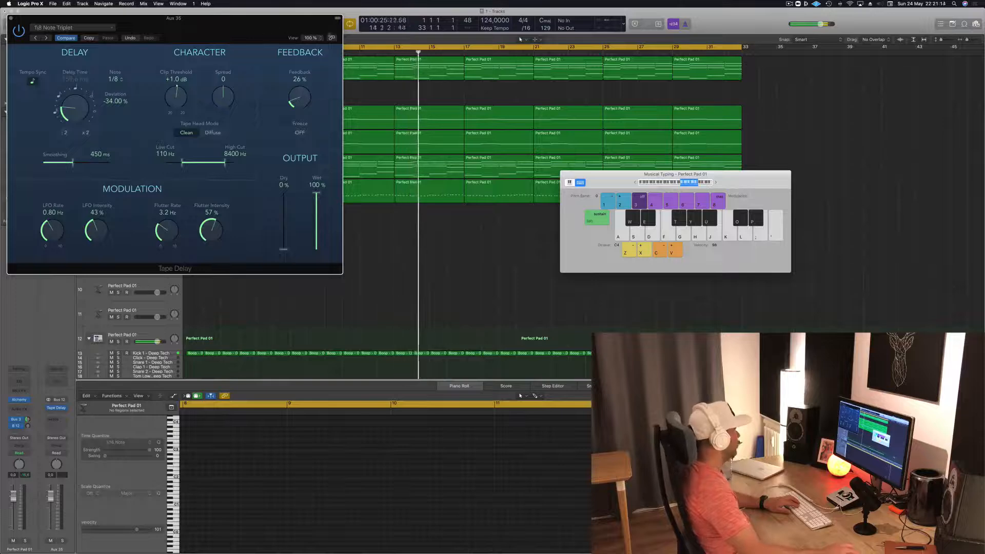
# - Lower track 7's volume and mute the Studio Cellos and French Horn tracks, keeping the Tape Delay window clear of the tracks
pyautogui.moveTo(267, 29); pyautogui.dragTo(755, 55)
pyautogui.click(390, 262)
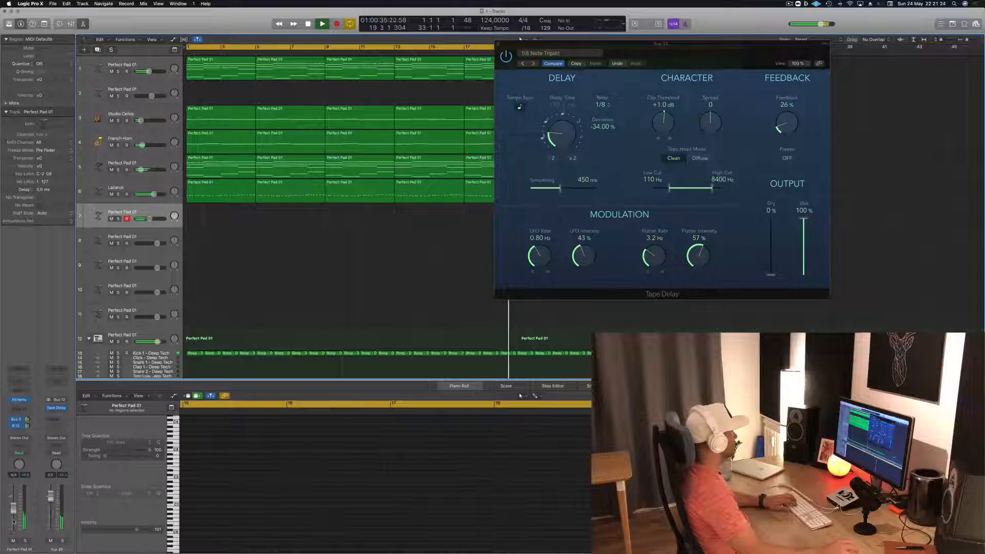
pyautogui.moveTo(111, 121); pyautogui.dragTo(111, 145)
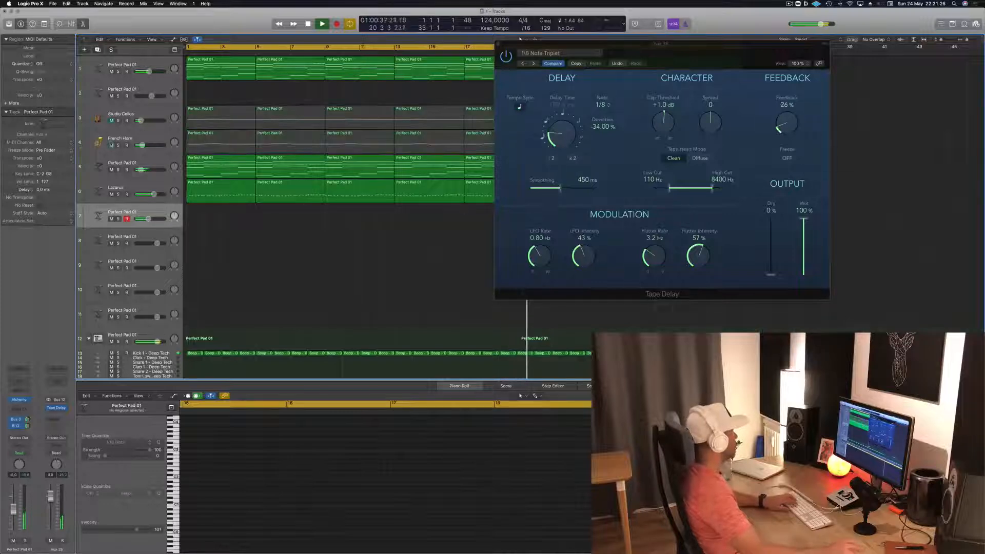
pyautogui.moveTo(660, 54); pyautogui.dragTo(708, 76)
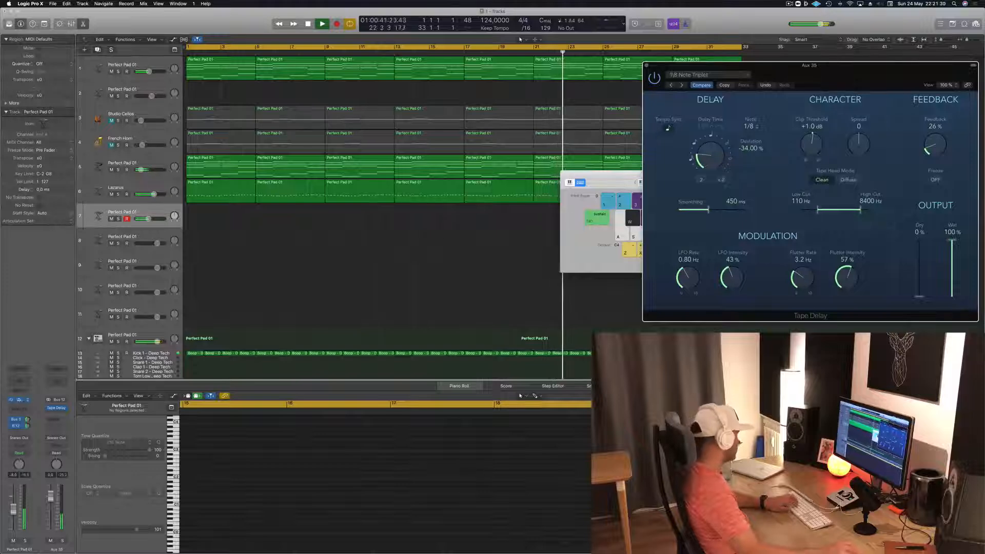
# - Open the Alchemy synth on track 7 and try the Gentle snapshot of its Perfect Pad 01 preset
pyautogui.click(19, 400)
pyautogui.click(19, 401)
pyautogui.moveTo(190, 11); pyautogui.dragTo(474, 83)
pyautogui.click(396, 326)
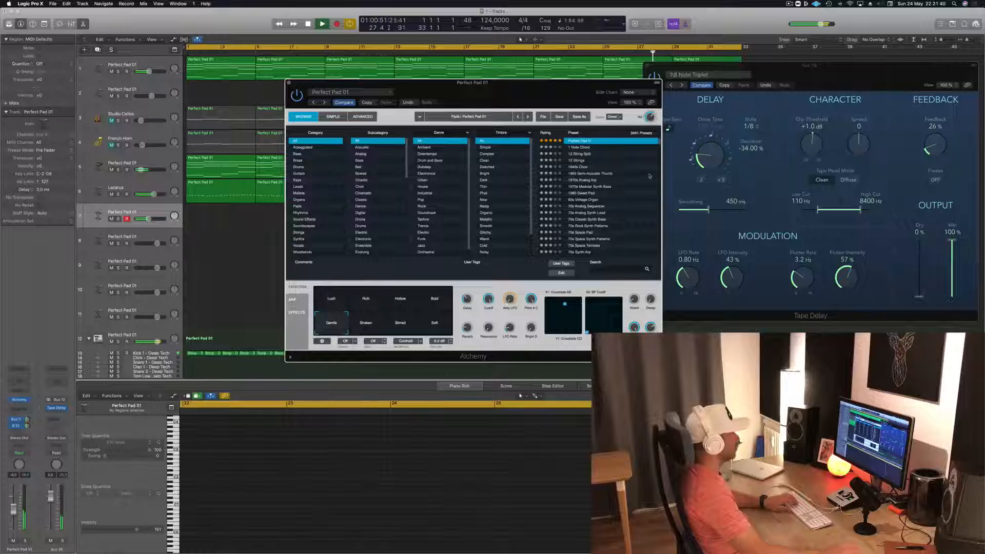
# - Try the Deeper Emotion preset in Alchemy with its Vocal snapshot
pyautogui.scroll(2, 652, 183)
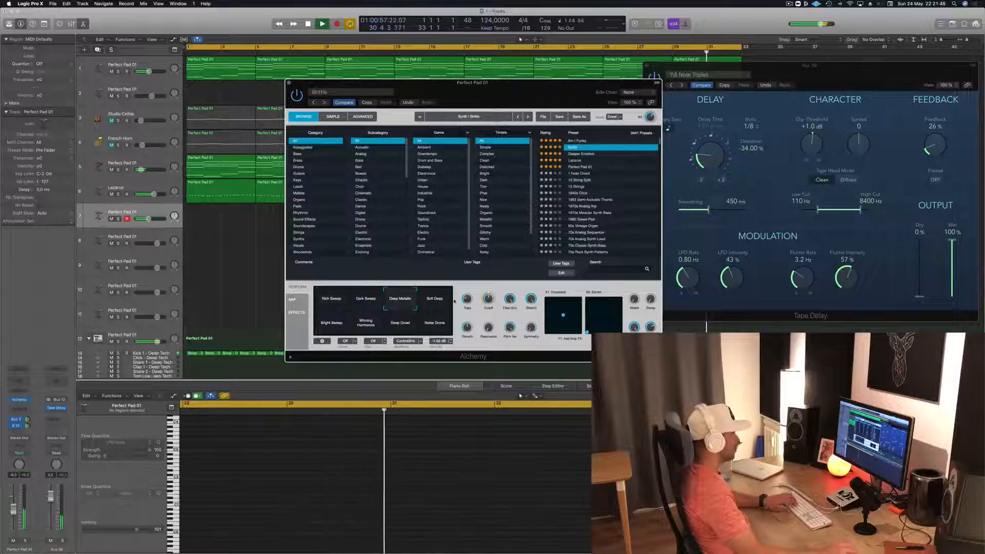
pyautogui.click(587, 154)
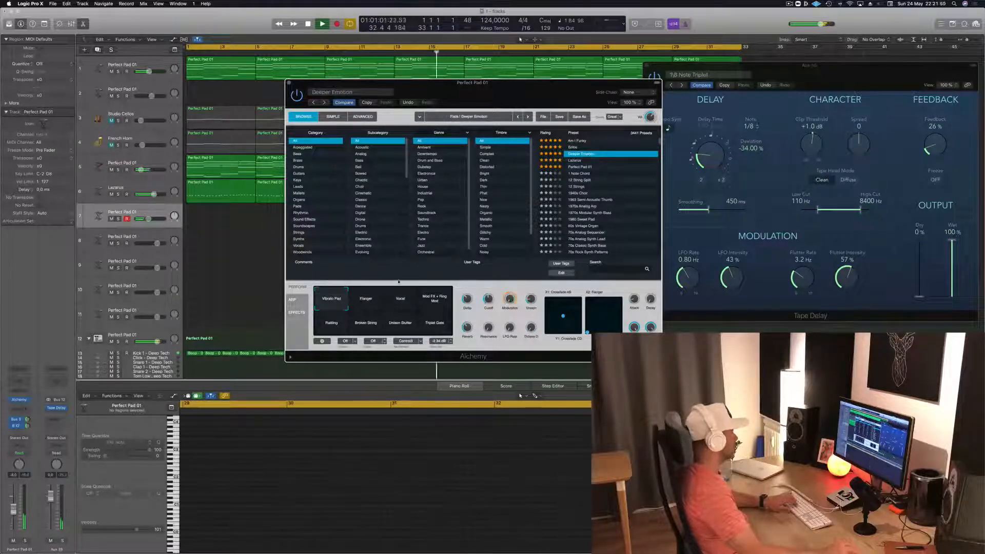
pyautogui.click(401, 303)
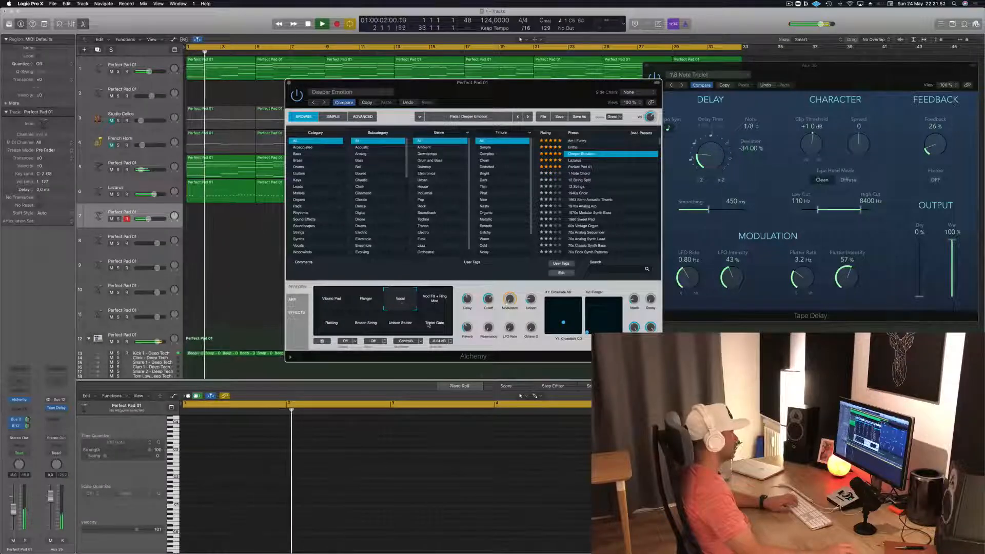
# - Rearrange the synth and keyboard windows and try the Broken String and Vibrato Pad snapshots of Deeper Emotion
pyautogui.moveTo(519, 99); pyautogui.dragTo(418, 153)
pyautogui.click(609, 183)
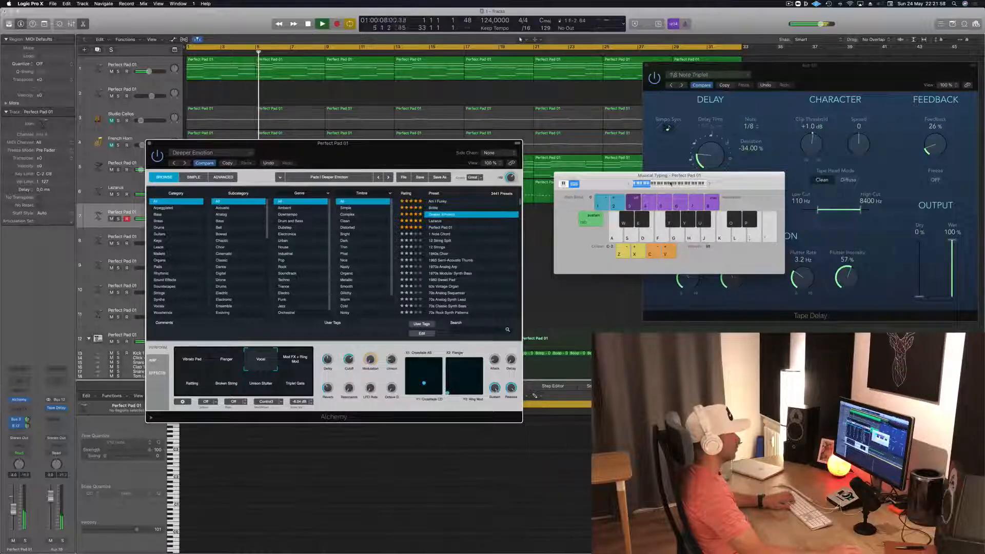
pyautogui.moveTo(385, 154); pyautogui.dragTo(727, 174)
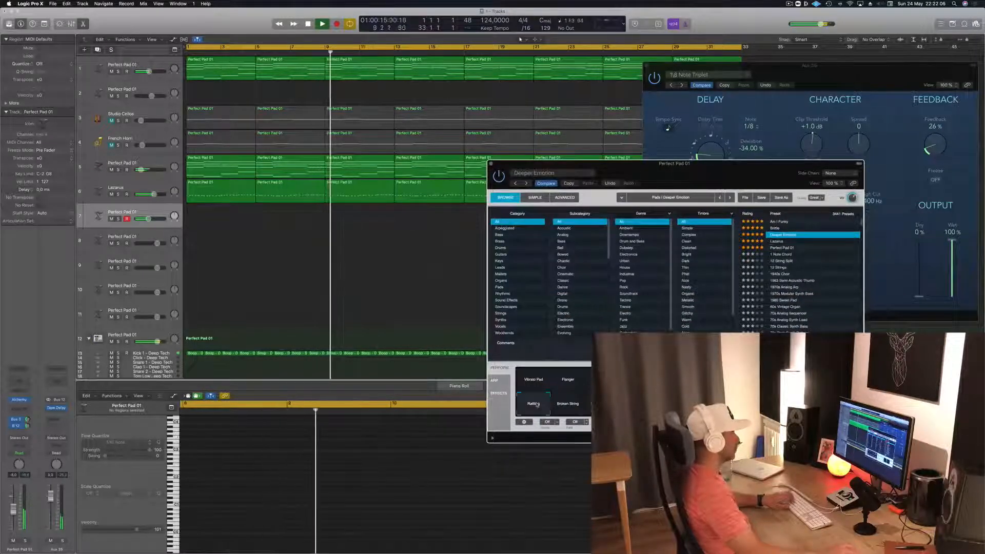
pyautogui.click(567, 411)
pyautogui.click(530, 379)
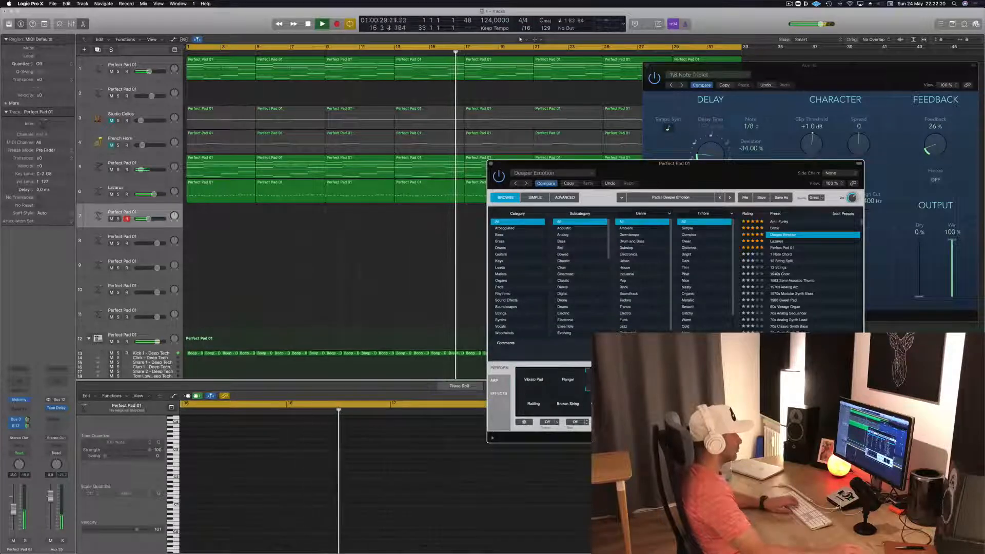
# - Return track 7's synth to the Perfect Pad 01 preset and raise the track's volume slightly
pyautogui.press('Down')
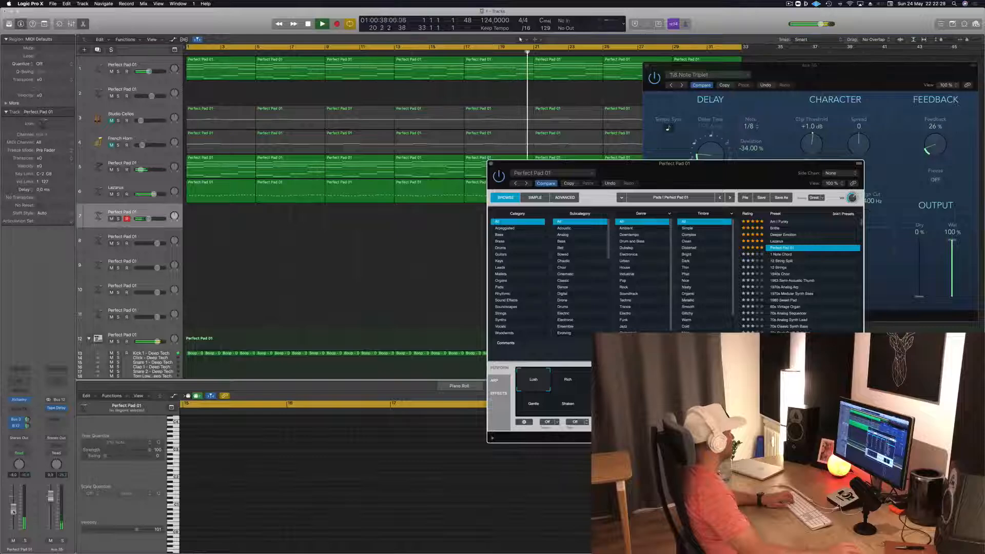
pyautogui.moveTo(14, 511); pyautogui.dragTo(14, 507)
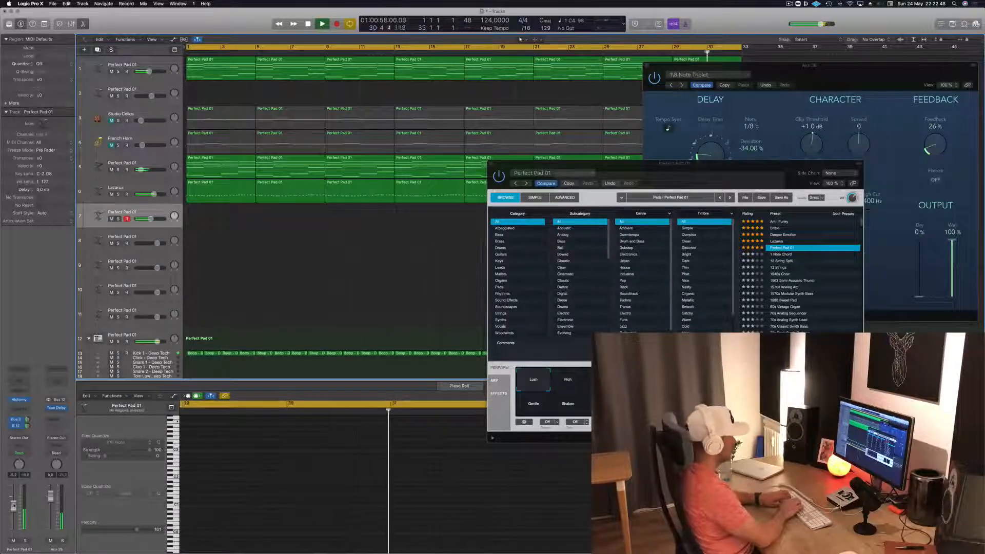
# - Record a pad melody on track 7 over the first 12 bars and play it back from the start
pyautogui.press('r')
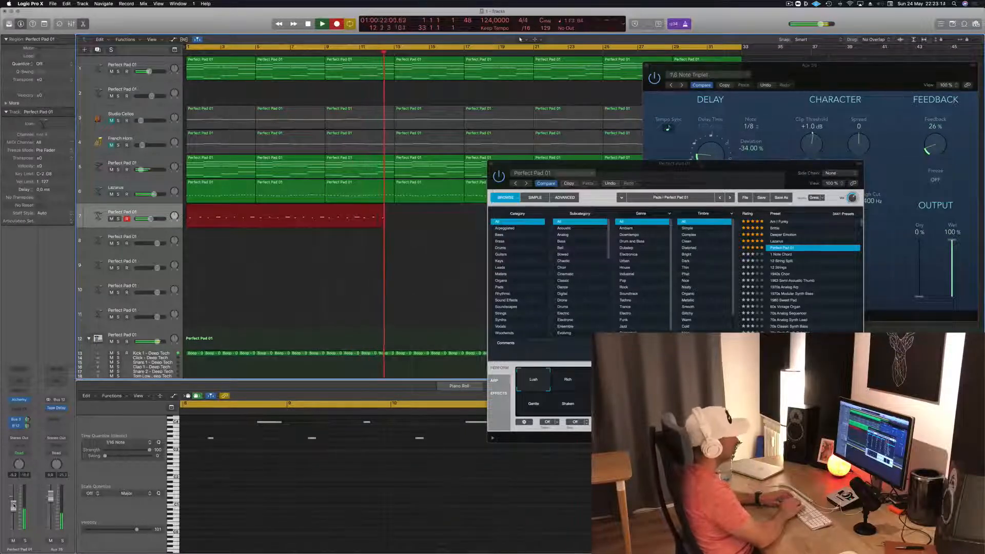
pyautogui.press('space')
pyautogui.press('space')
# - Review all the notes of track 7's recorded region in the Piano Roll during playback, ending with playback stopped
pyautogui.scroll(3, 256, 475)
pyautogui.click(249, 499)
pyautogui.press('super+a')
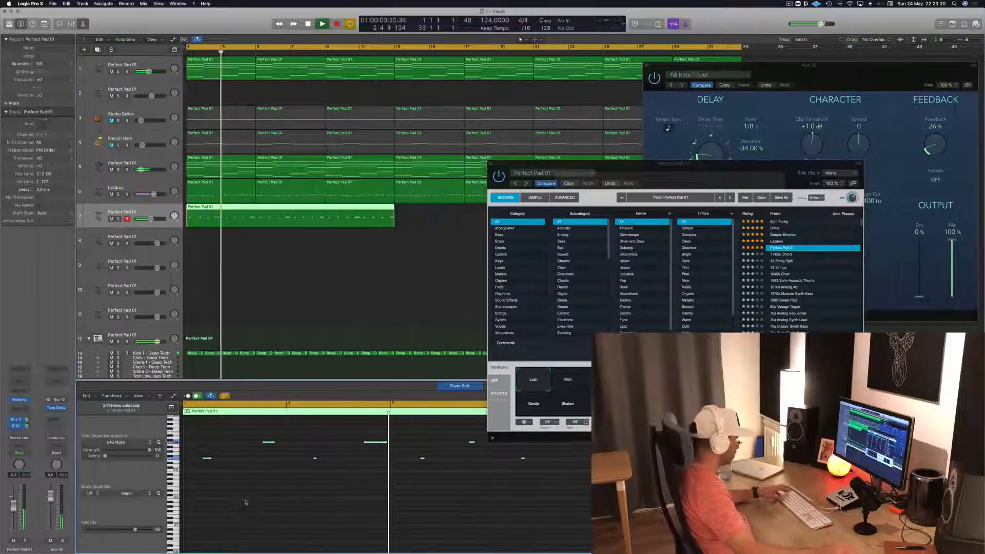
pyautogui.click(283, 510)
pyautogui.press('super+Left')
pyautogui.press('super+Left')
pyautogui.press('super+Left')
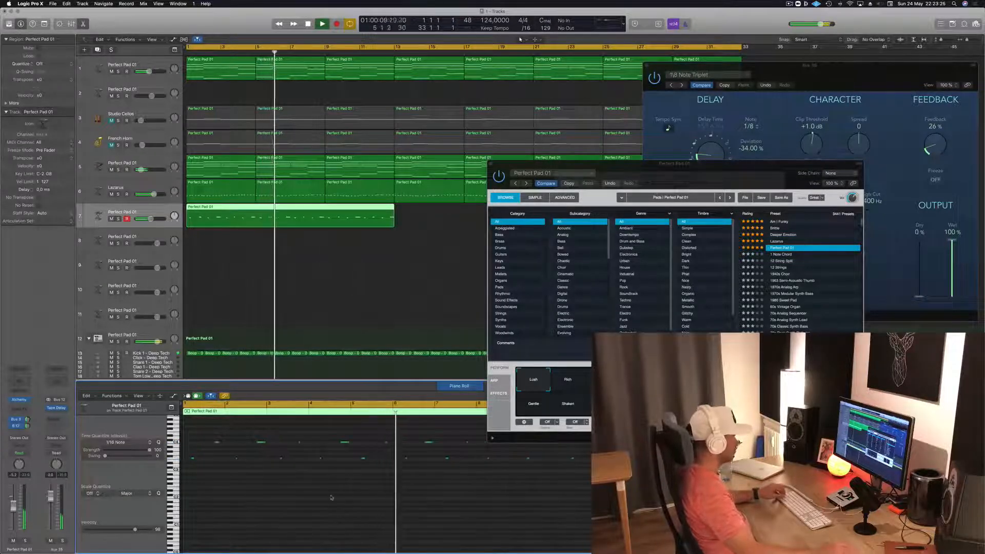
pyautogui.press('space')
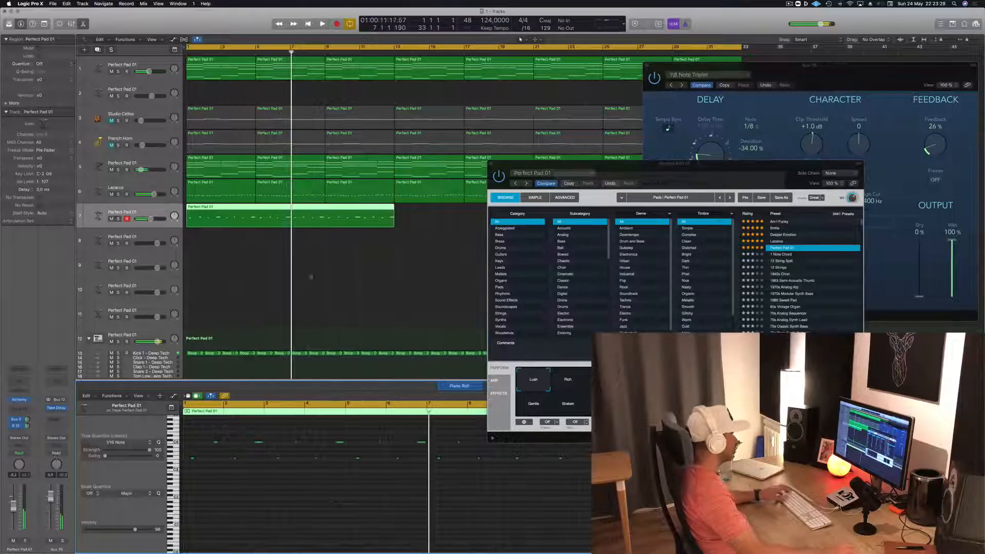
# - Shorten track 7's recorded region to the first 8 bars and play it back from the start
pyautogui.press('Return')
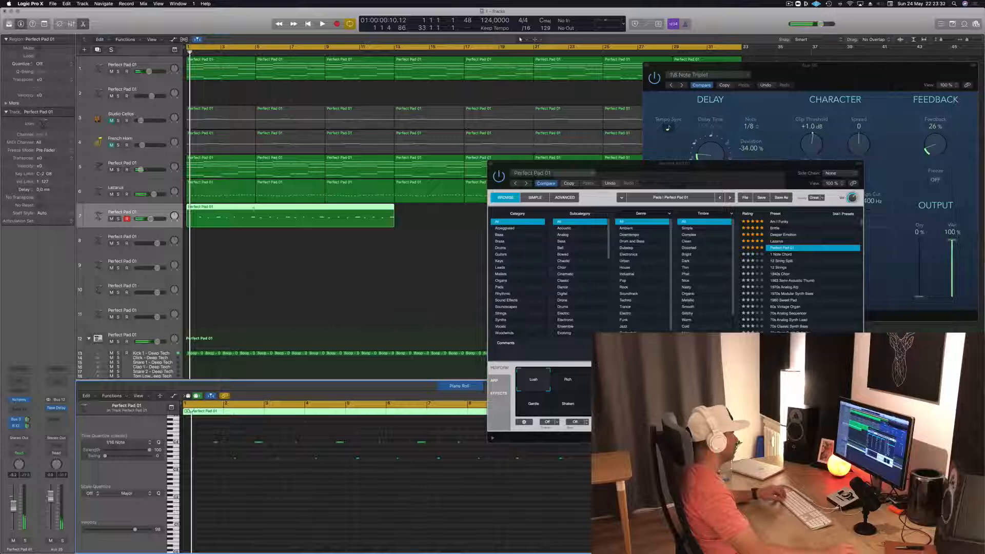
pyautogui.click(254, 211)
pyautogui.moveTo(307, 216); pyautogui.dragTo(241, 216)
pyautogui.press('space')
pyautogui.click(266, 501)
pyautogui.press('space')
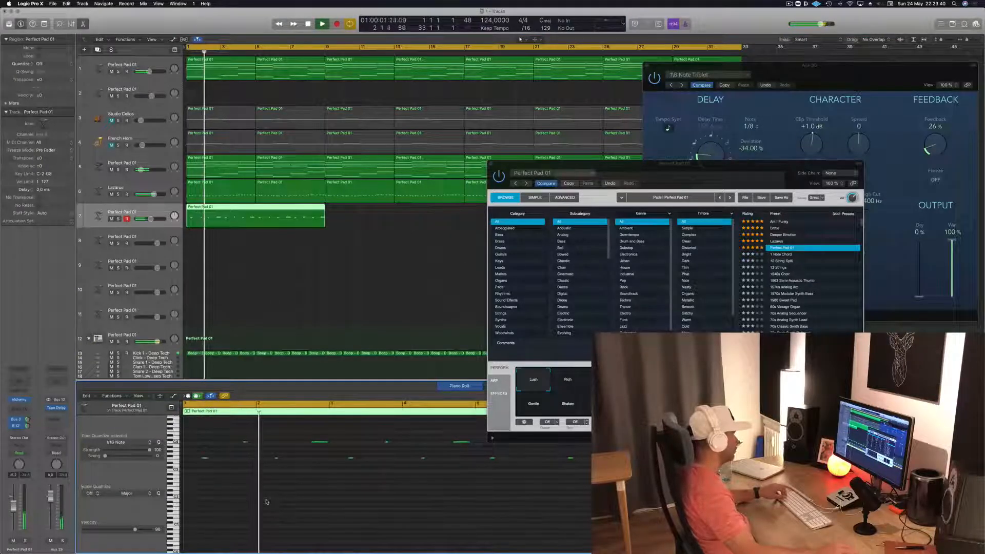
pyautogui.press('space')
# - Try the first upper note of track 7's melody slightly earlier during playback and nudge it back
pyautogui.press('space')
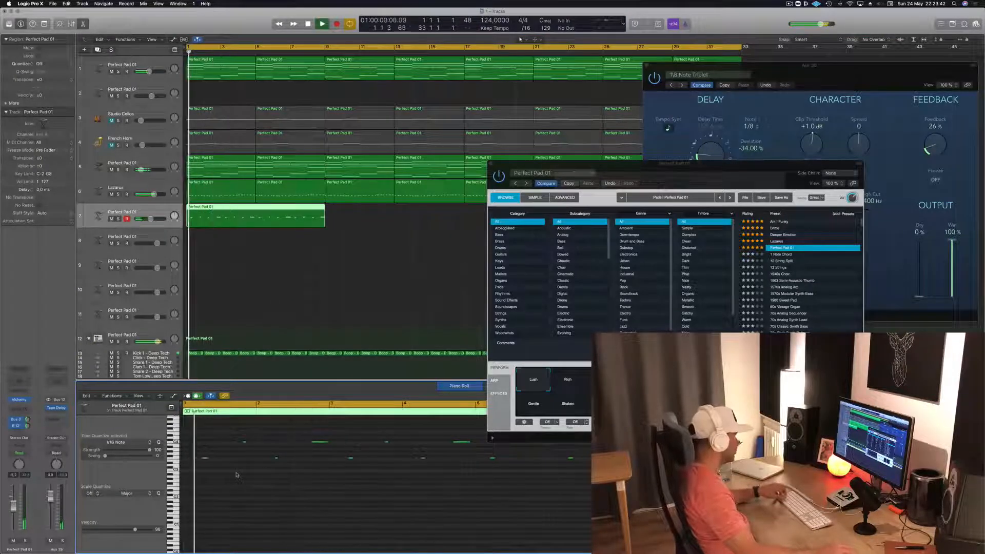
pyautogui.click(263, 442)
pyautogui.hotkey('alt', 'Left')
pyautogui.press('space')
pyautogui.press('space')
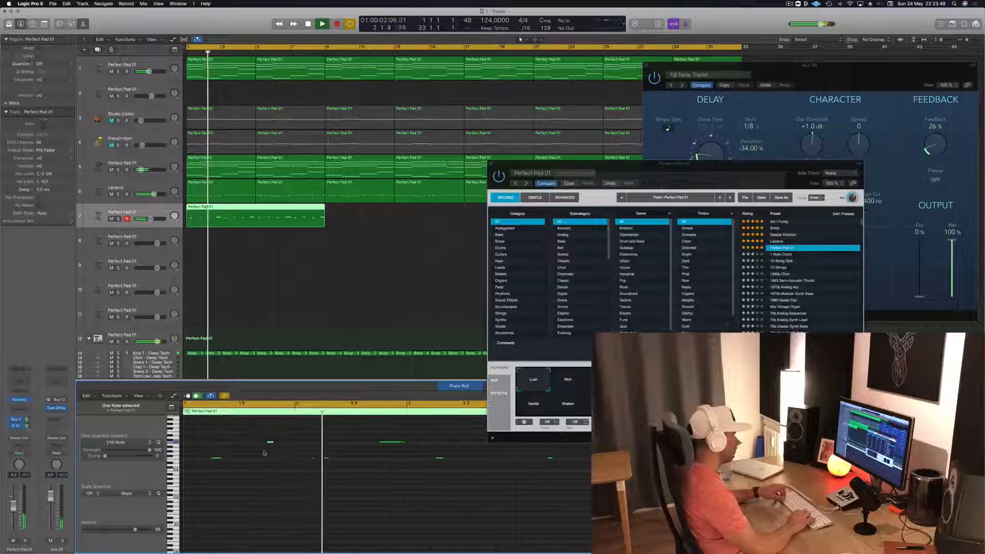
pyautogui.hotkey('alt', 'Right')
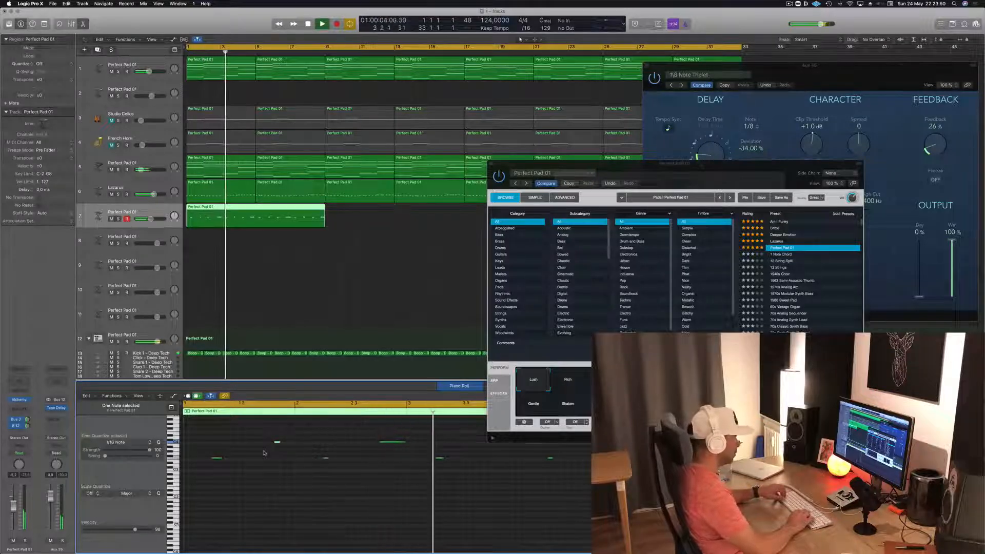
# - Split track 7's region at bar 5, delete its second half and play the remaining four bars from the start
pyautogui.moveTo(709, 168); pyautogui.dragTo(872, 133)
pyautogui.press('super+k')
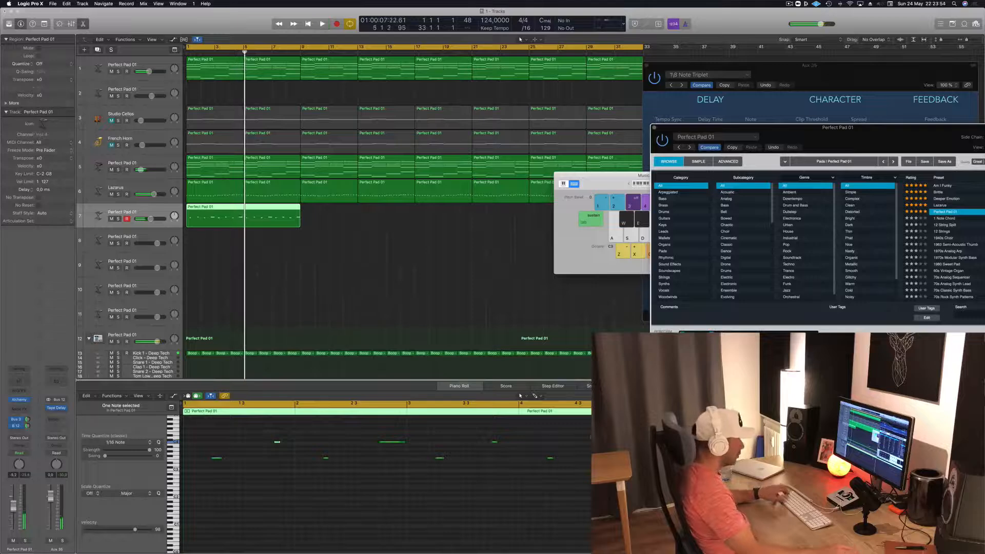
pyautogui.click(549, 458)
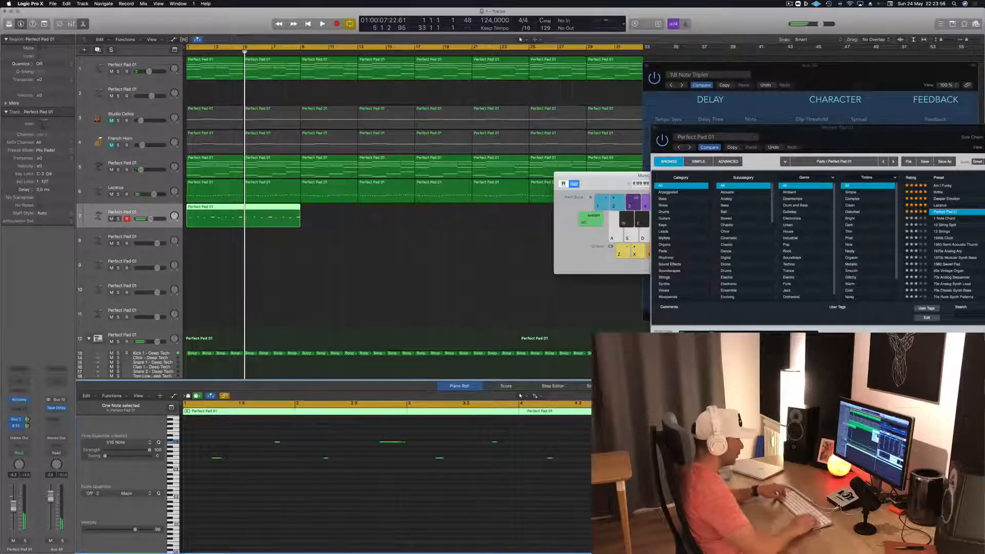
pyautogui.press('Return')
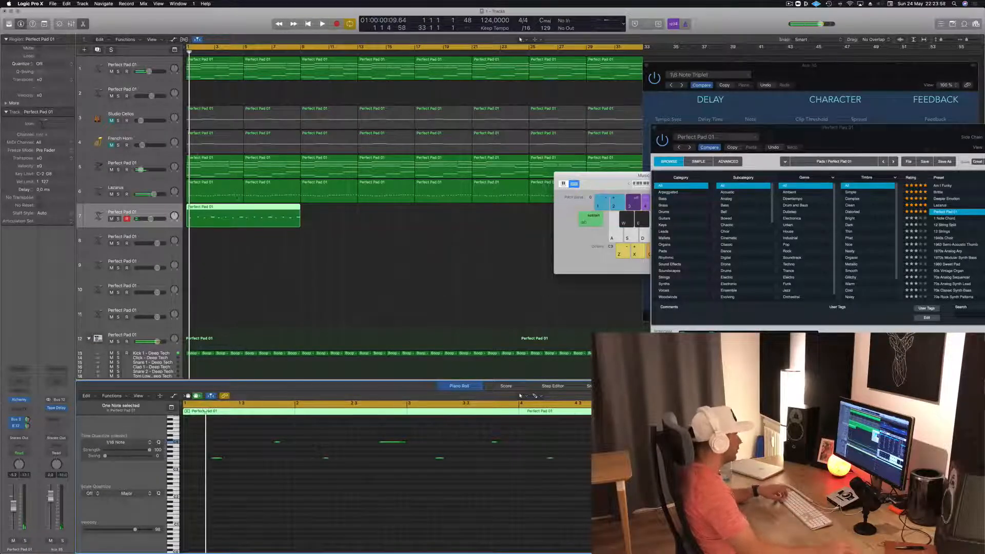
pyautogui.keyDown('super'); pyautogui.doubleClick(244, 209); pyautogui.keyUp('super')
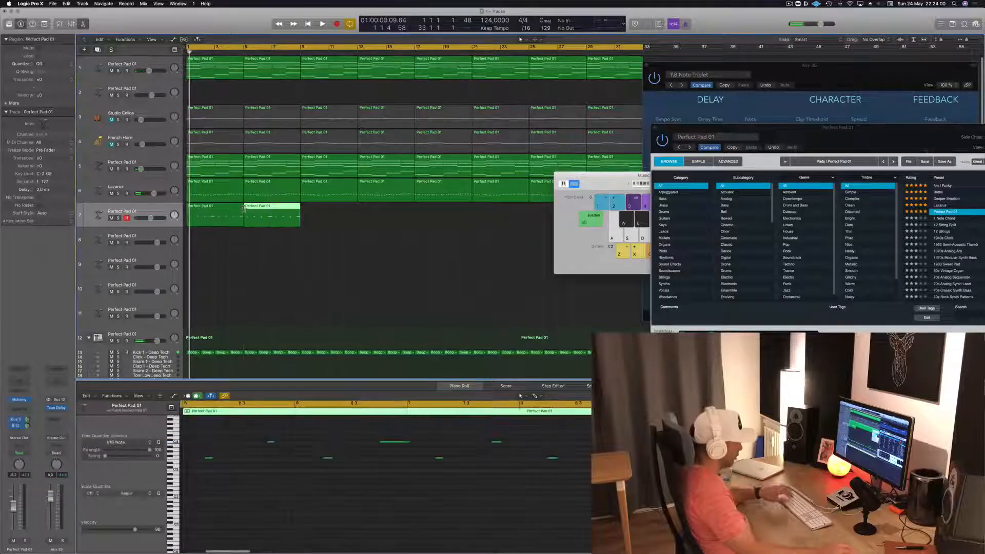
pyautogui.press('Delete')
pyautogui.press('space')
pyautogui.click(247, 214)
pyautogui.press('space')
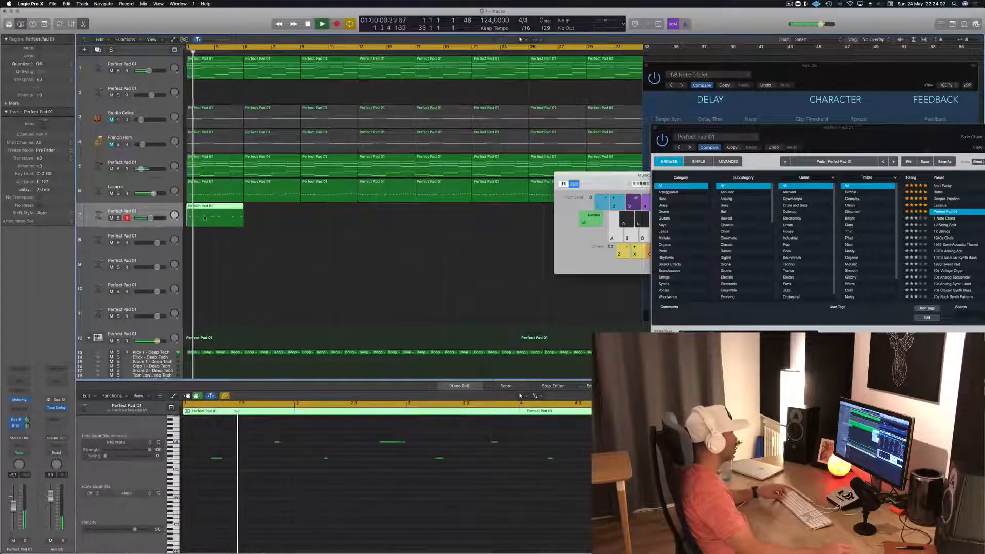
# - Try the melody's first low note at the start of bar 1 and nudge it back to its original position
pyautogui.press('space')
pyautogui.moveTo(228, 454); pyautogui.dragTo(204, 470)
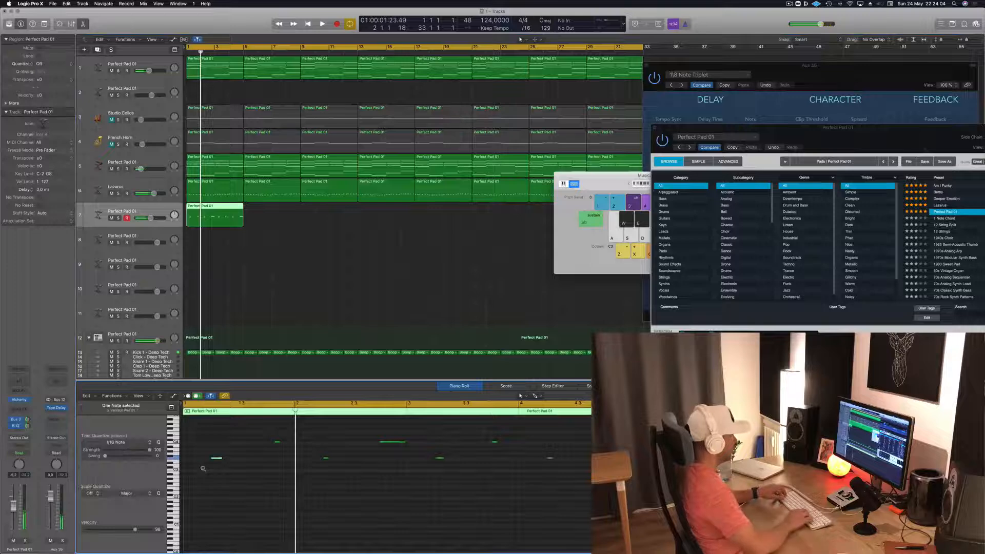
pyautogui.press('space')
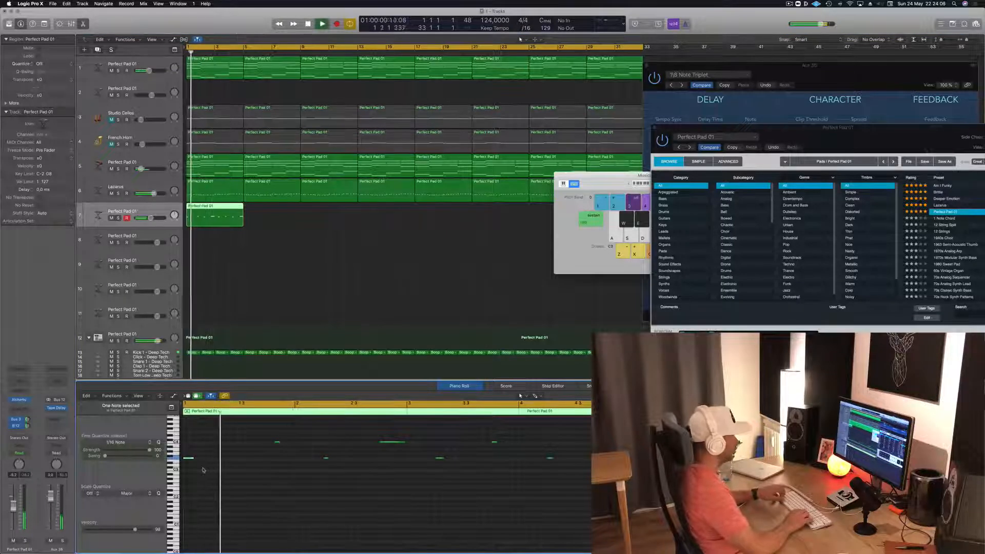
pyautogui.press('space')
pyautogui.press('space')
pyautogui.hotkey('alt', 'Right')
pyautogui.hotkey('alt', 'Right')
pyautogui.hotkey('alt', 'Right')
pyautogui.press('space')
pyautogui.press('space')
pyautogui.hotkey('alt', 'Right')
pyautogui.press('space')
pyautogui.press('space')
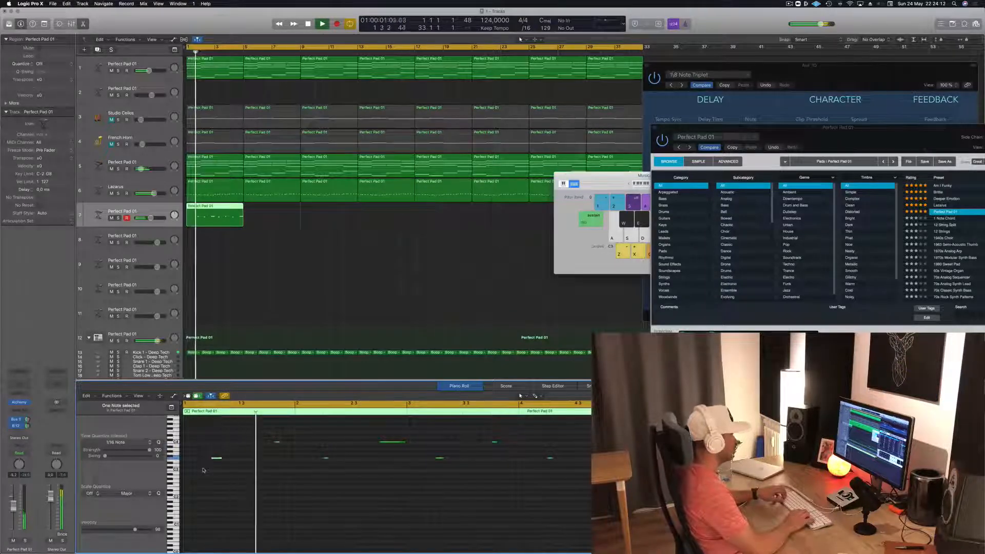
# - Nudge the melody's first upper note slightly earlier and play the four-bar region through
pyautogui.press('space')
pyautogui.press('space')
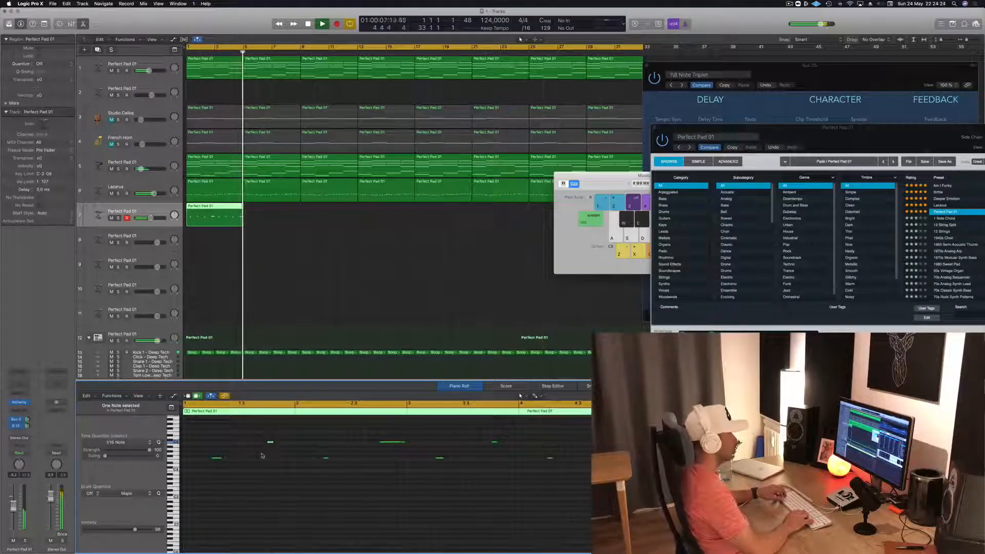
pyautogui.press('space')
# - Copy track 7's four-bar region until the copies fill the first 16 bars
pyautogui.moveTo(213, 207); pyautogui.dragTo(268, 209)
pyautogui.moveTo(362, 222); pyautogui.dragTo(333, 212)
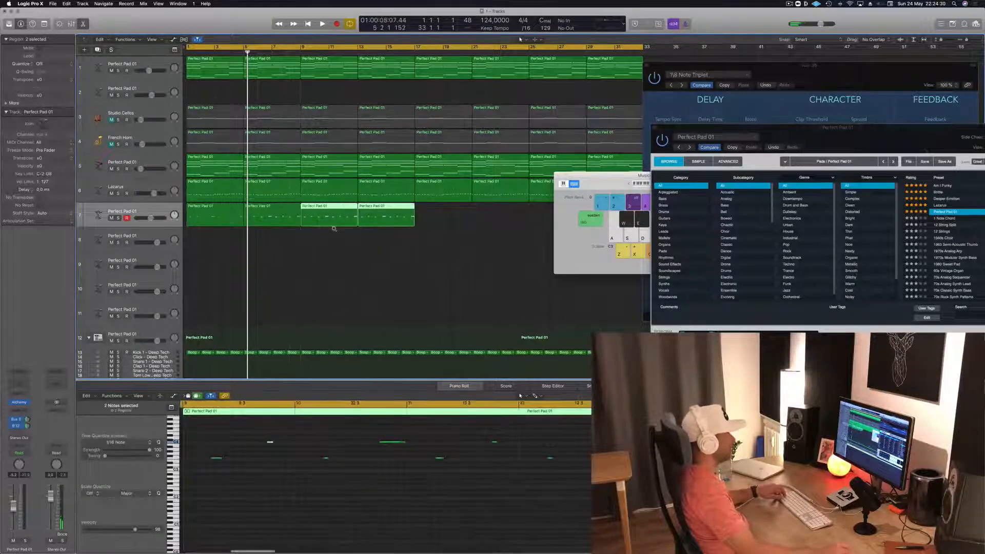
pyautogui.moveTo(622, 180); pyautogui.dragTo(863, 188)
pyautogui.press('super+Left')
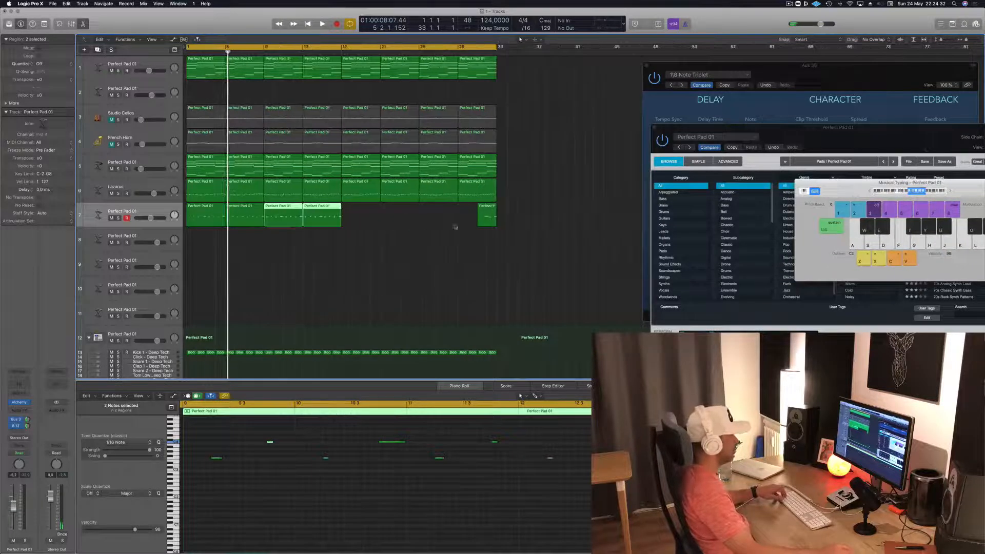
# - Delete the stray region near the end of track 7 and copy the melody regions up to bar 33
pyautogui.moveTo(458, 230); pyautogui.dragTo(516, 219)
pyautogui.press('Delete')
pyautogui.moveTo(394, 231); pyautogui.dragTo(354, 208)
pyautogui.click(314, 276)
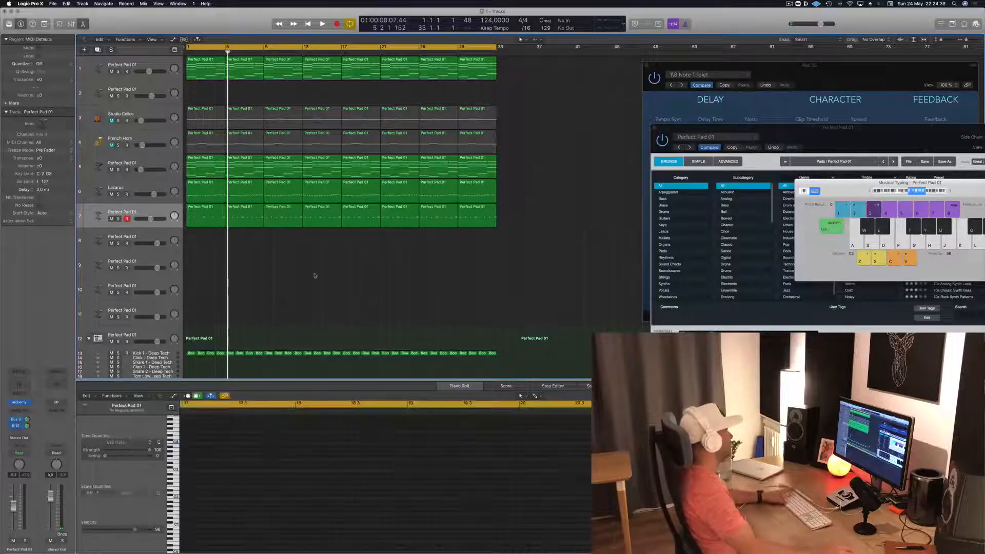
# - Play the arrangement from the start and bring up track 7's Alchemy synth in clear view
pyautogui.press('space')
pyautogui.press('super+Right')
pyautogui.press('super+Left')
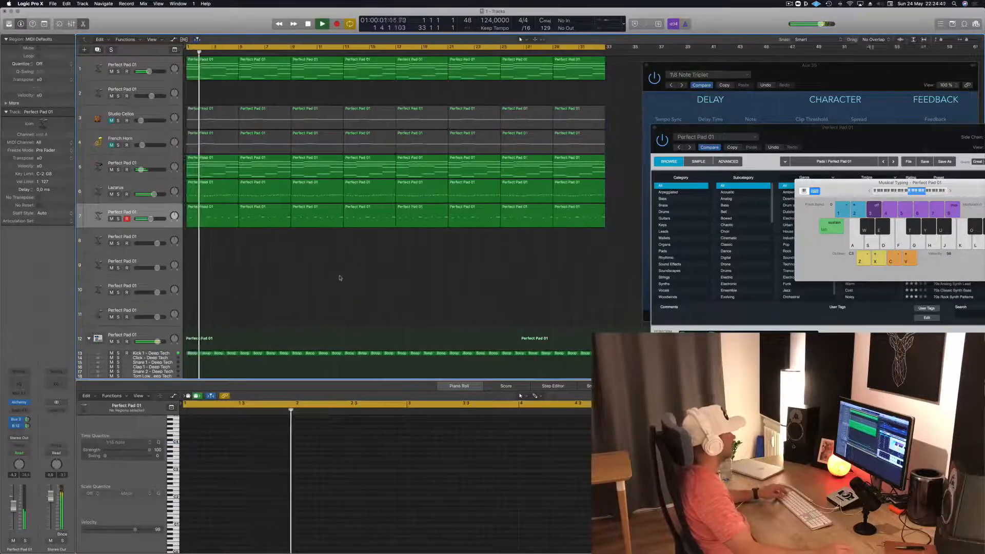
pyautogui.press('Return')
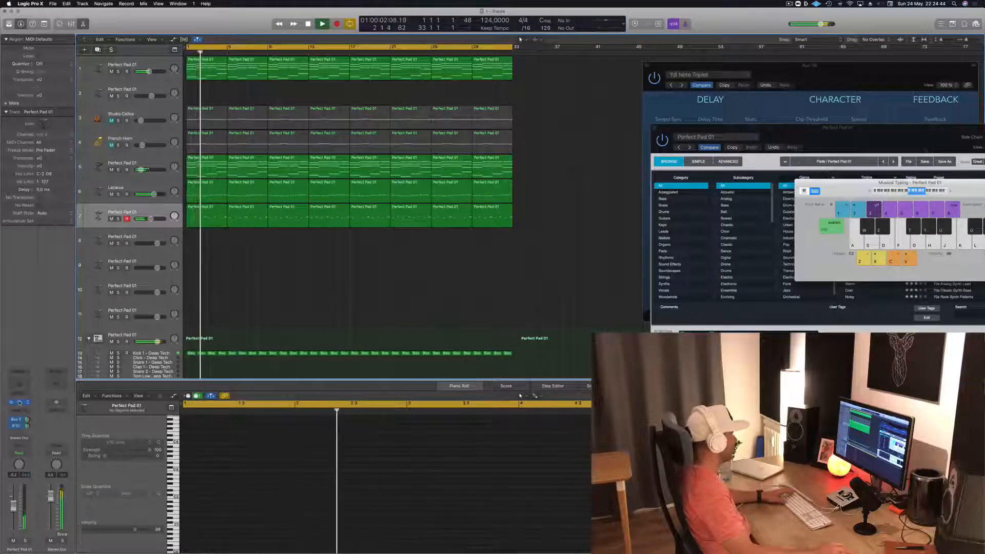
pyautogui.click(19, 403)
pyautogui.click(19, 403)
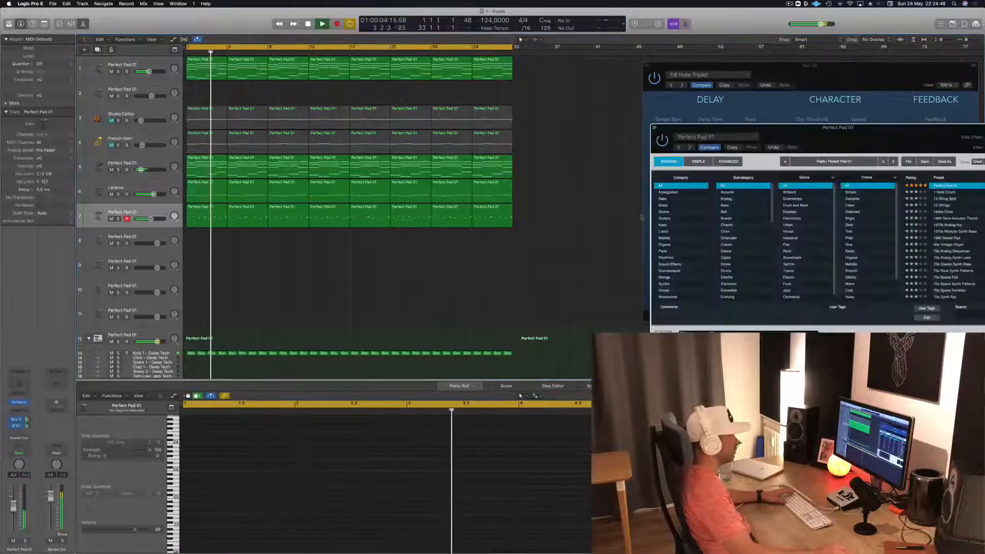
pyautogui.moveTo(805, 144); pyautogui.dragTo(488, 183)
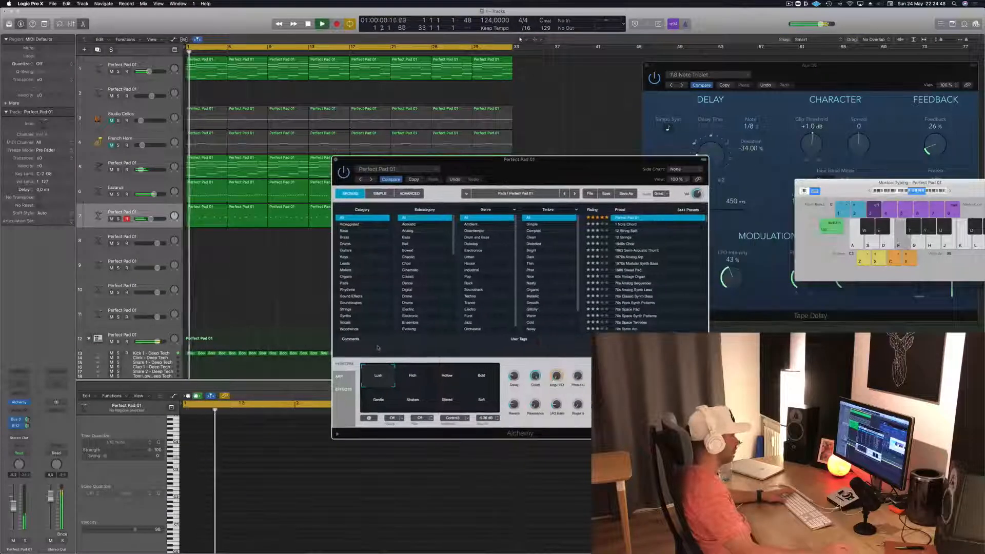
# - Audition the Rich, Hollow, Bold, Gentle, Shaken and Stirred snapshots of track 7's Perfect Pad 01 during playback
pyautogui.click(418, 377)
pyautogui.click(443, 379)
pyautogui.click(485, 379)
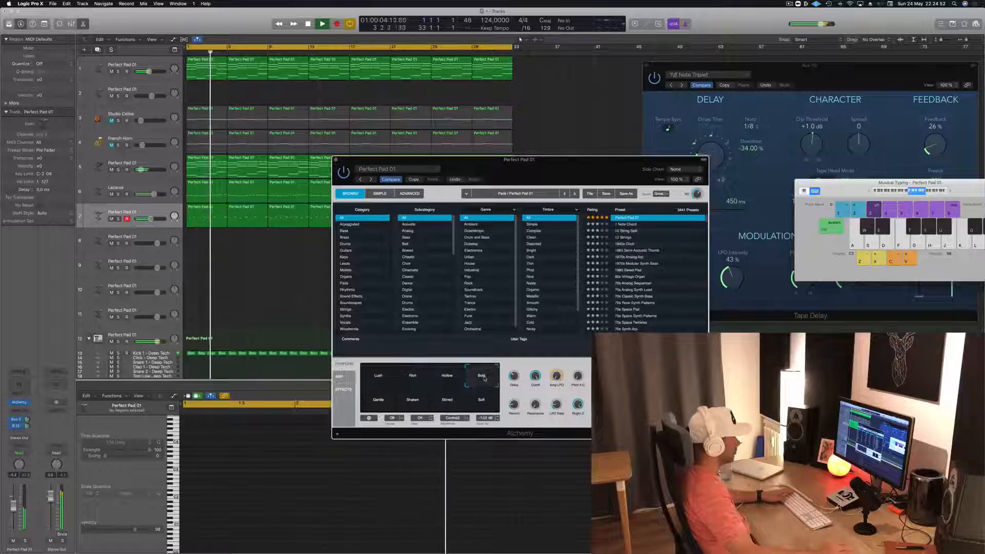
pyautogui.click(381, 408)
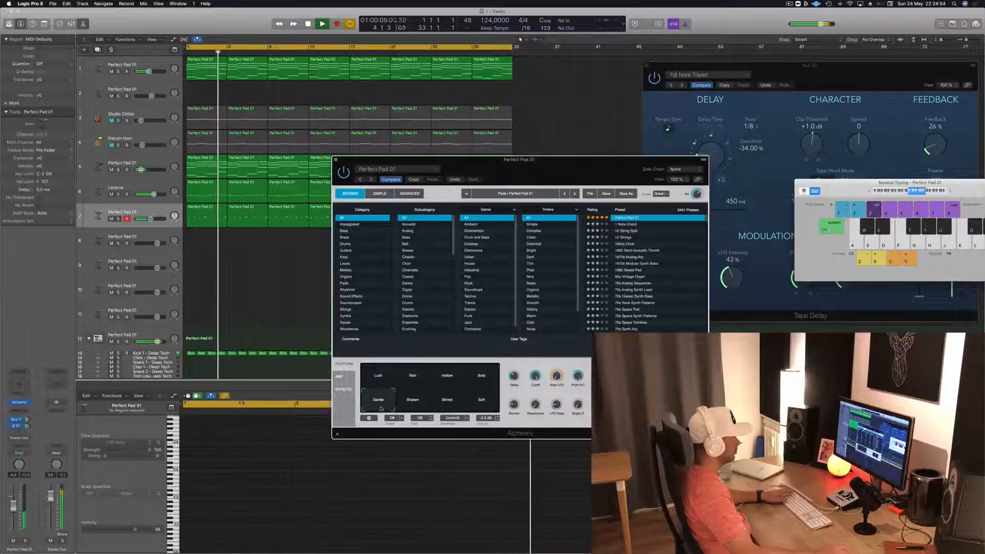
pyautogui.click(416, 405)
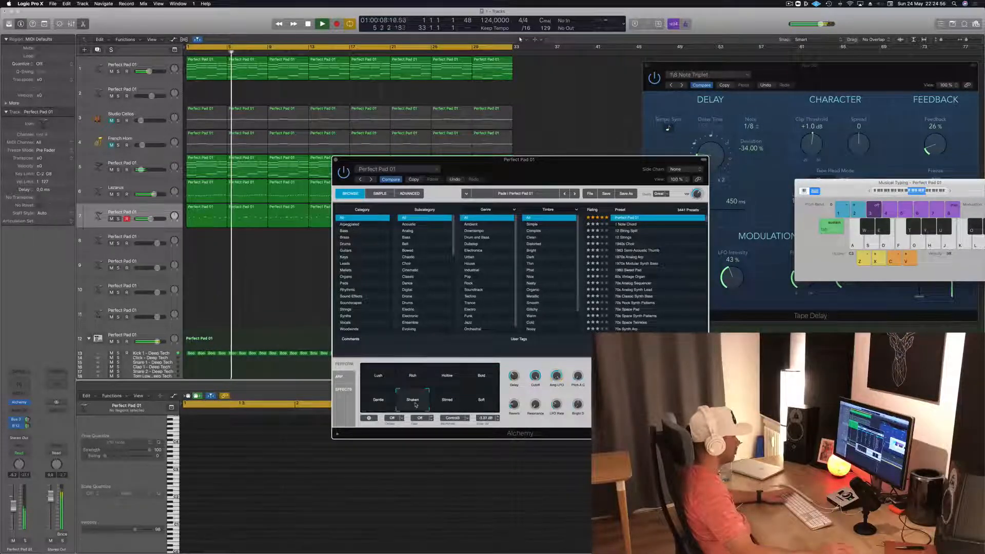
pyautogui.click(455, 409)
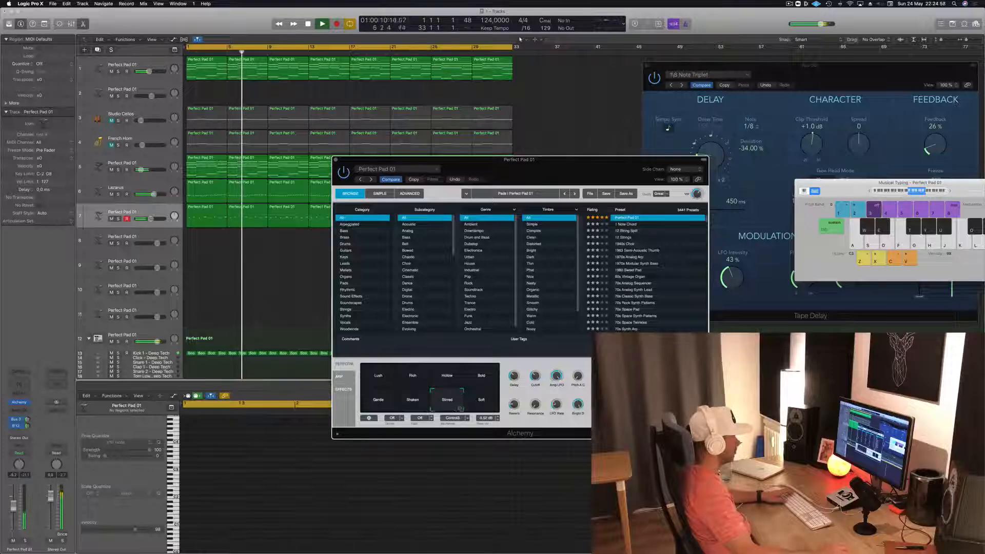
pyautogui.click(455, 404)
pyautogui.click(482, 377)
pyautogui.press('Return')
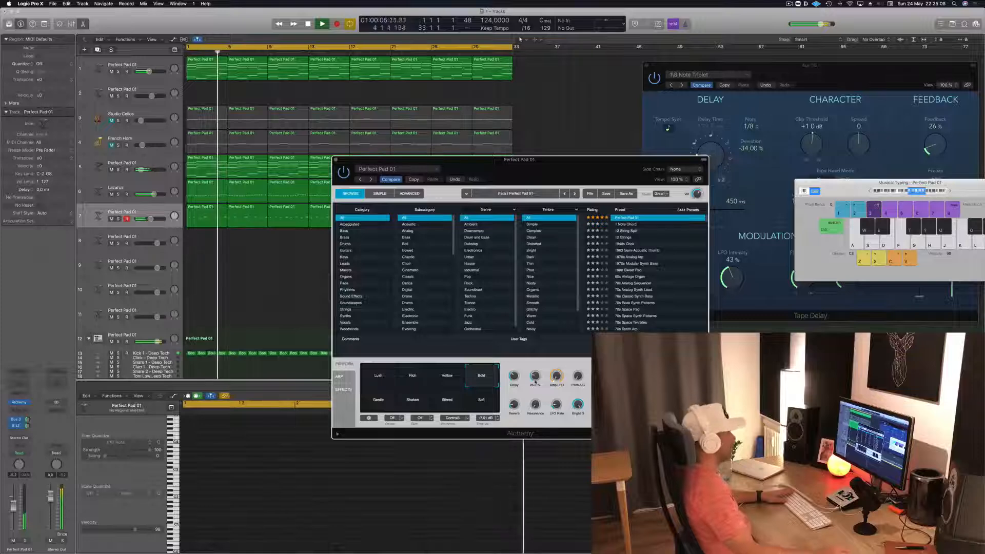
# - Return track 7's synth to the Lush snapshot, close its window and restart playback from the beginning
pyautogui.moveTo(547, 170); pyautogui.dragTo(689, 143)
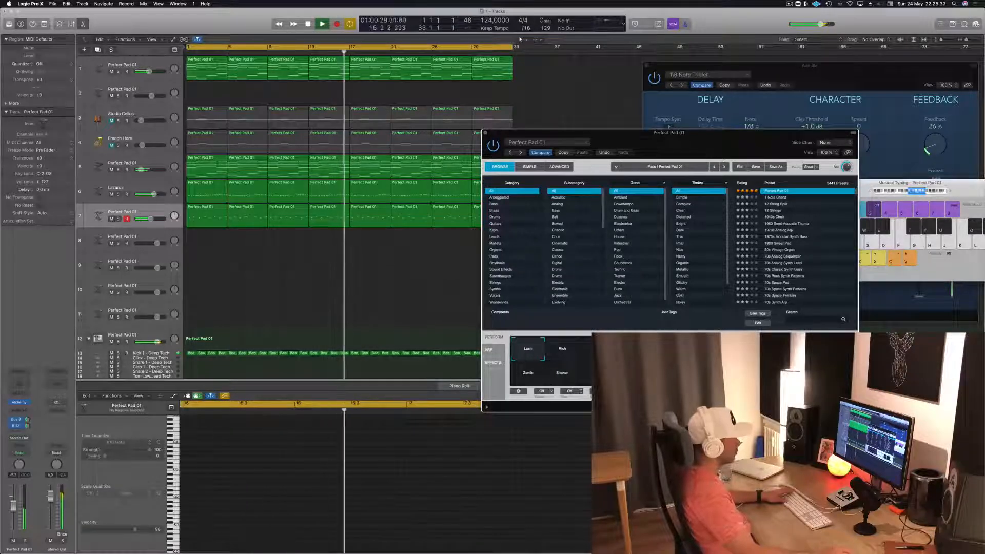
pyautogui.moveTo(704, 134); pyautogui.dragTo(640, 141)
pyautogui.press('Return')
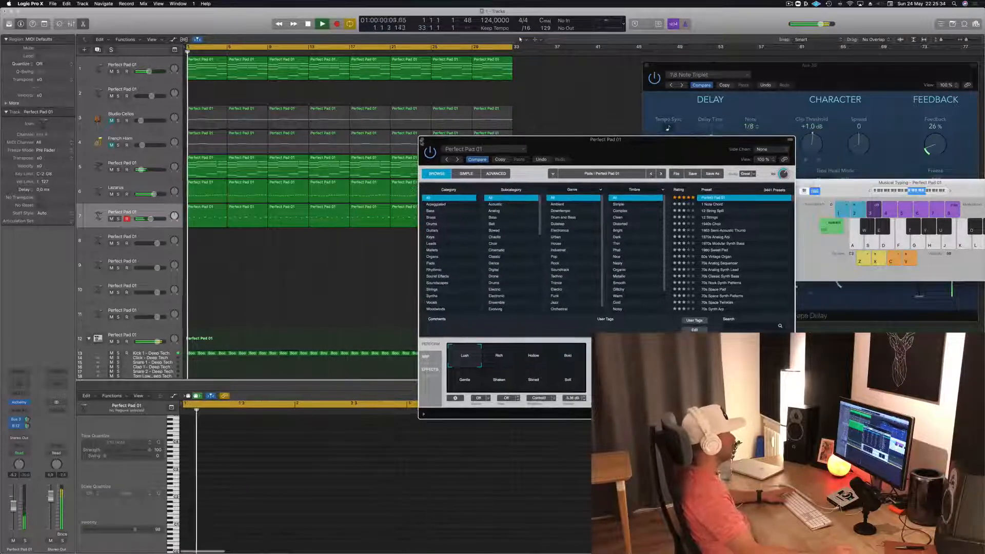
pyautogui.click(422, 139)
pyautogui.press('Return')
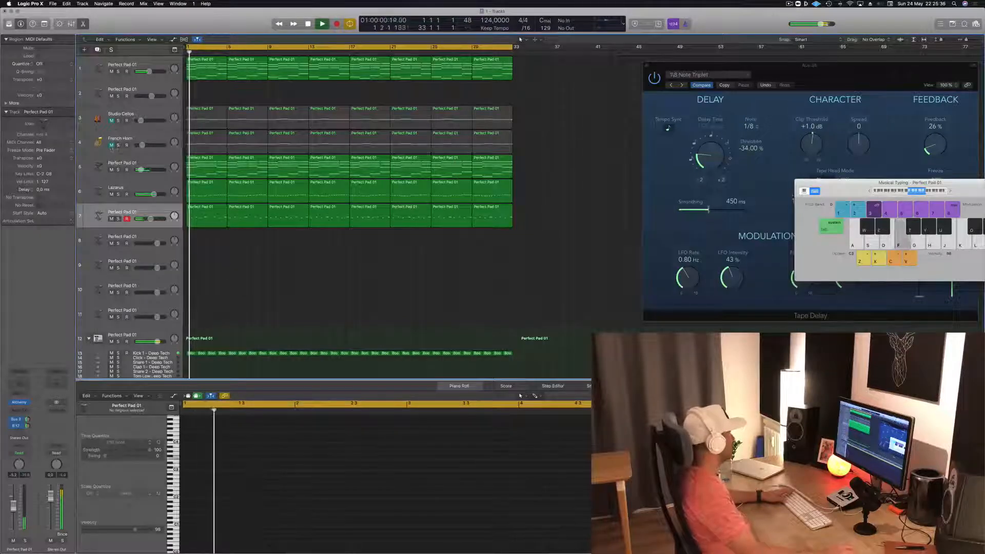
# - Compare the French Horn unmuted, keep it muted, and bring in the Studio Cellos at a slightly higher volume
pyautogui.click(123, 150)
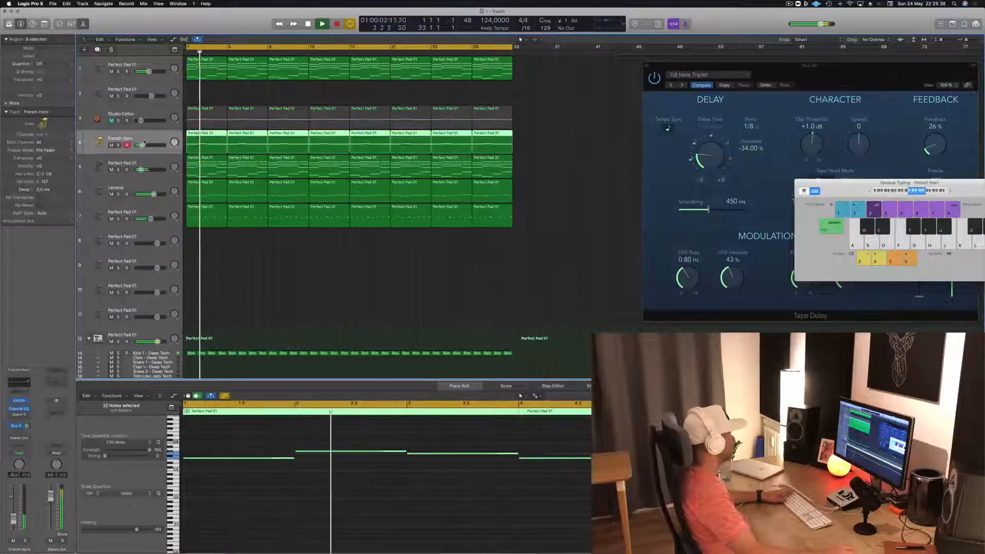
pyautogui.click(111, 145)
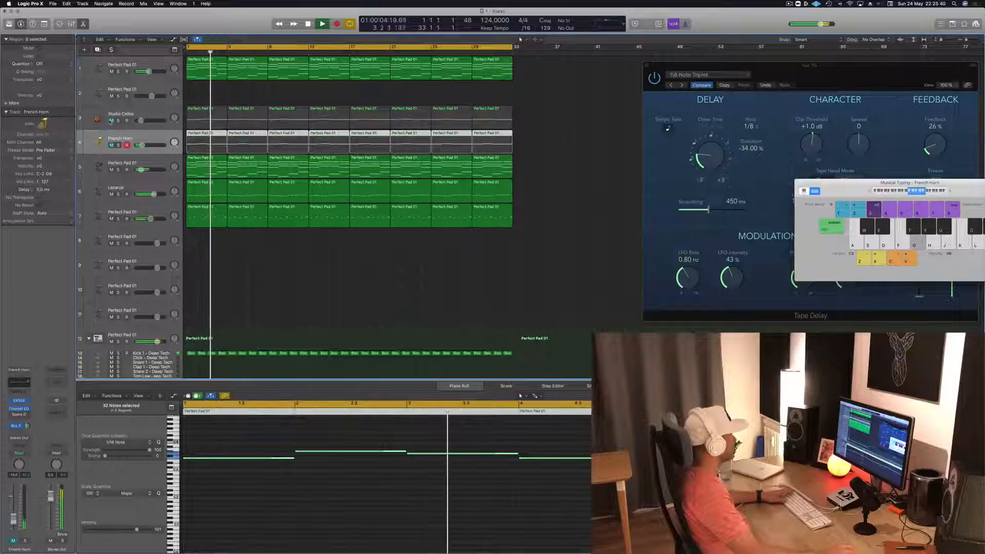
pyautogui.click(112, 120)
pyautogui.moveTo(139, 120); pyautogui.dragTo(143, 120)
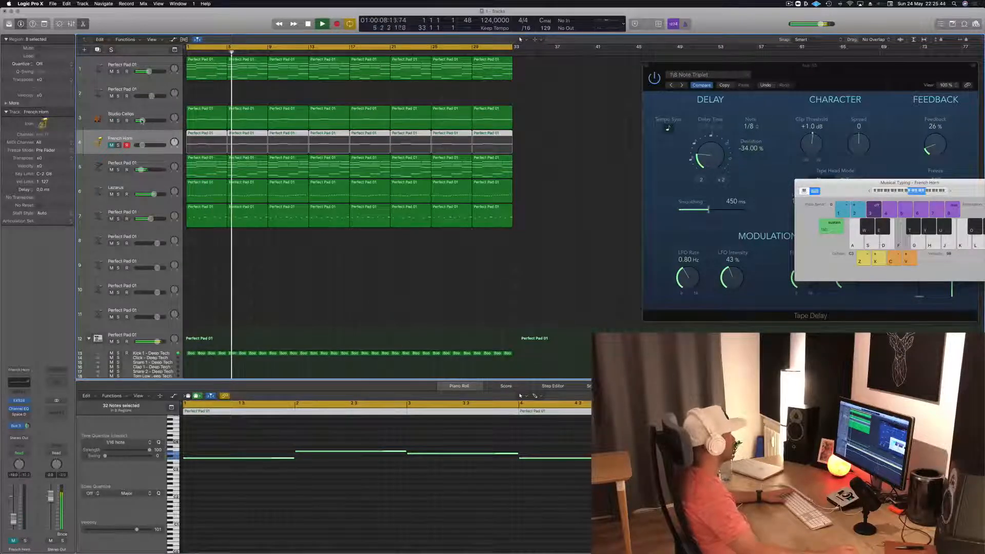
# - Select the empty track 2, open its Alchemy synth away from the tracks and stop playback
pyautogui.click(251, 94)
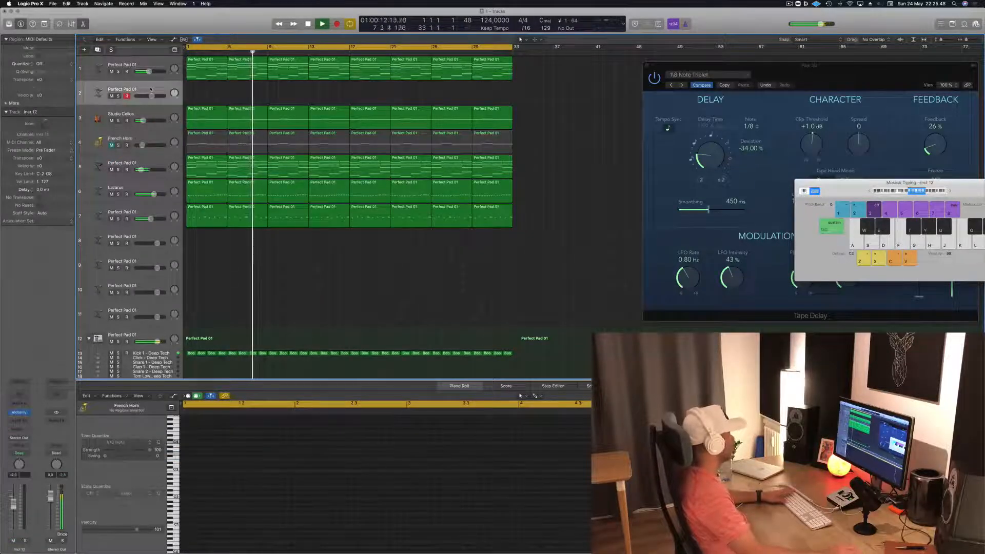
pyautogui.click(19, 413)
pyautogui.moveTo(236, 39); pyautogui.dragTo(784, 194)
pyautogui.press('space')
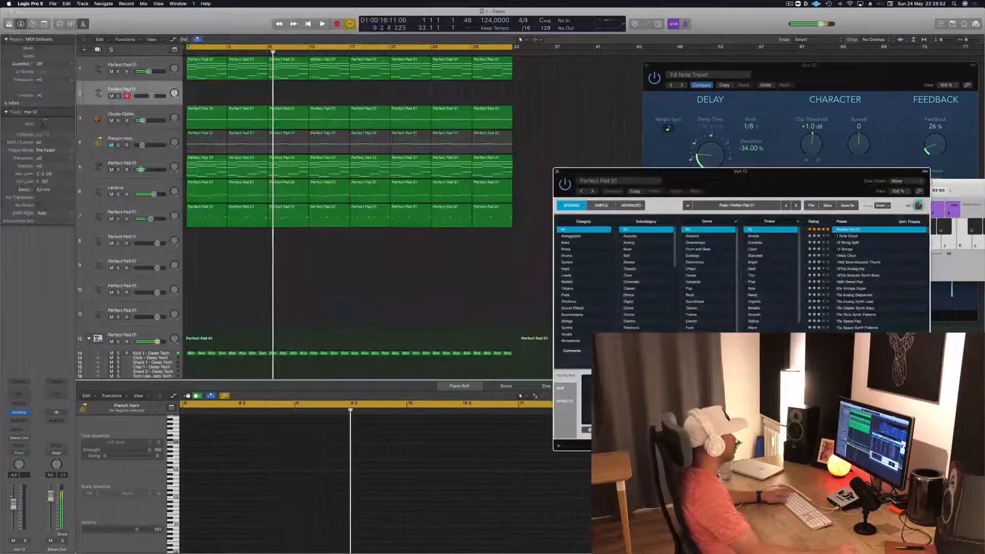
# - Copy track 1's first four-bar region to track 2 and delete its upper chord notes, keeping the lowest line
pyautogui.click(244, 70)
pyautogui.click(200, 71)
pyautogui.moveTo(200, 82); pyautogui.dragTo(200, 92)
pyautogui.hscroll(-3, 227, 457)
pyautogui.moveTo(236, 436); pyautogui.dragTo(509, 479)
pyautogui.press('Delete')
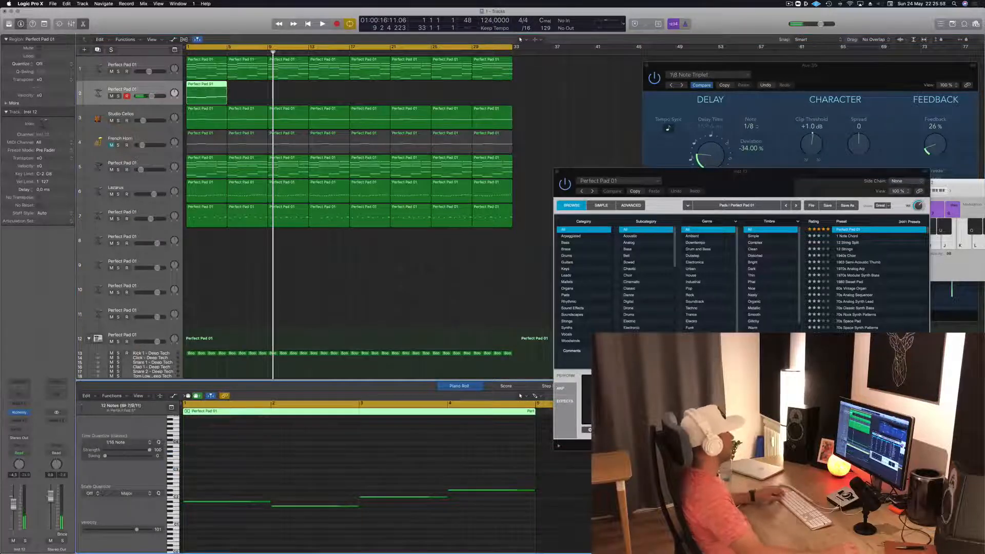
# - Repeat track 2's four-bar region across all 32 bars and stop playback
pyautogui.moveTo(202, 85); pyautogui.dragTo(299, 94)
pyautogui.keyDown('shift'); pyautogui.click(223, 89); pyautogui.keyUp('shift')
pyautogui.moveTo(376, 99)
pyautogui.mouseDown()
pyautogui.moveTo(229, 84)
pyautogui.moveTo(370, 95)
pyautogui.mouseUp()
pyautogui.press('space')
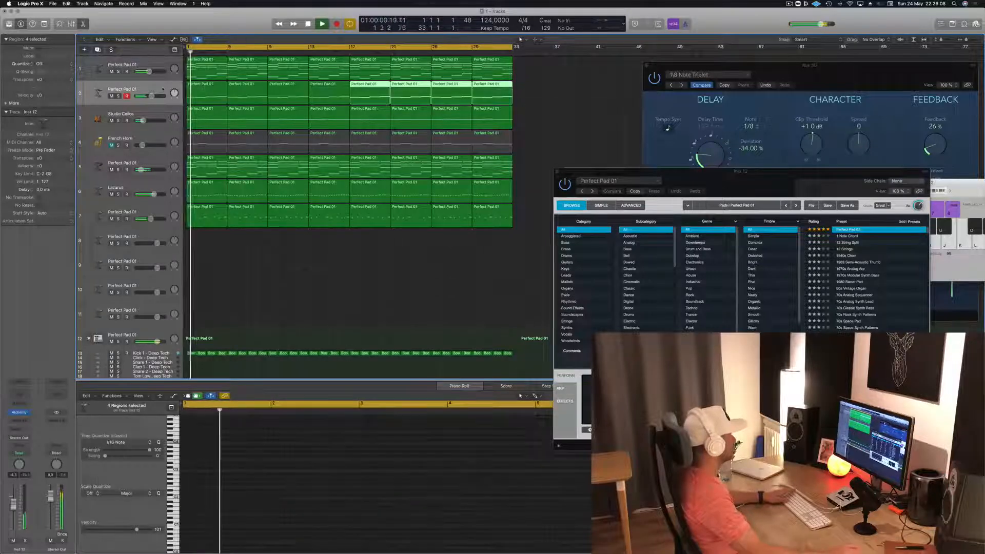
# - Open track 2's Alchemy synth, filter its presets to the Brass category and load Vintage Brassy Sweep
pyautogui.click(20, 414)
pyautogui.click(21, 414)
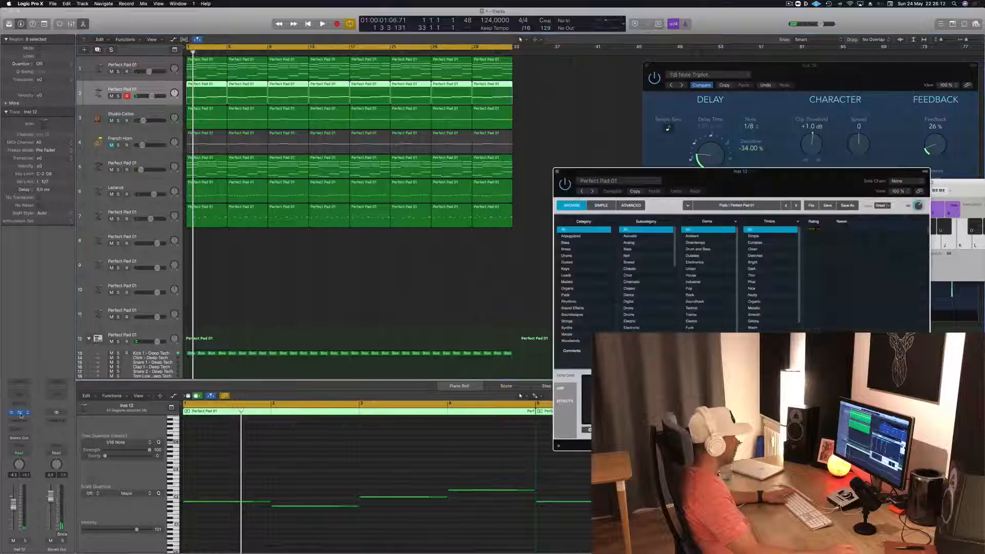
pyautogui.click(566, 249)
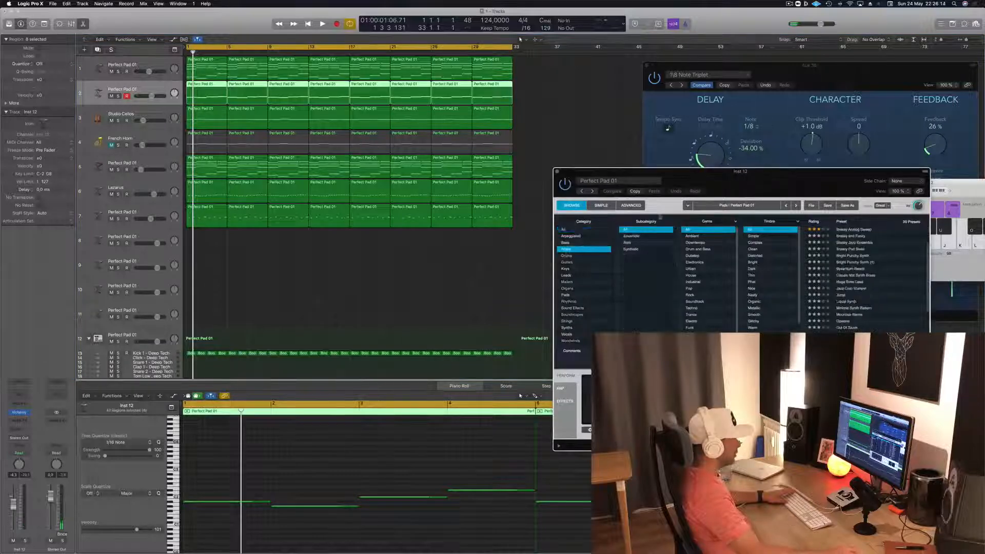
pyautogui.moveTo(715, 189); pyautogui.dragTo(495, 173)
pyautogui.scroll(-3, 637, 266)
pyautogui.click(642, 330)
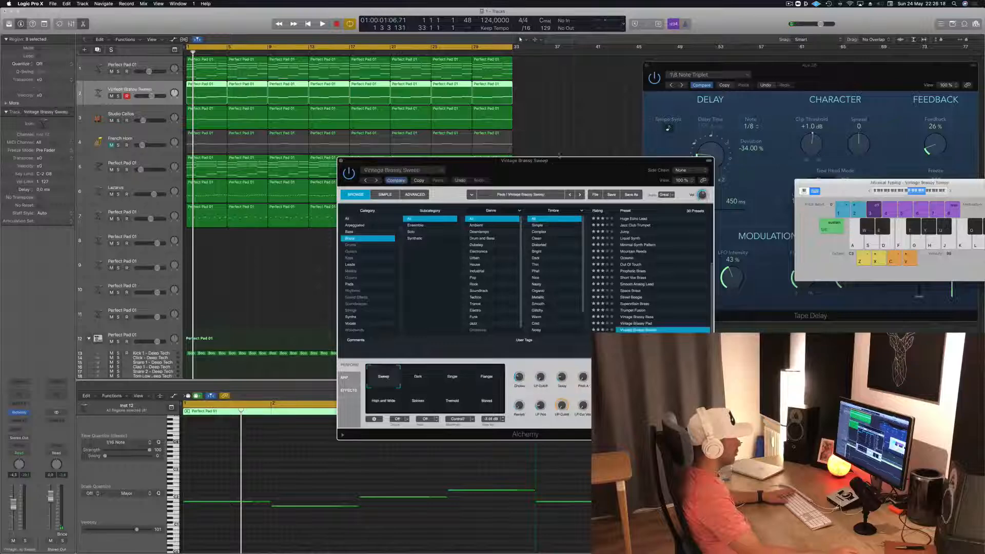
# - Play the arrangement with Vintage Brassy Sweep, lower track 2's volume slightly and move the synth window clear of the piano roll
pyautogui.moveTo(570, 179); pyautogui.dragTo(665, 181)
pyautogui.press('space')
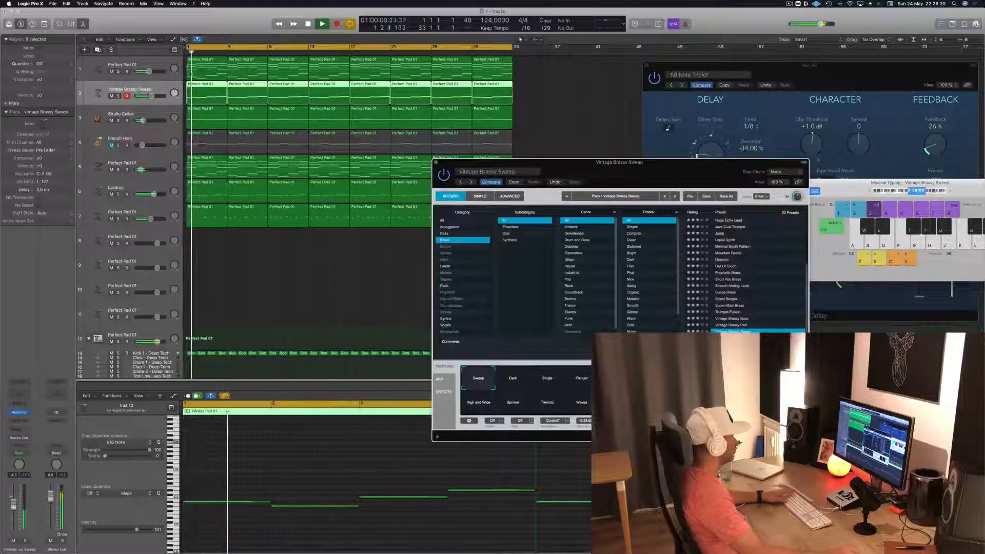
pyautogui.moveTo(151, 96); pyautogui.dragTo(149, 96)
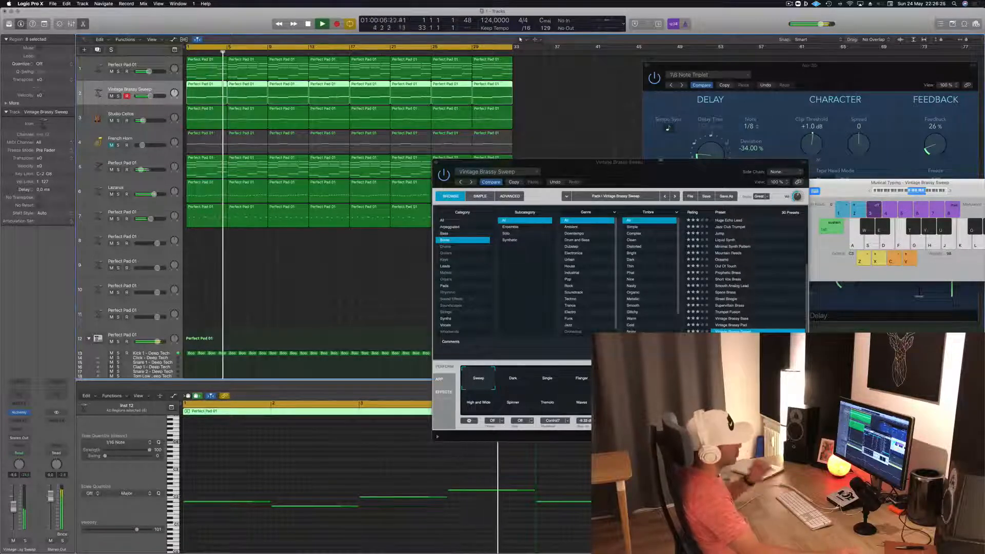
pyautogui.moveTo(658, 163); pyautogui.dragTo(483, 110)
pyautogui.press('space')
pyautogui.press('space')
pyautogui.click(313, 473)
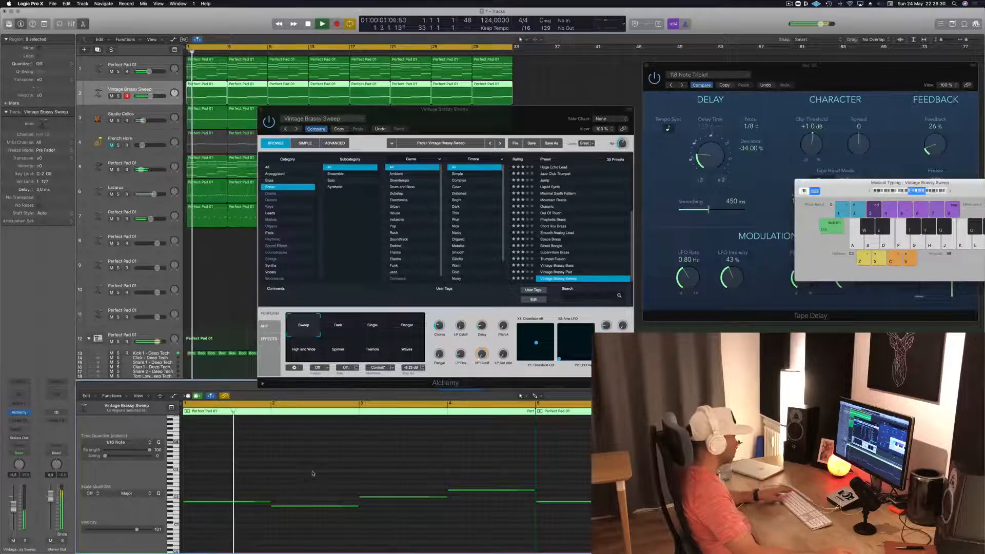
# - Audition the Vintage Brassy Pad, Vintage Brassy Bass and Trumpet Fusion presets, including Trumpet Fusion's Breathy Synth snapshot
pyautogui.click(565, 273)
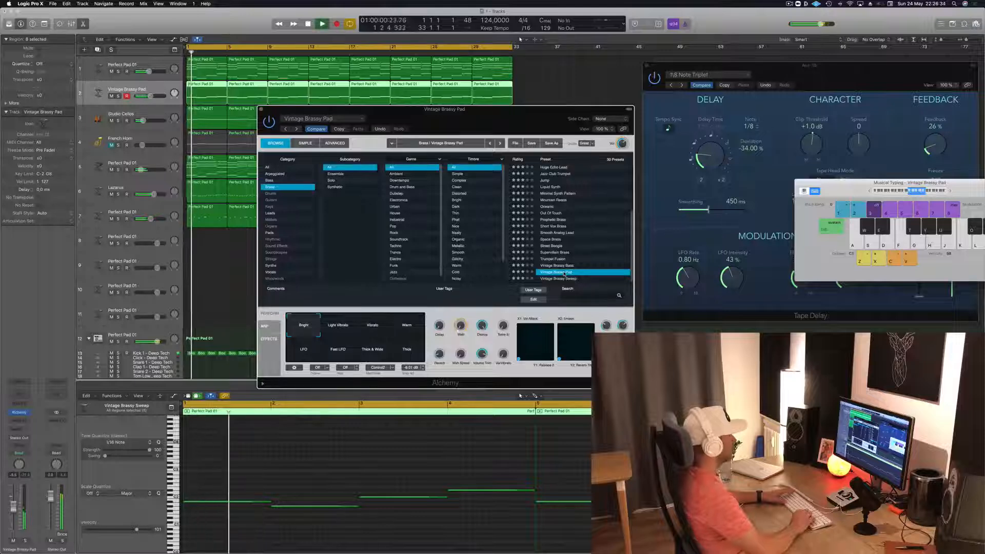
pyautogui.press('Up')
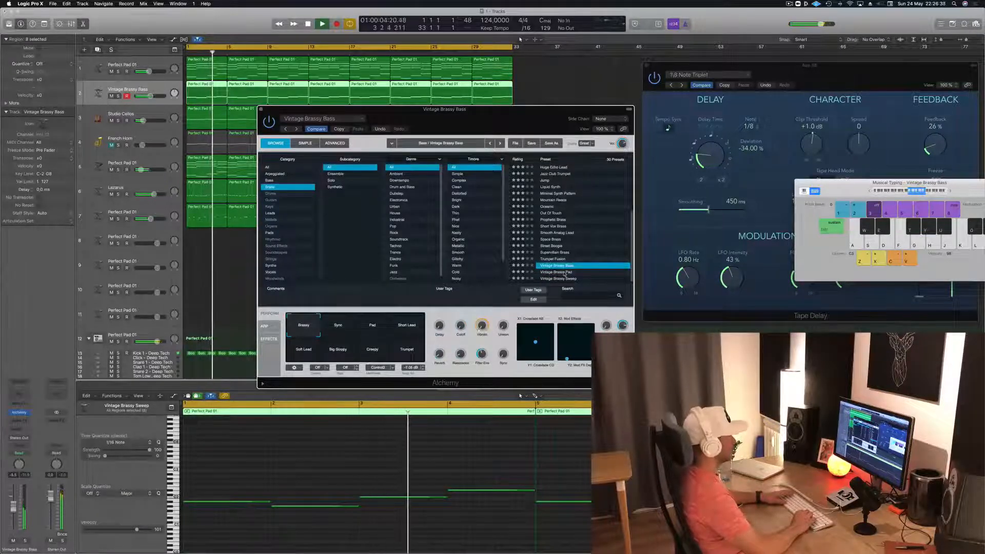
pyautogui.press('Up')
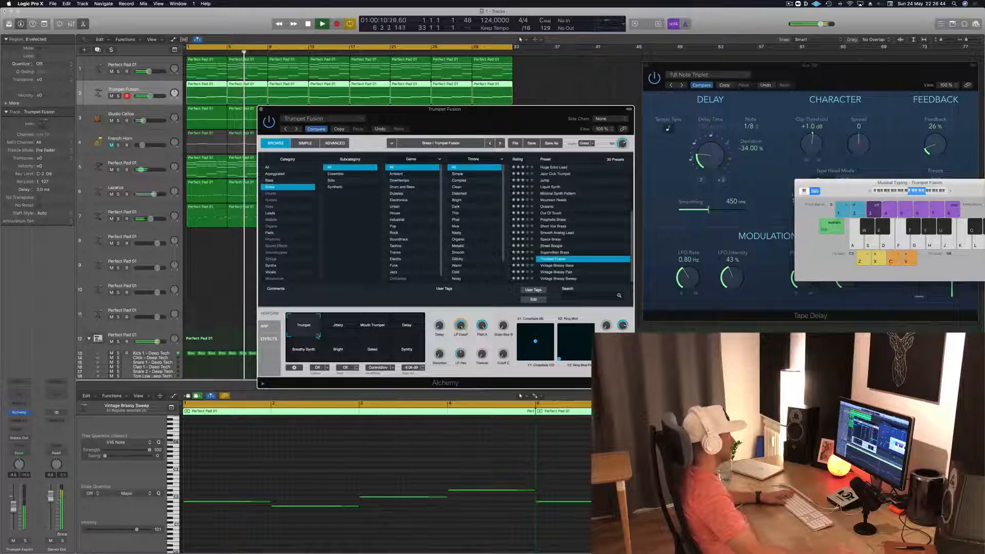
pyautogui.click(371, 323)
pyautogui.click(404, 329)
pyautogui.click(300, 353)
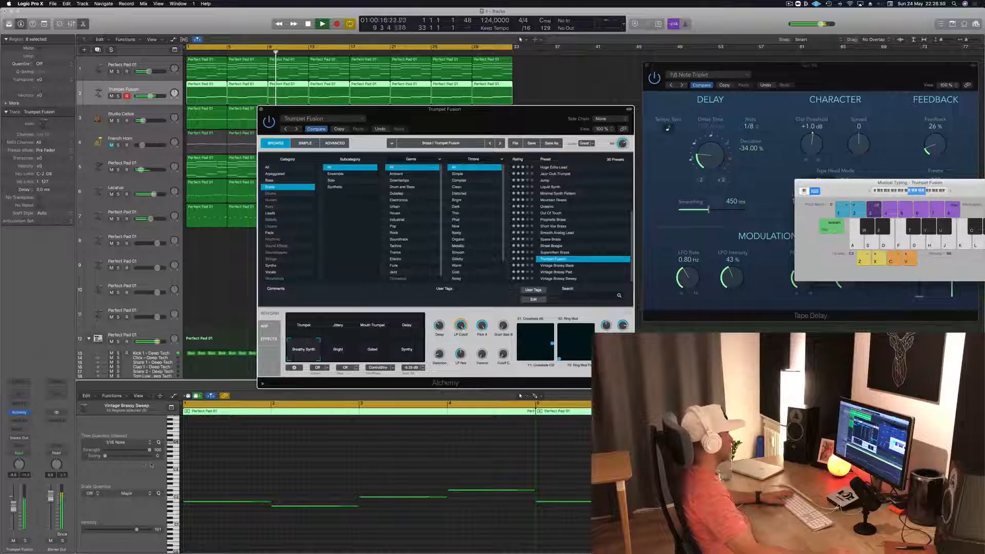
# - Load the Supervillain Brass preset on track 2, lower the track's volume and move the synth window off the regions
pyautogui.moveTo(14, 509); pyautogui.dragTo(14, 519)
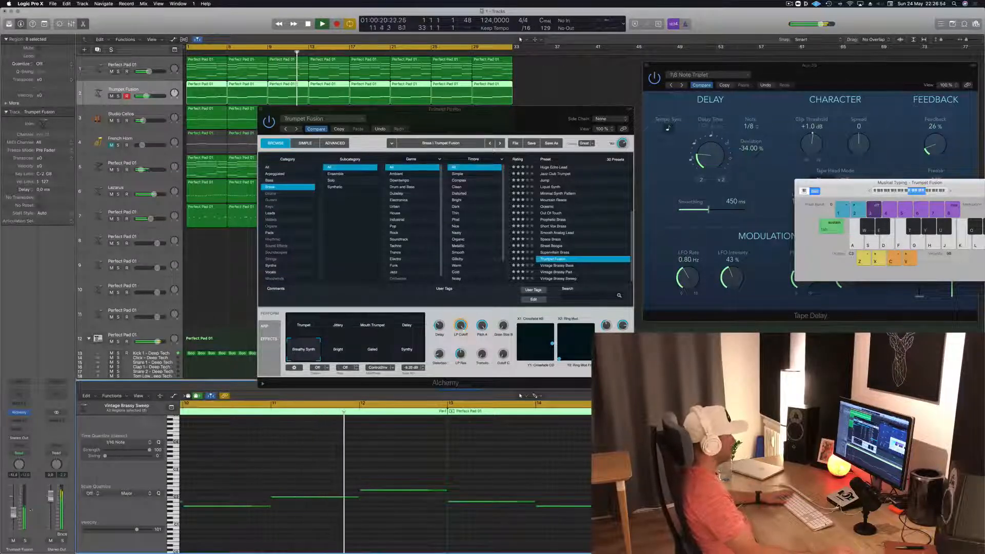
pyautogui.click(561, 252)
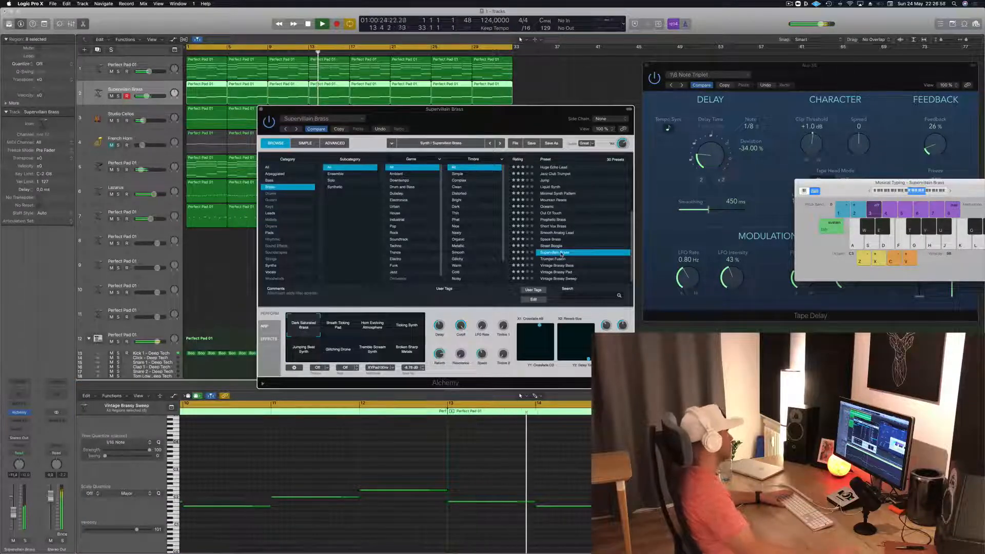
pyautogui.moveTo(479, 123); pyautogui.dragTo(693, 116)
pyautogui.press('Return')
pyautogui.moveTo(14, 516); pyautogui.dragTo(15, 519)
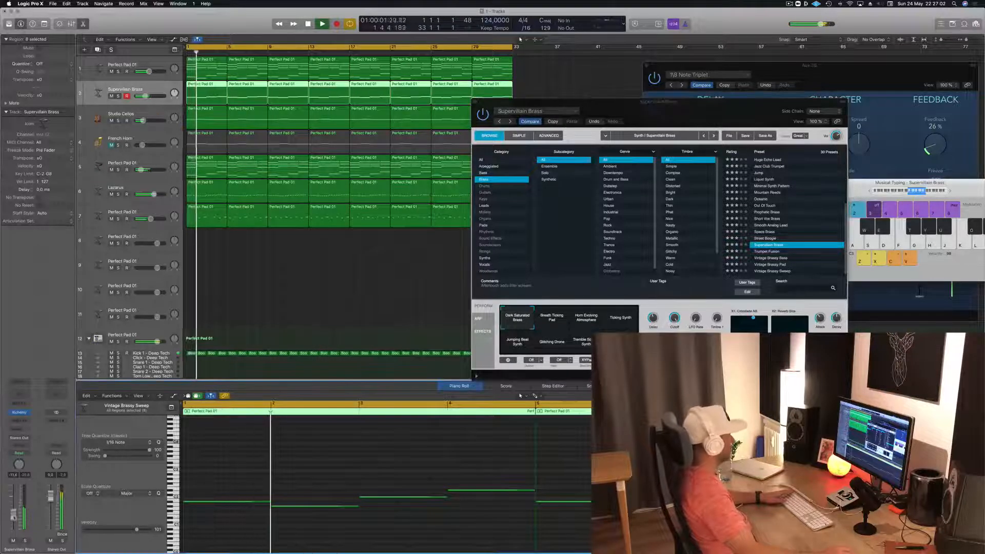
pyautogui.moveTo(707, 107); pyautogui.dragTo(745, 91)
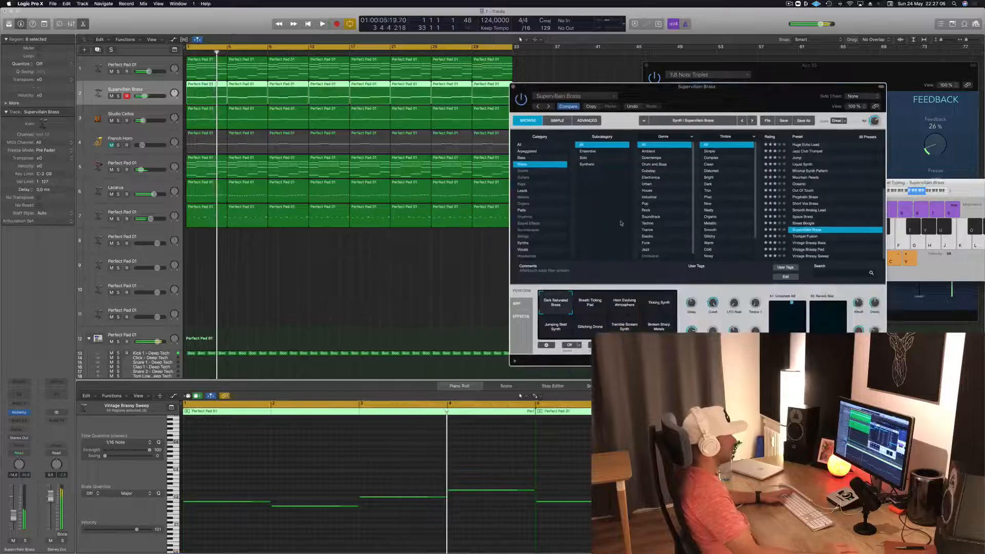
# - Audition Supervillain Brass snapshots such as Breath Ticking Pad, Ticking Synth and Tremble Screen Synth, and return to Dark Saturated Brass
pyautogui.click(589, 311)
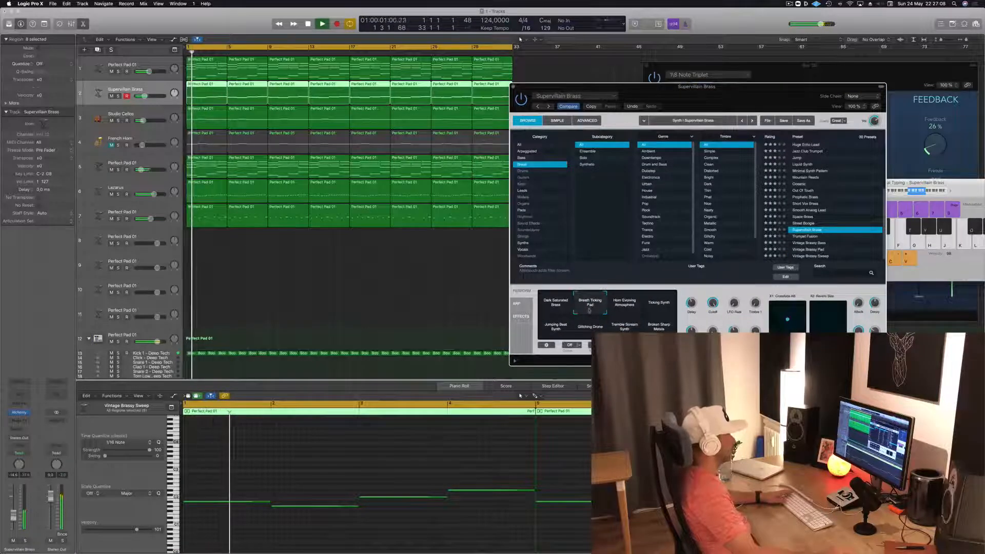
pyautogui.click(625, 311)
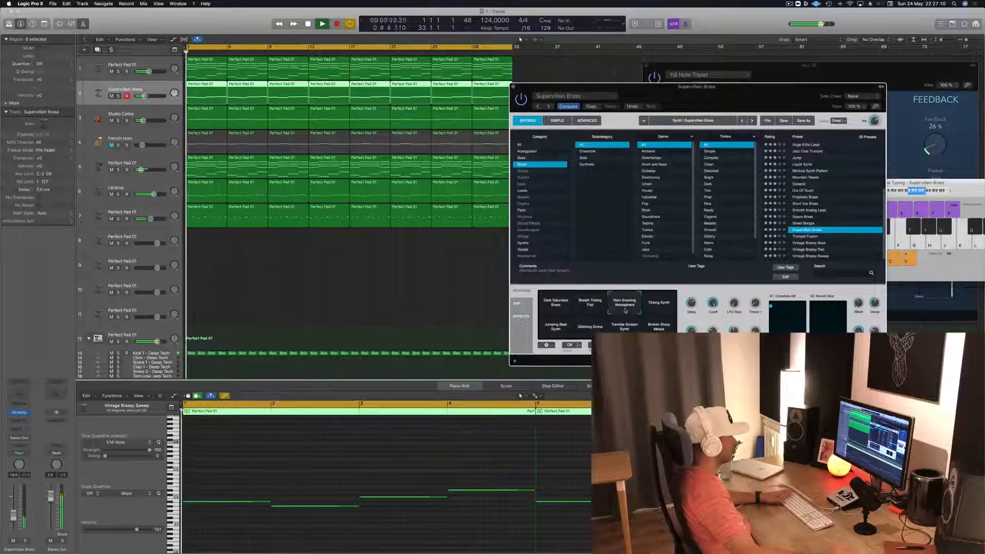
pyautogui.click(658, 307)
pyautogui.press('Return')
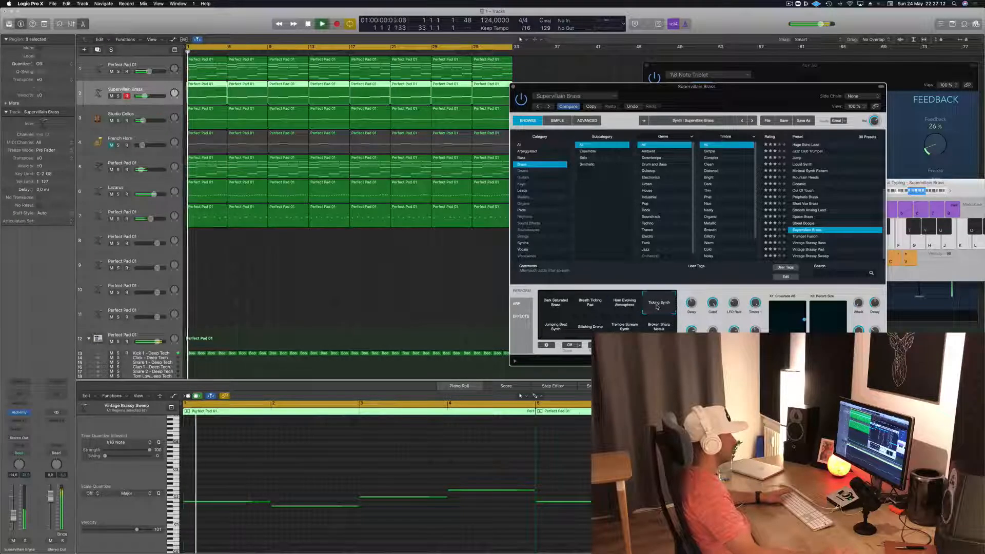
pyautogui.click(553, 331)
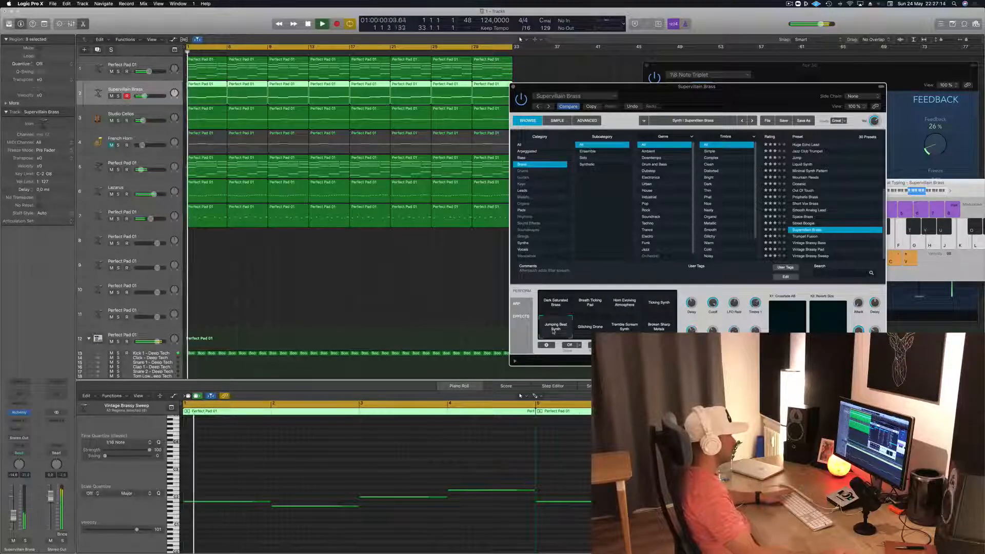
pyautogui.click(589, 329)
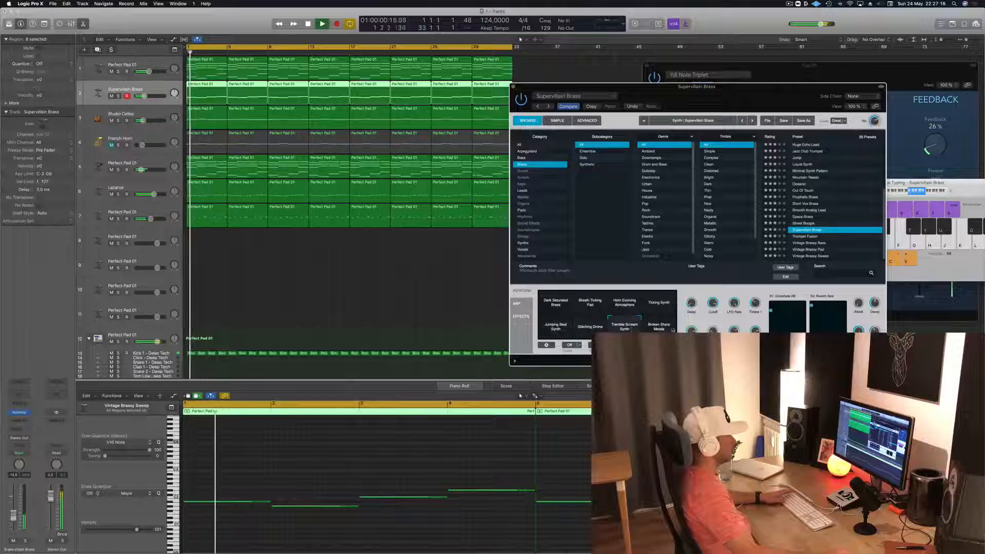
pyautogui.click(556, 313)
pyautogui.press('space')
pyautogui.press('space')
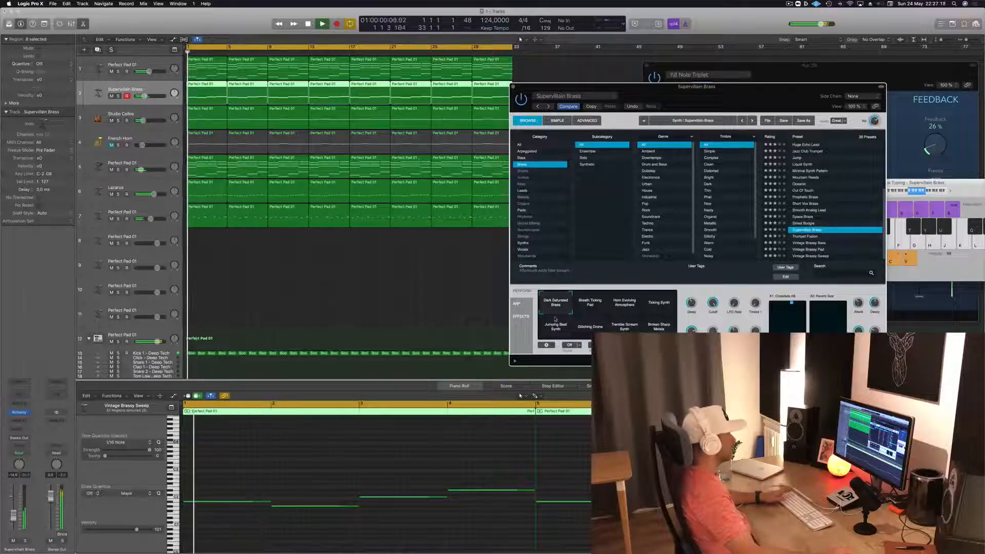
# - Add sends from the Supervillain Brass track to Bus 3 and Bus 12, adjust the Bus 3 send level and replay from the start
pyautogui.moveTo(702, 106)
pyautogui.mouseDown()
pyautogui.moveTo(500, 115)
pyautogui.moveTo(698, 89)
pyautogui.mouseUp()
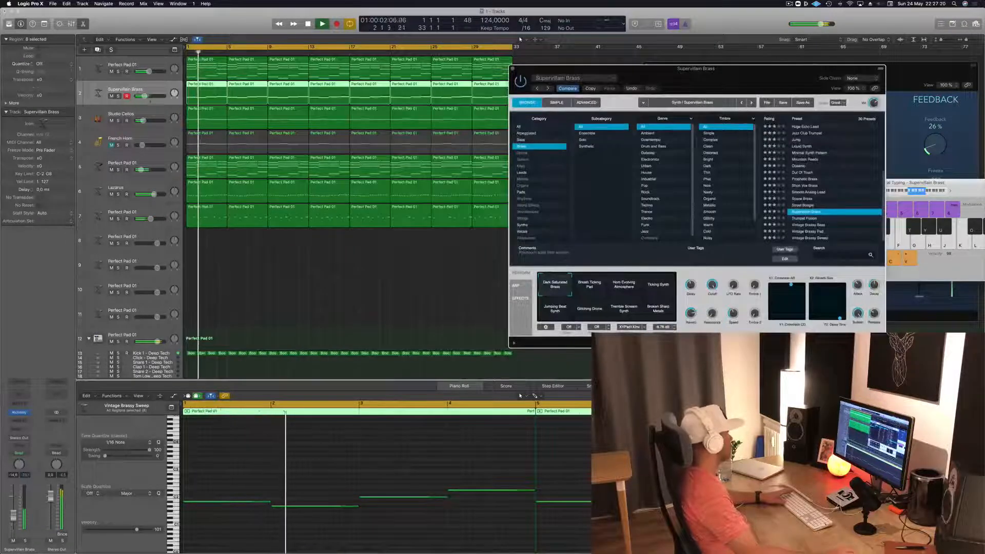
pyautogui.click(19, 430)
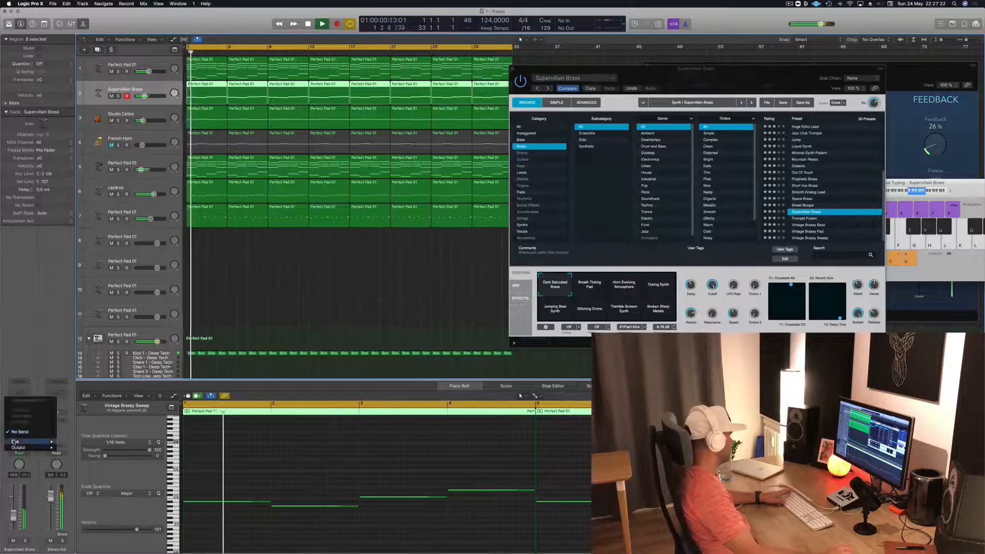
pyautogui.moveTo(31, 441)
pyautogui.click(93, 373)
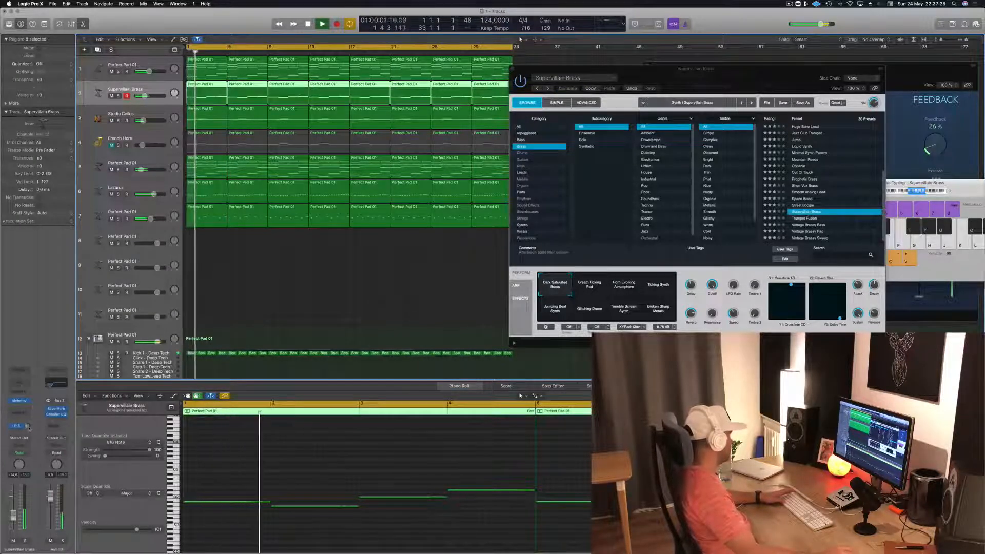
pyautogui.moveTo(28, 427); pyautogui.dragTo(26, 429)
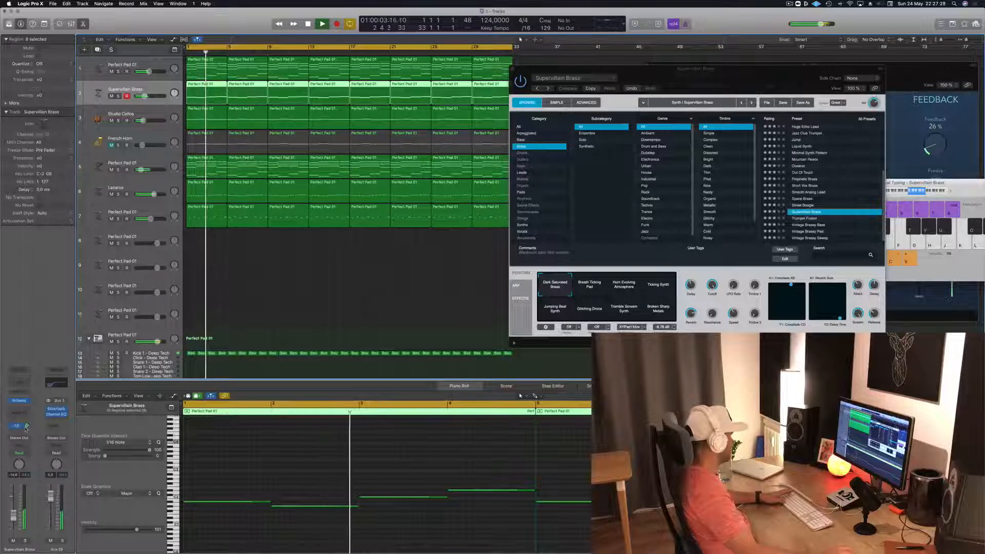
pyautogui.click(20, 431)
pyautogui.moveTo(20, 441)
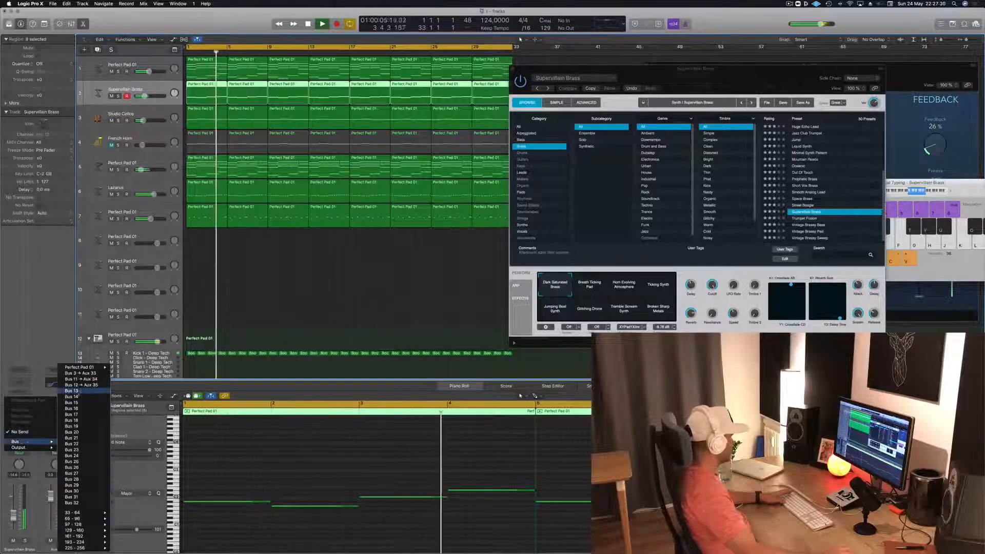
pyautogui.click(78, 385)
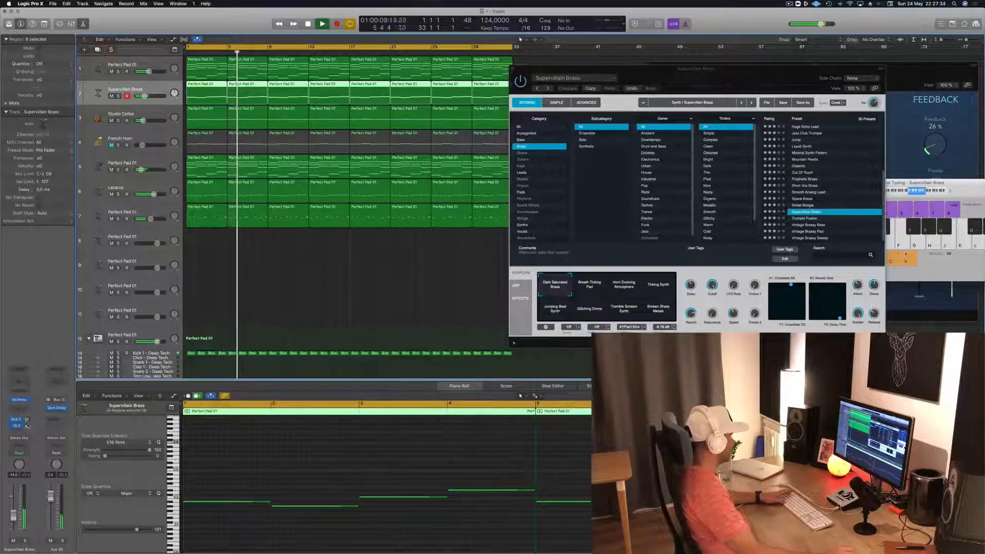
pyautogui.press('Return')
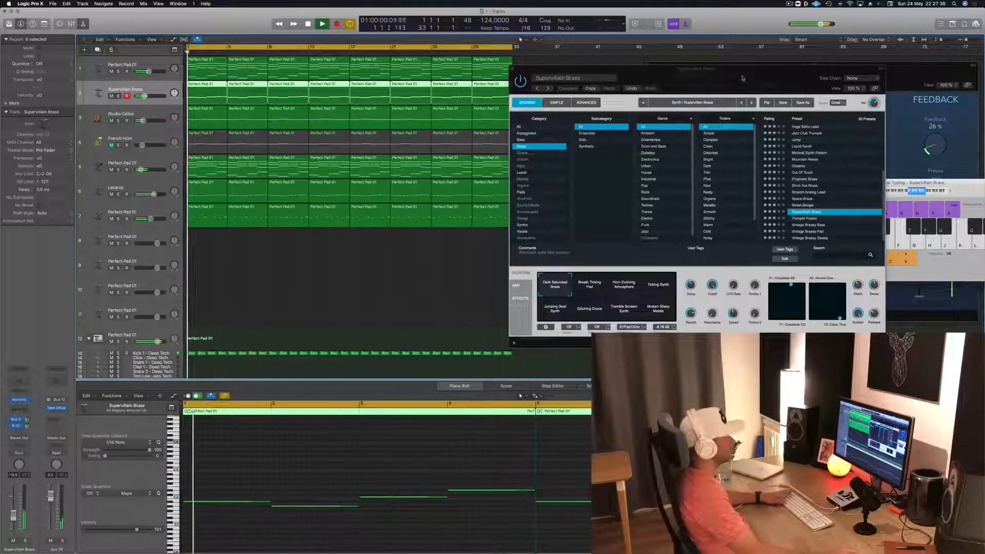
# - Try all of track 2's notes an octave higher and an octave lower, and return them to their original octave
pyautogui.moveTo(742, 78); pyautogui.dragTo(605, 114)
pyautogui.click(342, 461)
pyautogui.press('super+a')
pyautogui.hotkey('alt', 'shift', 'Up')
pyautogui.press('Return')
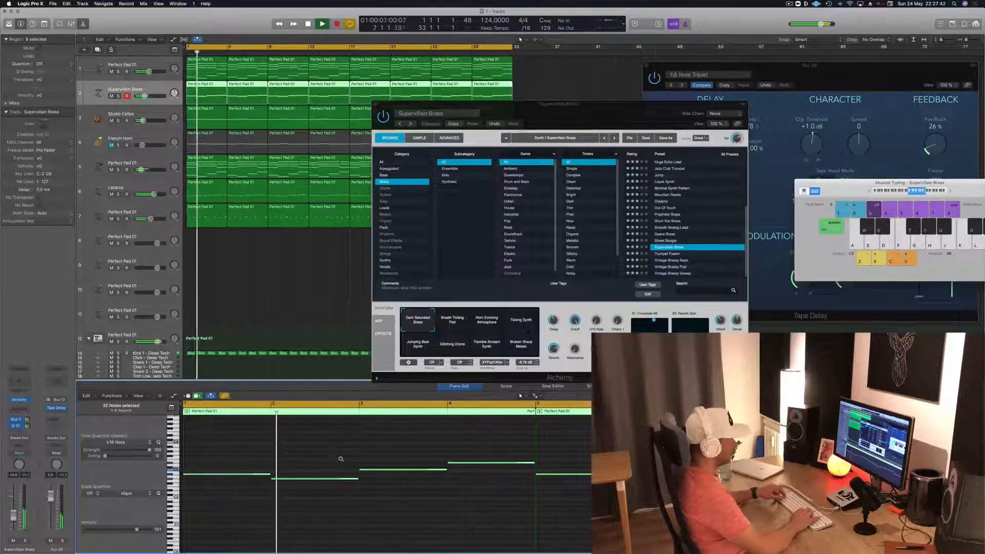
pyautogui.hotkey('alt', 'shift', 'Down')
pyautogui.hotkey('alt', 'shift', 'Down')
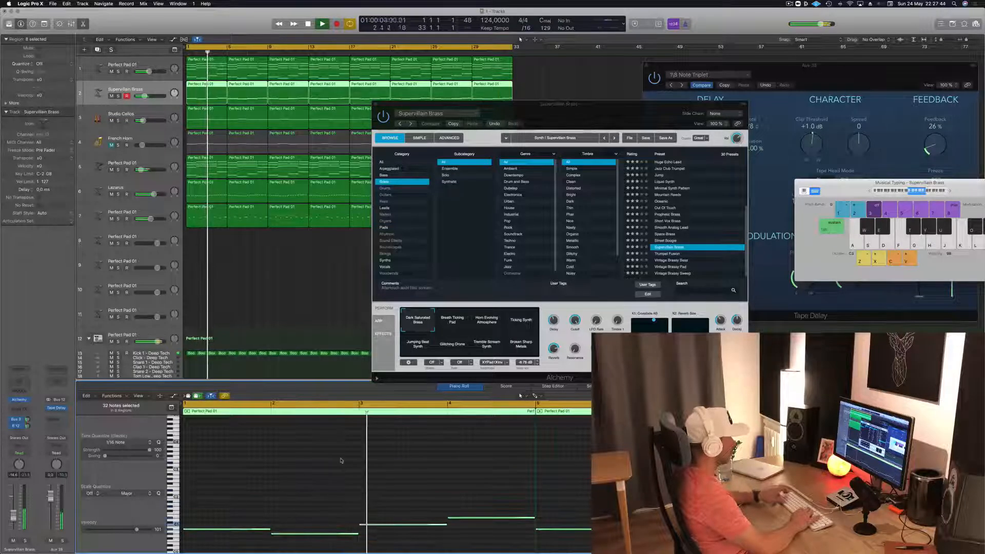
pyautogui.hotkey('alt', 'shift', 'Up')
pyautogui.press('Return')
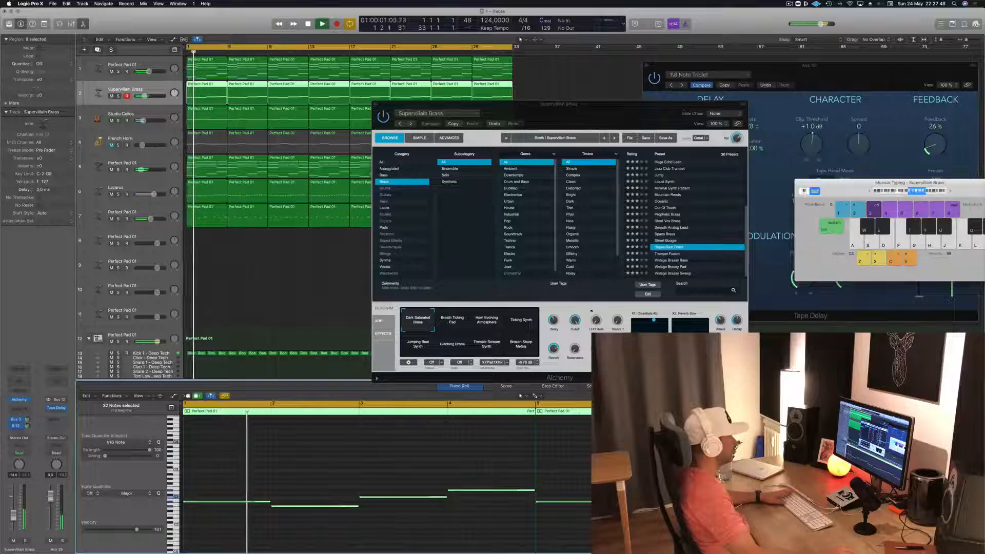
# - Adjust the Supervillain Brass synth's performance controls, restart playback and solo the track
pyautogui.moveTo(568, 322); pyautogui.dragTo(575, 337)
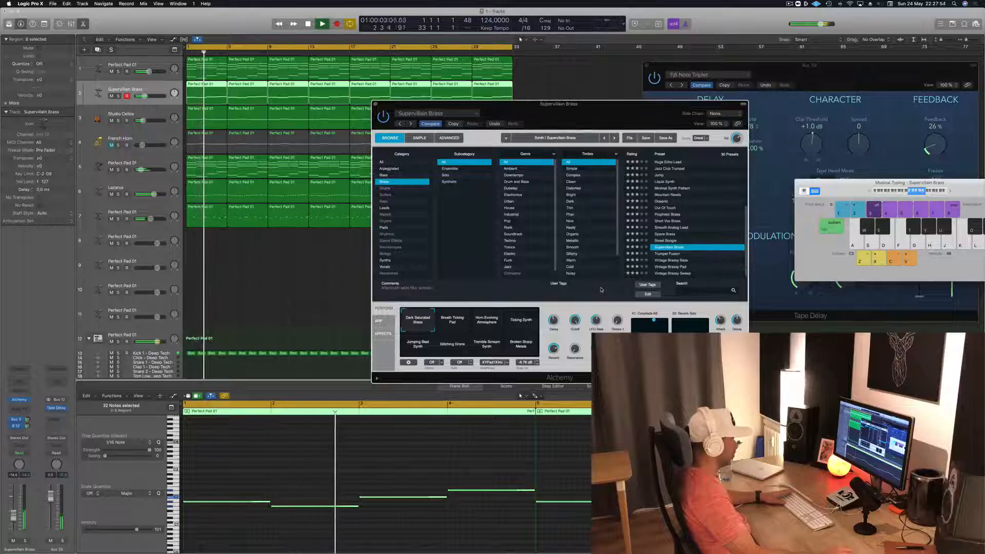
pyautogui.press('Return')
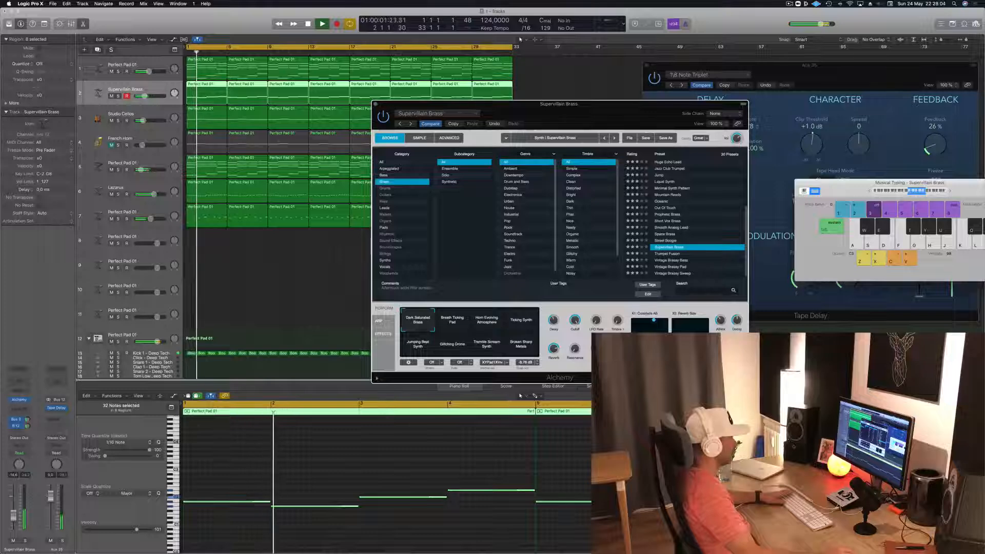
pyautogui.press('space')
pyautogui.press('space')
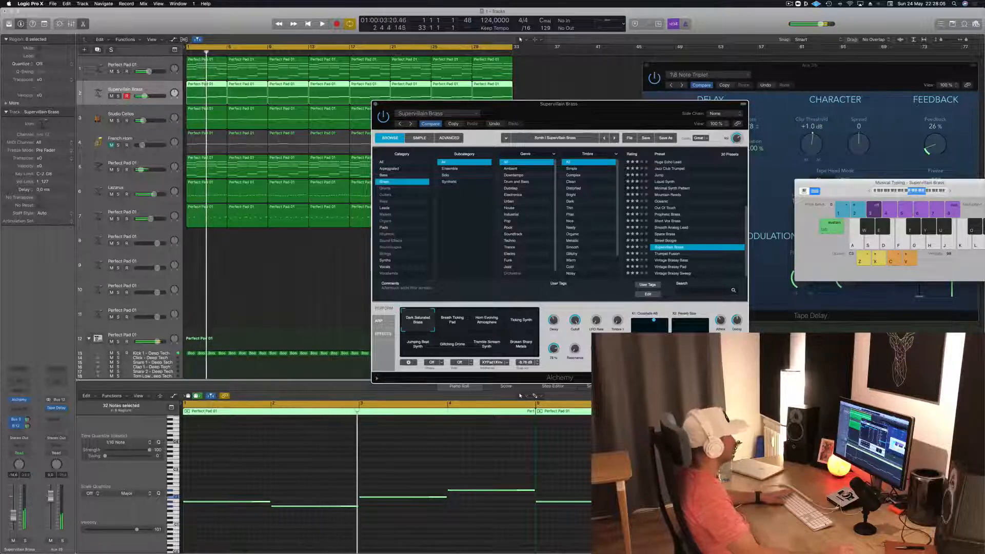
pyautogui.click(118, 96)
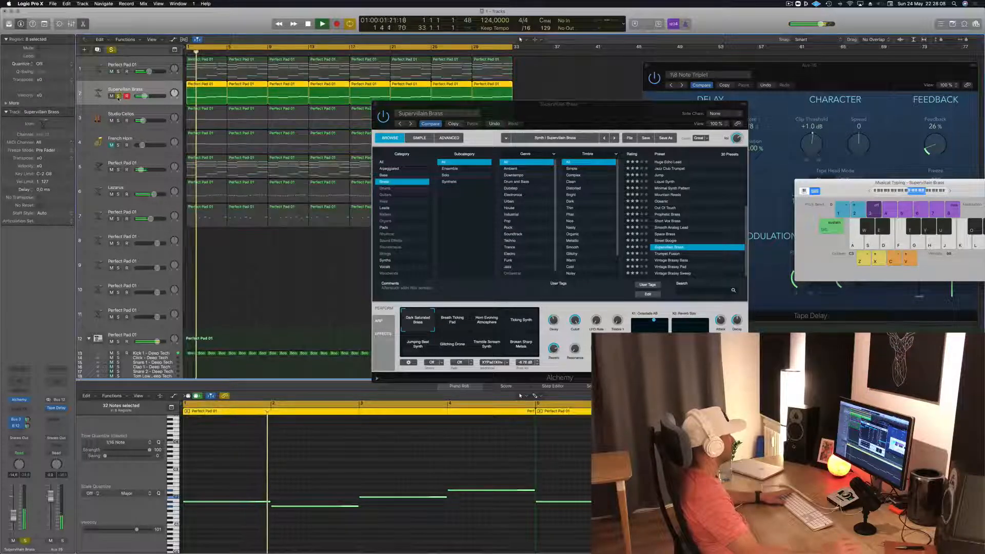
# - Audition different LFO Rate, Timbre and Speed settings on the soloed Supervillain Brass synth, replaying from the start
pyautogui.moveTo(590, 113); pyautogui.dragTo(677, 82)
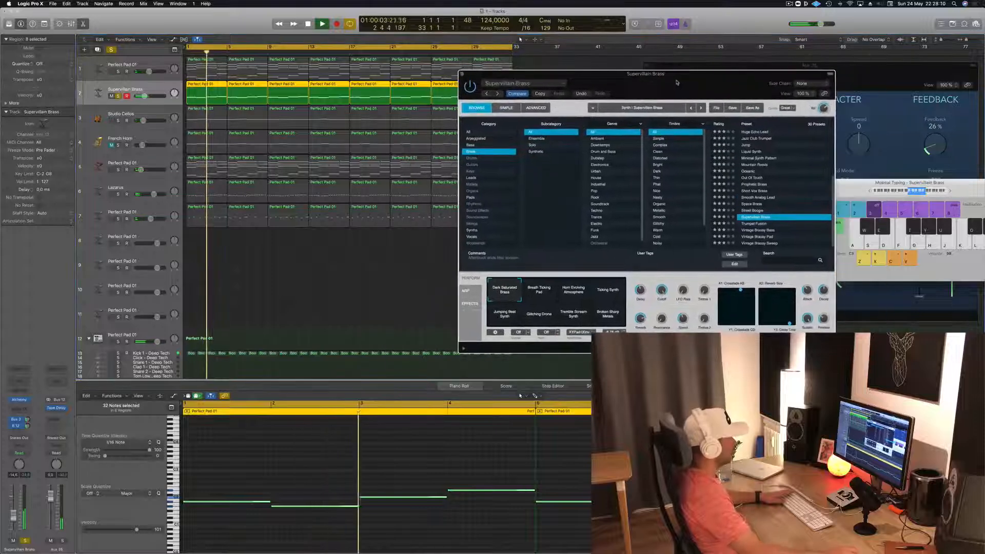
pyautogui.press('space')
pyautogui.press('space')
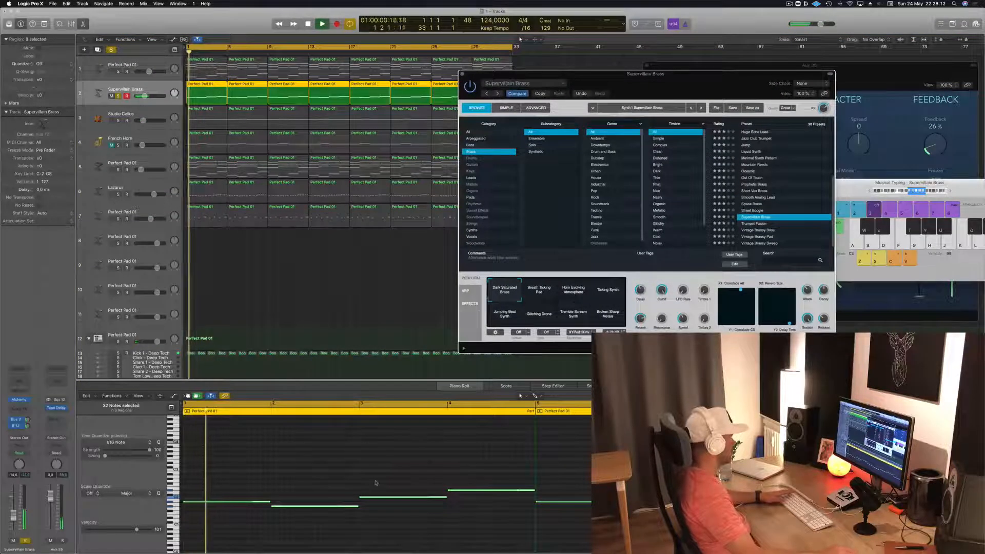
pyautogui.press('space')
pyautogui.press('space')
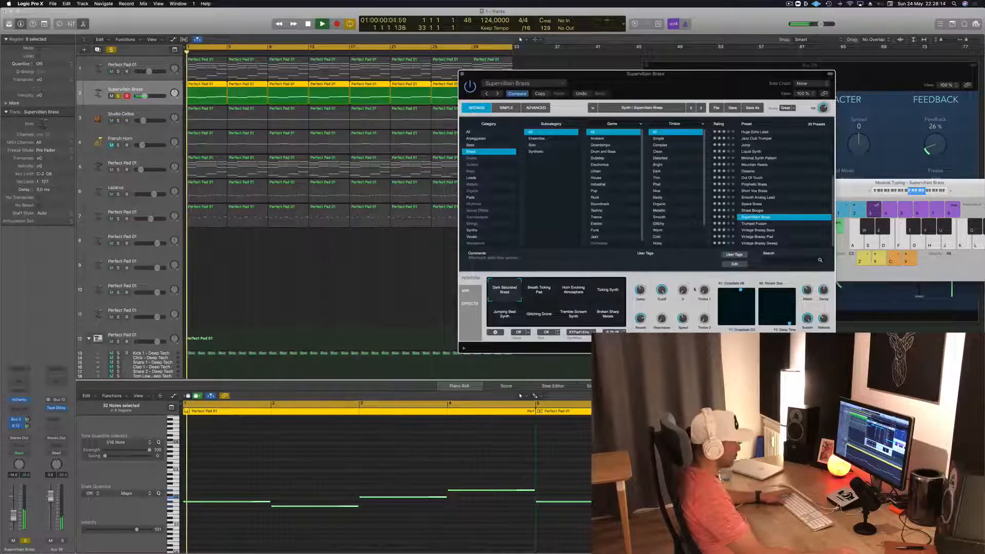
pyautogui.press('space')
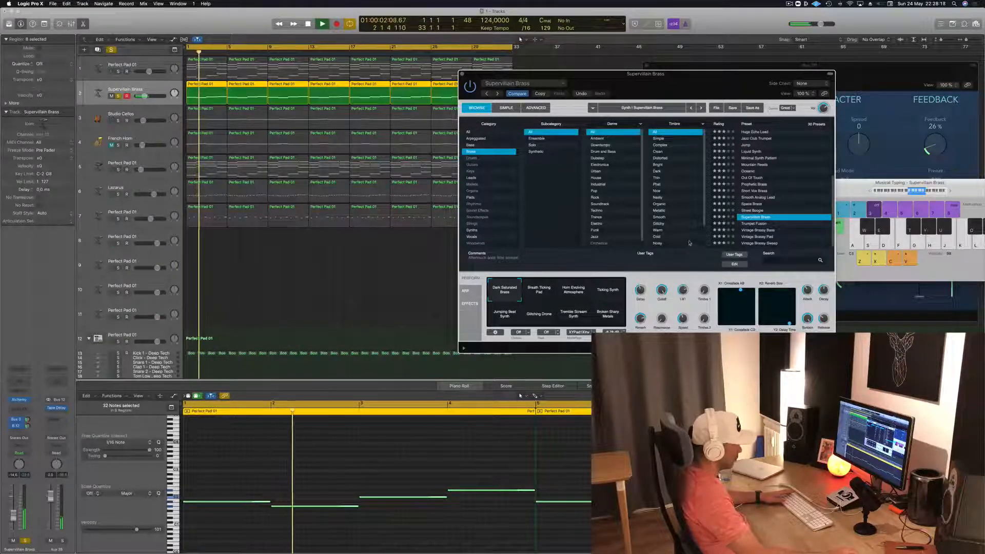
pyautogui.press('space')
pyautogui.press('space')
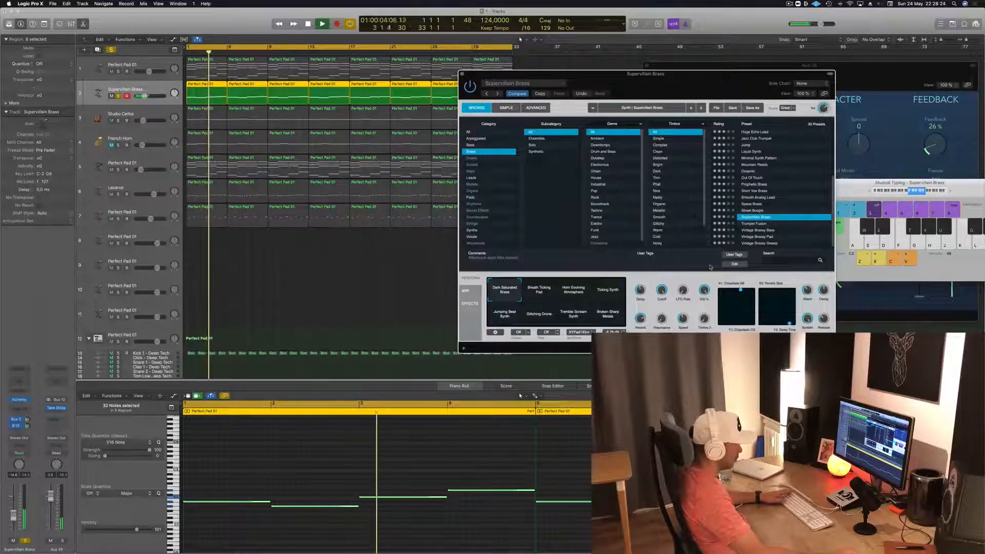
pyautogui.press('space')
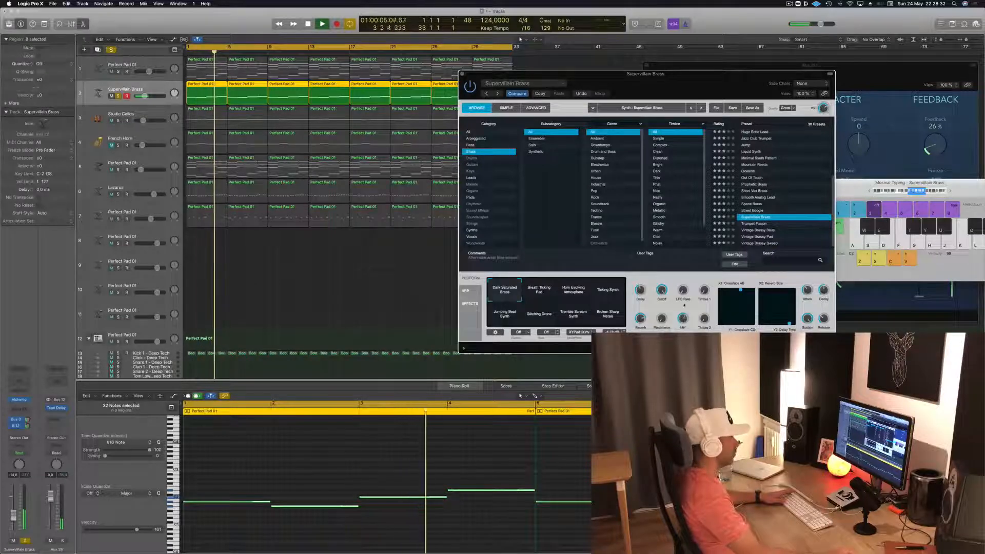
pyautogui.press('Return')
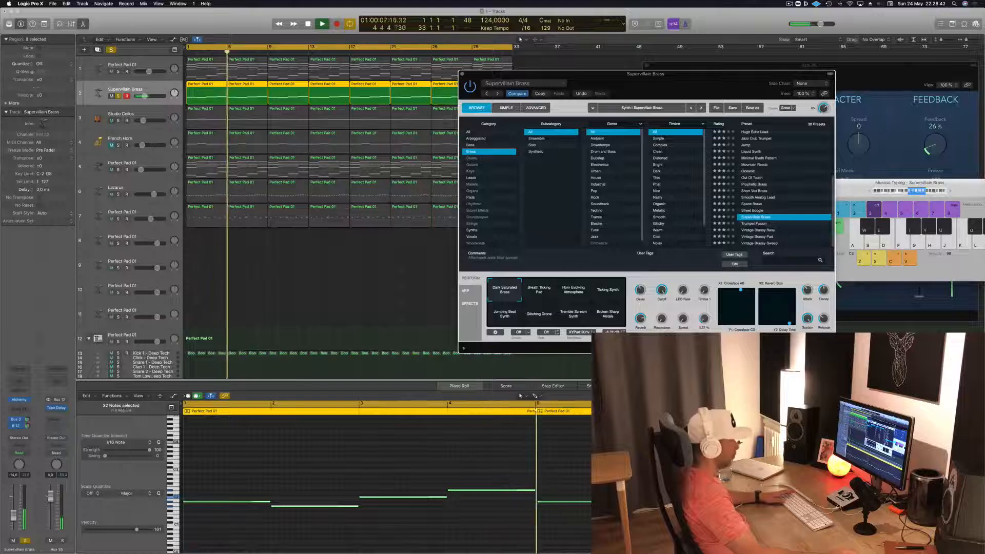
# - Try different positions on the Supervillain Brass synth's Crossfade and Reverb XY pads during playback
pyautogui.moveTo(780, 318); pyautogui.dragTo(720, 324)
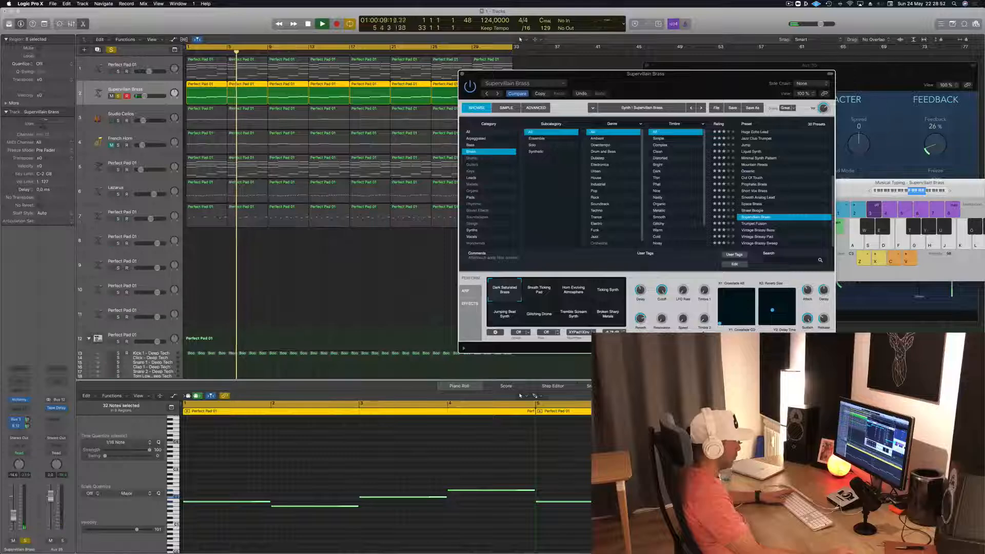
pyautogui.moveTo(720, 324); pyautogui.dragTo(706, 308)
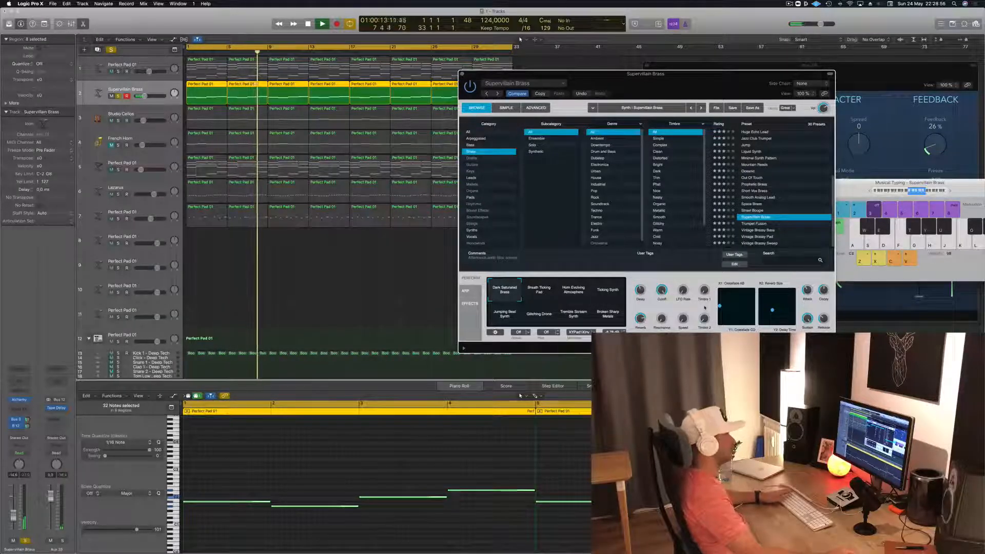
pyautogui.moveTo(705, 308); pyautogui.dragTo(736, 308)
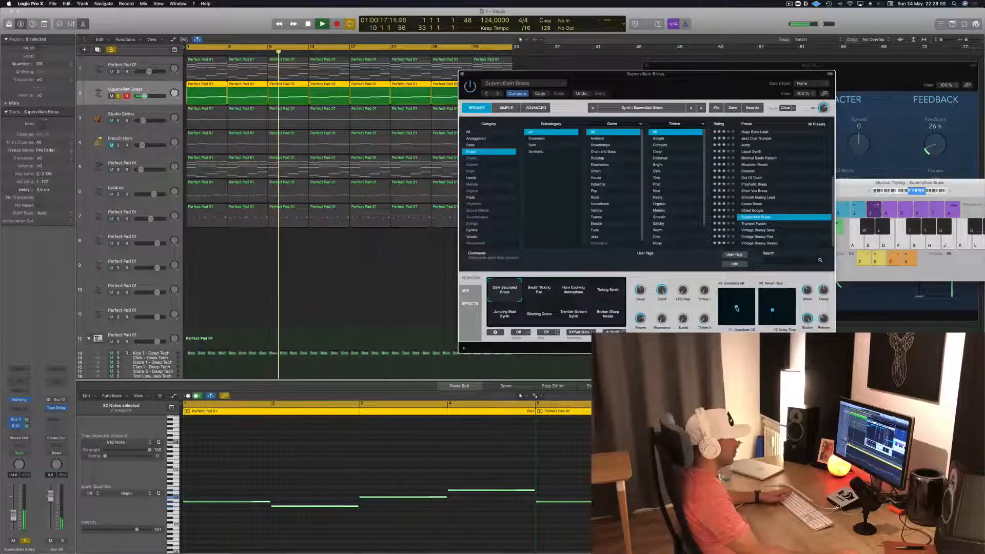
pyautogui.moveTo(773, 310); pyautogui.dragTo(760, 273)
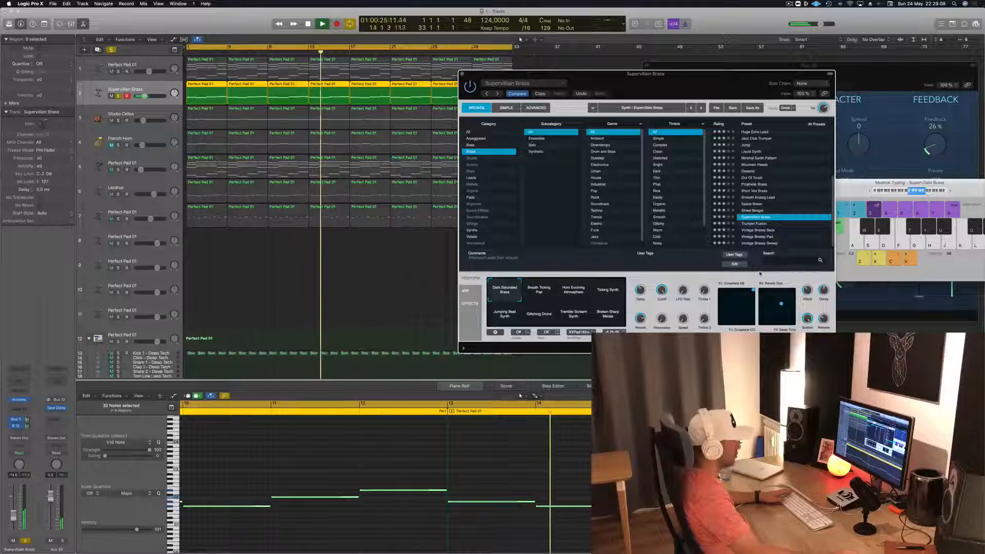
pyautogui.moveTo(782, 304)
pyautogui.mouseDown()
pyautogui.moveTo(794, 292)
pyautogui.moveTo(778, 322)
pyautogui.moveTo(767, 314)
pyautogui.mouseUp()
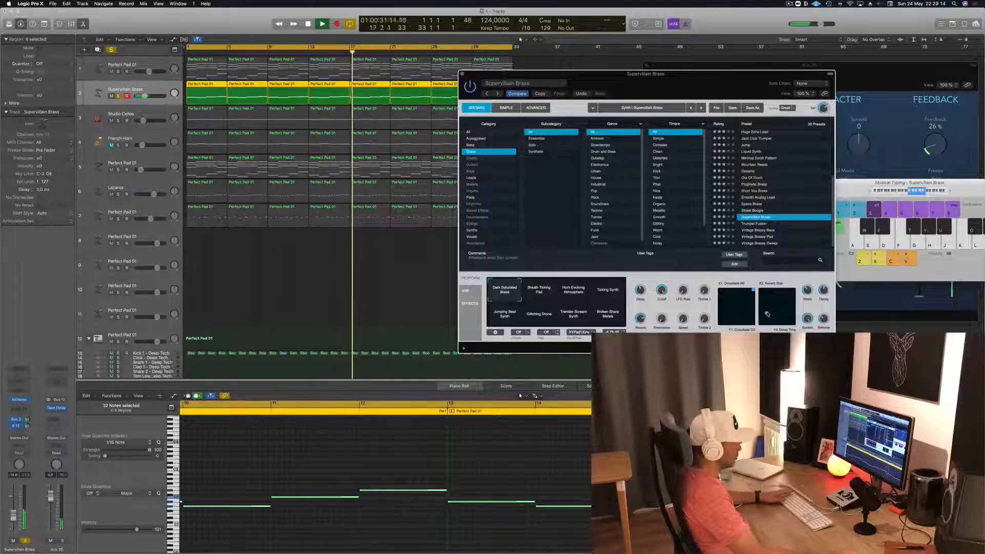
# - Unsolo the Supervillain Brass track, lower its volume slightly and replay the full mix from the start
pyautogui.press('space')
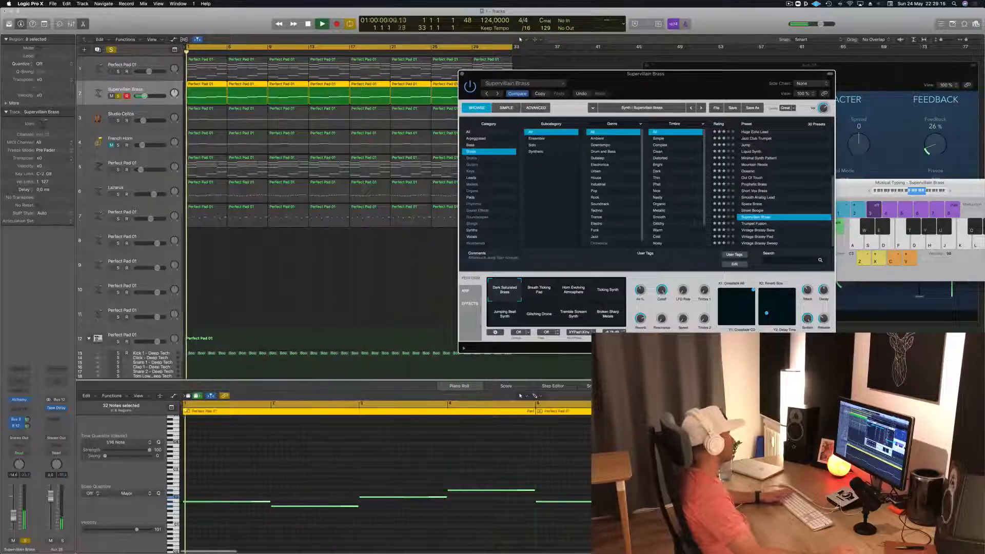
pyautogui.press('cmd+a')
pyautogui.press('space')
pyautogui.moveTo(13, 515); pyautogui.dragTo(13, 518)
pyautogui.press('space')
pyautogui.press('space')
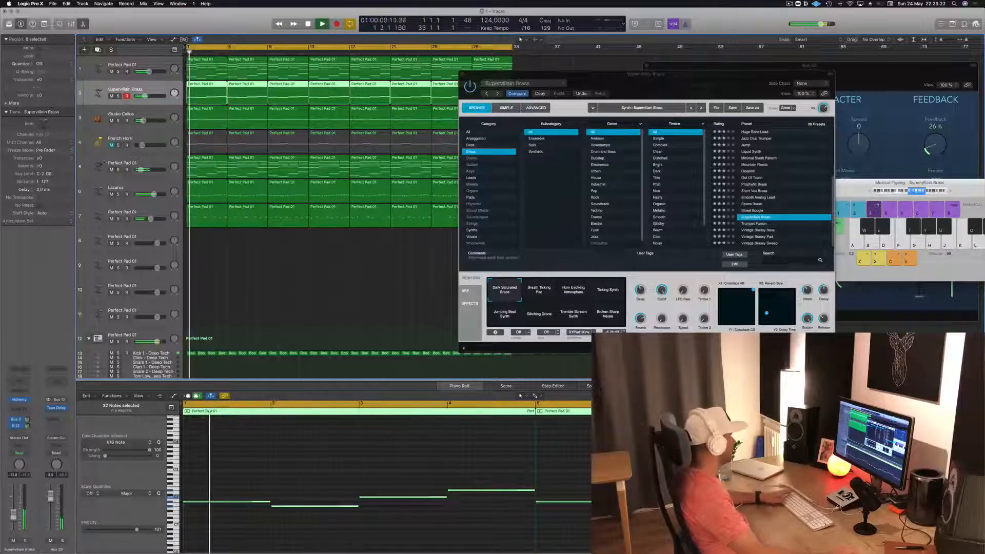
# - Mute the pad on track 5, unmute the French Horn, close the synth window and replay from the start
pyautogui.click(145, 166)
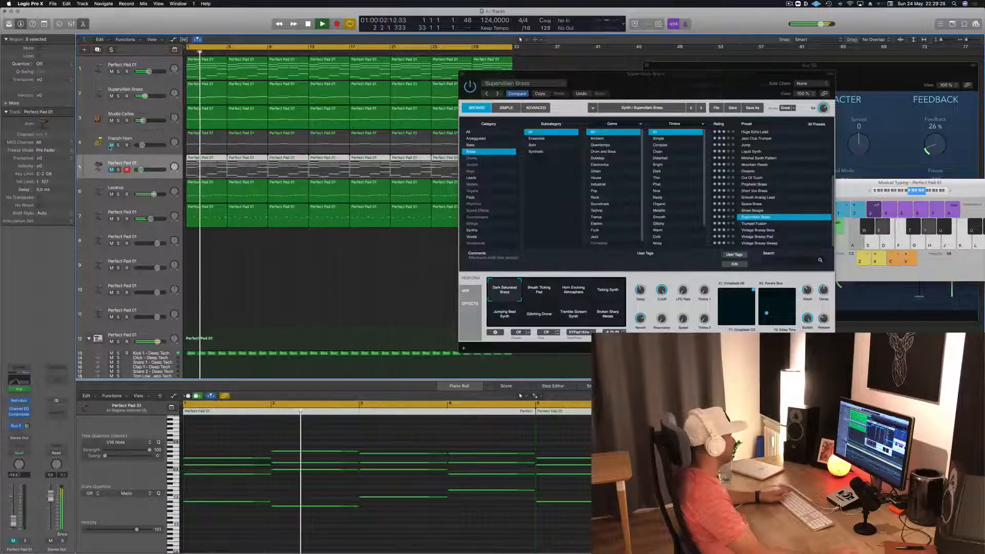
pyautogui.click(111, 145)
pyautogui.press('Return')
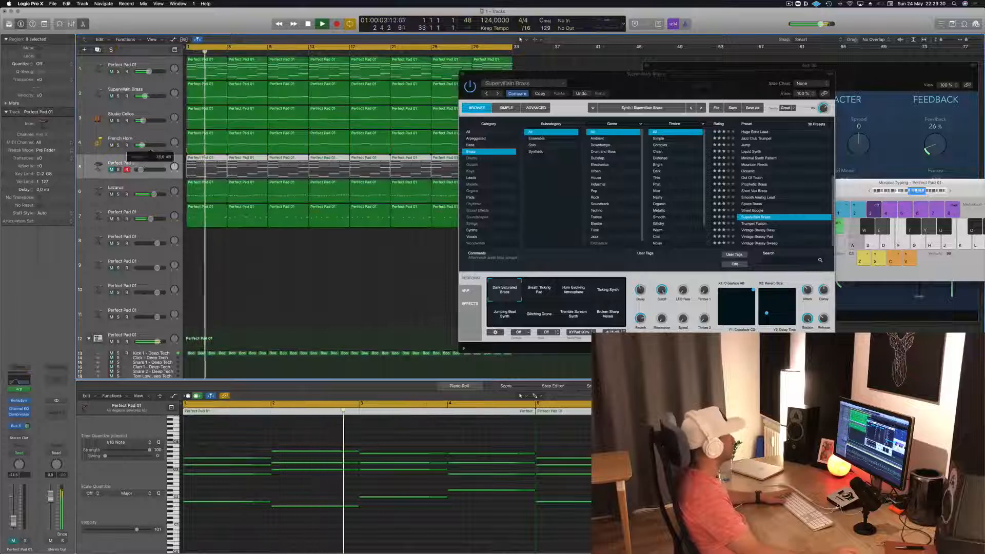
pyautogui.click(462, 76)
pyautogui.click(261, 273)
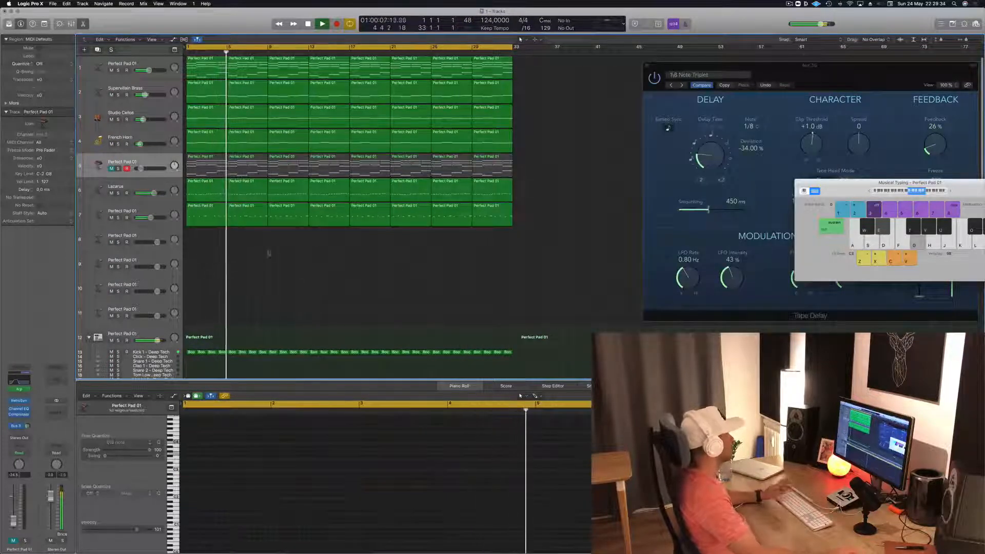
pyautogui.press('Return')
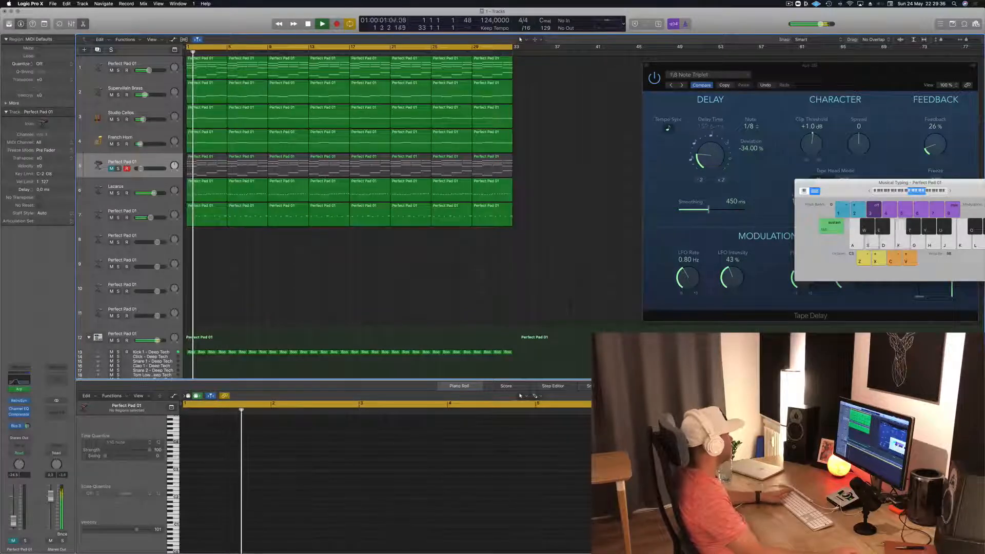
# - Mute the Lazarus track and fine-tune the volume of the Perfect Pad 01 part on track 7
pyautogui.click(111, 194)
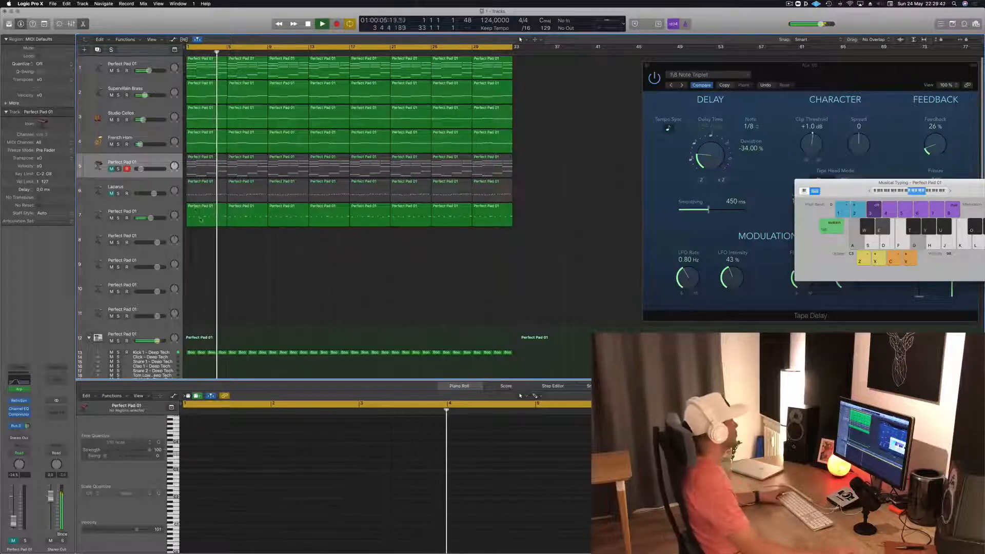
pyautogui.click(195, 217)
pyautogui.click(150, 218)
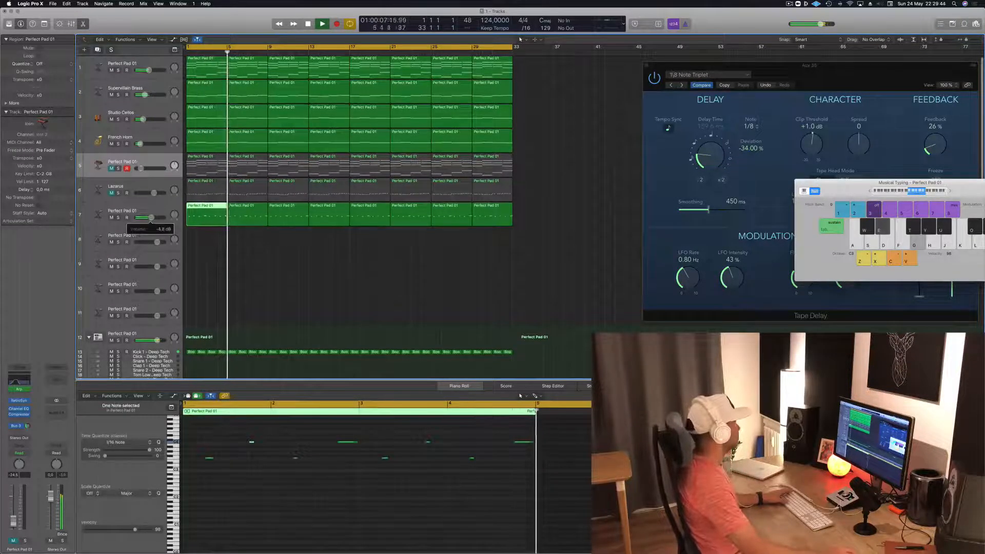
pyautogui.moveTo(151, 218); pyautogui.dragTo(151, 218)
# - Mute and unmute the Kick 1 - Deep Tech track to compare the mix with and without it
pyautogui.click(103, 353)
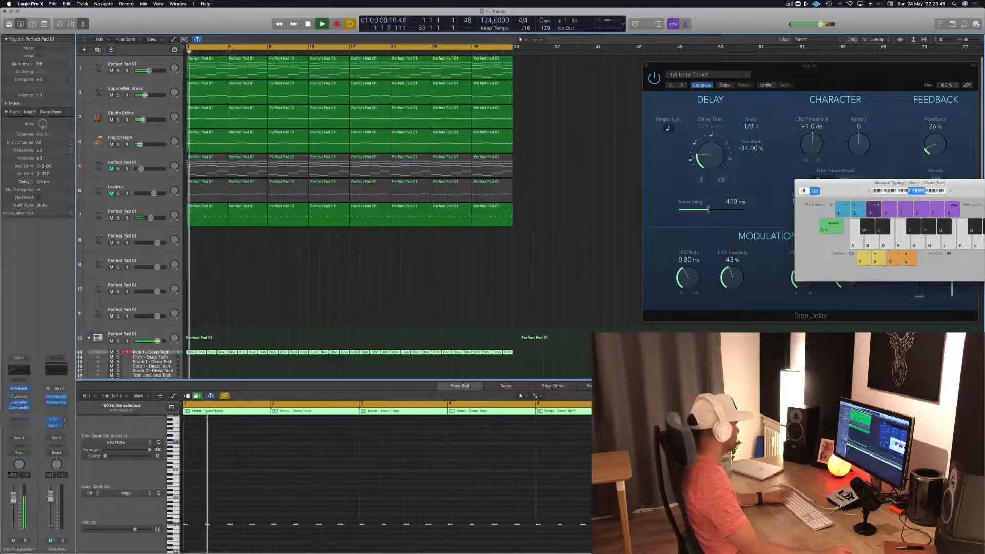
pyautogui.click(112, 353)
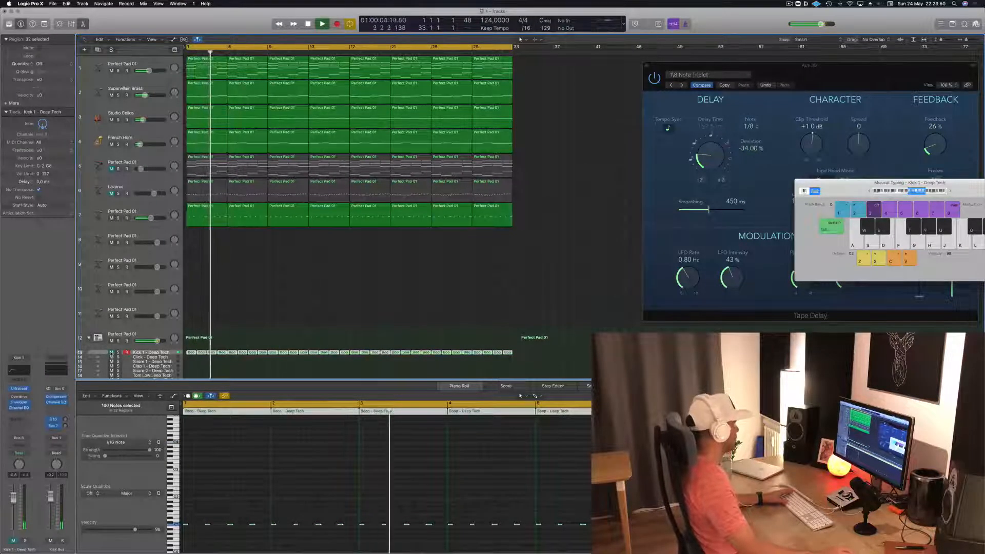
pyautogui.click(111, 354)
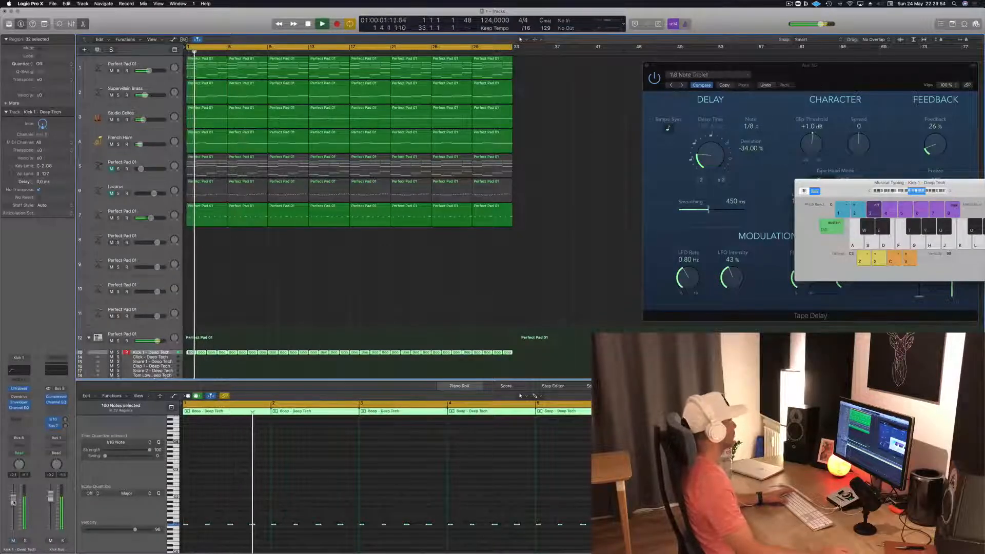
pyautogui.click(236, 300)
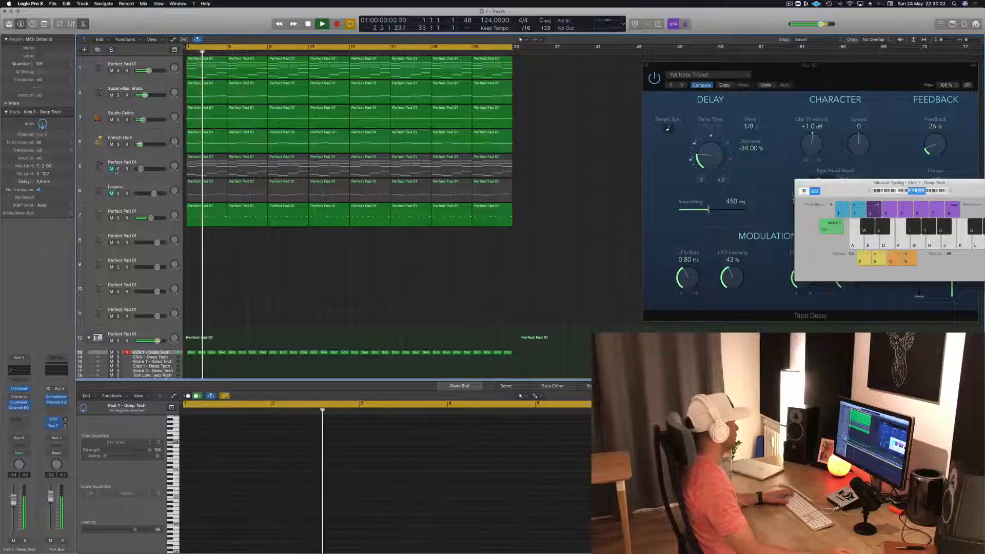
# - Mute and unmute the Perfect Pad 01 on track 1 to compare the mix without it
pyautogui.click(157, 61)
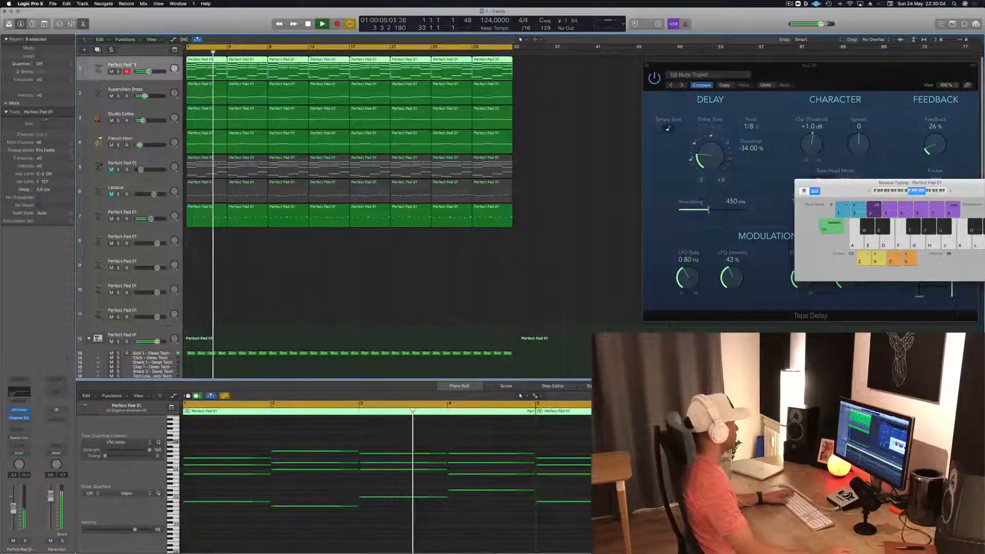
pyautogui.click(13, 541)
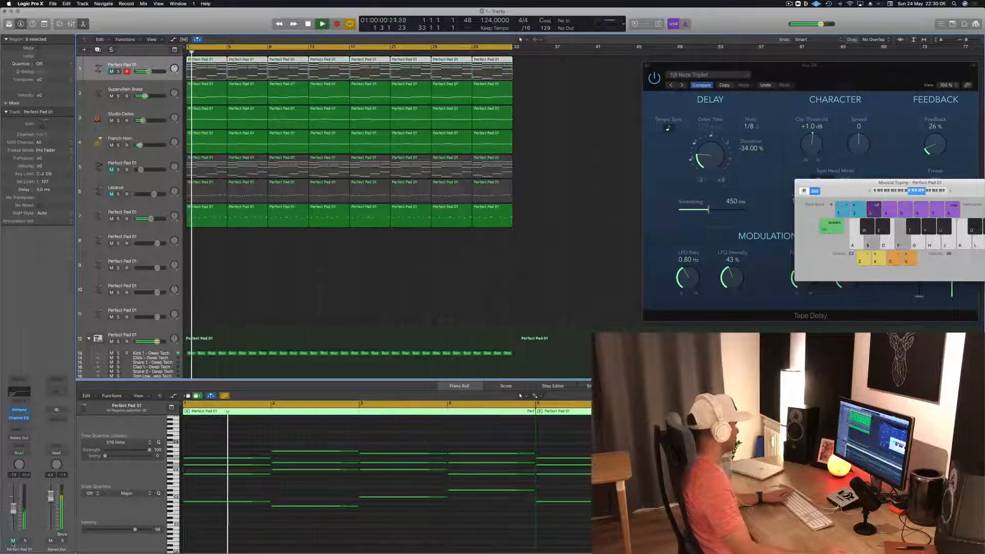
pyautogui.click(12, 541)
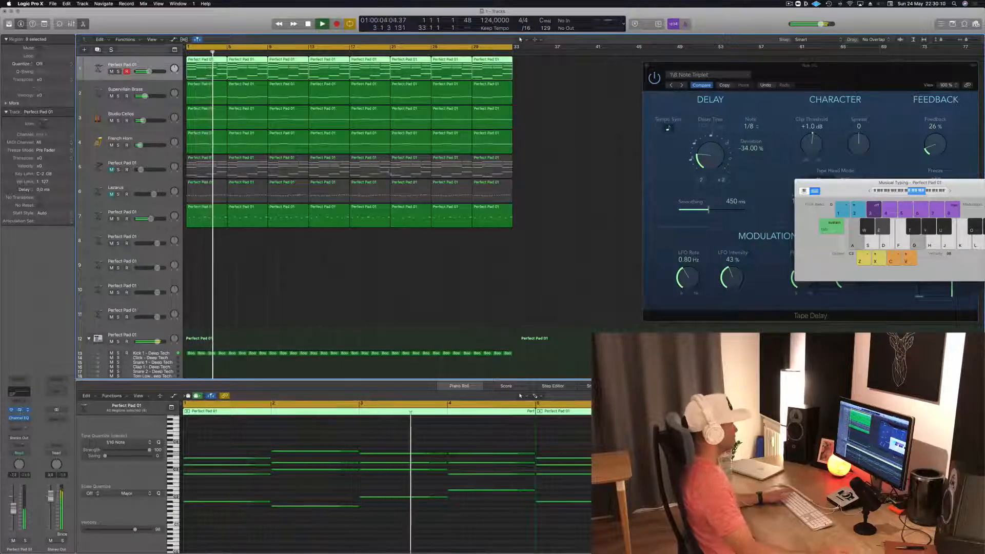
# - Adjust the Cutoff of track 1's Perfect Pad 01 synth, close its window and replay from the start
pyautogui.click(19, 409)
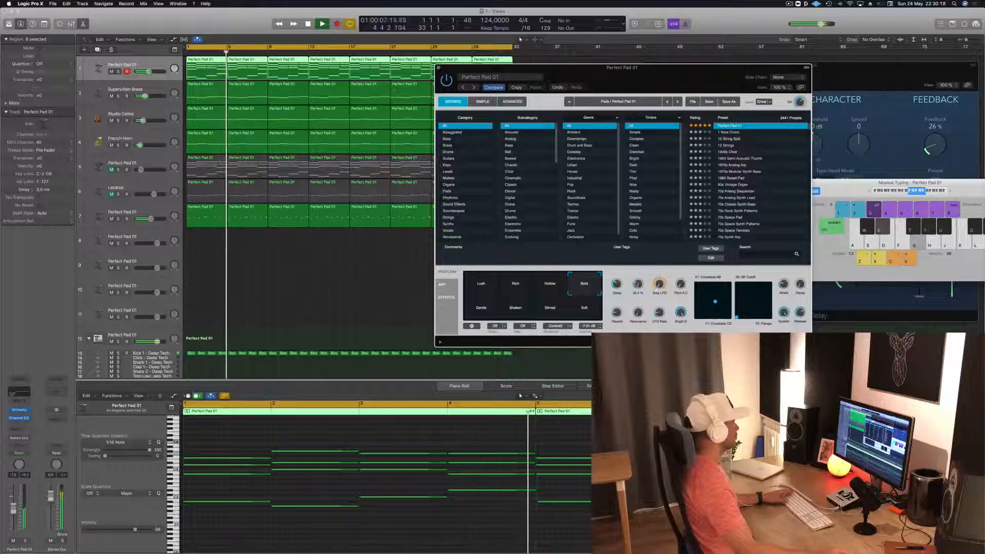
pyautogui.click(439, 69)
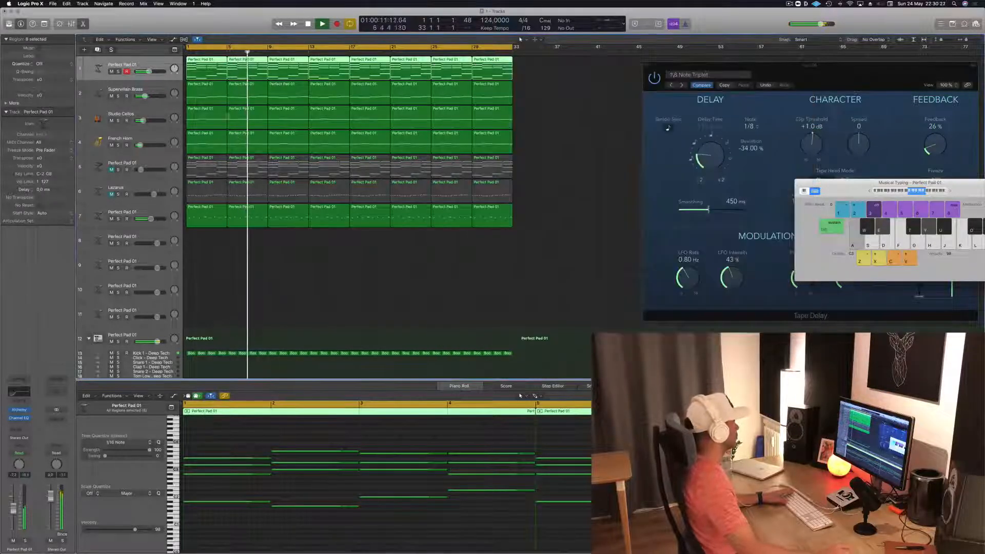
pyautogui.press('Return')
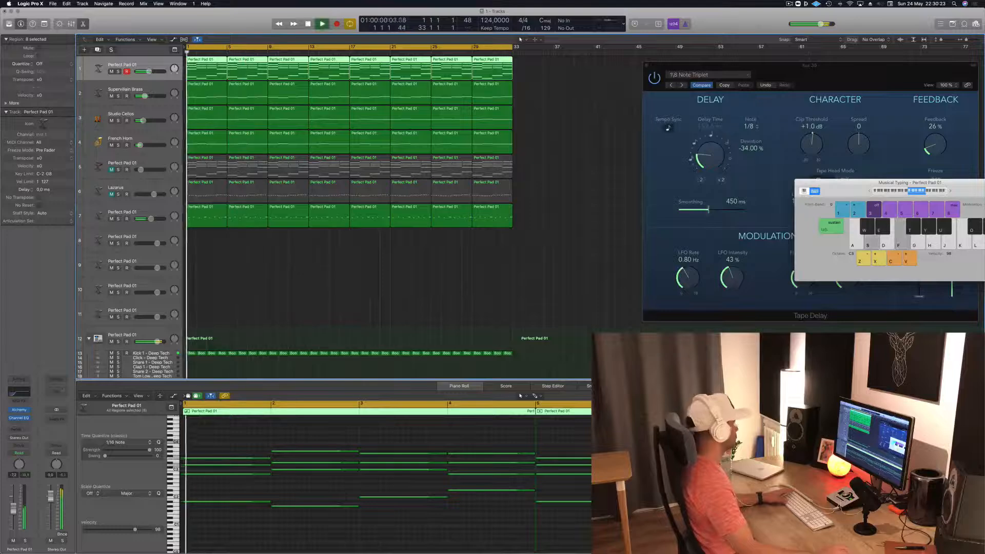
pyautogui.click(20, 410)
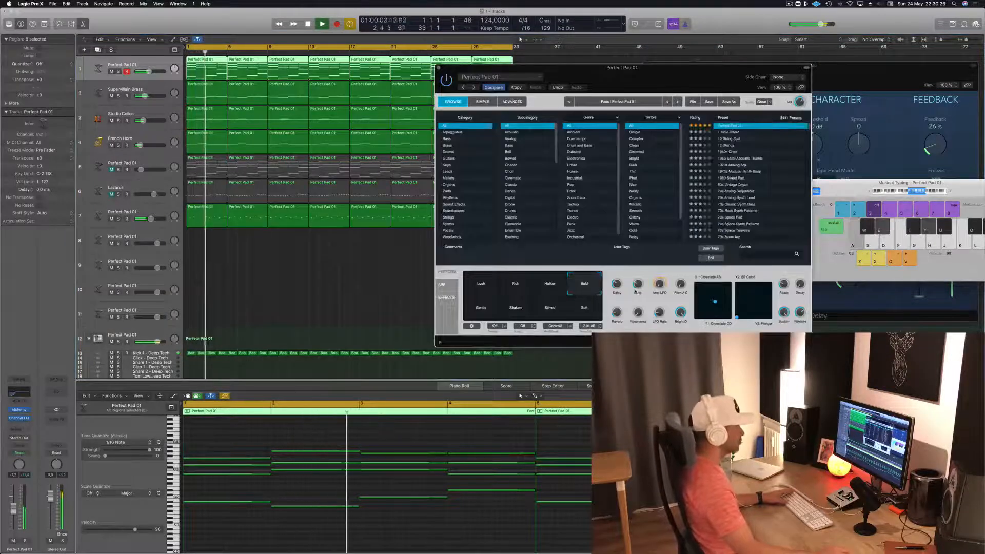
pyautogui.press('space')
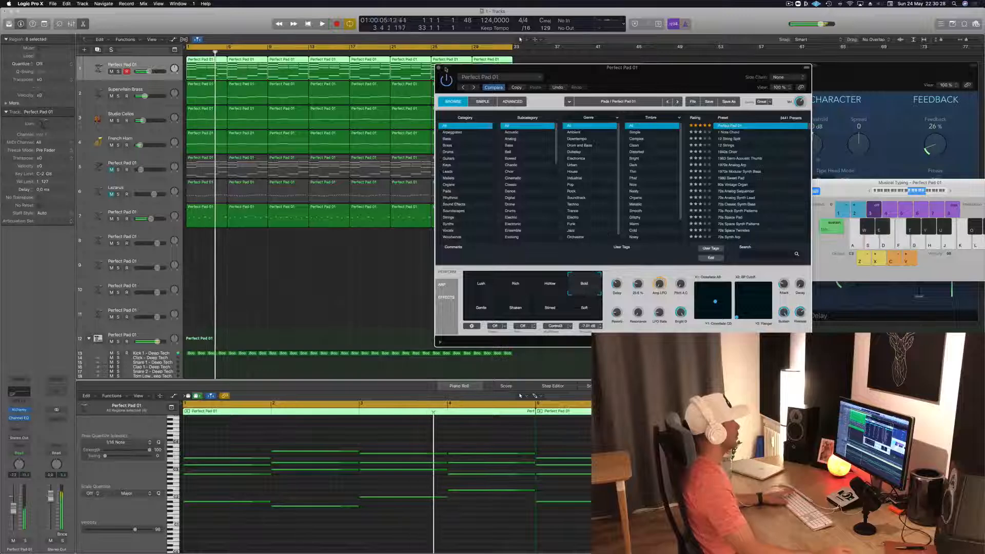
pyautogui.press('space')
pyautogui.press('super+w')
pyautogui.press('space')
pyautogui.press('space')
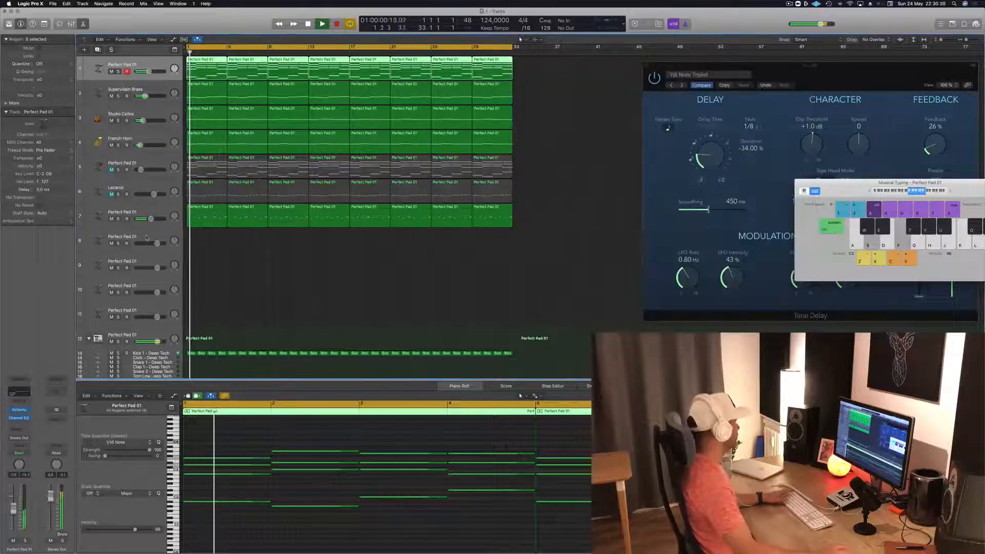
# - Duplicate the Perfect Pad 01 track 7 with its settings as a new track 8 and replay from the start
pyautogui.click(146, 238)
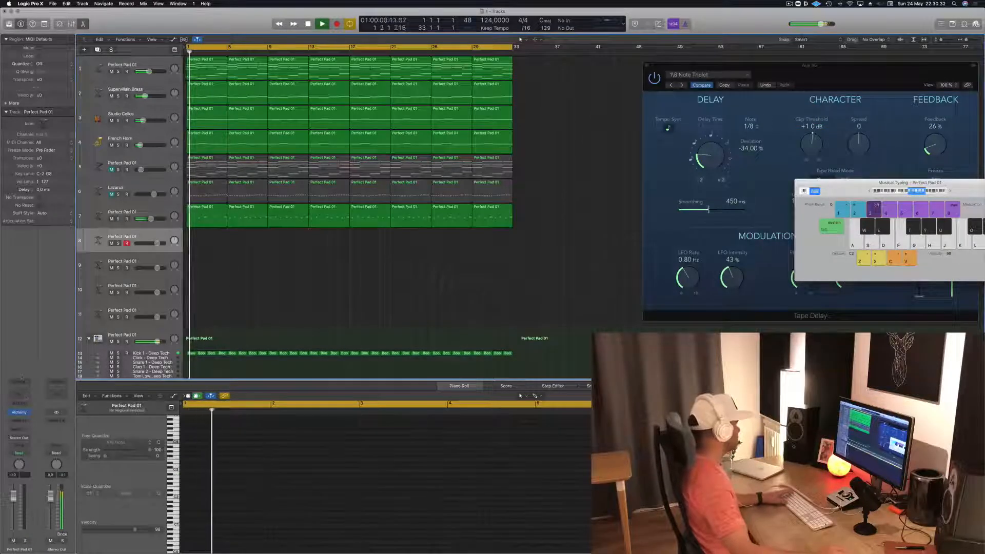
pyautogui.press('space')
pyautogui.press('space')
pyautogui.click(163, 210)
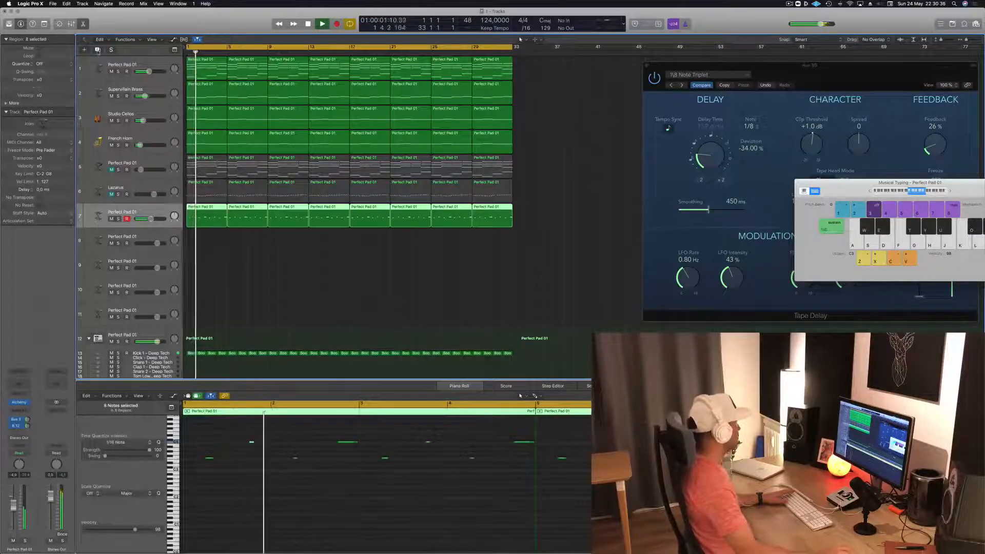
pyautogui.click(97, 51)
pyautogui.press('space')
pyautogui.press('space')
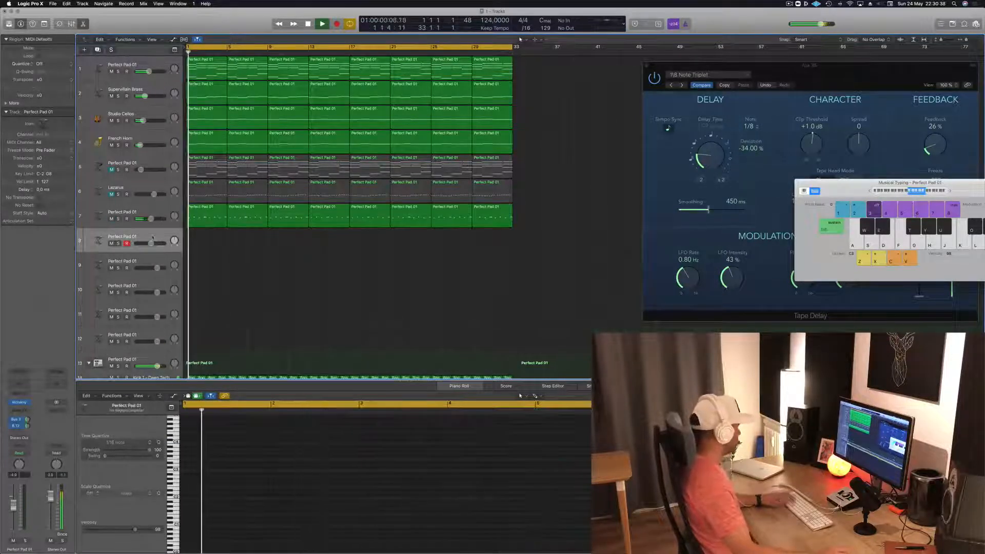
# - Open the Alchemy instrument of the new track 8 and move its window clear of the track list
pyautogui.press('g')
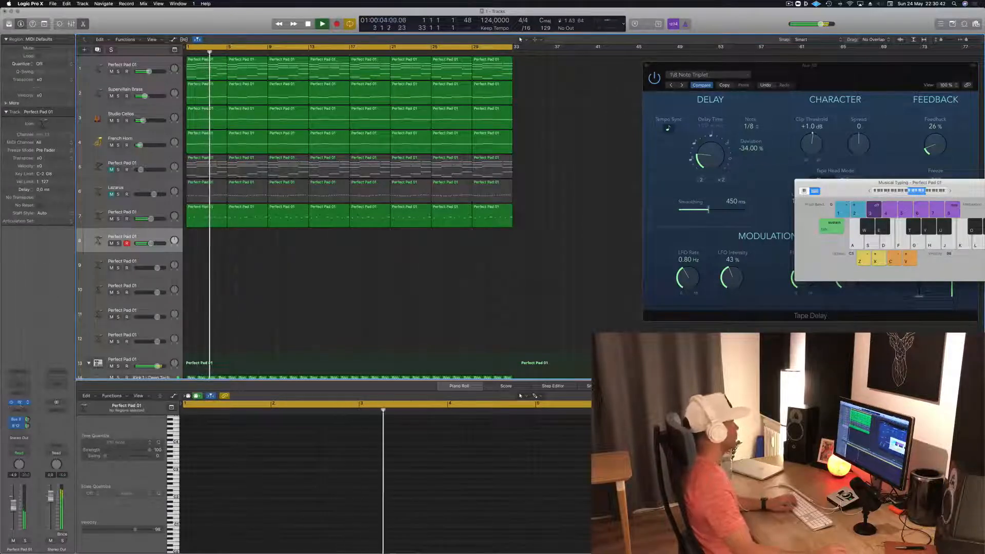
pyautogui.click(19, 402)
pyautogui.moveTo(227, 18); pyautogui.dragTo(508, 60)
# - Load the Deeper Emotion preset on track 8 and audition it with played notes over the mix
pyautogui.press('k')
pyautogui.press('h')
pyautogui.scroll(3, 583, 130)
pyautogui.press('j')
pyautogui.click(583, 132)
pyautogui.press('k')
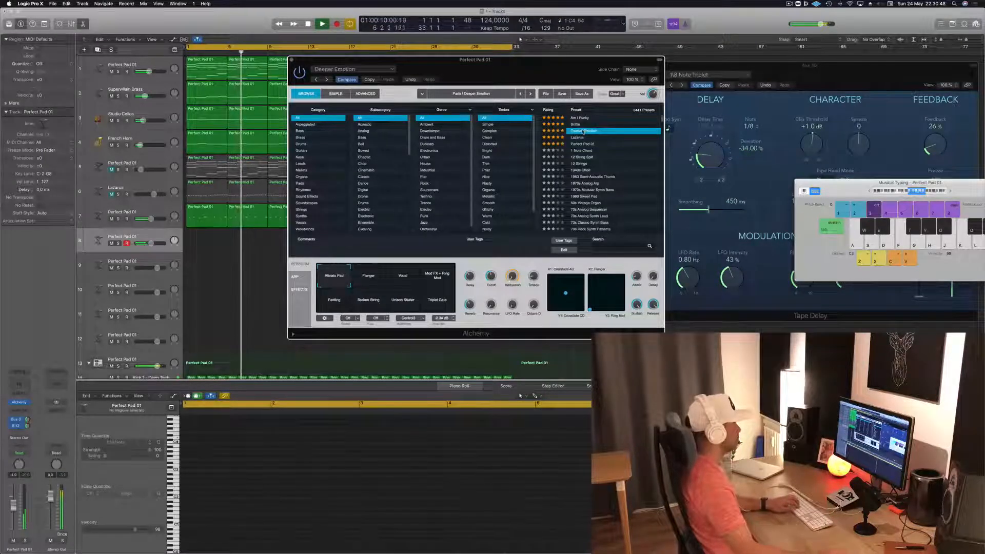
pyautogui.press(';')
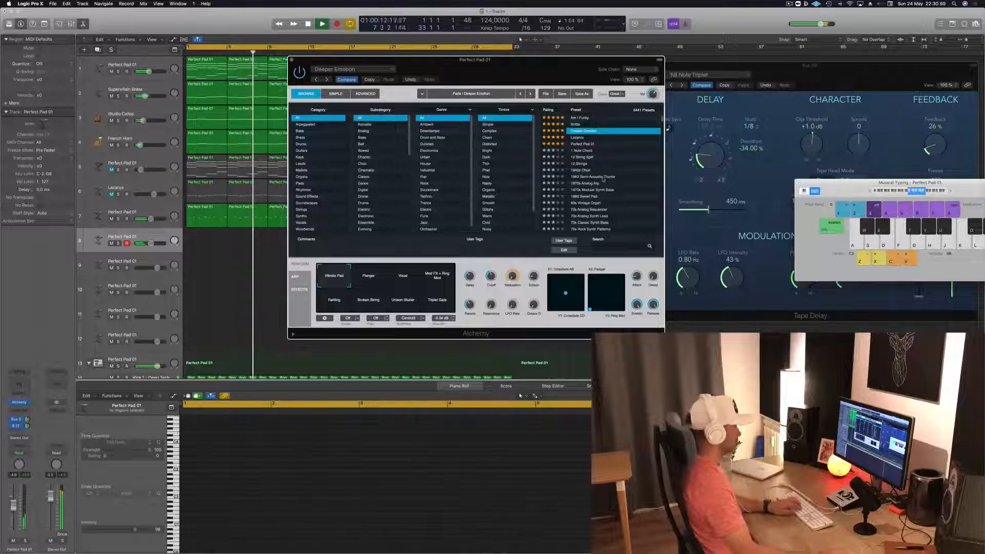
pyautogui.click(111, 169)
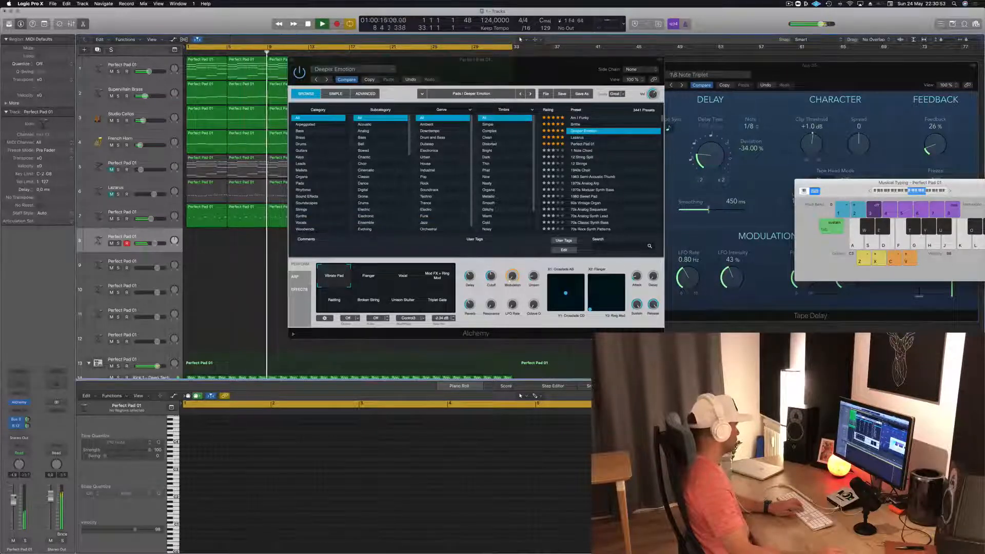
# - Try the Lazarus preset on track 8, nudge the volume and compare its Solid & Wide snapshot with Solid
pyautogui.click(579, 137)
pyautogui.press("'")
pyautogui.press('l')
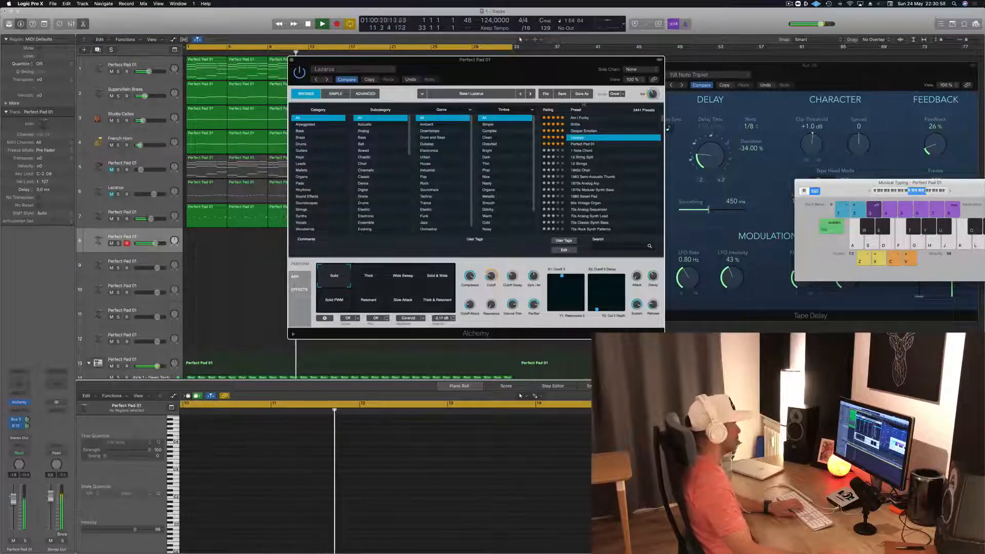
pyautogui.moveTo(14, 499); pyautogui.dragTo(14, 502)
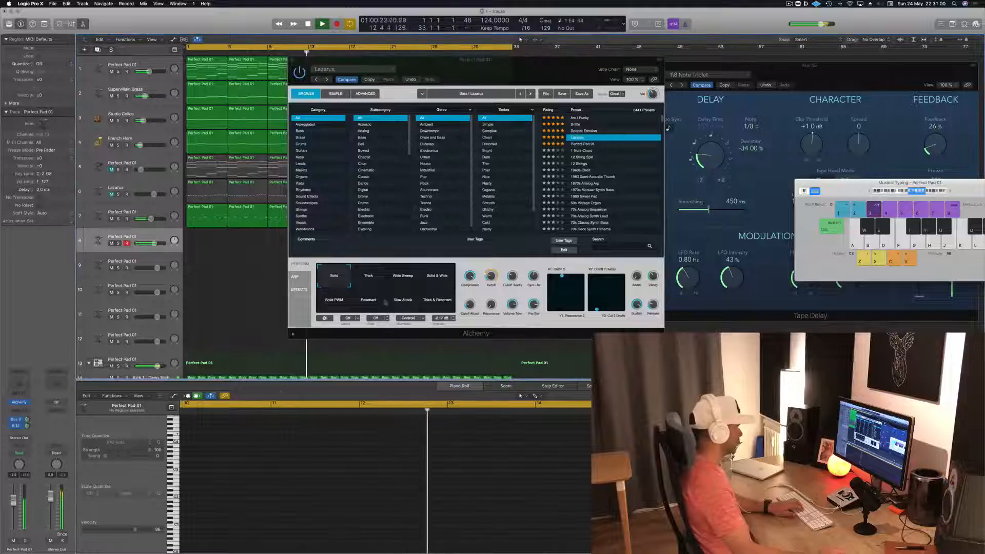
pyautogui.click(447, 277)
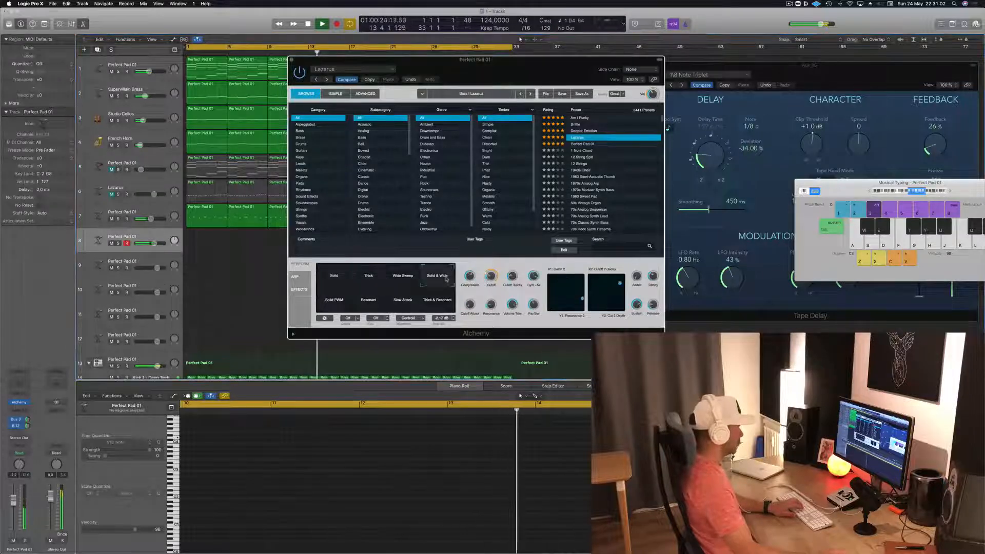
pyautogui.click(333, 278)
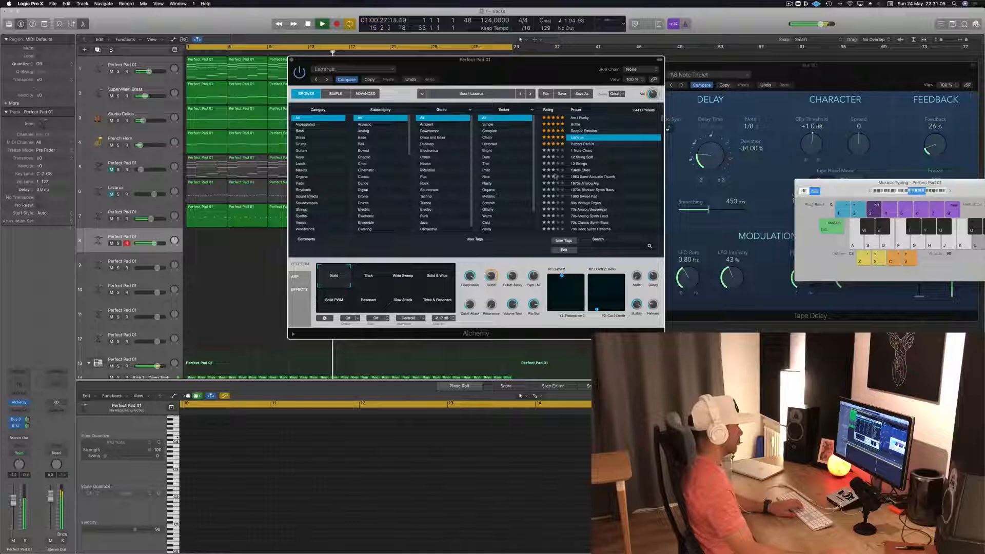
# - Load the 1 Note Chord preset on track 8 and audition it with repeated notes over the mix
pyautogui.click(585, 151)
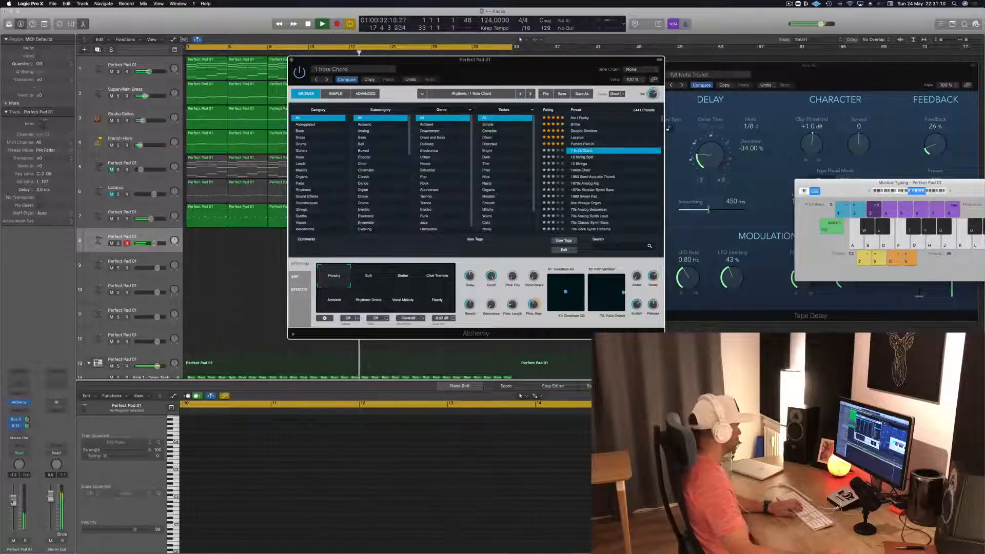
pyautogui.press('h')
pyautogui.press('h')
pyautogui.press('h')
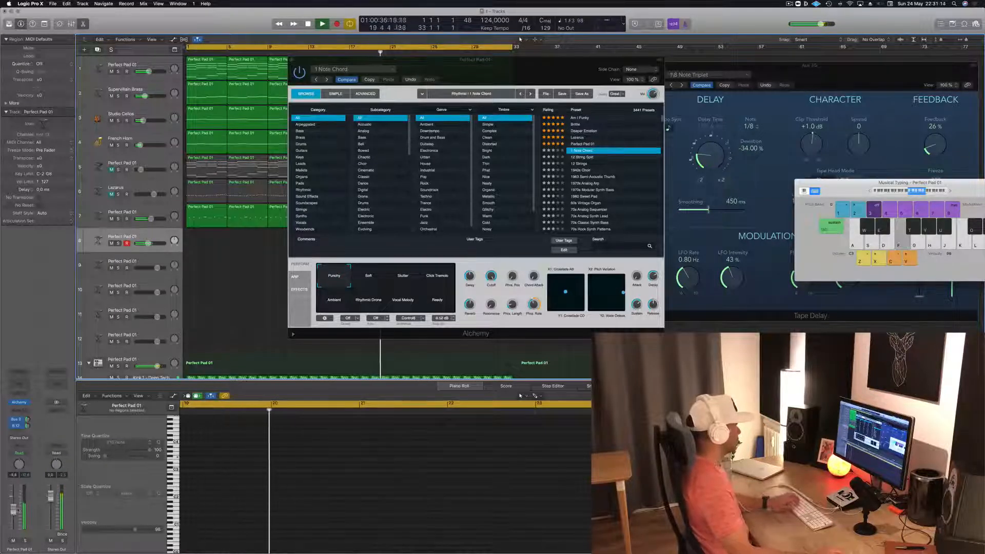
# - Copy track 1's first chord region to the start of track 8 and shorten all its notes to brief stabs
pyautogui.moveTo(522, 73); pyautogui.dragTo(692, 70)
pyautogui.moveTo(198, 71); pyautogui.dragTo(185, 246)
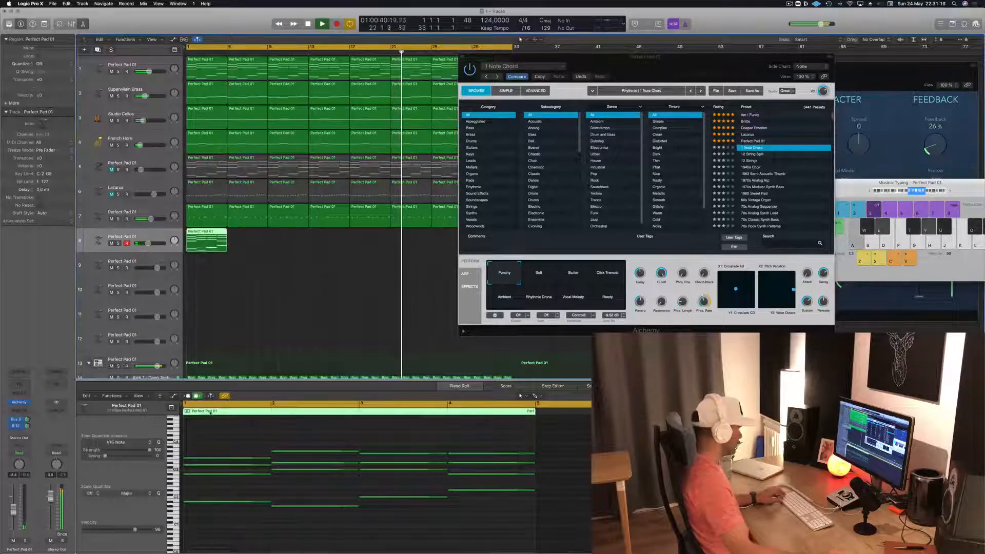
pyautogui.moveTo(228, 417); pyautogui.dragTo(468, 548)
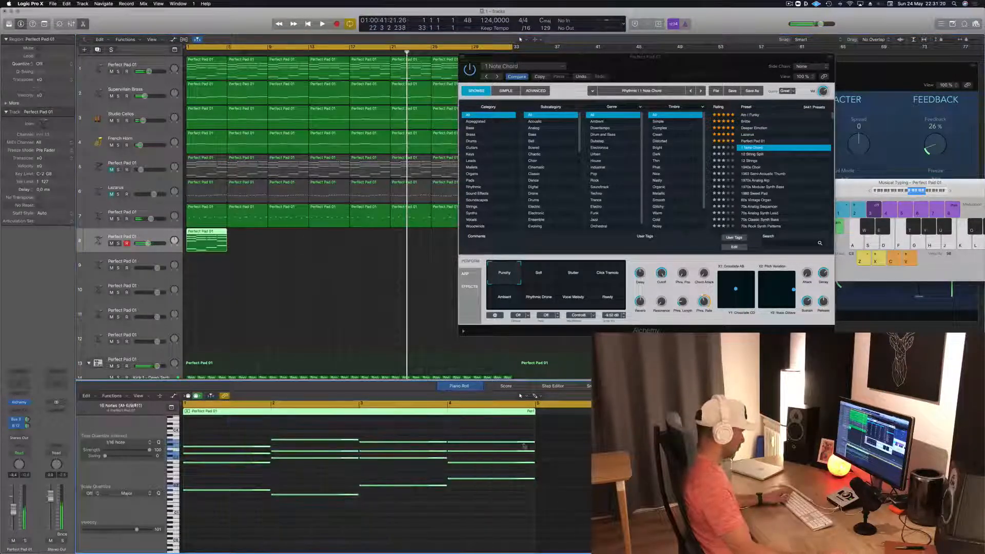
pyautogui.moveTo(534, 443); pyautogui.dragTo(451, 455)
pyautogui.press('Return')
pyautogui.press('space')
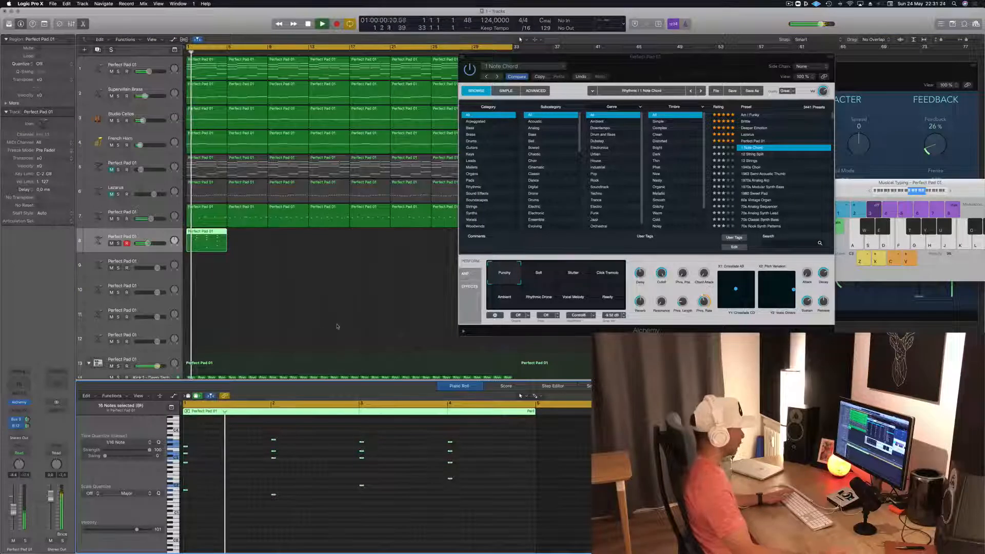
# - Duplicate the stab region along track 8 until it fills the 32-bar arrangement
pyautogui.moveTo(208, 237); pyautogui.dragTo(246, 235)
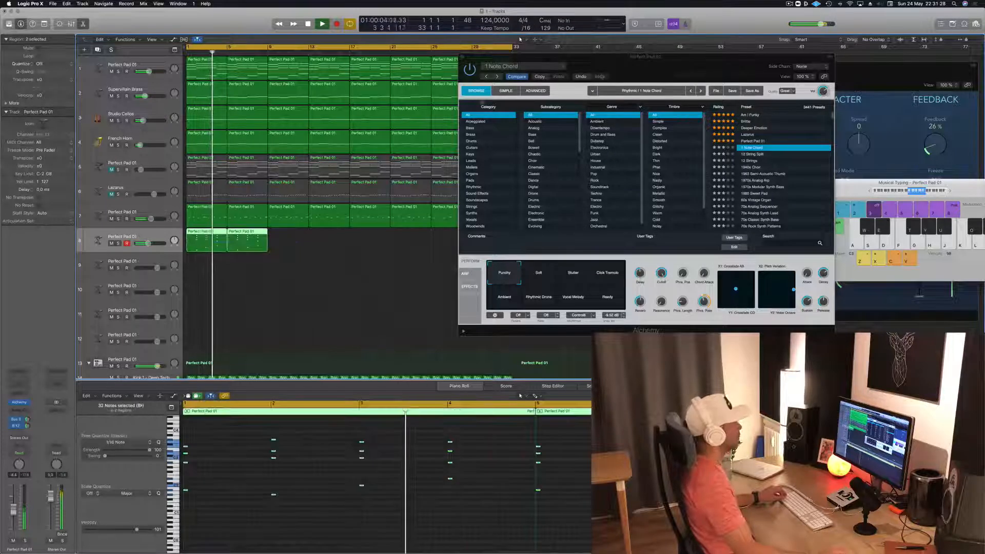
pyautogui.moveTo(608, 75); pyautogui.dragTo(824, 155)
pyautogui.moveTo(200, 239); pyautogui.dragTo(283, 236)
pyautogui.moveTo(409, 247); pyautogui.dragTo(369, 235)
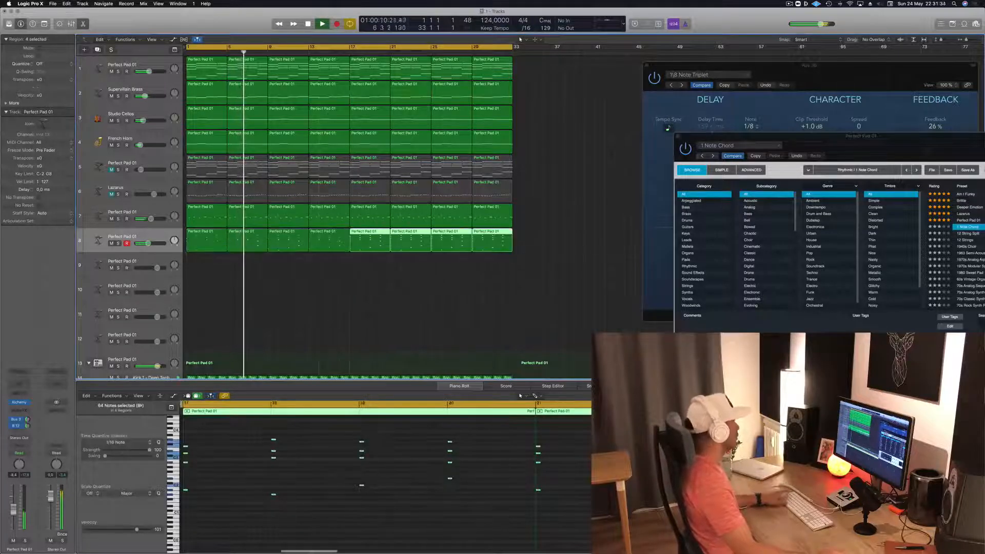
# - Filter track 8's Alchemy presets to the Keys category and load the Adding preset while the loop replays
pyautogui.click(149, 101)
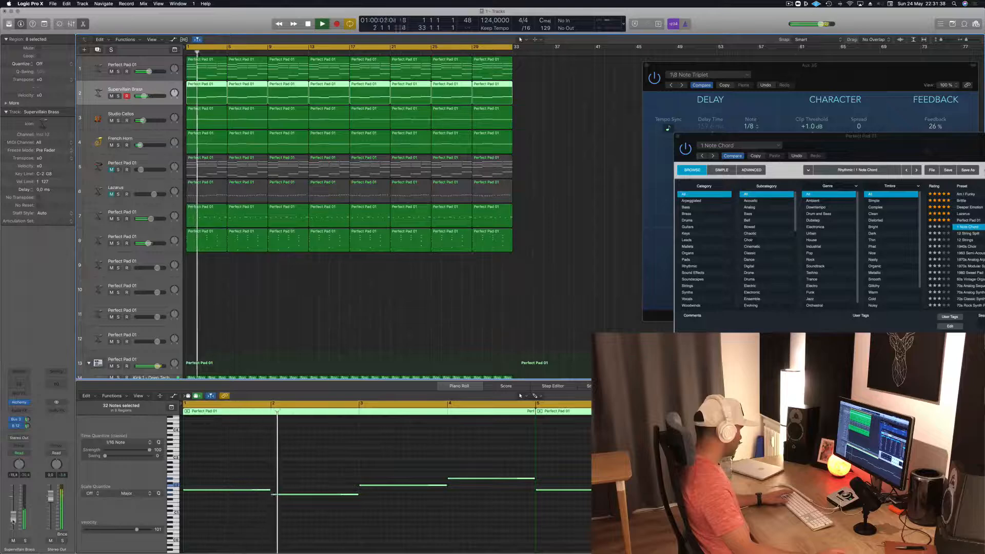
pyautogui.press('space')
pyautogui.press('space')
pyautogui.moveTo(842, 151); pyautogui.dragTo(539, 210)
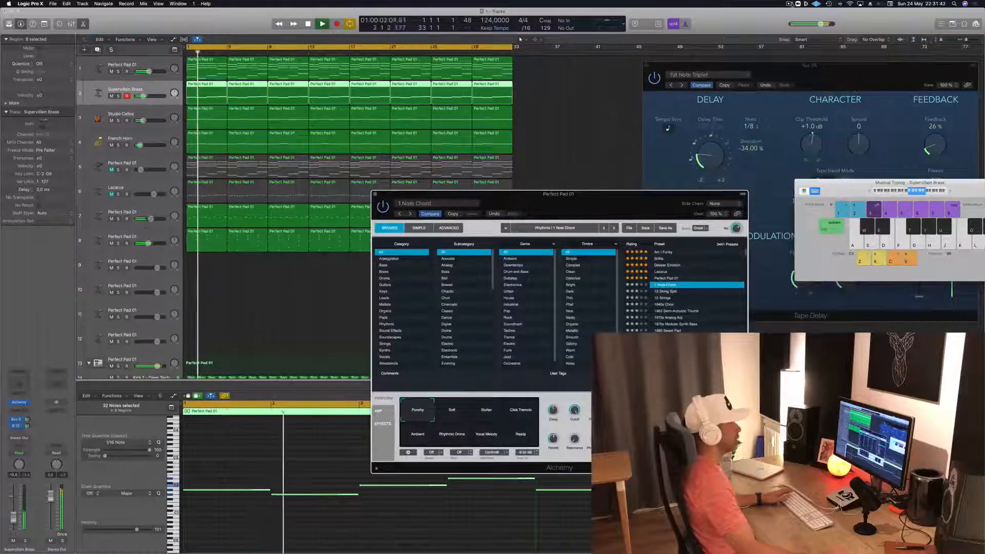
pyautogui.moveTo(591, 200); pyautogui.dragTo(560, 85)
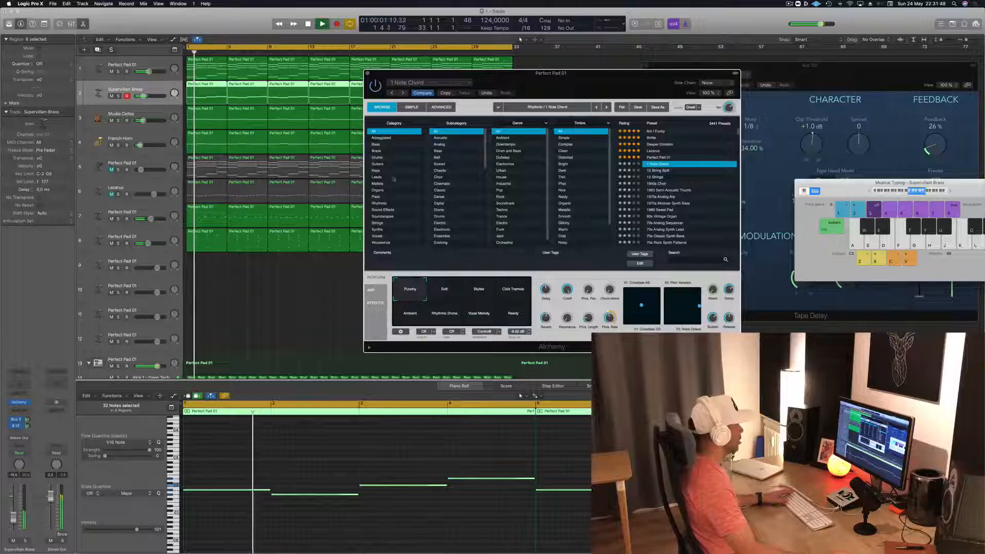
pyautogui.click(376, 170)
pyautogui.click(652, 131)
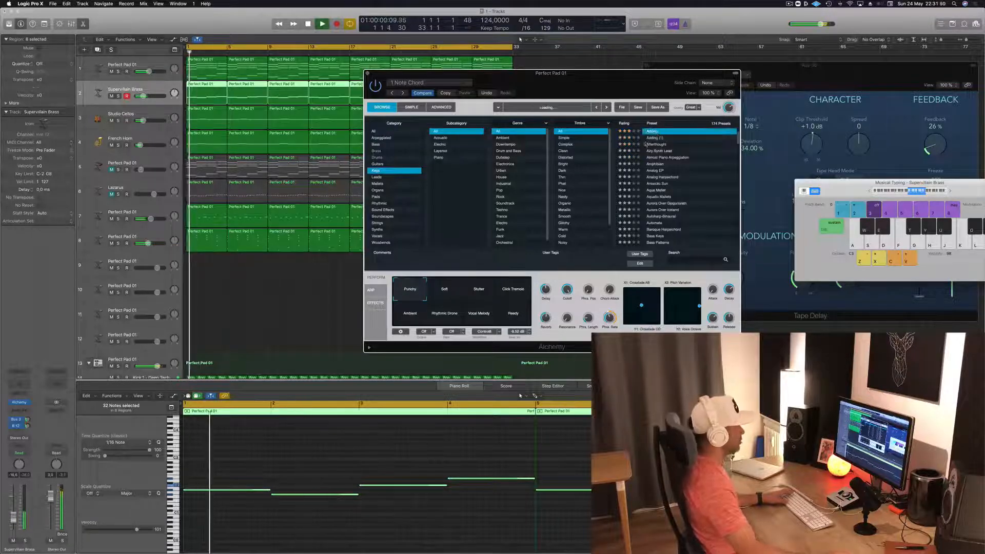
pyautogui.moveTo(586, 90); pyautogui.dragTo(554, 122)
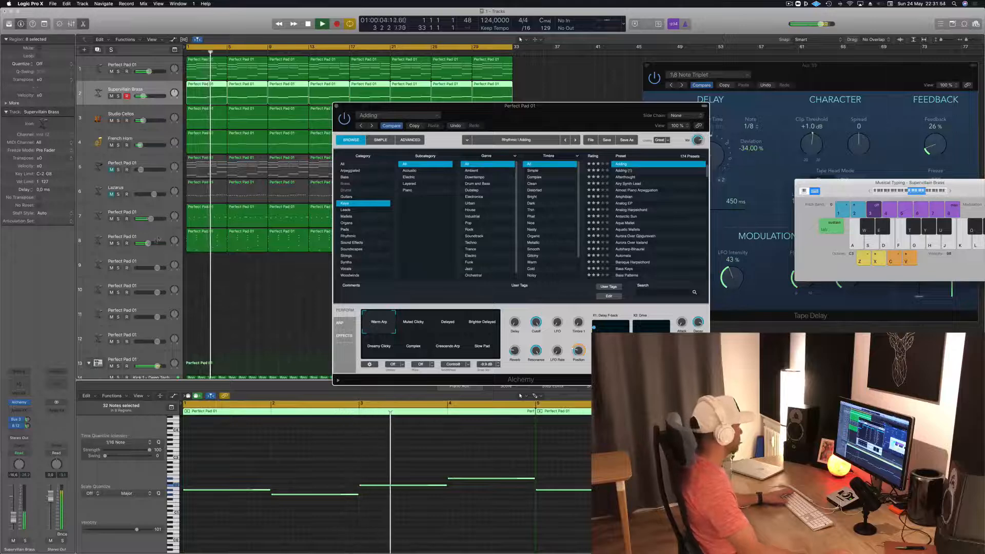
# - Reselect the Perfect Pad 01 on track 8 and lower its volume while replaying from the start
pyautogui.click(121, 237)
pyautogui.press('Return')
pyautogui.press('f')
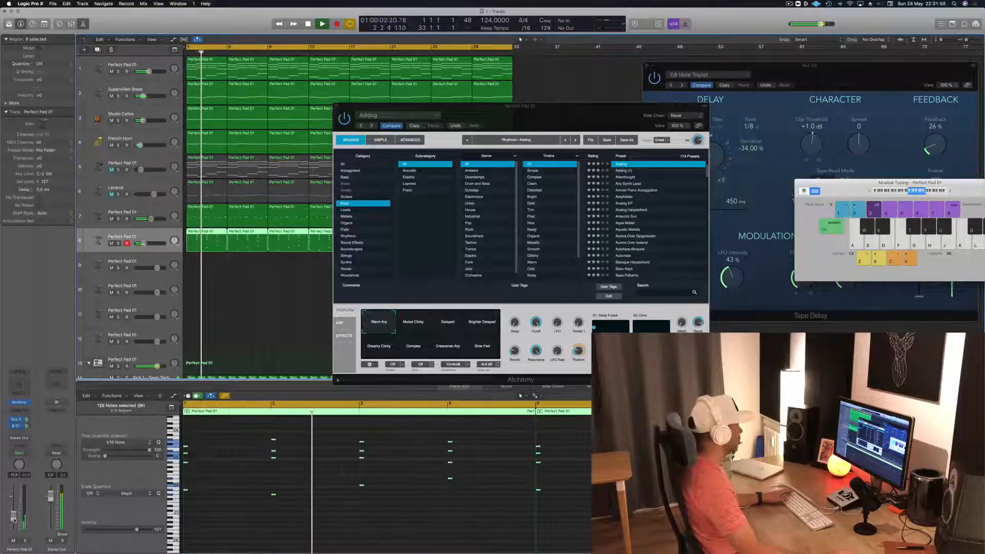
pyautogui.press('space')
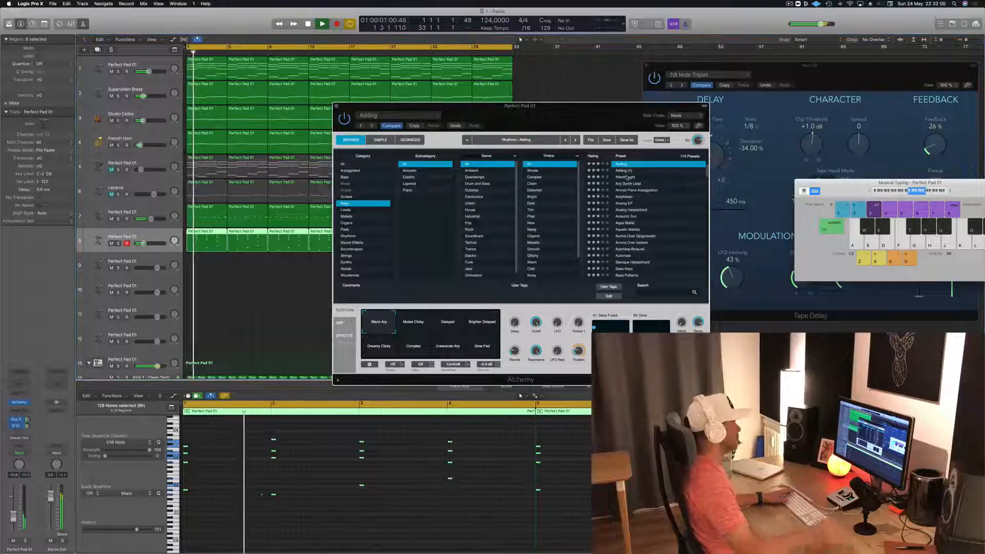
# - Audition the Afterthought preset, replace it with Airy Synth Lead and fine-tune track 8's volume
pyautogui.click(627, 177)
pyautogui.press('space')
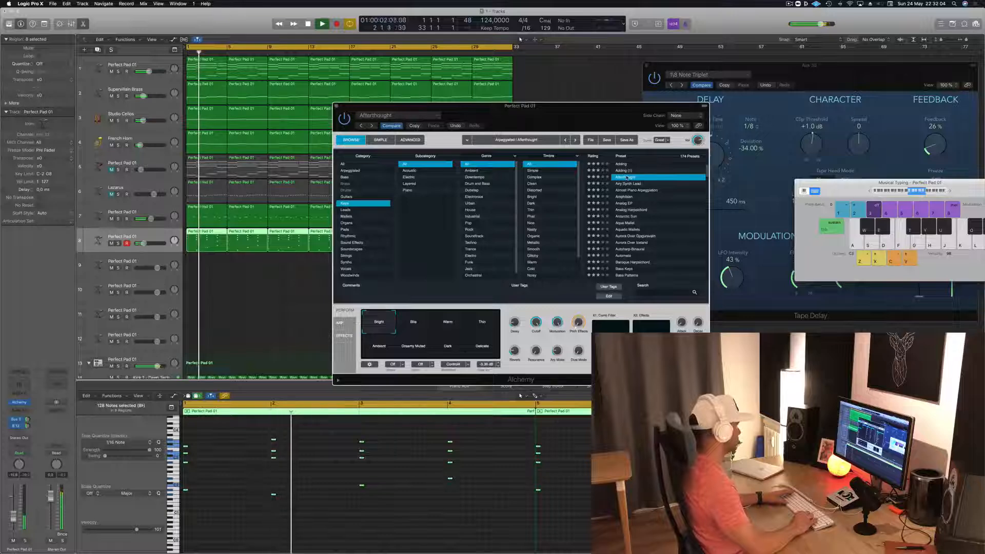
pyautogui.press('Down')
pyautogui.press('space')
pyautogui.press('space')
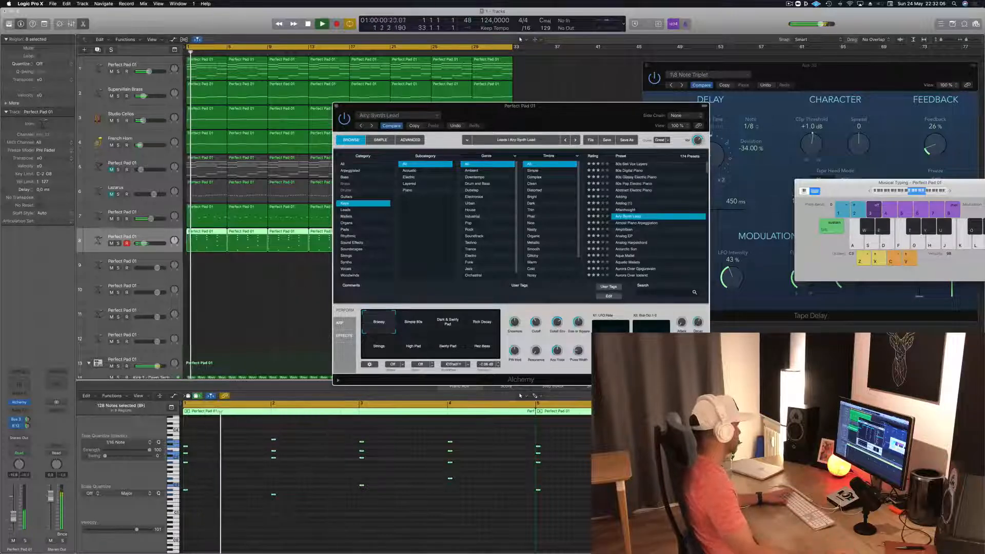
pyautogui.moveTo(15, 518); pyautogui.dragTo(14, 520)
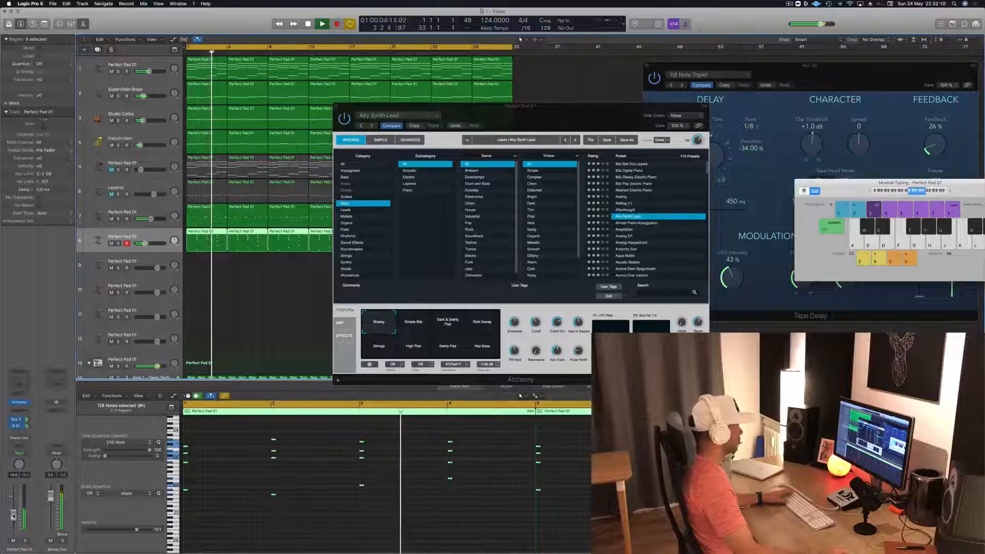
# - Audition the other Airy Synth Lead snapshots, including Simple 80s, Rich Decay, Strings and High Pad, and return to the first one
pyautogui.moveTo(564, 106); pyautogui.dragTo(684, 63)
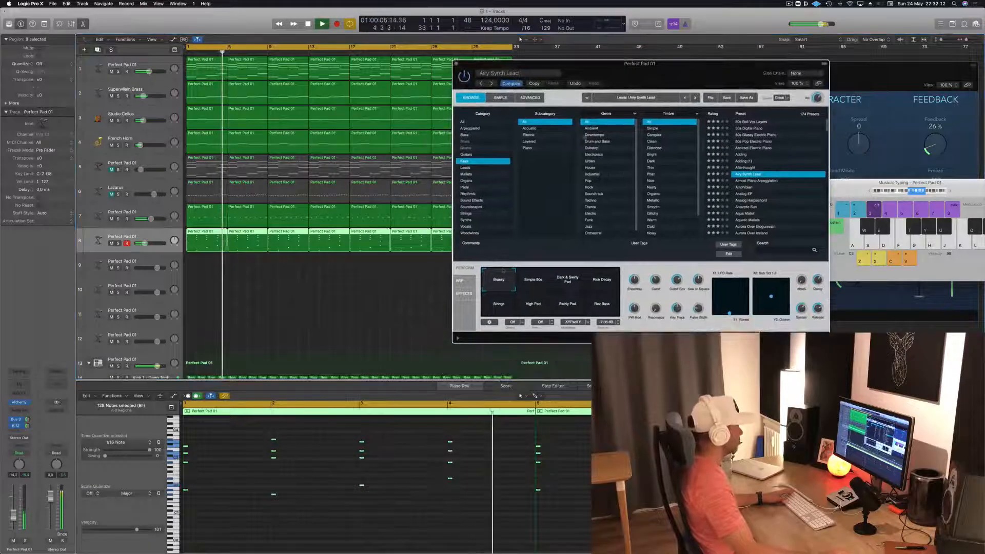
pyautogui.click(534, 284)
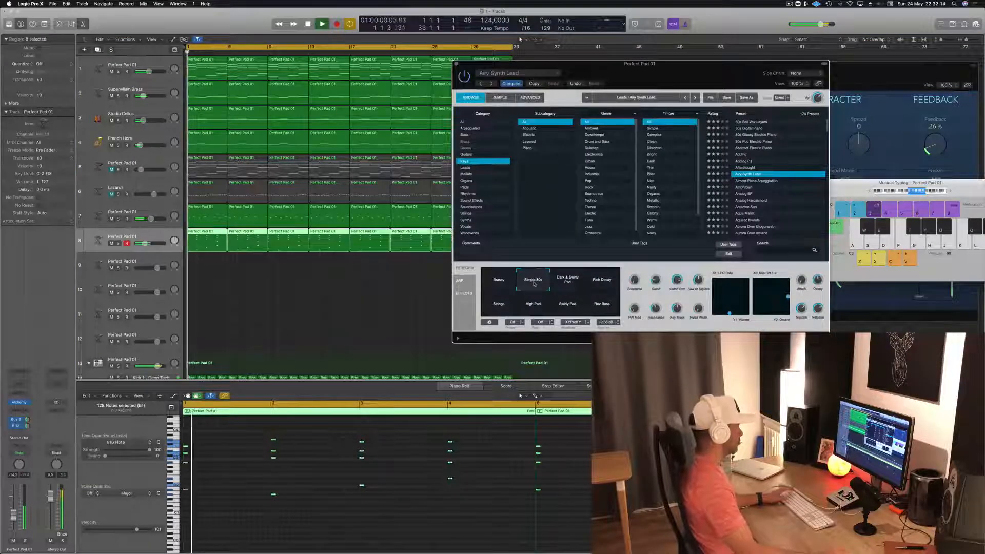
pyautogui.click(566, 282)
pyautogui.press('space')
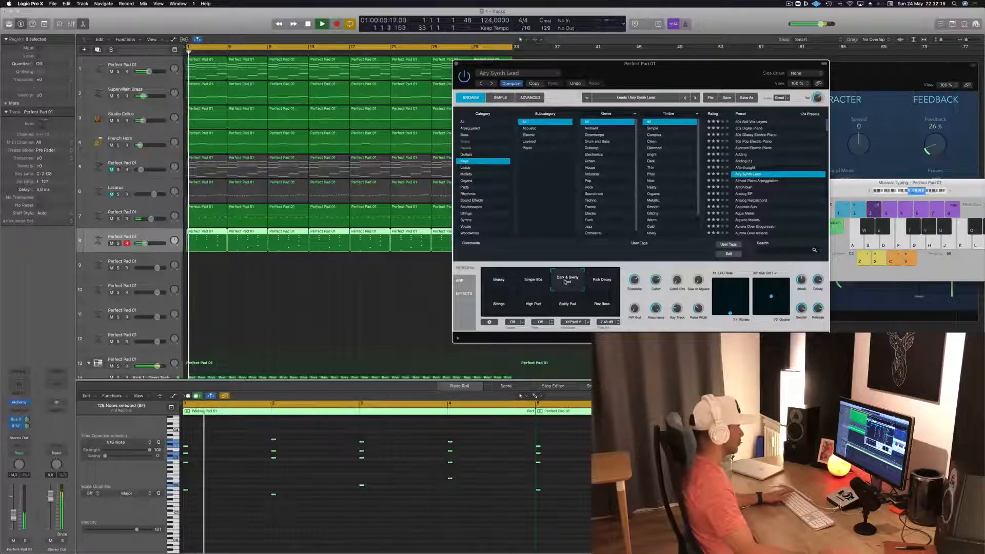
pyautogui.click(603, 282)
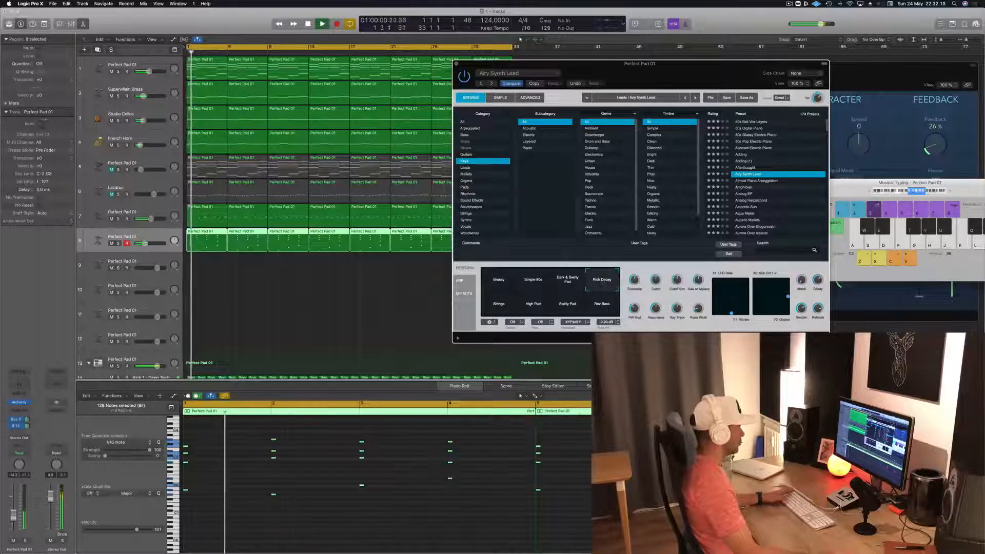
pyautogui.click(497, 306)
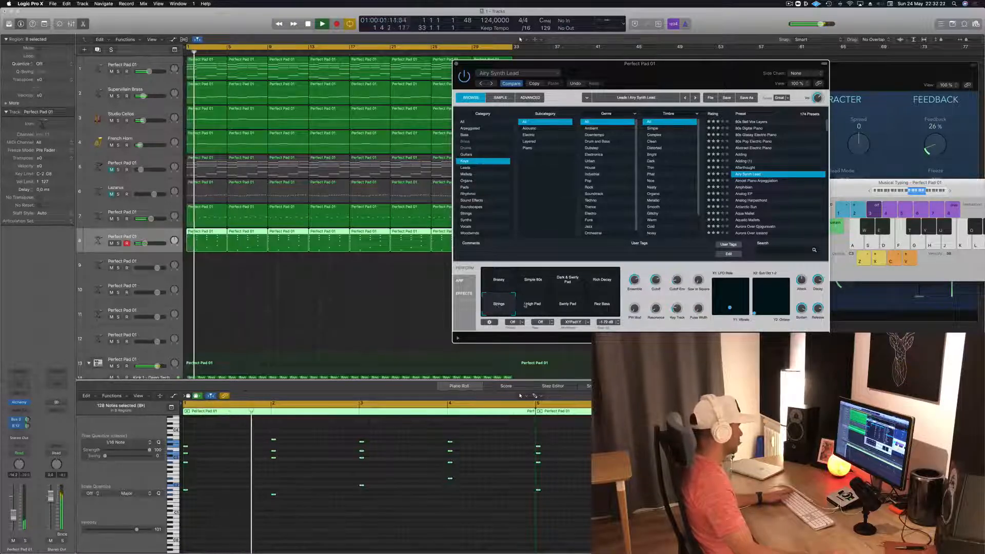
pyautogui.click(525, 305)
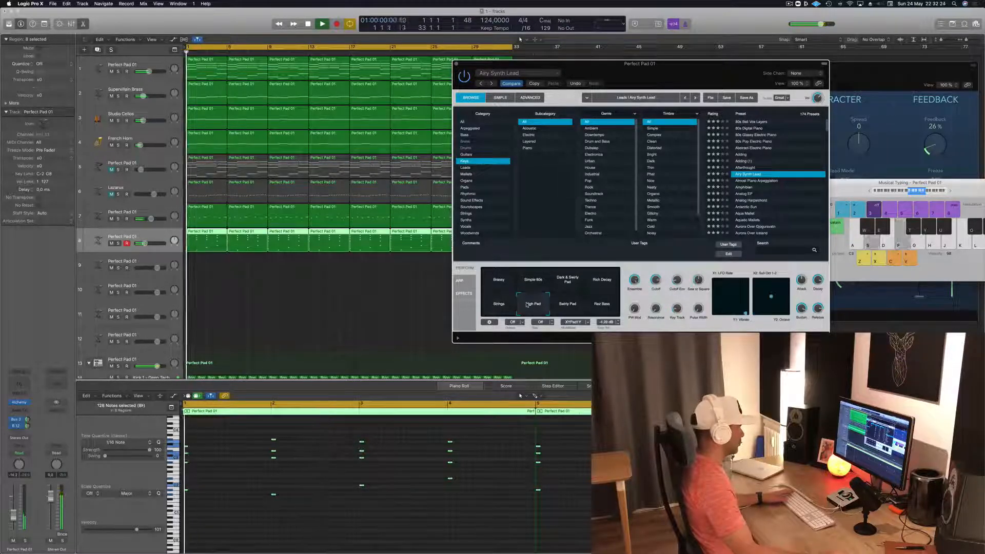
pyautogui.click(565, 305)
pyautogui.click(595, 304)
pyautogui.click(501, 287)
pyautogui.moveTo(685, 63); pyautogui.dragTo(640, 72)
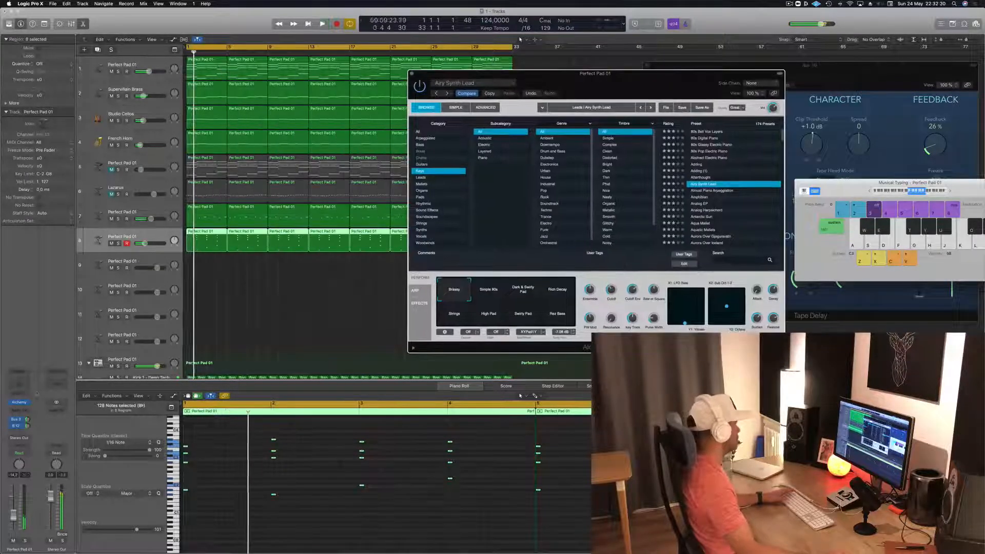
# - Adjust track 8's send levels to Bus 3 and the Tape Delay on Bus 12, replaying the loop from the start
pyautogui.click(28, 420)
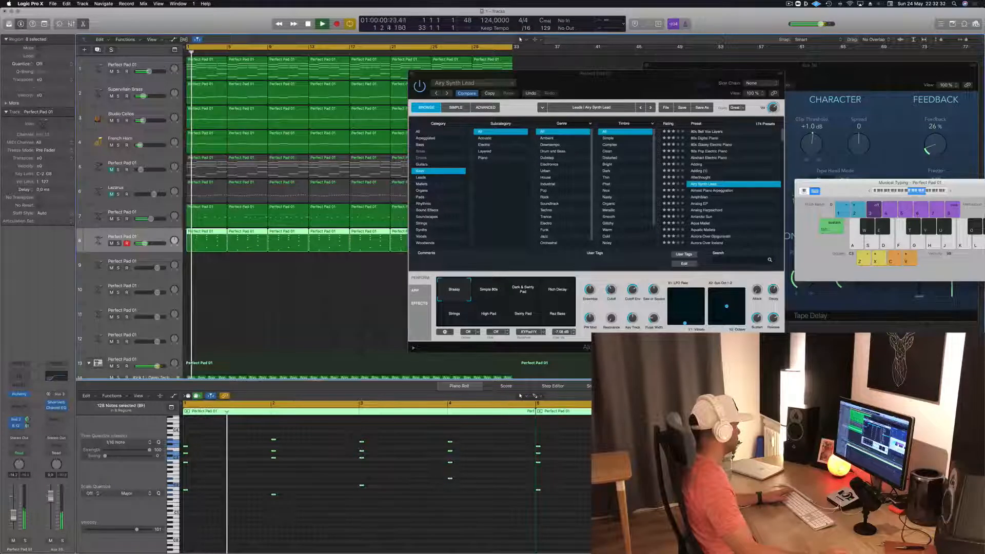
pyautogui.click(27, 425)
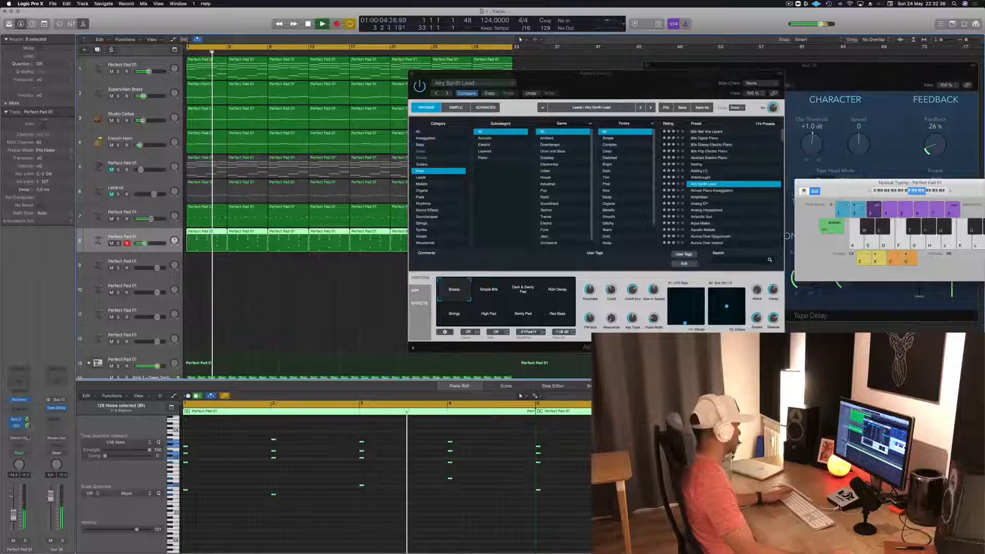
pyautogui.moveTo(30, 438); pyautogui.dragTo(29, 429)
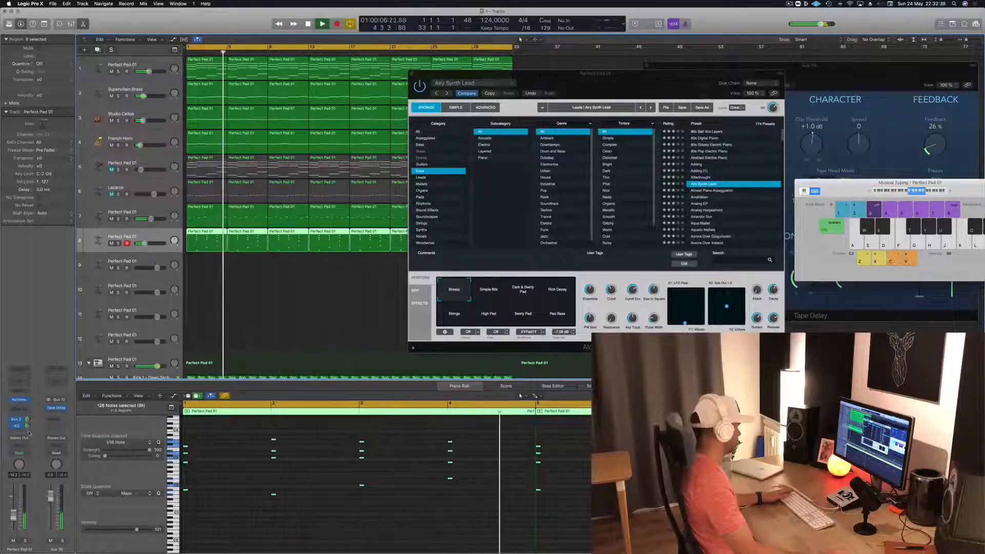
pyautogui.press('Return')
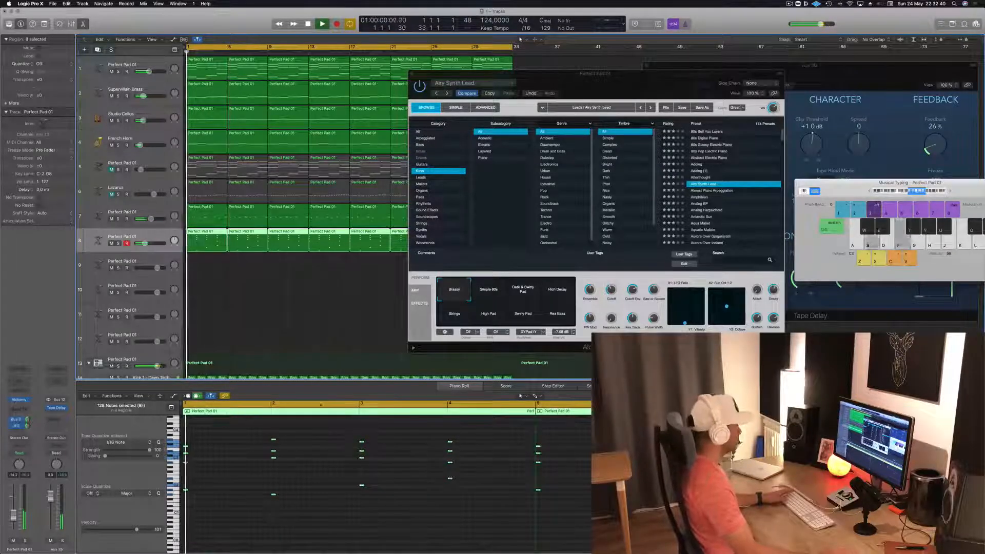
# - Transpose all of track 8's chord-stab notes down an octave and close its Alchemy window
pyautogui.click(309, 495)
pyautogui.press('Return')
pyautogui.press('super+a')
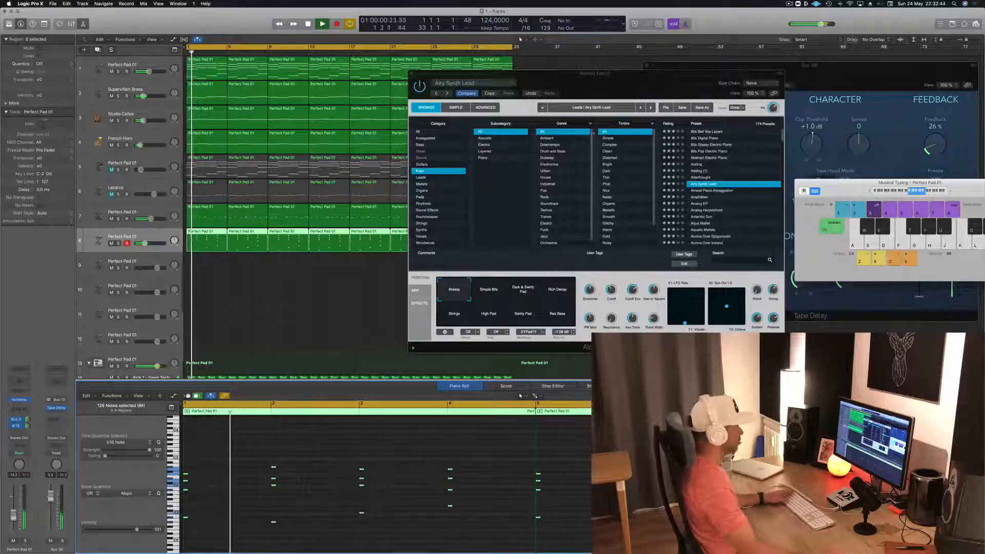
pyautogui.click(635, 91)
pyautogui.moveTo(636, 91); pyautogui.dragTo(539, 130)
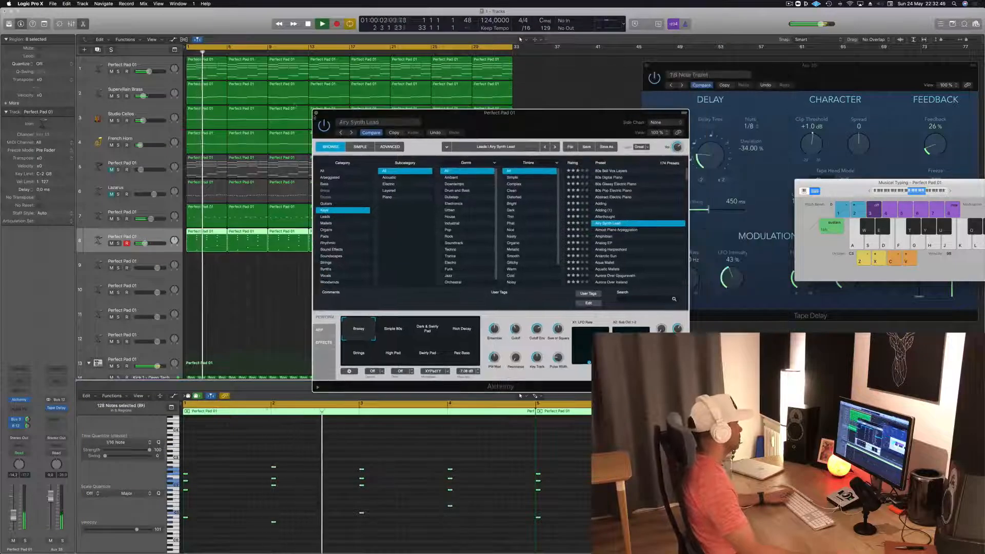
pyautogui.press('super+w')
pyautogui.click(297, 281)
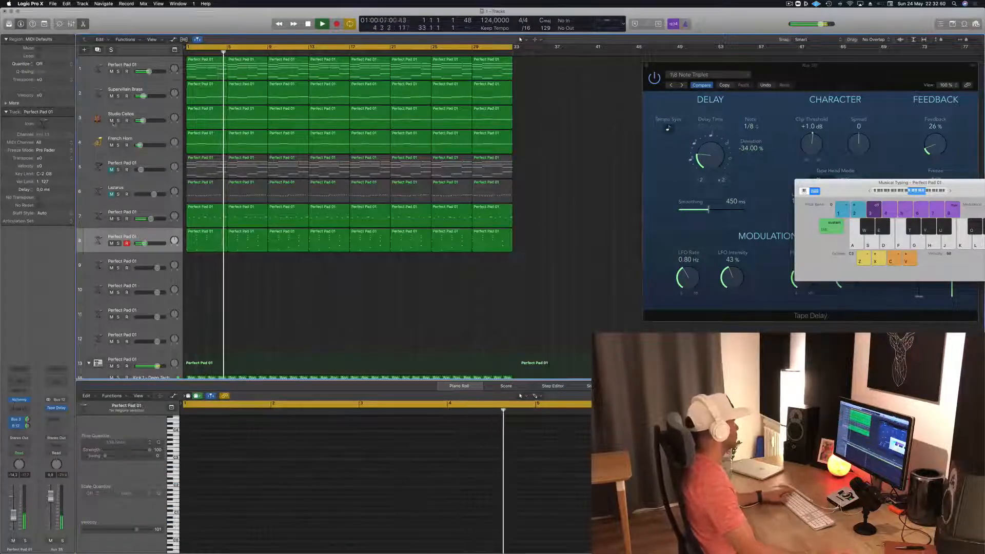
# - Mute the Studio Cellos and French Horn tracks, then unmute and select the Lazarus track for playback from the start
pyautogui.moveTo(112, 121); pyautogui.dragTo(112, 145)
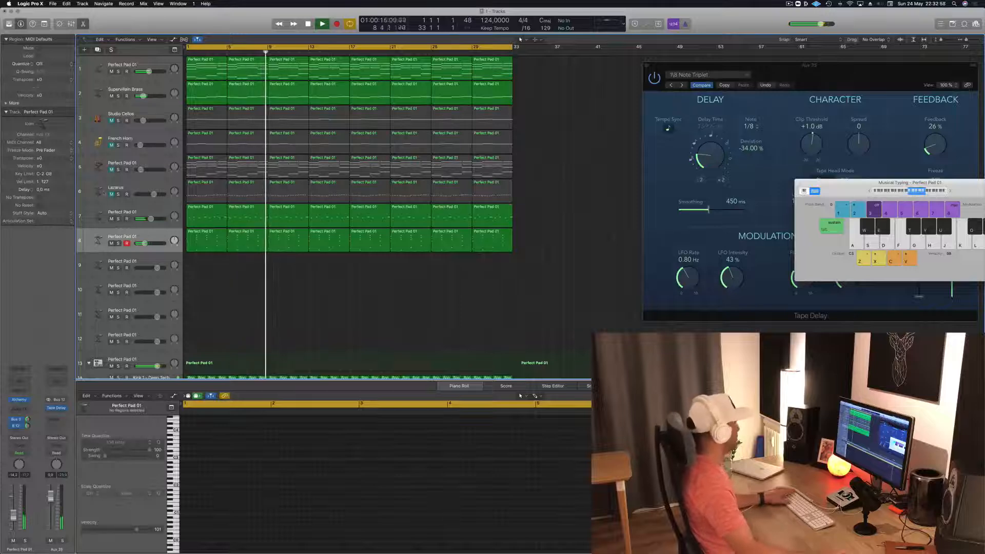
pyautogui.click(112, 195)
pyautogui.click(117, 188)
pyautogui.press('Return')
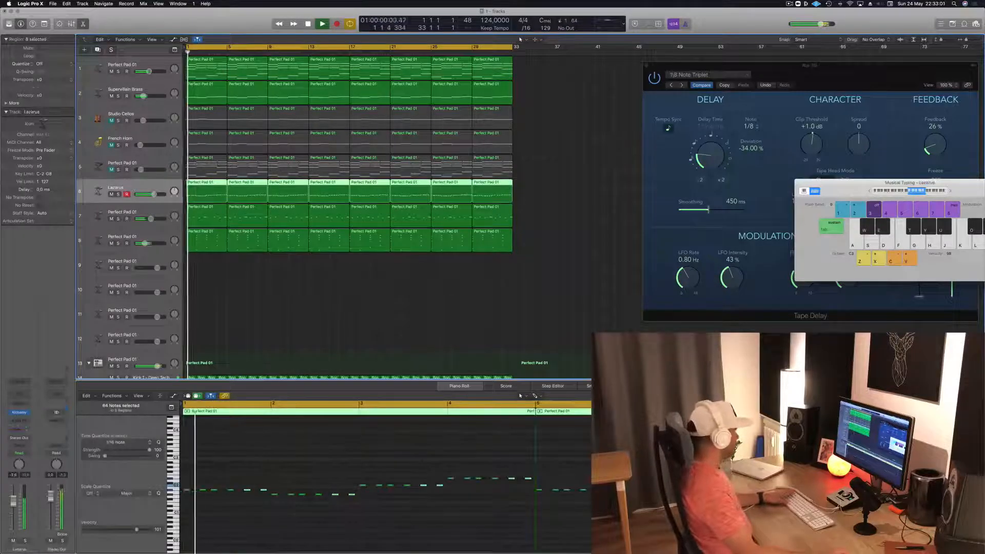
# - Insert a stereo Compressor on the Lazarus track and set its side chain to Bus 11, the SIDECHAIN bus
pyautogui.click(20, 421)
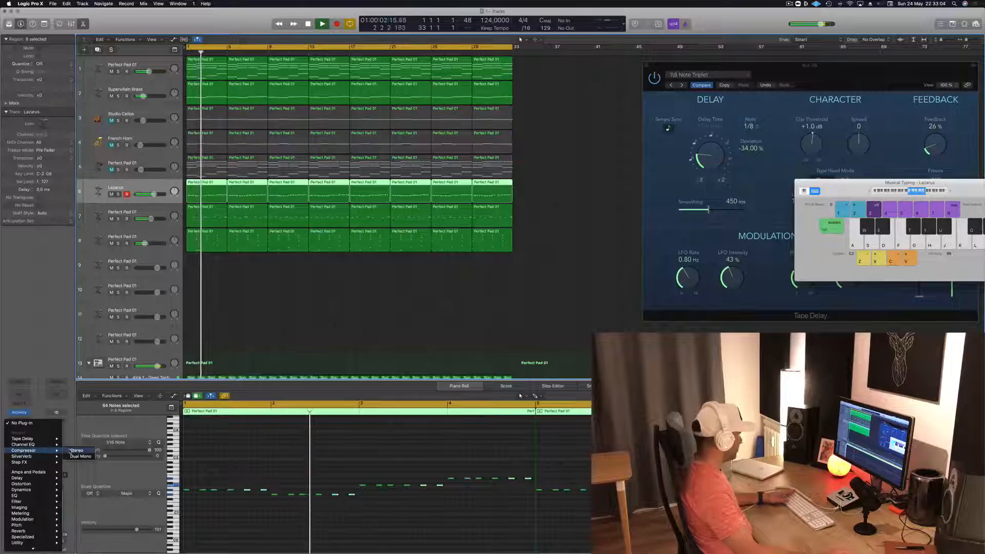
pyautogui.click(76, 450)
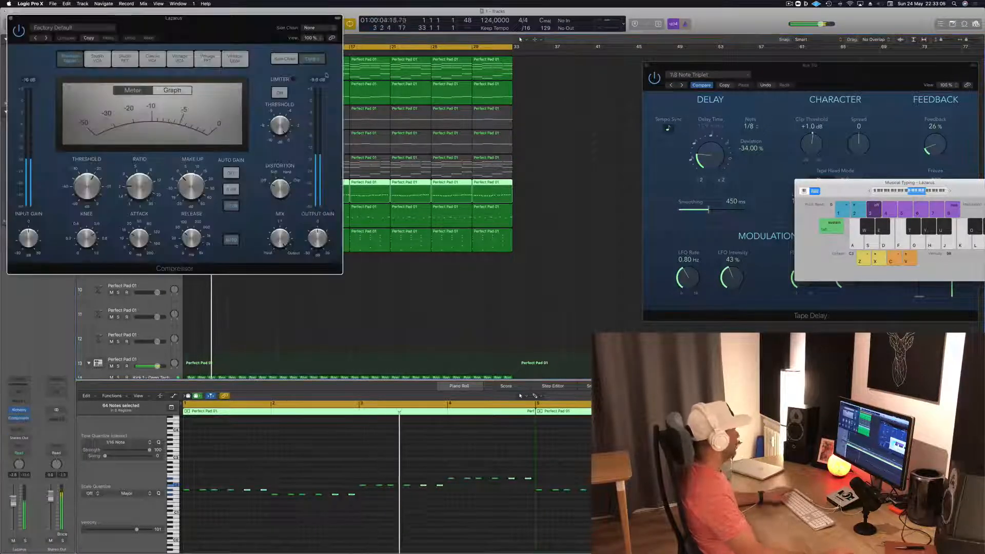
pyautogui.moveTo(253, 40); pyautogui.dragTo(448, 113)
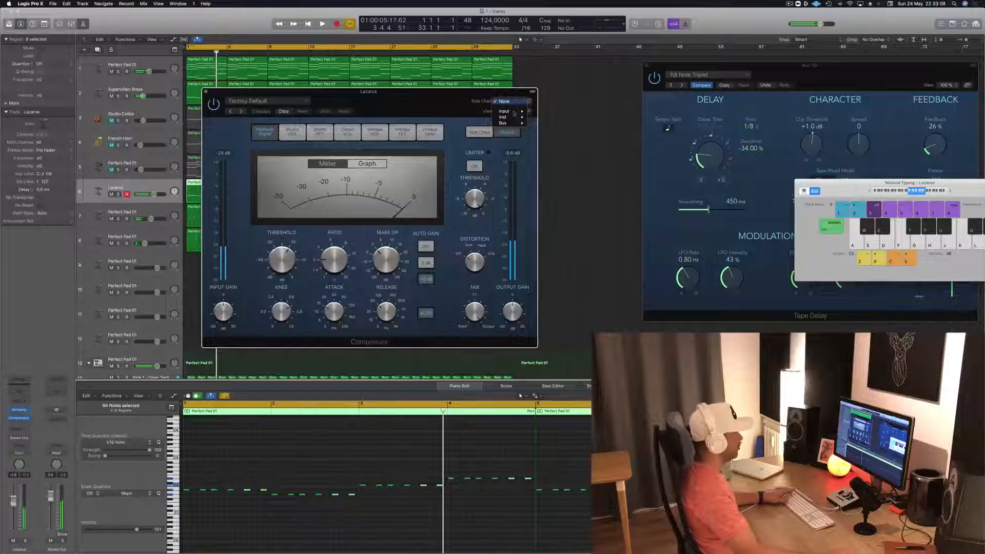
pyautogui.moveTo(514, 124)
pyautogui.click(549, 182)
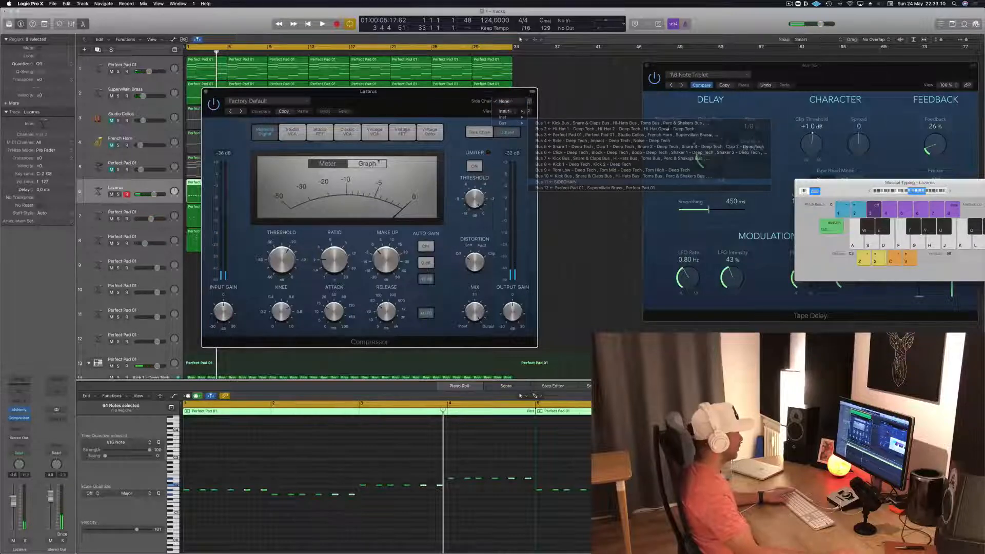
# - Tune the Lazarus sidechain compressor's threshold and ratio during playback, turn its auto gain off and close its window
pyautogui.press('space')
pyautogui.press('space')
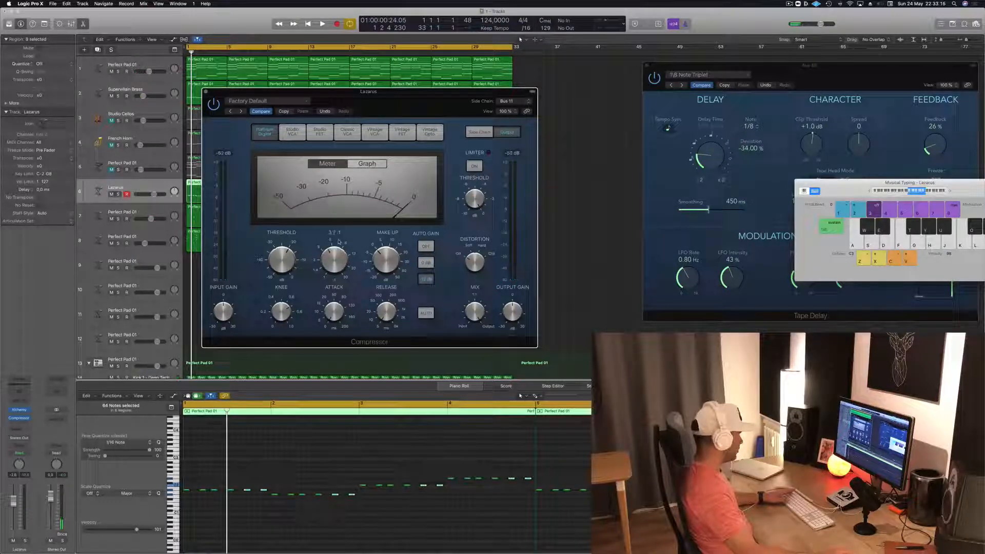
pyautogui.press('space')
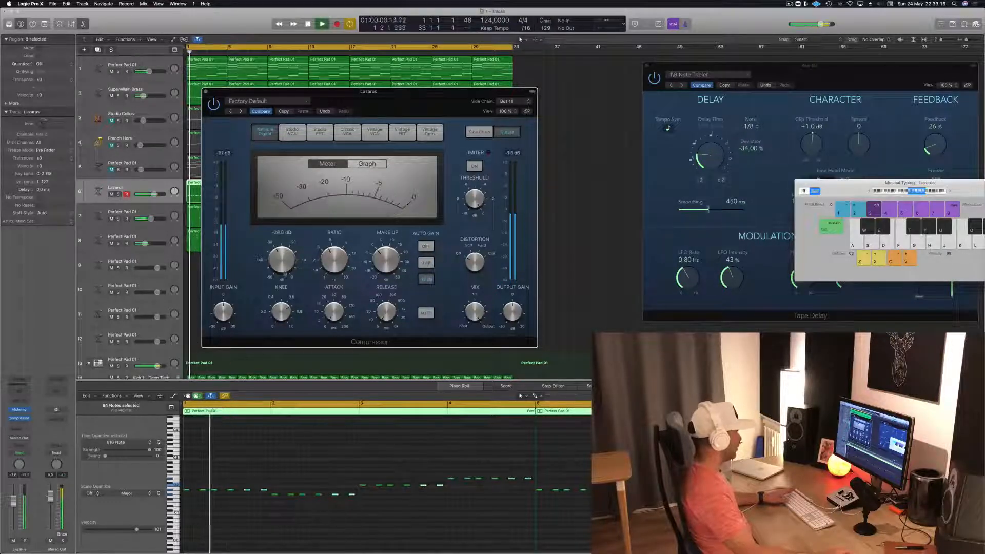
pyautogui.click(479, 132)
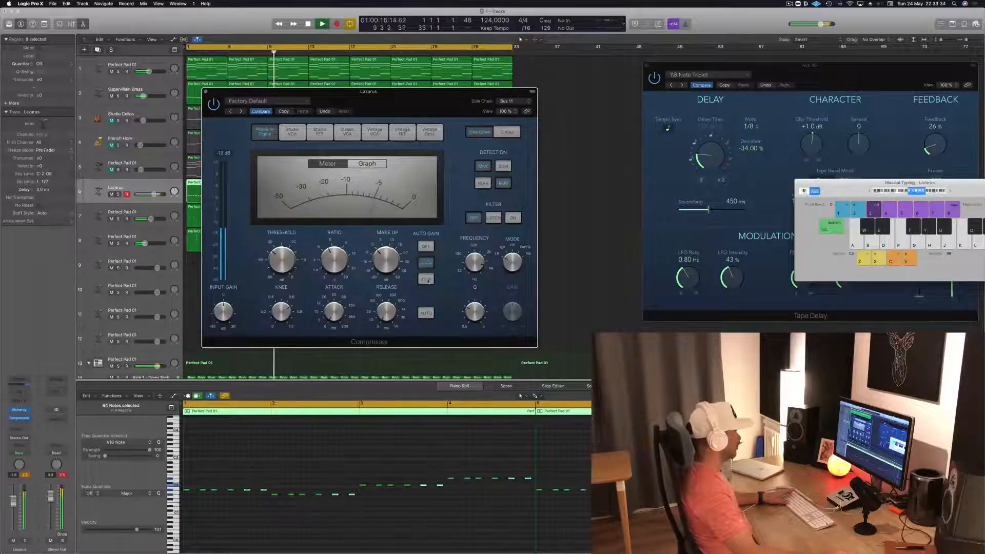
pyautogui.click(420, 249)
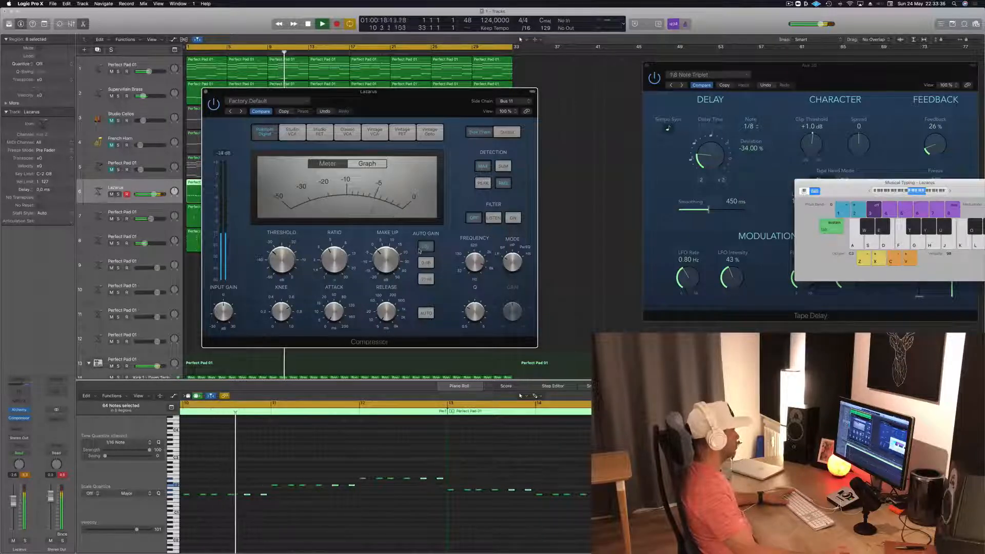
pyautogui.moveTo(416, 101); pyautogui.dragTo(540, 116)
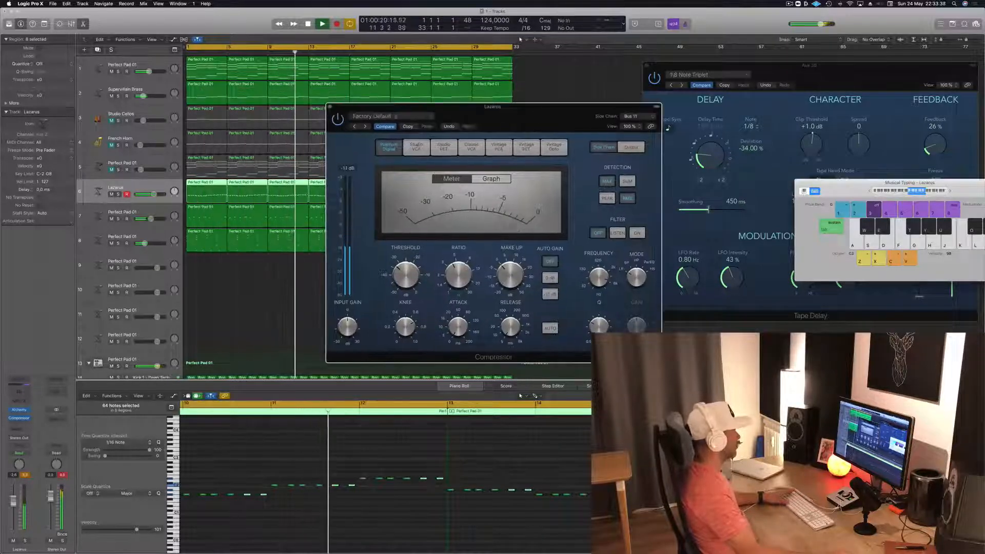
pyautogui.click(329, 108)
# - Raise the Lazarus track's volume slightly while replaying the loop from the start
pyautogui.press('space')
pyautogui.press('space')
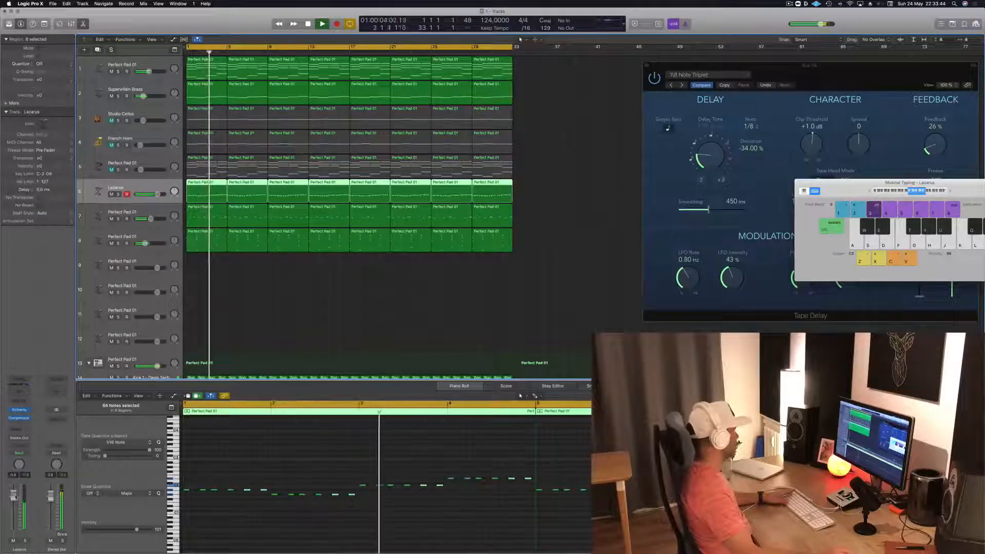
pyautogui.press('space')
pyautogui.press('space')
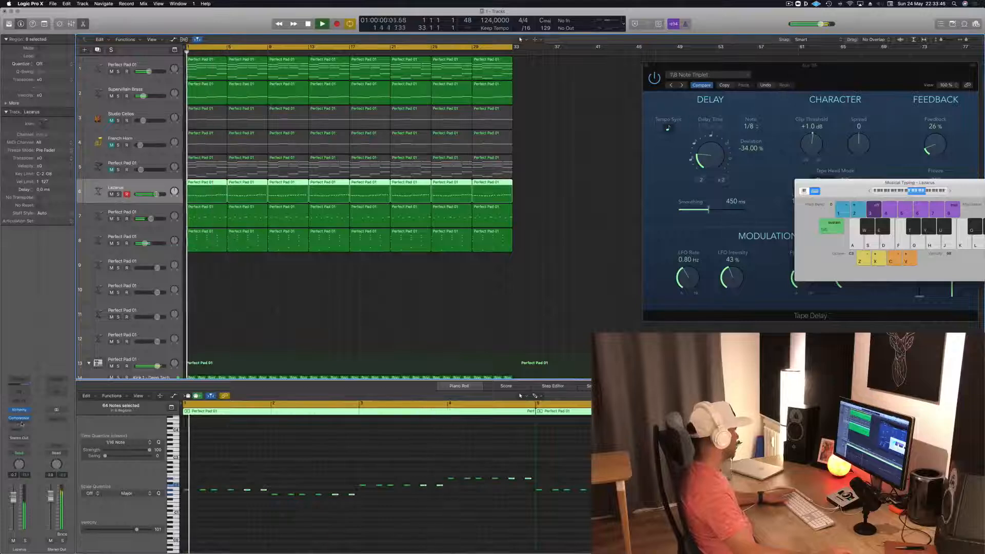
# - Add a second stereo Compressor on Lazarus using the Vintage Opto model, with the threshold at about -33 dB
pyautogui.click(20, 424)
pyautogui.moveTo(24, 439)
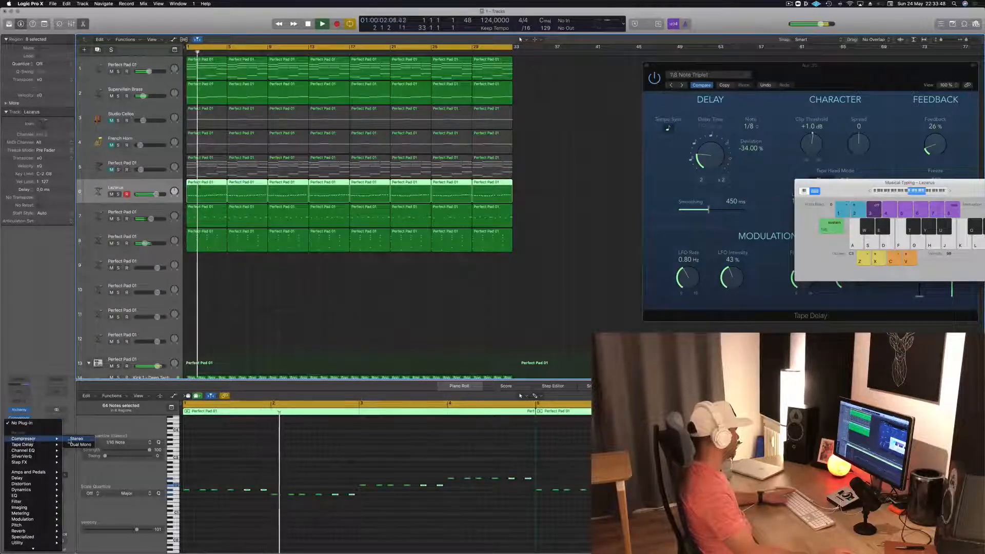
pyautogui.click(77, 440)
pyautogui.moveTo(174, 17); pyautogui.dragTo(392, 81)
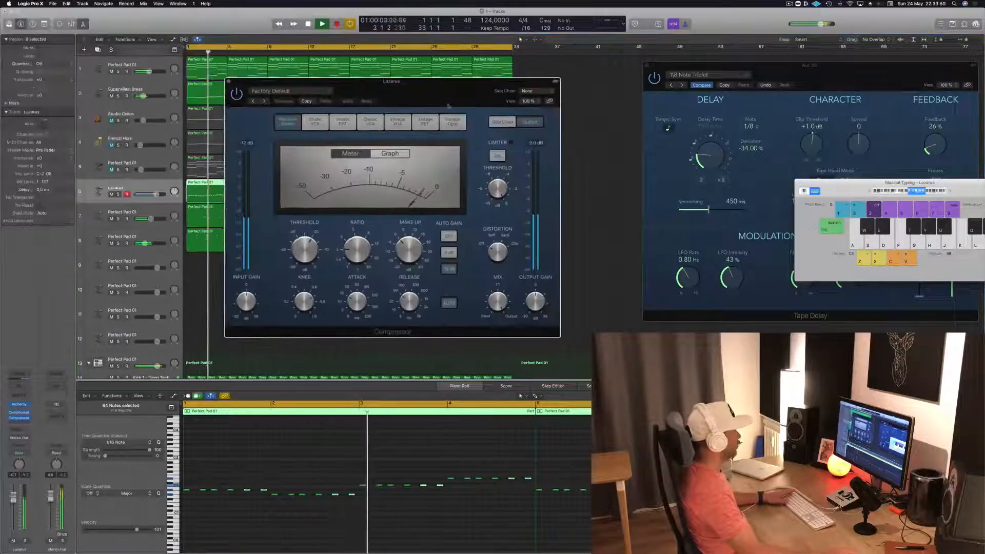
pyautogui.click(315, 91)
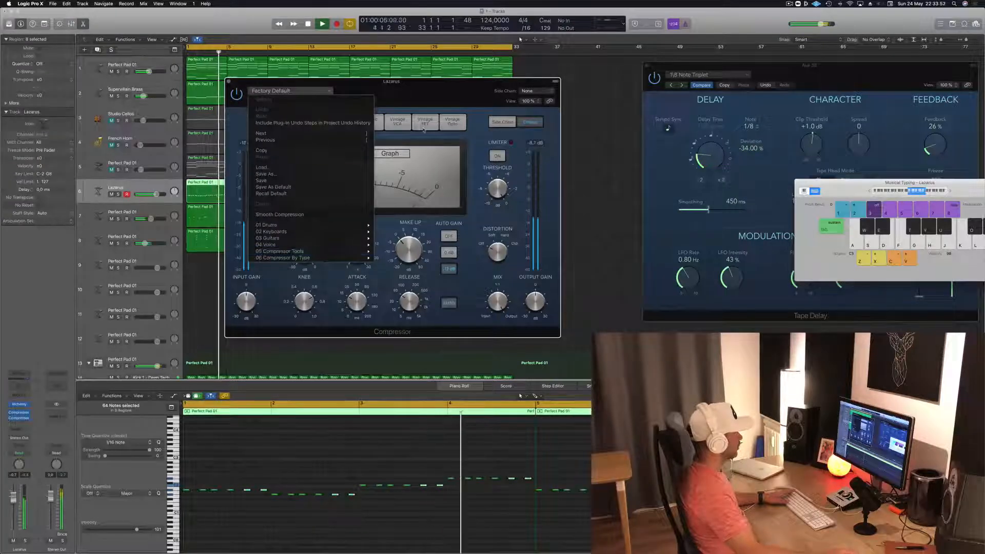
pyautogui.click(452, 122)
pyautogui.click(453, 122)
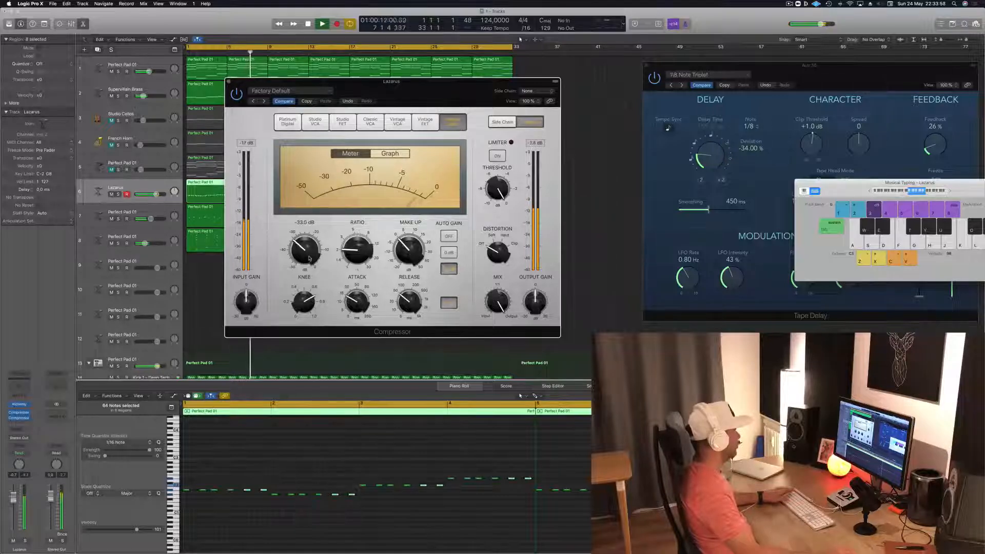
pyautogui.click(229, 81)
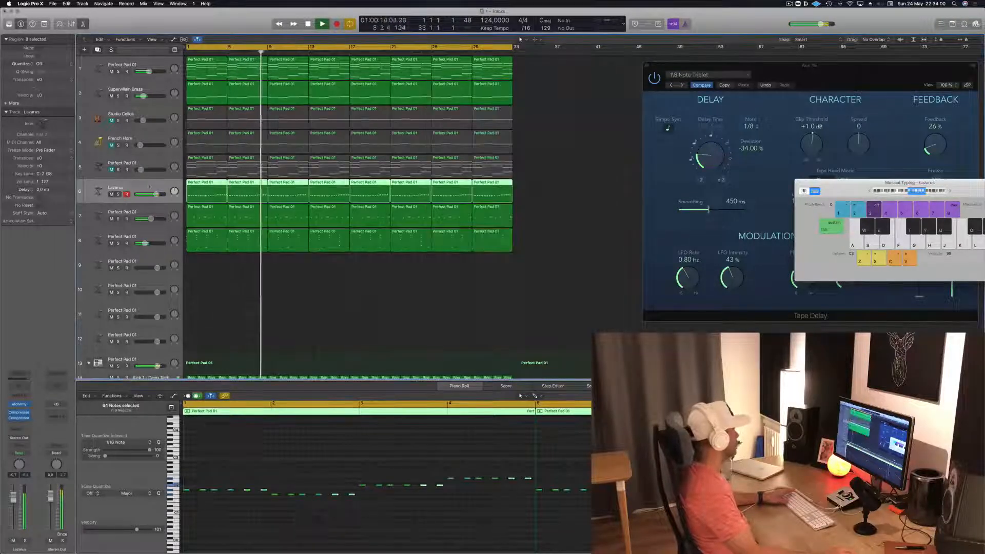
# - Lower the Lazarus track's volume while replaying from the start, and unmute the Perfect Pad 01 on track 5
pyautogui.press('Return')
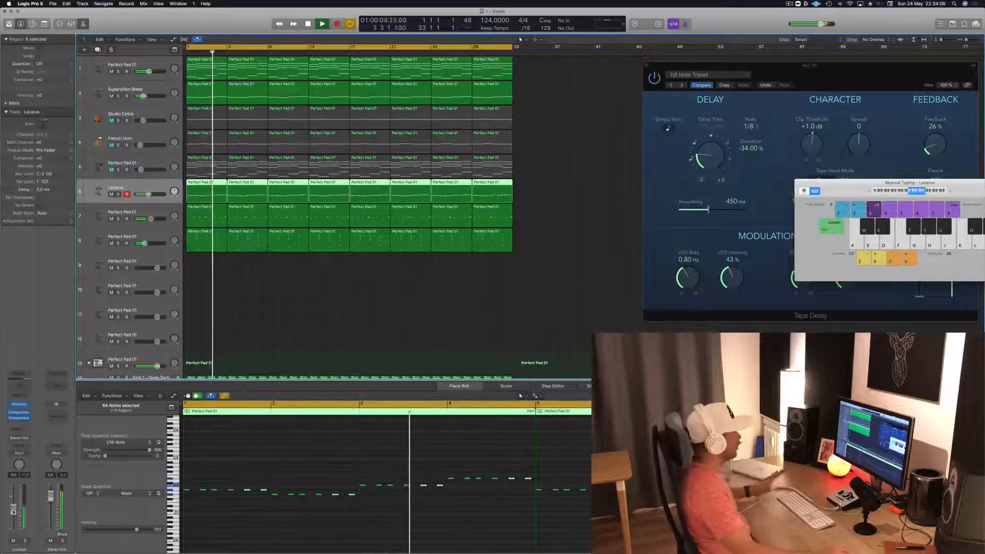
pyautogui.click(243, 319)
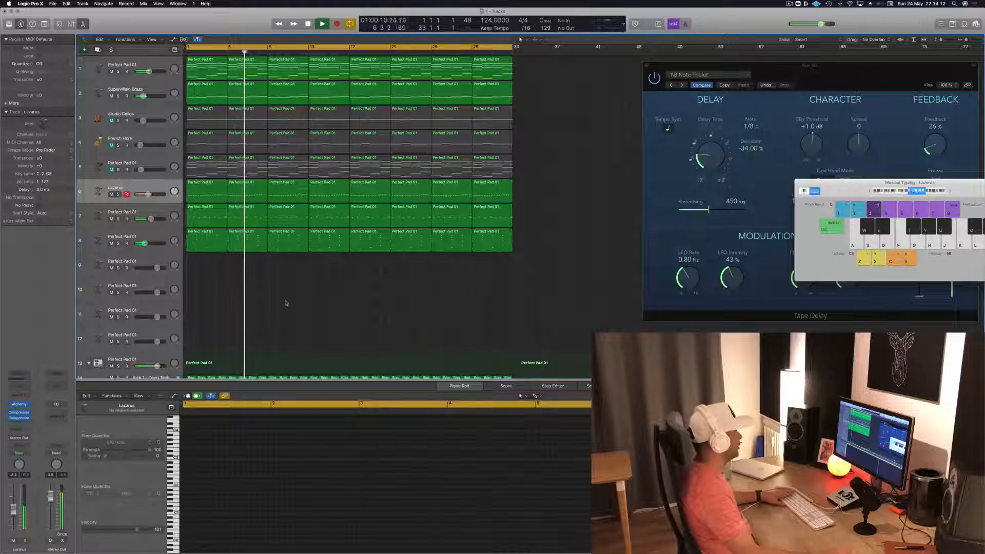
pyautogui.click(111, 170)
pyautogui.click(98, 166)
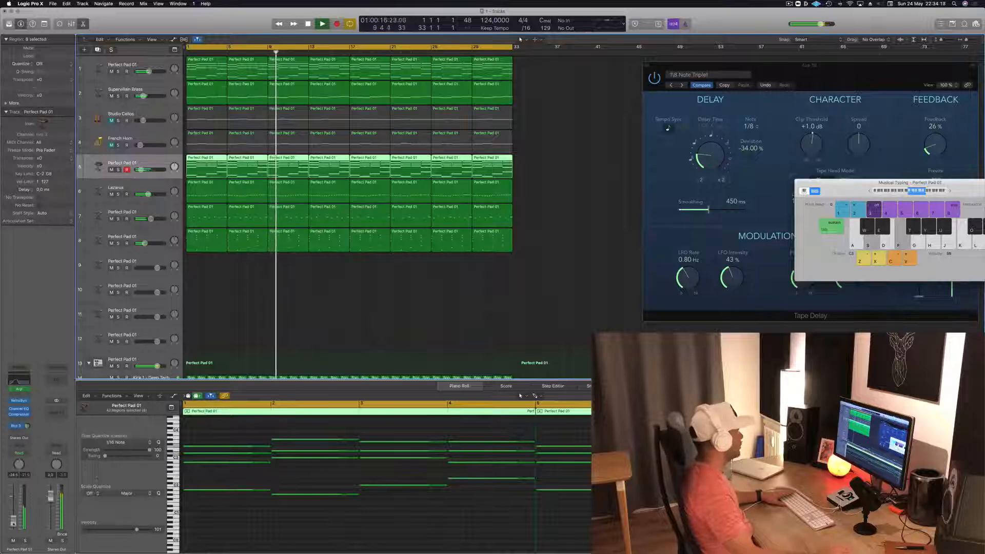
pyautogui.click(238, 284)
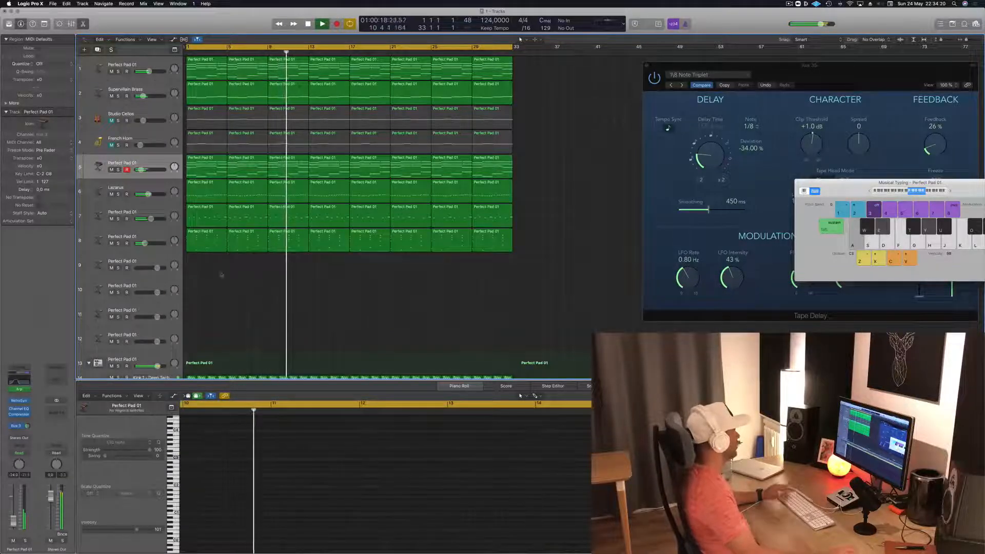
# - Set track 7's volume to about -4.8 dB, select track 8 and replay from the start
pyautogui.click(207, 218)
pyautogui.moveTo(151, 219); pyautogui.dragTo(151, 220)
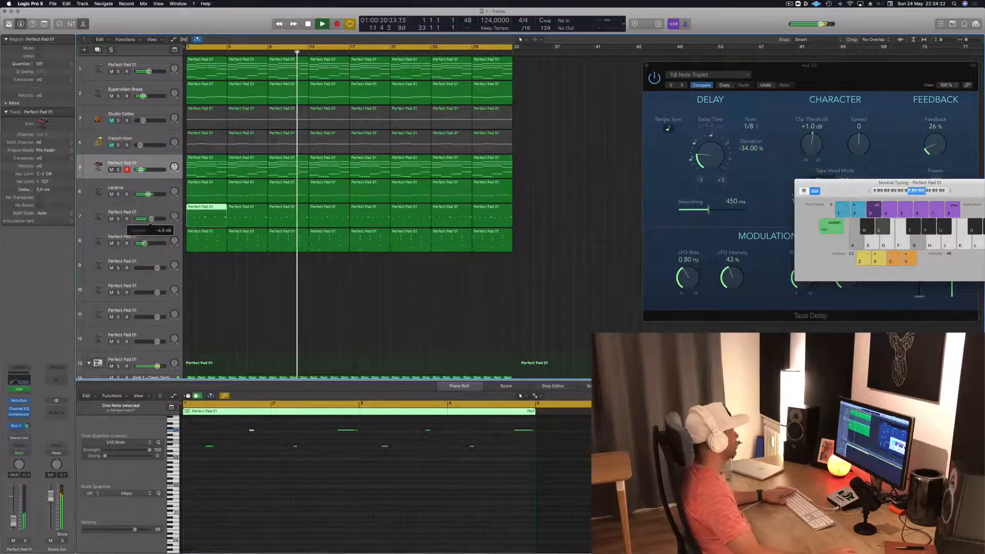
pyautogui.click(152, 238)
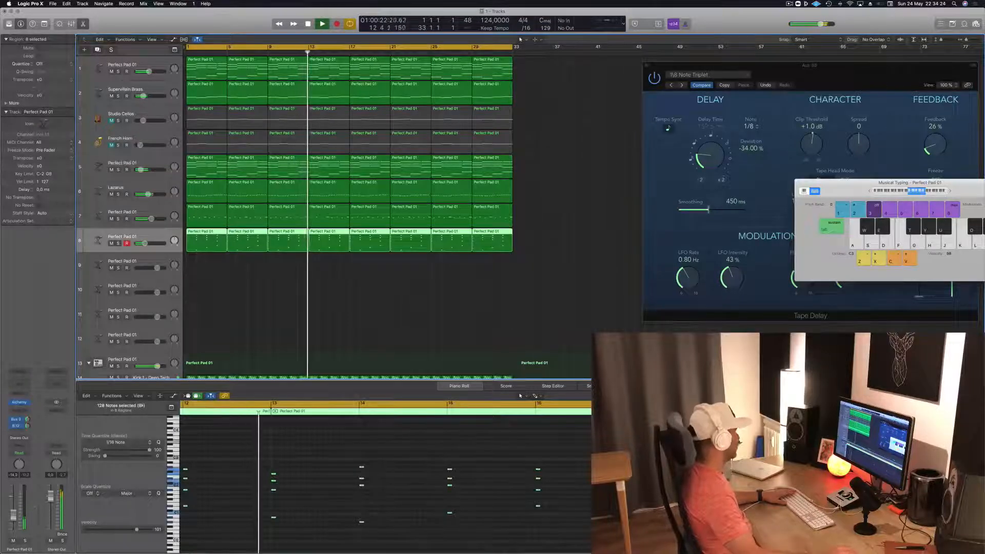
pyautogui.press('Return')
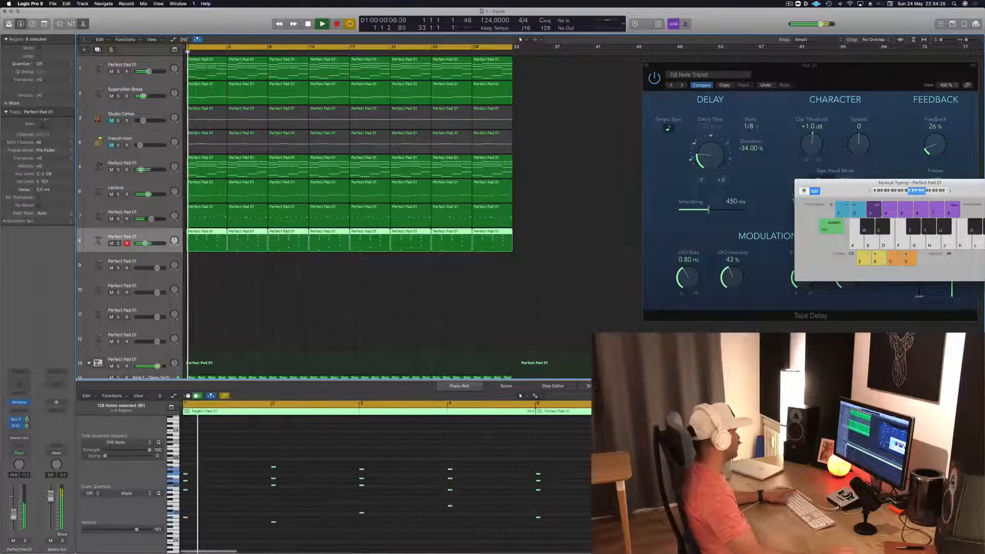
# - Solo tracks 7 and 8 during playback, briefly adding the Perfect Pad 01 on track 1 to the solo
pyautogui.moveTo(119, 220); pyautogui.dragTo(119, 243)
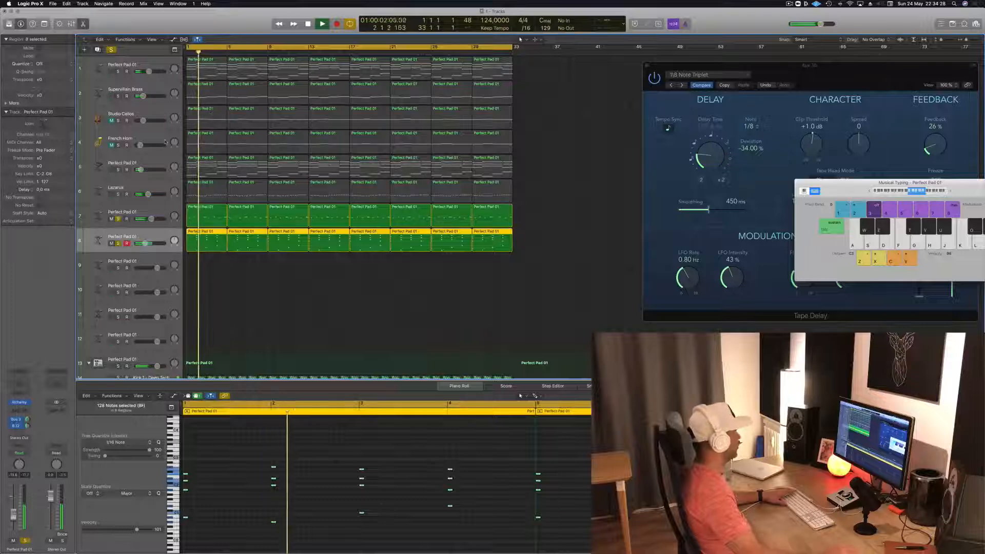
pyautogui.click(118, 72)
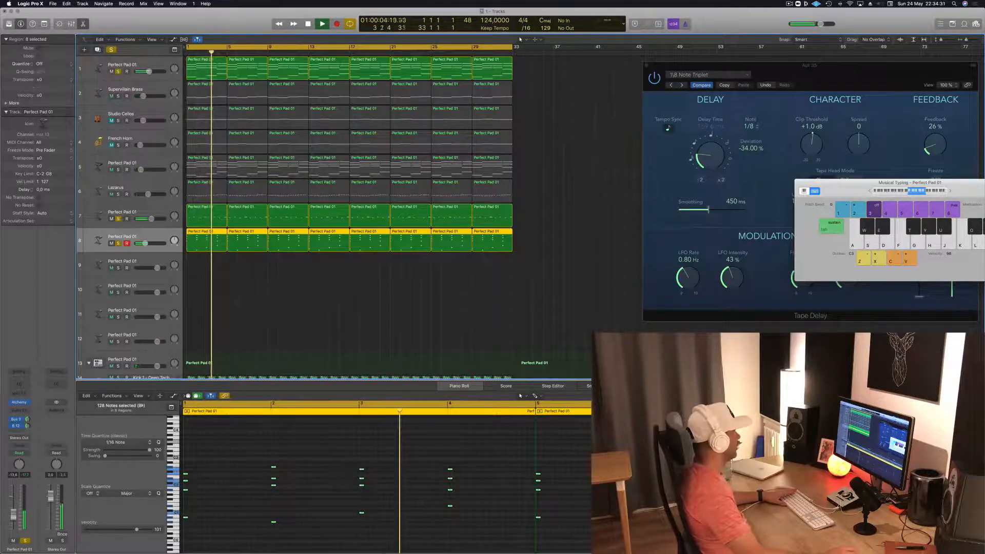
pyautogui.click(118, 72)
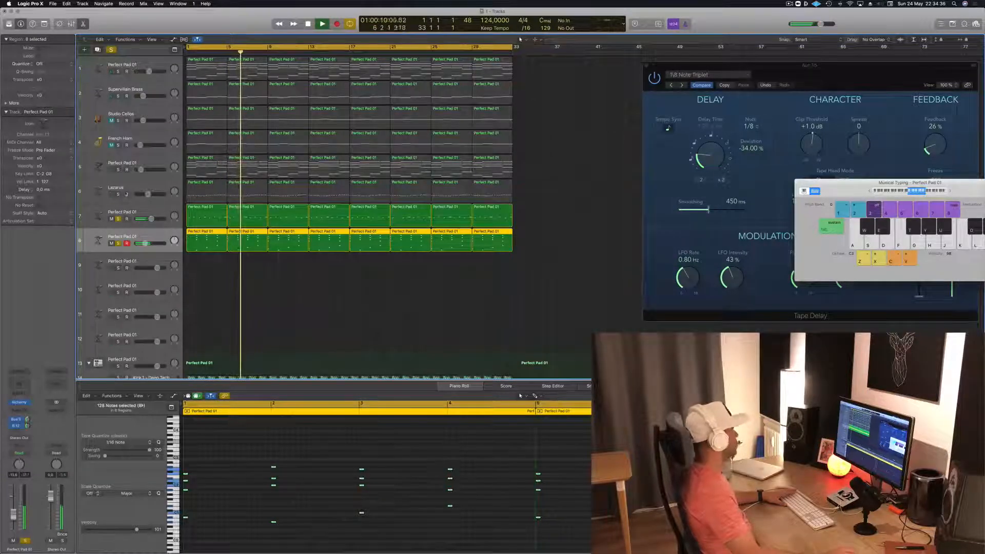
# - Add Lazarus, the Kick 1 - Deep Tech drum track and the Perfect Pad 01 on track 5 to the solo during playback
pyautogui.click(119, 194)
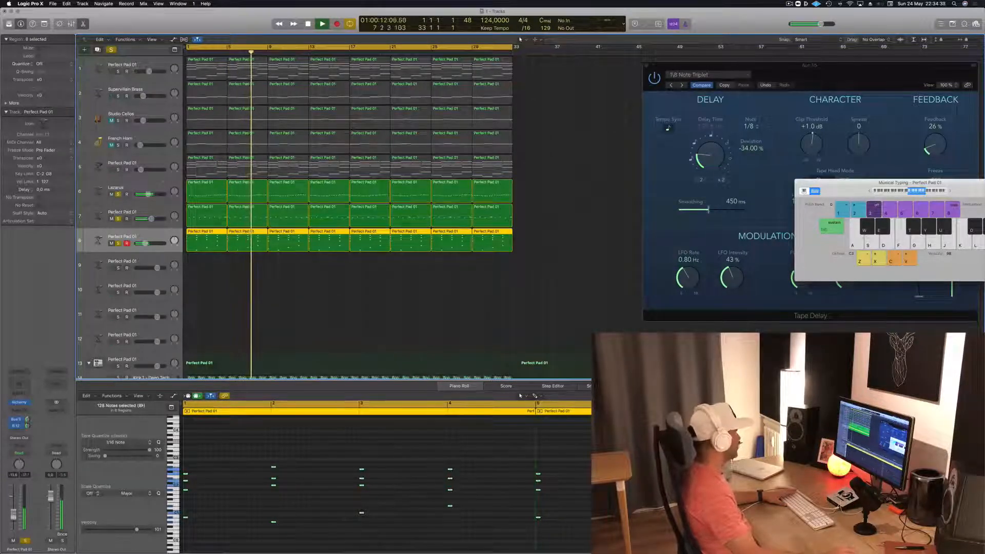
pyautogui.scroll(-3, 118, 195)
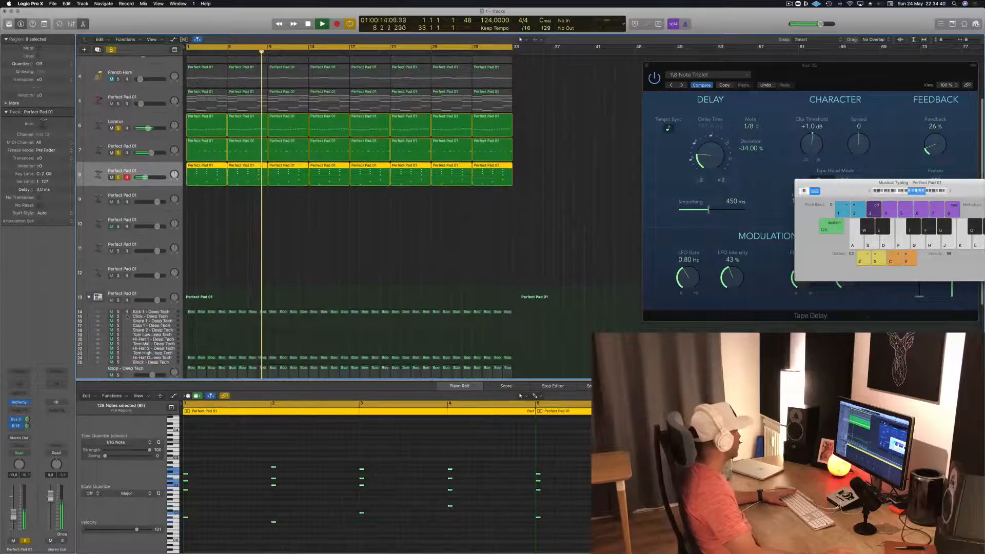
pyautogui.click(118, 312)
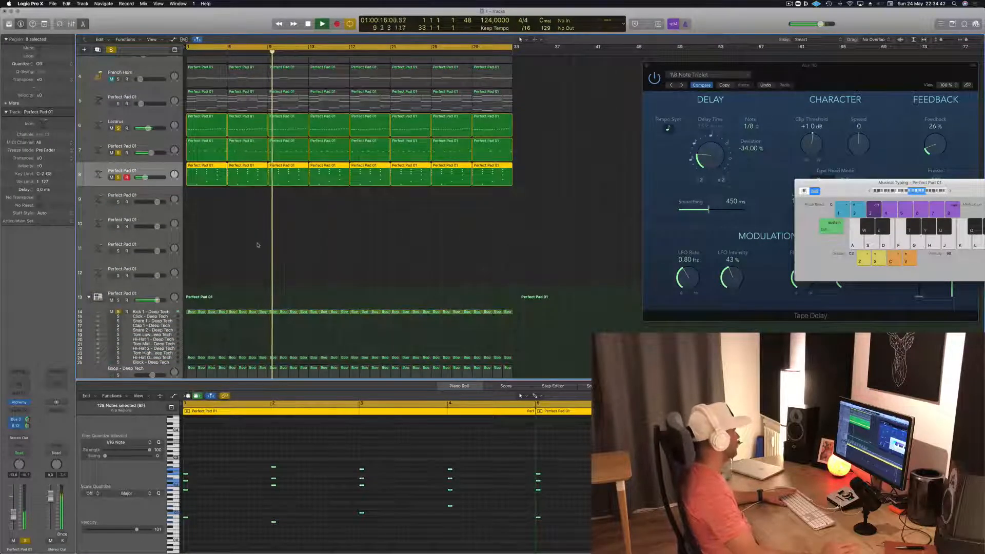
pyautogui.scroll(3, 257, 248)
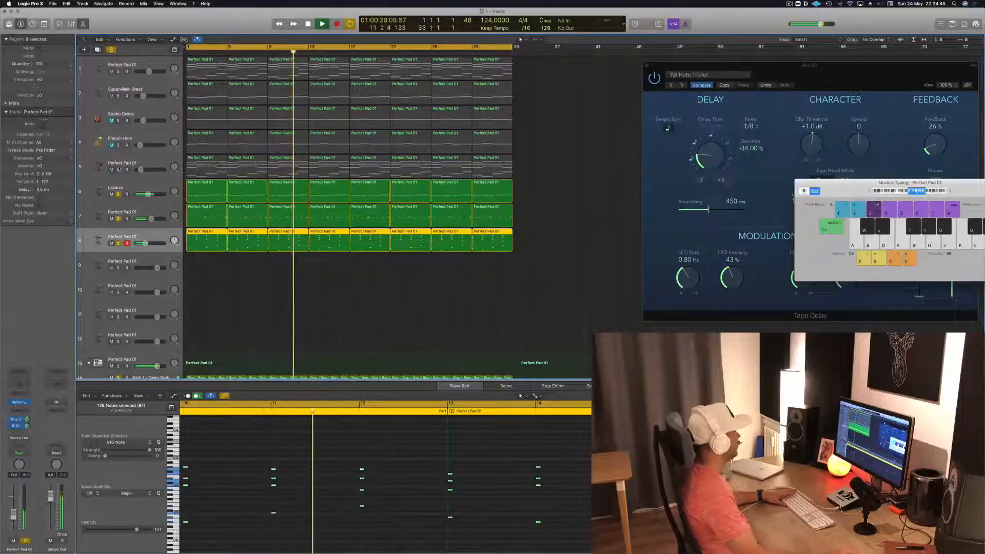
pyautogui.click(156, 160)
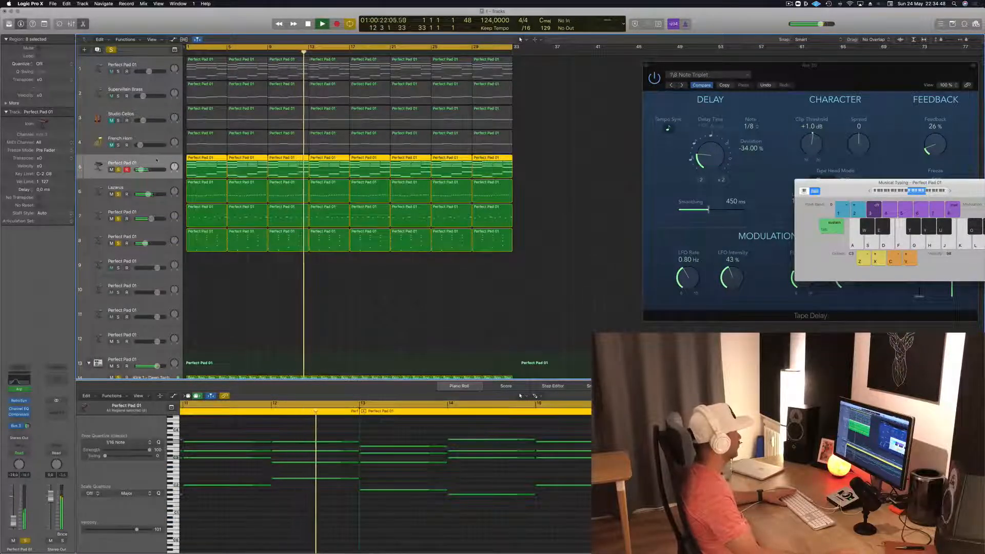
# - Clear all track solos, replay the full mix from the start, select track 8 and deselect its regions
pyautogui.click(111, 50)
pyautogui.press('Return')
pyautogui.scroll(-3, 287, 324)
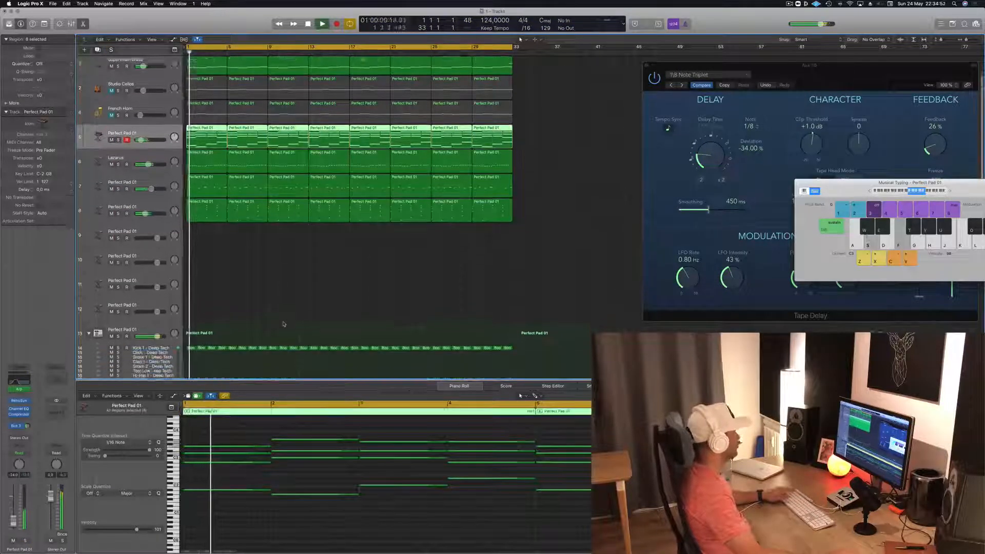
pyautogui.scroll(-5, 284, 324)
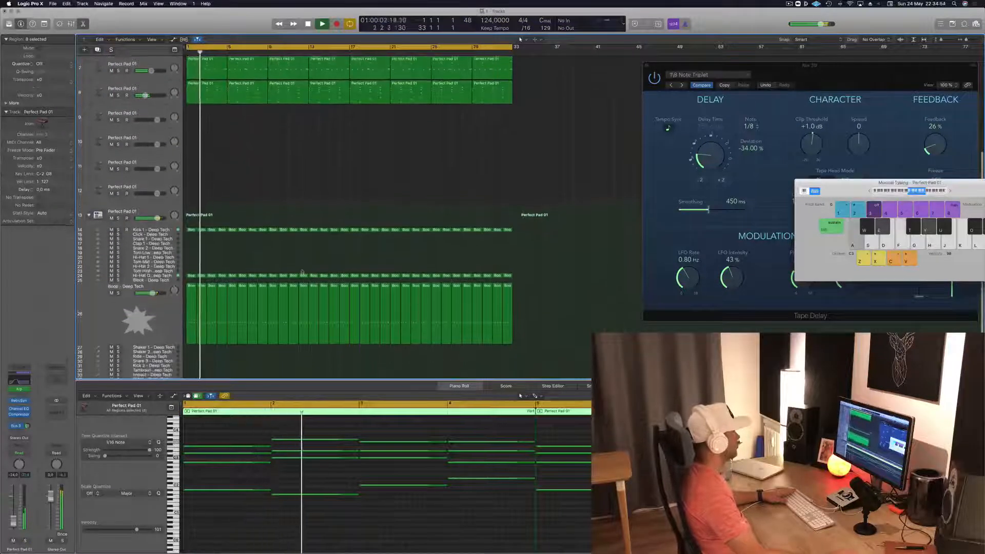
pyautogui.scroll(6, 302, 273)
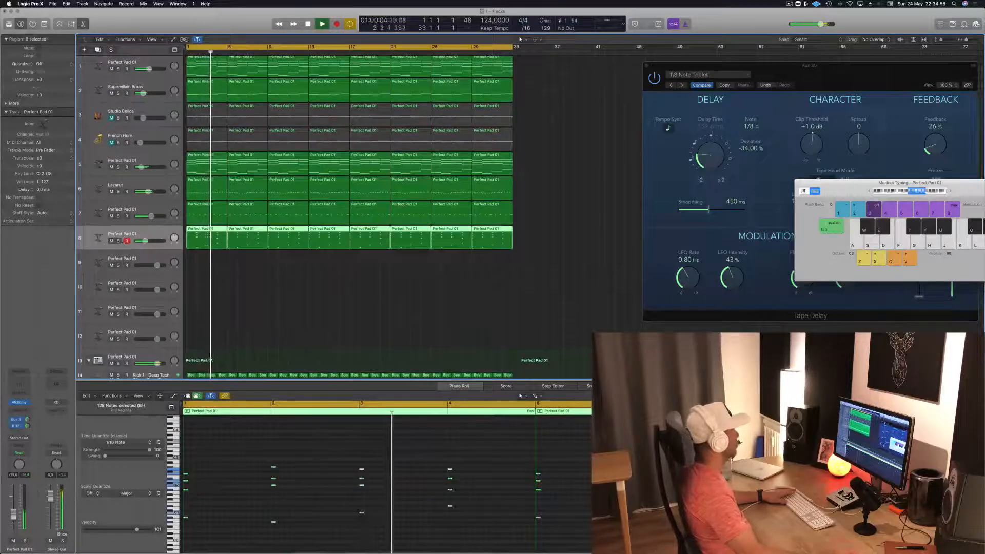
pyautogui.click(328, 288)
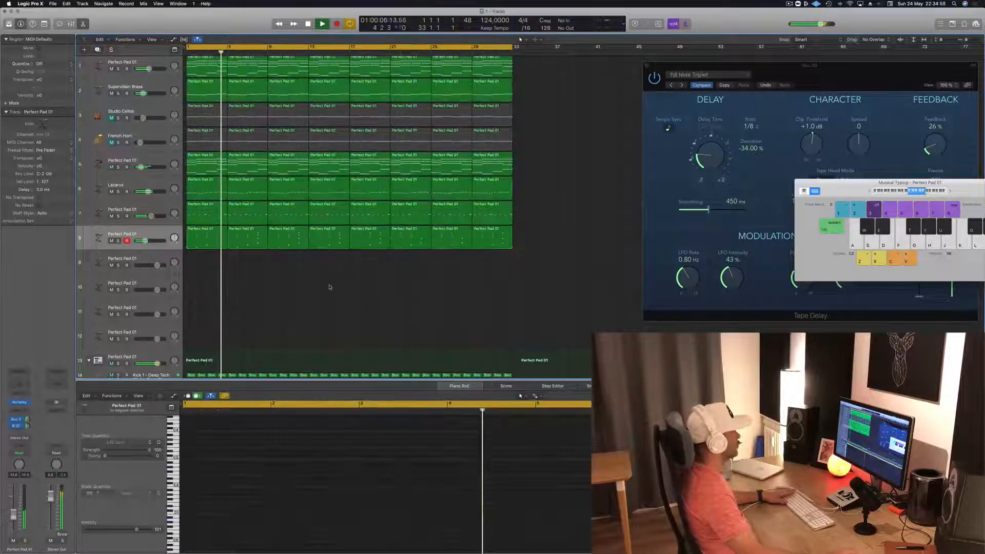
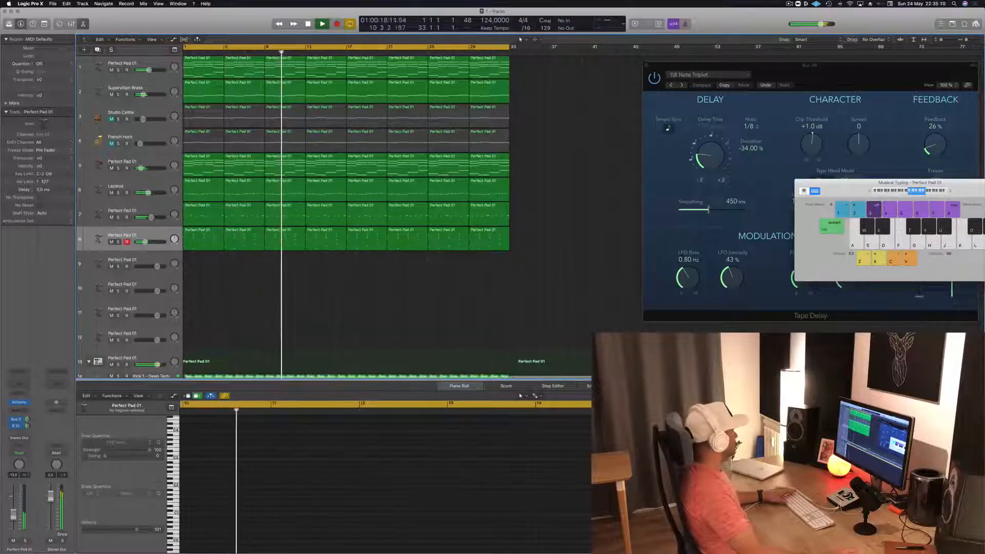
# - Briefly solo the Perfect Pad 01 on track 5, then mute it along with the Perfect Pad 01 on track 1
pyautogui.click(118, 168)
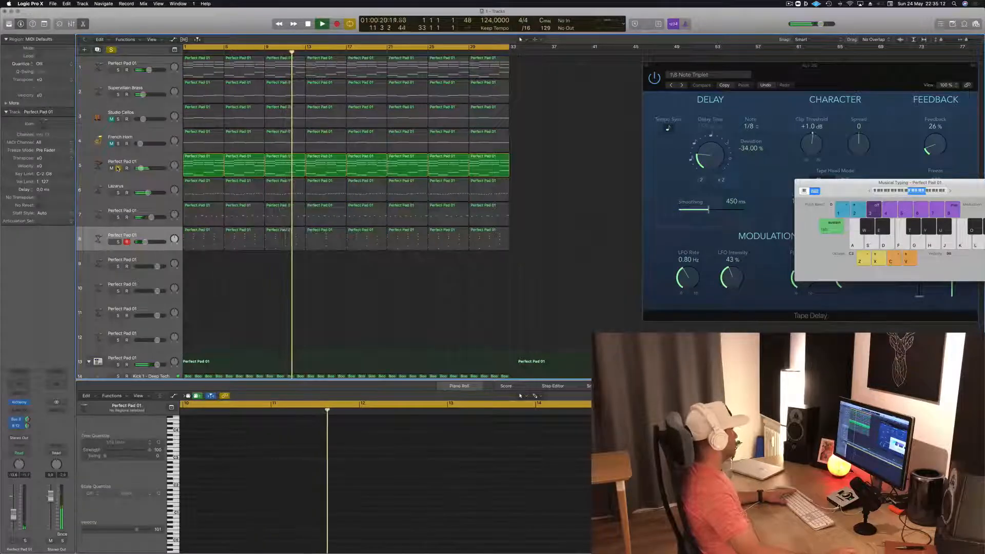
pyautogui.click(118, 168)
pyautogui.click(111, 168)
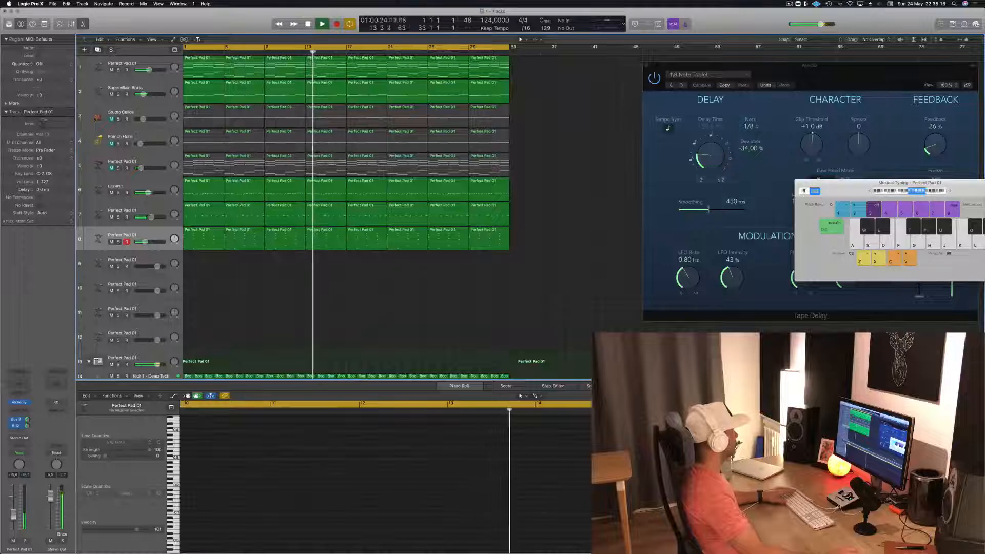
pyautogui.scroll(1, 110, 91)
pyautogui.click(112, 72)
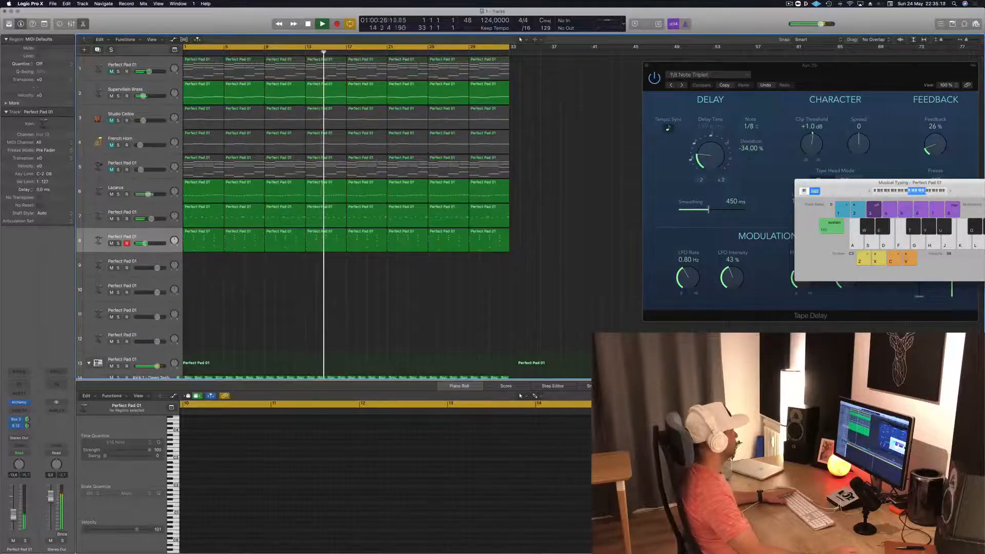
# - Select the Supervillain Brass track and compare the playing mix with track 8 muted and unmuted
pyautogui.click(148, 89)
pyautogui.click(197, 280)
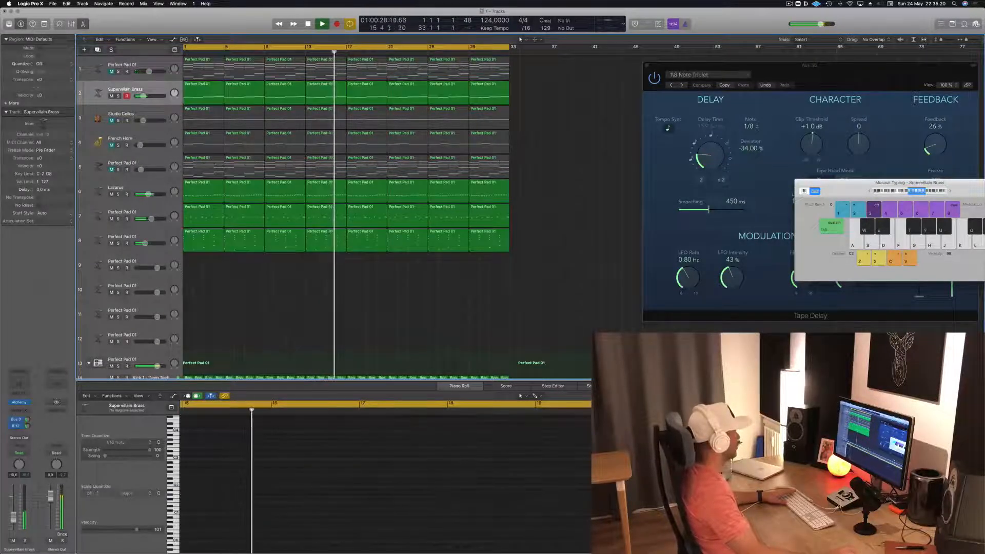
pyautogui.click(111, 244)
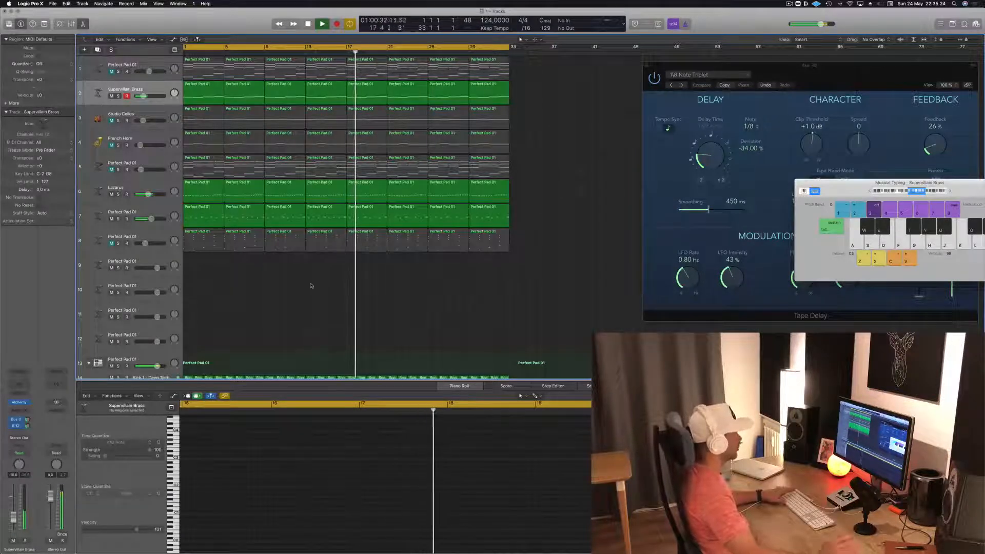
pyautogui.click(114, 245)
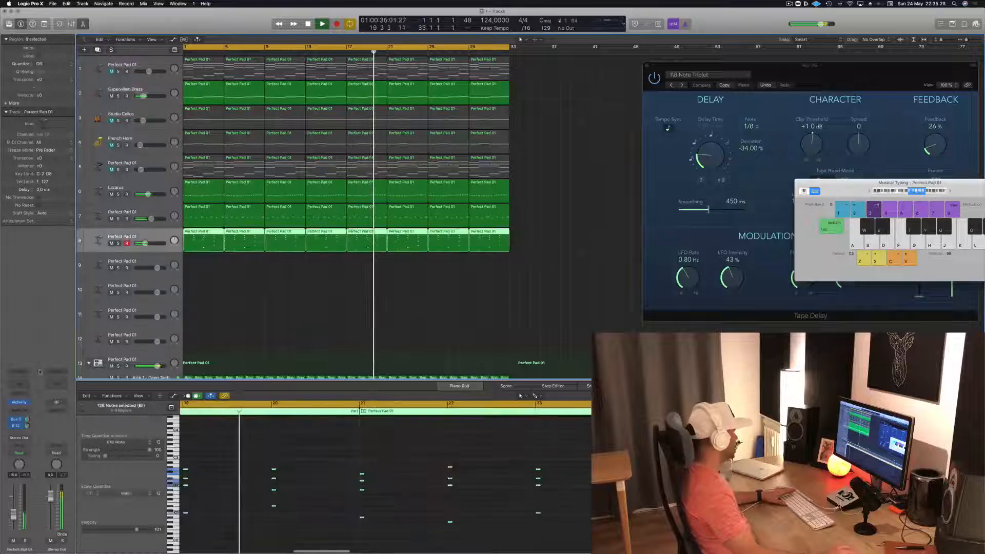
# - Inspect the Alchemy instrument on track 8, raise the track's volume slightly and close the instrument
pyautogui.click(19, 402)
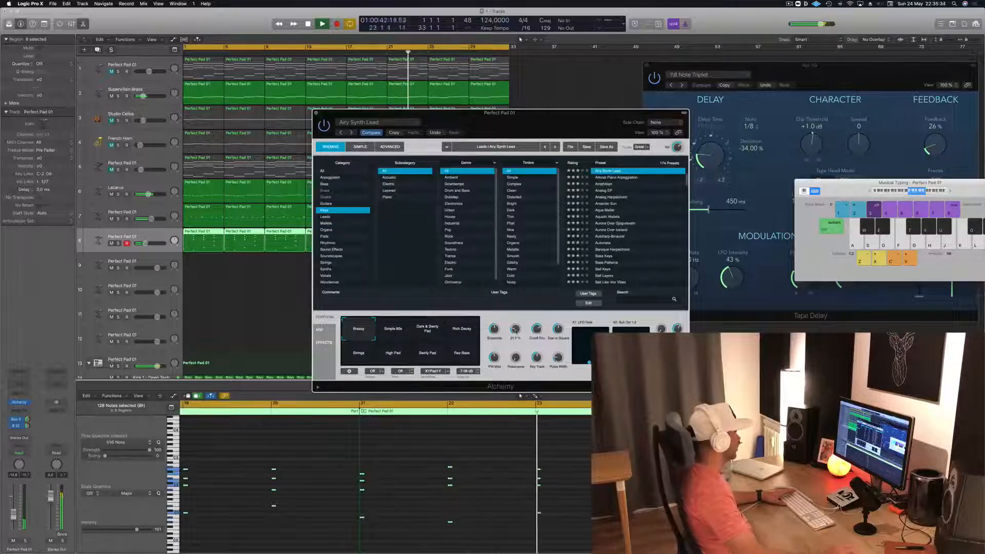
pyautogui.moveTo(14, 518); pyautogui.dragTo(14, 517)
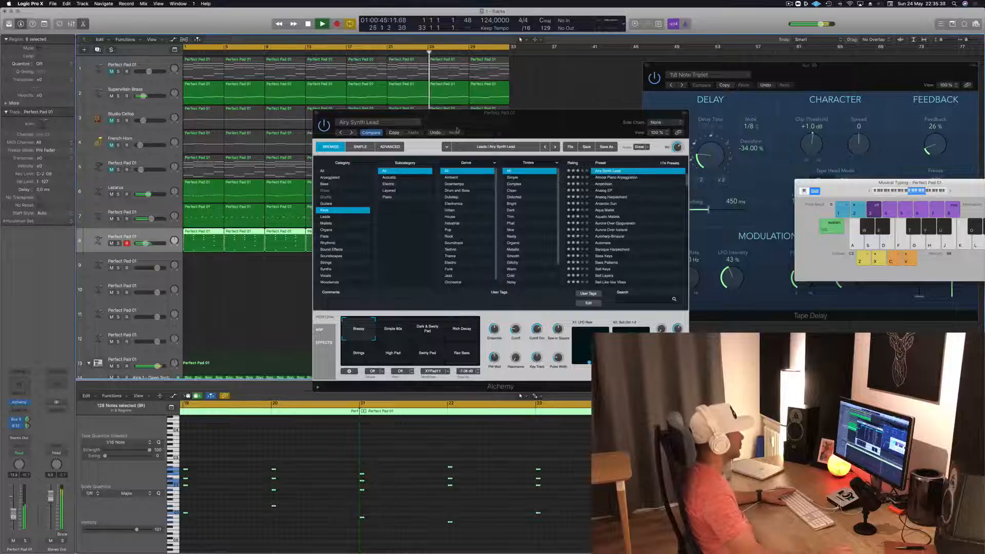
pyautogui.click(317, 113)
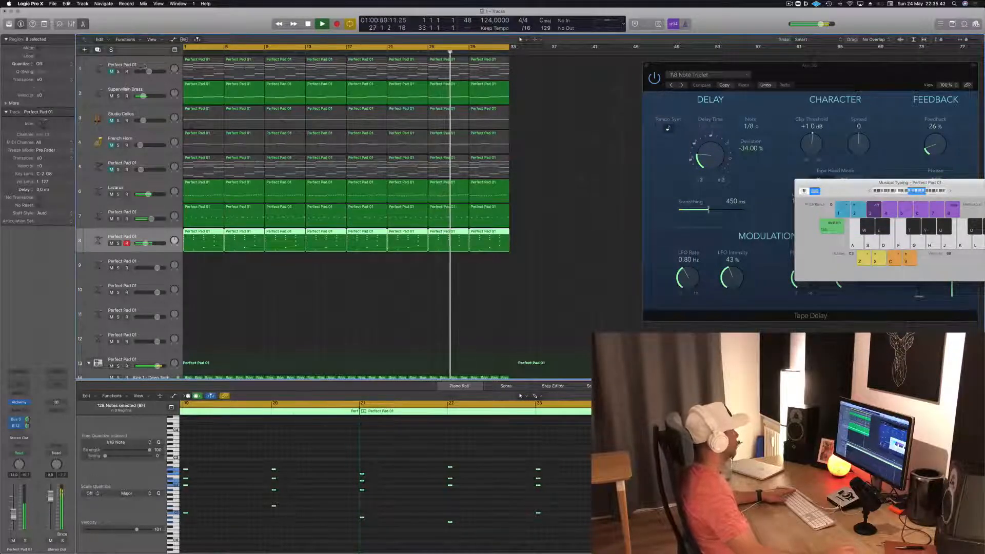
# - Select and unmute the Perfect Pad 01 on track 1 and show its instrument's Smart Controls
pyautogui.click(144, 66)
pyautogui.press('m')
pyautogui.doubleClick(143, 65)
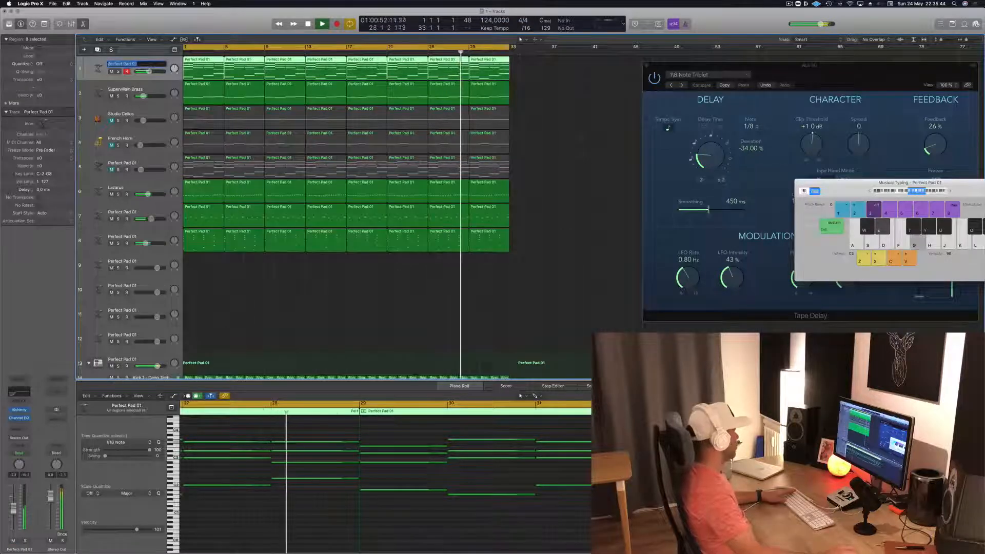
pyautogui.doubleClick(98, 68)
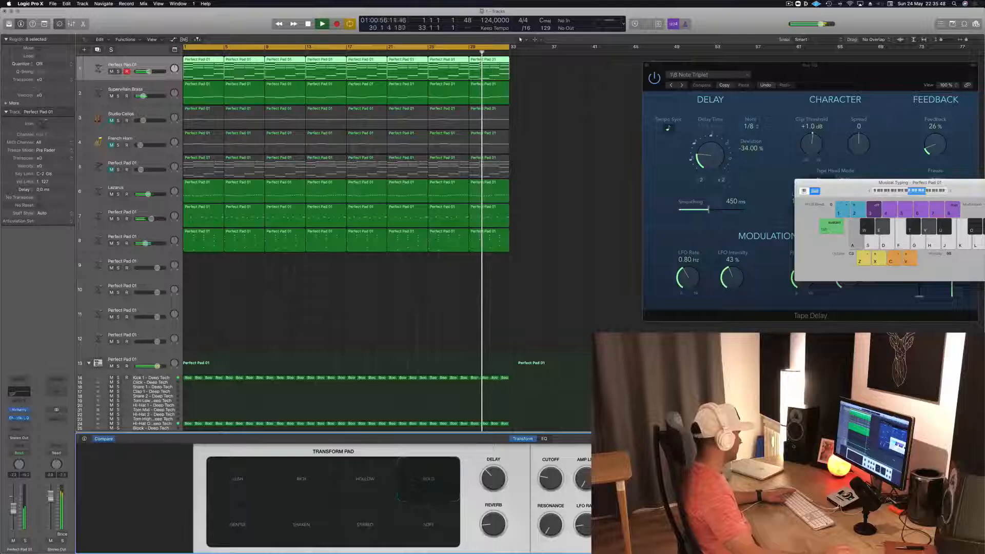
# - Insert a Compressor on track 1's Perfect Pad 01 and set its side chain to Bus 11 (SIDECHAIN)
pyautogui.click(19, 418)
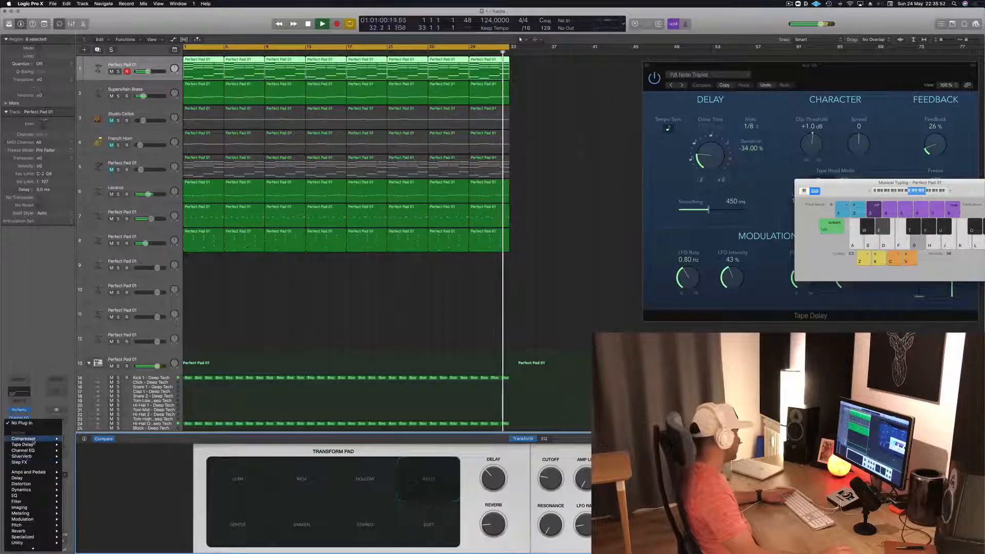
pyautogui.click(74, 439)
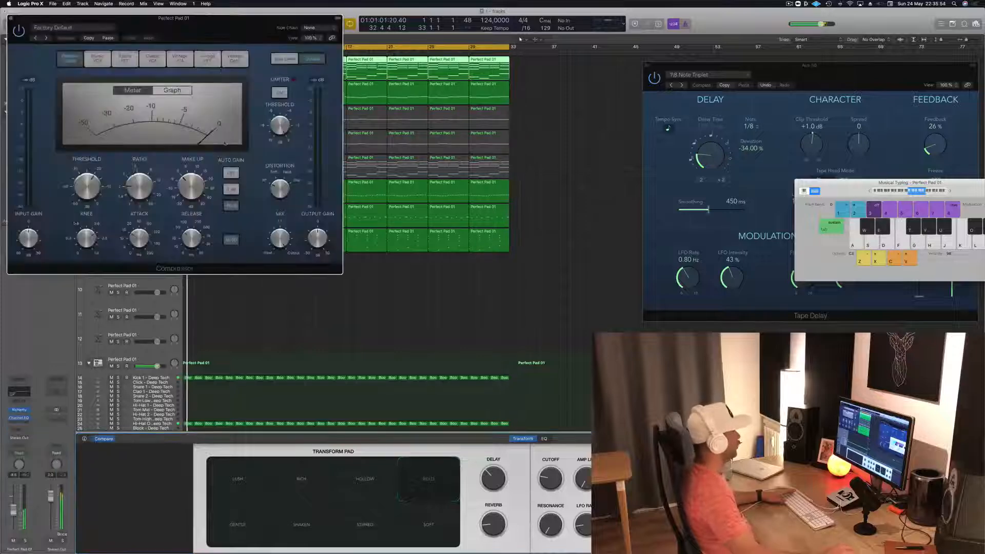
pyautogui.moveTo(205, 16); pyautogui.dragTo(461, 72)
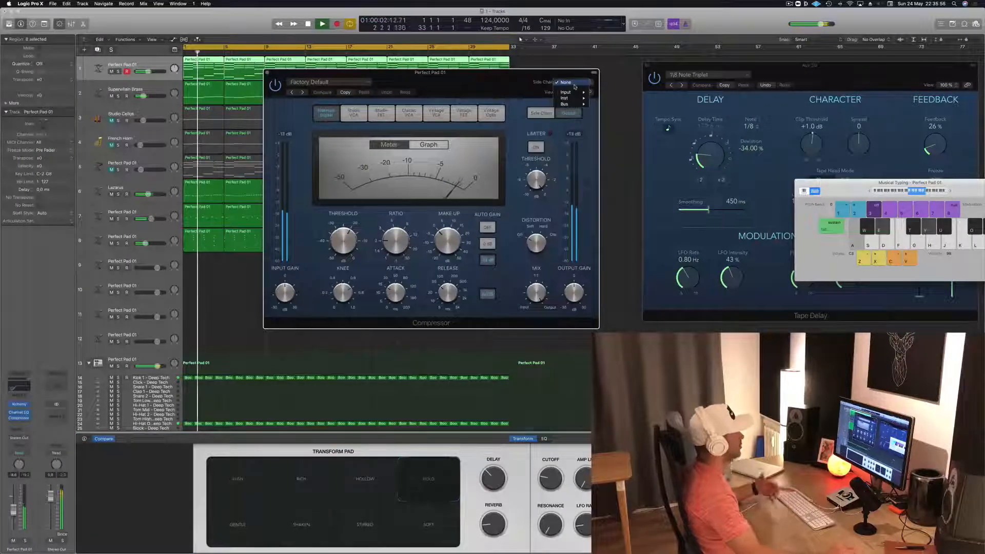
pyautogui.click(576, 84)
pyautogui.moveTo(567, 104)
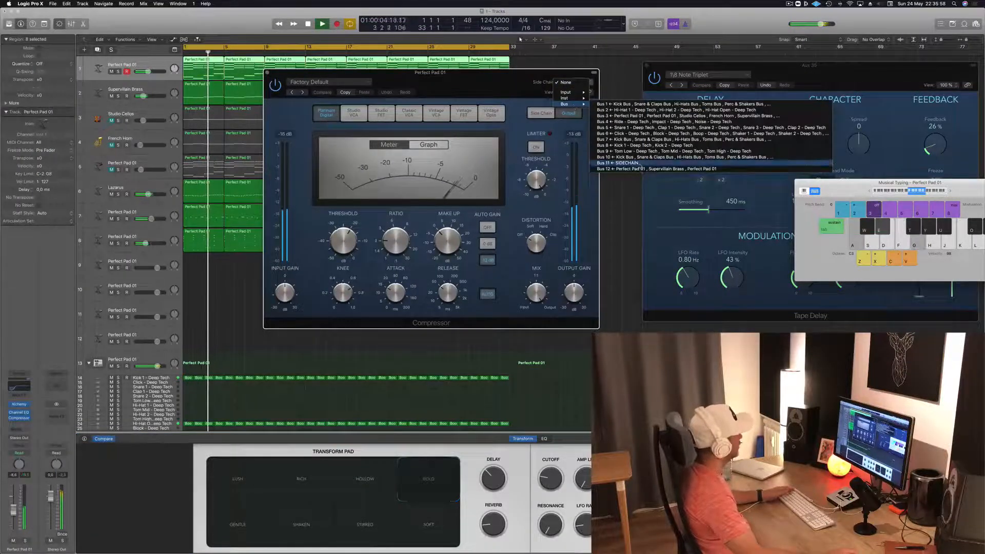
pyautogui.click(615, 162)
# - Lower the threshold and attack of track 1's compressor and raise its ratio during playback
pyautogui.moveTo(344, 241); pyautogui.dragTo(345, 261)
pyautogui.moveTo(398, 294); pyautogui.dragTo(406, 328)
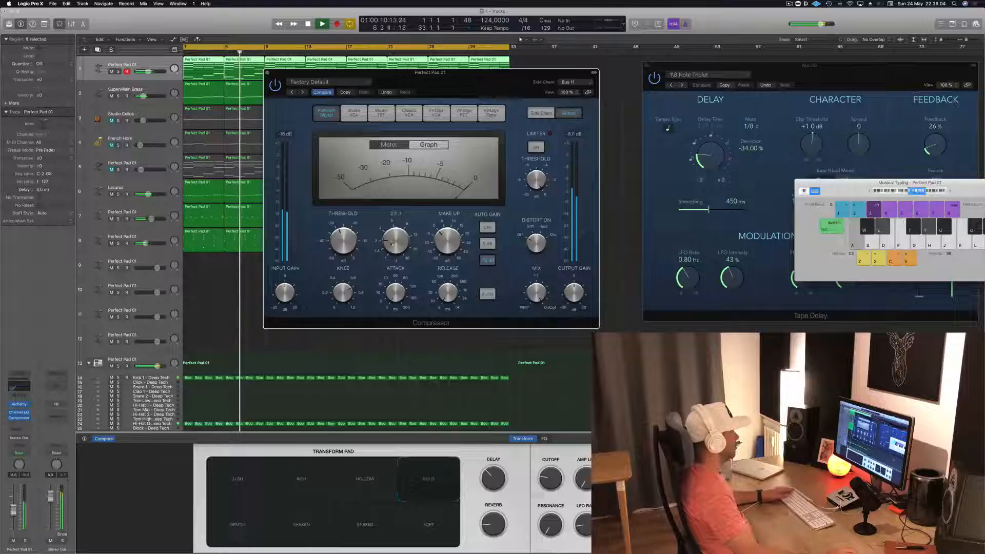
pyautogui.moveTo(398, 244); pyautogui.dragTo(394, 232)
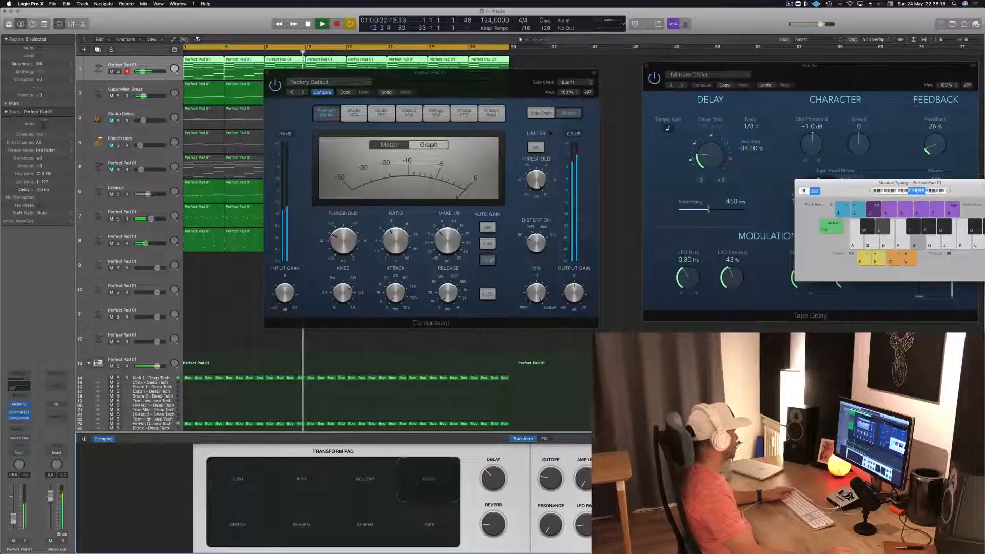
# - Add a send to Bus 3 on track 1, close the compressor and deselect the regions
pyautogui.click(15, 433)
pyautogui.moveTo(46, 441)
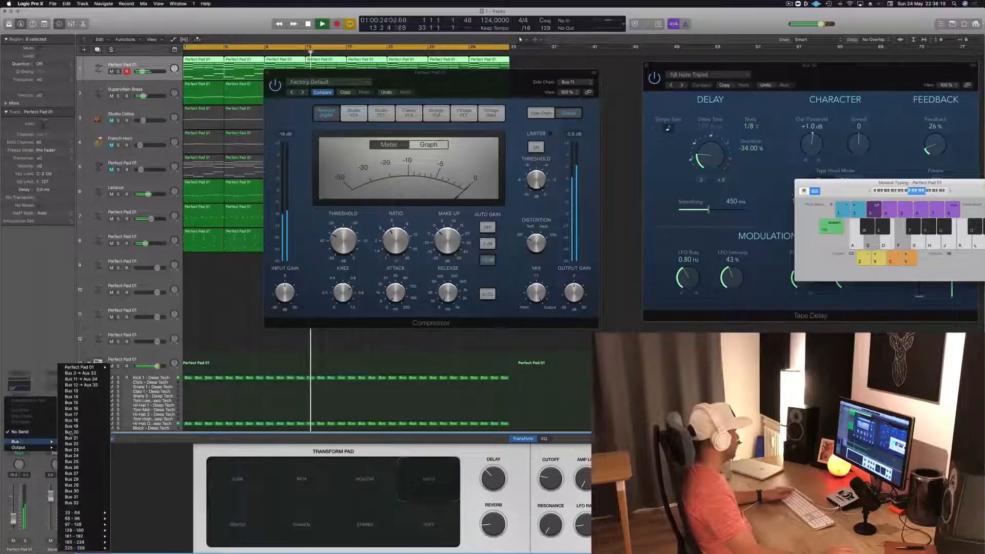
pyautogui.click(82, 373)
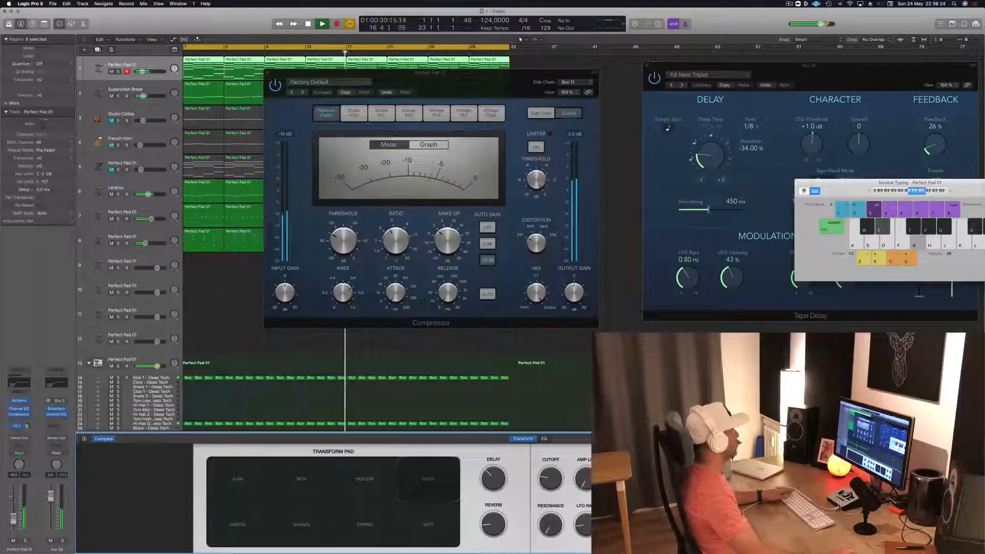
pyautogui.click(268, 73)
pyautogui.click(222, 351)
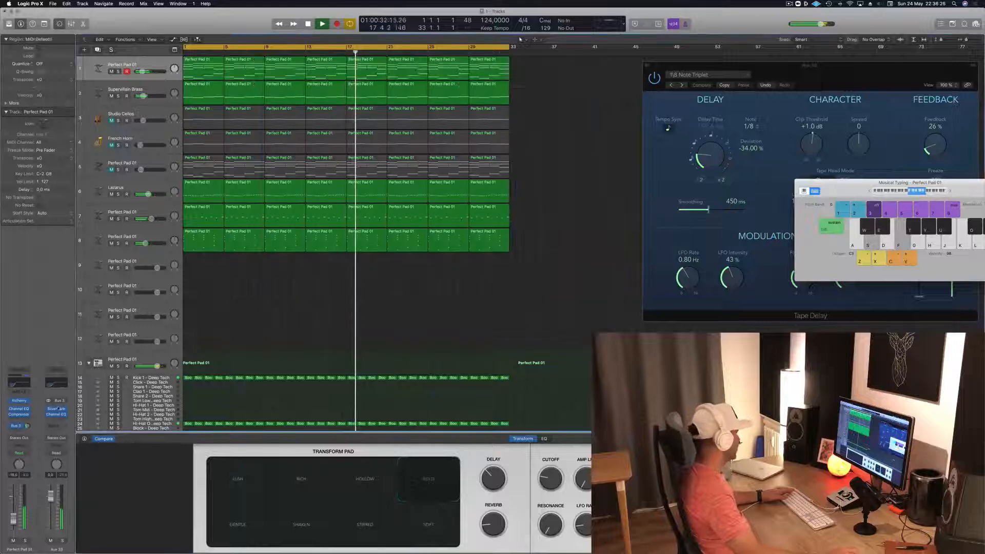
# - Check the SilverVerb settings on Aux 33 and look over the track list
pyautogui.click(57, 409)
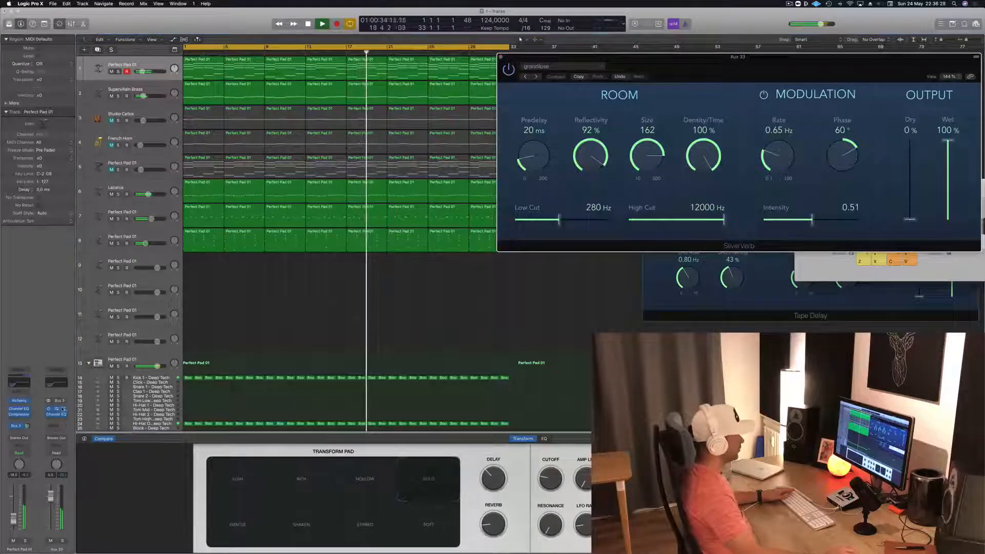
pyautogui.click(61, 409)
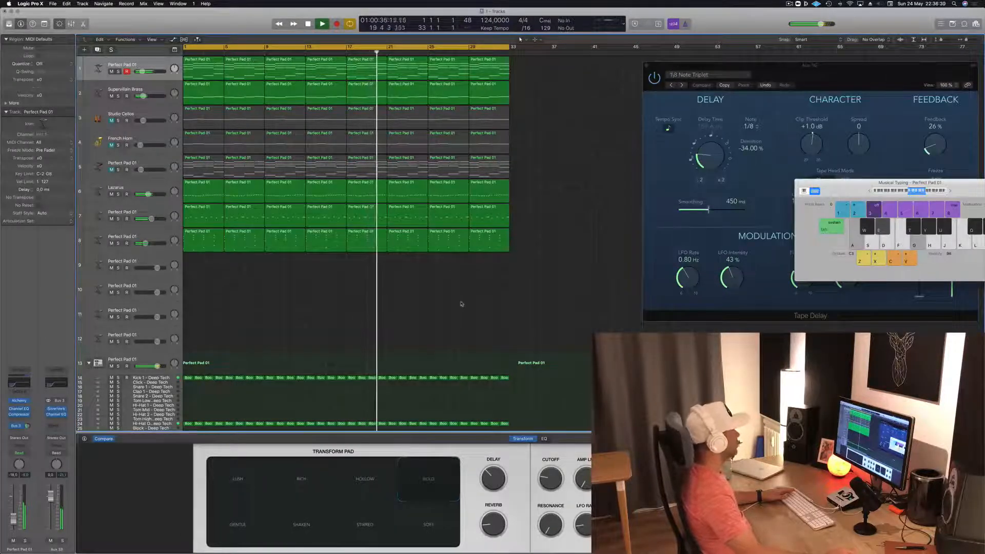
pyautogui.scroll(-2, 328, 267)
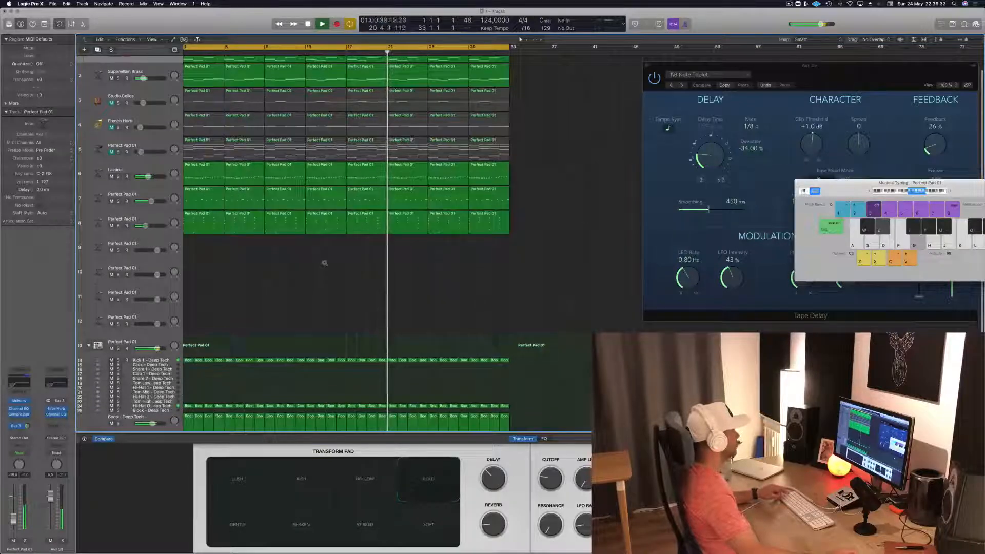
pyautogui.scroll(2, 325, 264)
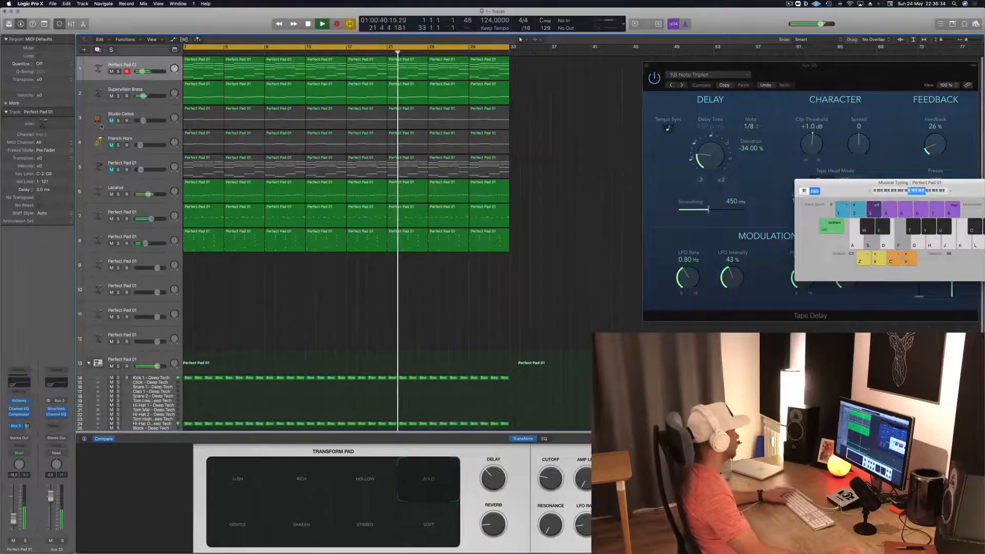
# - Bring the muted Studio Cellos back into the mix and add a Channel EQ with a 405 Hz low cut
pyautogui.click(101, 126)
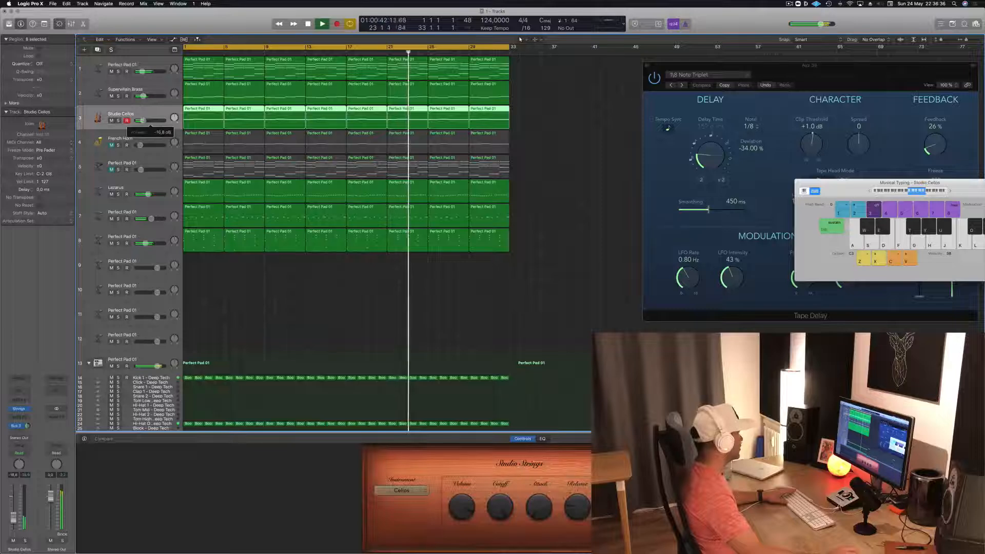
pyautogui.click(19, 391)
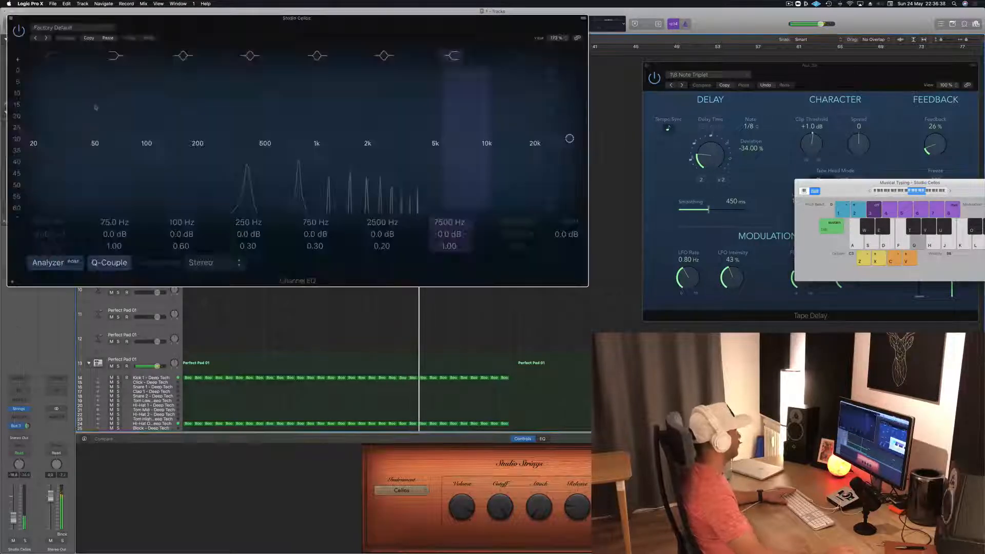
pyautogui.moveTo(33, 140); pyautogui.dragTo(250, 156)
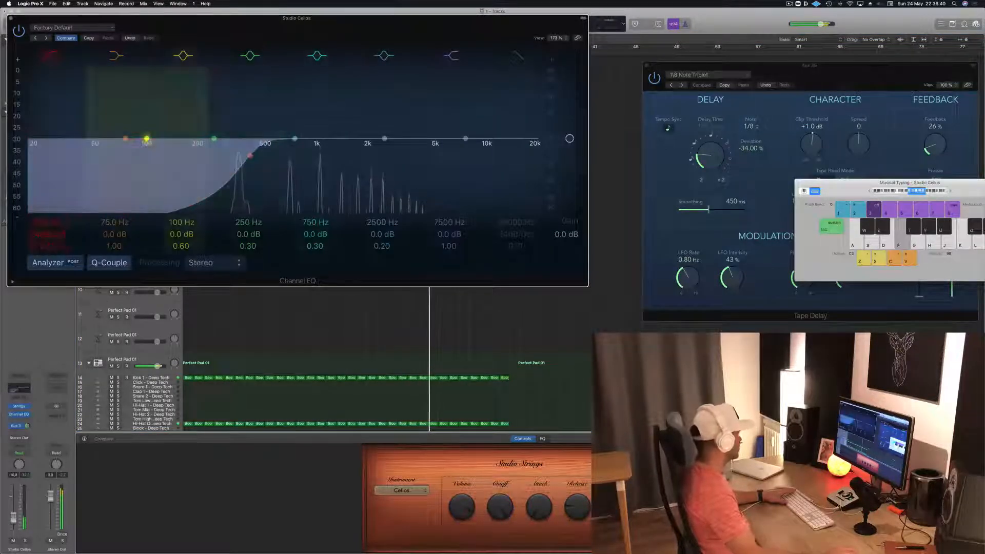
# - Add a send to Bus 12 on the Studio Cellos and close the Channel EQ
pyautogui.click(17, 433)
pyautogui.moveTo(41, 441)
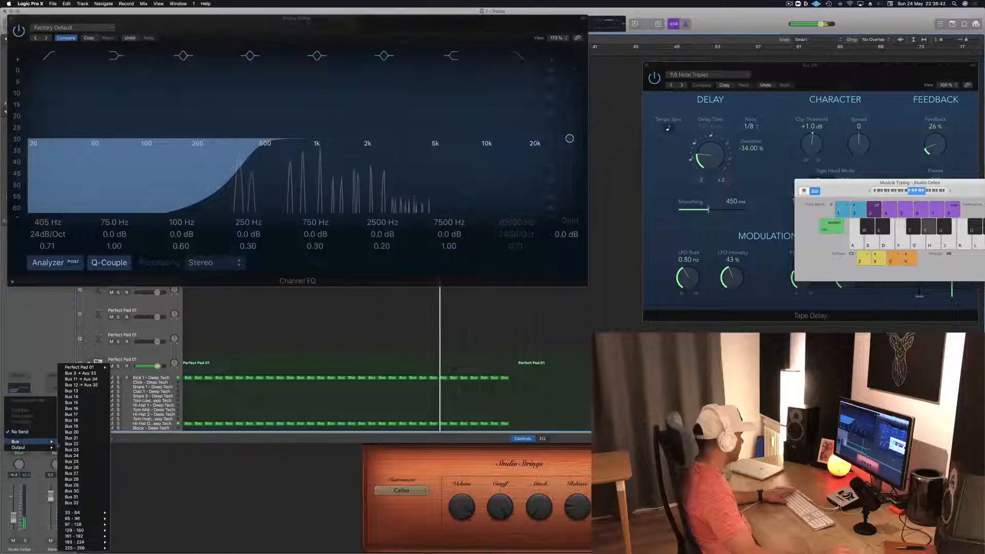
pyautogui.click(95, 385)
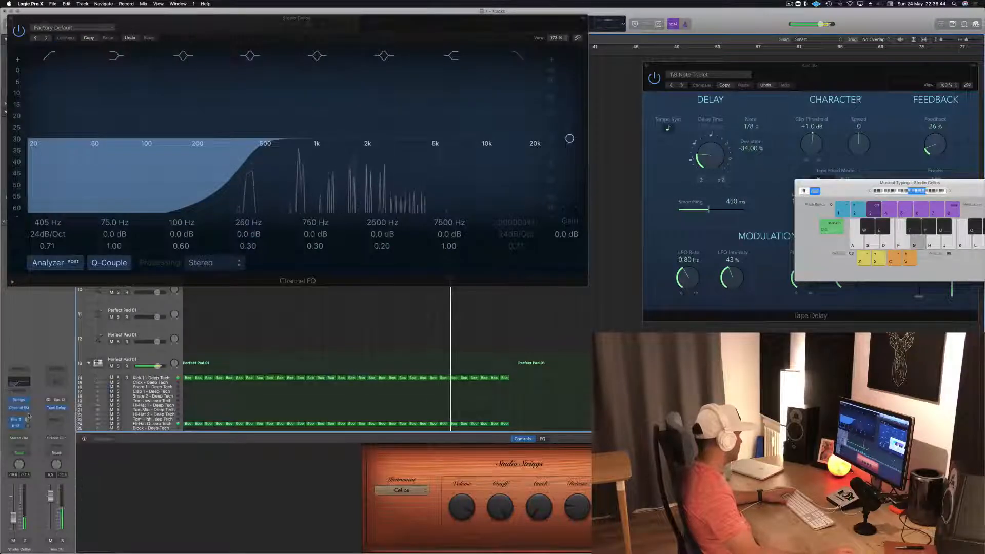
pyautogui.press('f')
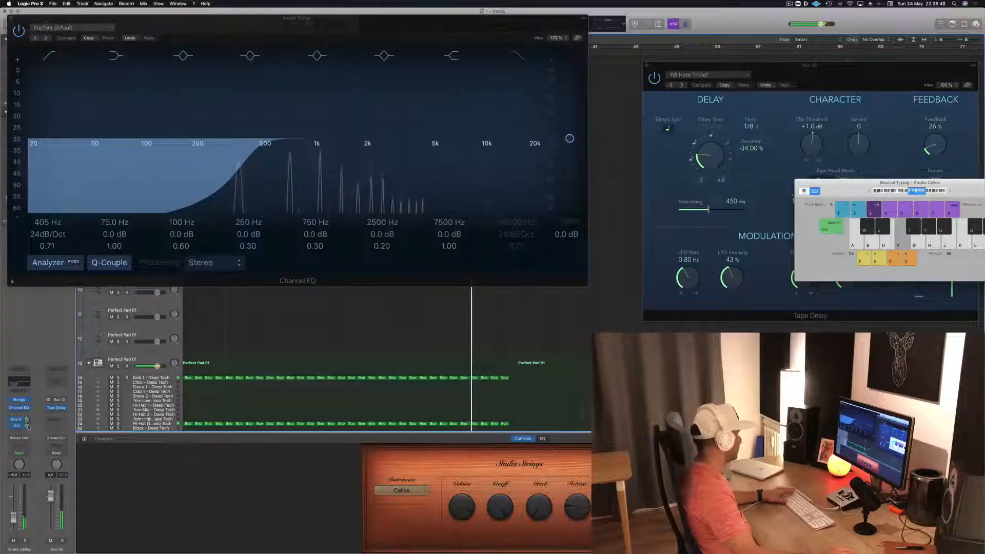
pyautogui.click(10, 18)
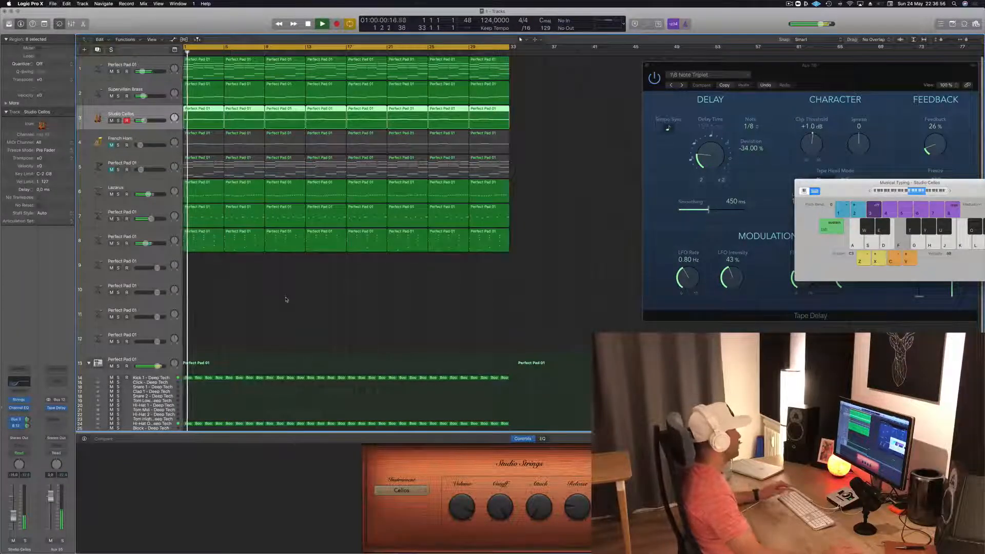
pyautogui.hscroll(2, 286, 298)
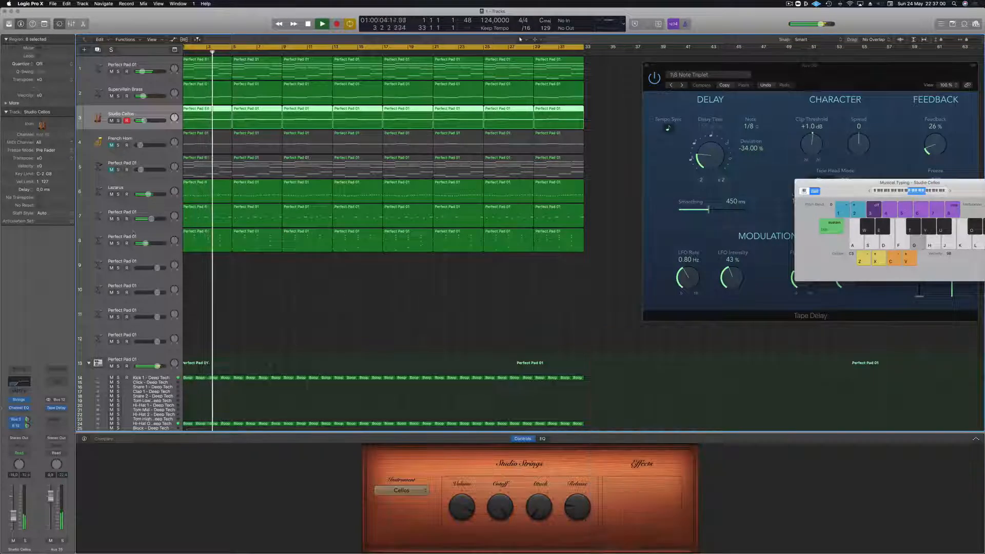
# - Select track 8, mute the Perfect Pad 01 on track 1 and add a new track with track 8's duplicate settings
pyautogui.click(122, 237)
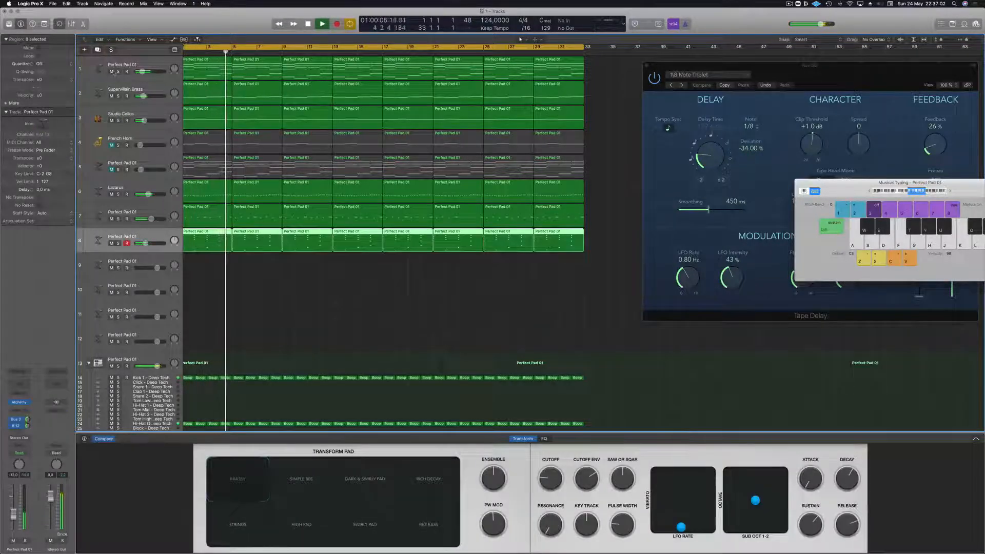
pyautogui.click(111, 71)
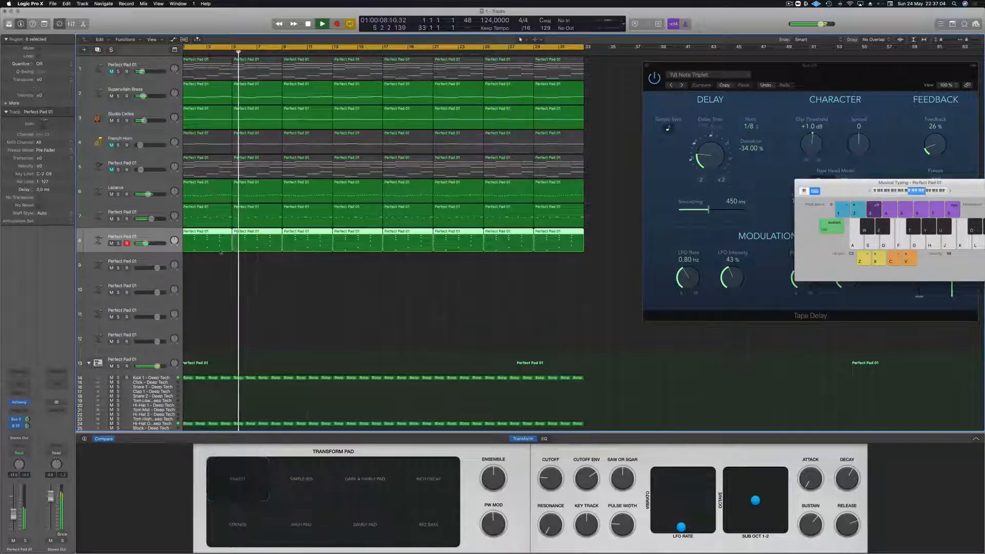
pyautogui.press('super+d')
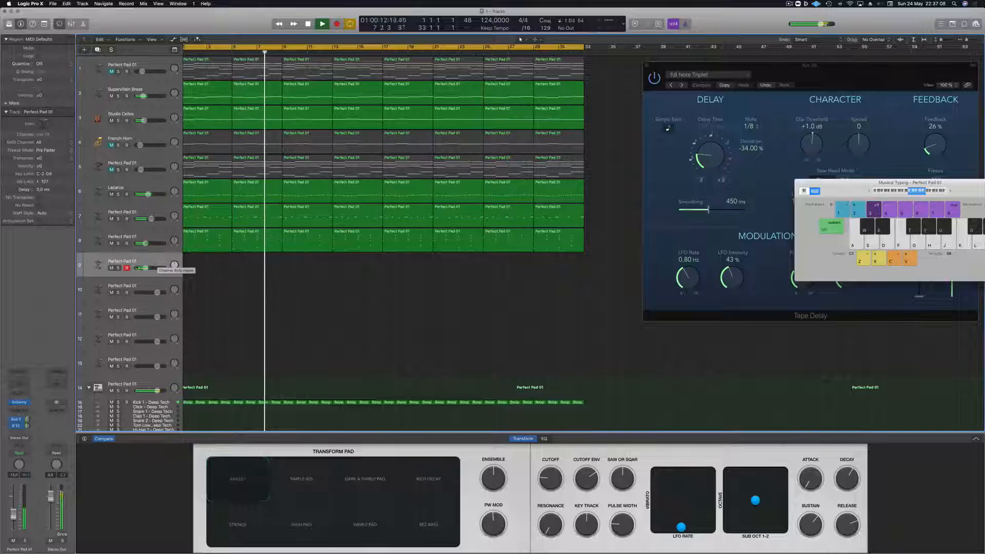
# - Open the Alchemy instrument on track 9 and browse its Leads presets
pyautogui.click(18, 404)
pyautogui.moveTo(448, 86); pyautogui.dragTo(481, 98)
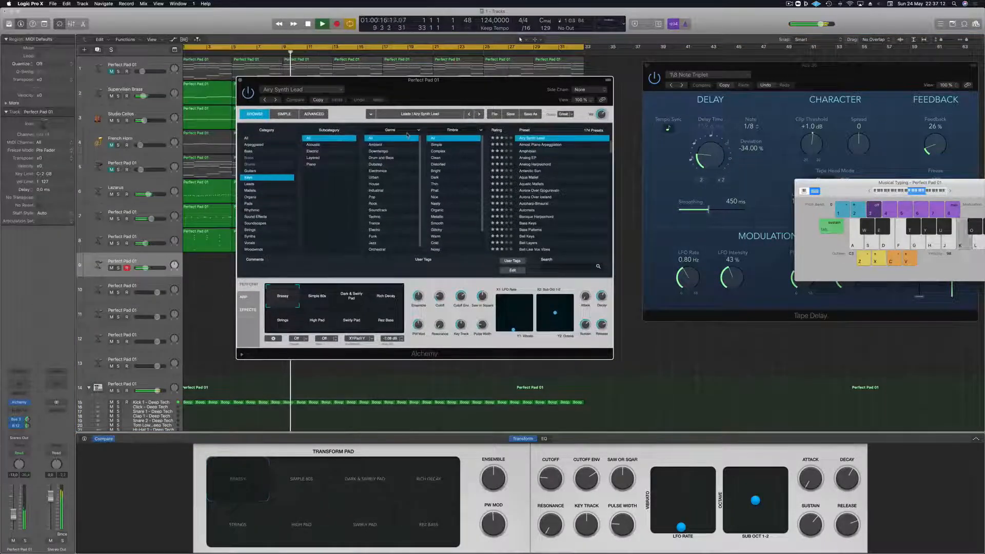
pyautogui.click(249, 183)
pyautogui.scroll(-10, 542, 189)
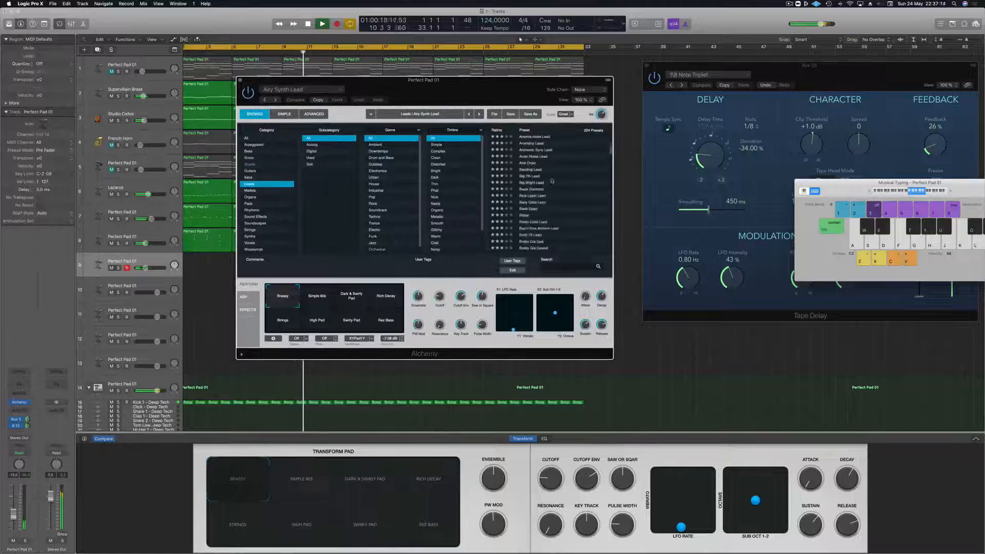
# - Audition the Grinding Synth Bass, Hard Metal Lead, Hard PWM and Heavy Handed Bass presets, moving the Musical Typing window off the Alchemy area
pyautogui.click(536, 195)
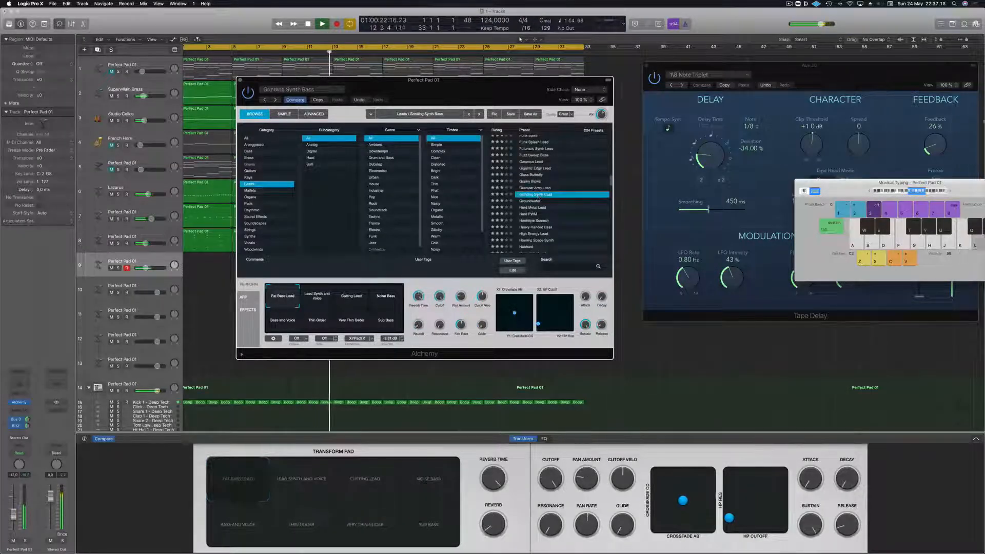
pyautogui.moveTo(863, 183); pyautogui.dragTo(717, 49)
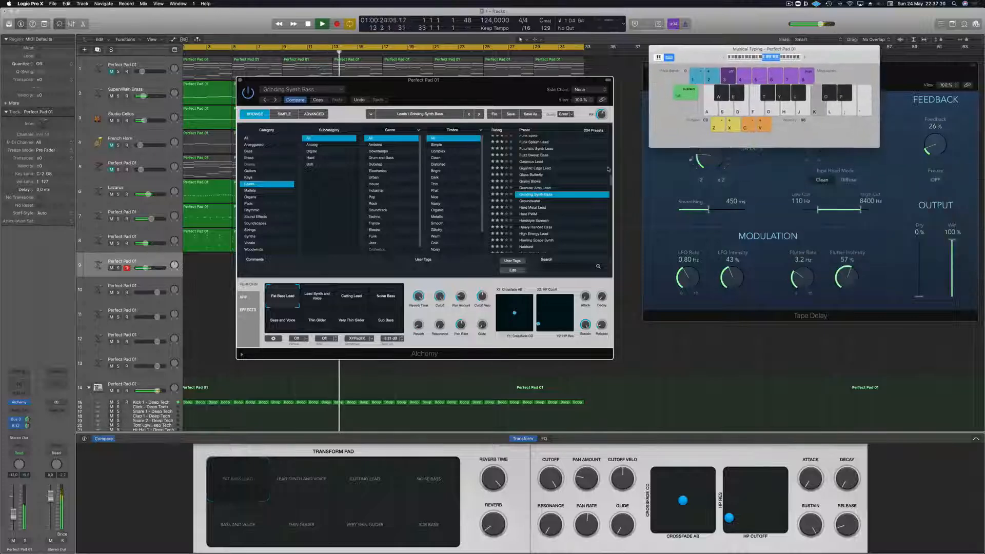
pyautogui.click(543, 208)
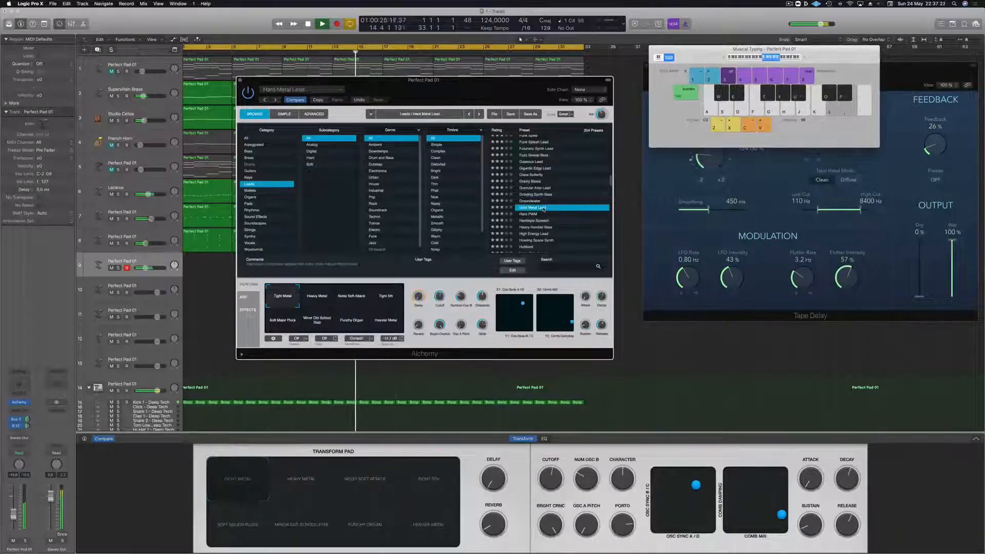
pyautogui.click(533, 214)
pyautogui.press('l')
pyautogui.press('d')
pyautogui.press('j')
pyautogui.click(538, 228)
pyautogui.press('g')
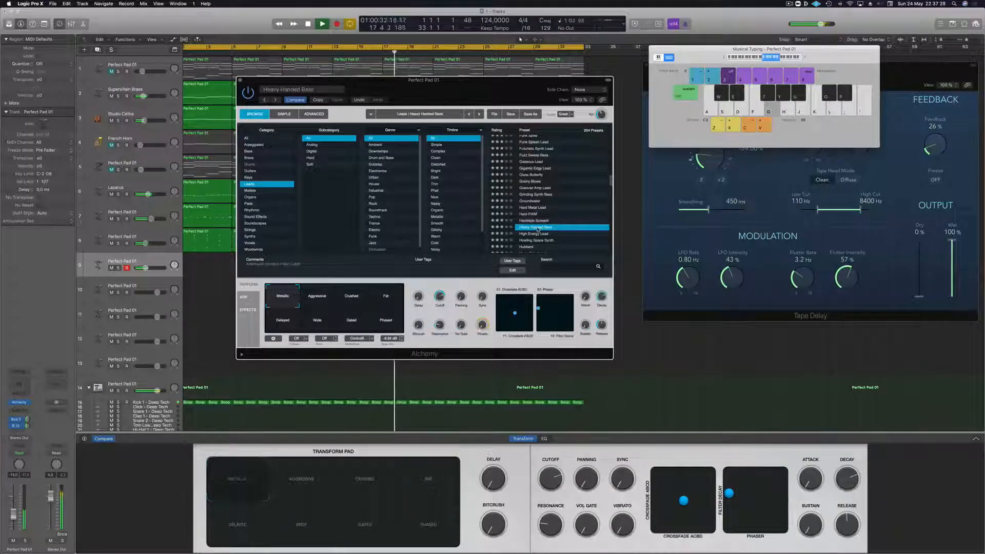
# - Audition the High Energy Lead, Howling Space Synth and Hubbard presets with a few notes each
pyautogui.press('Down')
pyautogui.press('j')
pyautogui.press('g')
pyautogui.press('d')
pyautogui.press('Down')
pyautogui.press('j')
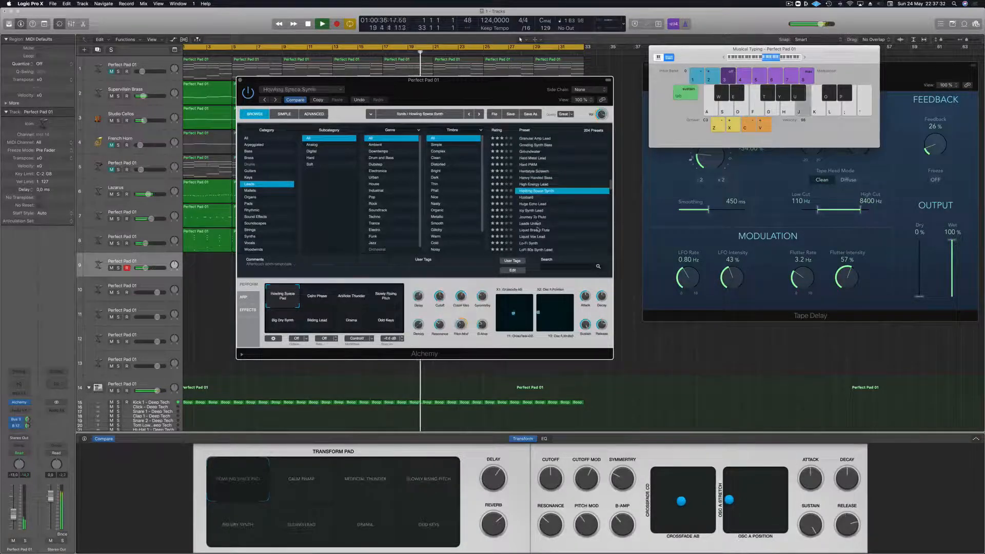
pyautogui.press('Down')
pyautogui.press('j')
pyautogui.press('g')
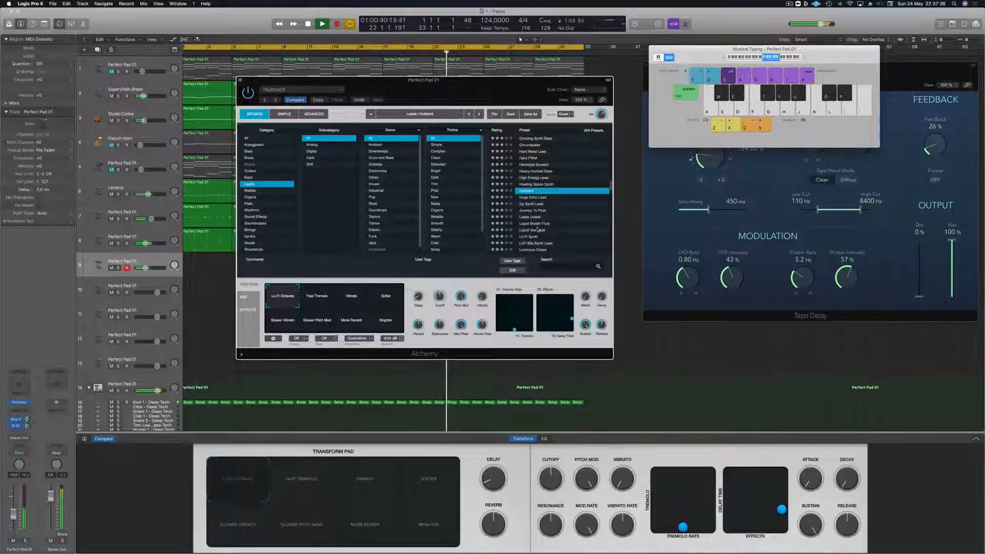
# - Load the Huge Echo Lead preset and play test notes over the running track in different octaves
pyautogui.press('Down')
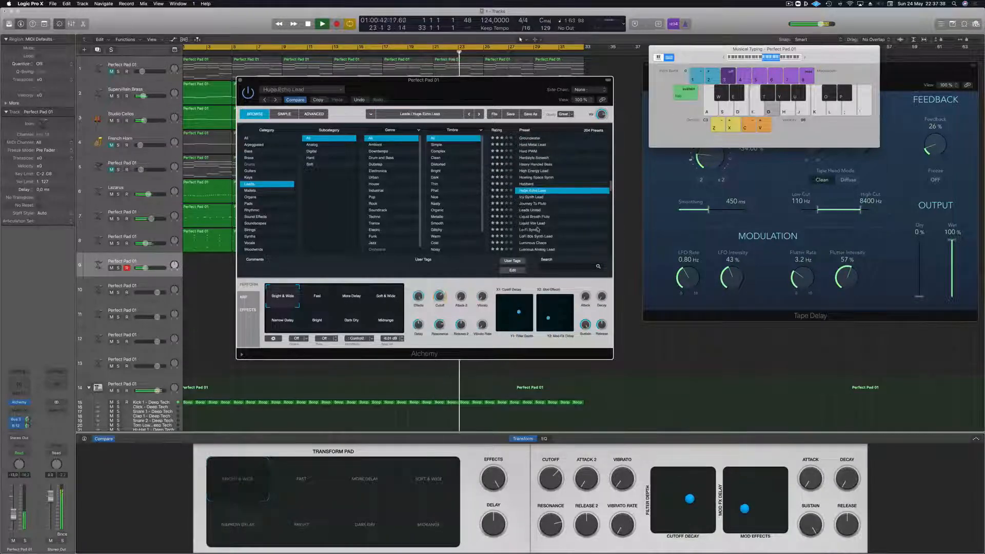
pyautogui.press('j')
pyautogui.press('k')
pyautogui.press('l')
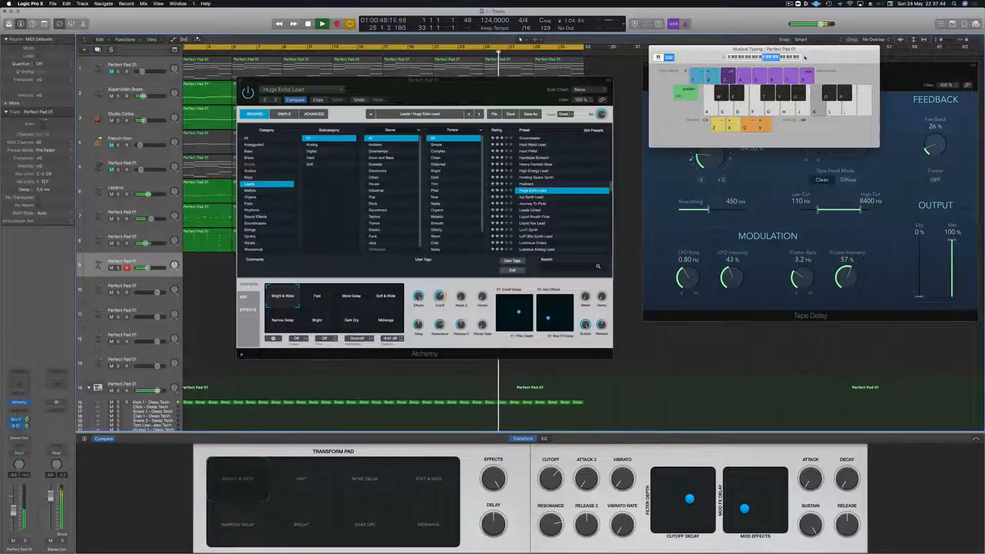
pyautogui.press('k')
pyautogui.press('l')
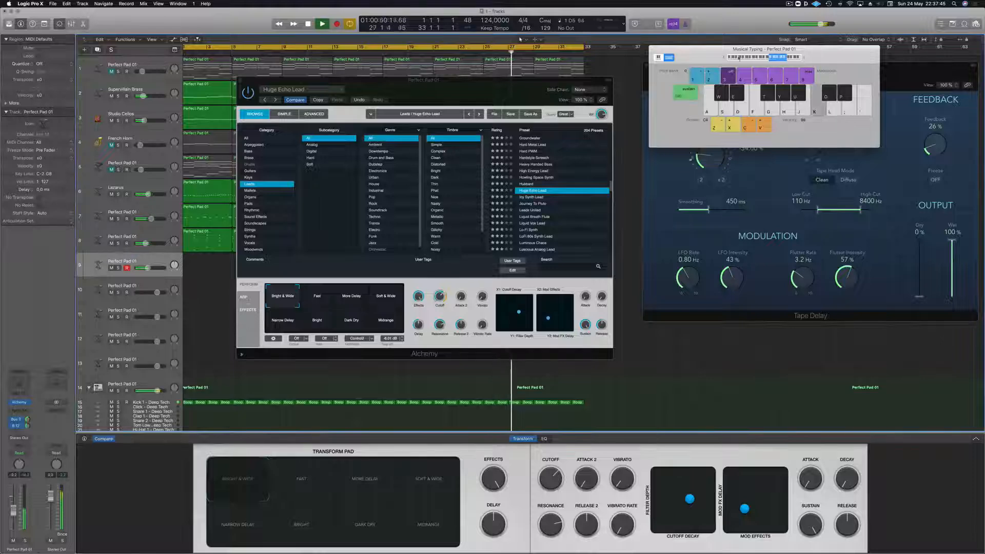
pyautogui.press('z')
pyautogui.press('g')
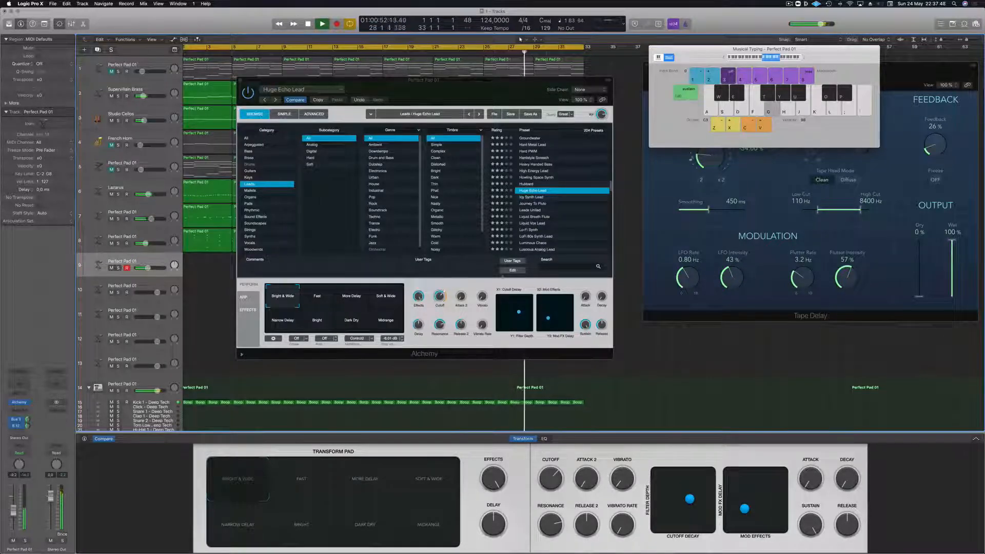
# - Try the Fast, More Delay, Soft & Wide and Narrow Delay snapshots of Huge Echo Lead
pyautogui.click(324, 298)
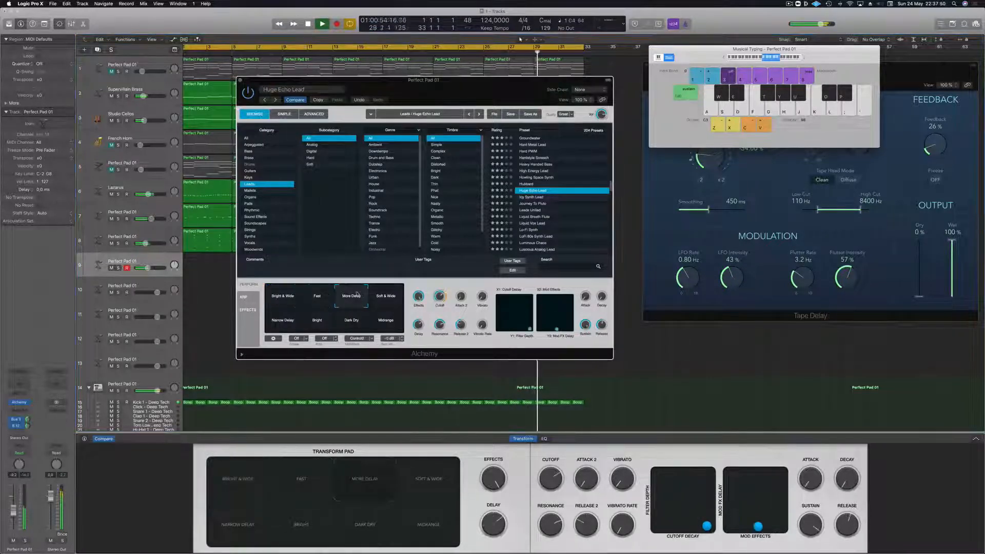
pyautogui.click(392, 296)
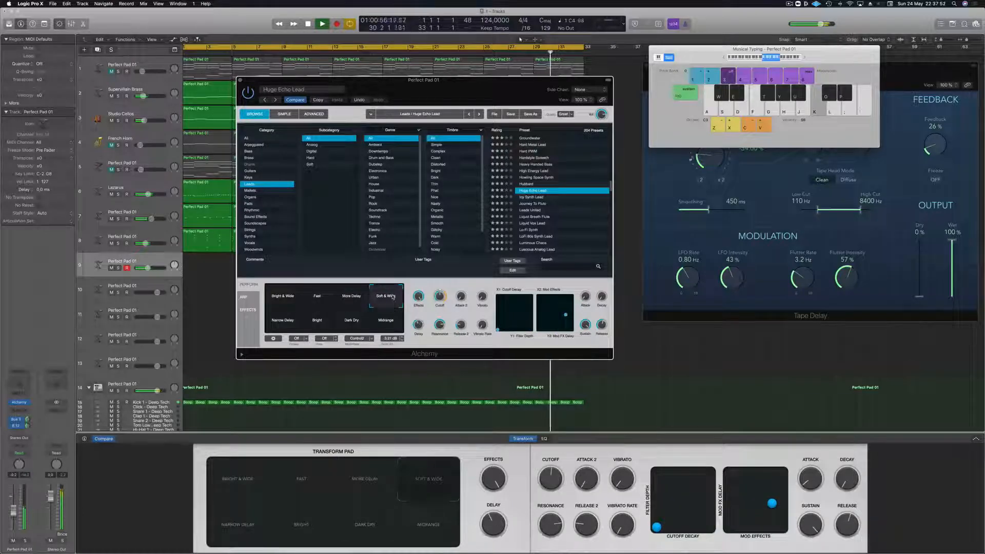
pyautogui.press("'")
pyautogui.click(289, 320)
# - Audition the Icy Synth Lead, Journey To Pluto and Leads United presets against the playing track
pyautogui.click(531, 197)
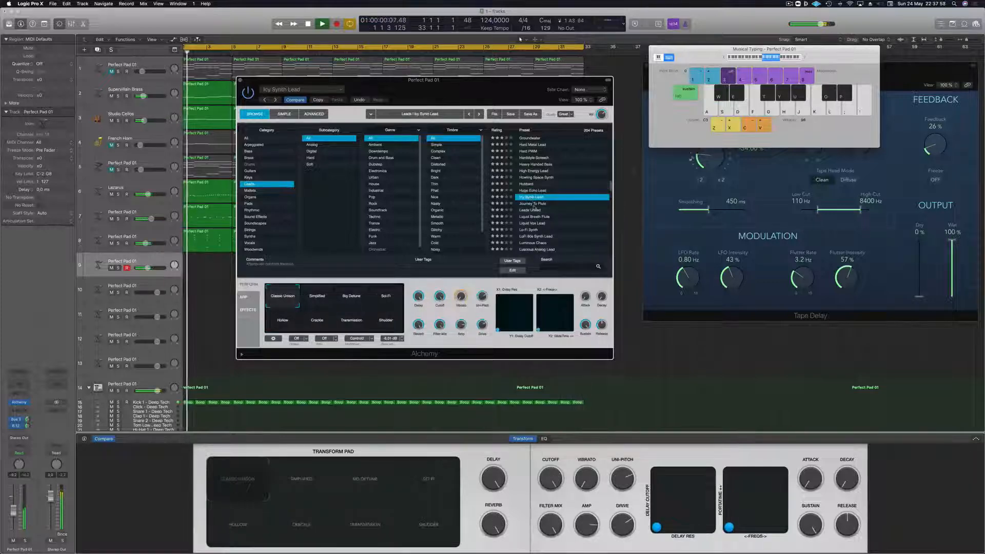
pyautogui.click(535, 204)
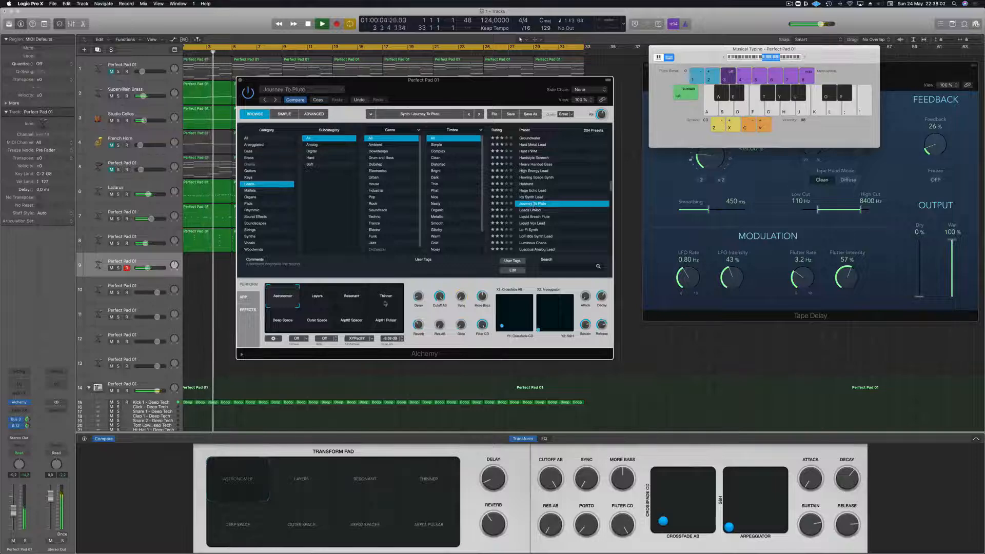
pyautogui.click(535, 211)
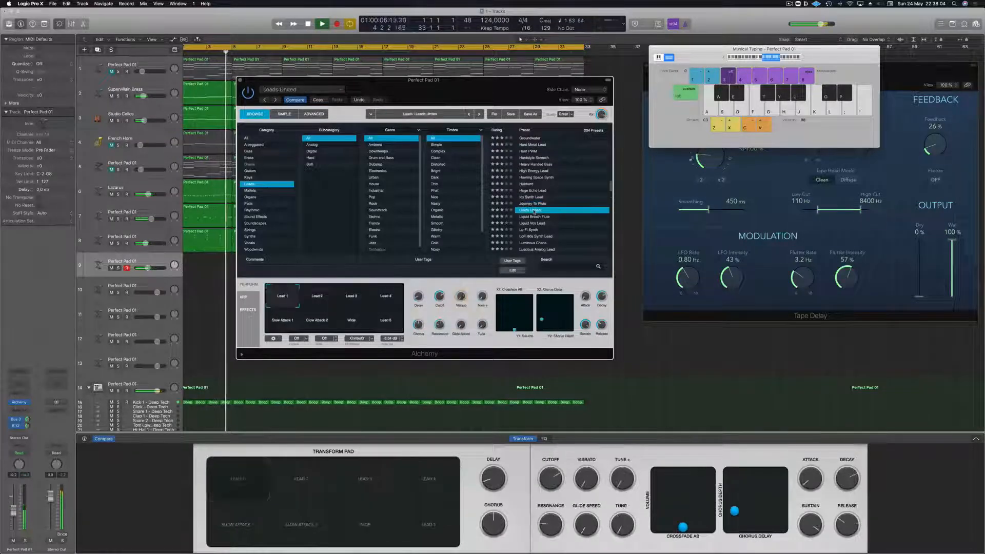
pyautogui.press('k')
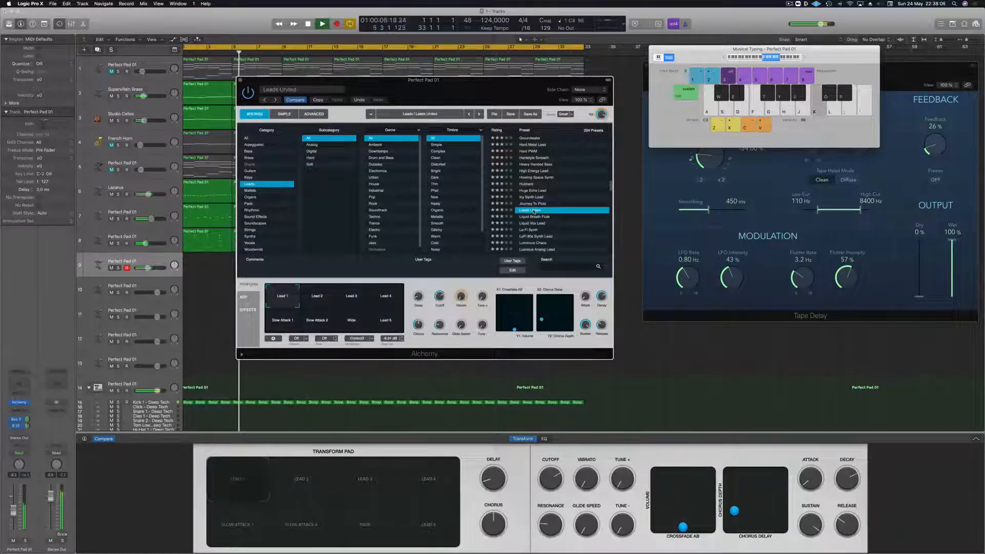
pyautogui.press('j')
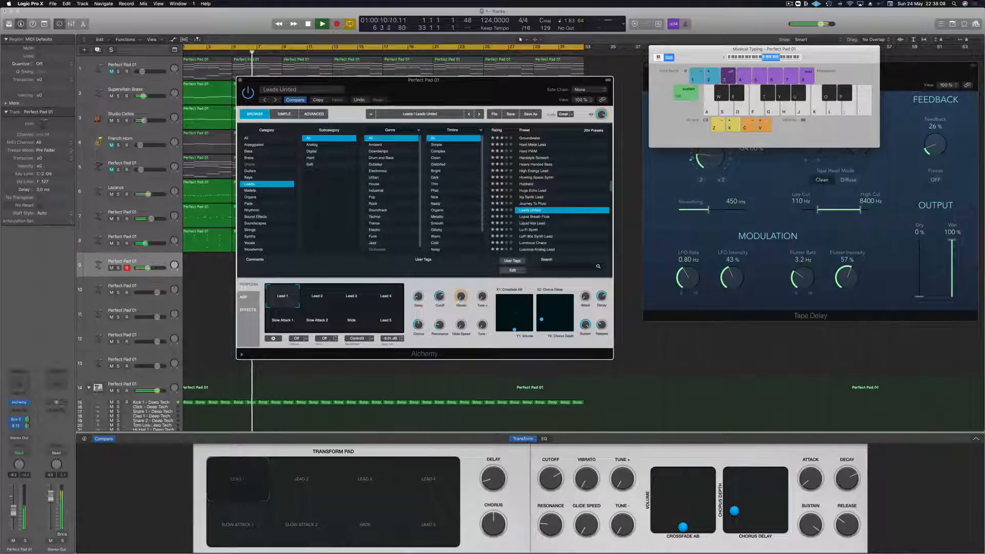
pyautogui.press('h')
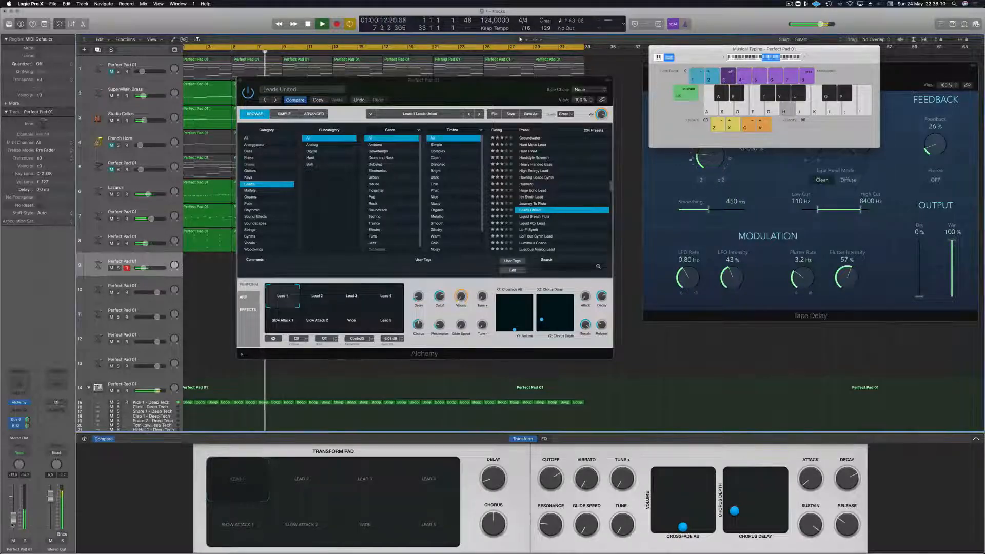
pyautogui.press('j')
# - Compare the Lead 2, Lead 3, Lead 4, Lead 5 and Wide snapshots of Leads United with test notes
pyautogui.click(321, 297)
pyautogui.press('h')
pyautogui.click(357, 299)
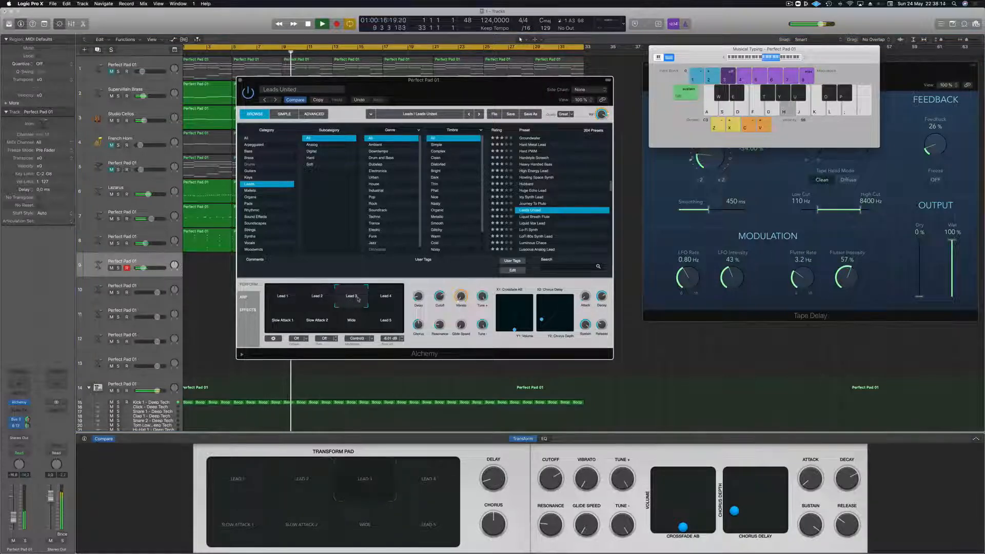
pyautogui.press('f')
pyautogui.click(397, 302)
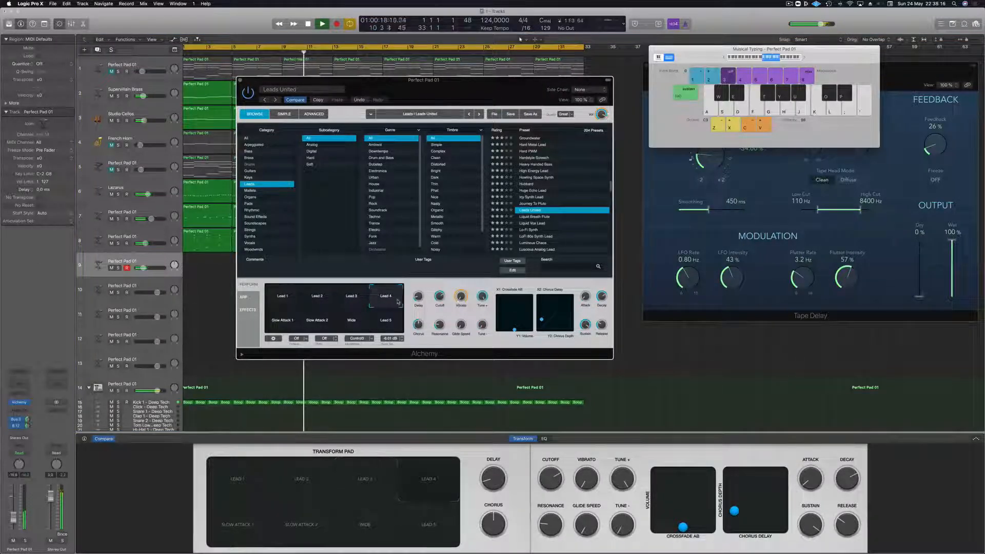
pyautogui.press('j')
pyautogui.click(389, 324)
pyautogui.click(359, 323)
pyautogui.press('j')
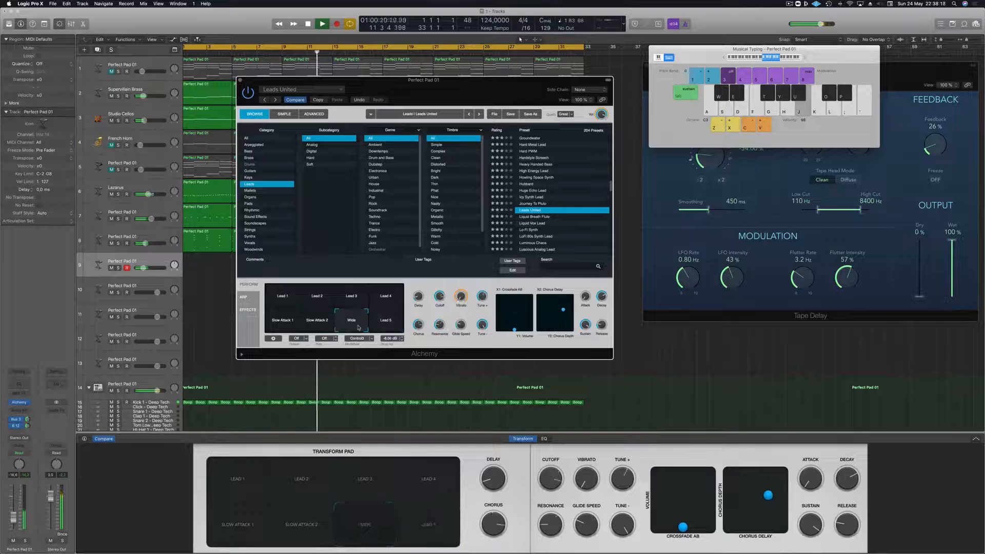
pyautogui.press('k')
# - Compare the Slow Attack 2 and Slow Attack 1 snapshots of Leads United by playing short note phrases
pyautogui.click(316, 325)
pyautogui.press('k')
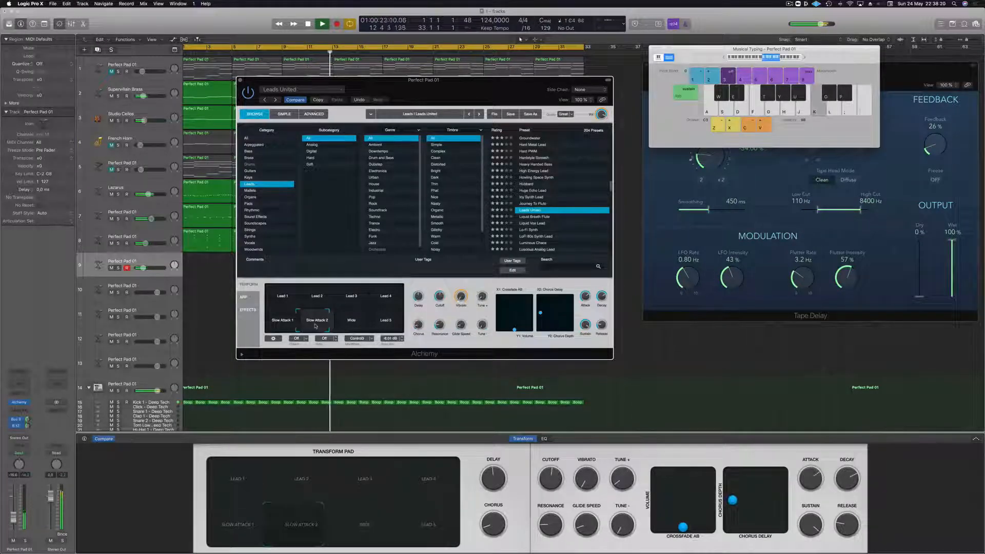
pyautogui.press('h')
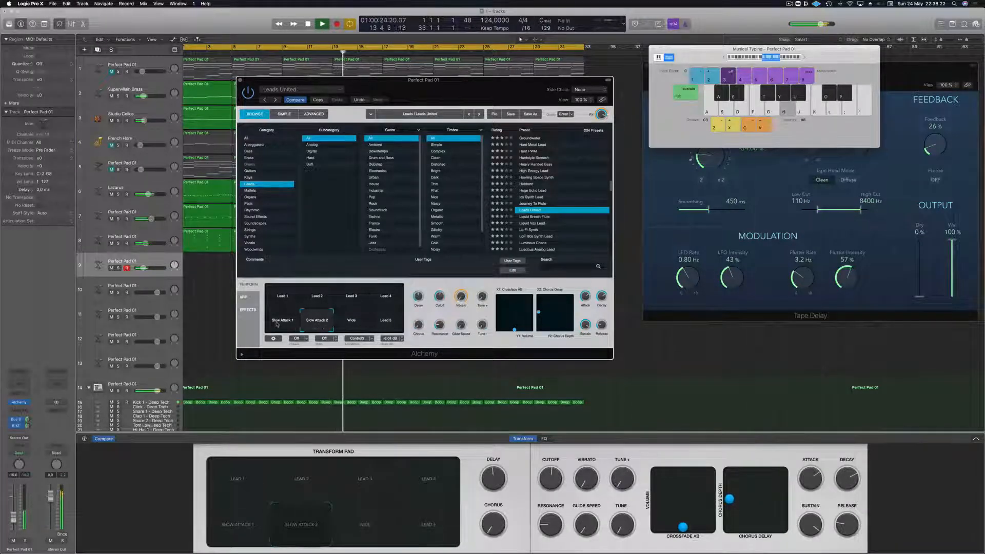
pyautogui.press('j')
pyautogui.press('f')
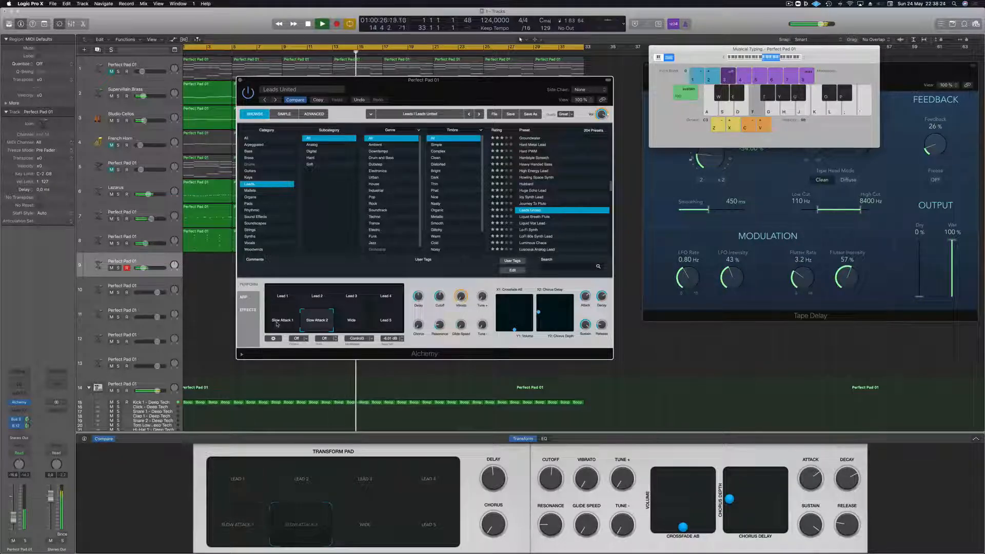
pyautogui.click(277, 324)
pyautogui.press('k')
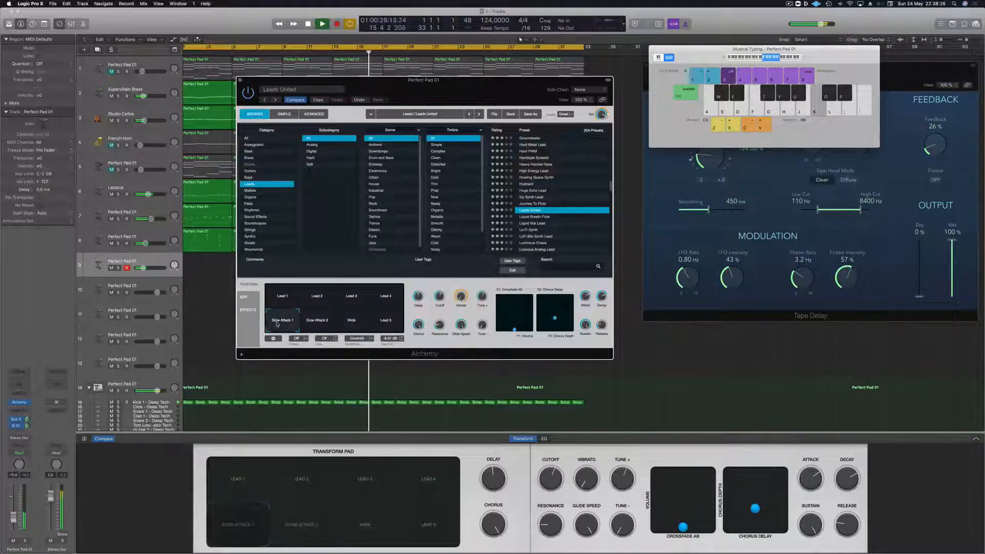
pyautogui.press("'")
pyautogui.press('l')
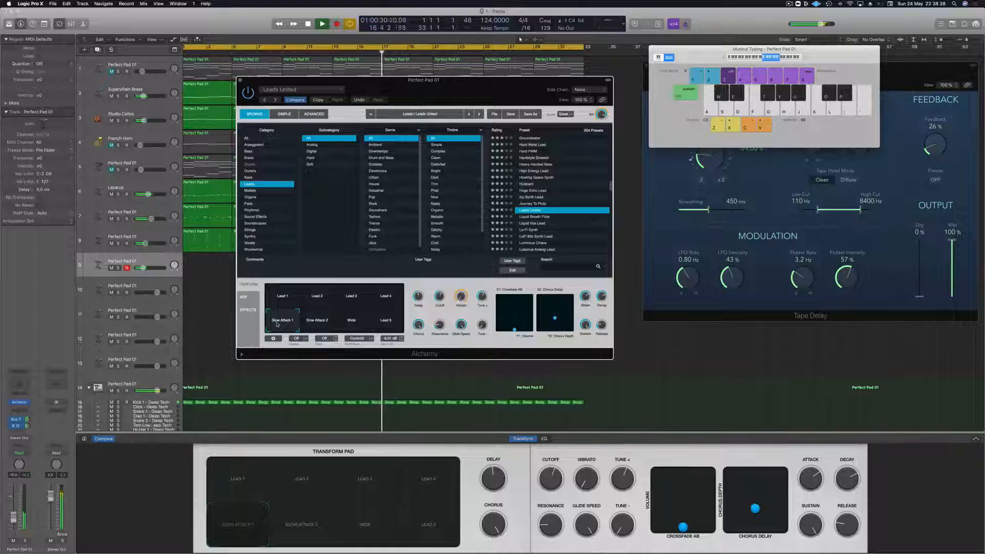
pyautogui.click(314, 321)
pyautogui.press('j')
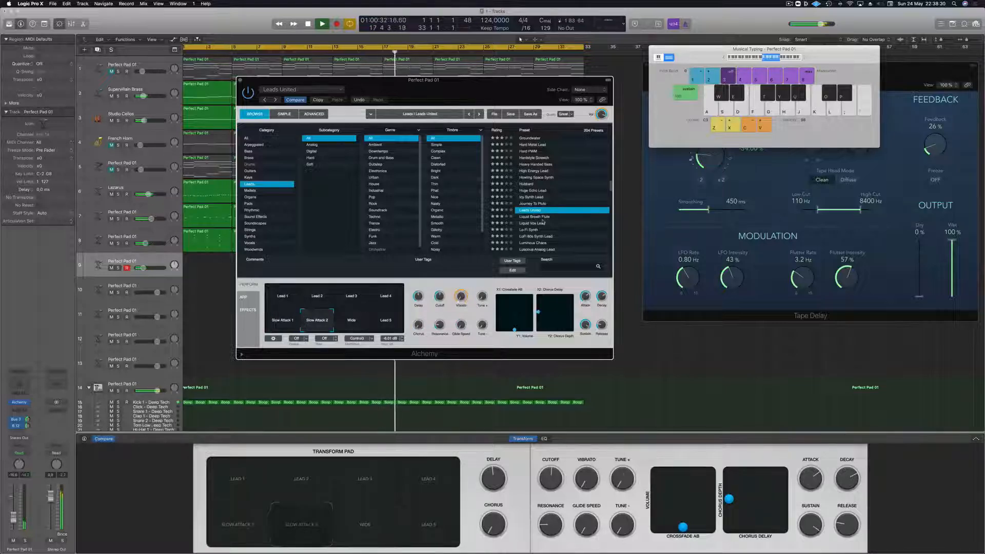
# - Load the Liquid Breath Flute preset on track 9, play test notes and raise the channel volume
pyautogui.press('Down')
pyautogui.press('g')
pyautogui.press('j')
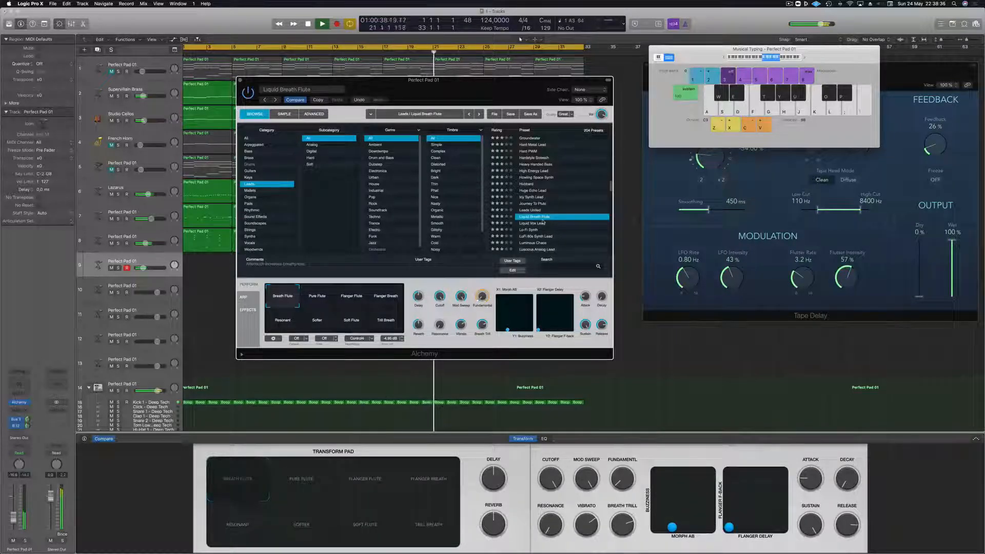
pyautogui.moveTo(15, 520); pyautogui.dragTo(16, 508)
pyautogui.press('t')
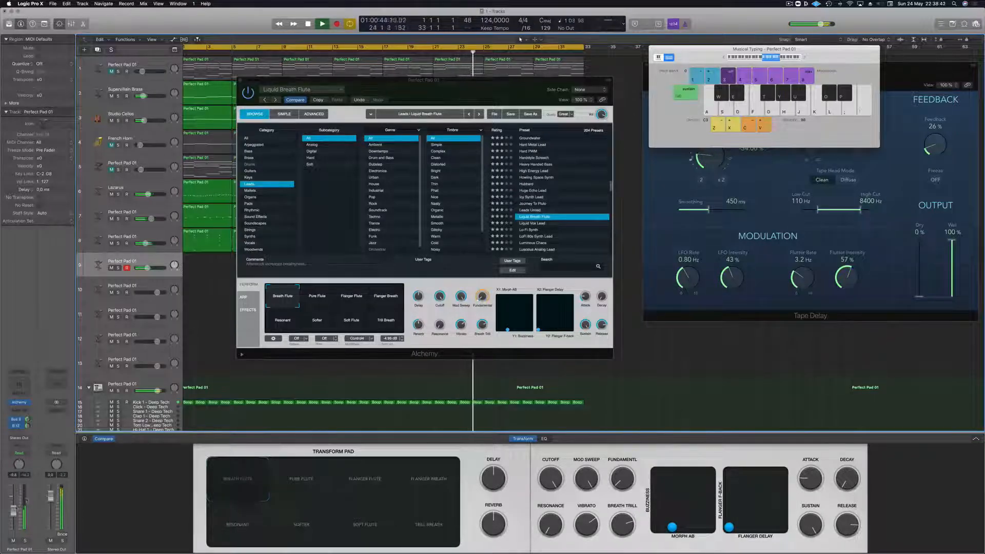
# - Choose the Pure Flute snapshot, lower track 9's volume slightly and adjust its Bus 12 send level
pyautogui.click(318, 300)
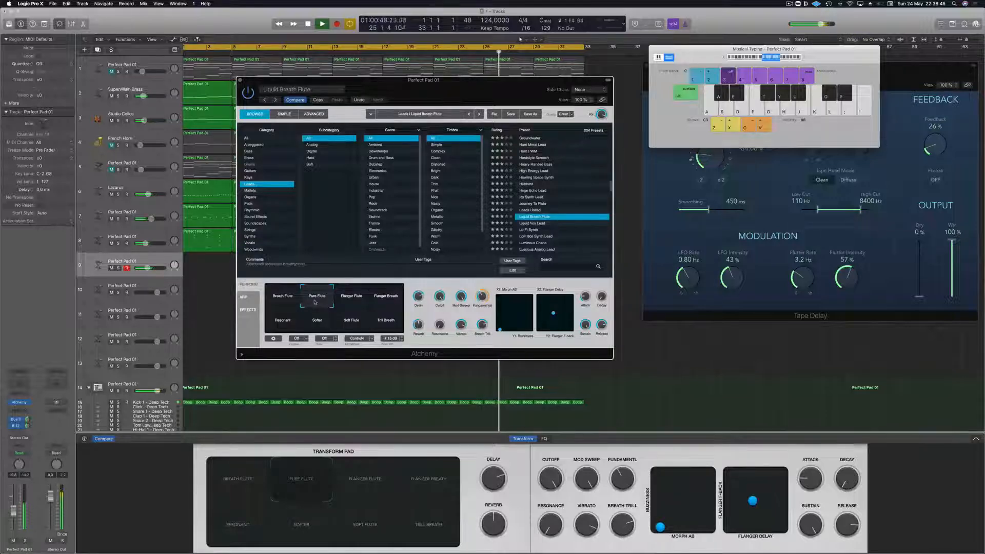
pyautogui.moveTo(13, 513); pyautogui.dragTo(14, 516)
pyautogui.moveTo(27, 421); pyautogui.dragTo(28, 431)
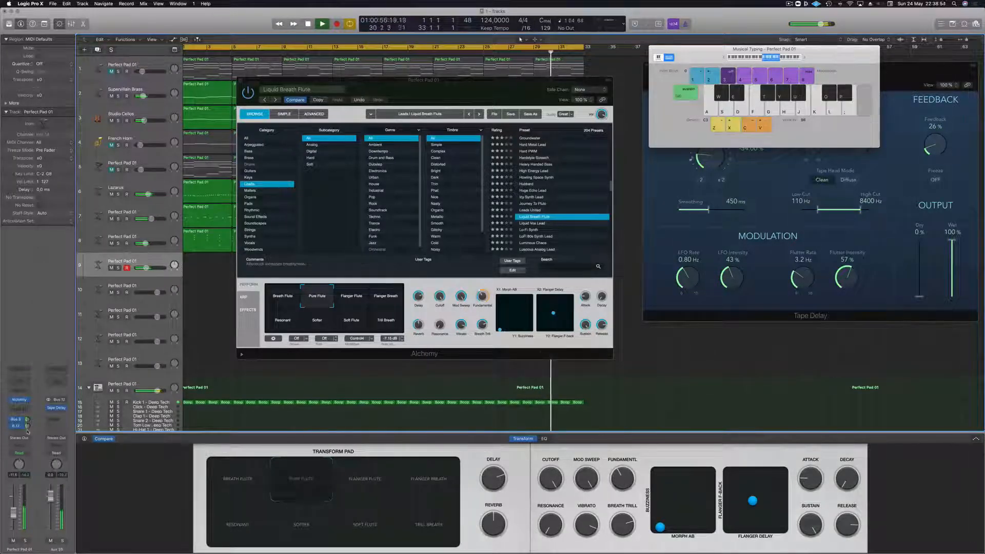
# - Try the Flanger Breath, Flanger Flute and Resonant snapshots, settle on Softer and lower the volume of track 9
pyautogui.click(379, 303)
pyautogui.click(355, 303)
pyautogui.click(286, 321)
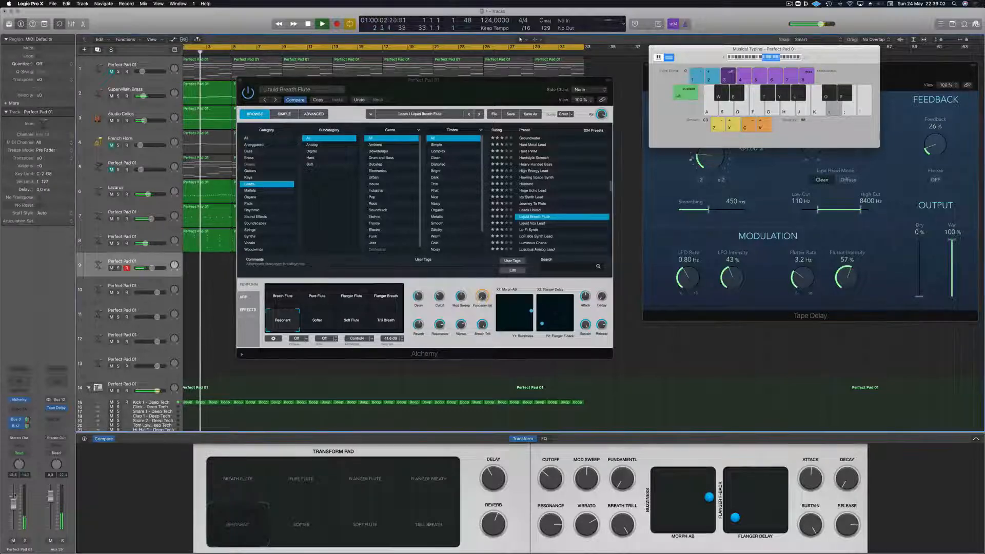
pyautogui.click(317, 321)
pyautogui.moveTo(13, 505); pyautogui.dragTo(12, 516)
pyautogui.press('l')
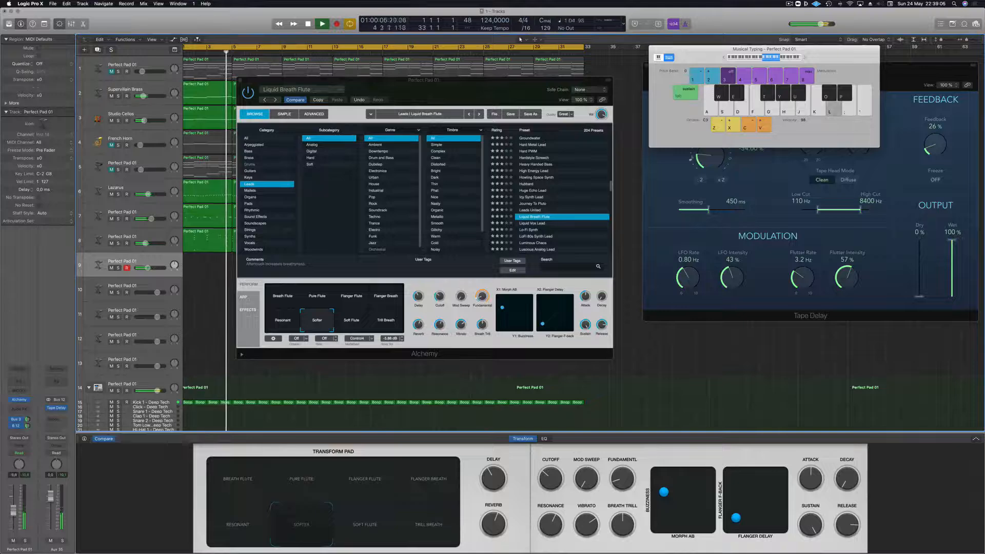
# - Audition the Soft Flute, Breath Flute and Pure Flute snapshots of Liquid Breath Flute on track 9 with test notes
pyautogui.press('j')
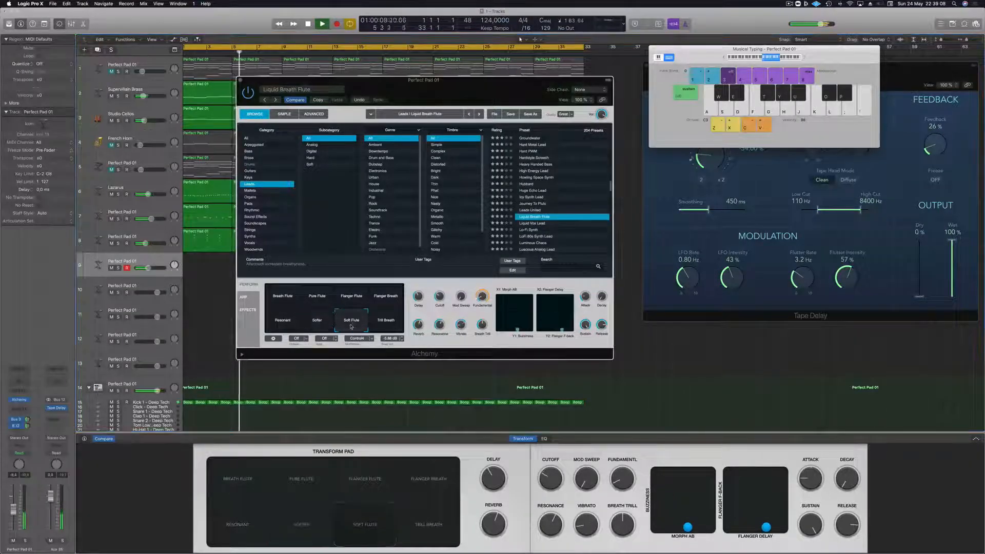
pyautogui.click(282, 297)
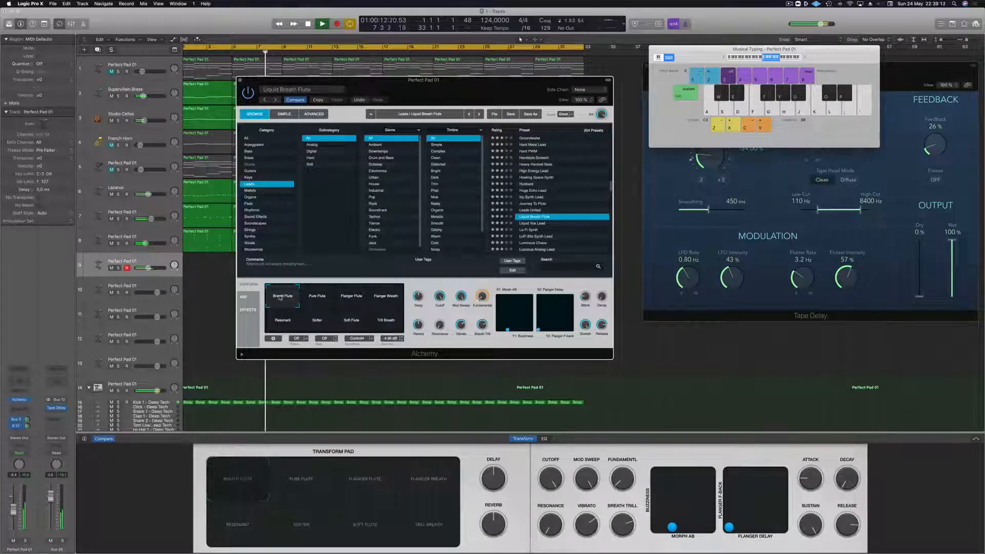
pyautogui.click(318, 296)
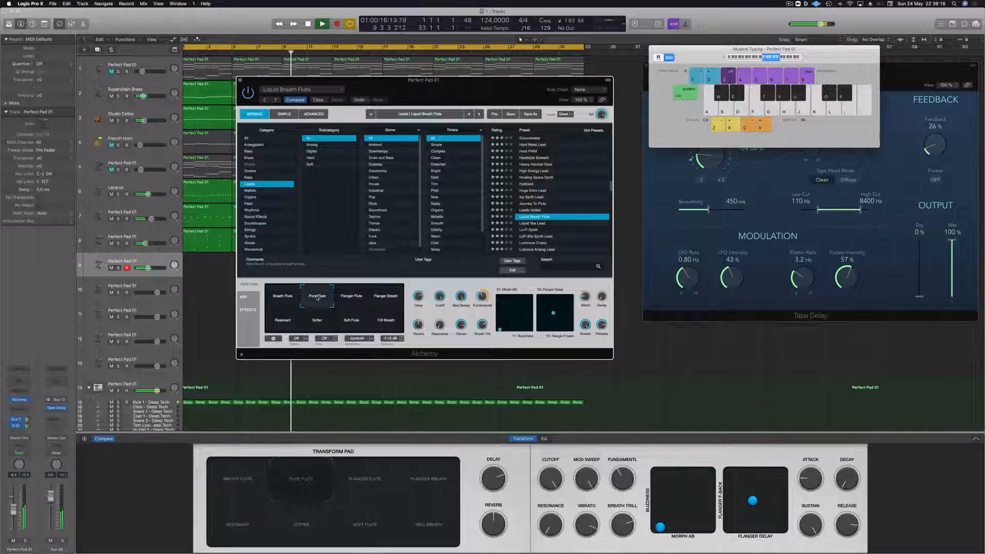
pyautogui.press(';')
pyautogui.press("'")
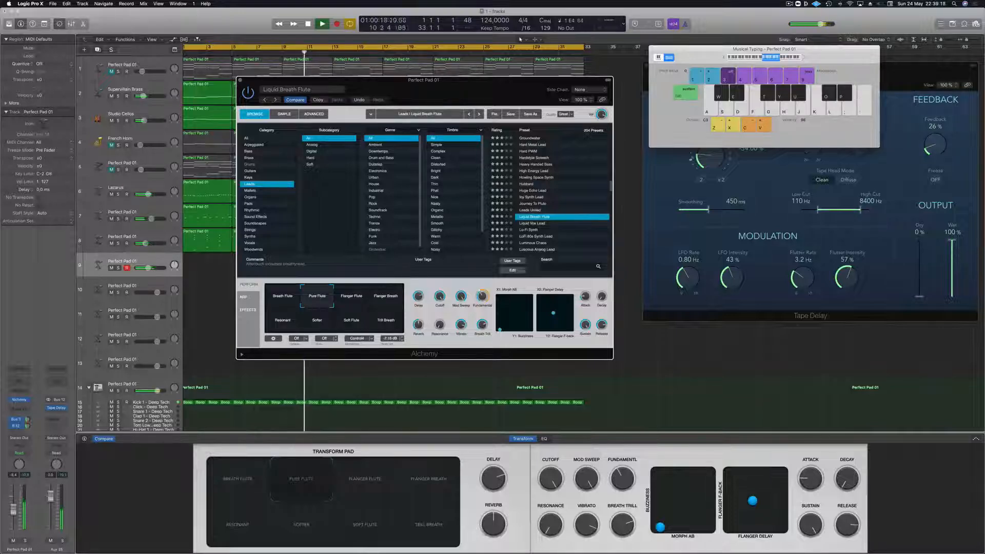
# - Lower track 9's channel volume and play a short phrase with the Pure Flute snapshot against the looped track
pyautogui.moveTo(15, 512); pyautogui.dragTo(14, 520)
pyautogui.press('l')
pyautogui.press("'")
pyautogui.press(';')
pyautogui.press('l')
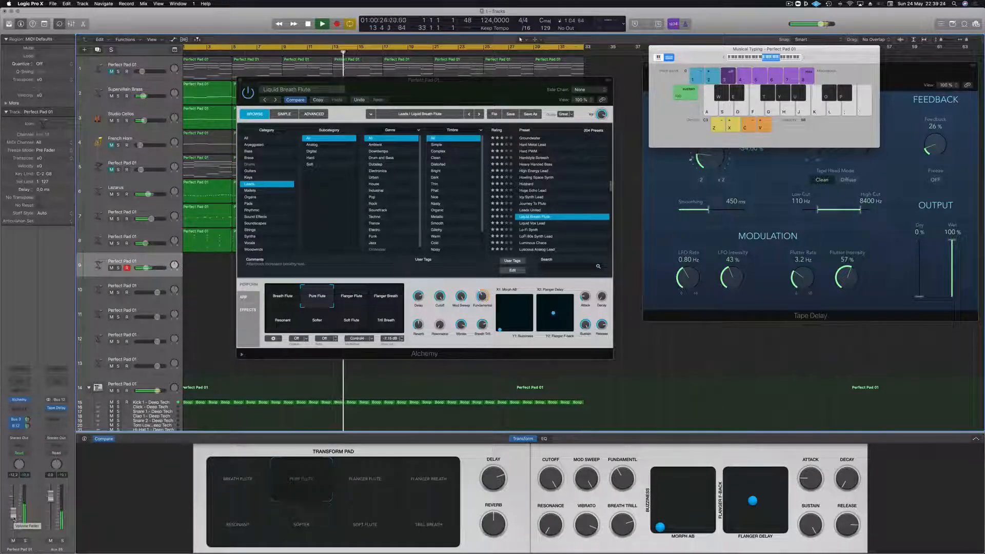
pyautogui.press('j')
pyautogui.press(';')
pyautogui.press(';')
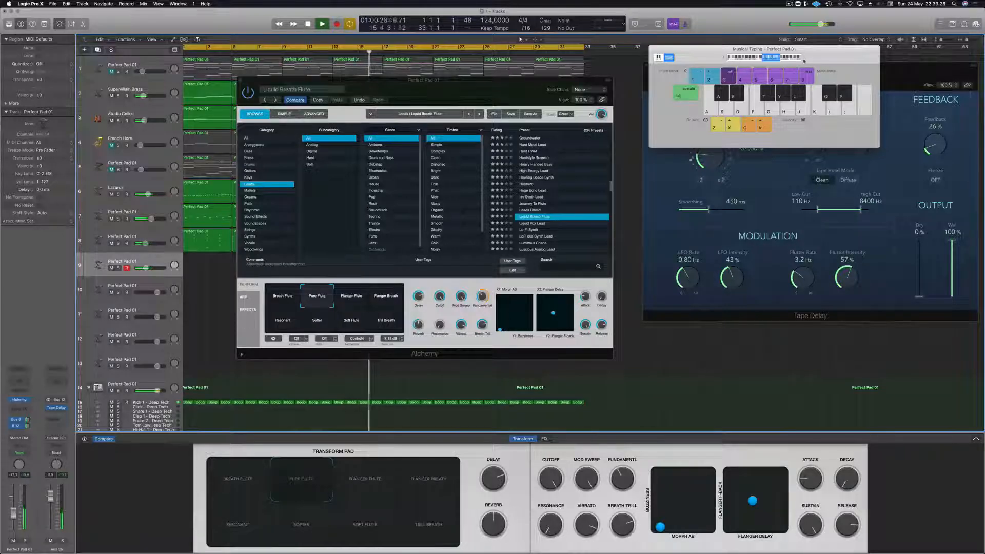
# - Raise Musical Typing one octave to C4 and improvise melody phrases with the Pure Flute snapshot over the loop
pyautogui.press('x')
pyautogui.press('k')
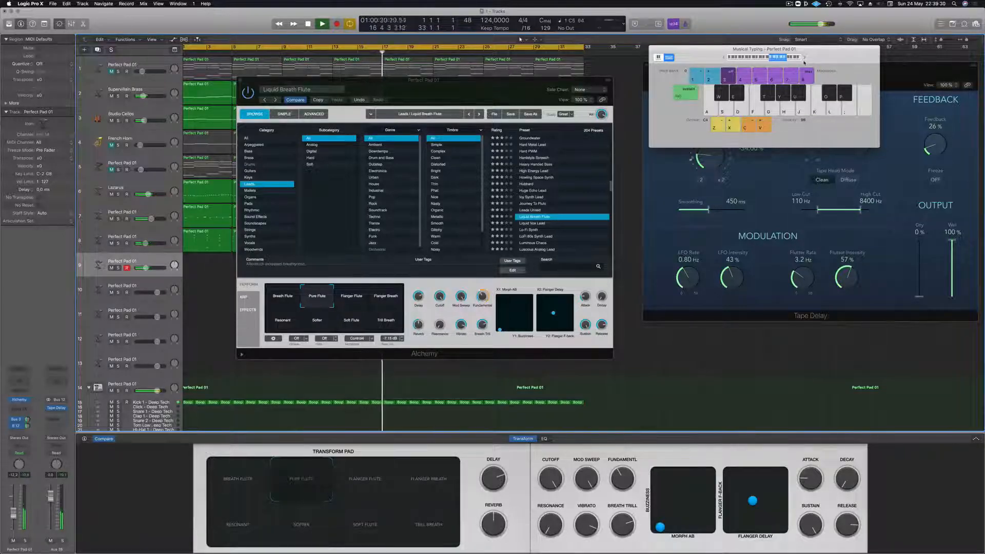
pyautogui.press('j')
pyautogui.press('k')
pyautogui.press('g')
pyautogui.press('a')
pyautogui.press('d')
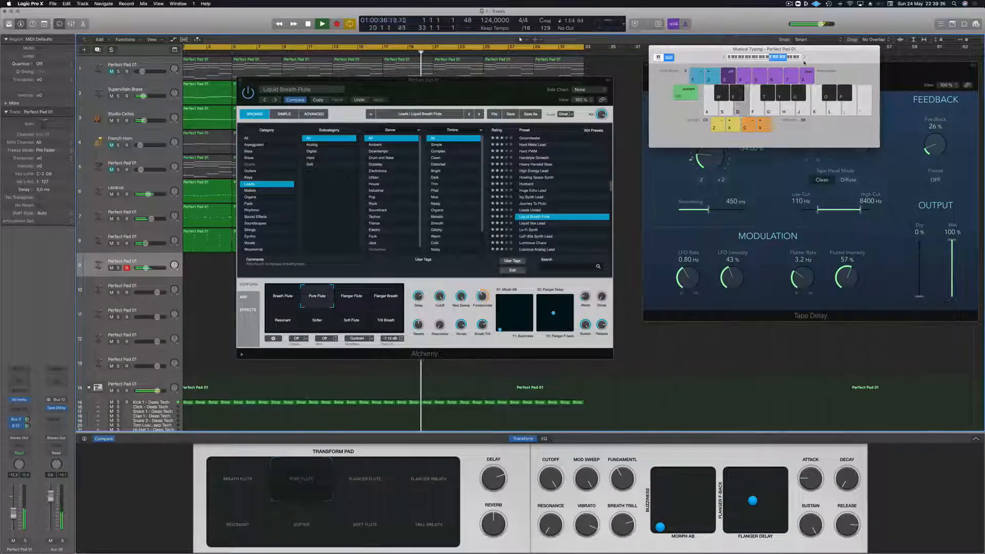
pyautogui.press('a')
pyautogui.press('a')
pyautogui.press('d')
pyautogui.press('d')
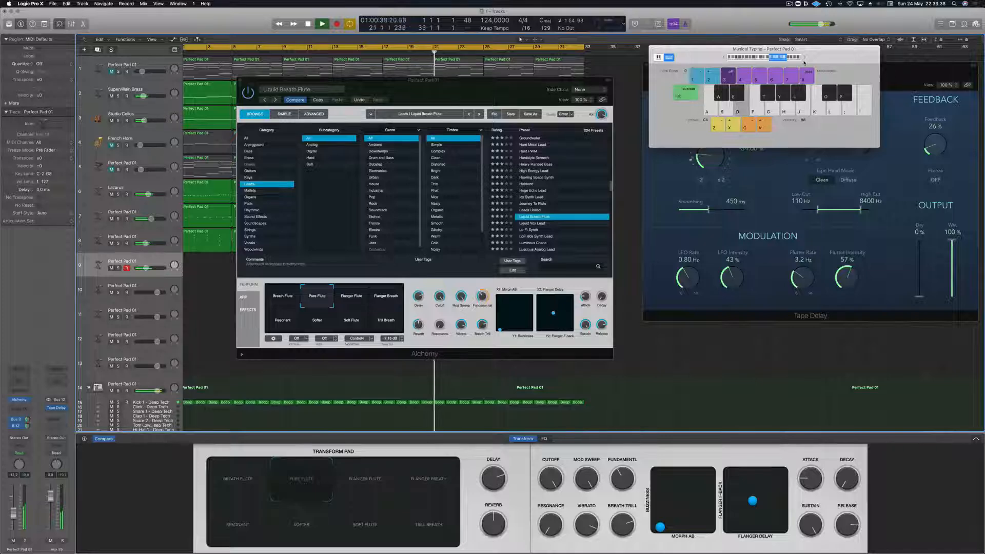
pyautogui.press('a')
pyautogui.press('s')
pyautogui.press('d')
pyautogui.press('f')
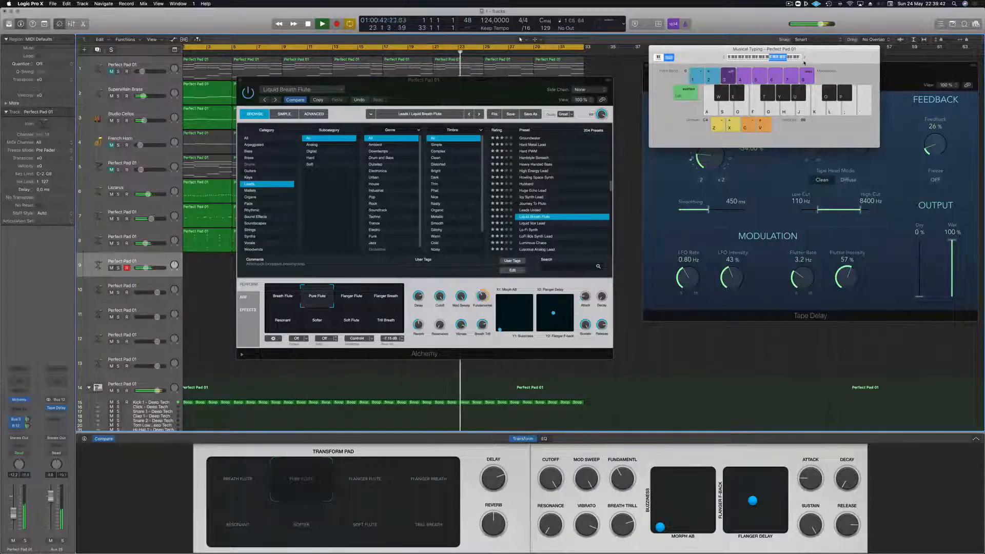
pyautogui.press('a')
pyautogui.press('a')
pyautogui.press('k')
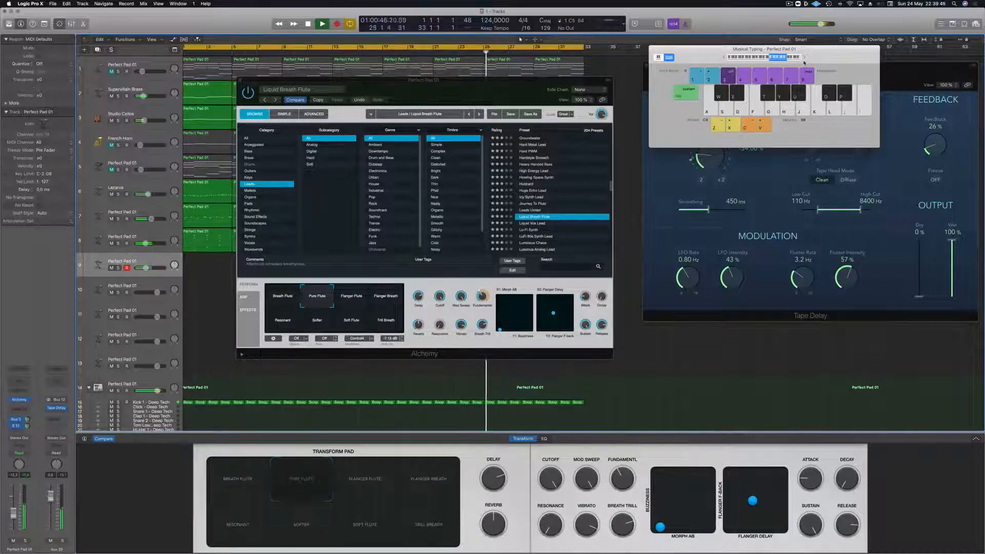
pyautogui.press('a')
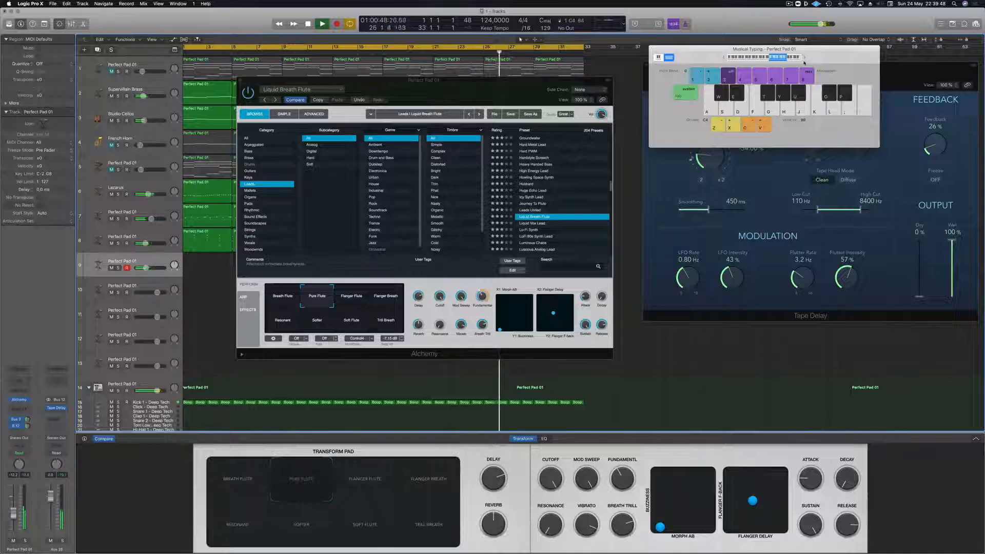
pyautogui.press('h')
pyautogui.press('g')
pyautogui.press('k')
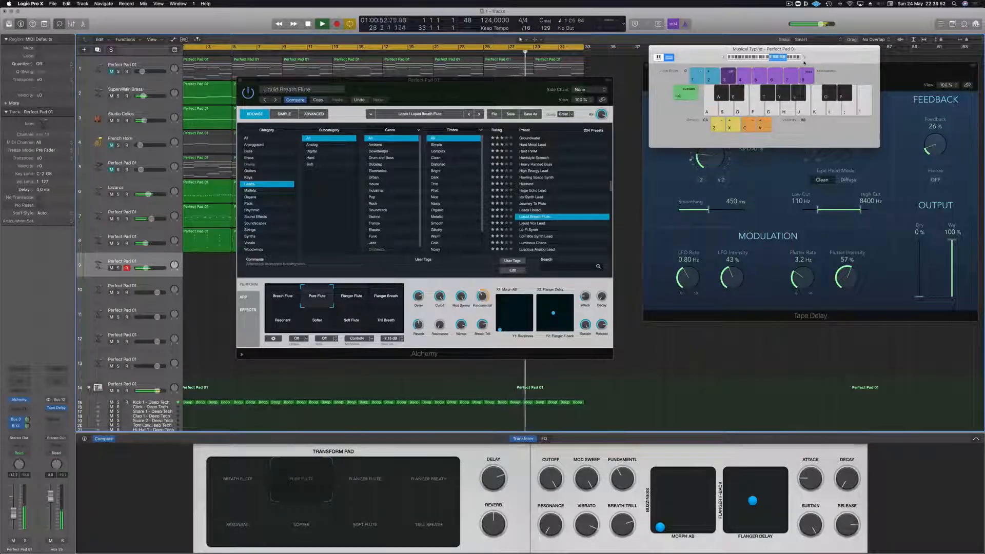
pyautogui.press('a')
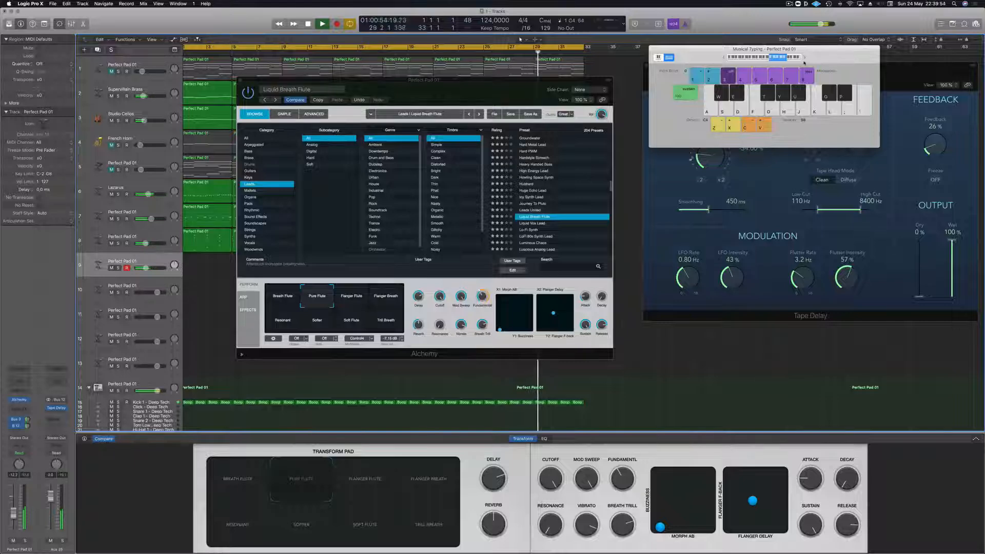
pyautogui.press('g')
pyautogui.press('a')
pyautogui.press('g')
pyautogui.press('a')
pyautogui.press('g')
pyautogui.press('a')
pyautogui.press('g')
pyautogui.press('k')
pyautogui.press('g')
pyautogui.press('a')
pyautogui.press('g')
pyautogui.press('h')
pyautogui.press('a')
pyautogui.press('k')
pyautogui.press('j')
pyautogui.press('g')
pyautogui.press('a')
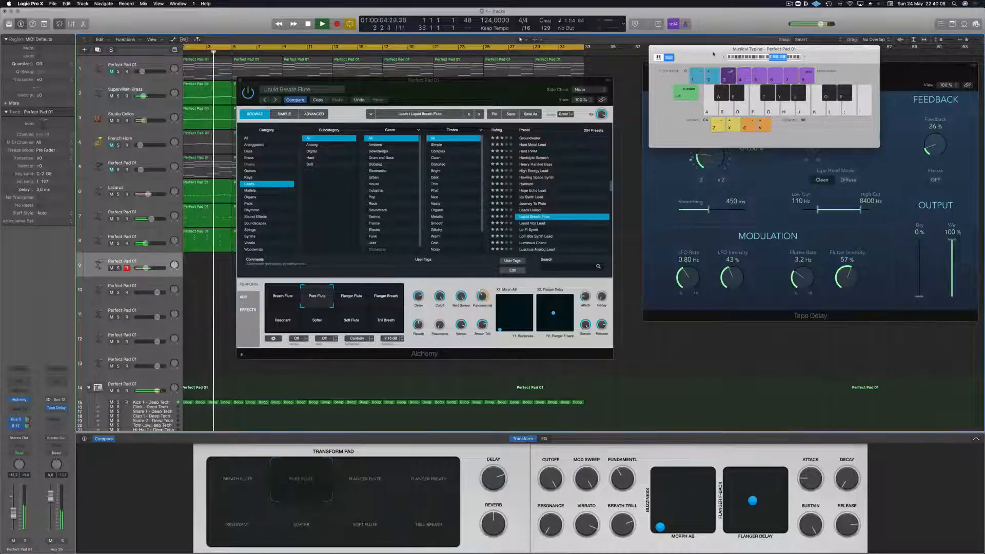
# - Return Musical Typing to octave C3, choose the Breath Flute snapshot and play test phrases
pyautogui.press('a')
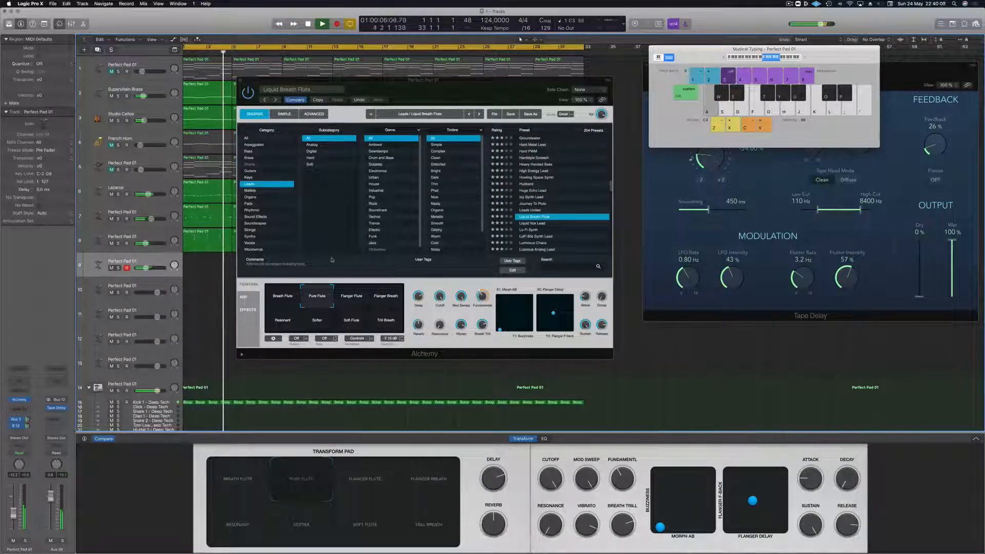
pyautogui.click(279, 294)
pyautogui.press('a')
pyautogui.press('d')
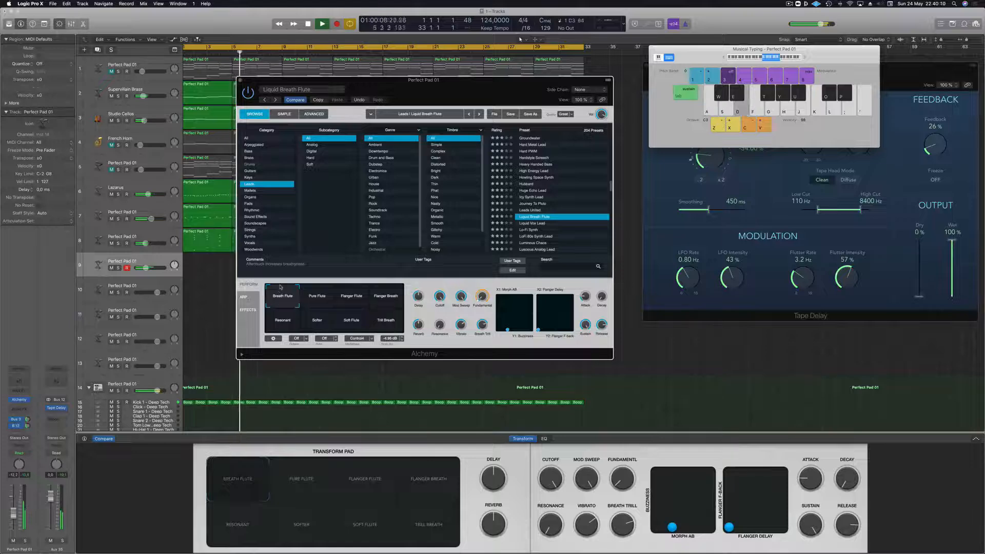
pyautogui.press('j')
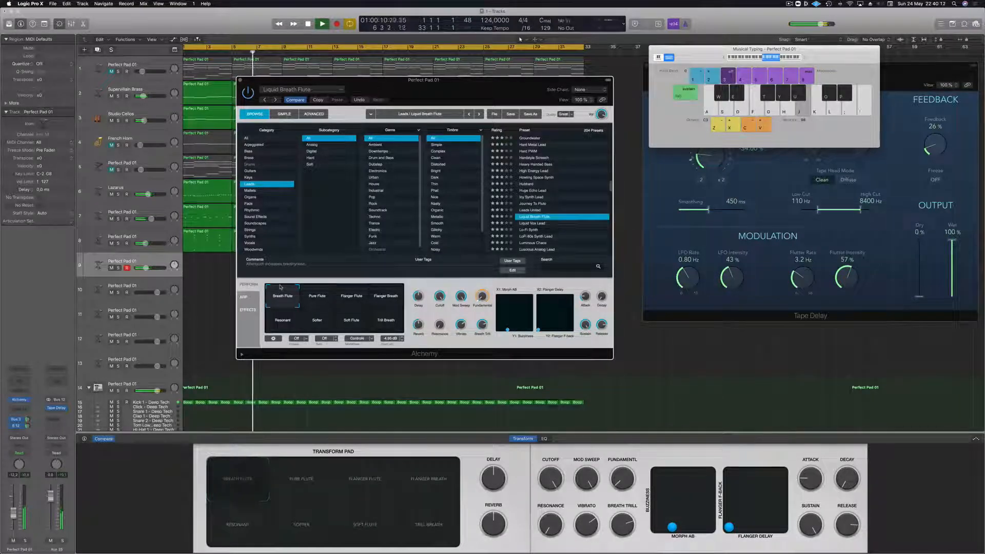
pyautogui.press('h')
pyautogui.press('k')
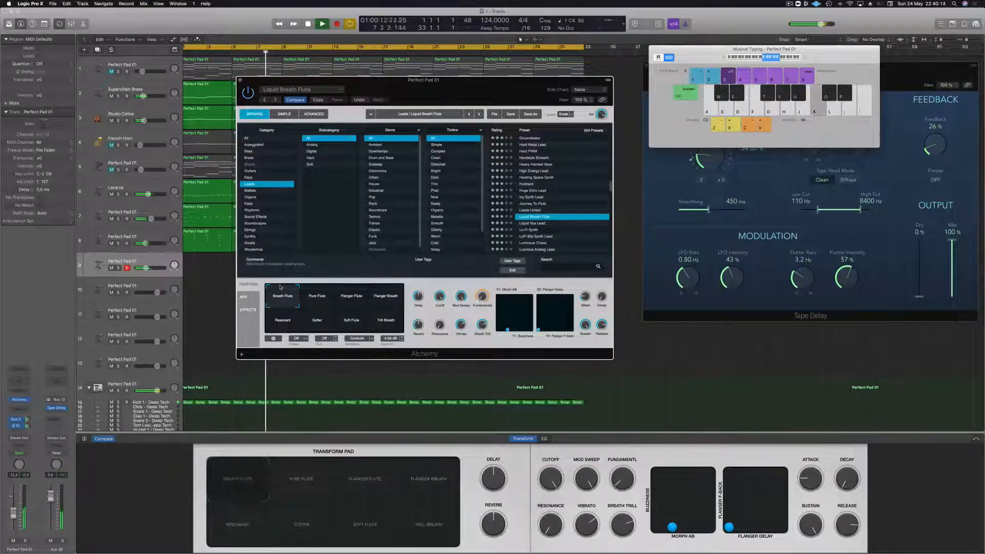
pyautogui.press('l')
pyautogui.press('g')
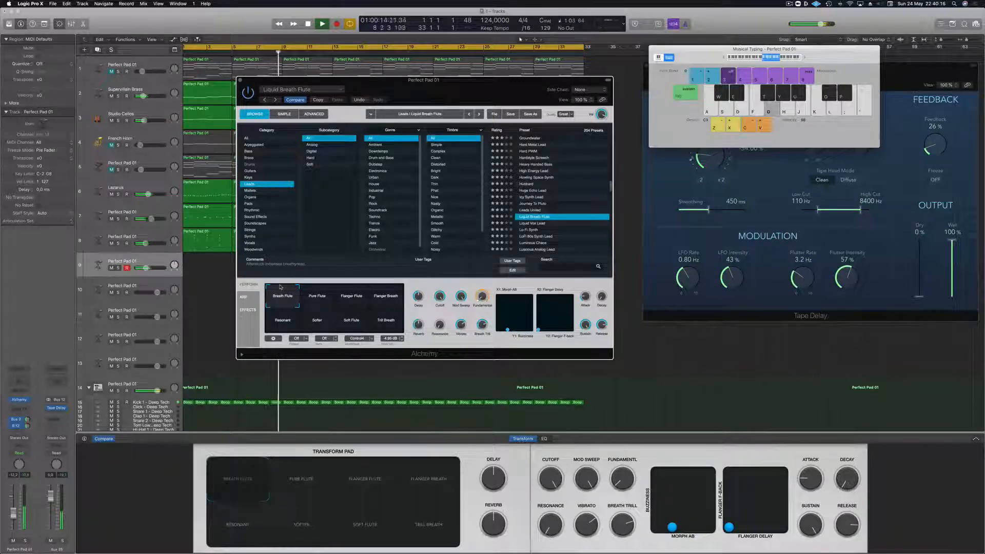
pyautogui.press('g')
pyautogui.press('g')
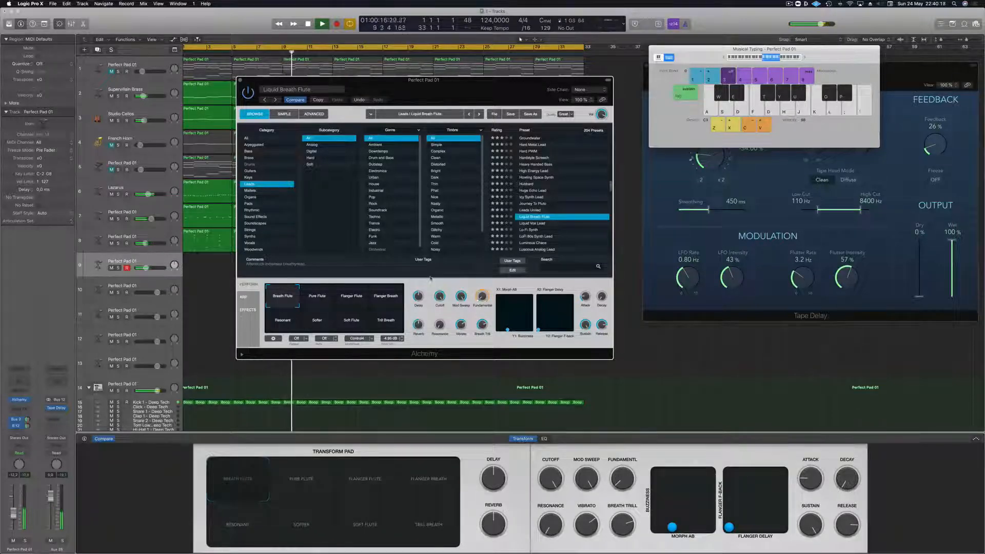
# - Raise track 9's channel volume and check the Breath Flute level with a few notes
pyautogui.press('g')
pyautogui.press('g')
pyautogui.moveTo(15, 511); pyautogui.dragTo(16, 503)
pyautogui.press('g')
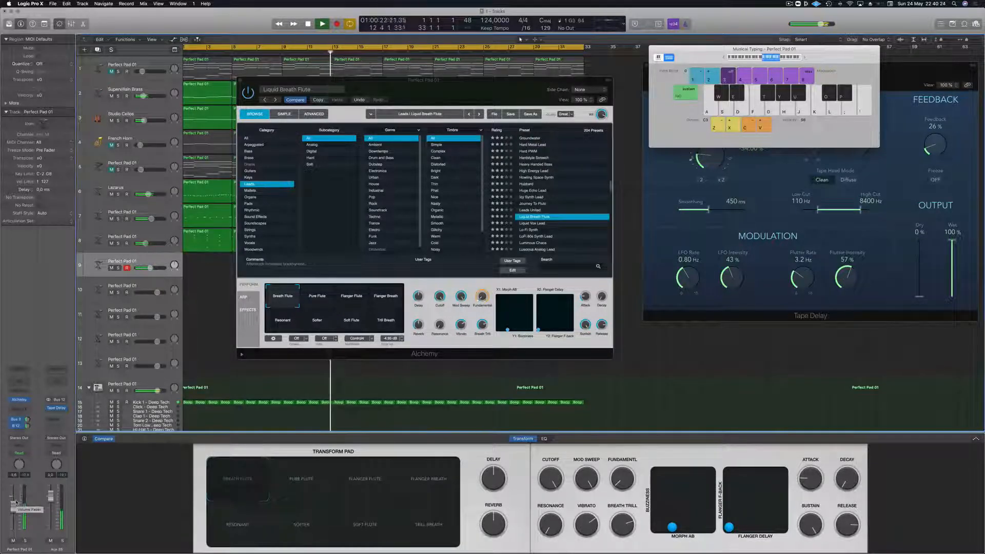
pyautogui.press('a')
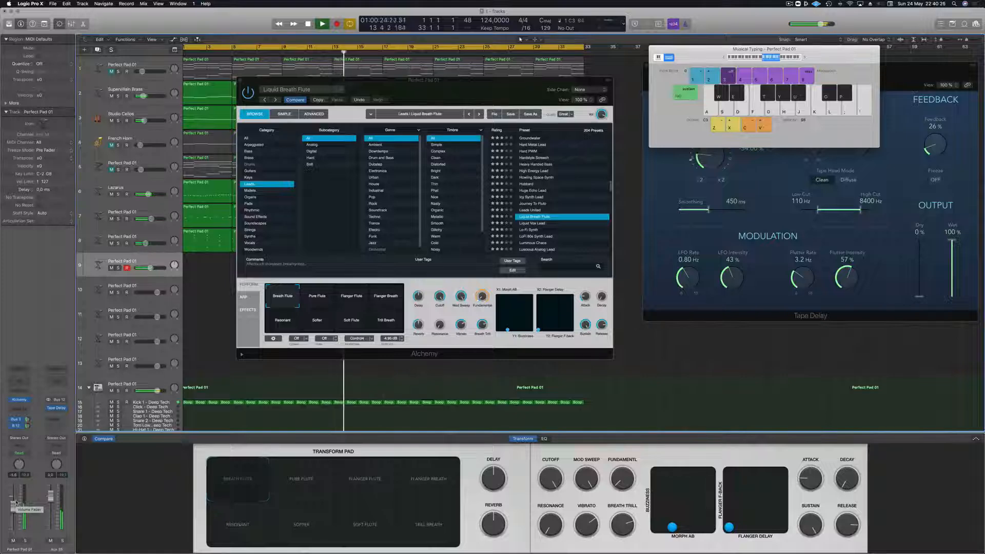
pyautogui.press('g')
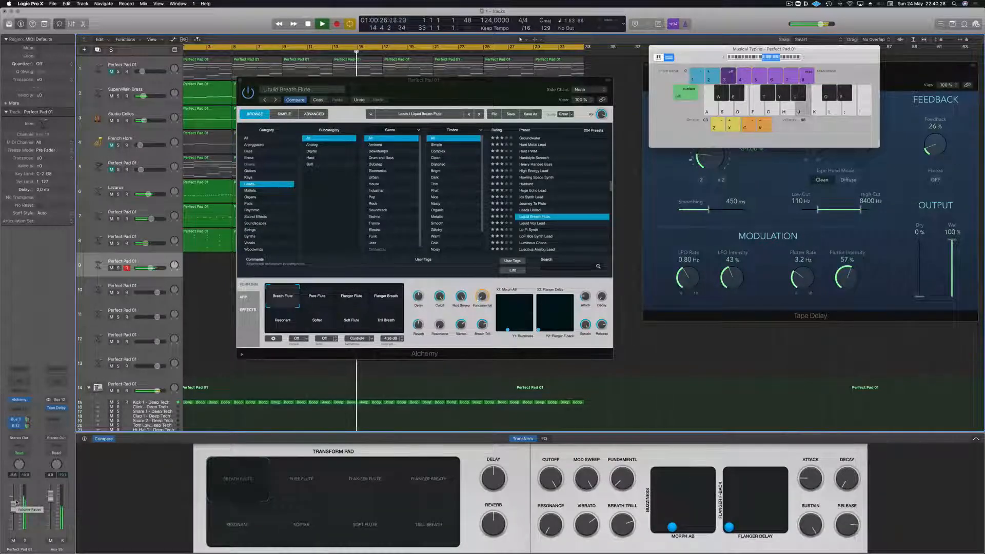
# - Audition the Liquid Vox Lead, Lo-Fi Synth and LoFi 80s Synth Lead presets on track 9 with test notes
pyautogui.click(534, 224)
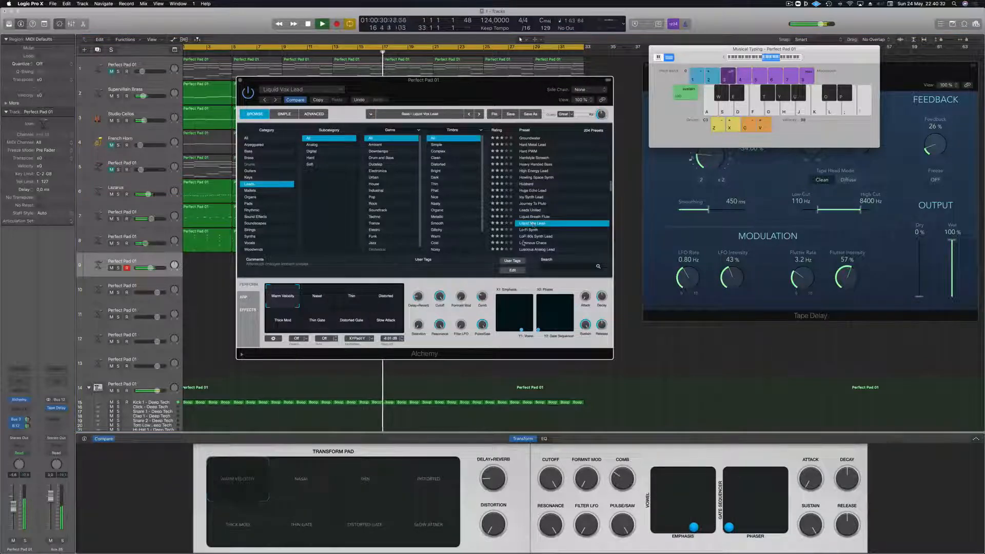
pyautogui.click(534, 230)
pyautogui.press('g')
pyautogui.press('j')
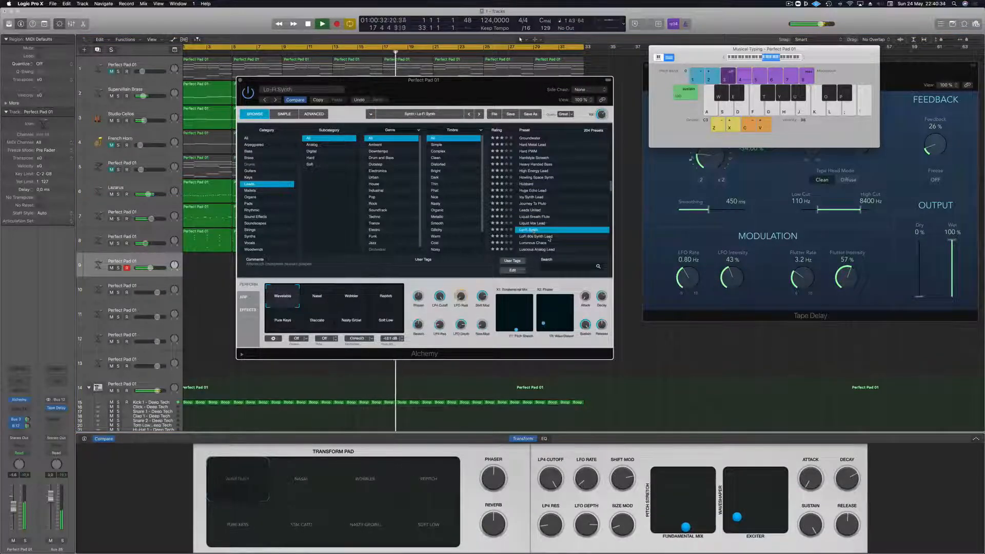
pyautogui.click(536, 236)
pyautogui.scroll(-8, 561, 214)
pyautogui.press('h')
pyautogui.scroll(6, 562, 214)
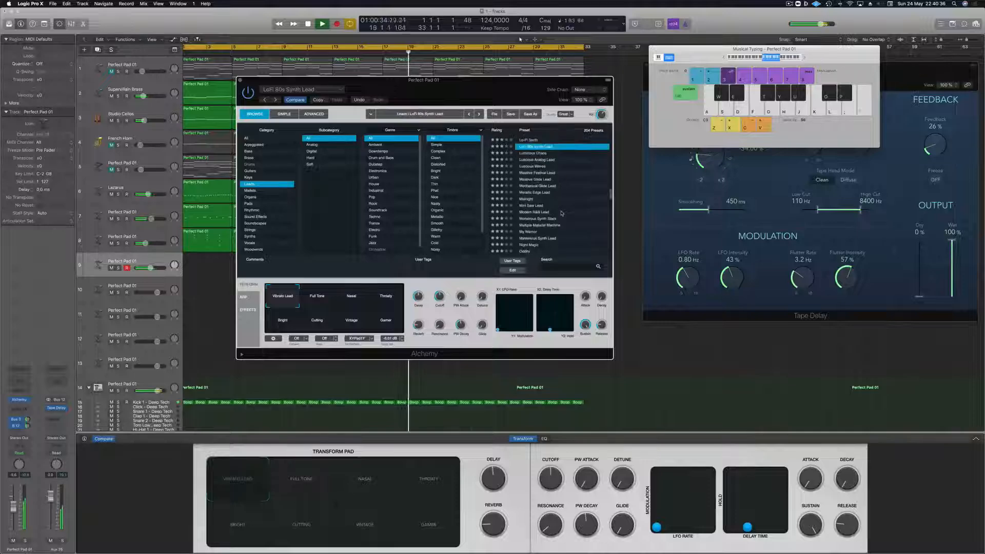
pyautogui.press('d')
pyautogui.press('g')
pyautogui.press('h')
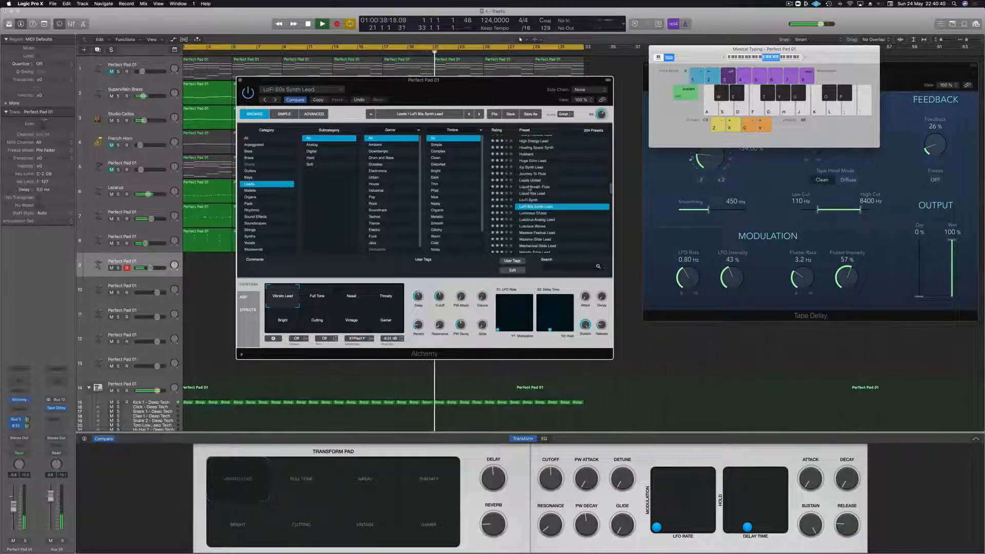
# - Reload the Liquid Breath Flute preset, lower track 9's channel volume and rehearse short phrases over the loop
pyautogui.click(533, 187)
pyautogui.press('g')
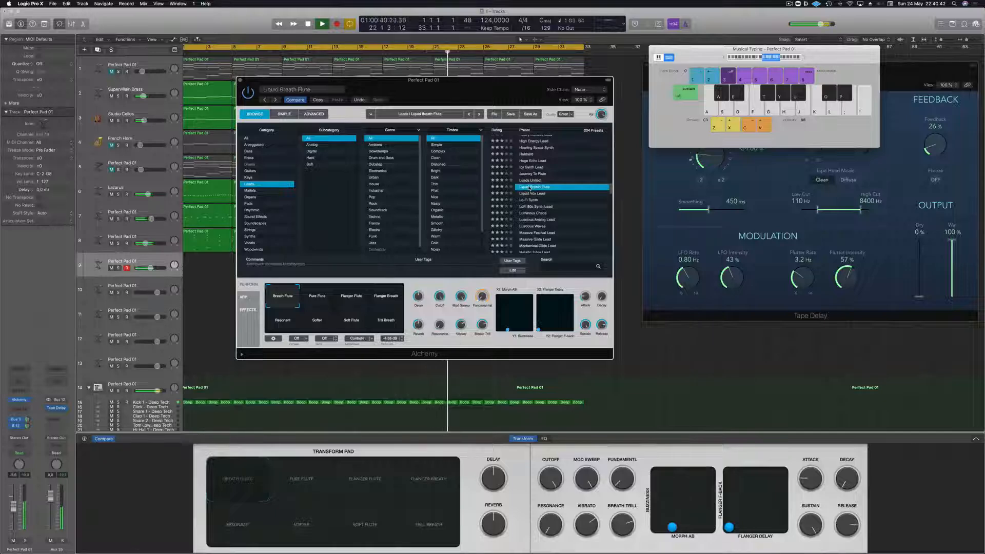
pyautogui.press('g')
pyautogui.press('u')
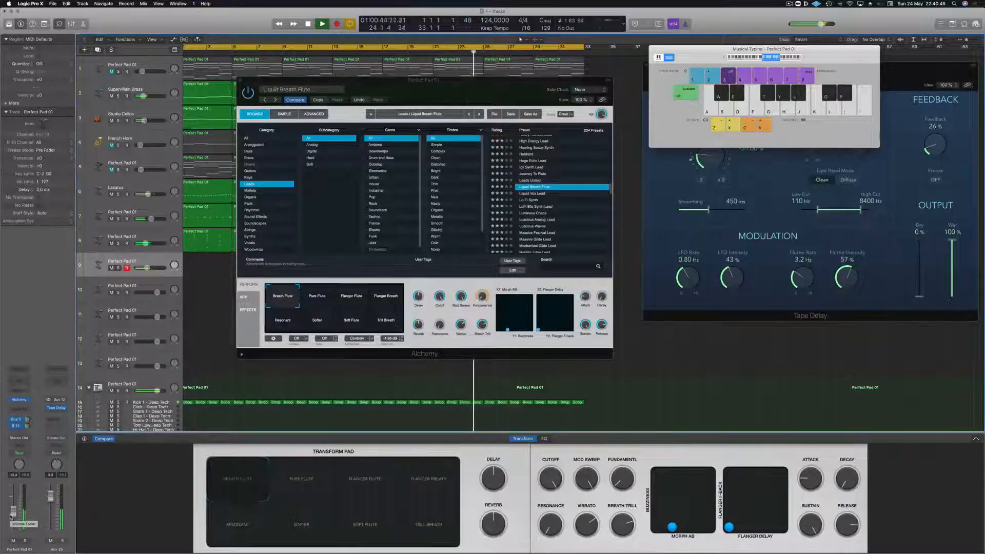
pyautogui.press('g')
pyautogui.press('h')
pyautogui.press('d')
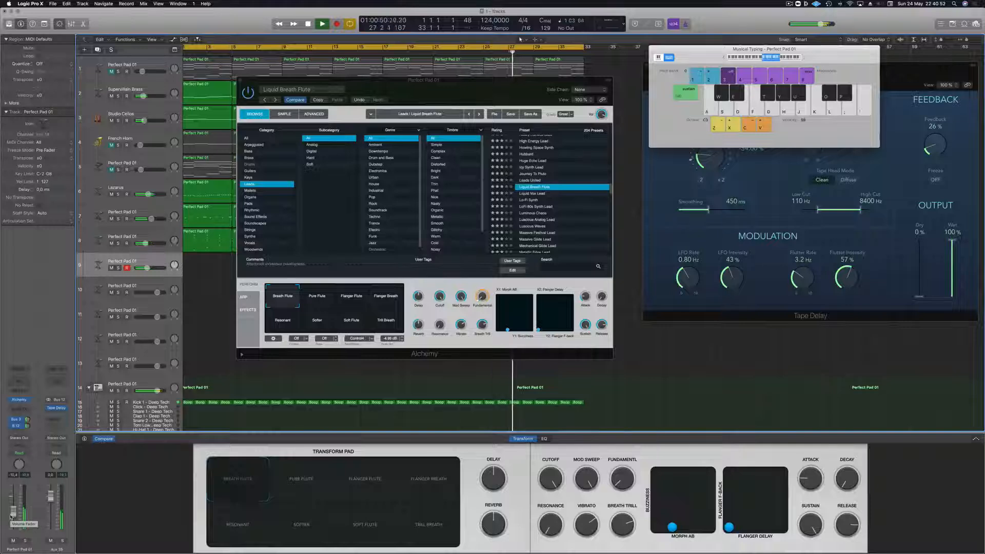
pyautogui.press('g')
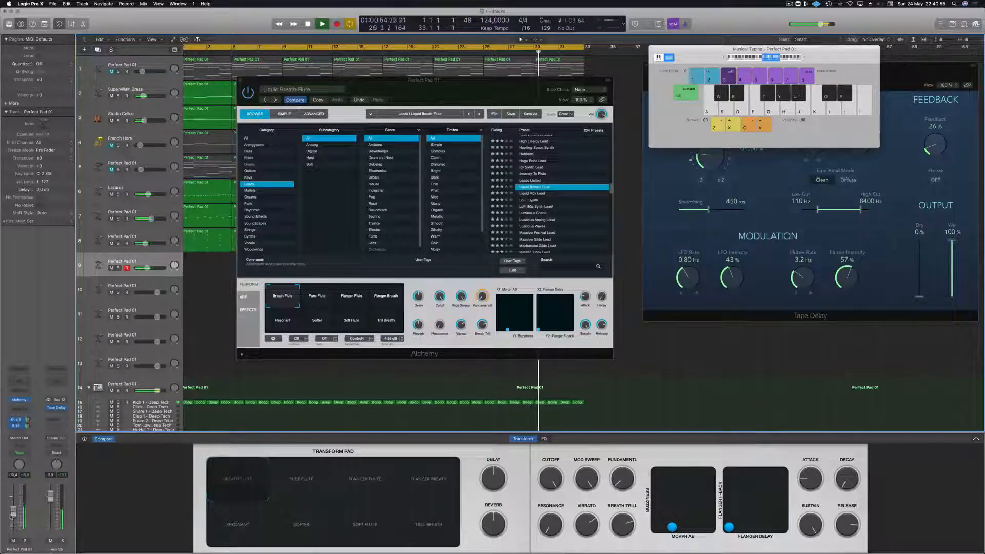
pyautogui.press('a')
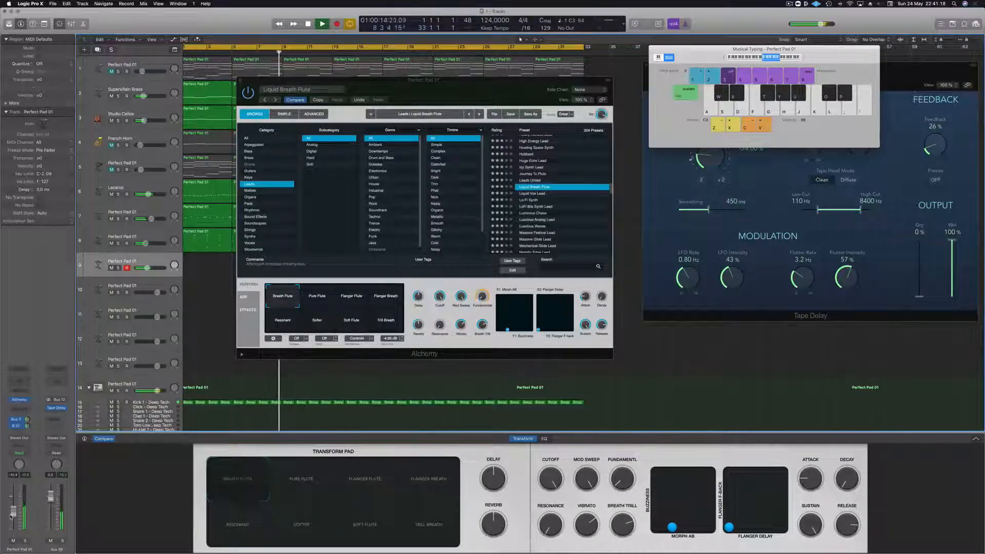
# - Rehearse the flute phrase from bar 8 and start recording on track 9 around bar 11
pyautogui.press('a')
pyautogui.press('g')
pyautogui.press('a')
pyautogui.press('r')
pyautogui.press('g')
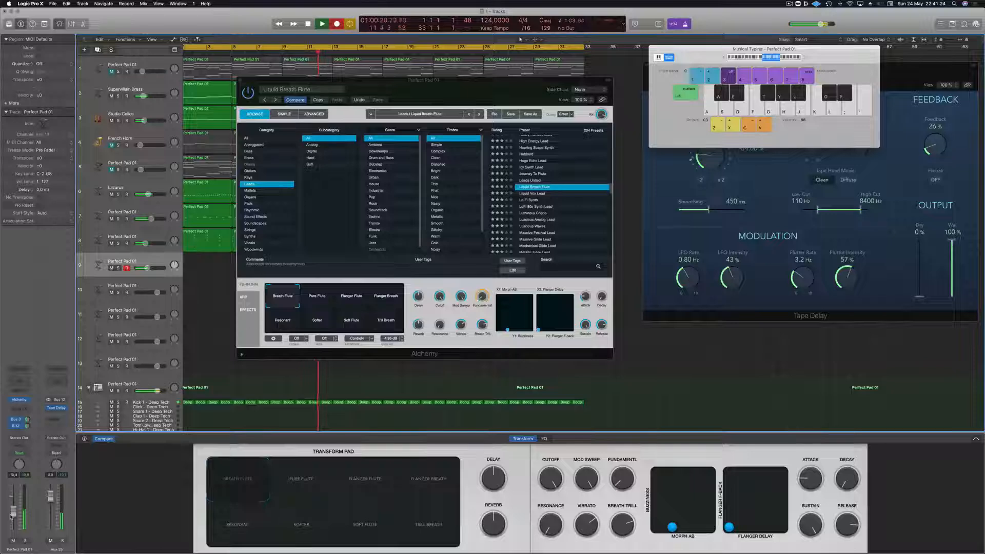
# - Record the flute melody on track 9 with C3, G3 and C4 notes through the end of bar 32
pyautogui.press('a')
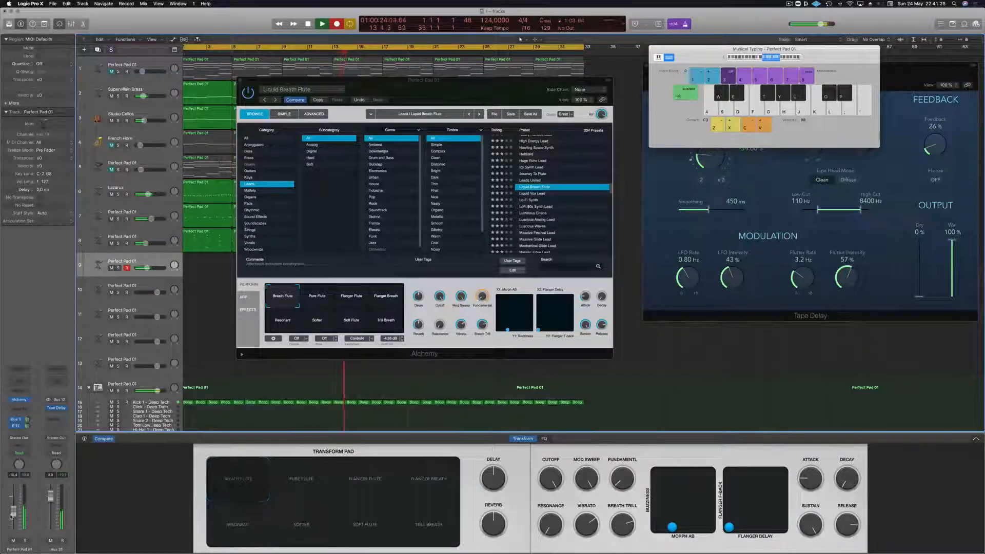
pyautogui.press('k')
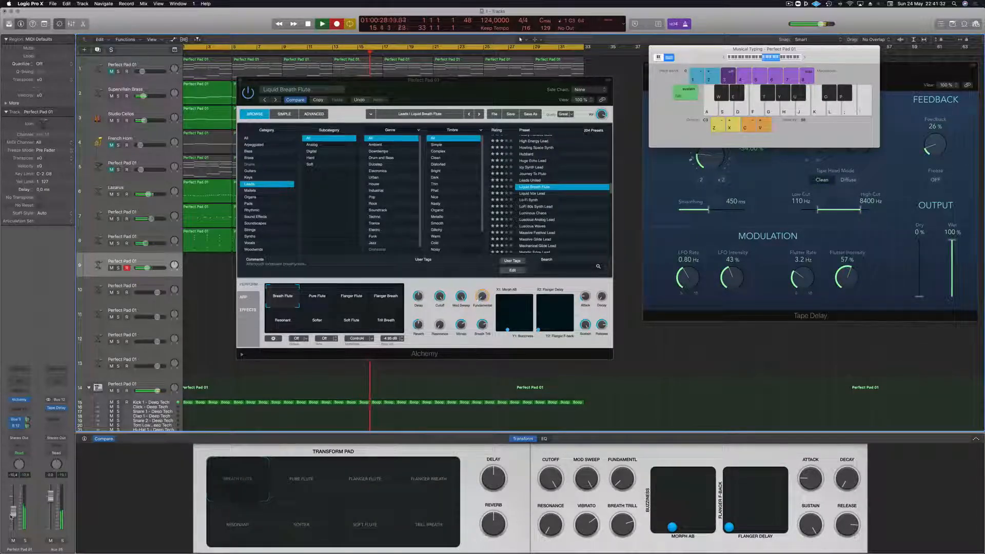
pyautogui.press('a')
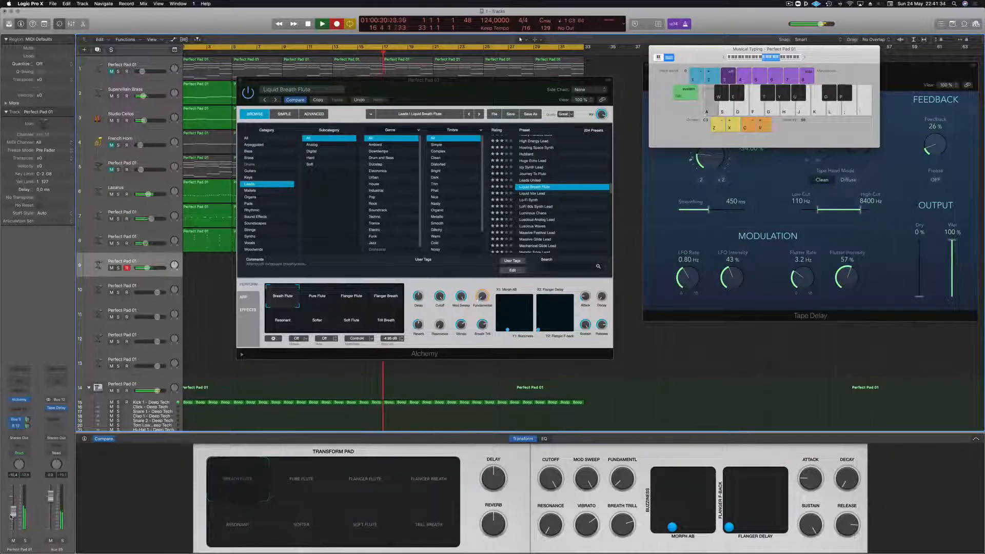
pyautogui.press('k')
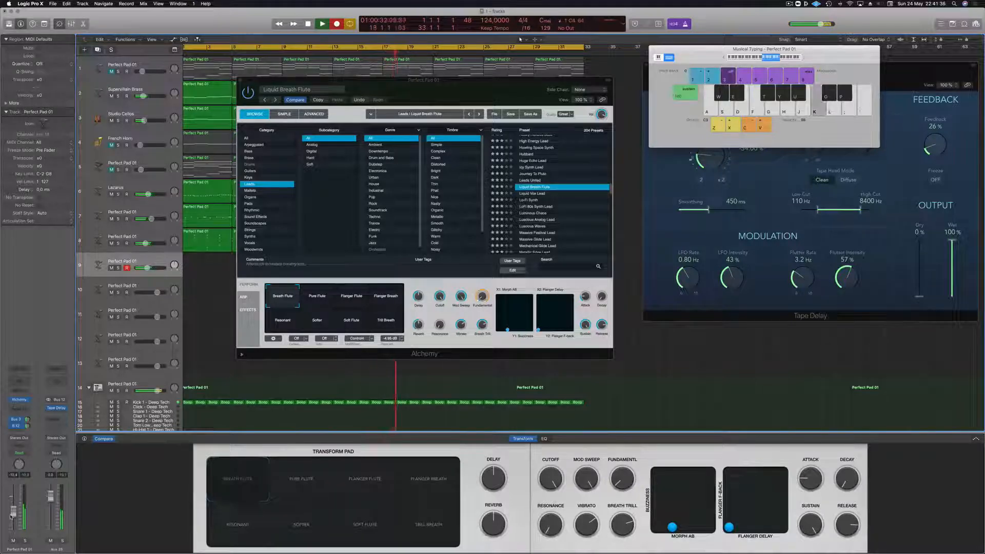
pyautogui.press('a')
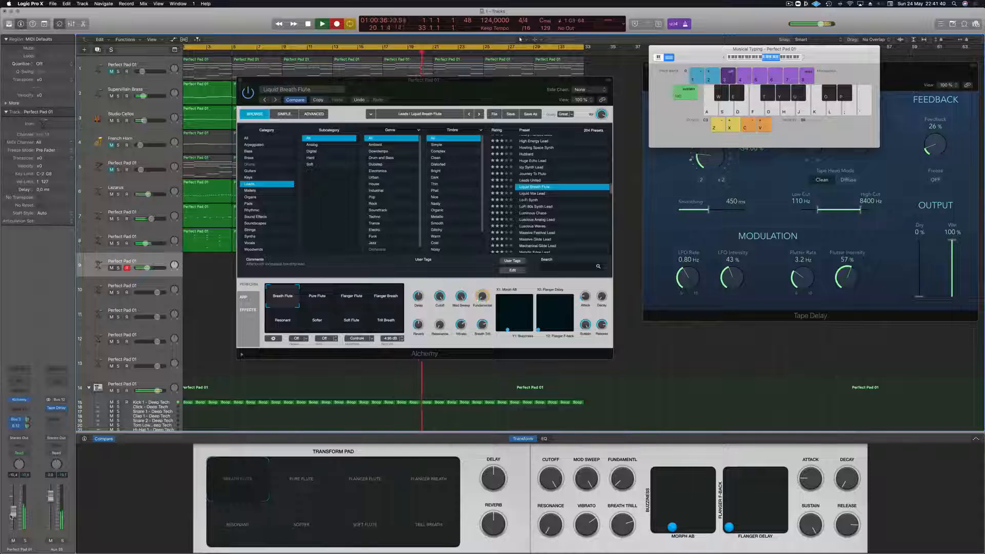
pyautogui.press('a')
pyautogui.press('k')
pyautogui.press('g')
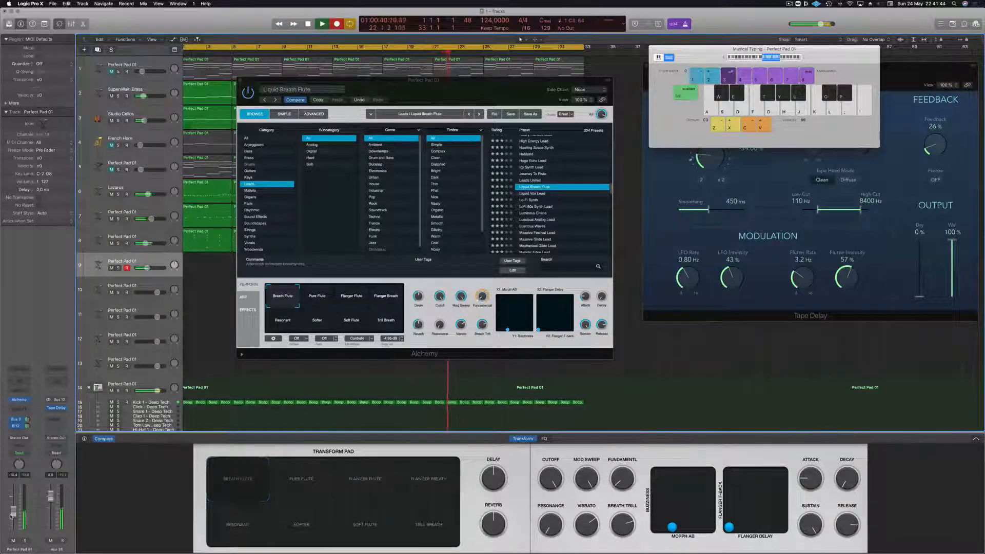
pyautogui.press('k')
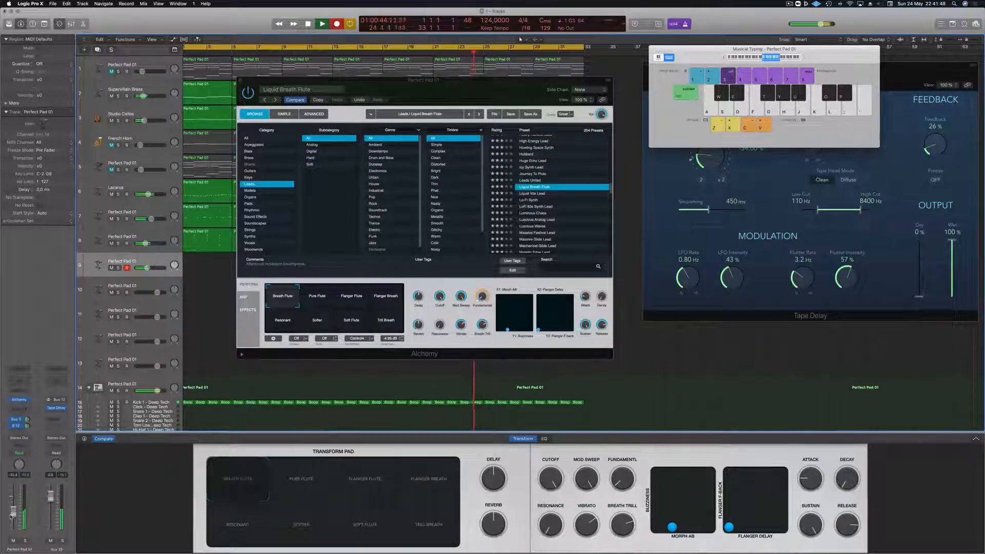
pyautogui.press('a')
pyautogui.press('k')
pyautogui.press('a')
pyautogui.press('g')
pyautogui.press('k')
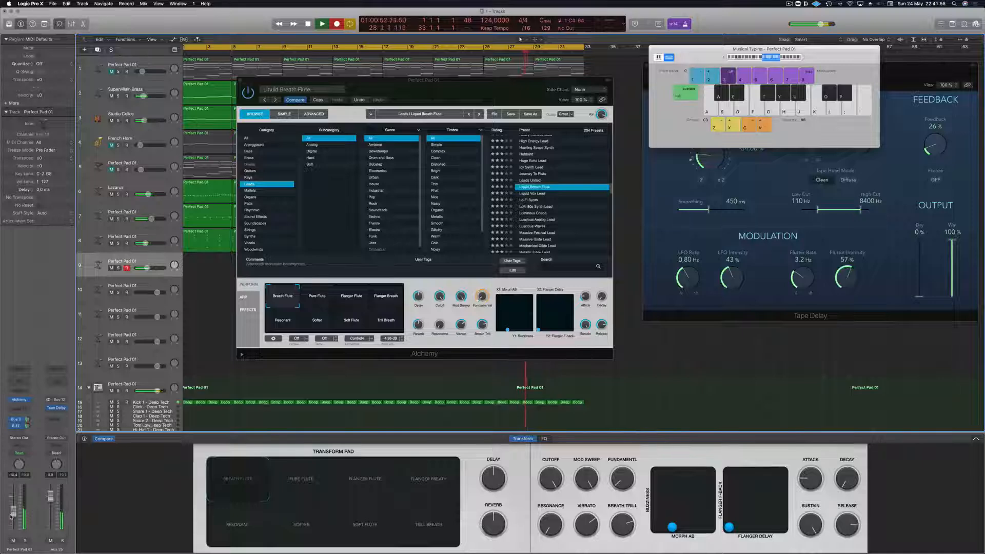
pyautogui.press('g')
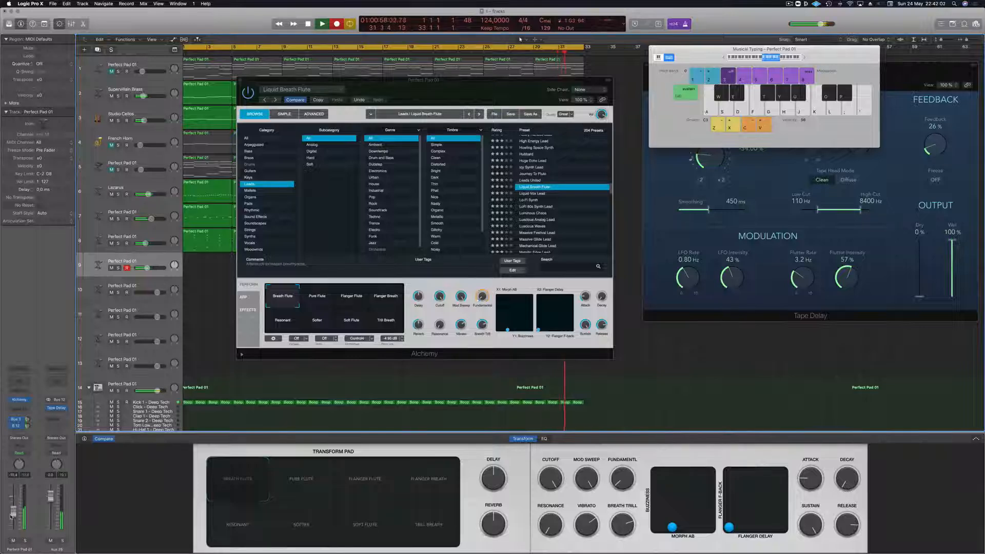
pyautogui.press('a')
pyautogui.press('g')
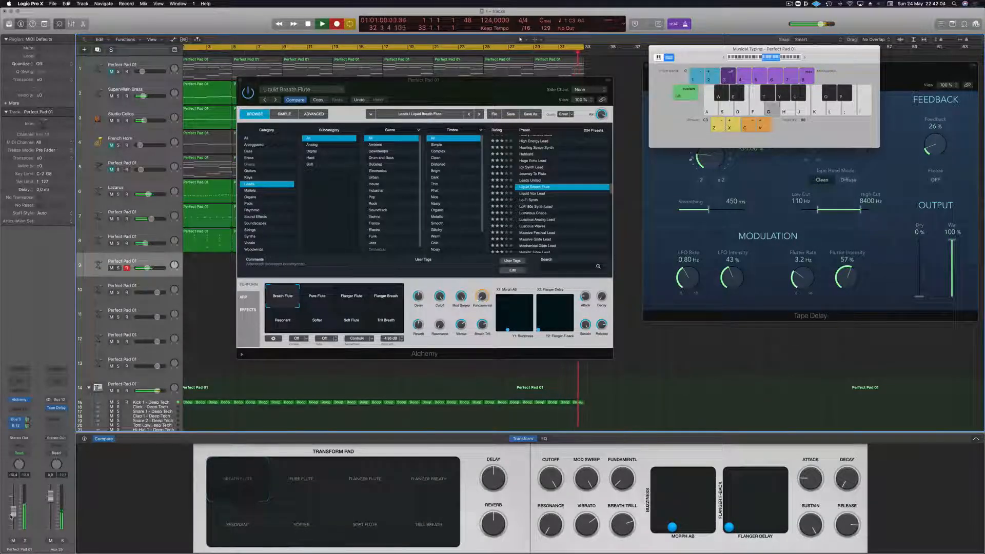
# - Continue recording the flute phrase from bar 1 to about bar 6, stop recording and play back from the start
pyautogui.press('k')
pyautogui.press('g')
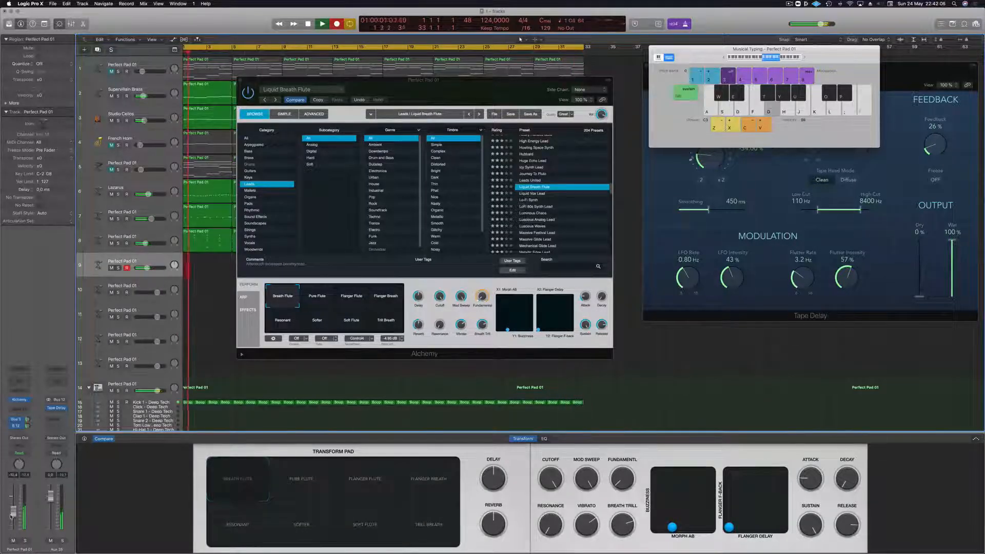
pyautogui.press('a')
pyautogui.press('g')
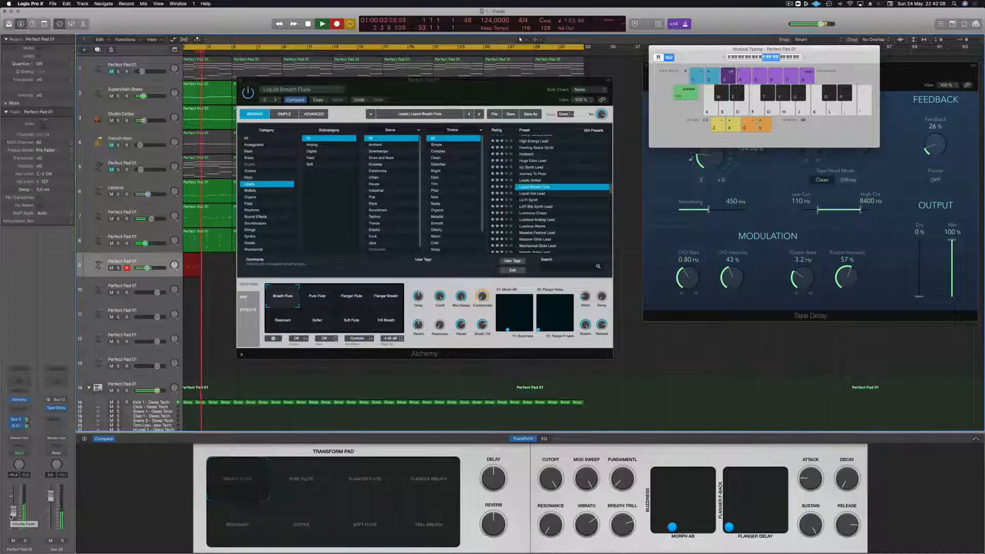
pyautogui.press('g')
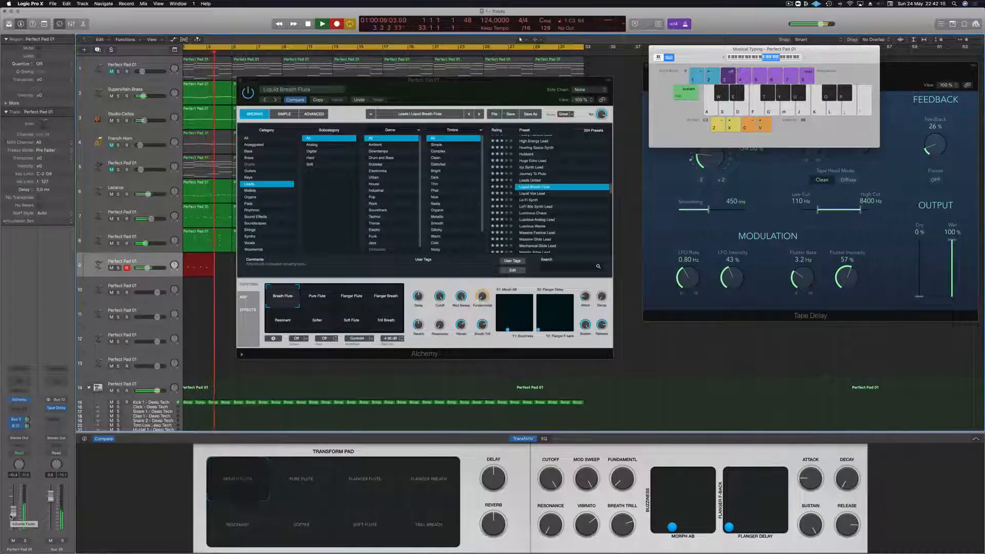
pyautogui.press('a')
pyautogui.press('g')
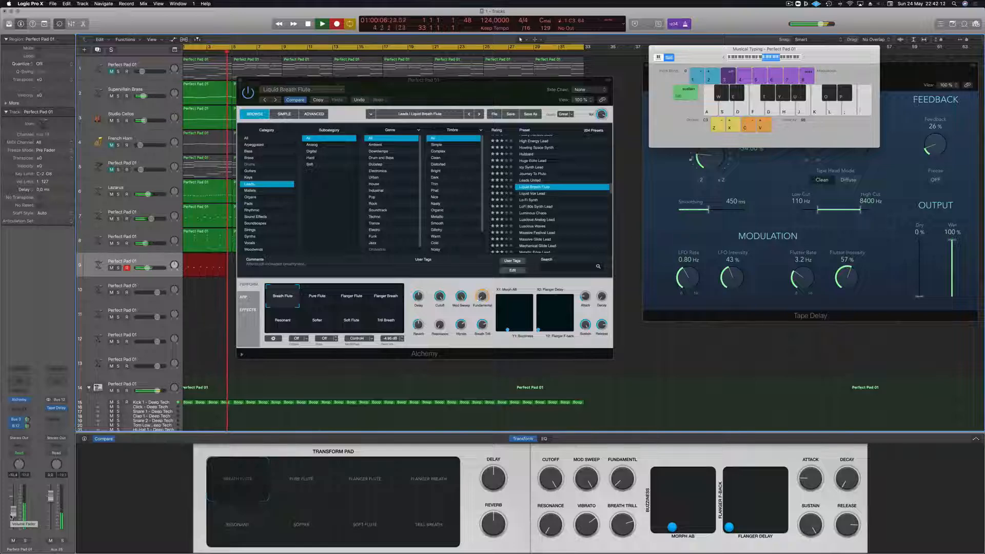
pyautogui.press('k')
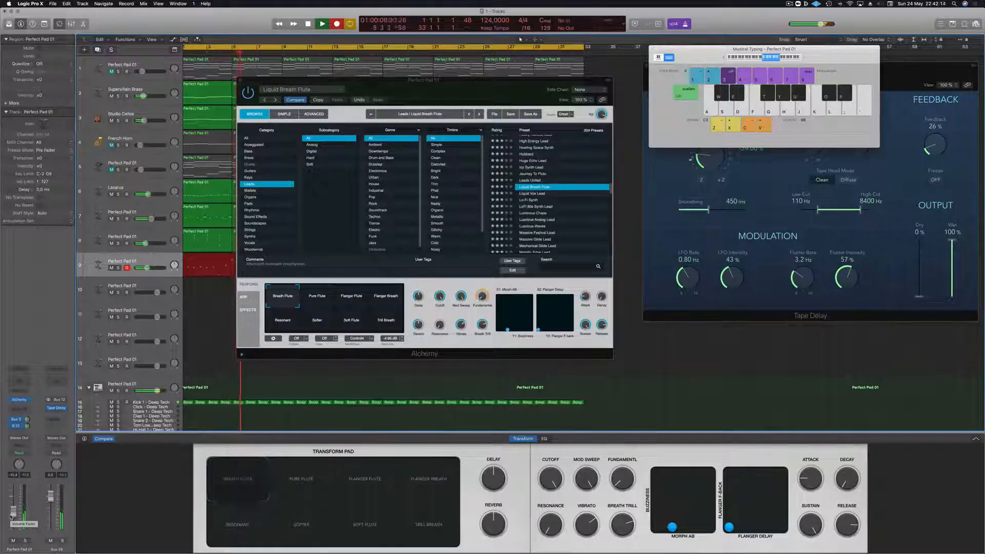
pyautogui.press('space')
pyautogui.press('space')
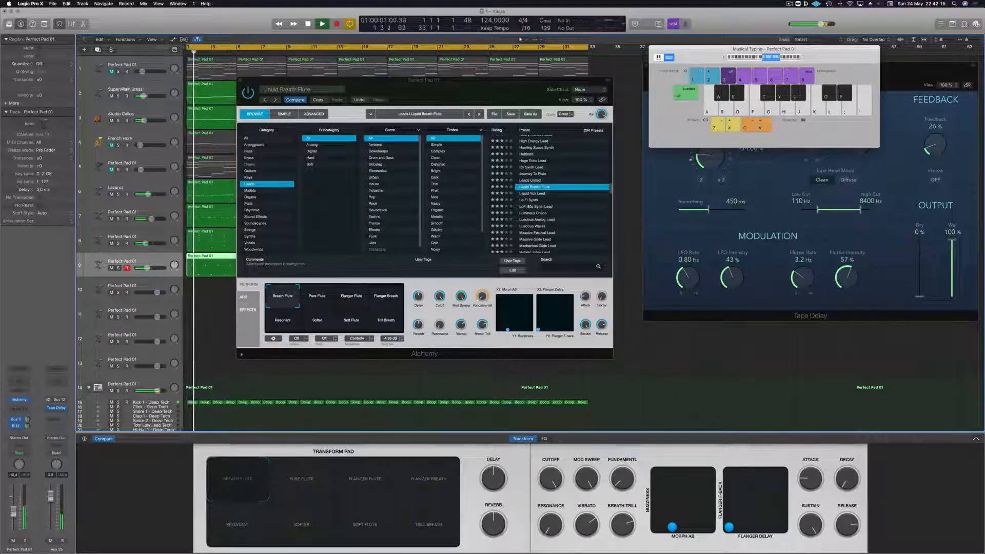
# - Move the Alchemy window off the arrangement and open the long flute region on track 9 in the Piano Roll
pyautogui.moveTo(458, 81); pyautogui.dragTo(864, 95)
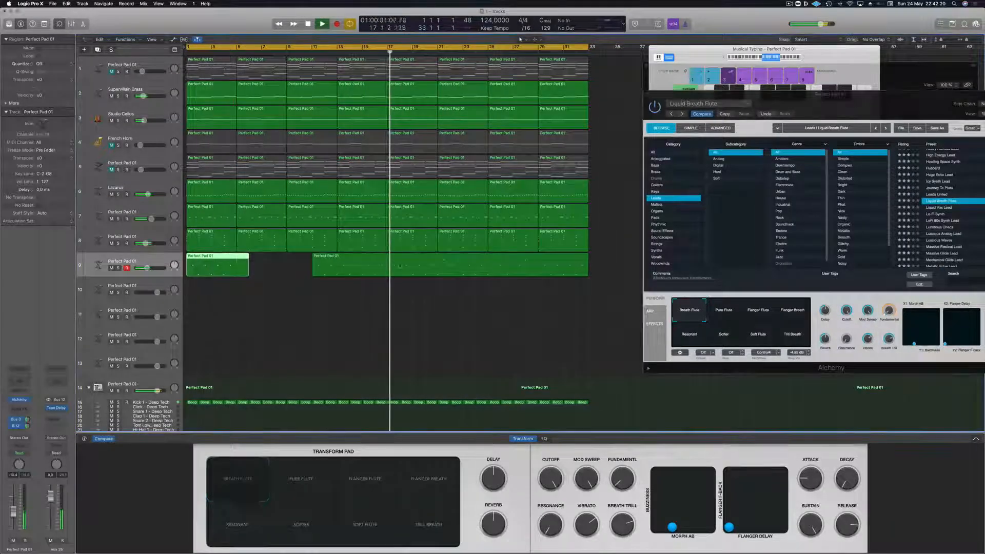
pyautogui.click(380, 261)
pyautogui.doubleClick(380, 262)
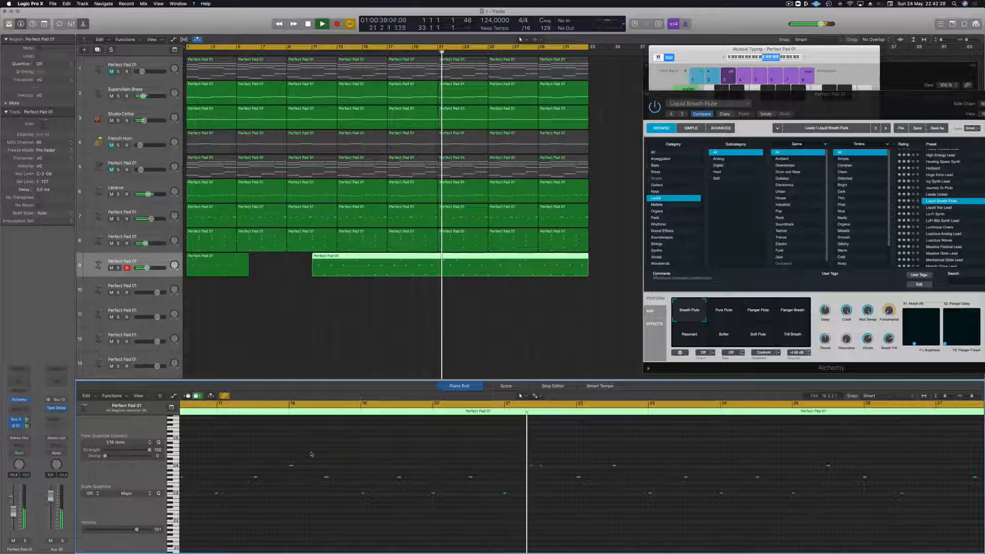
pyautogui.hscroll(-4, 295, 457)
pyautogui.hscroll(-3, 298, 441)
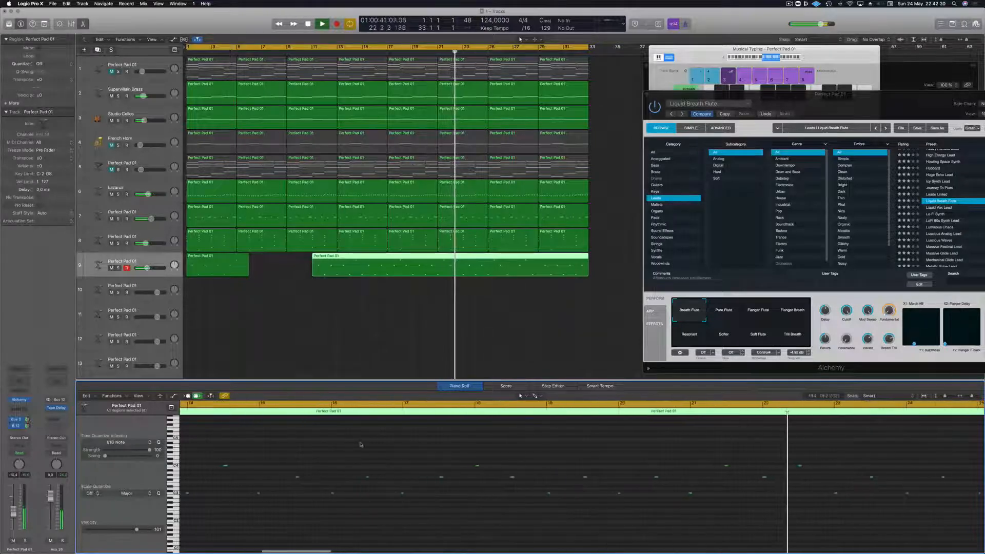
# - Play the long flute region from bar 15 and quantize all its notes to 1/16 notes
pyautogui.click(303, 405)
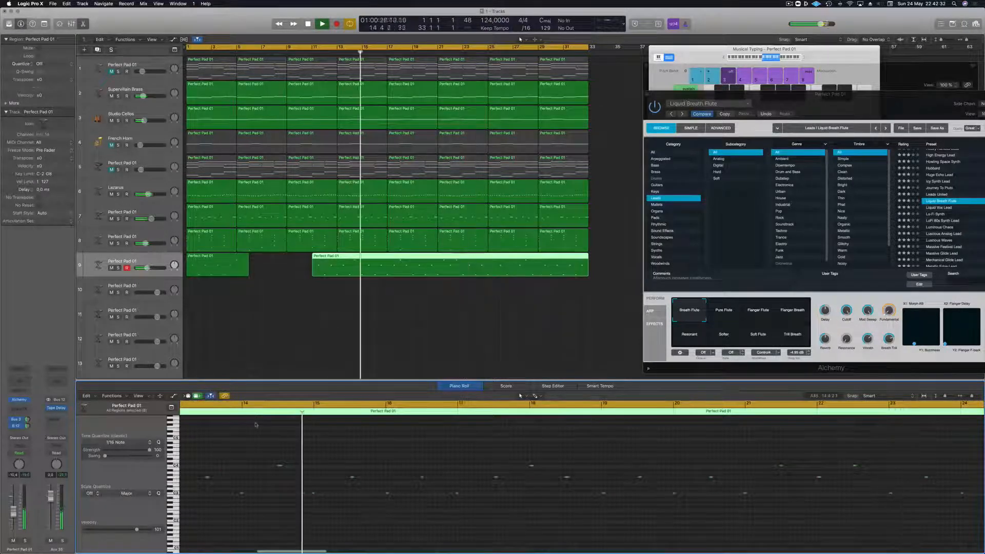
pyautogui.hscroll(-2, 290, 447)
pyautogui.hscroll(-1, 290, 447)
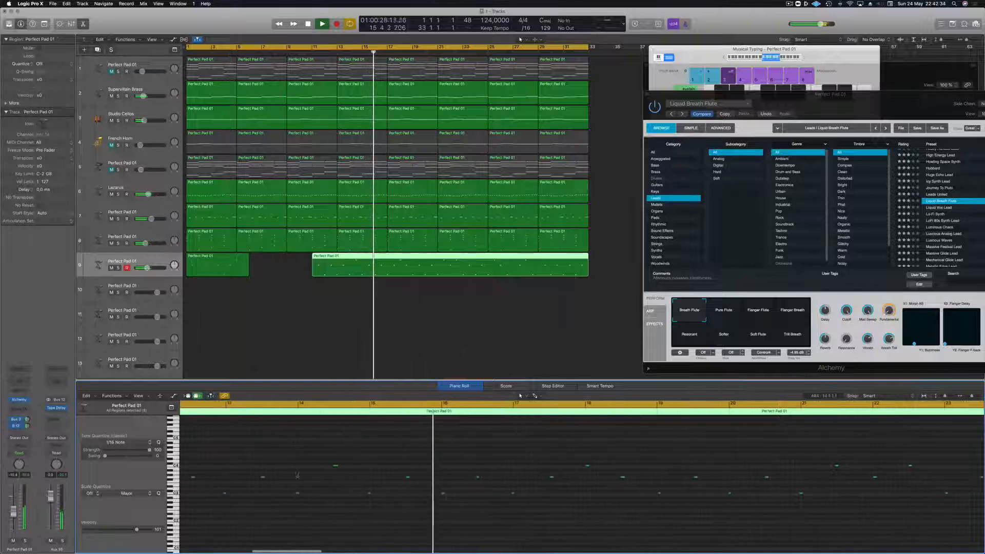
pyautogui.press('super+a')
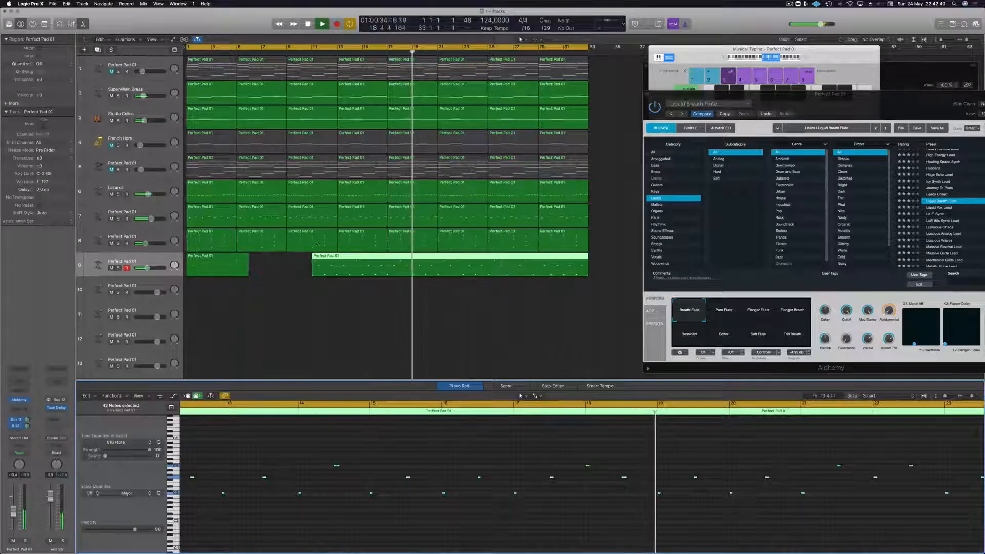
# - Split the long flute region at bar 14, then delete its leading piece and the short region starting at bar 1
pyautogui.keyDown('super'); pyautogui.doubleClick(350, 257); pyautogui.keyUp('super')
pyautogui.click(336, 256)
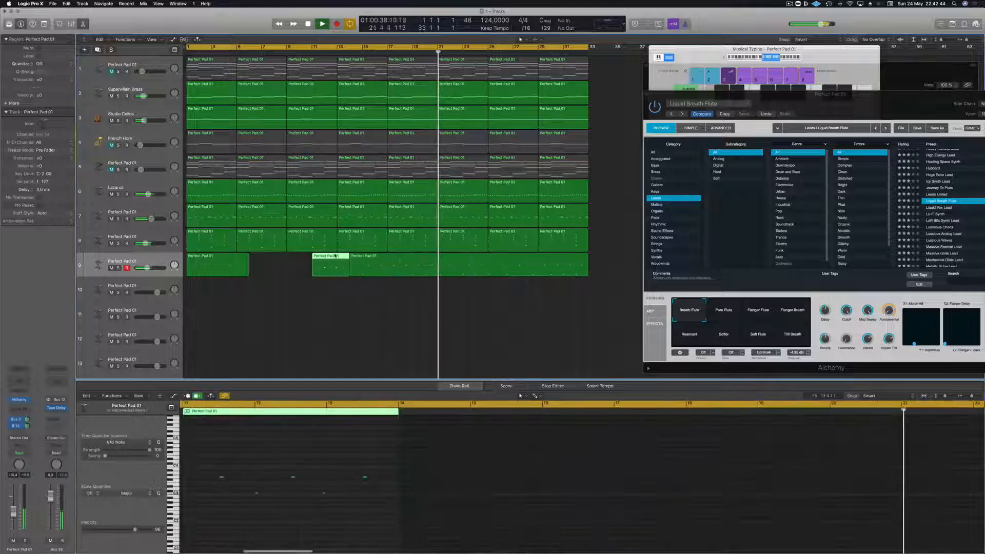
pyautogui.press('Delete')
pyautogui.click(239, 263)
pyautogui.press('Delete')
# - Move the remaining flute region to bar 1 and replay the loop from the beginning
pyautogui.moveTo(380, 264); pyautogui.dragTo(216, 265)
pyautogui.press('space')
pyautogui.press('Return')
pyautogui.press('space')
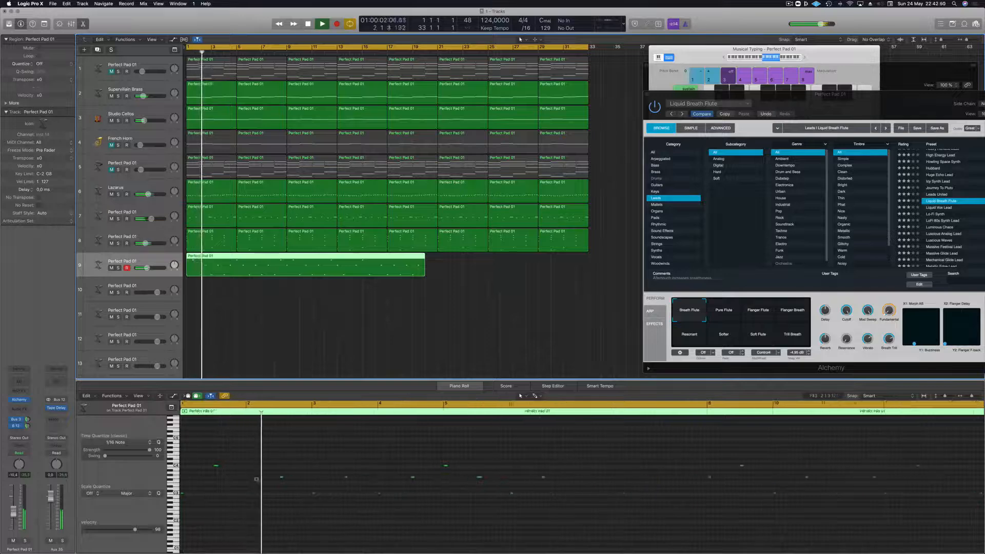
pyautogui.scroll(-2, 286, 345)
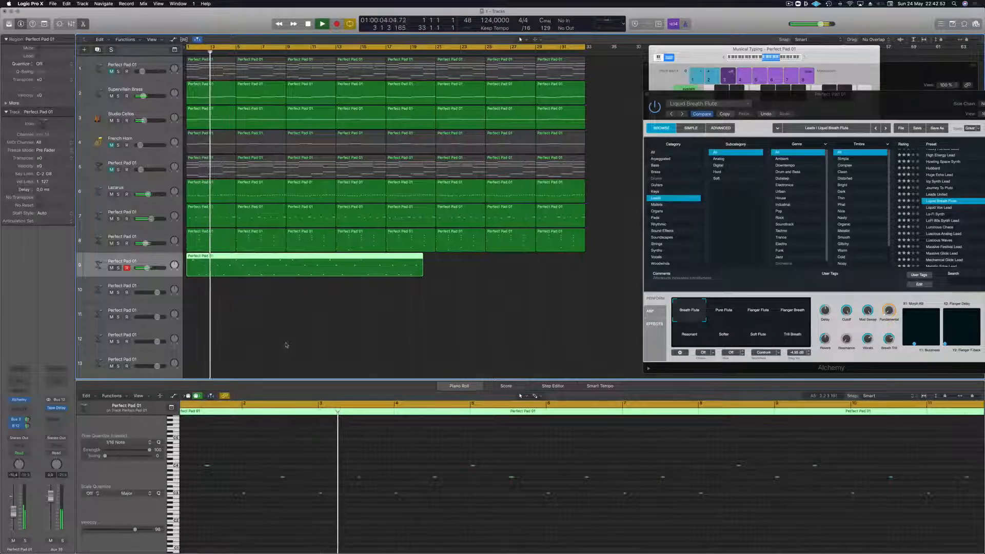
pyautogui.press('Return')
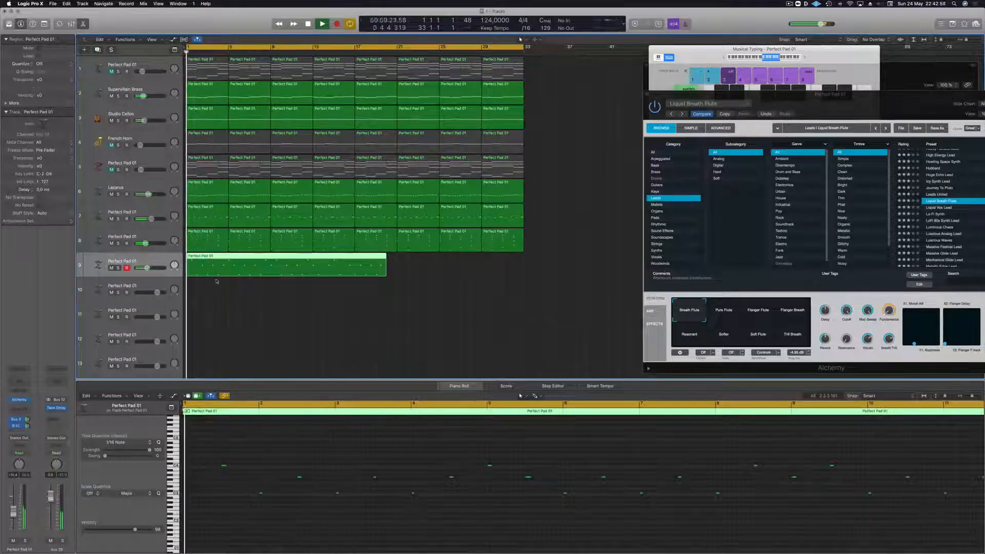
# - Try splitting the flute region midway through bar 2, removing the front piece and moving the rest to bar 1
pyautogui.click(203, 262)
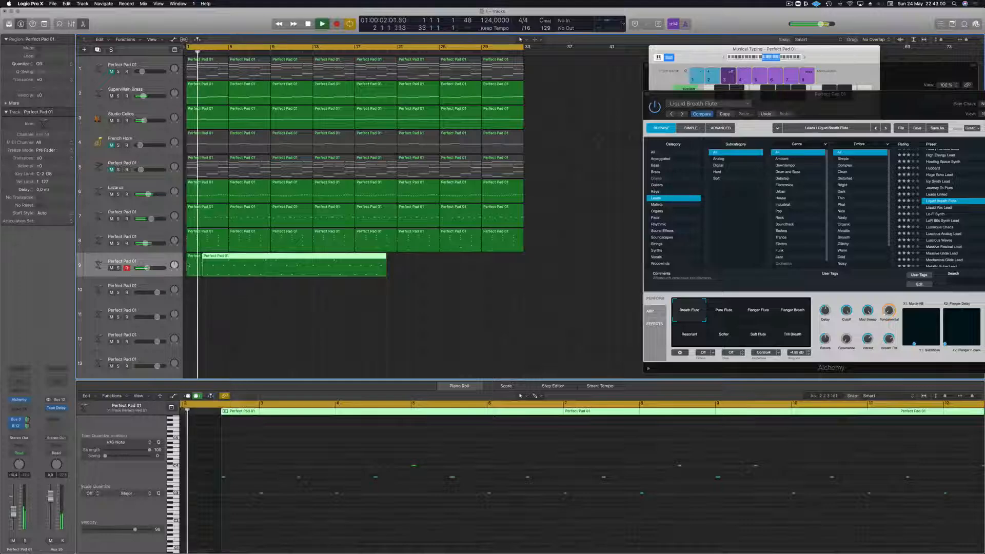
pyautogui.click(188, 264)
pyautogui.moveTo(299, 254); pyautogui.dragTo(253, 255)
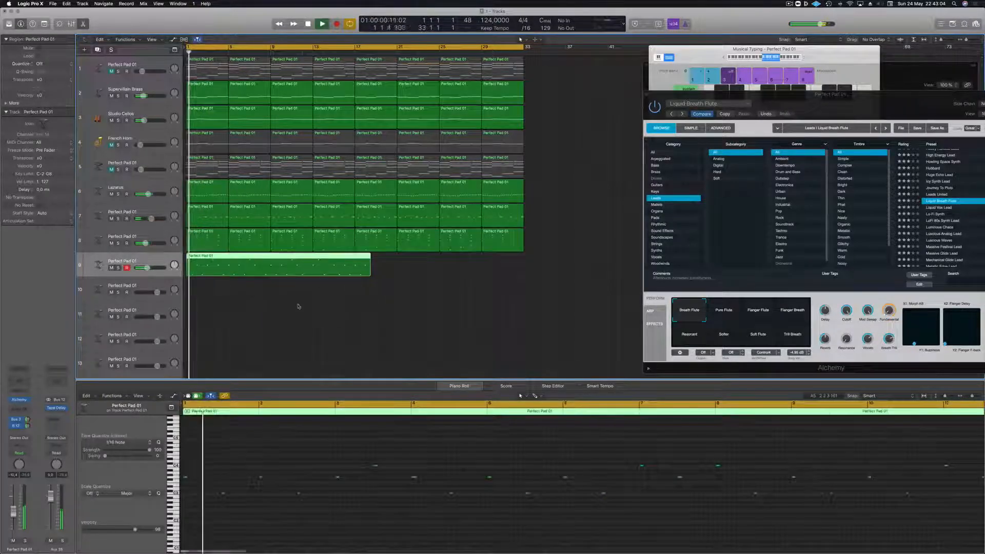
# - Undo the flute region's move, the deletion of its front piece and the split, checking playback from the start
pyautogui.click(293, 298)
pyautogui.press('super+z')
pyautogui.press('Return')
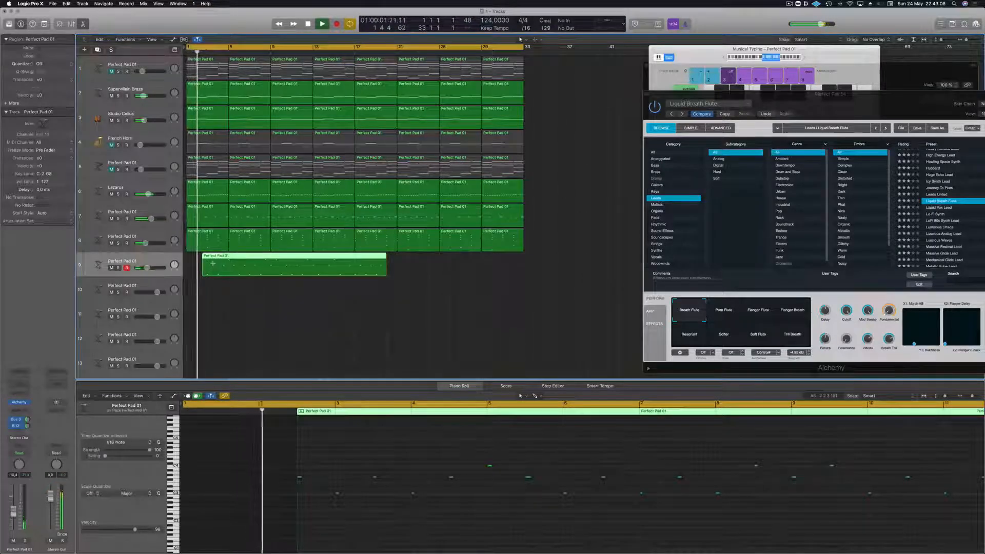
pyautogui.press('super+z')
pyautogui.press('space')
pyautogui.click(216, 308)
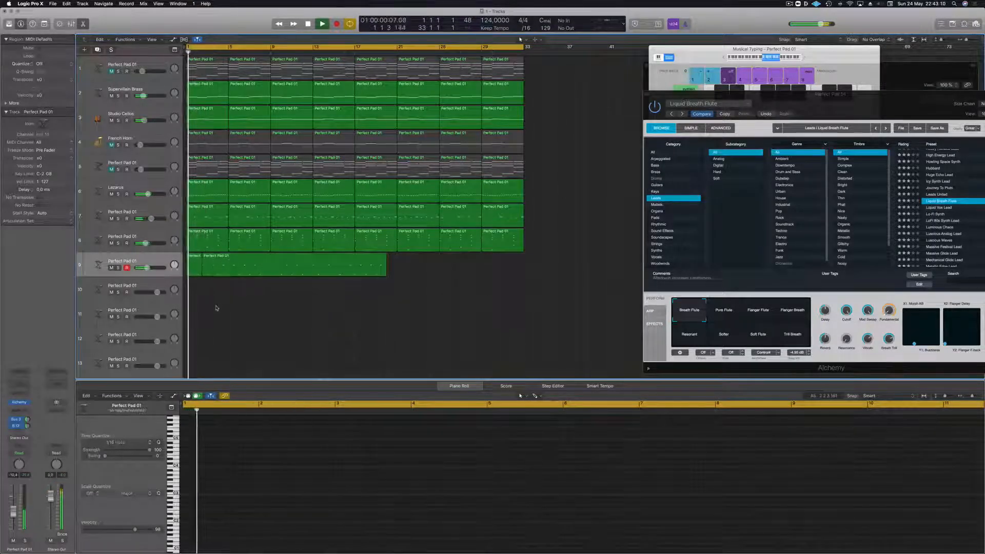
pyautogui.press('super+z')
pyautogui.click(234, 304)
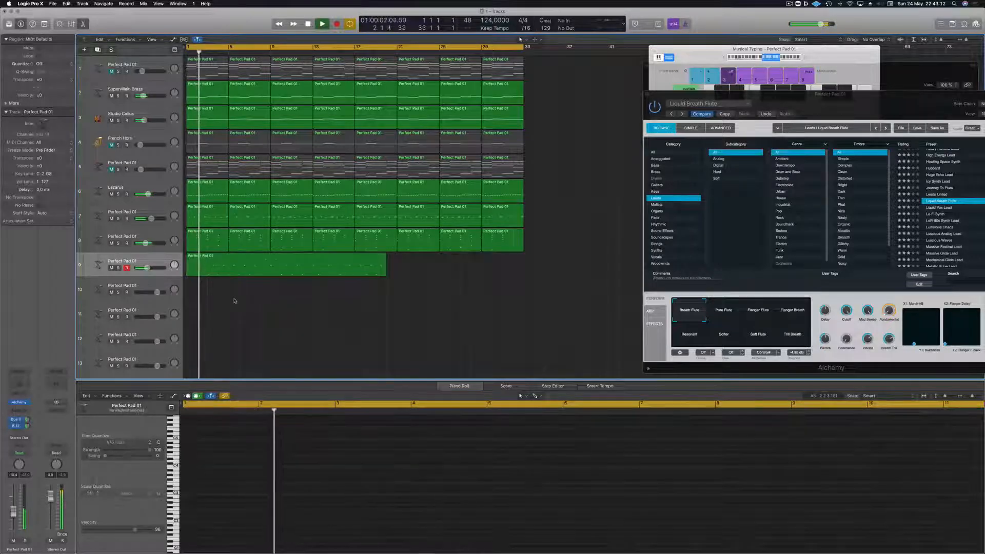
# - Raise the flute region's first note to C4 and lower its second note to the pitch of the next off-beat note, then replay
pyautogui.click(232, 262)
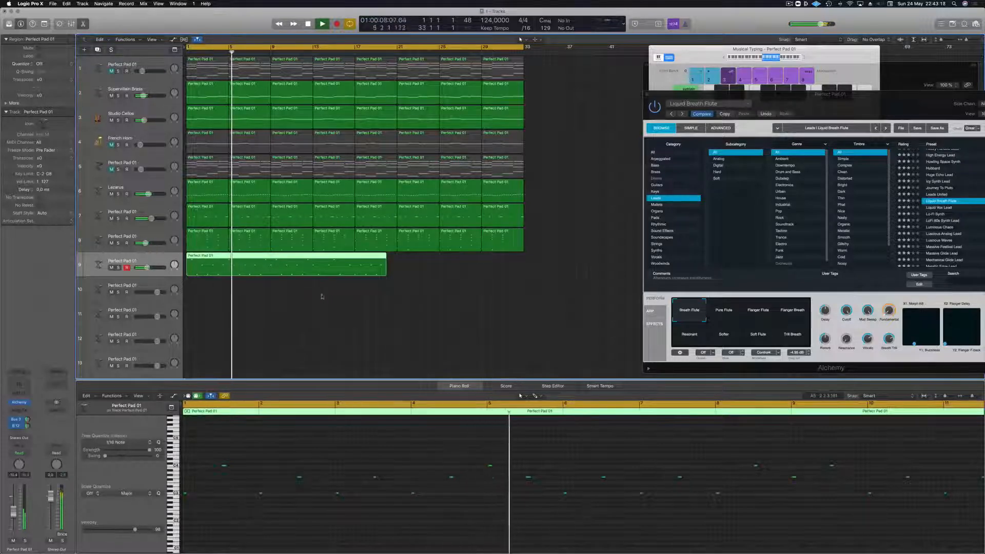
pyautogui.press('space')
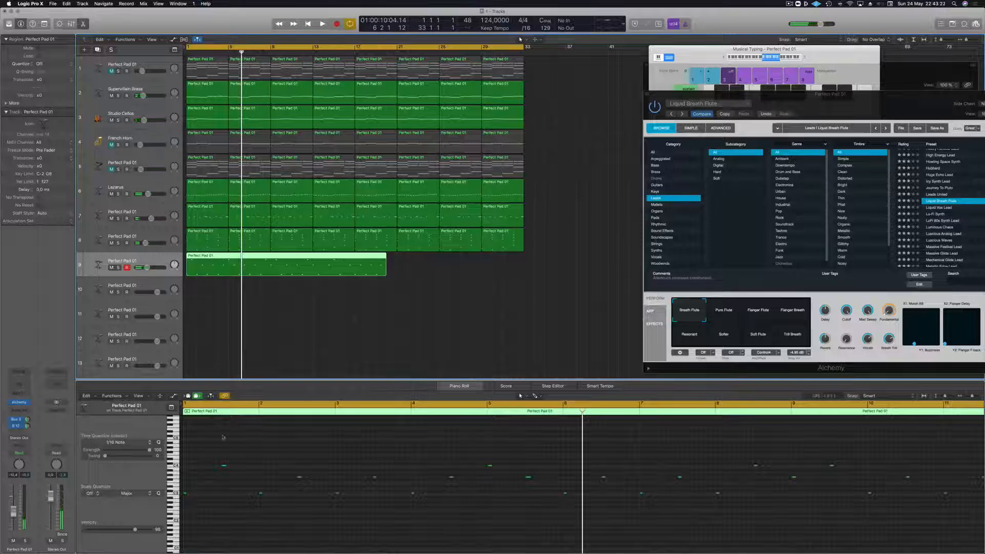
pyautogui.click(186, 496)
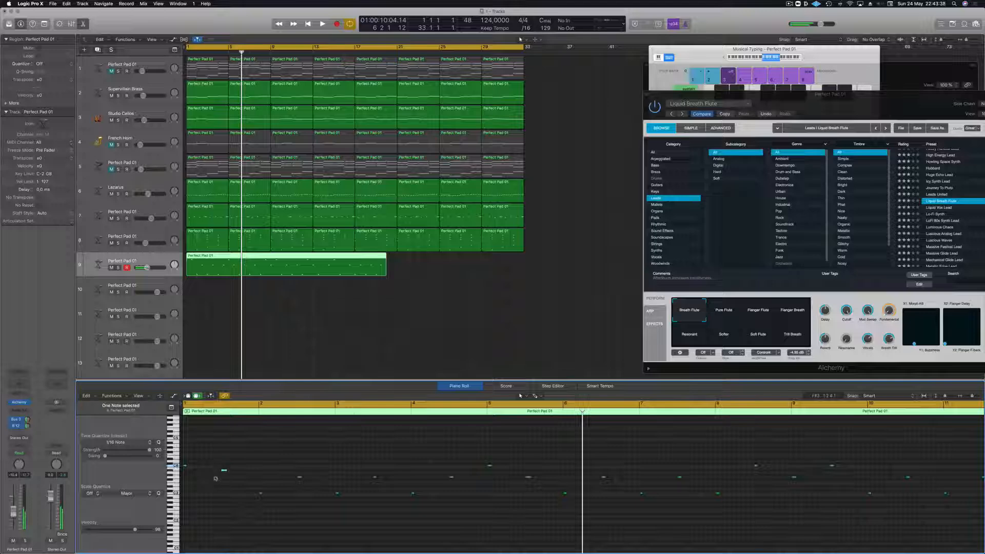
pyautogui.press('Return')
pyautogui.press('space')
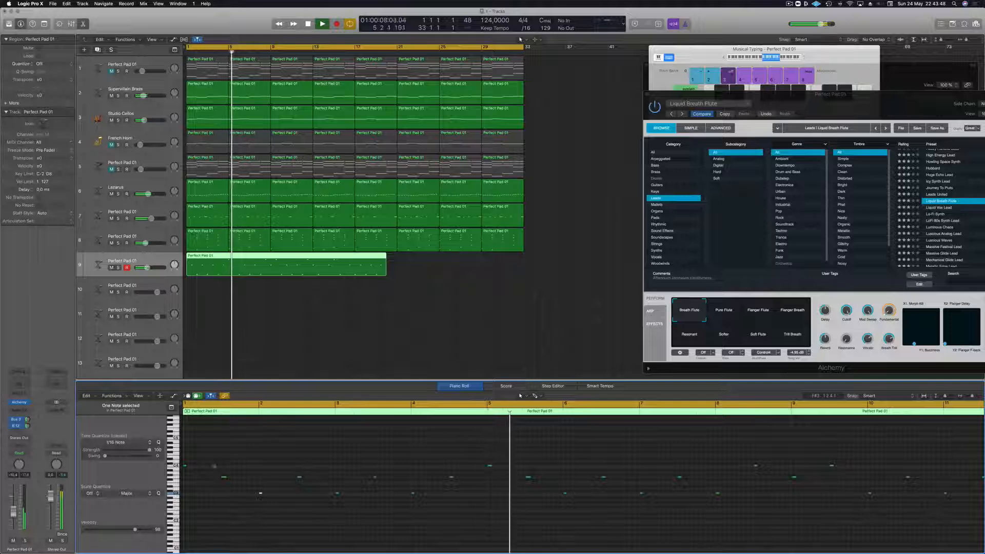
# - Replay the loop and split the flute region on track 9 at bars 5 and 9
pyautogui.press('Return')
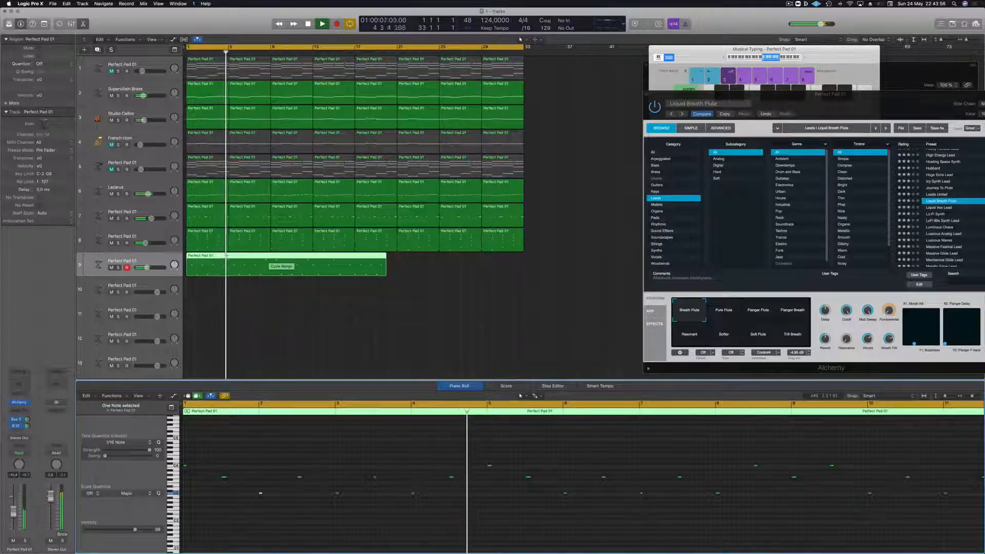
pyautogui.click(228, 255)
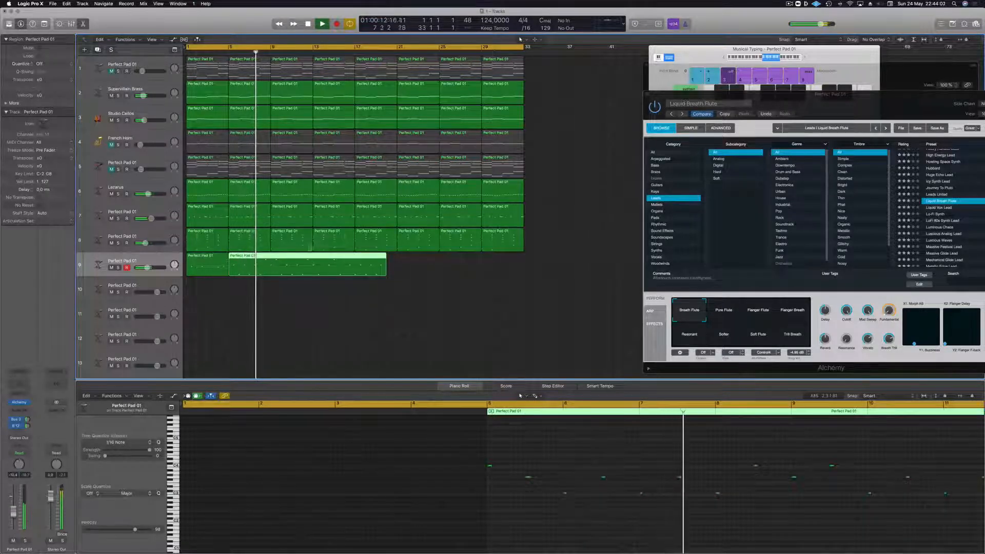
pyautogui.click(270, 256)
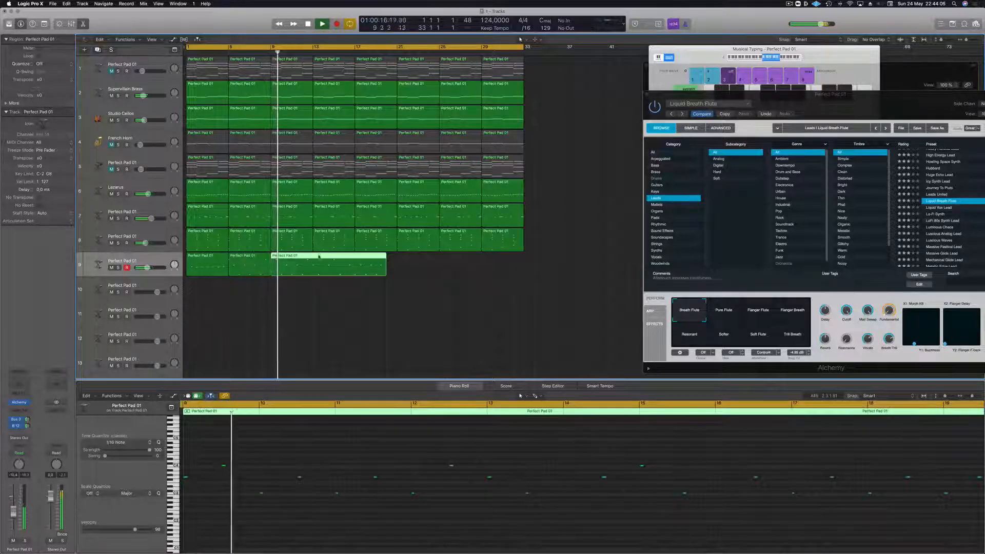
# - Lower the last note of the flute region spanning bars 5 to 8 to match its other off-beat notes, and check it in playback
pyautogui.click(250, 265)
pyautogui.press('Return')
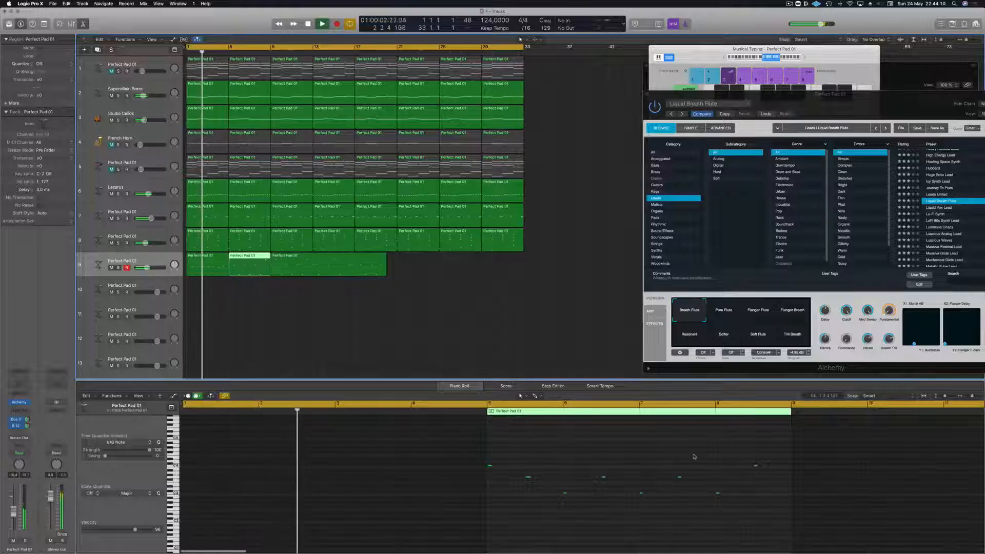
pyautogui.click(755, 466)
pyautogui.moveTo(756, 467); pyautogui.dragTo(756, 467)
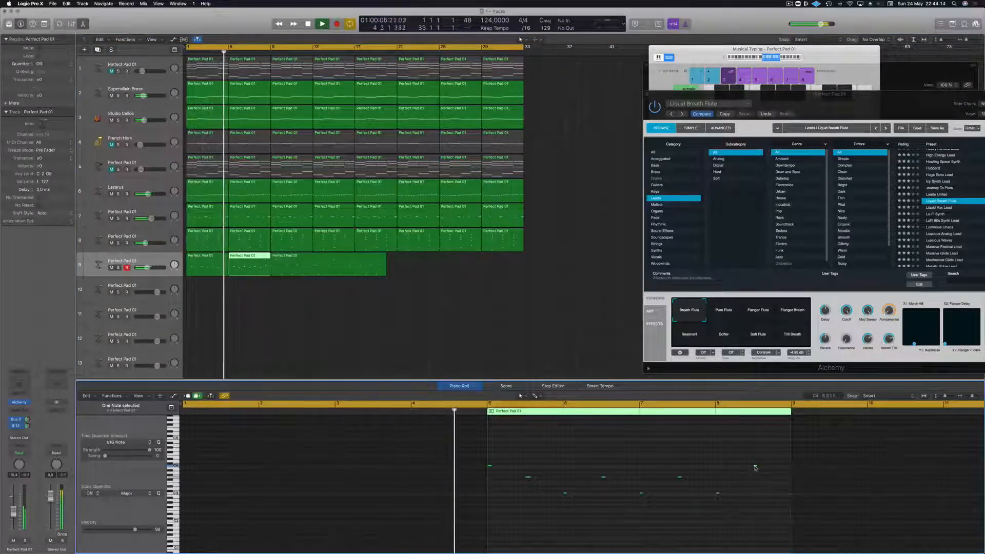
pyautogui.press('Down')
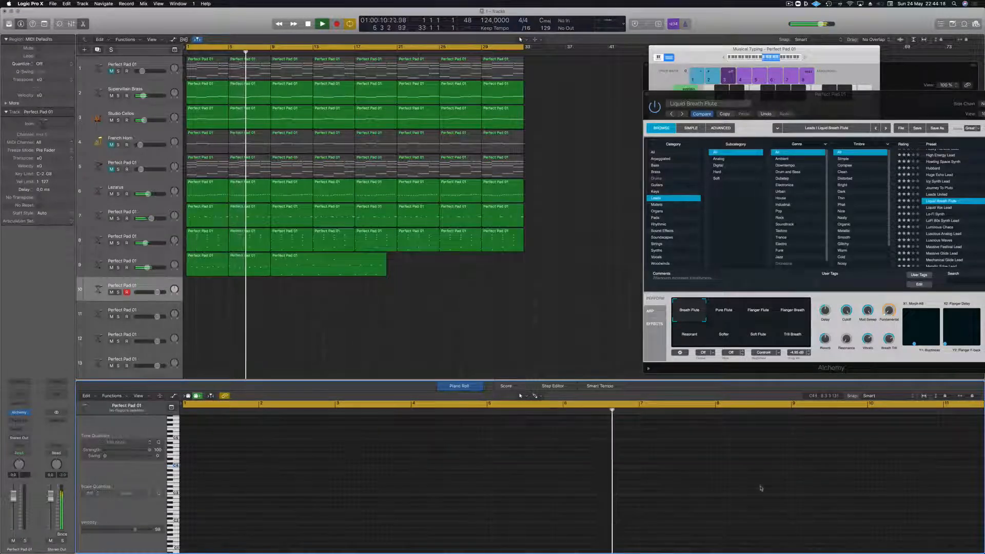
pyautogui.click(215, 266)
pyautogui.click(248, 267)
pyautogui.press('space')
pyautogui.moveTo(708, 450); pyautogui.dragTo(802, 490)
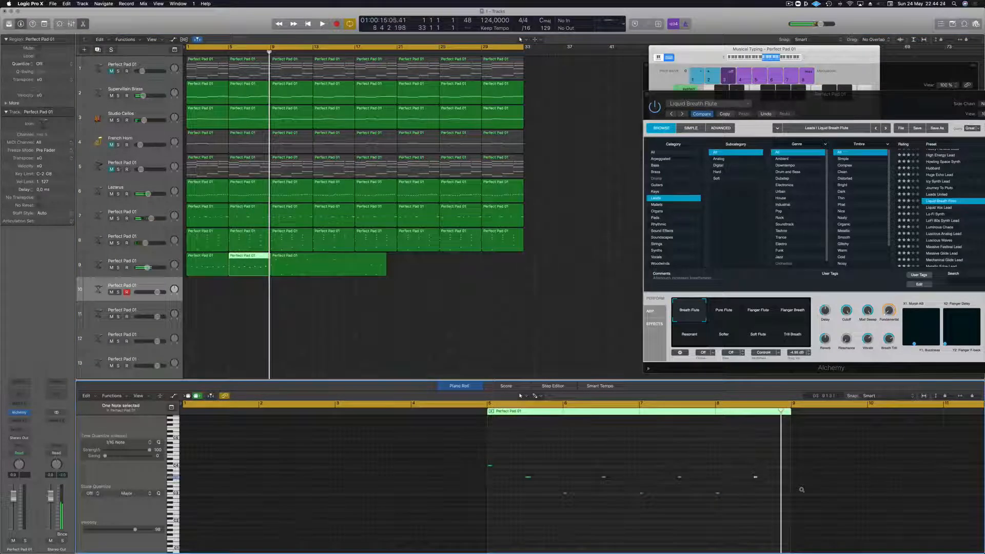
pyautogui.press('space')
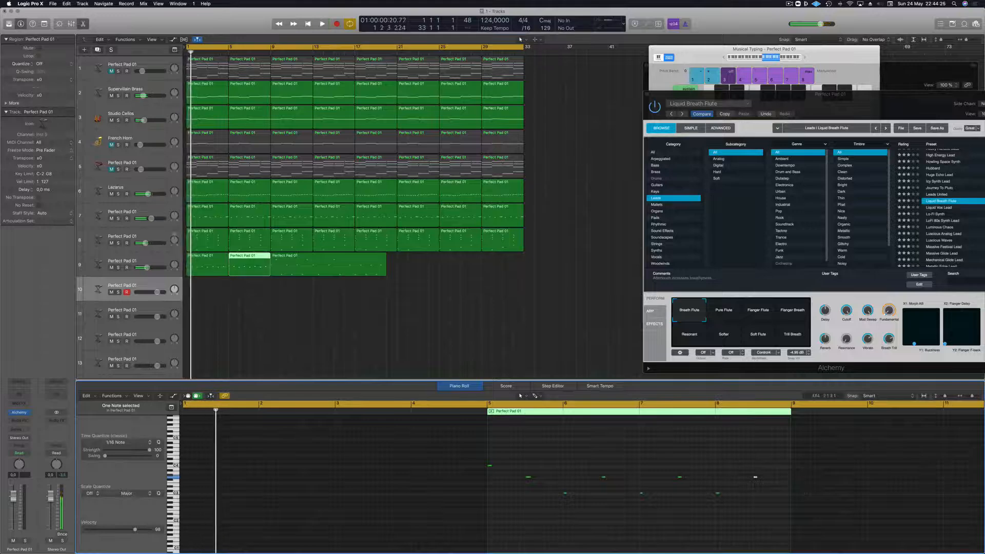
# - Delete the first four-bar flute region and move the edited four-bar region to bar 1
pyautogui.click(214, 265)
pyautogui.press('Delete')
pyautogui.moveTo(248, 265)
pyautogui.mouseDown()
pyautogui.moveTo(205, 265)
pyautogui.moveTo(246, 257)
pyautogui.mouseUp()
pyautogui.press('space')
# - Delete the remaining long flute region and copy the four-bar region until it fills bars 1 to 16
pyautogui.click(320, 264)
pyautogui.press('Delete')
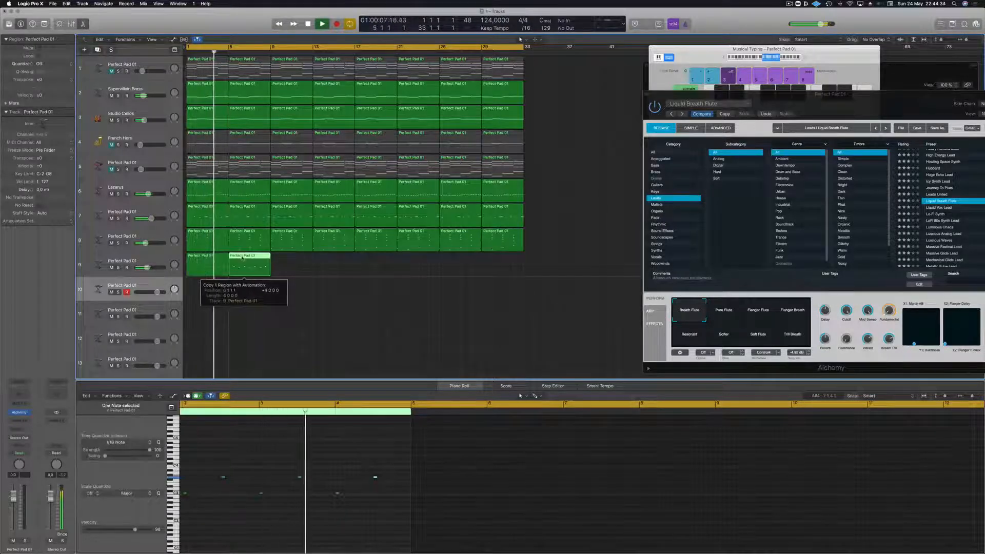
pyautogui.press('Left')
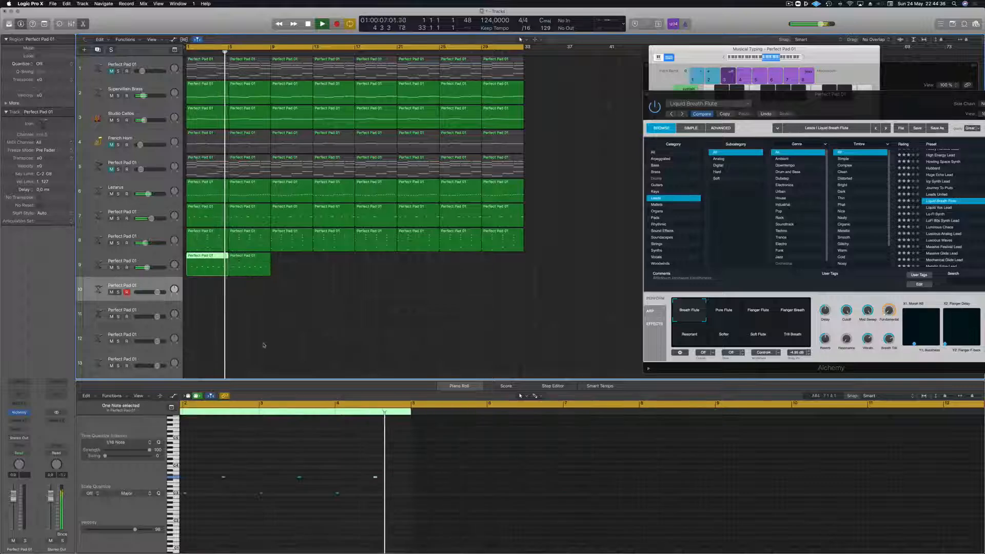
pyautogui.moveTo(287, 267)
pyautogui.mouseDown()
pyautogui.moveTo(210, 262)
pyautogui.moveTo(294, 259)
pyautogui.mouseUp()
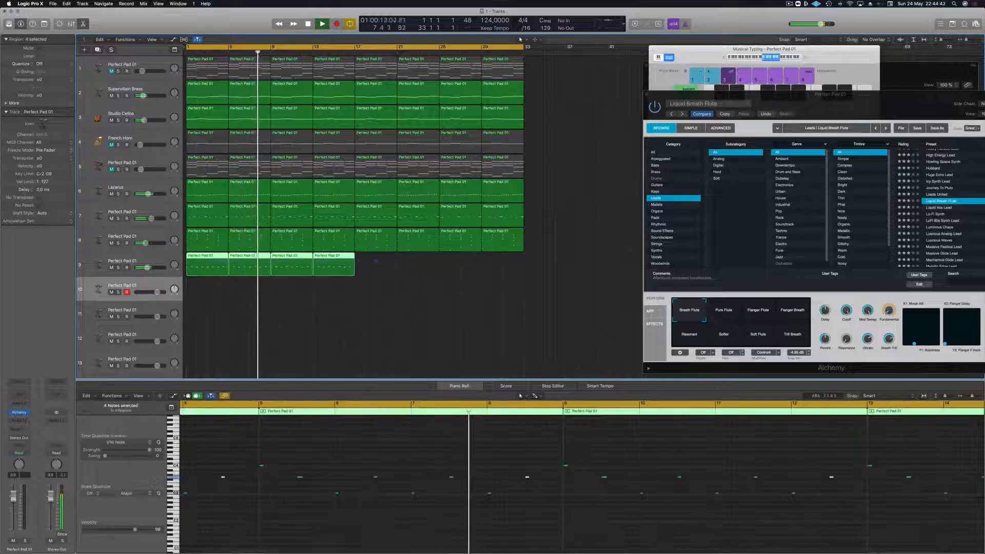
# - Unmute the Perfect Pad on track 1 and mute Studio Cellos, auditioning mute changes on French Horn and Supervillain Brass
pyautogui.click(111, 145)
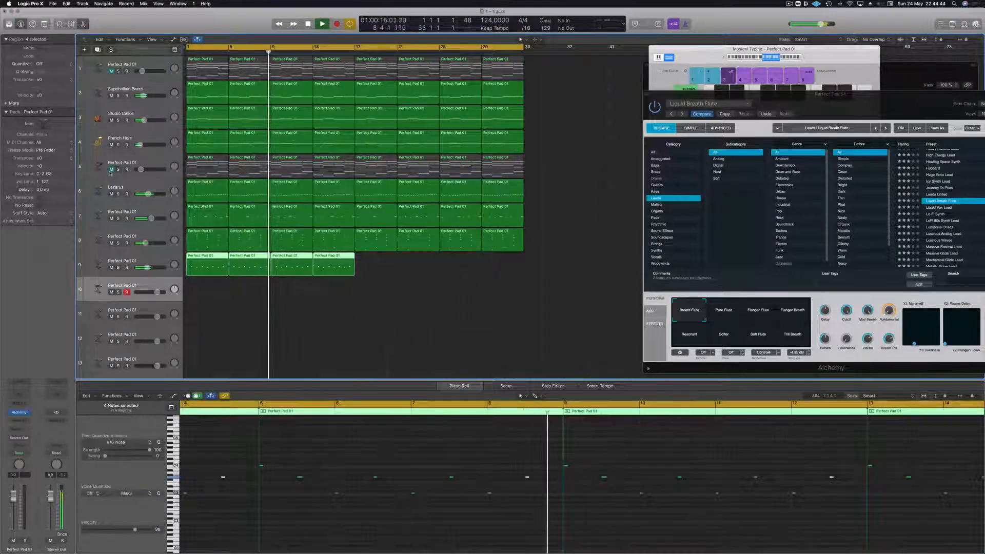
pyautogui.click(111, 96)
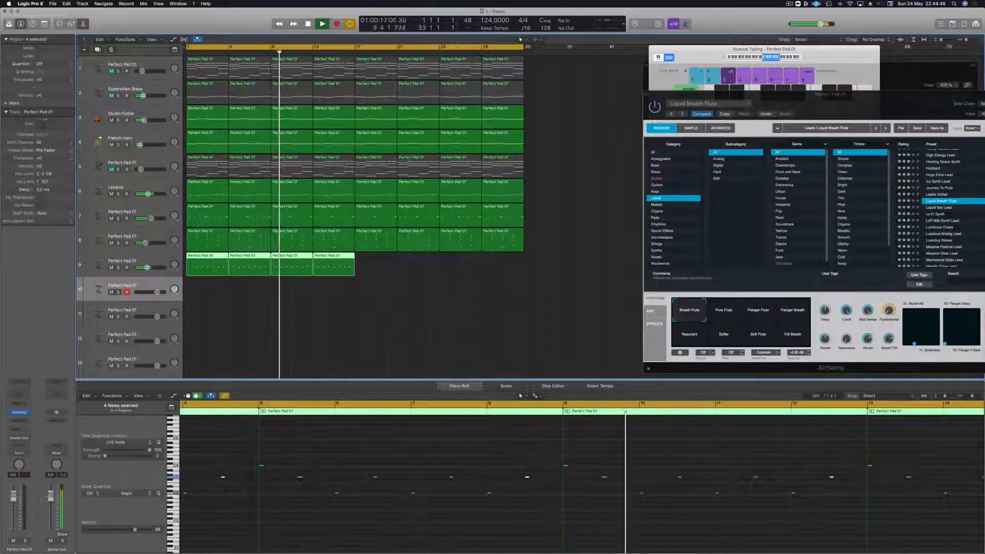
pyautogui.click(111, 120)
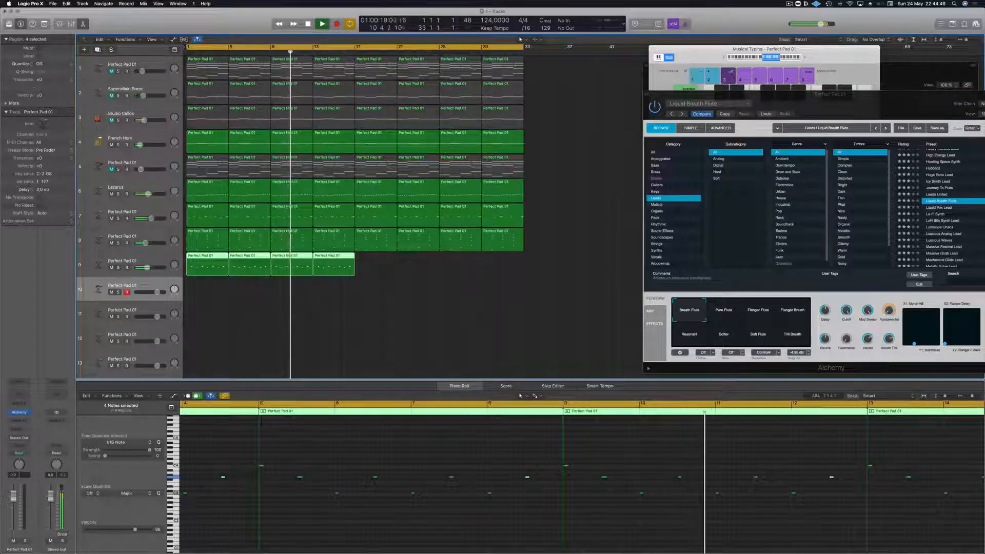
pyautogui.click(112, 145)
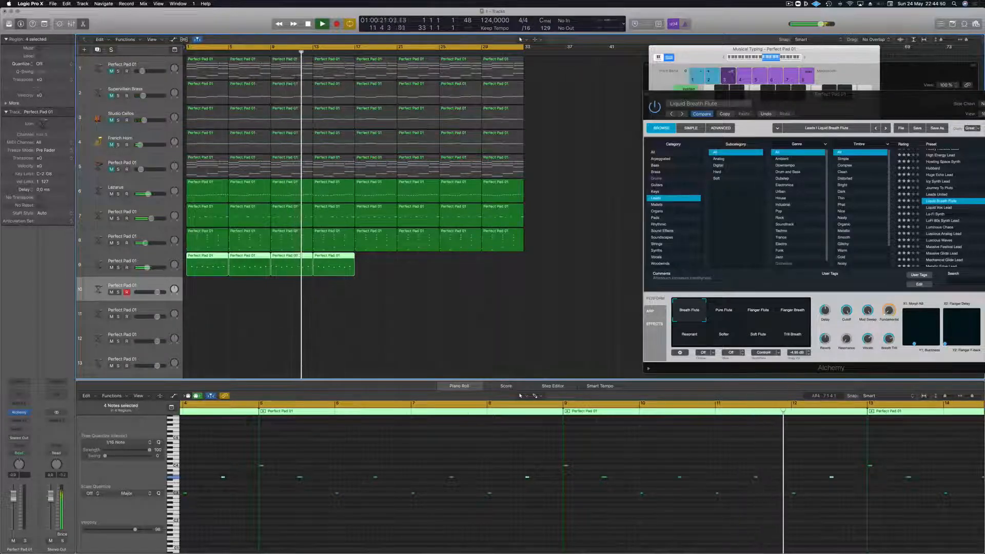
pyautogui.click(111, 71)
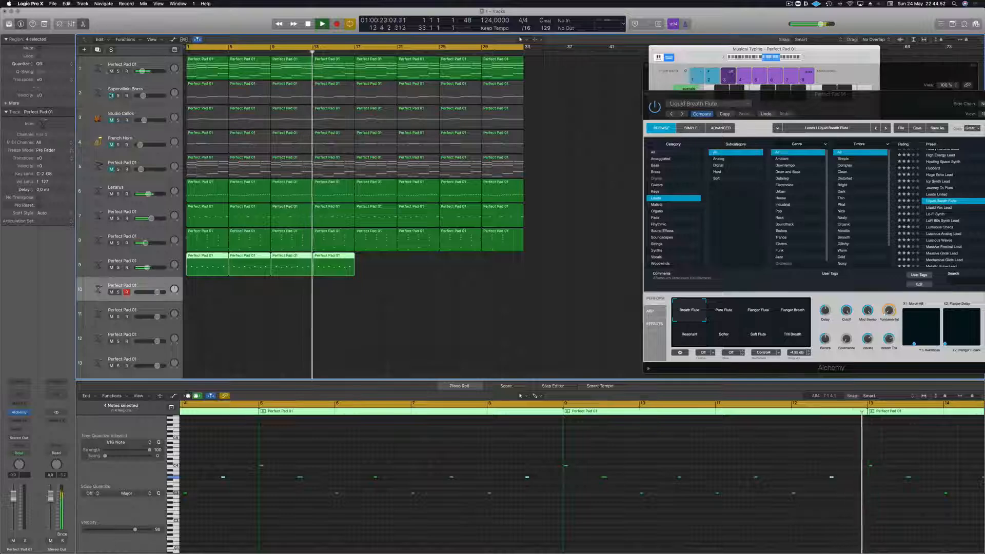
pyautogui.click(110, 96)
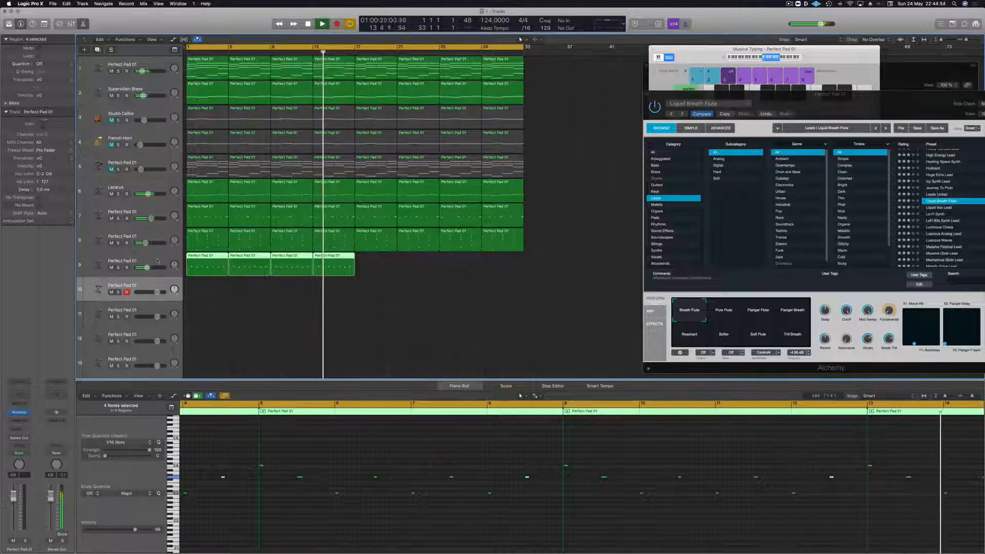
# - Copy the four flute regions to fill the rest of the 32 bars and play from the beginning
pyautogui.moveTo(371, 265)
pyautogui.mouseDown()
pyautogui.moveTo(201, 259)
pyautogui.moveTo(367, 262)
pyautogui.mouseUp()
pyautogui.press('space')
pyautogui.press('Return')
pyautogui.press('space')
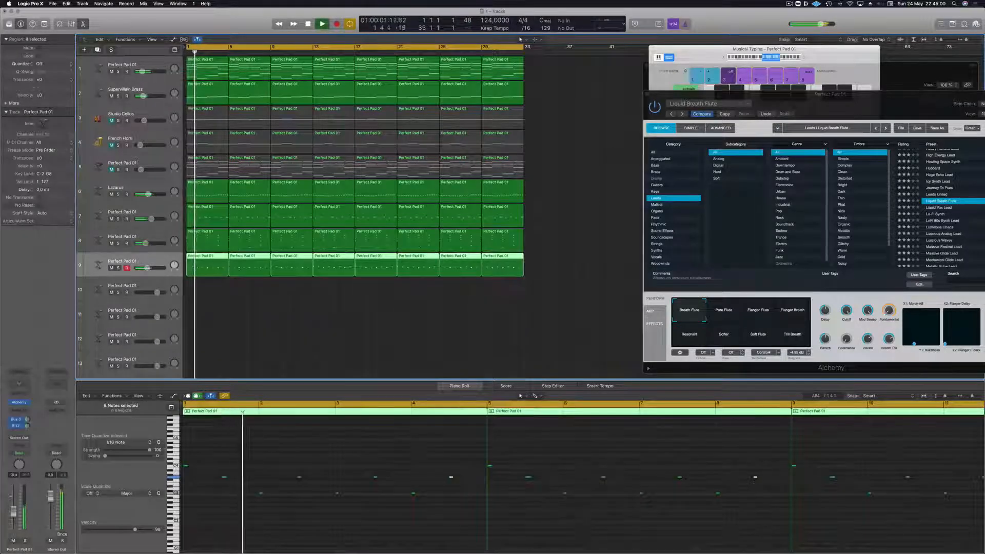
# - Insert a Channel EQ on the flute track with a 400 Hz, 24 dB/Oct low cut, and solo the track
pyautogui.click(19, 384)
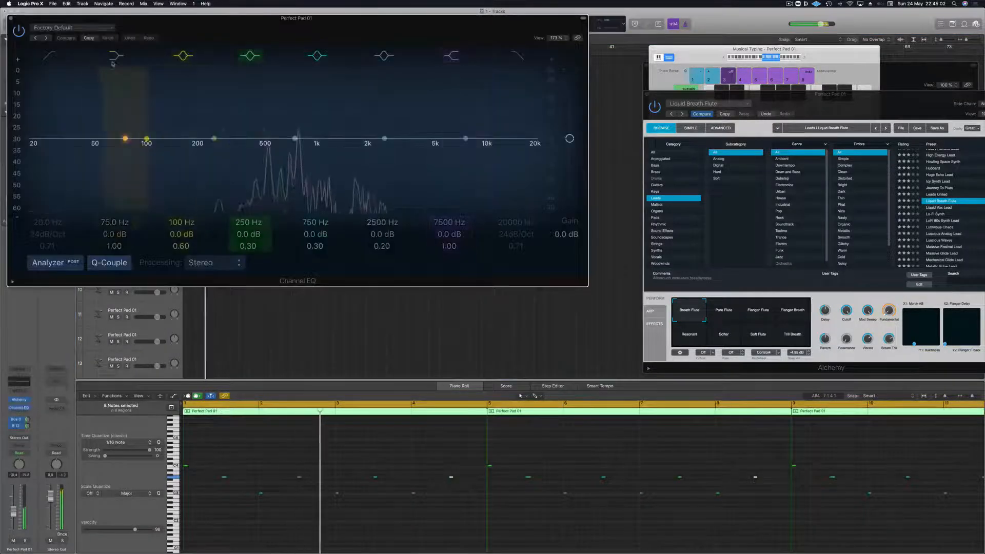
pyautogui.click(49, 56)
pyautogui.moveTo(45, 146); pyautogui.dragTo(248, 149)
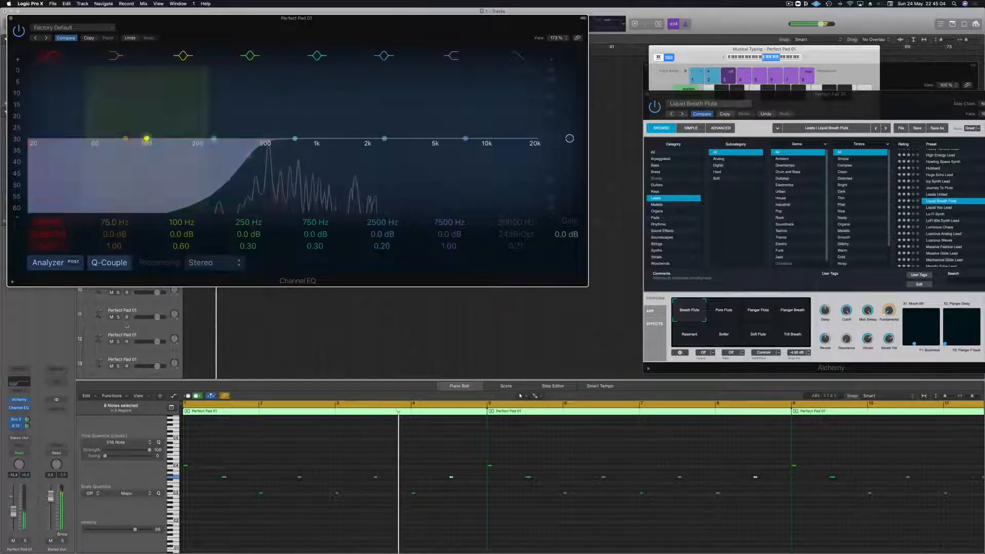
pyautogui.click(25, 541)
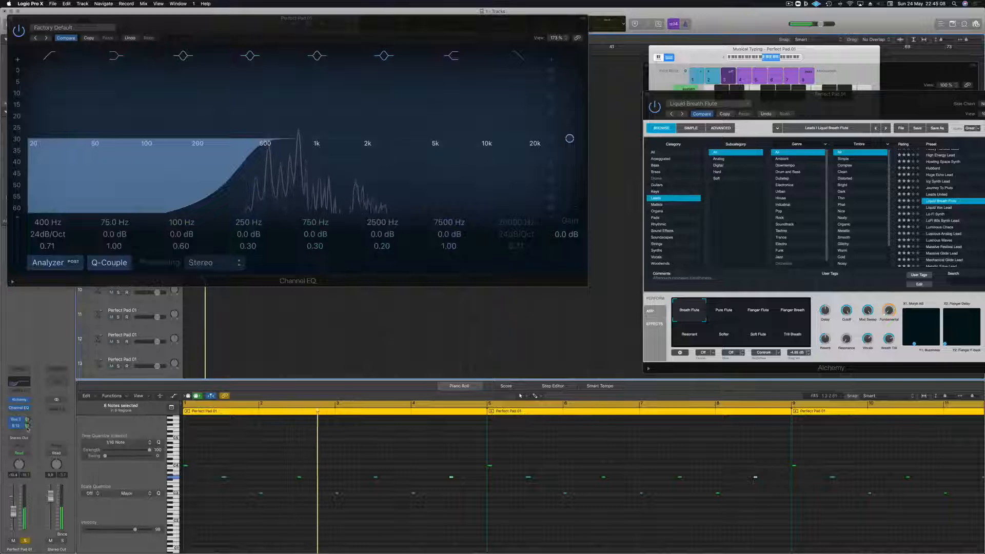
# - Adjust the flute's Bus 2 send and shift Alchemy's Morph AB pad point toward its lower-left corner
pyautogui.moveTo(28, 419); pyautogui.dragTo(34, 460)
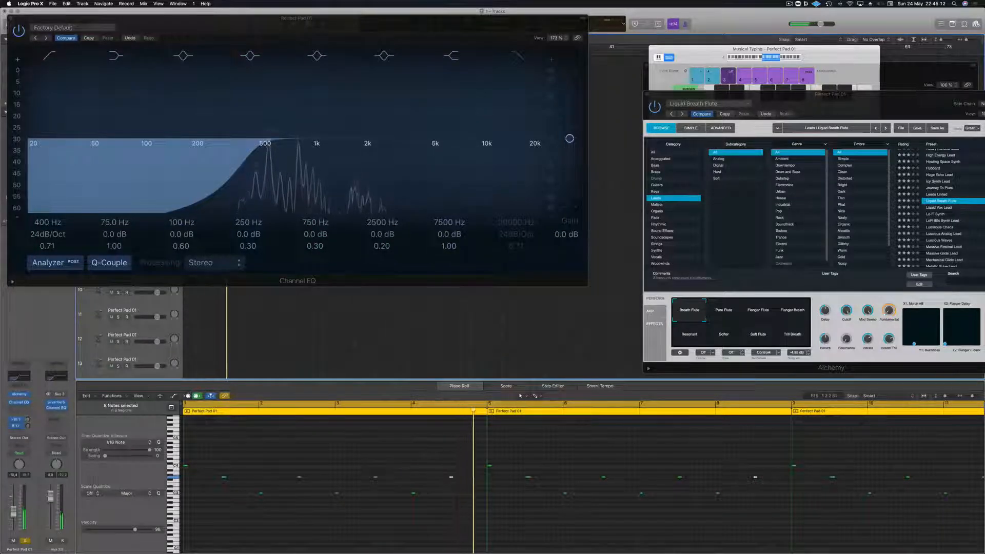
pyautogui.moveTo(331, 25); pyautogui.dragTo(409, 207)
pyautogui.moveTo(864, 102); pyautogui.dragTo(568, 70)
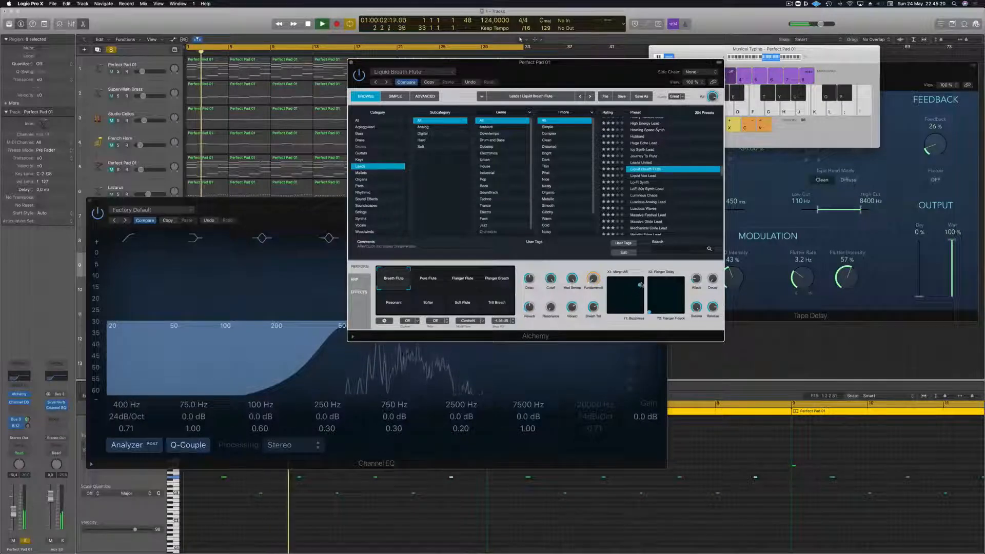
pyautogui.moveTo(642, 282); pyautogui.dragTo(577, 309)
pyautogui.moveTo(585, 69); pyautogui.dragTo(772, 59)
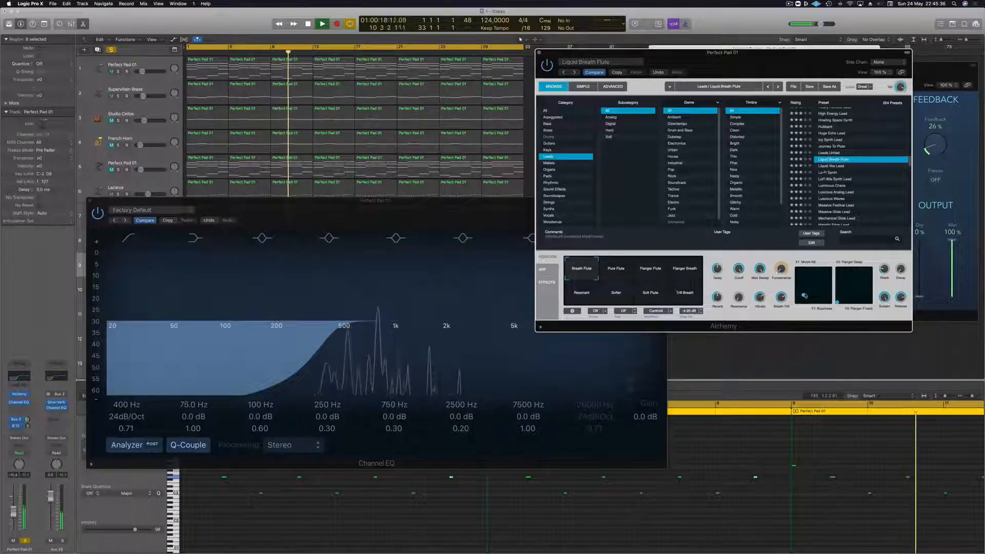
pyautogui.moveTo(848, 292); pyautogui.dragTo(864, 283)
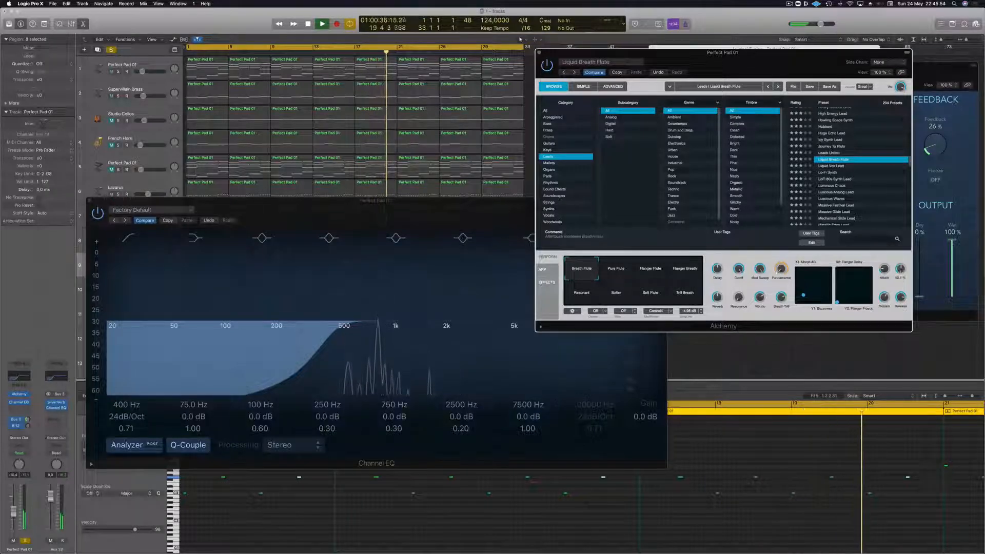
# - Unsolo the flute track and raise its volume slightly while replaying the full mix, moving the Channel EQ window aside
pyautogui.moveTo(529, 212); pyautogui.dragTo(925, 261)
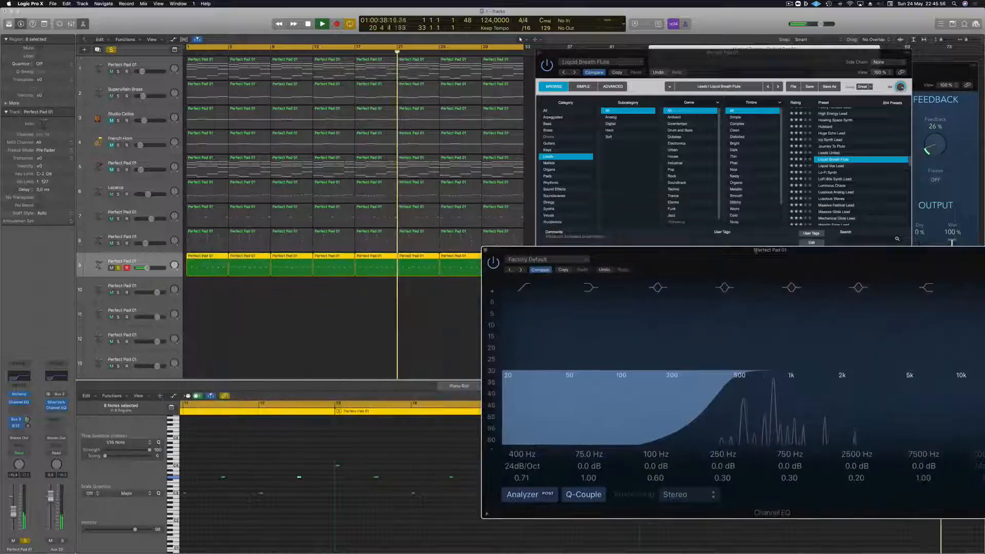
pyautogui.click(118, 269)
pyautogui.press('Return')
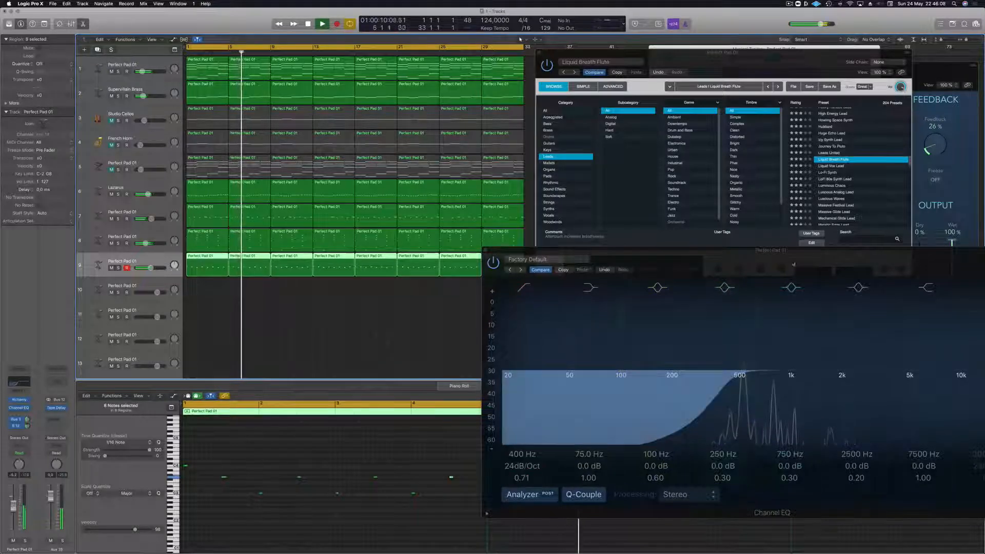
pyautogui.moveTo(790, 265); pyautogui.dragTo(581, 357)
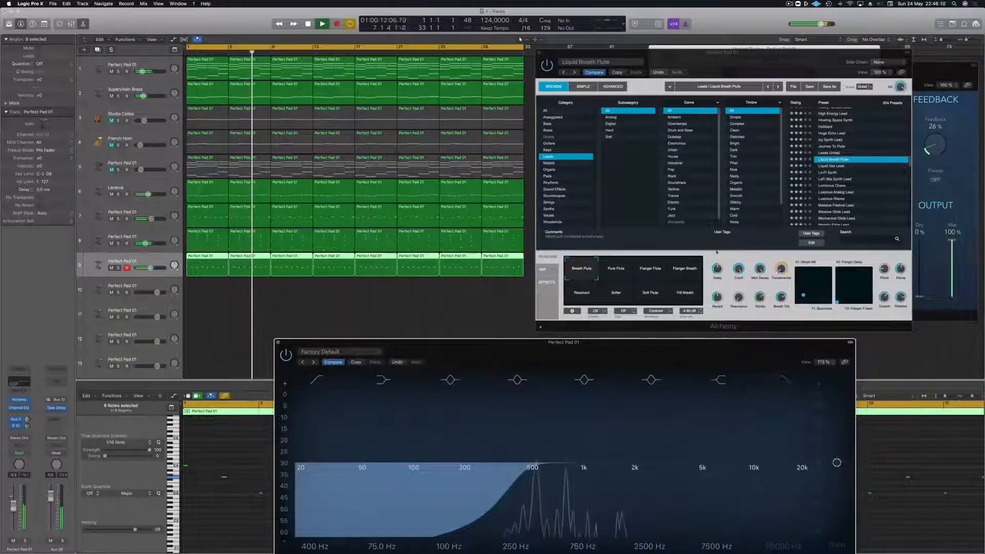
# - Turn down the Cutoff of the Supervillain Brass in Alchemy during playback from the start, and close its window
pyautogui.click(156, 87)
pyautogui.press('Return')
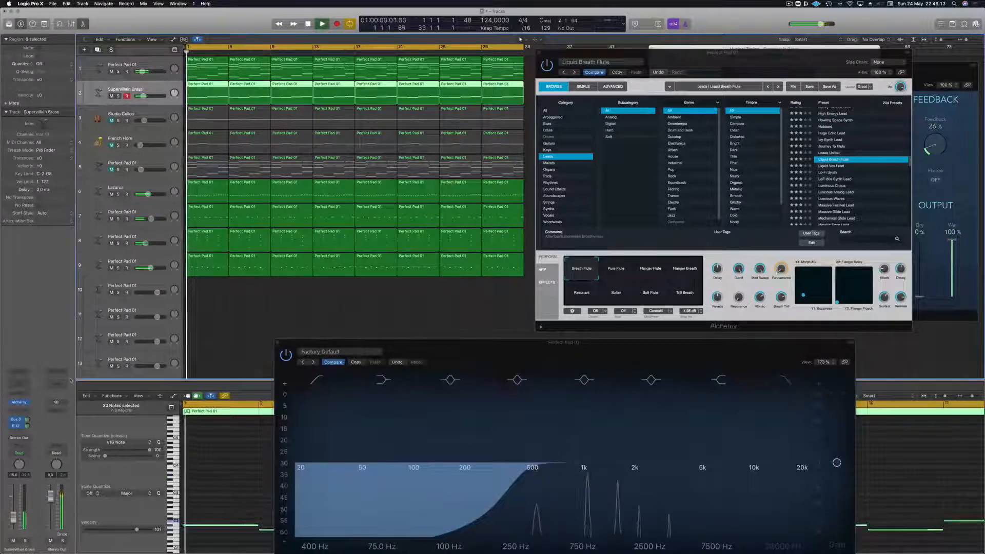
pyautogui.click(19, 403)
pyautogui.press('space')
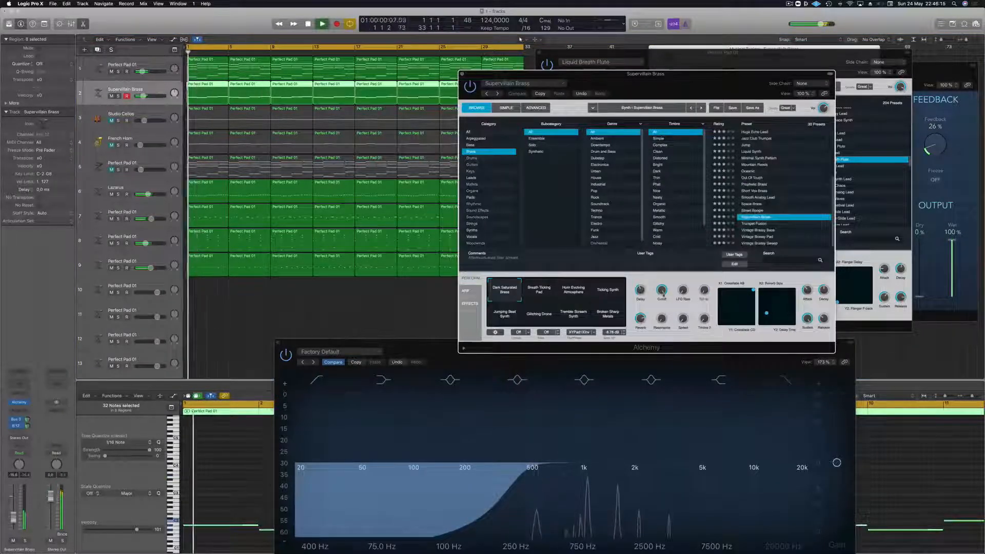
pyautogui.moveTo(662, 291); pyautogui.dragTo(660, 334)
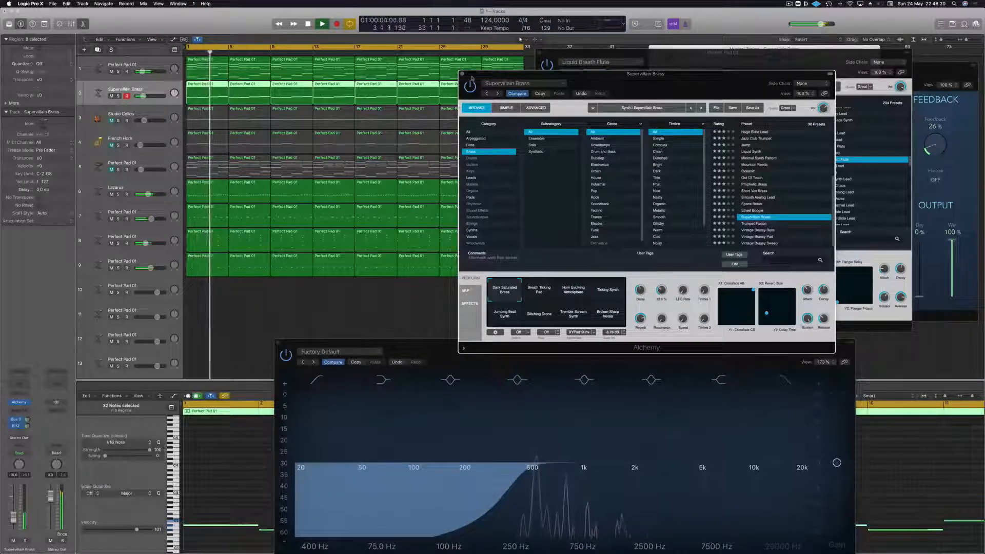
pyautogui.click(462, 74)
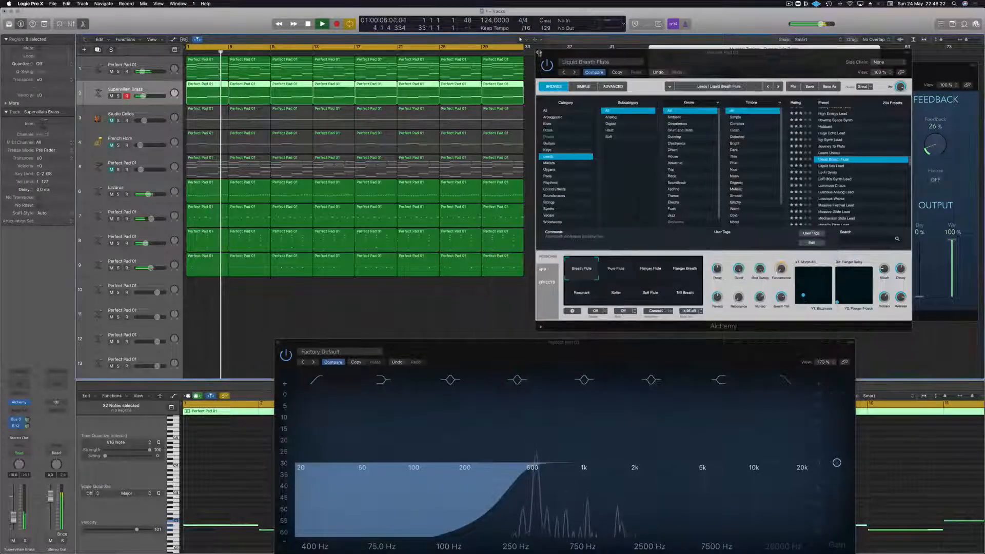
# - Close the flute's Alchemy and Channel EQ windows, and unmute the Perfect Pad on track 5
pyautogui.press('super+w')
pyautogui.moveTo(515, 347); pyautogui.dragTo(541, 136)
pyautogui.press('super+w')
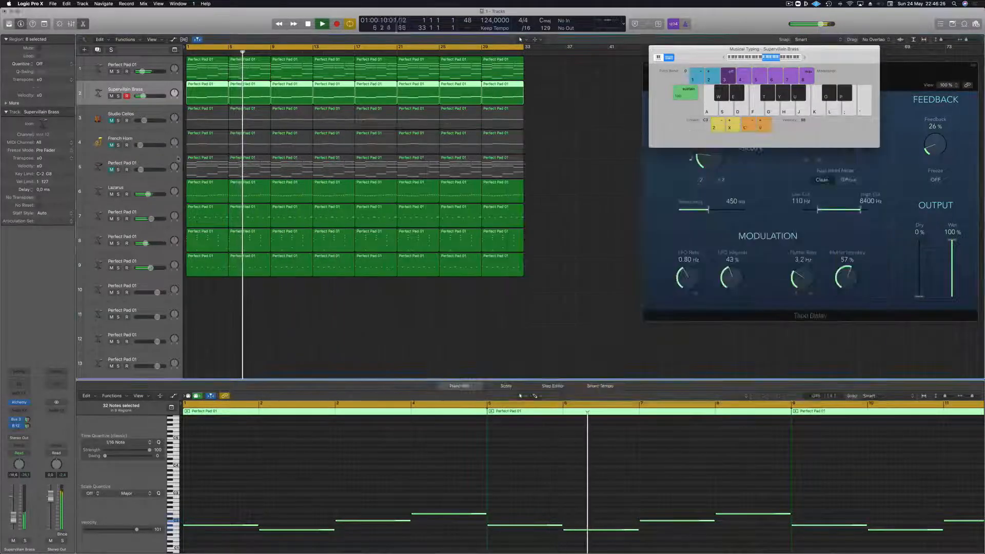
pyautogui.click(143, 163)
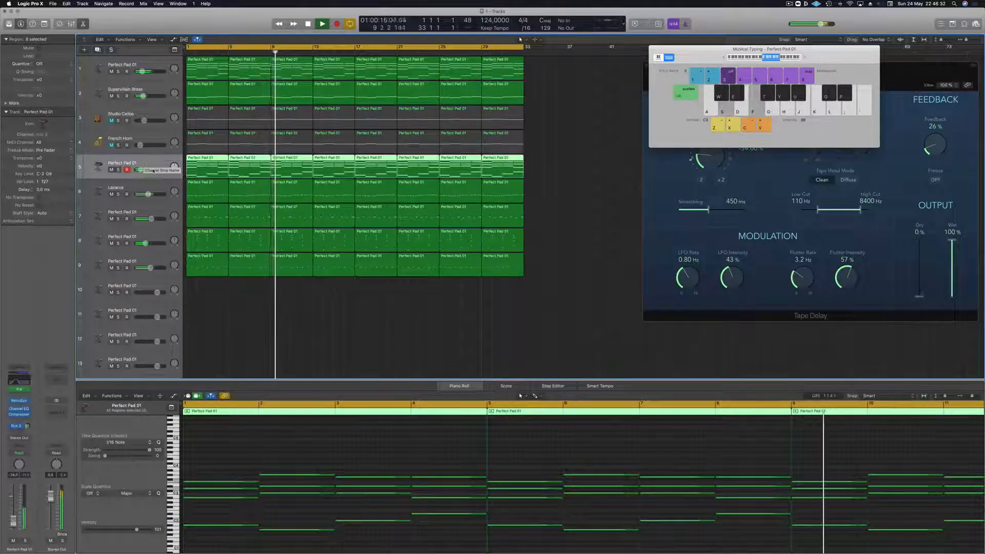
pyautogui.click(566, 241)
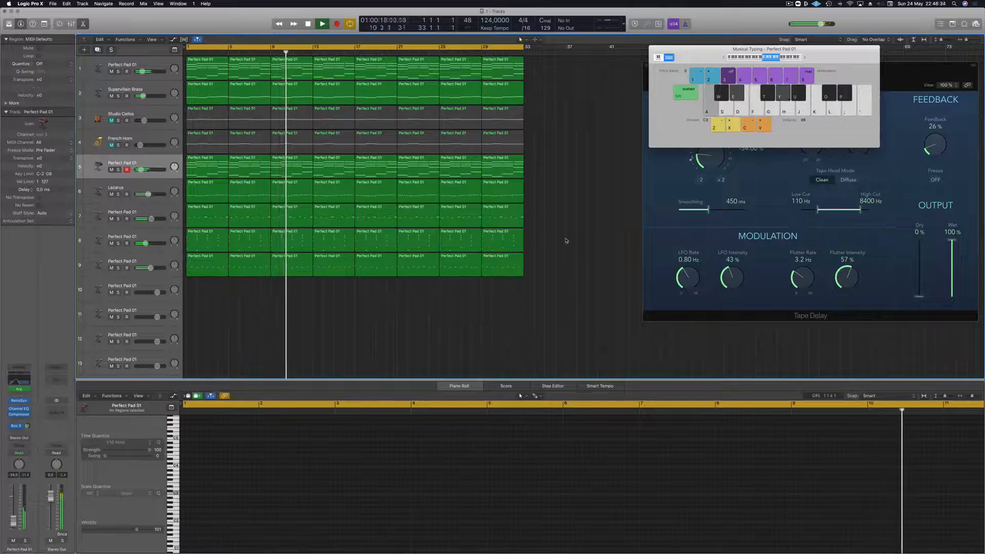